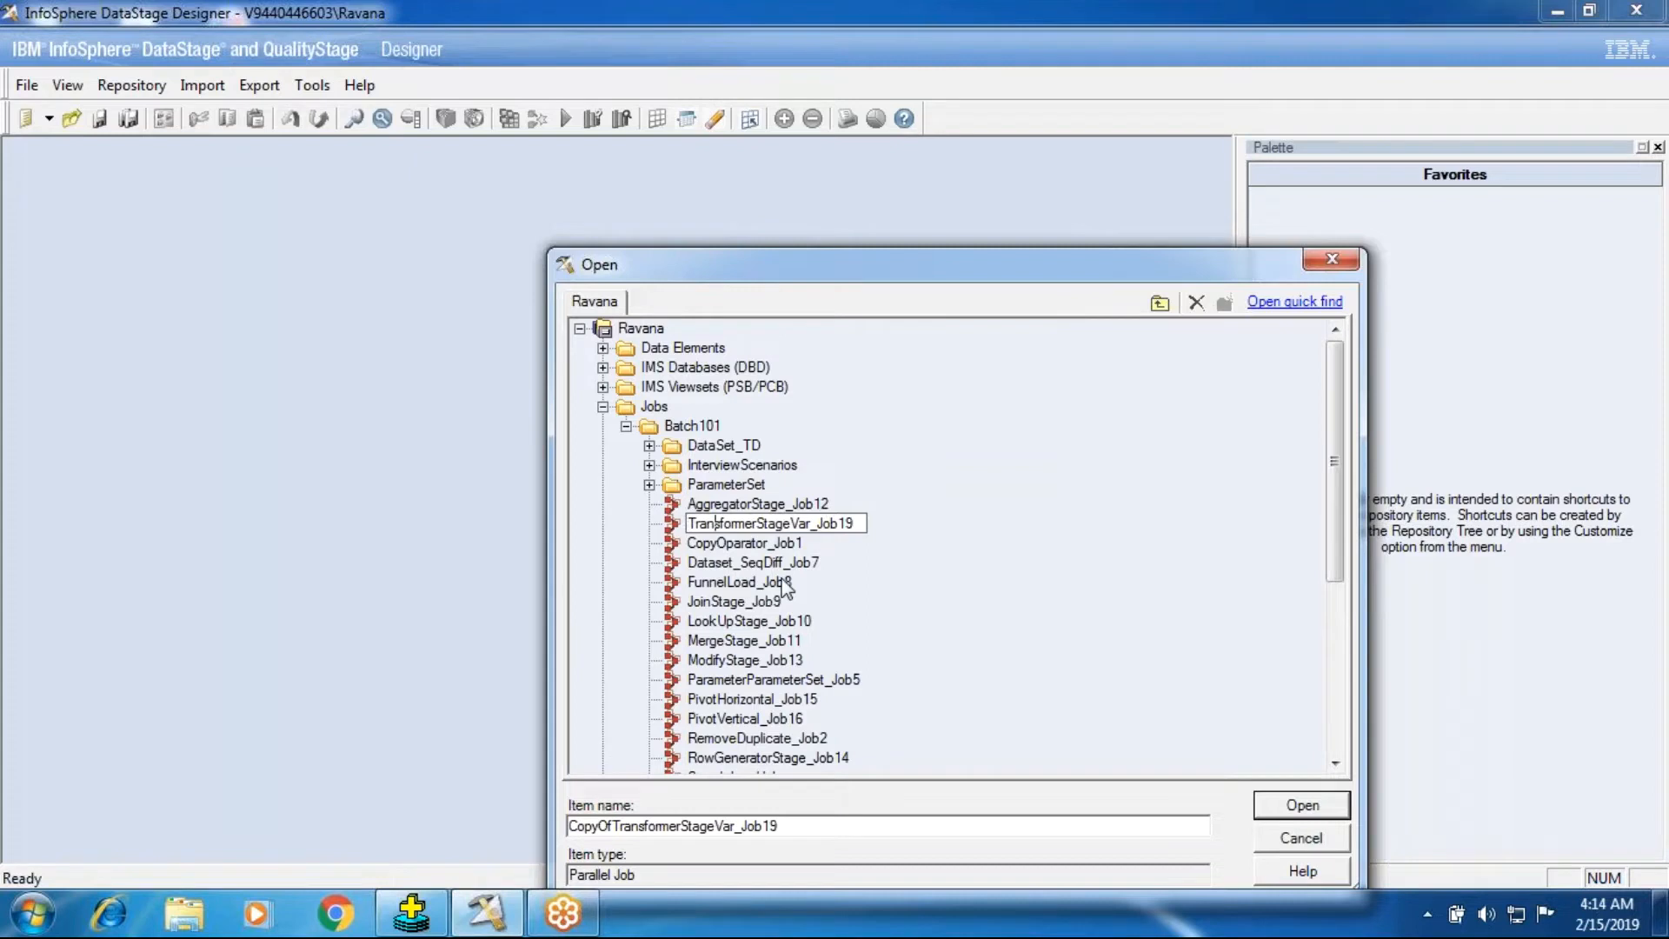
Rename the copied job to TransformerStageVarUniqueDupliScenario_Job19 and open it.
key(Right)
key(Right)
key(Right)
text(UniqueDupli)
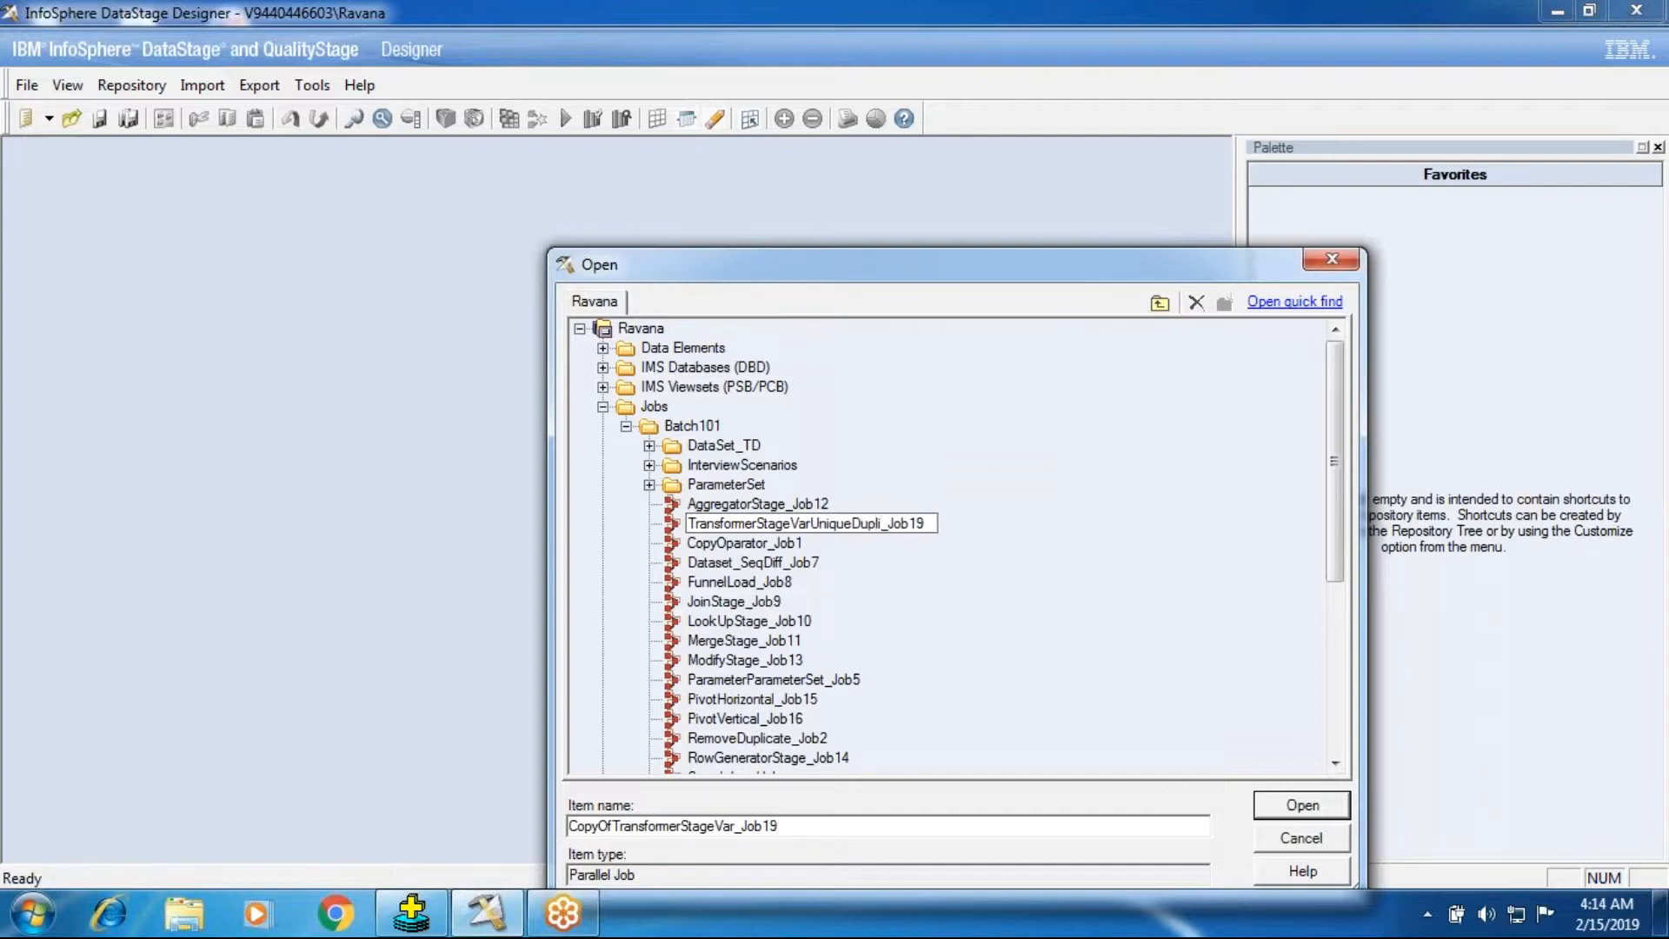
text(Scenario)
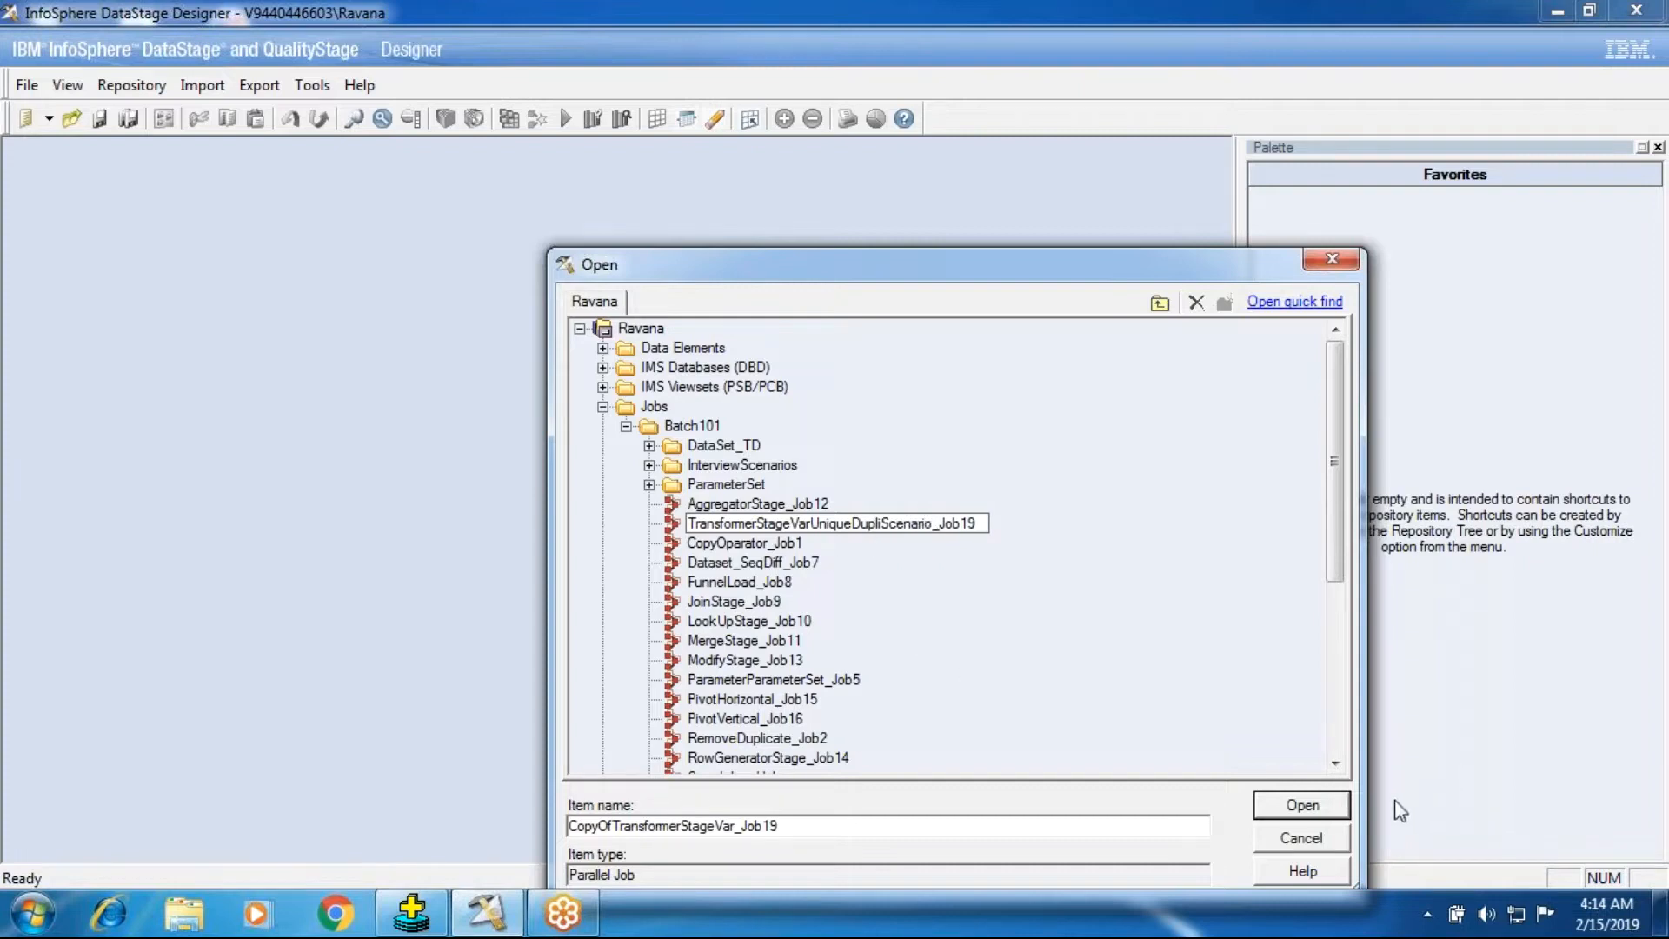
click(1331, 800)
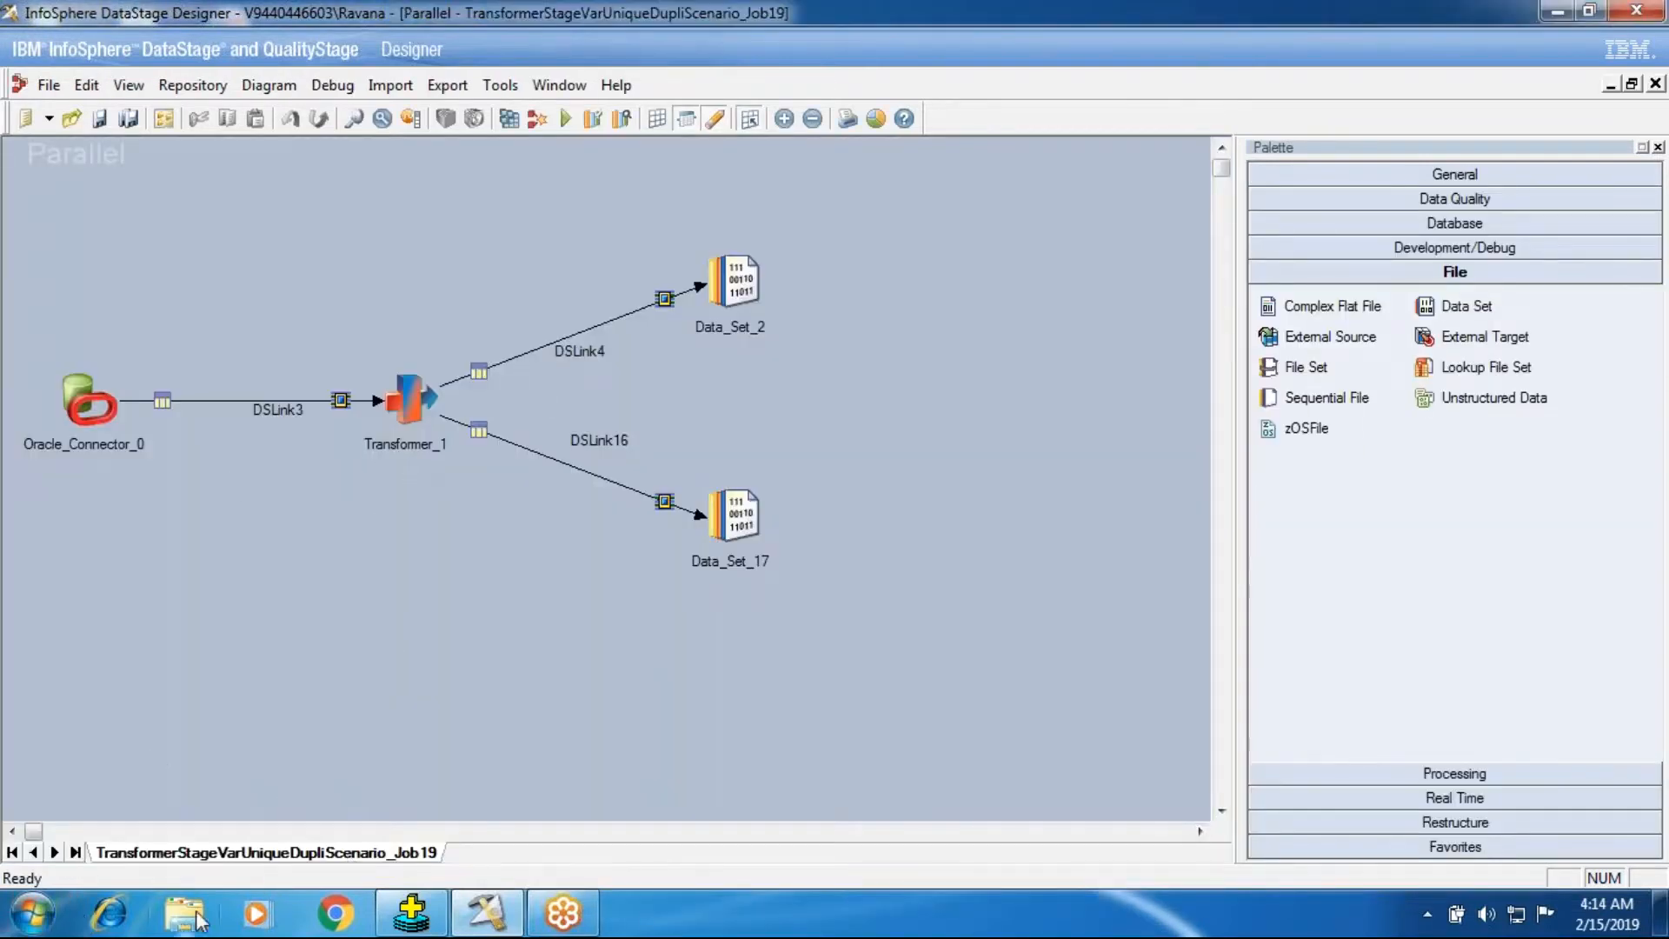
Open the Transformer_1 stage editor and clear the derivation of the SvDname stage variable.
double_click(410, 389)
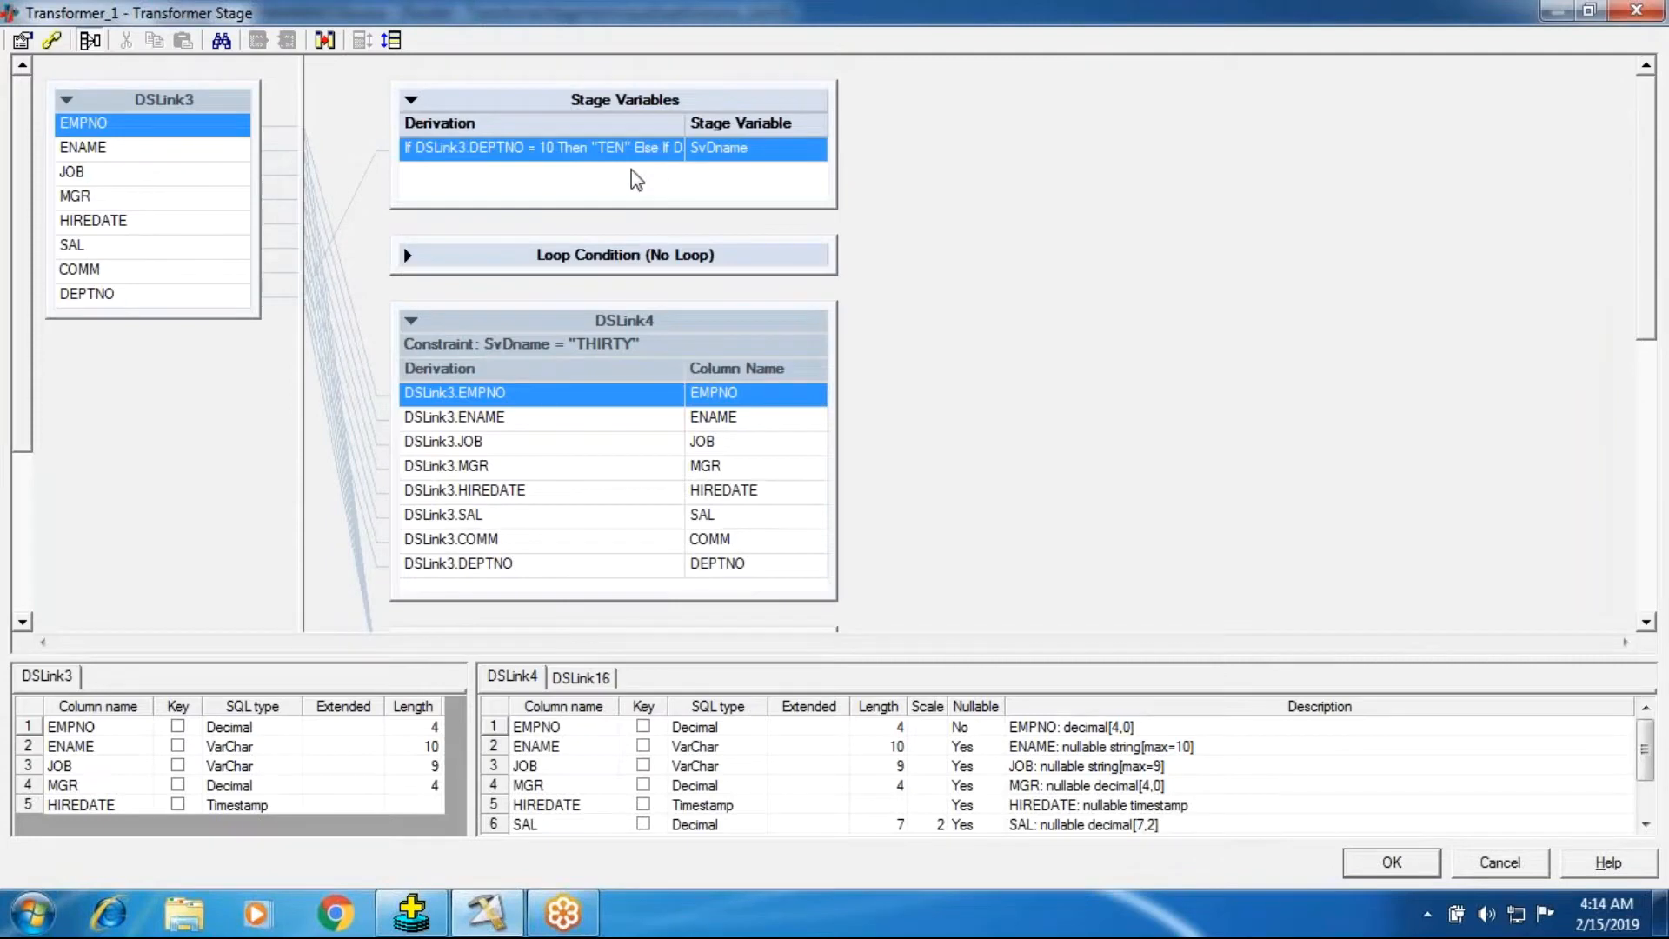
drag(835, 153, 1097, 172)
double_click(764, 167)
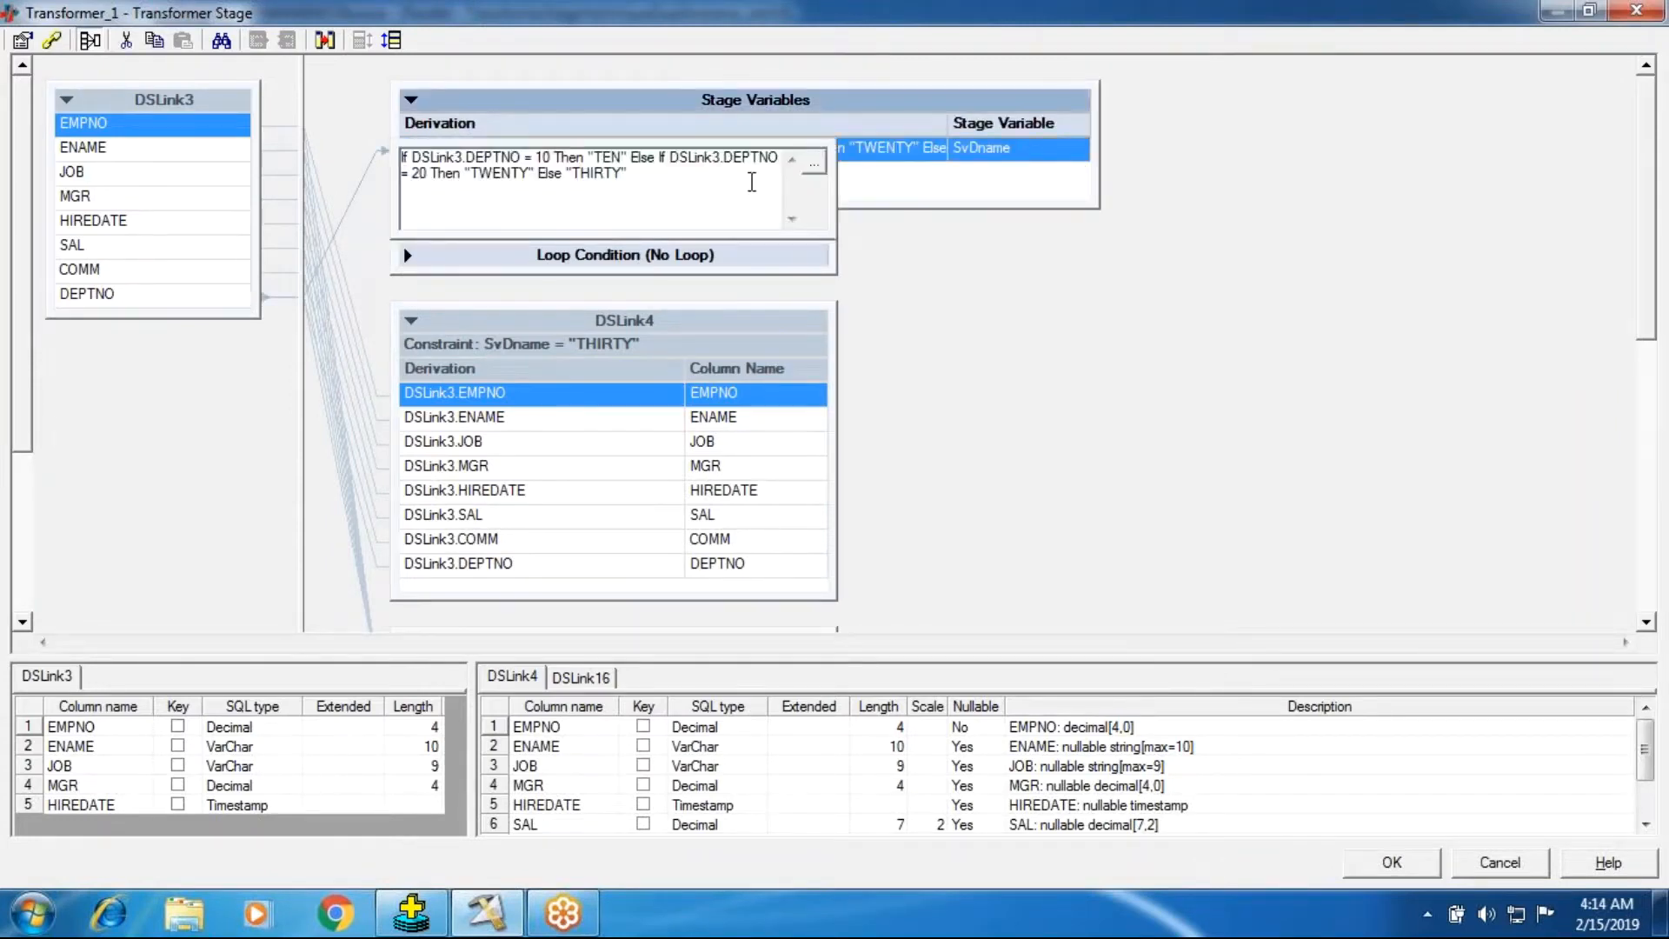
key(ctrl+a)
key(Delete)
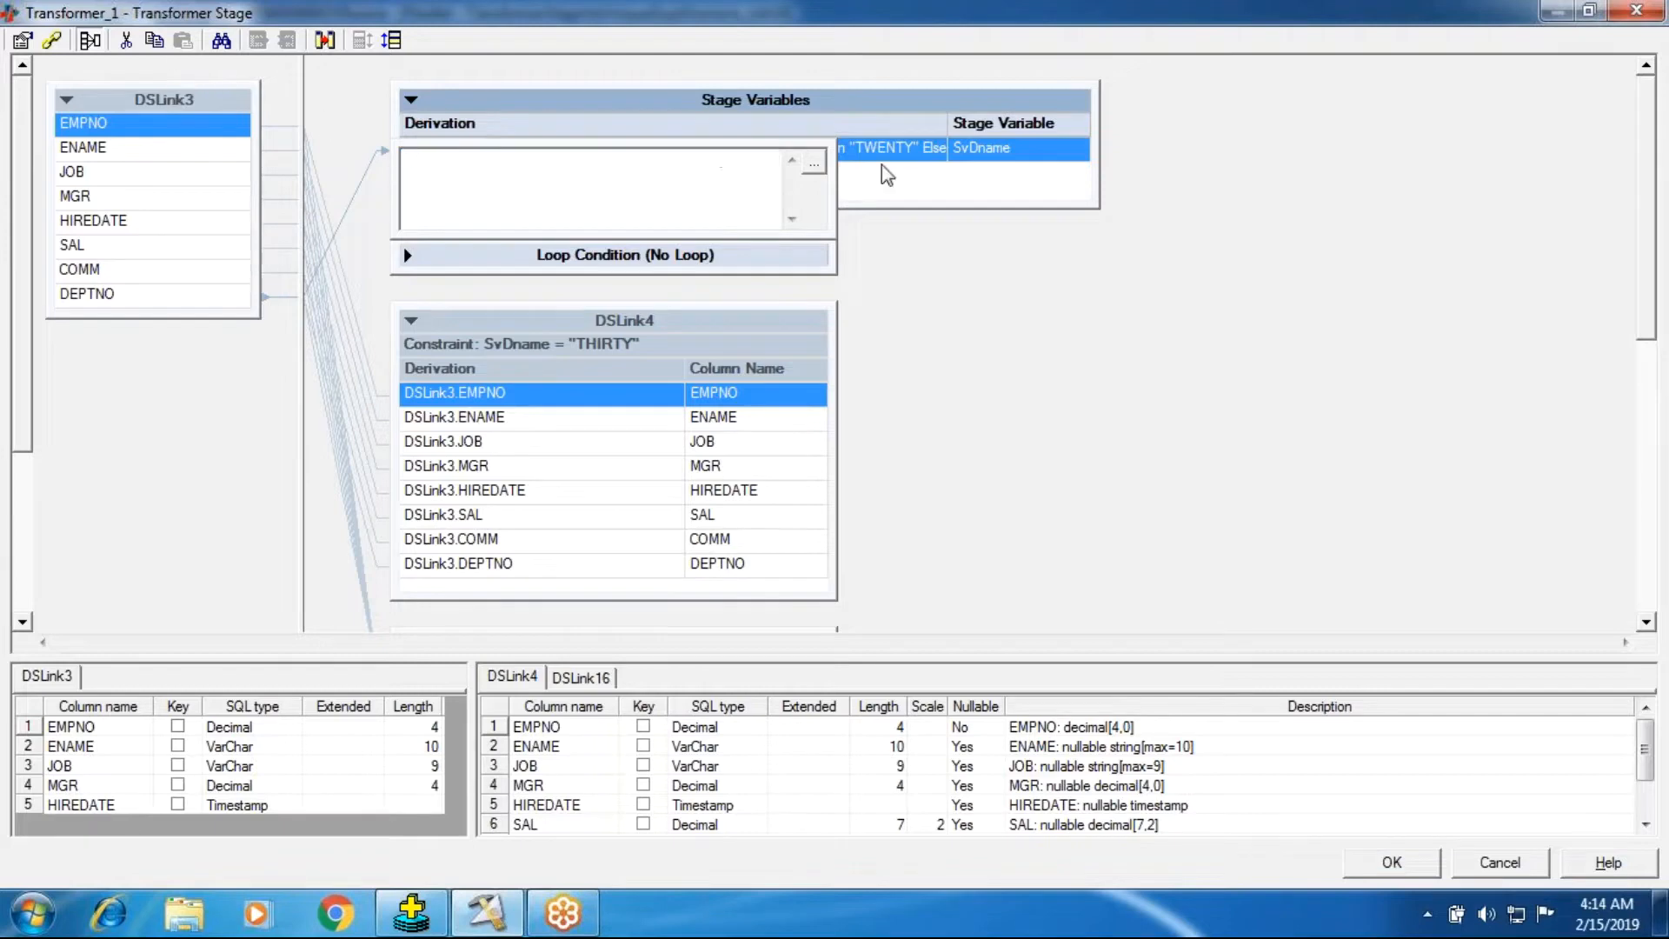
key(Return)
In the stage properties, rename the stage variable SvDname to SvDeptno.
right_click(624, 160)
click(631, 166)
click(539, 380)
key(BackSpace)
key(BackSpace)
key(BackSpace)
key(BackSpace)
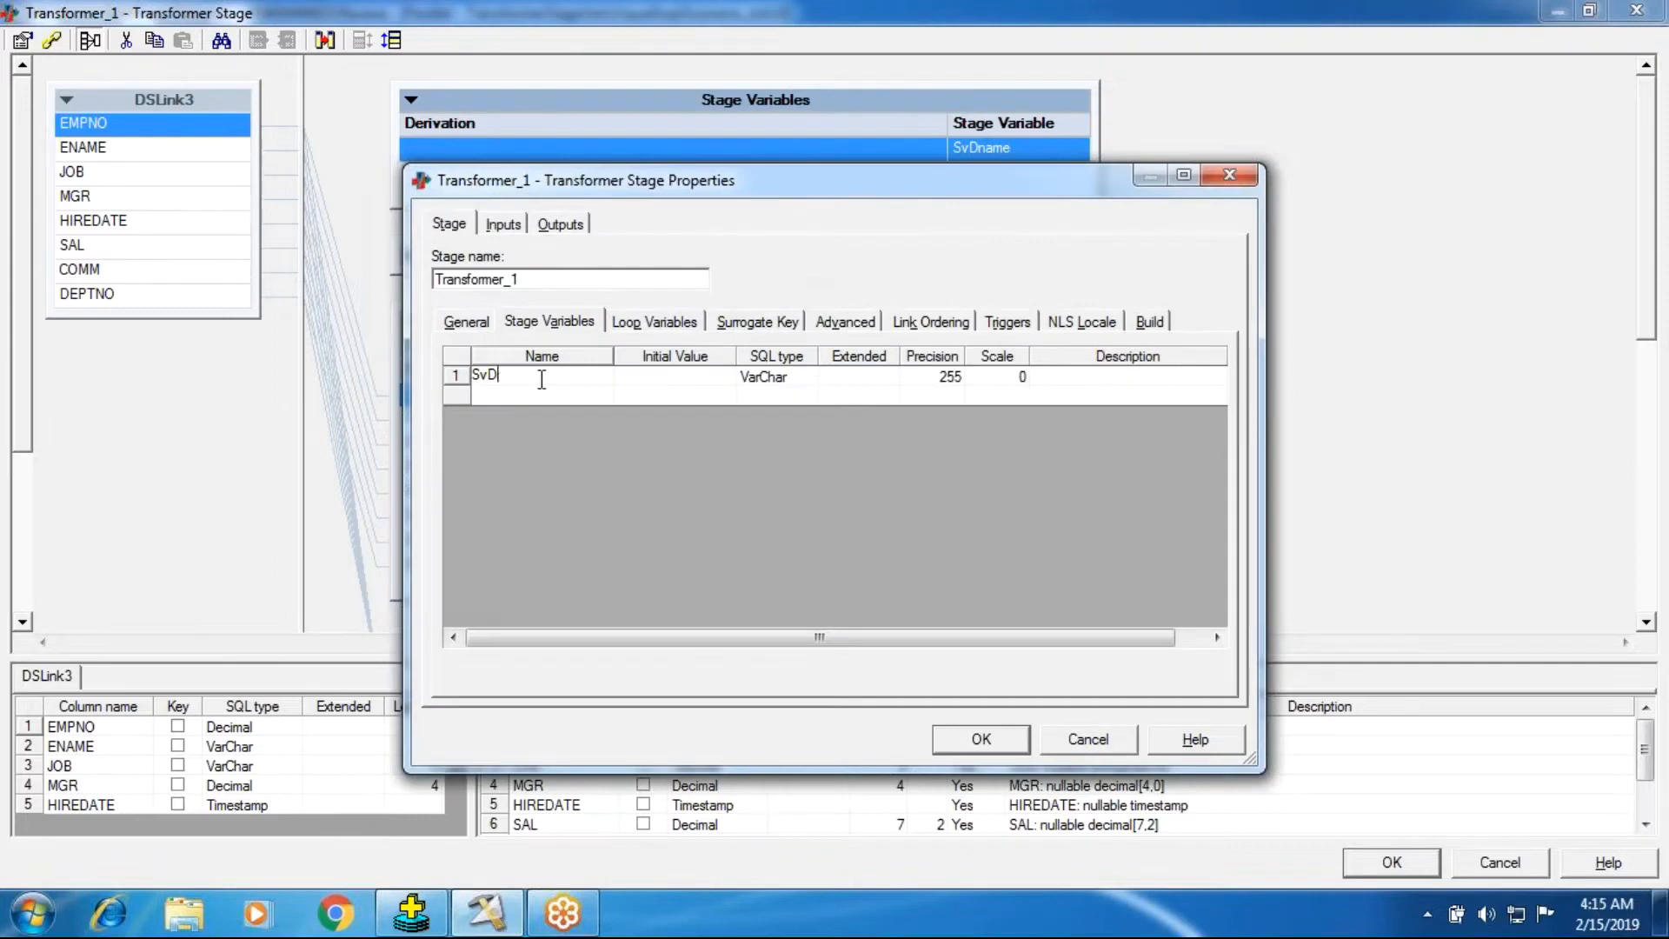
text(eptno)
click(528, 396)
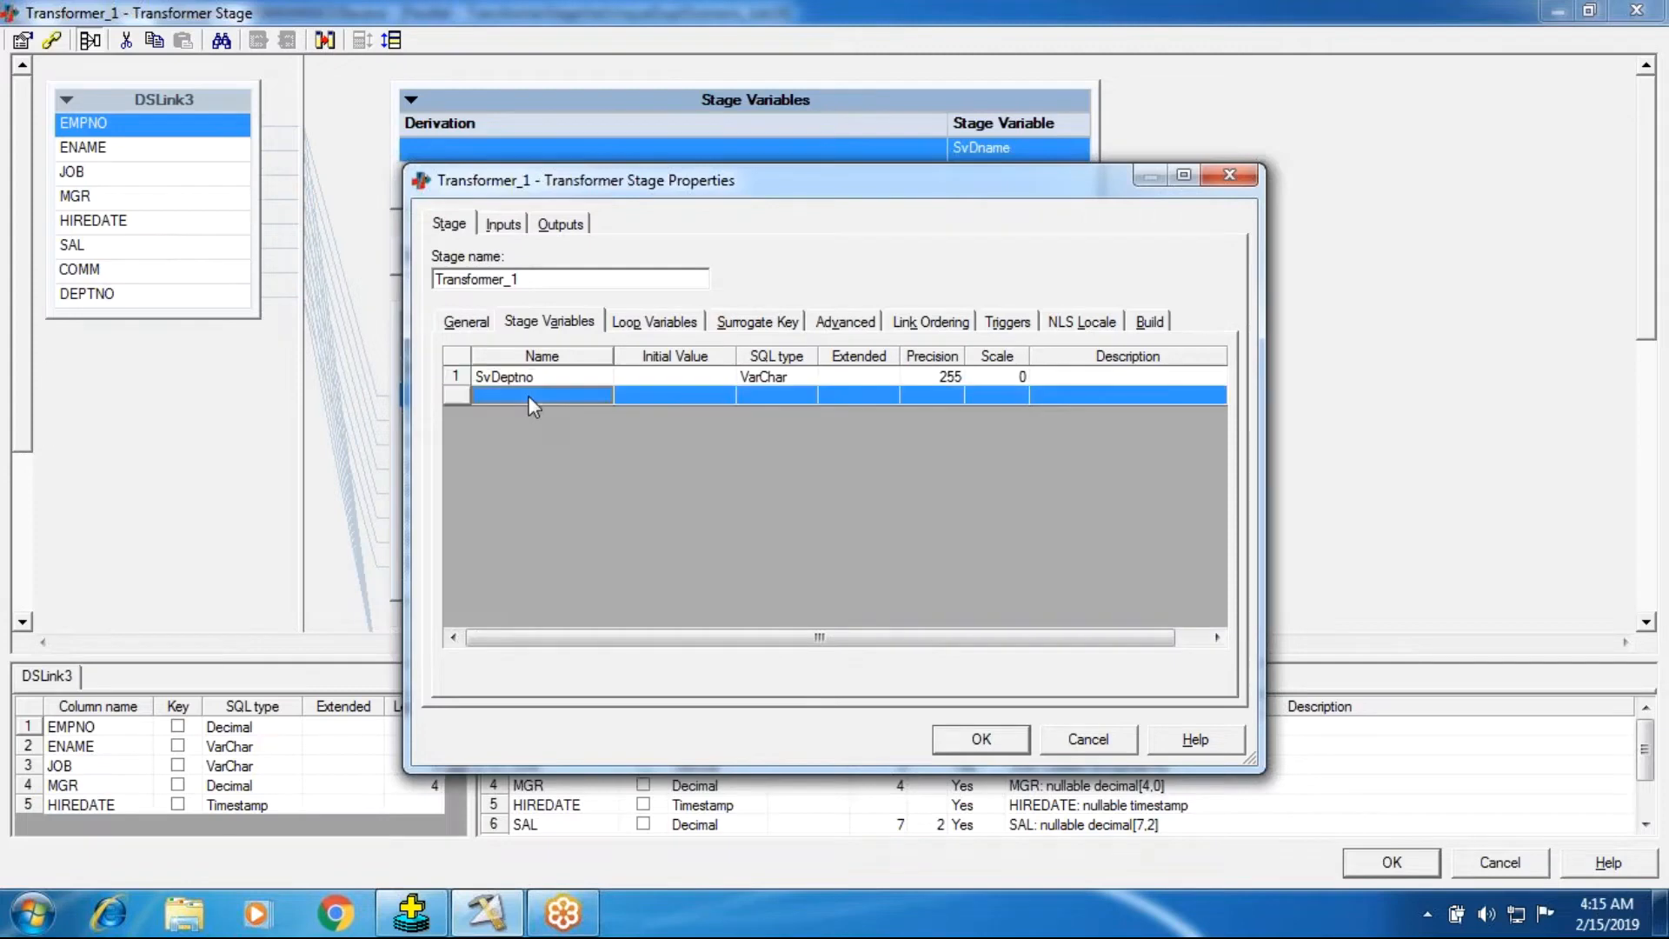
Add a second stage variable named SvCompareDefine.
click(529, 395)
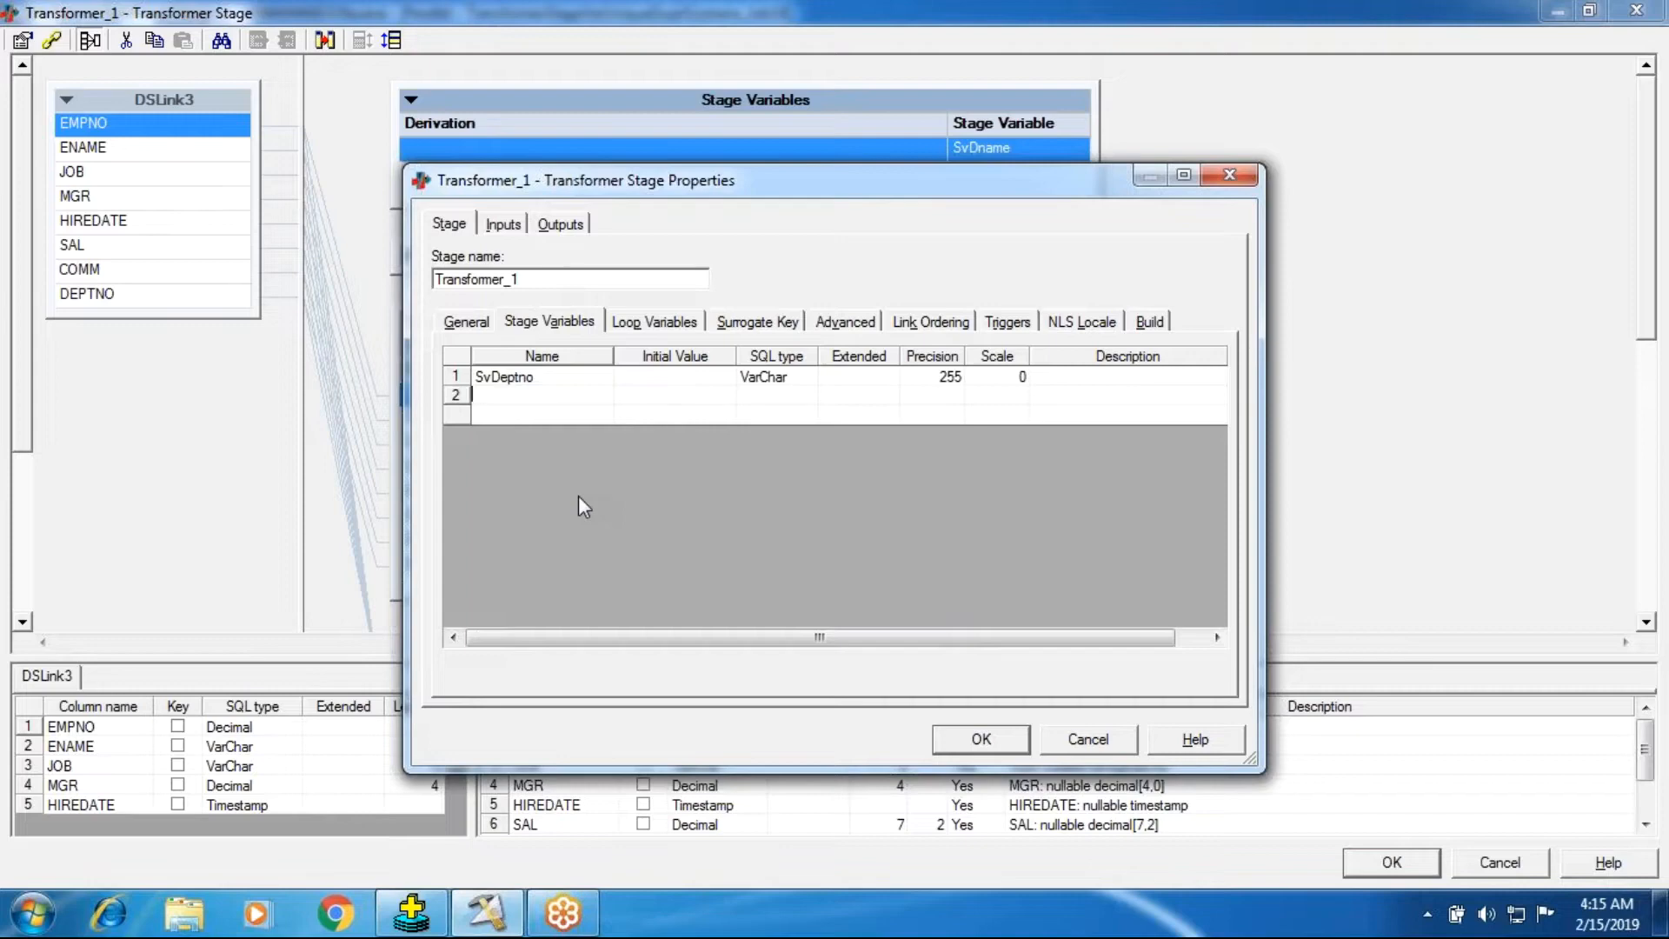
text(SvCompare)
key(Return)
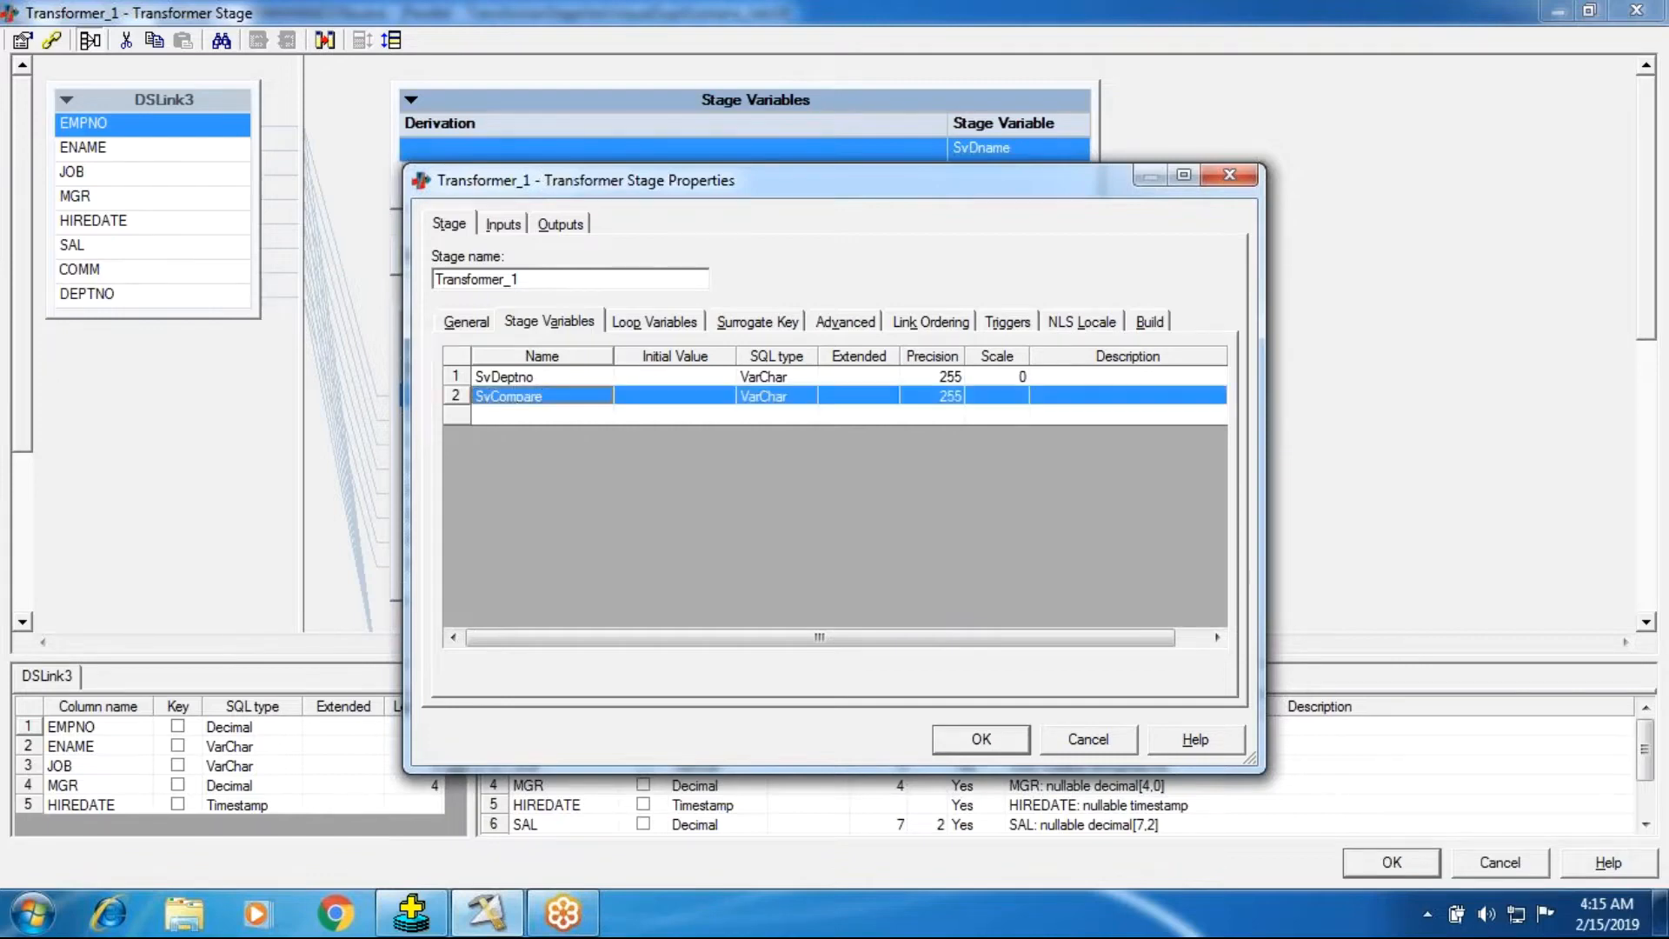
click(555, 421)
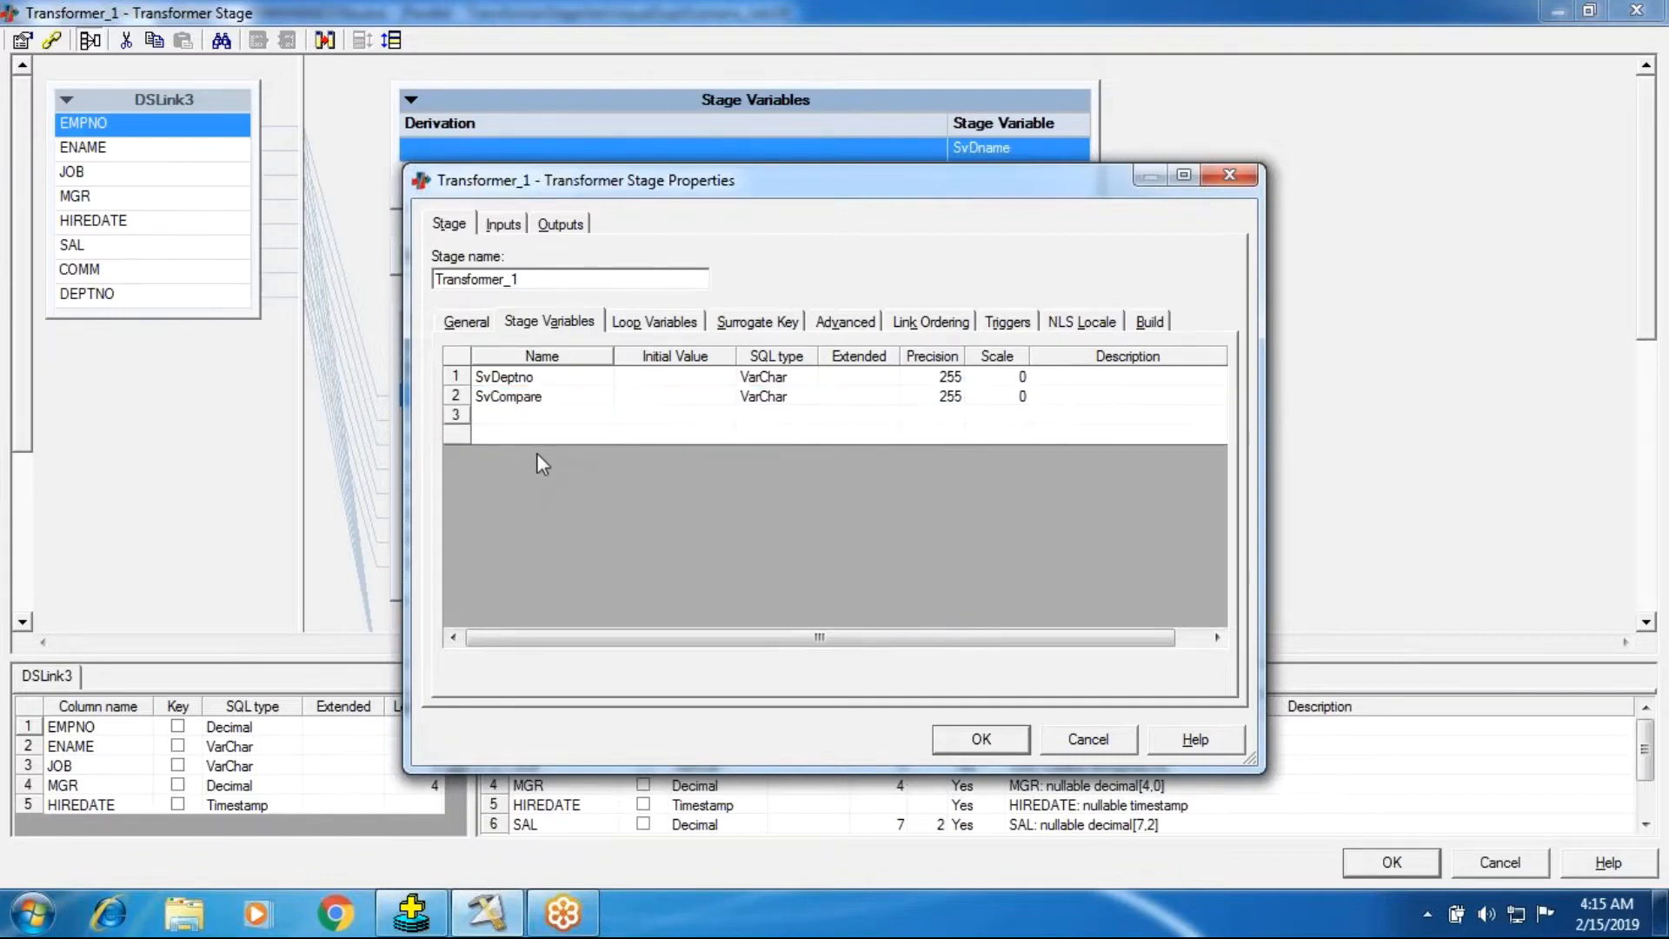
click(565, 399)
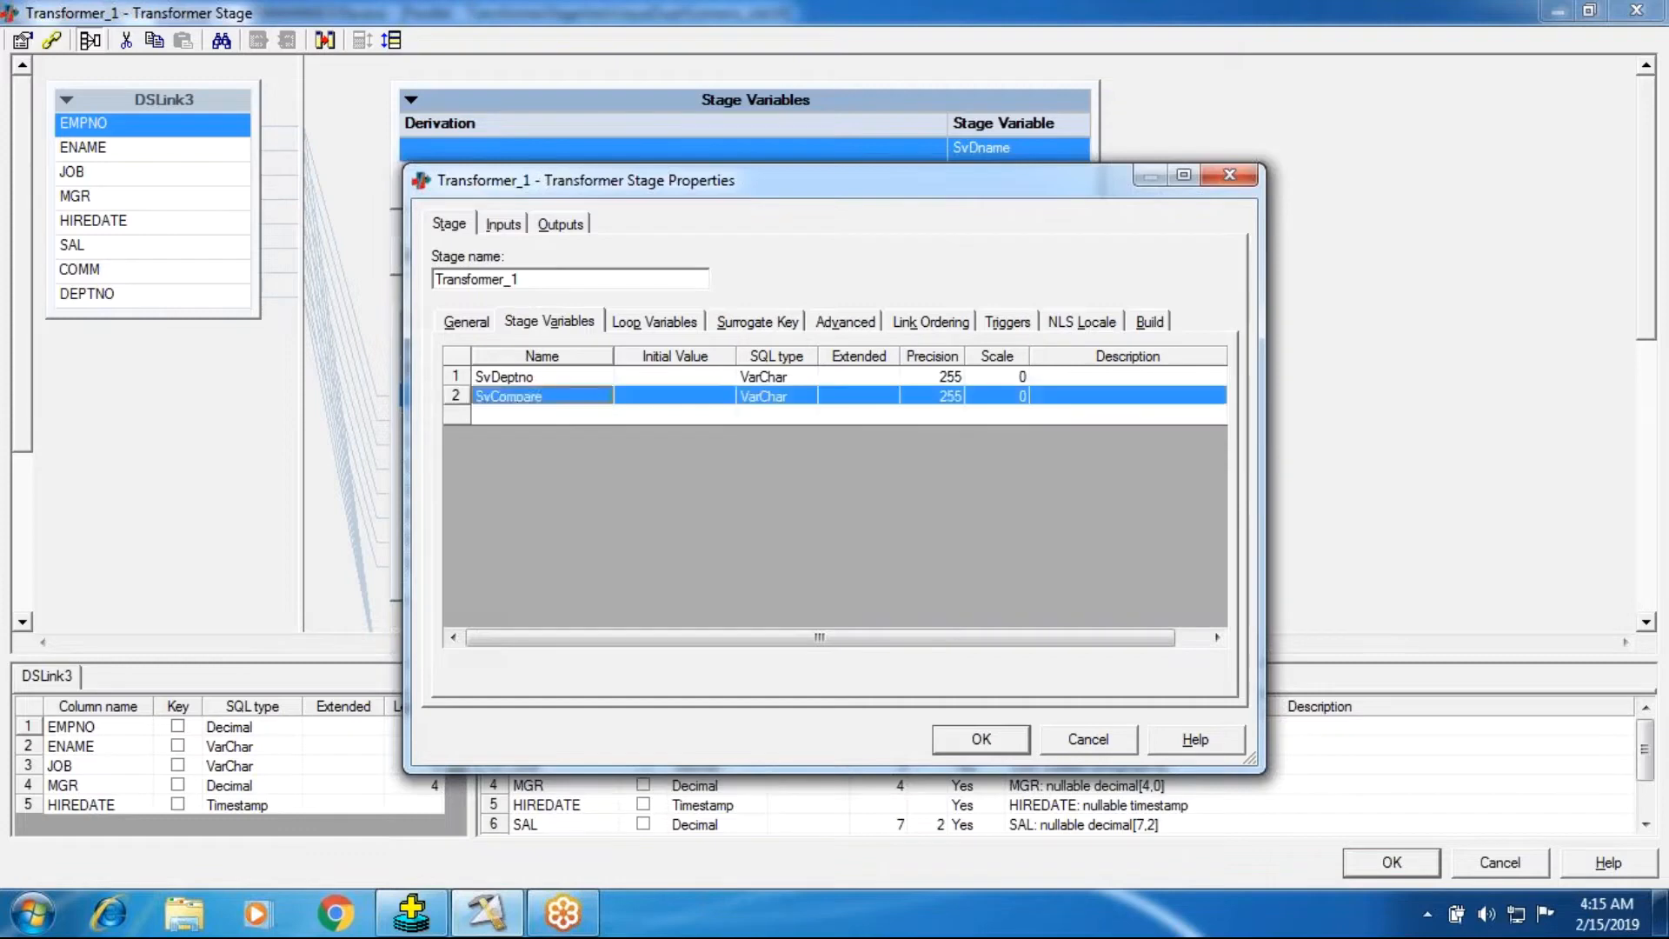
text(Define)
Add a third stage variable named SvDeptnoSvDe and confirm the stage properties.
click(501, 381)
click(529, 414)
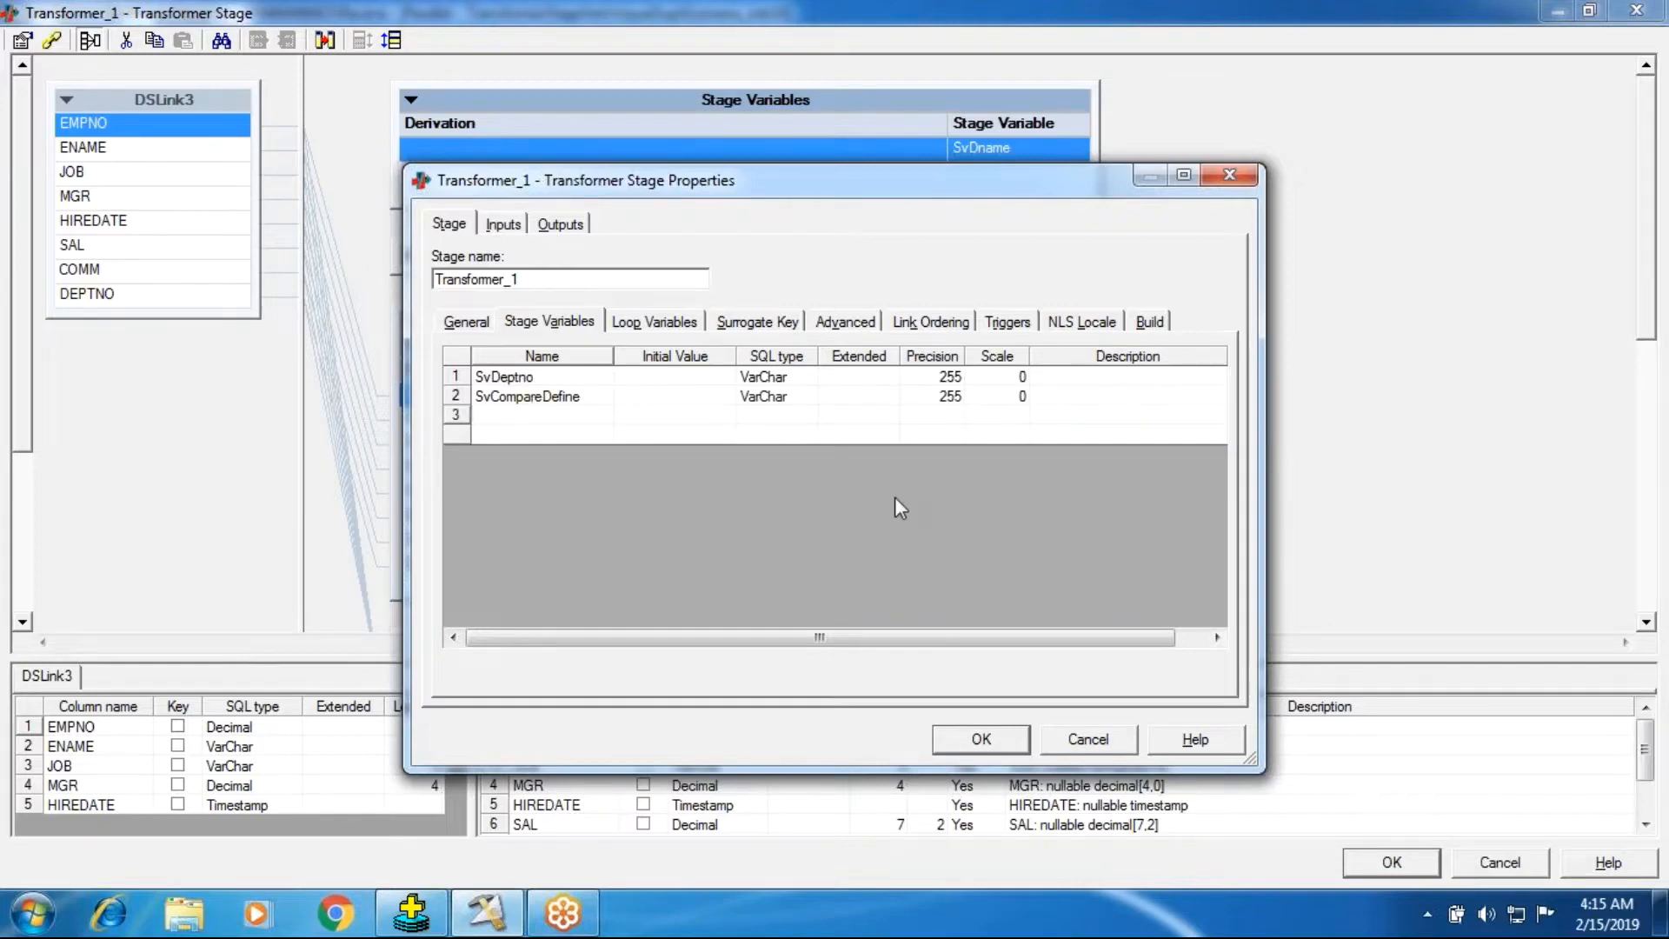
text(S)
text(v)
text(Deptno)
text(S)
text(v)
text(DS)
key(BackSpace)
text(e)
click(1011, 744)
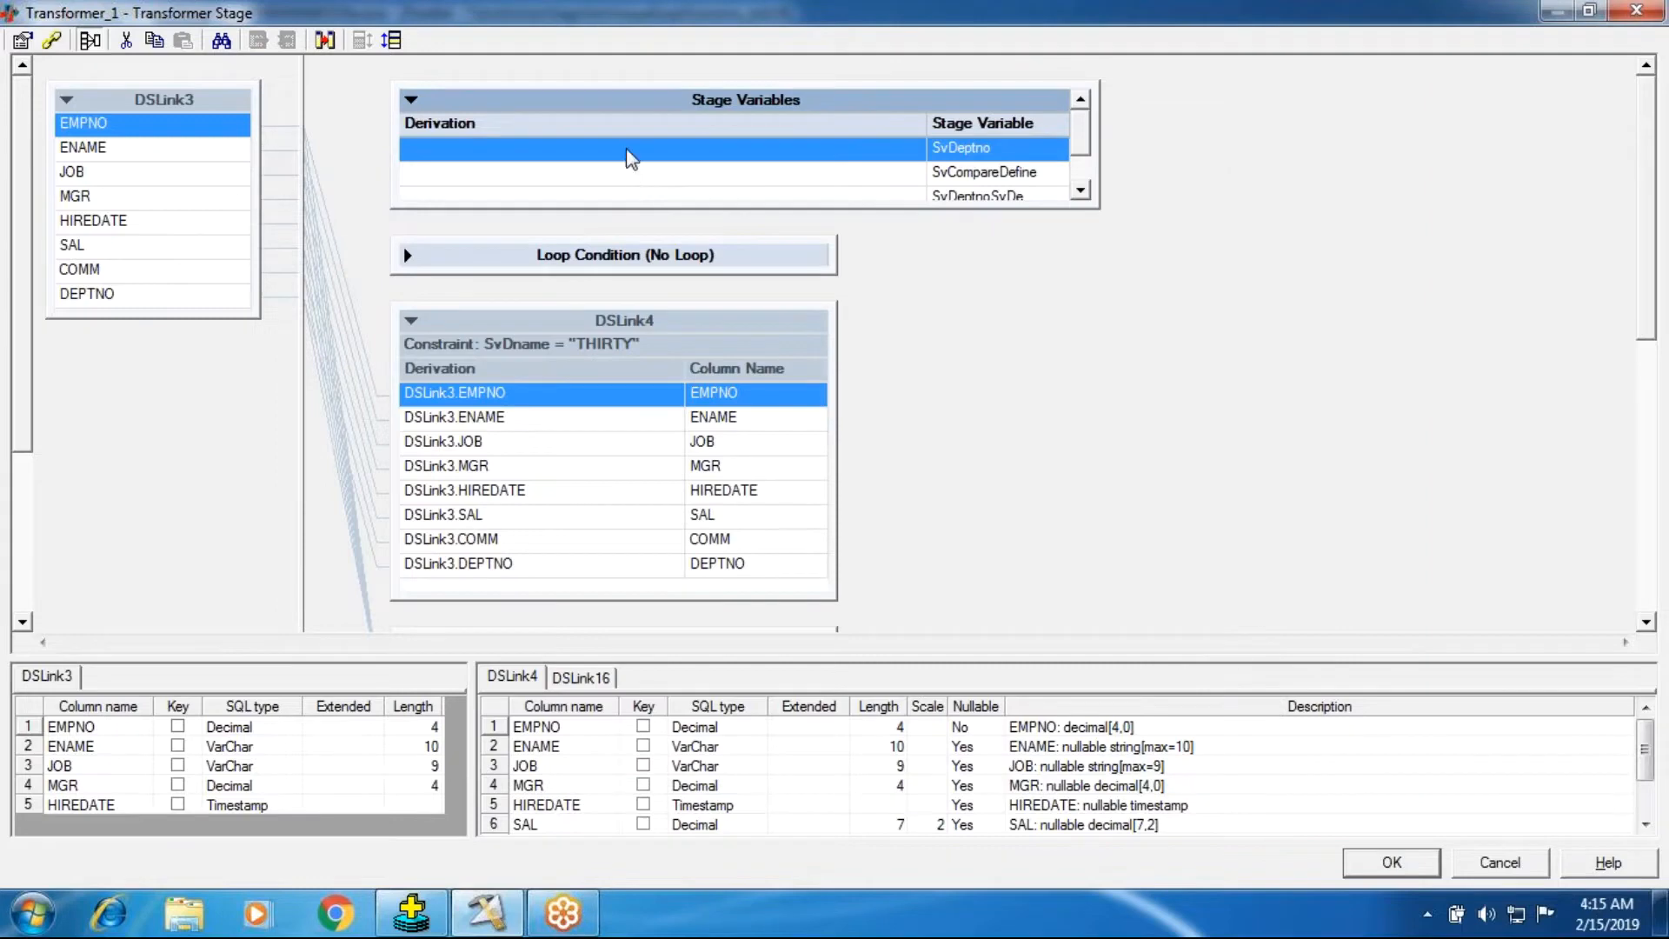
Set SvDeptno's derivation to the input column DSLink3.DEPTNO.
double_click(627, 150)
right_click(530, 196)
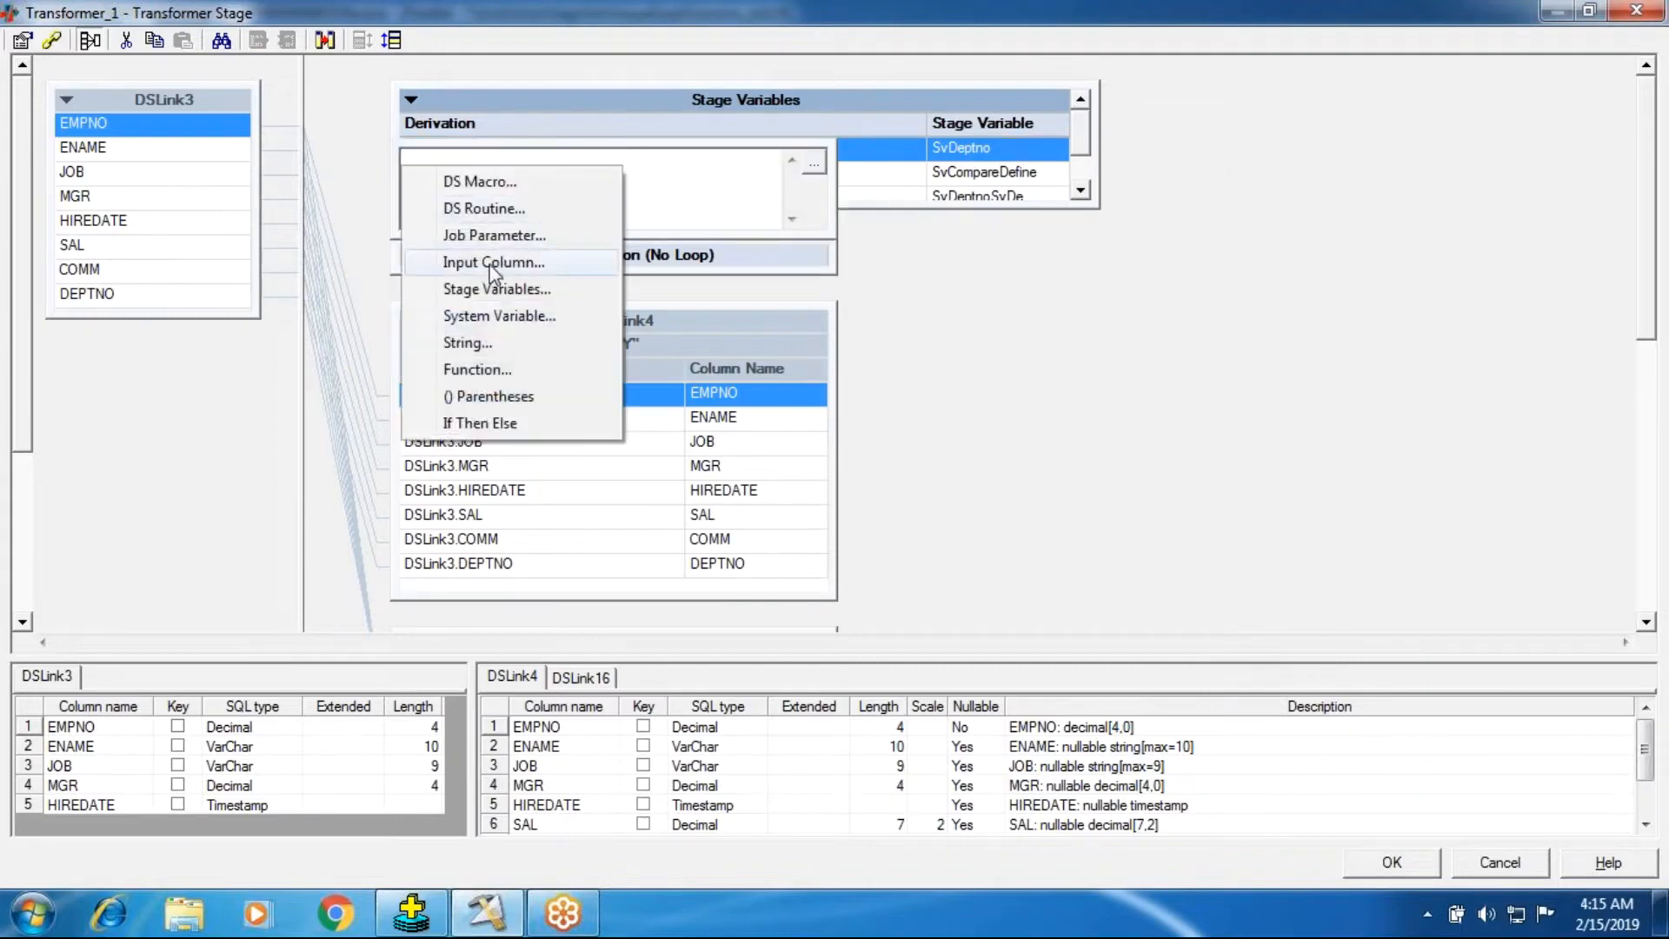
click(494, 261)
click(488, 225)
click(728, 266)
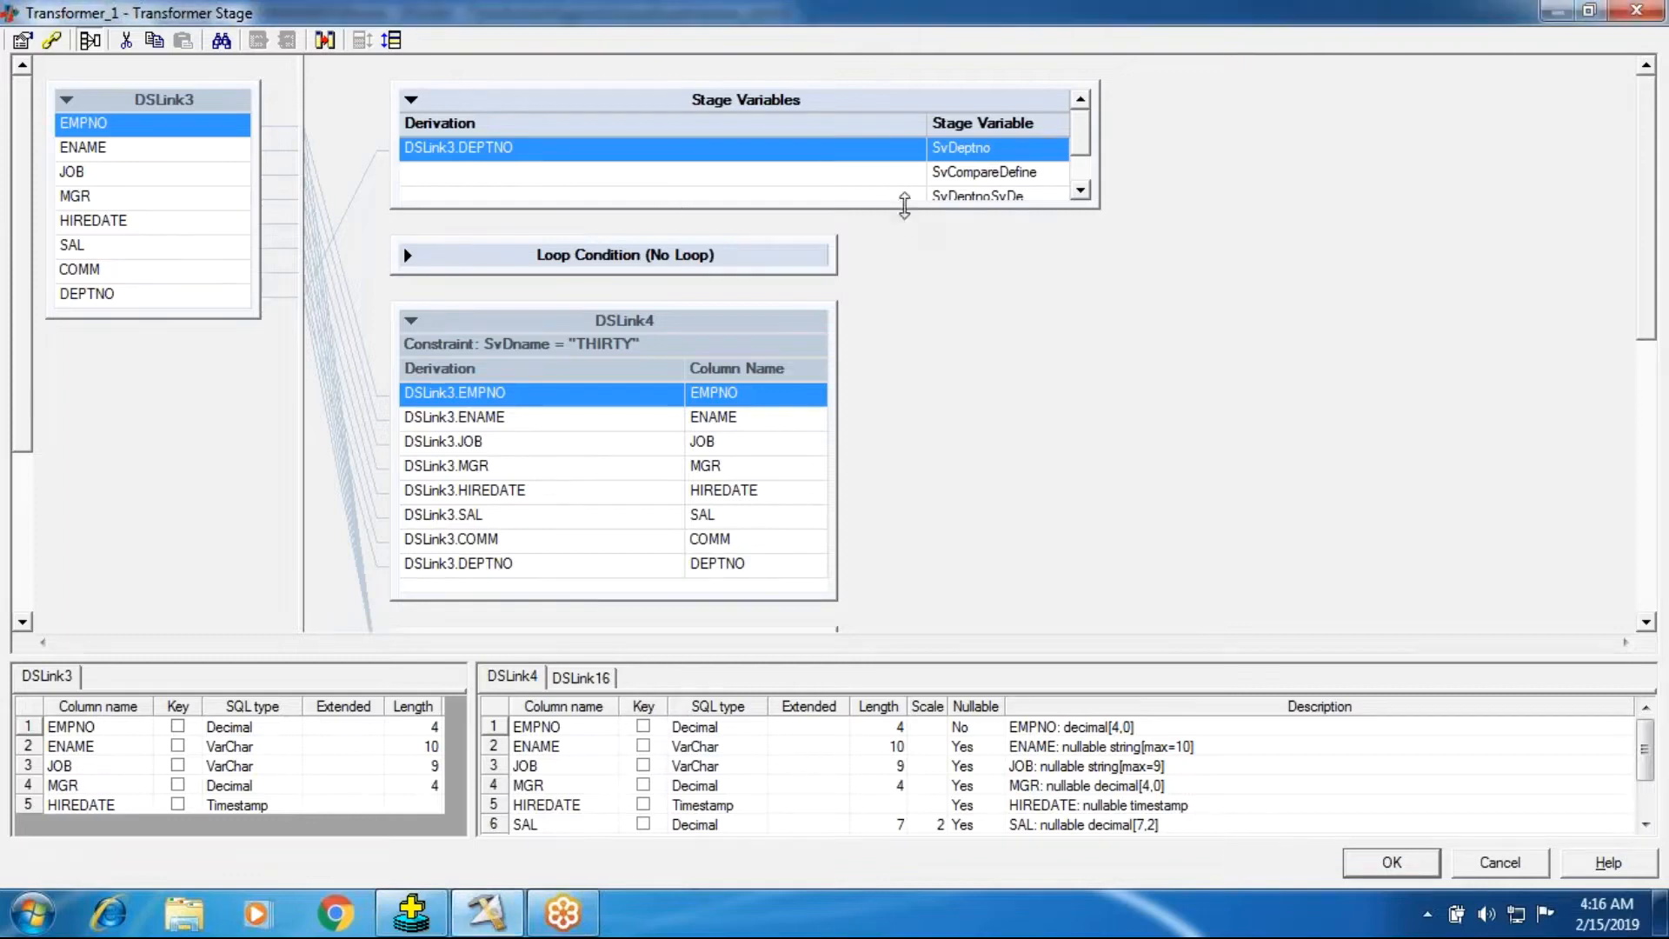
Set the derivation of SvDeptnoSvDe to the stage variable SvDeptno.
drag(904, 205, 895, 266)
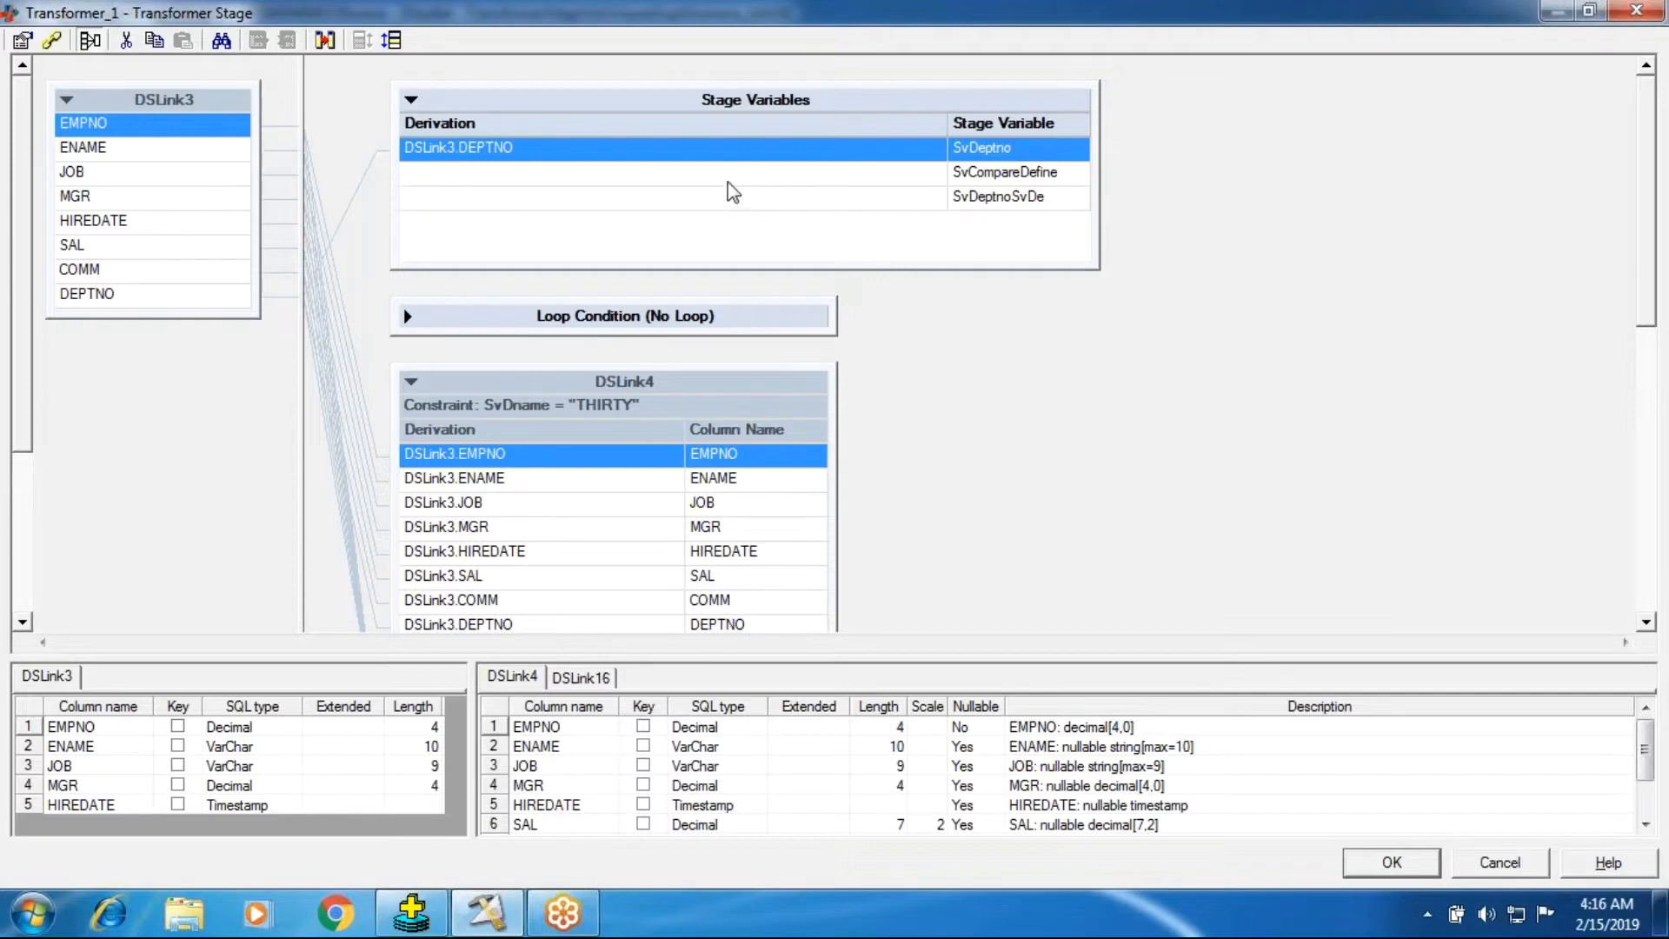
double_click(727, 204)
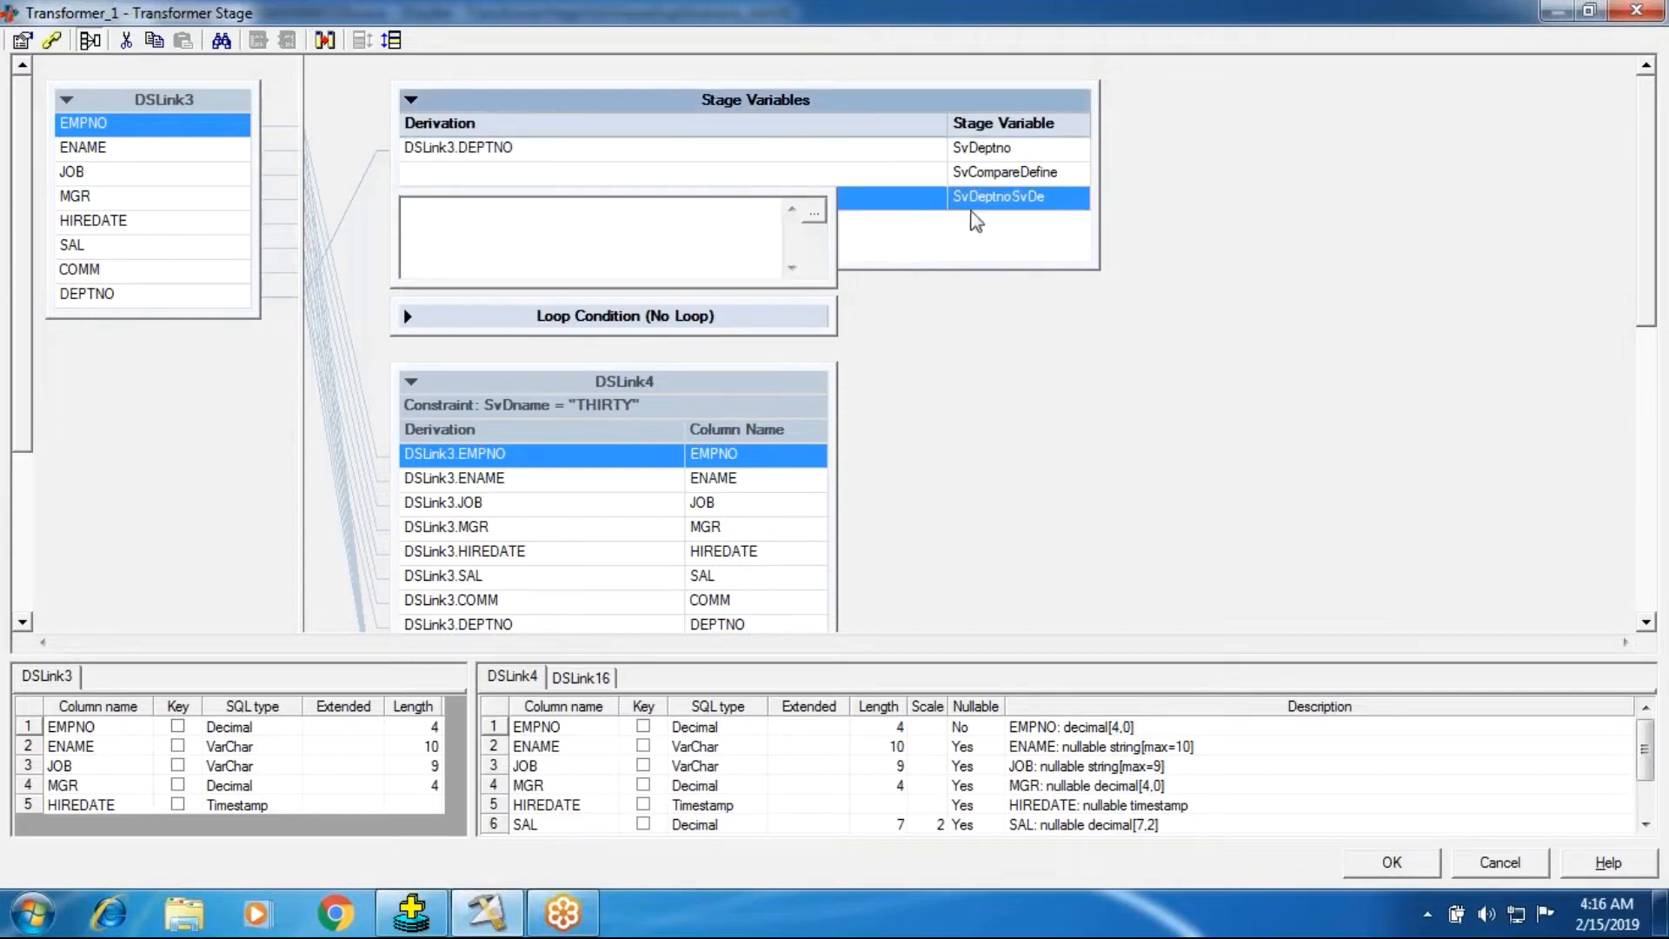
right_click(634, 230)
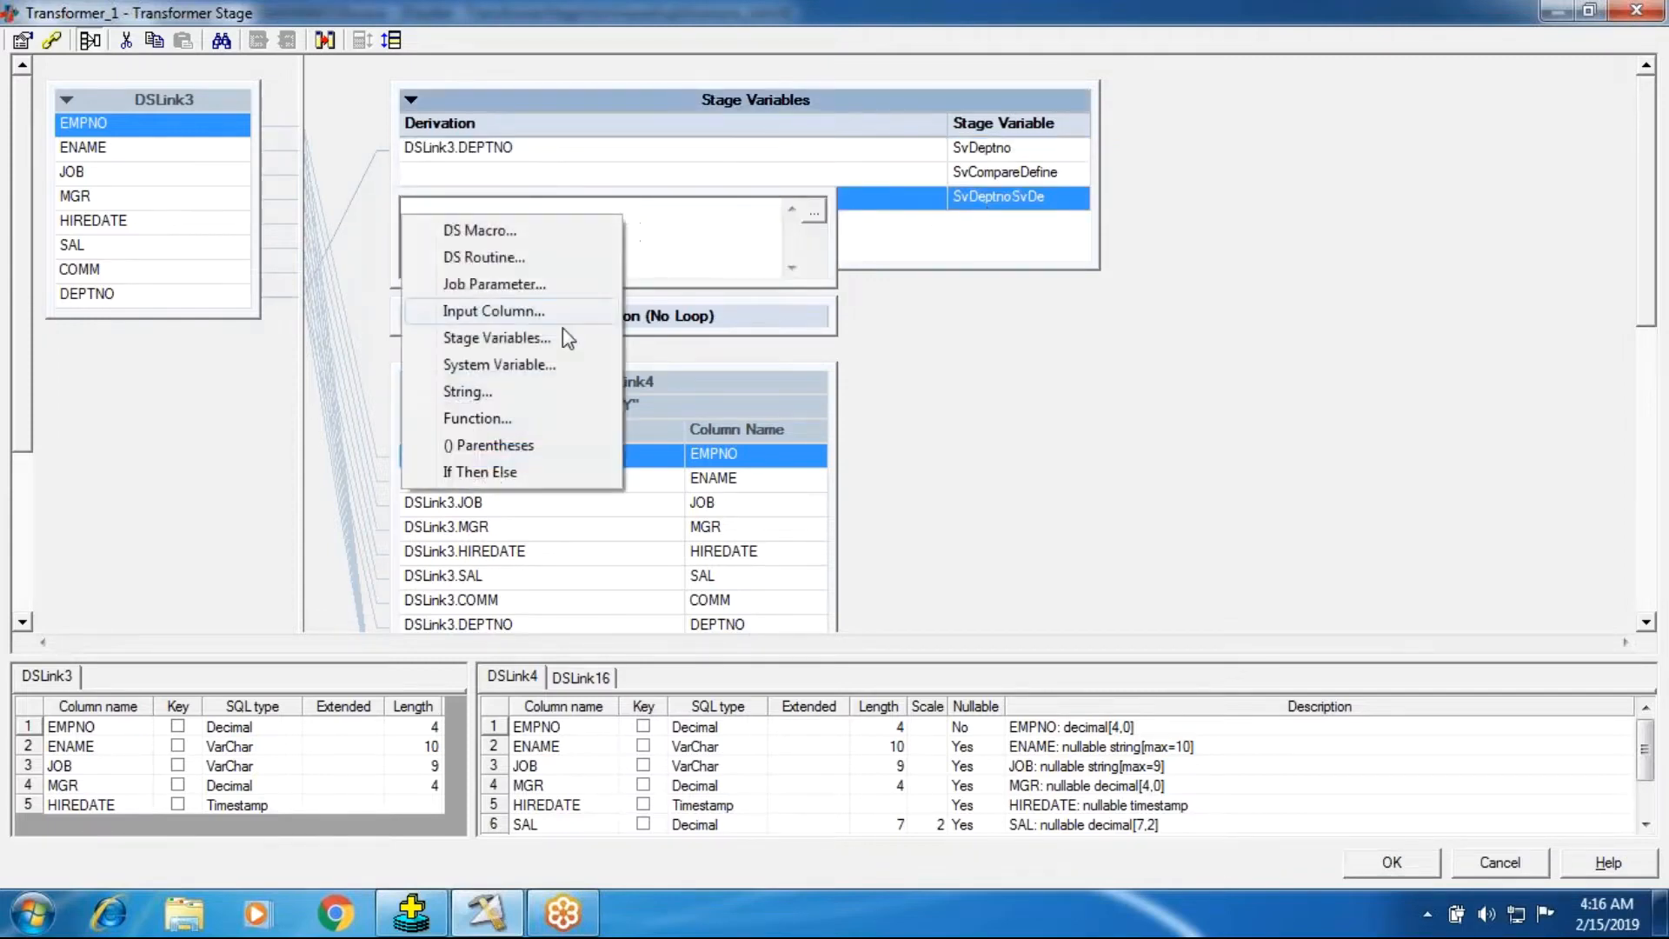
click(539, 338)
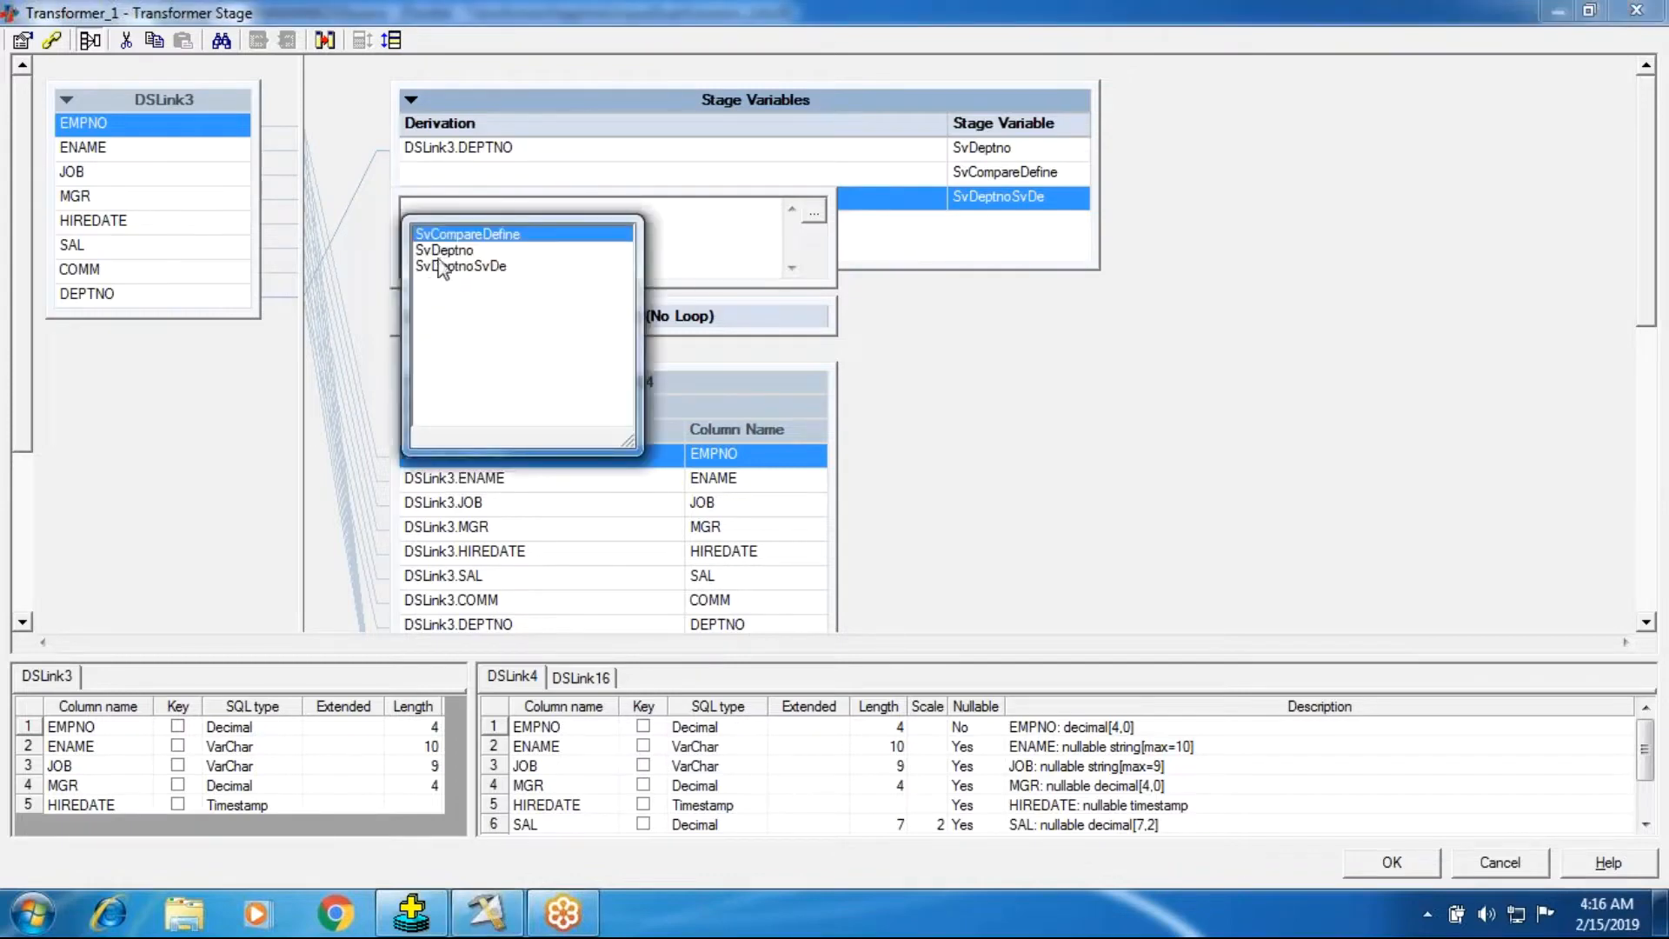
double_click(440, 264)
drag(536, 216, 140, 195)
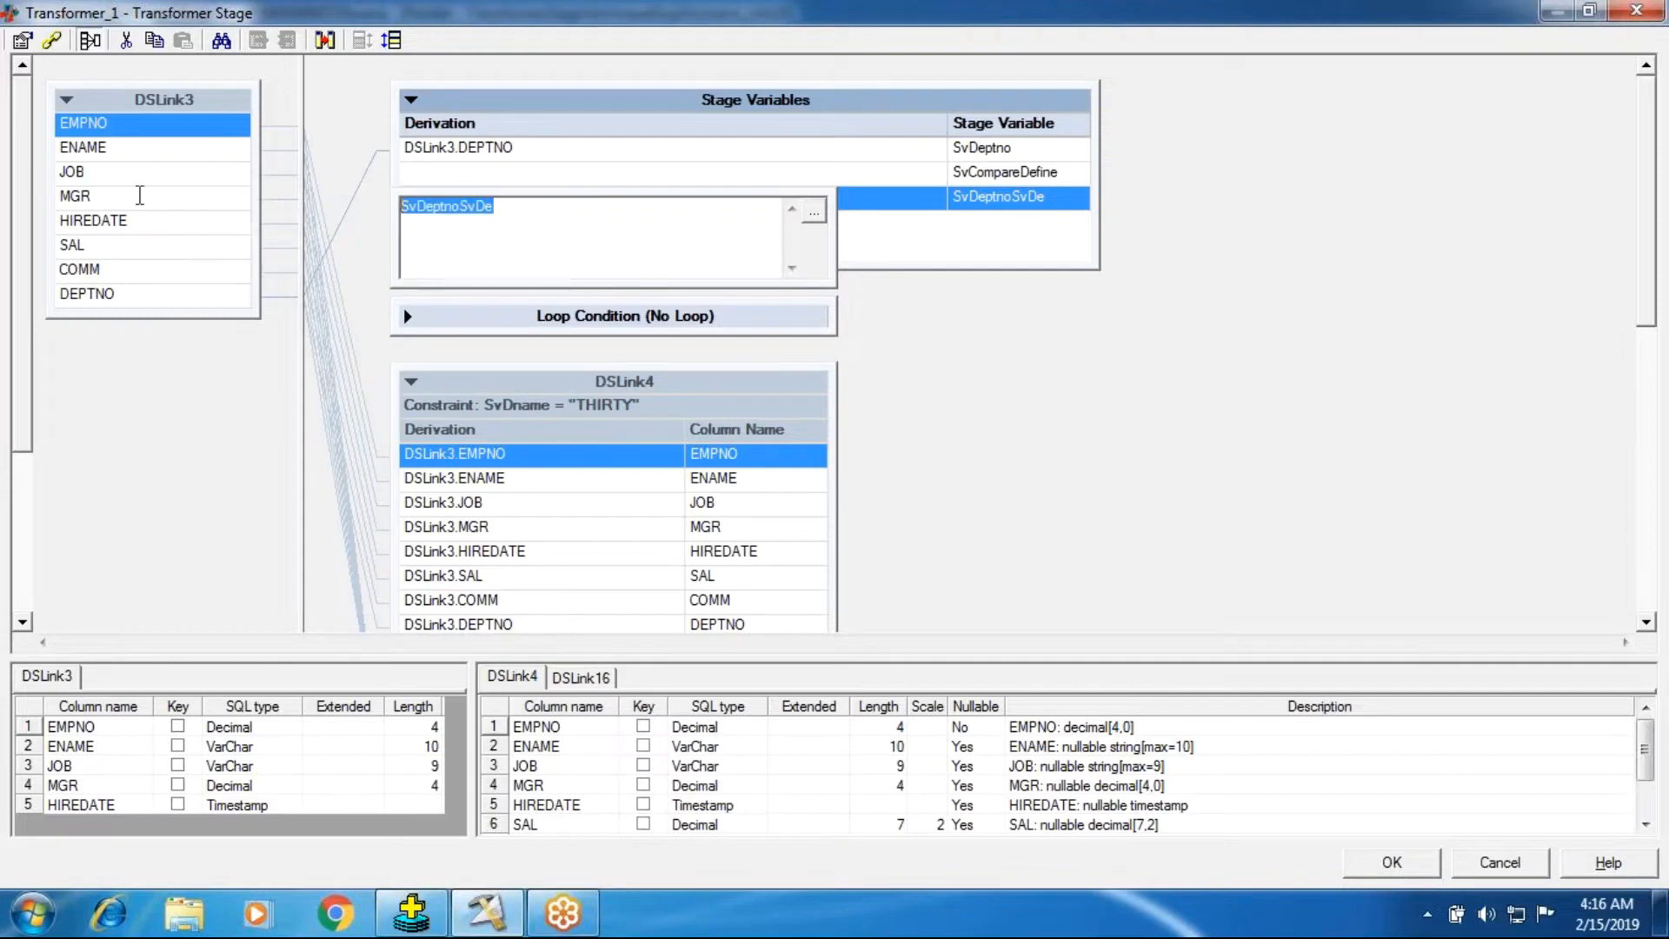
right_click(473, 230)
click(484, 335)
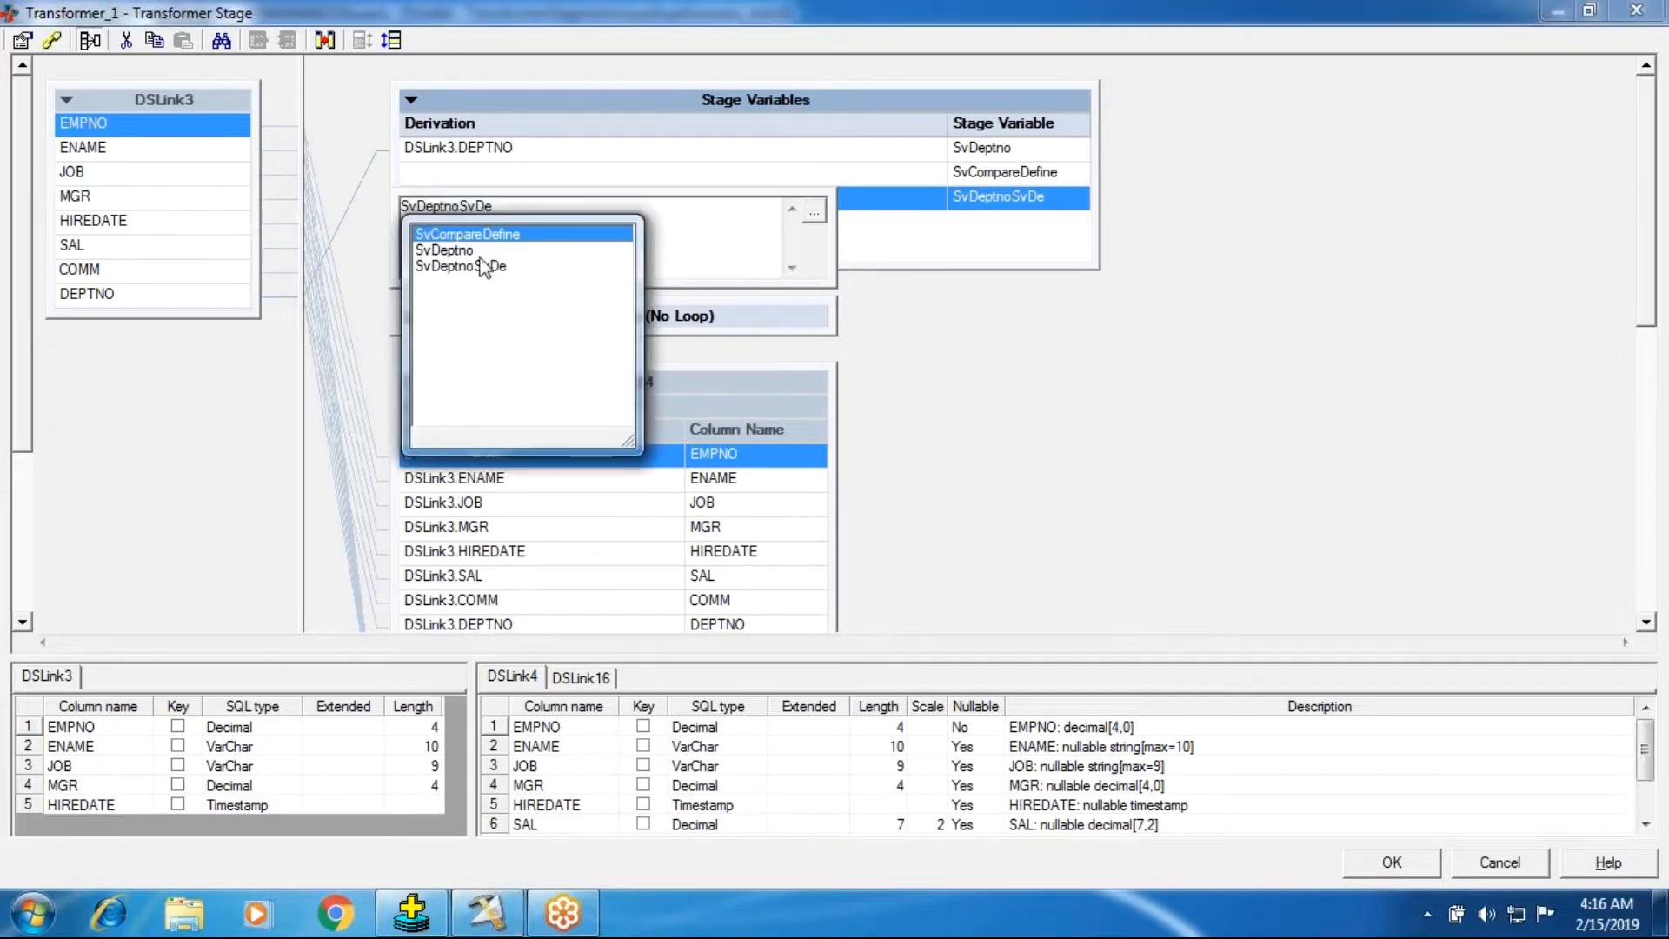
double_click(454, 250)
click(997, 295)
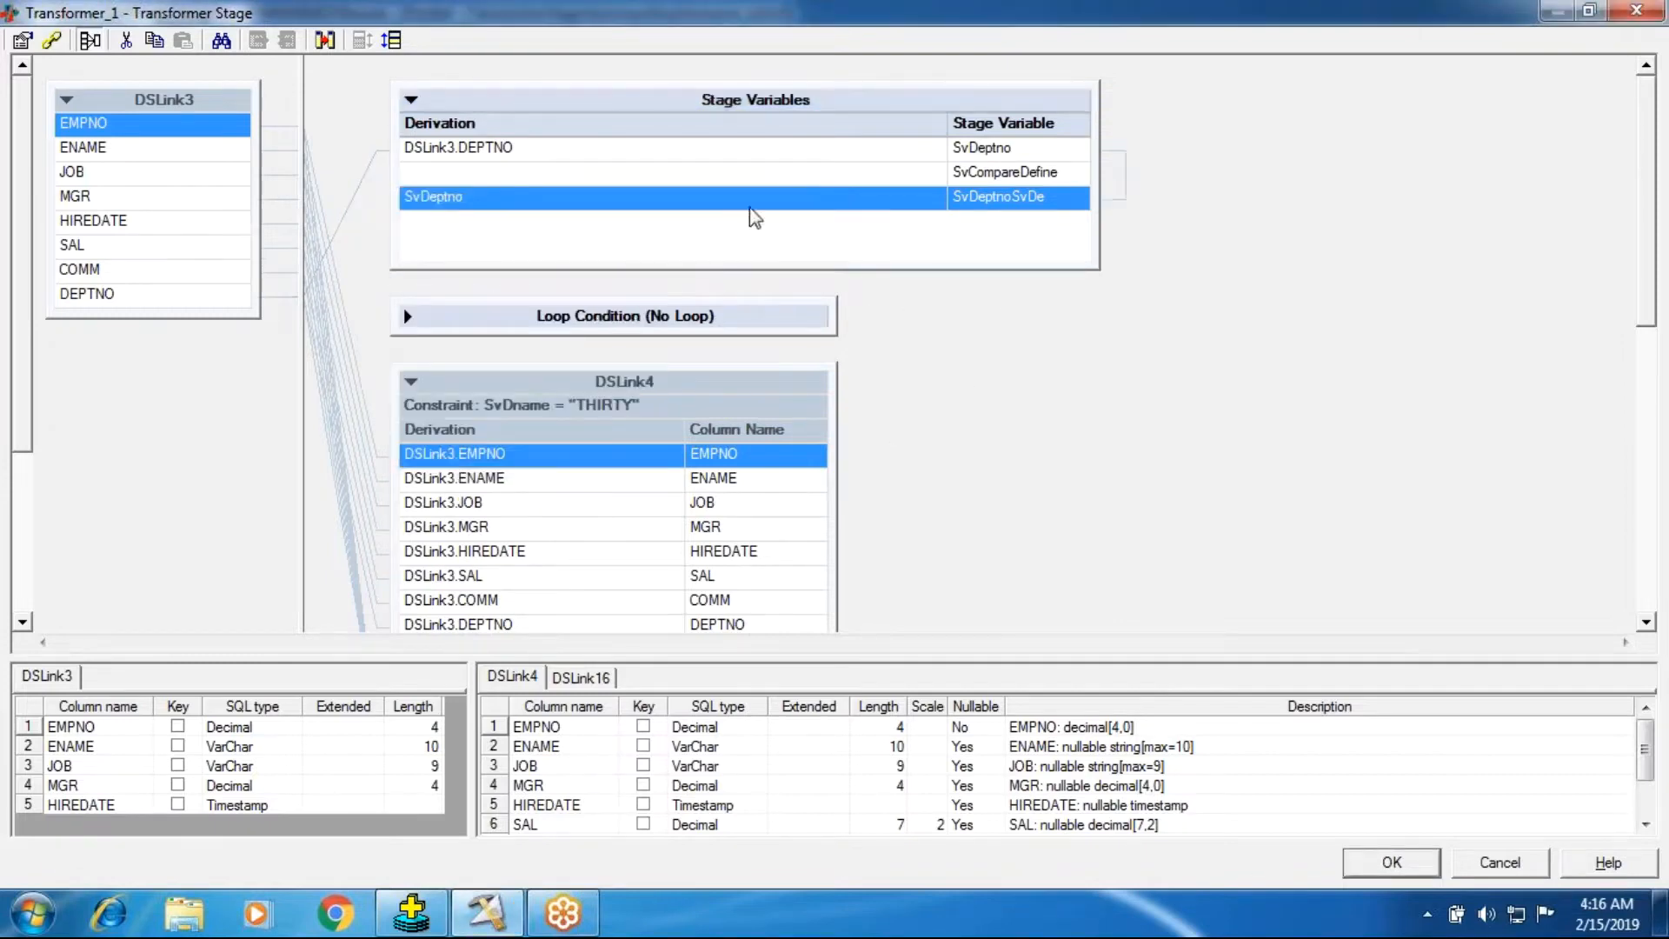
Build SvCompareDefine's derivation as If Then Else with the condition SvDeptno = SvDeptnoSvDe.
double_click(600, 177)
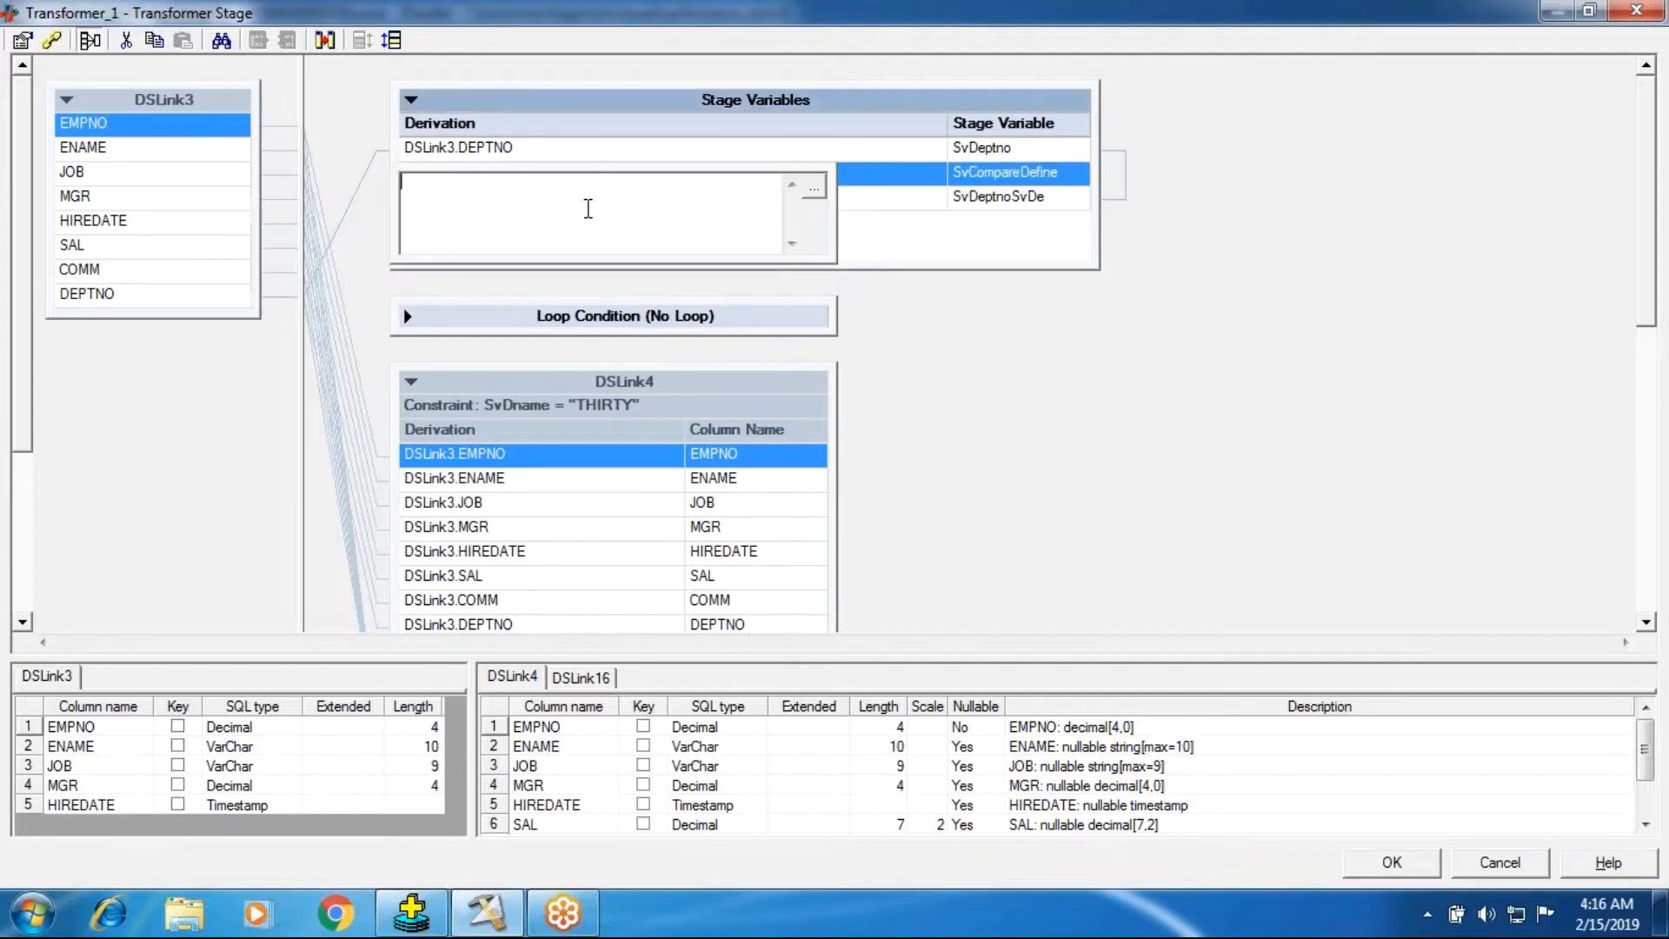
right_click(588, 209)
click(559, 446)
right_click(469, 212)
click(500, 313)
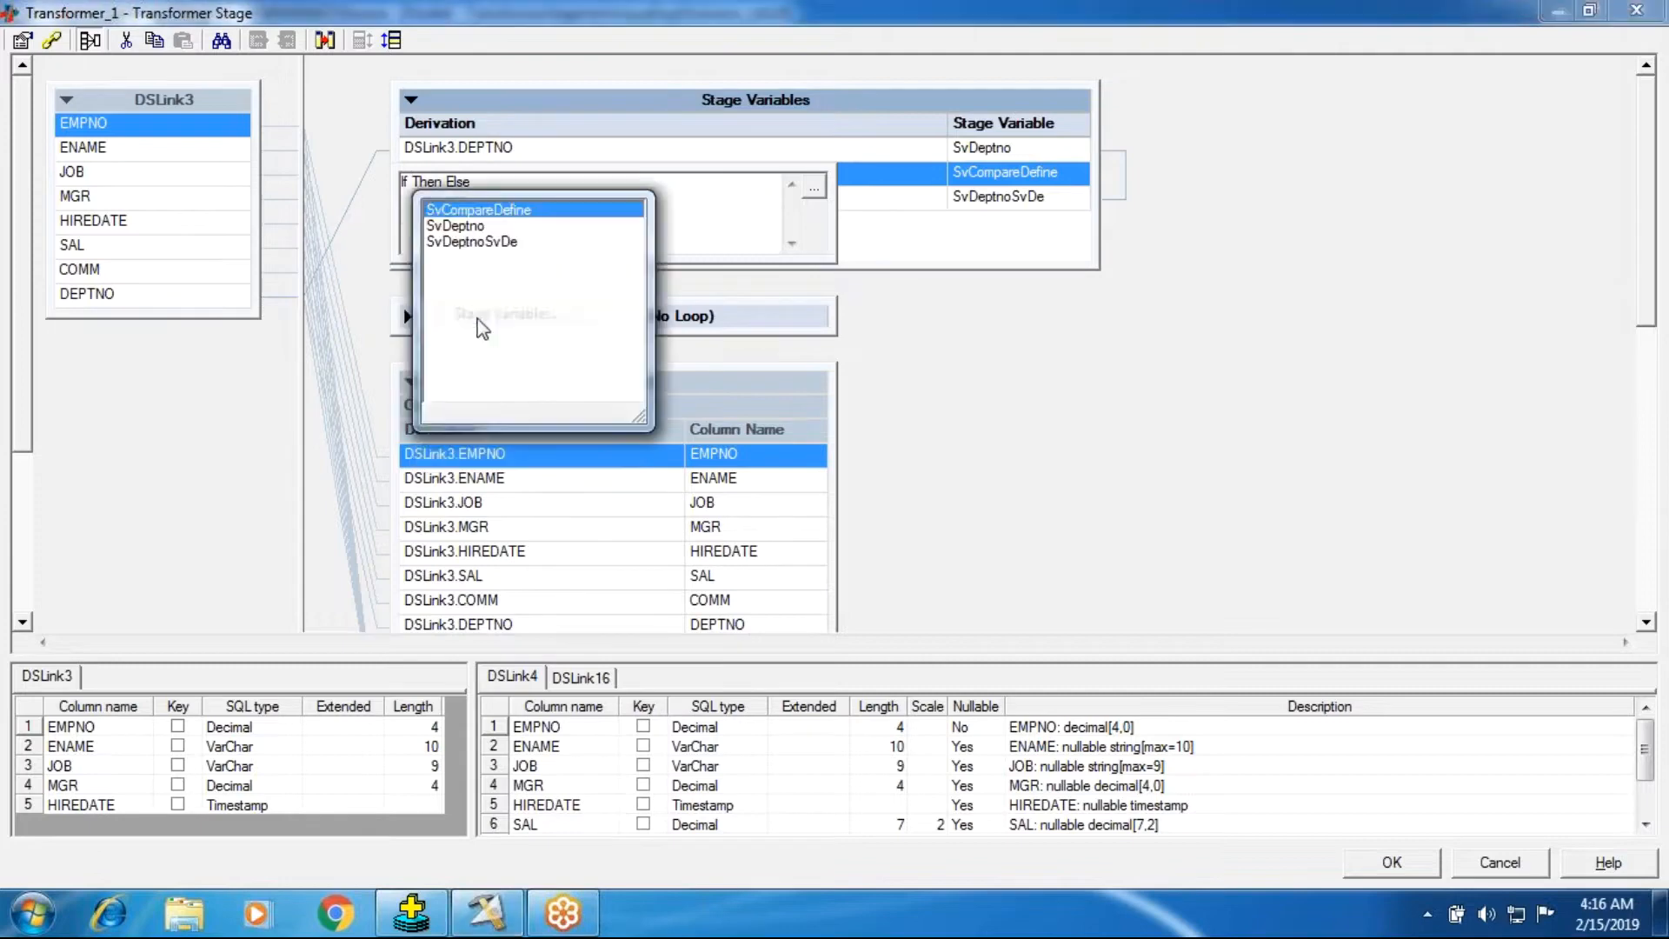
click(466, 229)
right_click(527, 223)
click(567, 209)
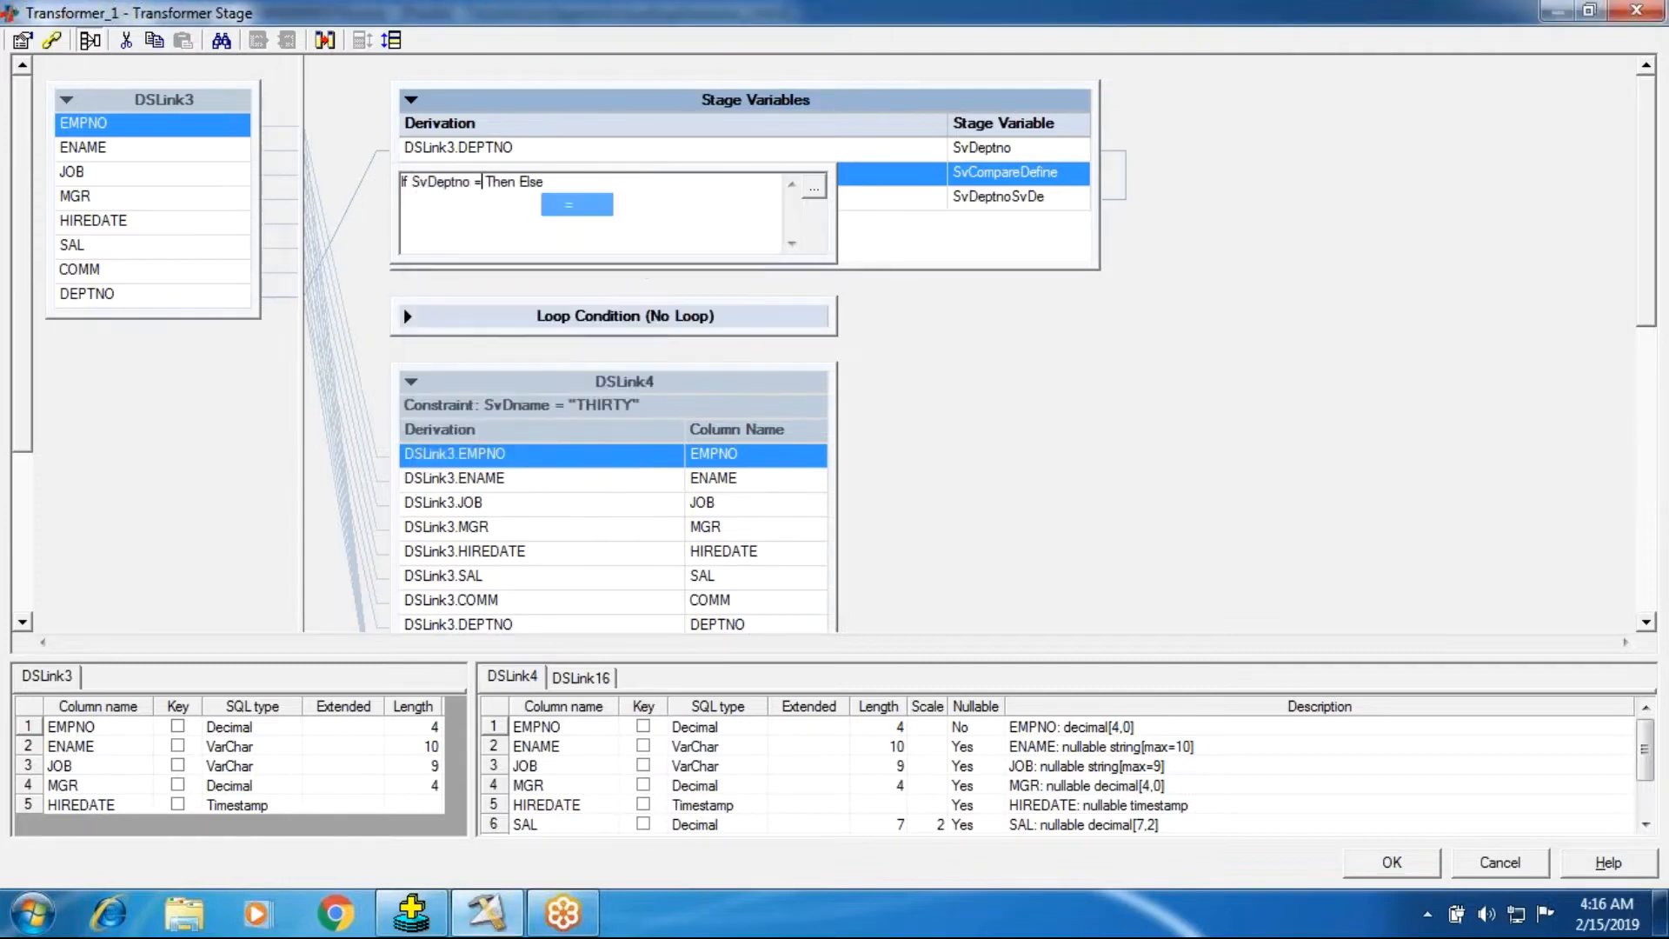
right_click(541, 238)
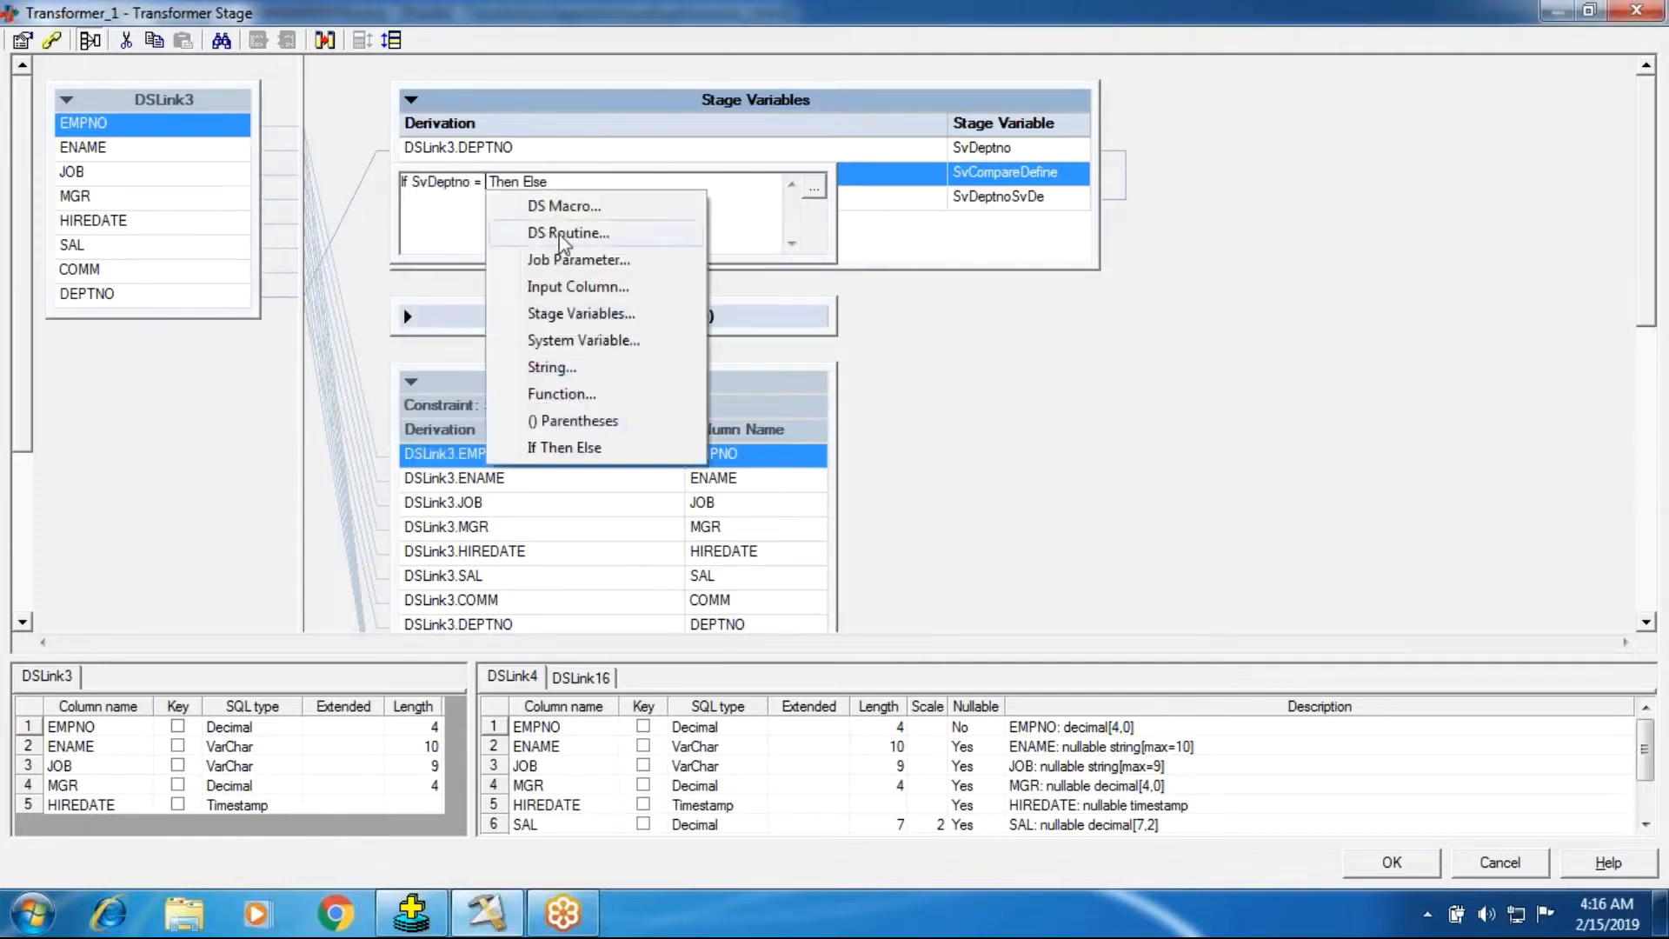
click(566, 314)
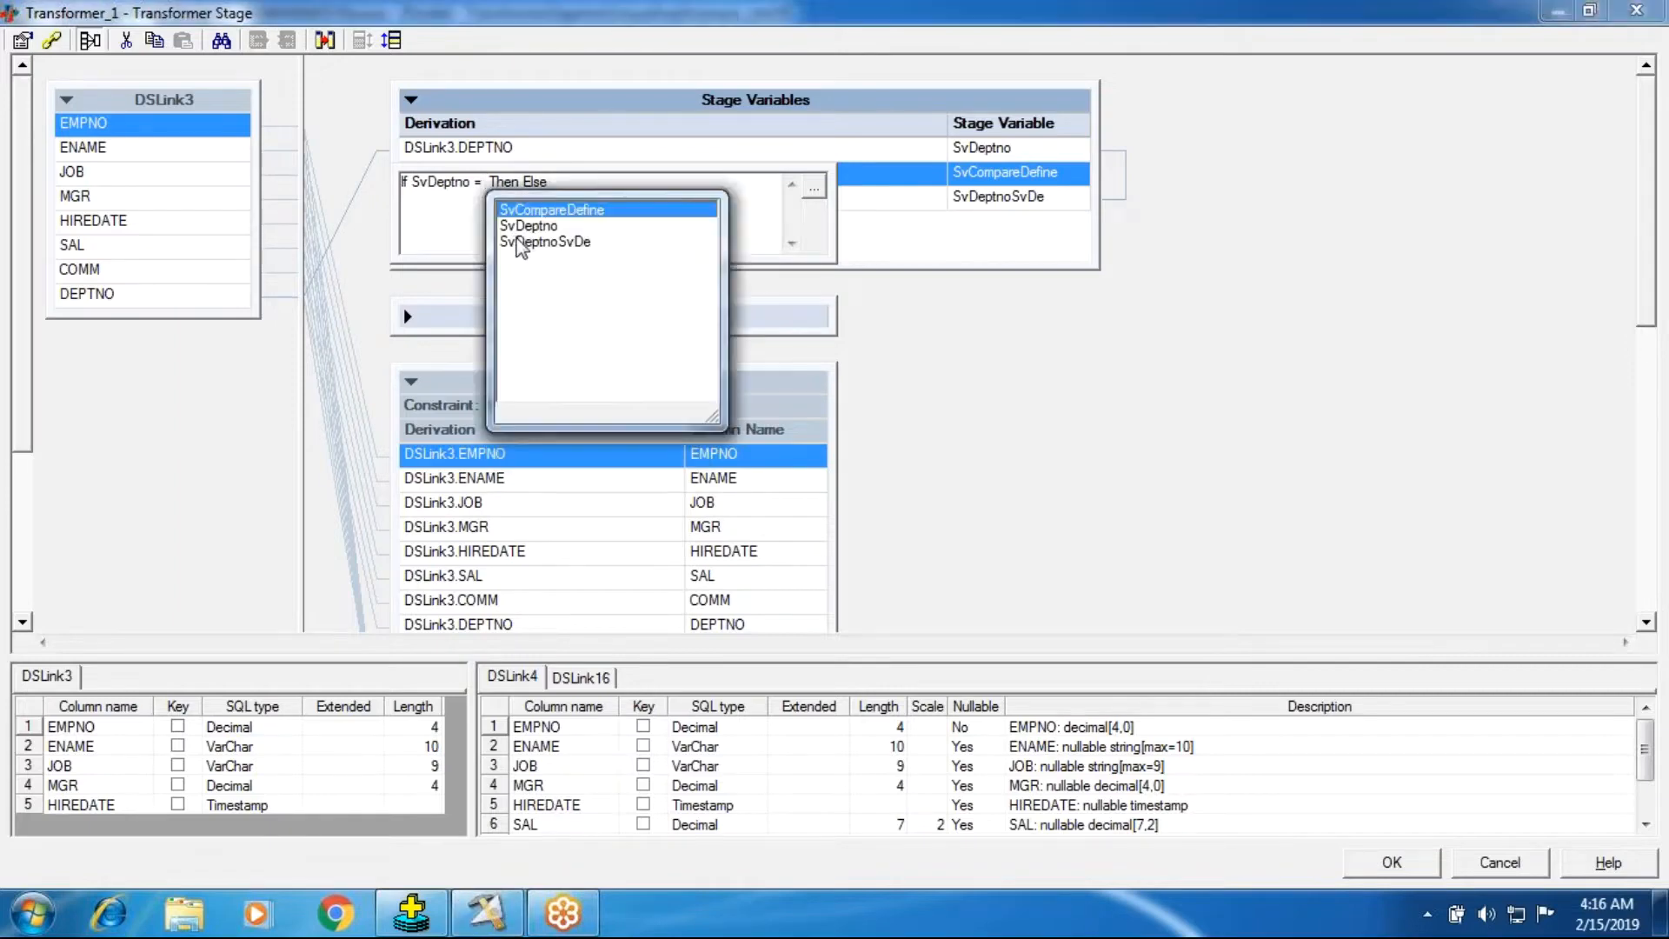
click(530, 243)
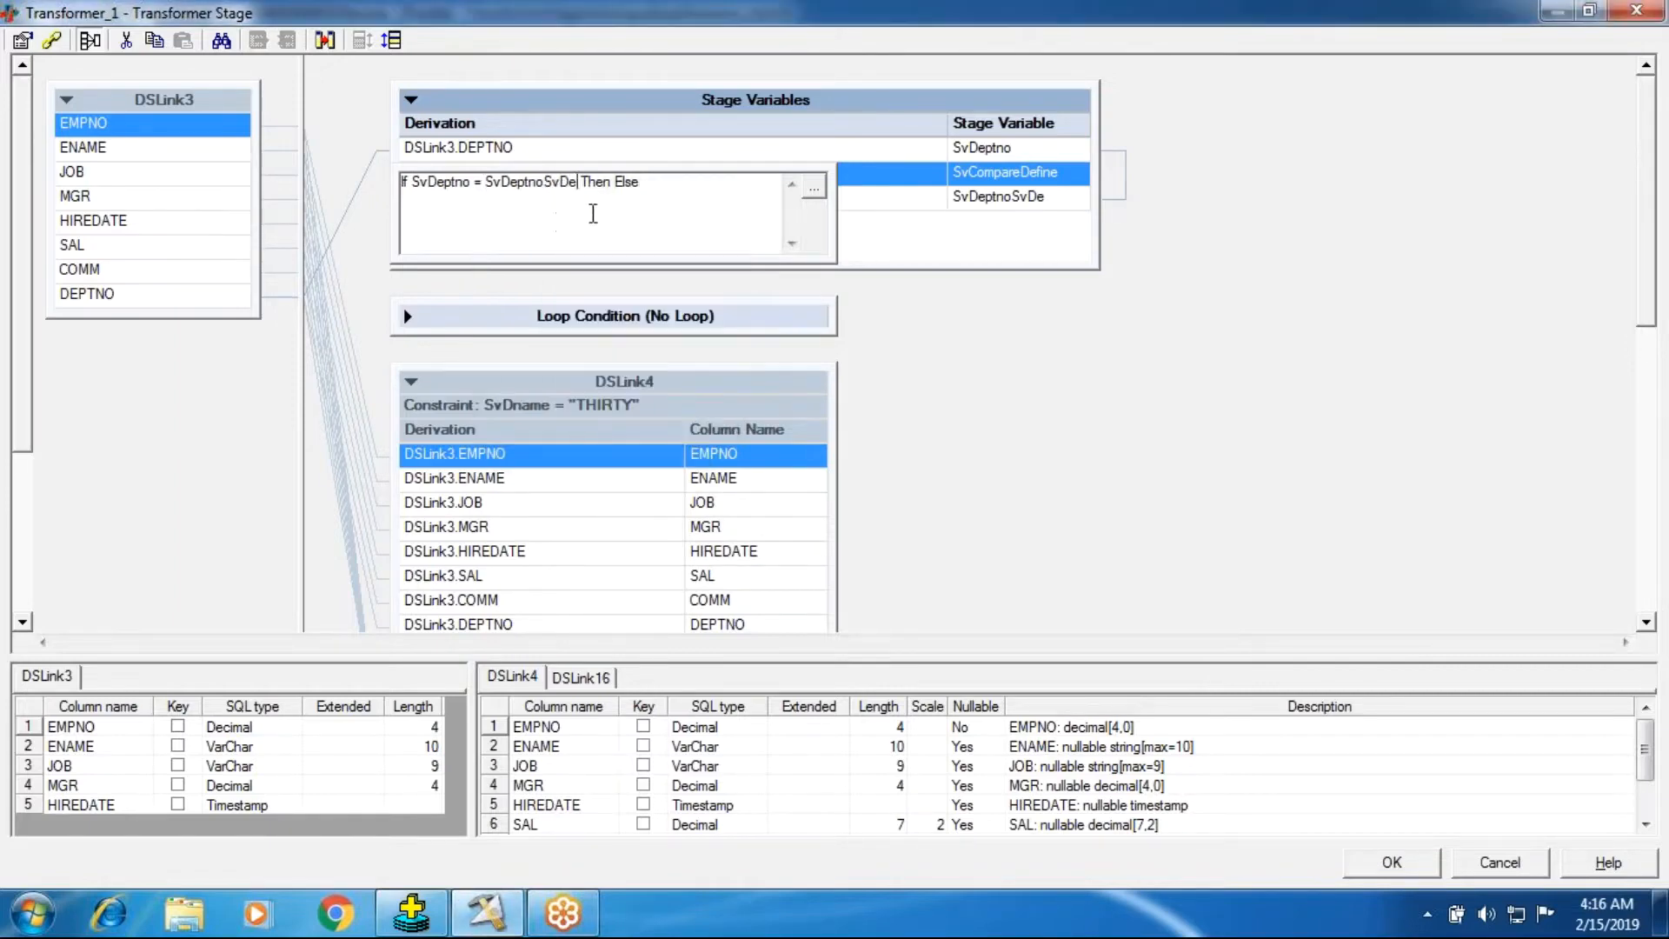
click(616, 184)
right_click(614, 187)
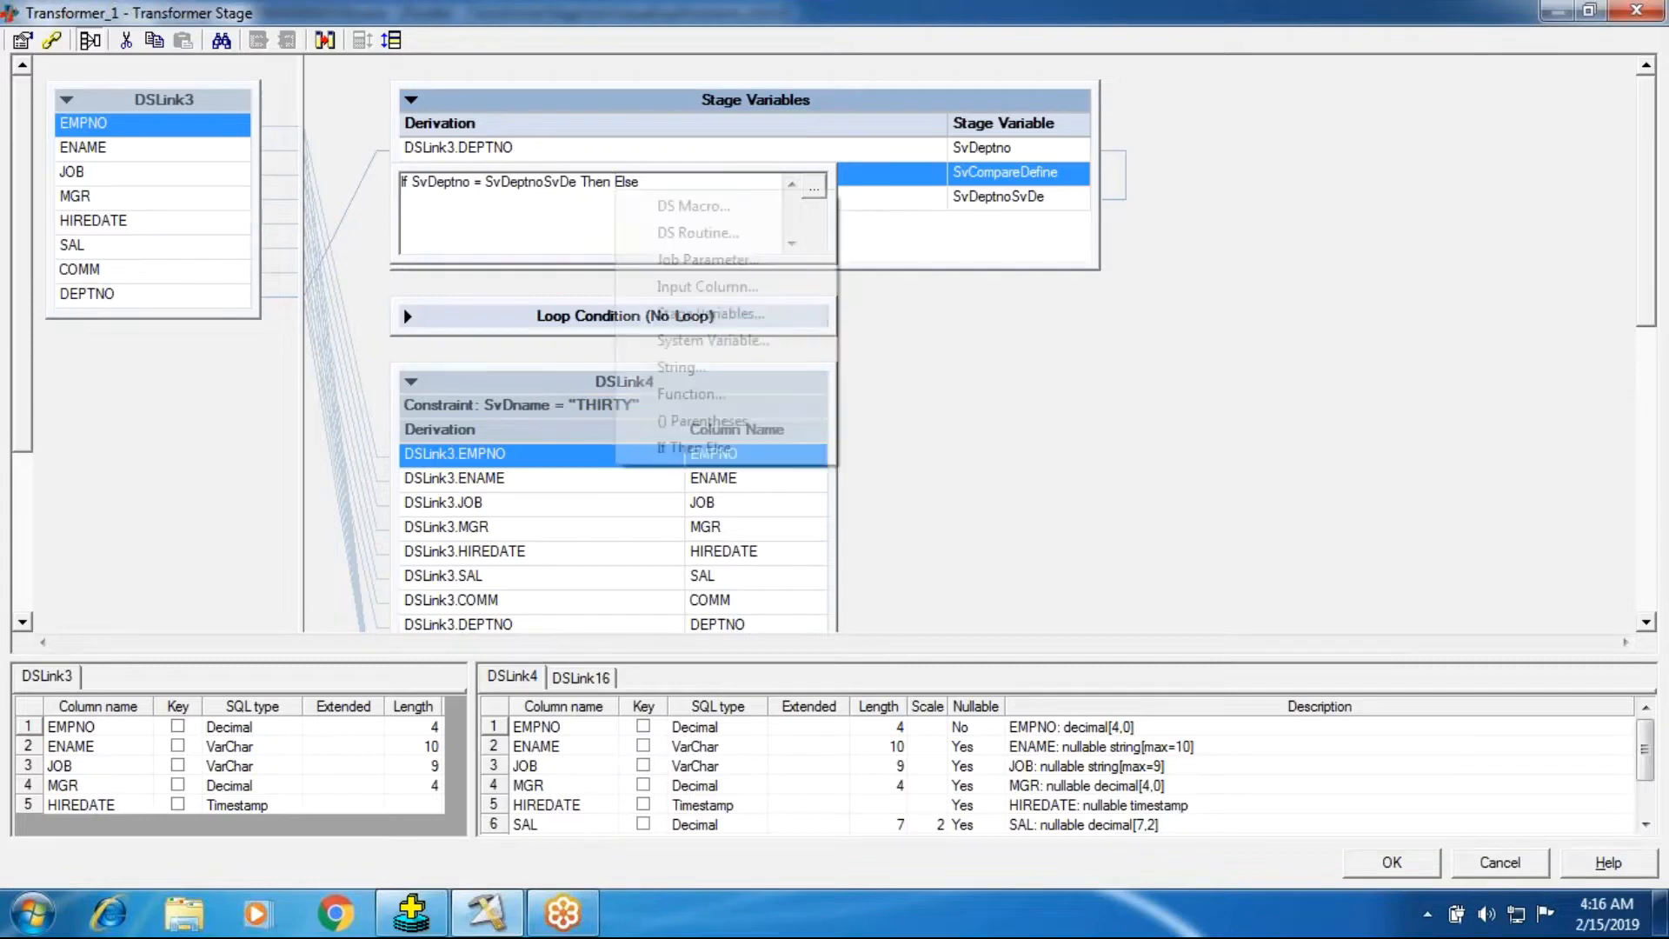
click(738, 360)
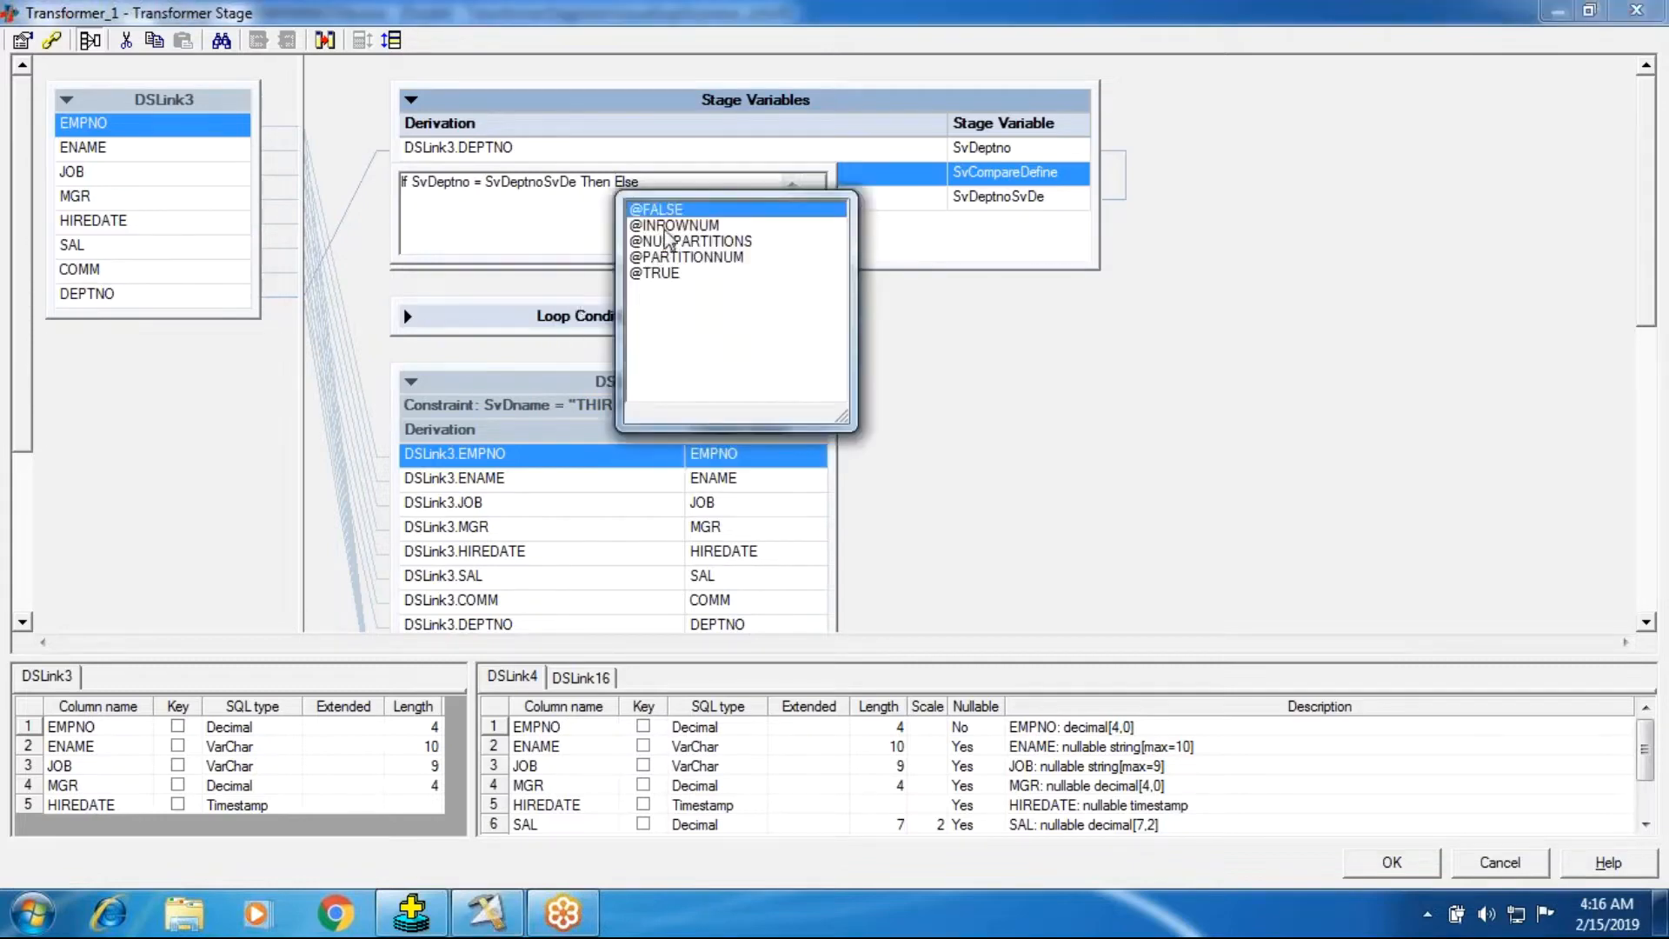
click(665, 275)
double_click(664, 276)
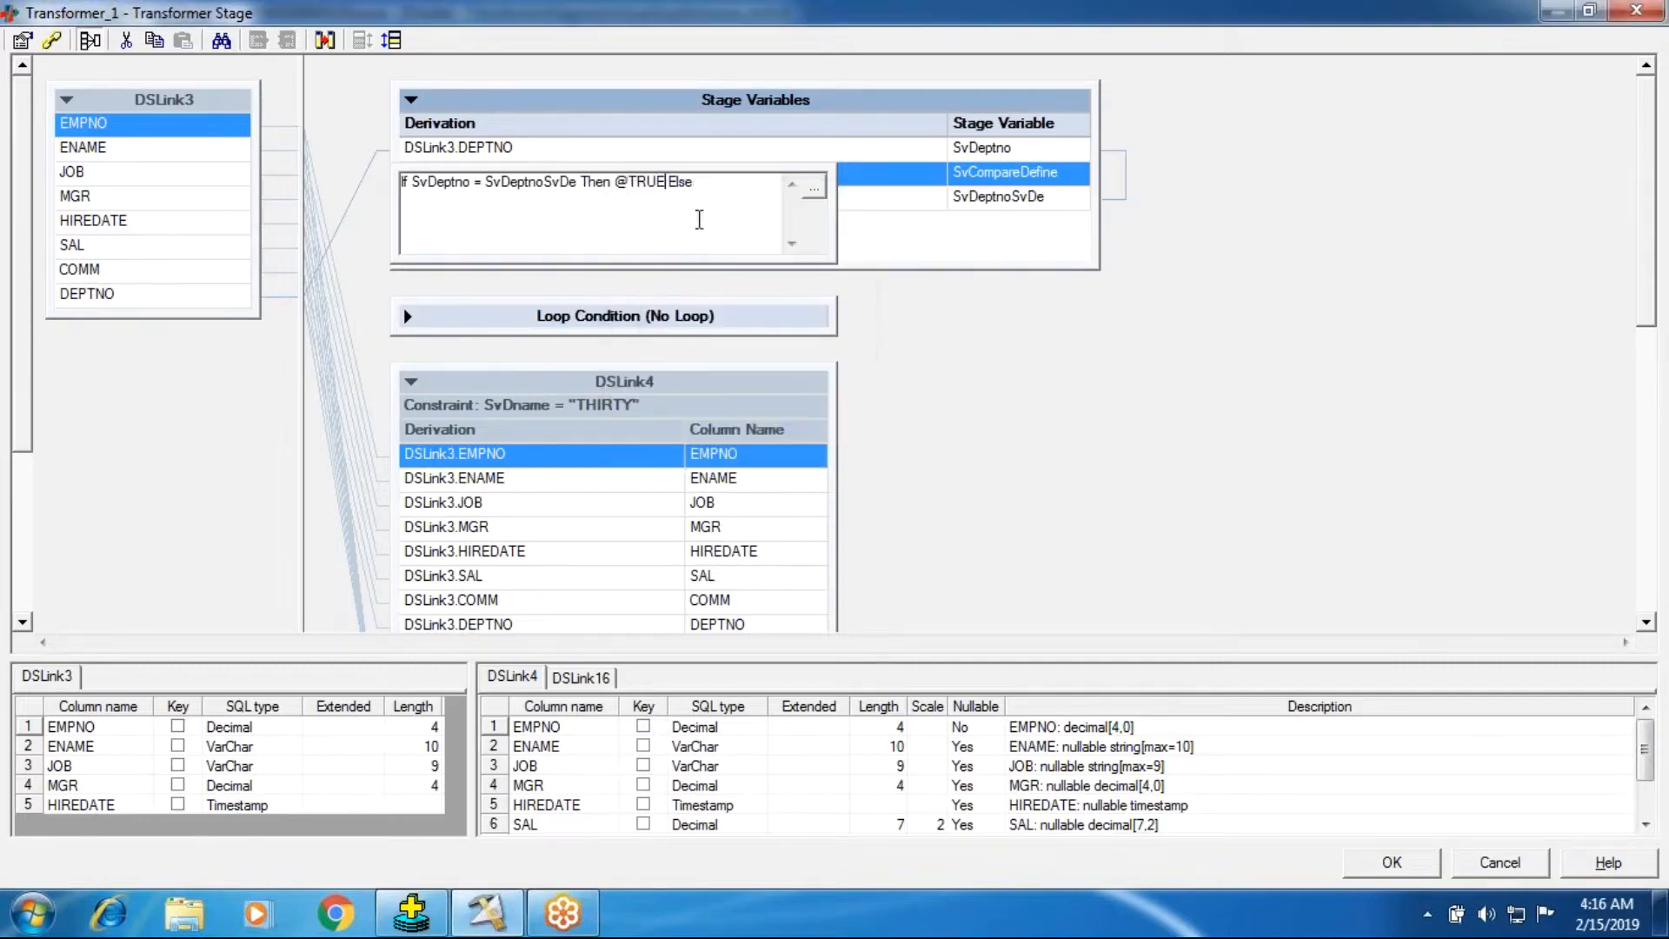
right_click(703, 184)
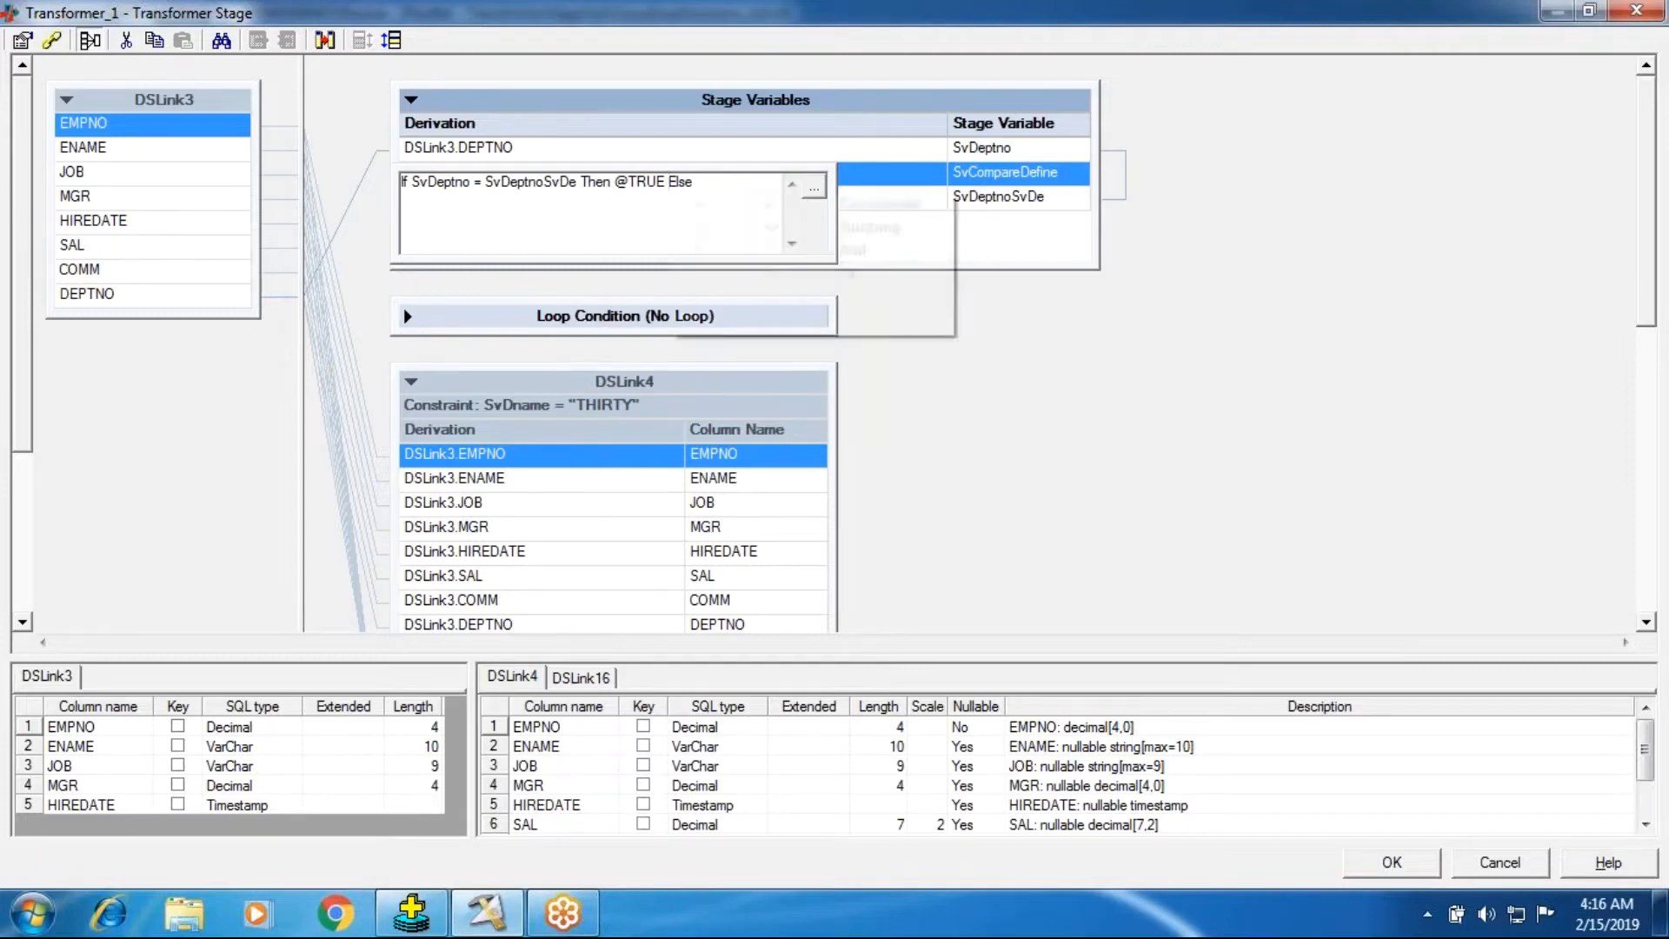
click(722, 184)
right_click(722, 185)
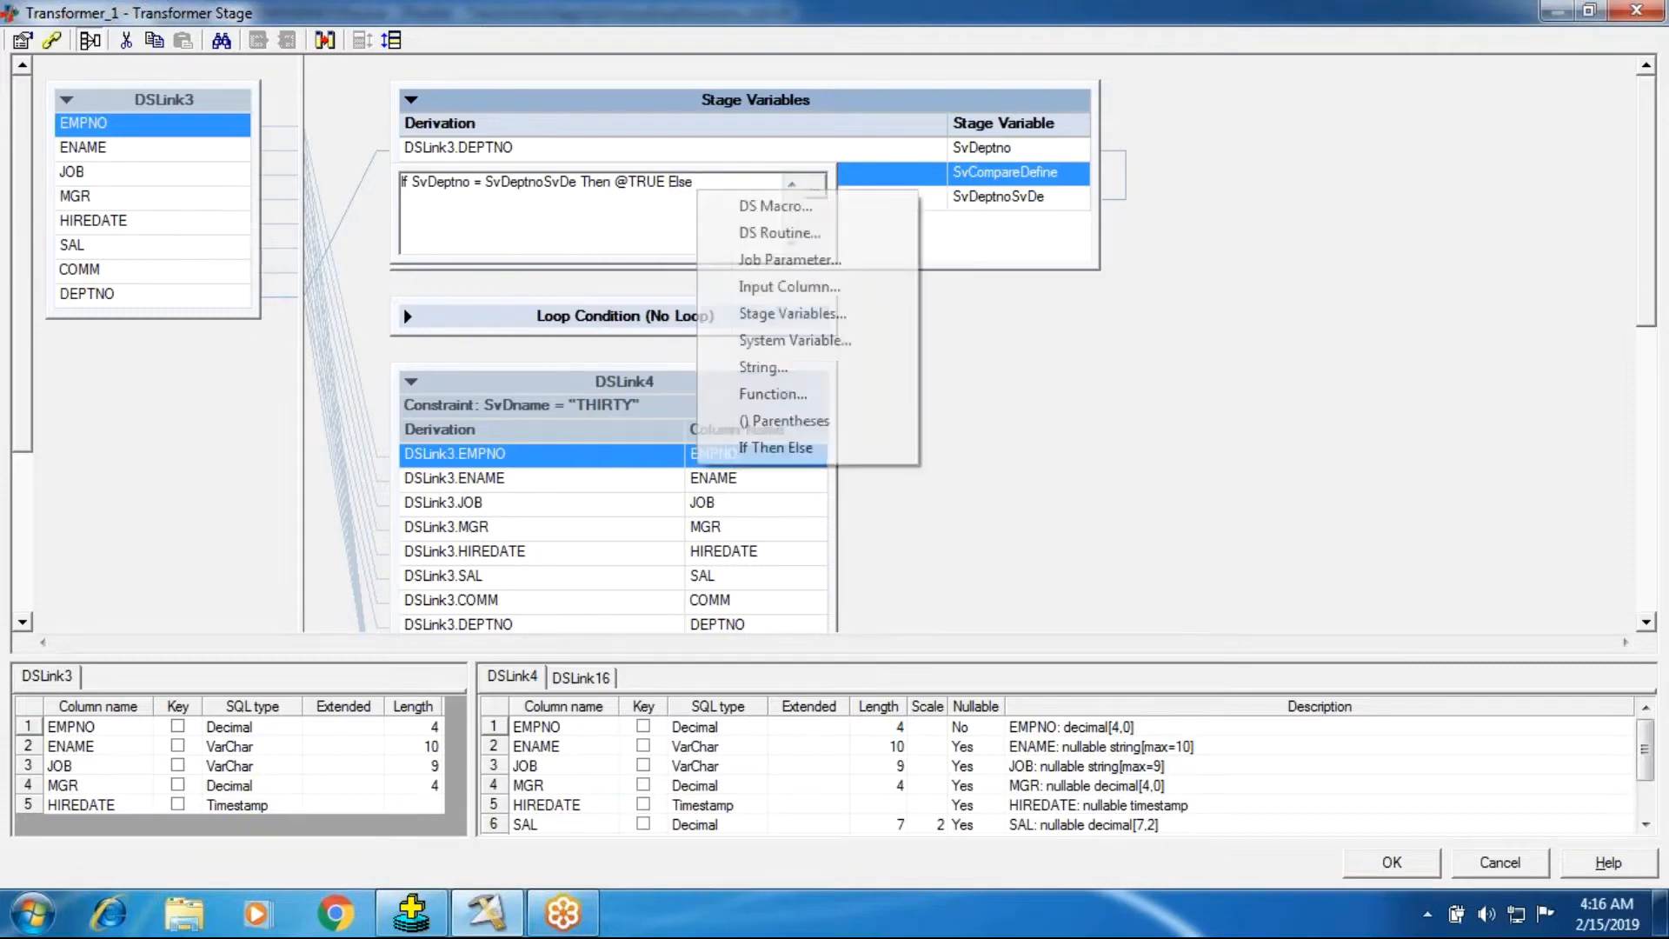
click(769, 320)
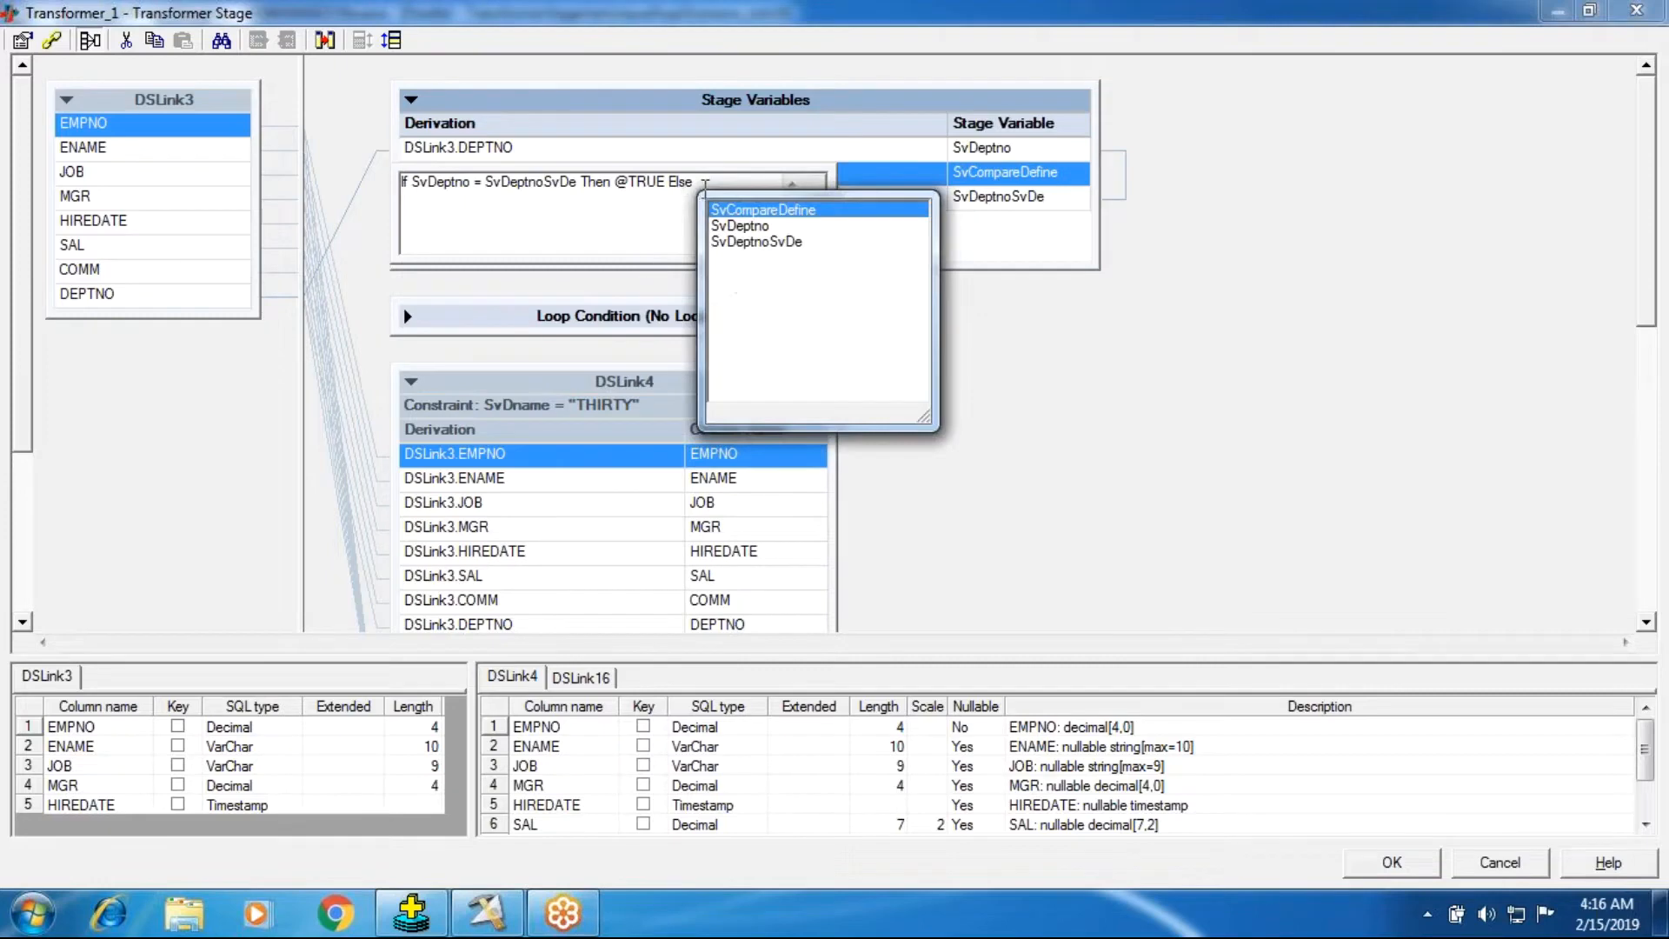
click(704, 186)
right_click(704, 186)
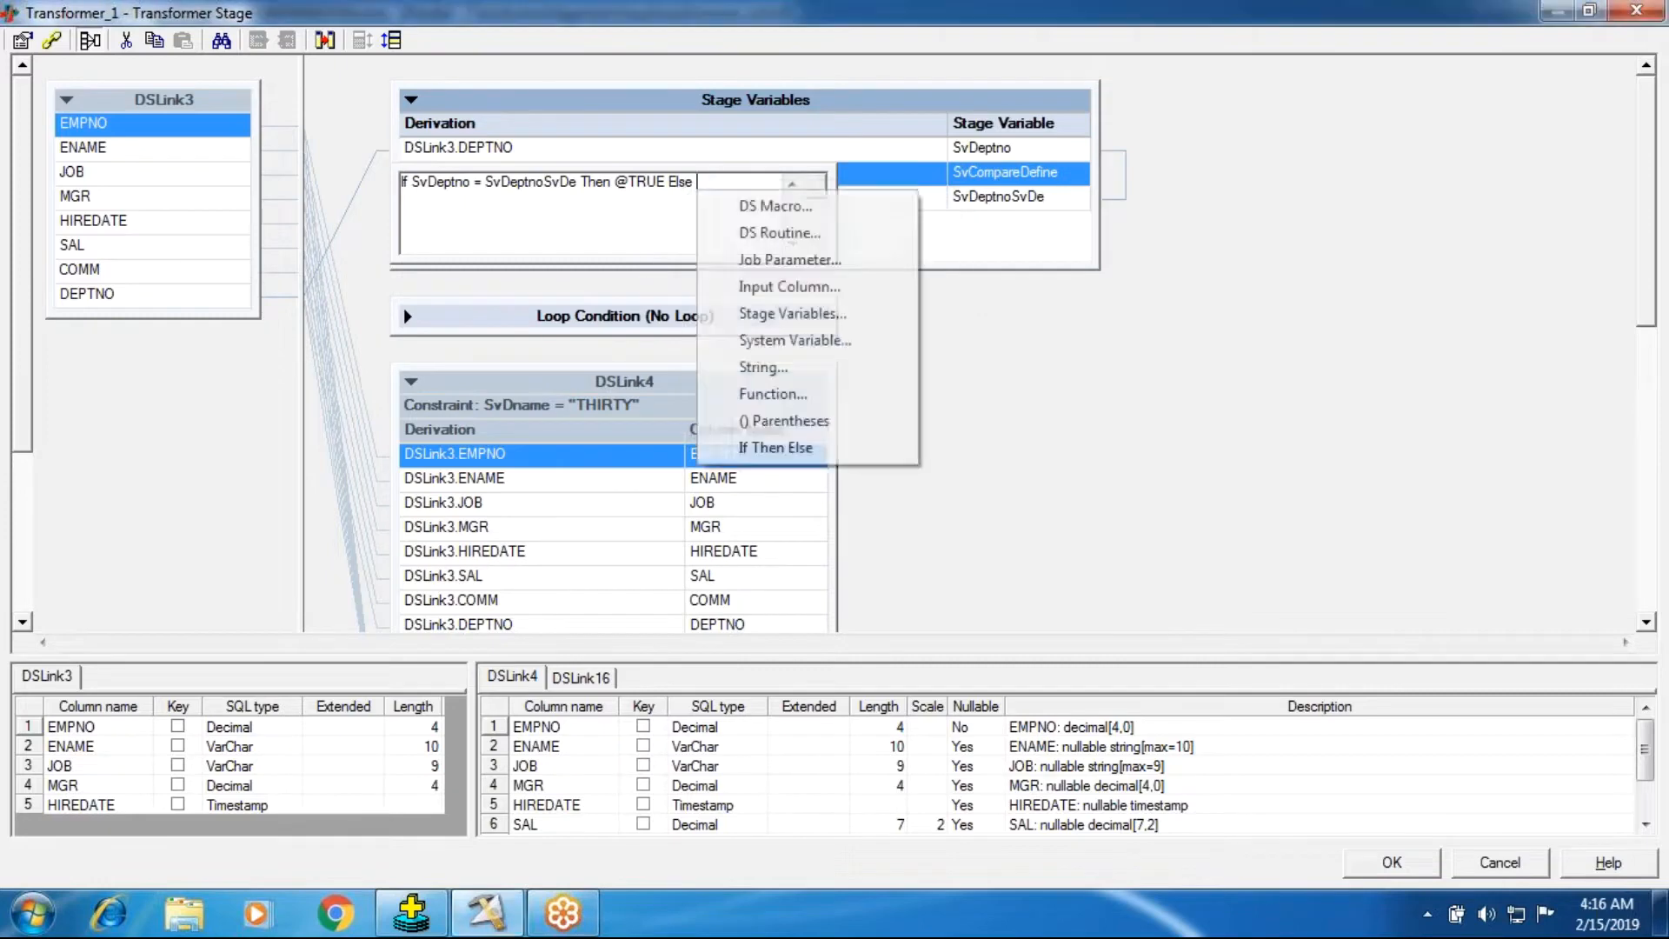
click(743, 342)
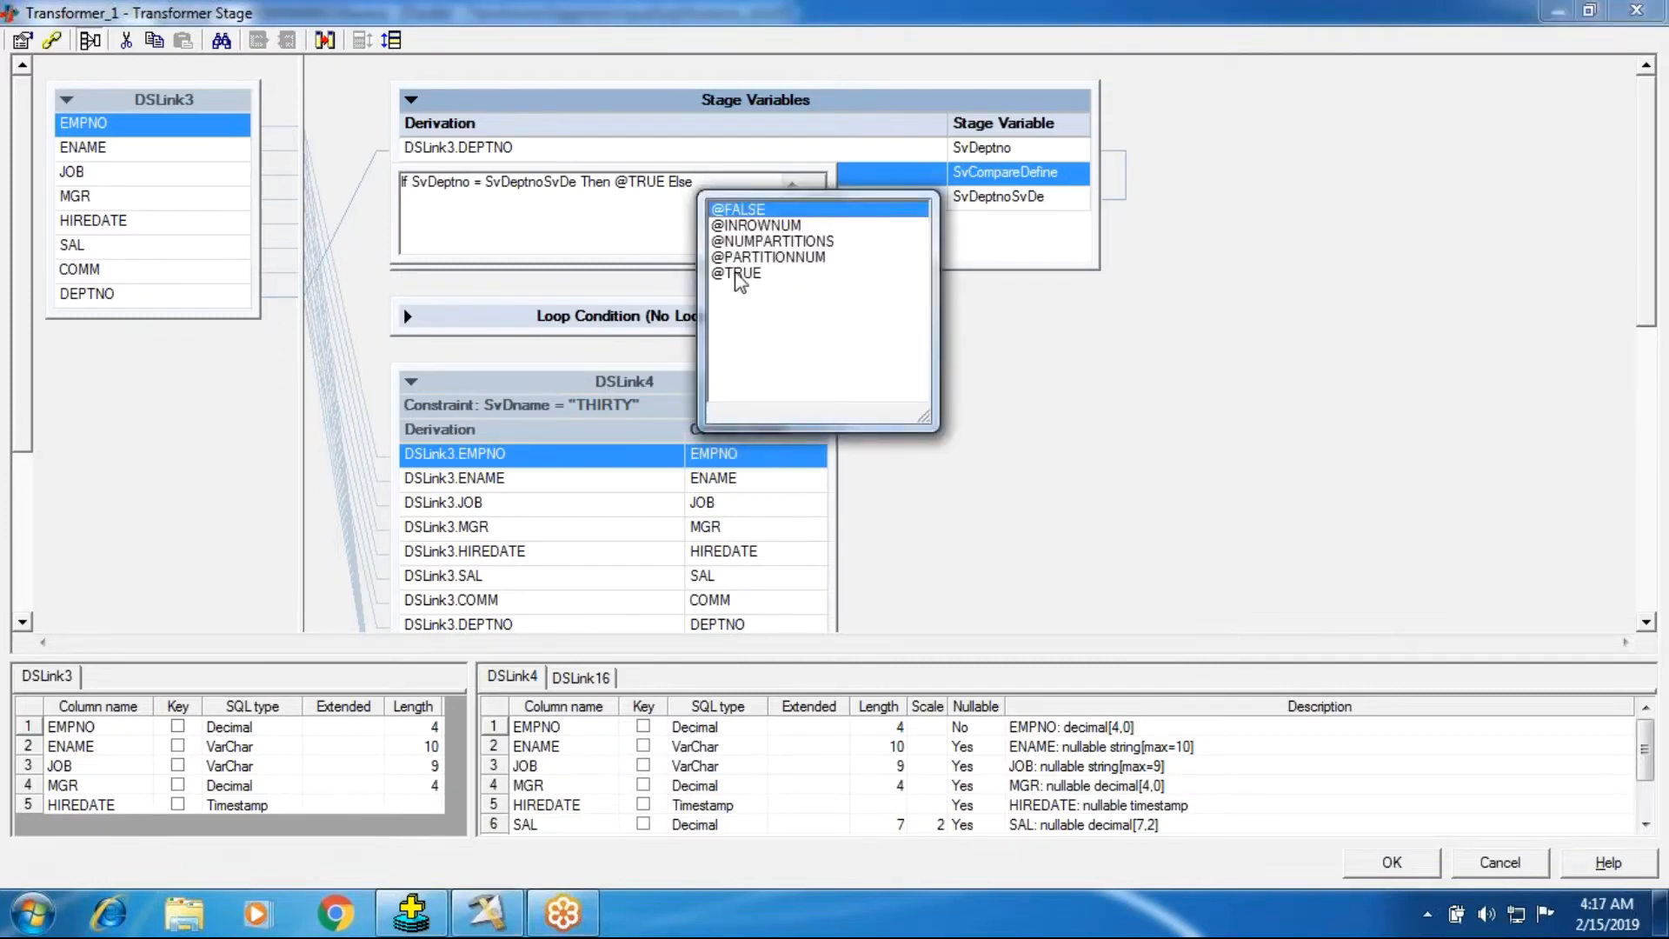
double_click(741, 273)
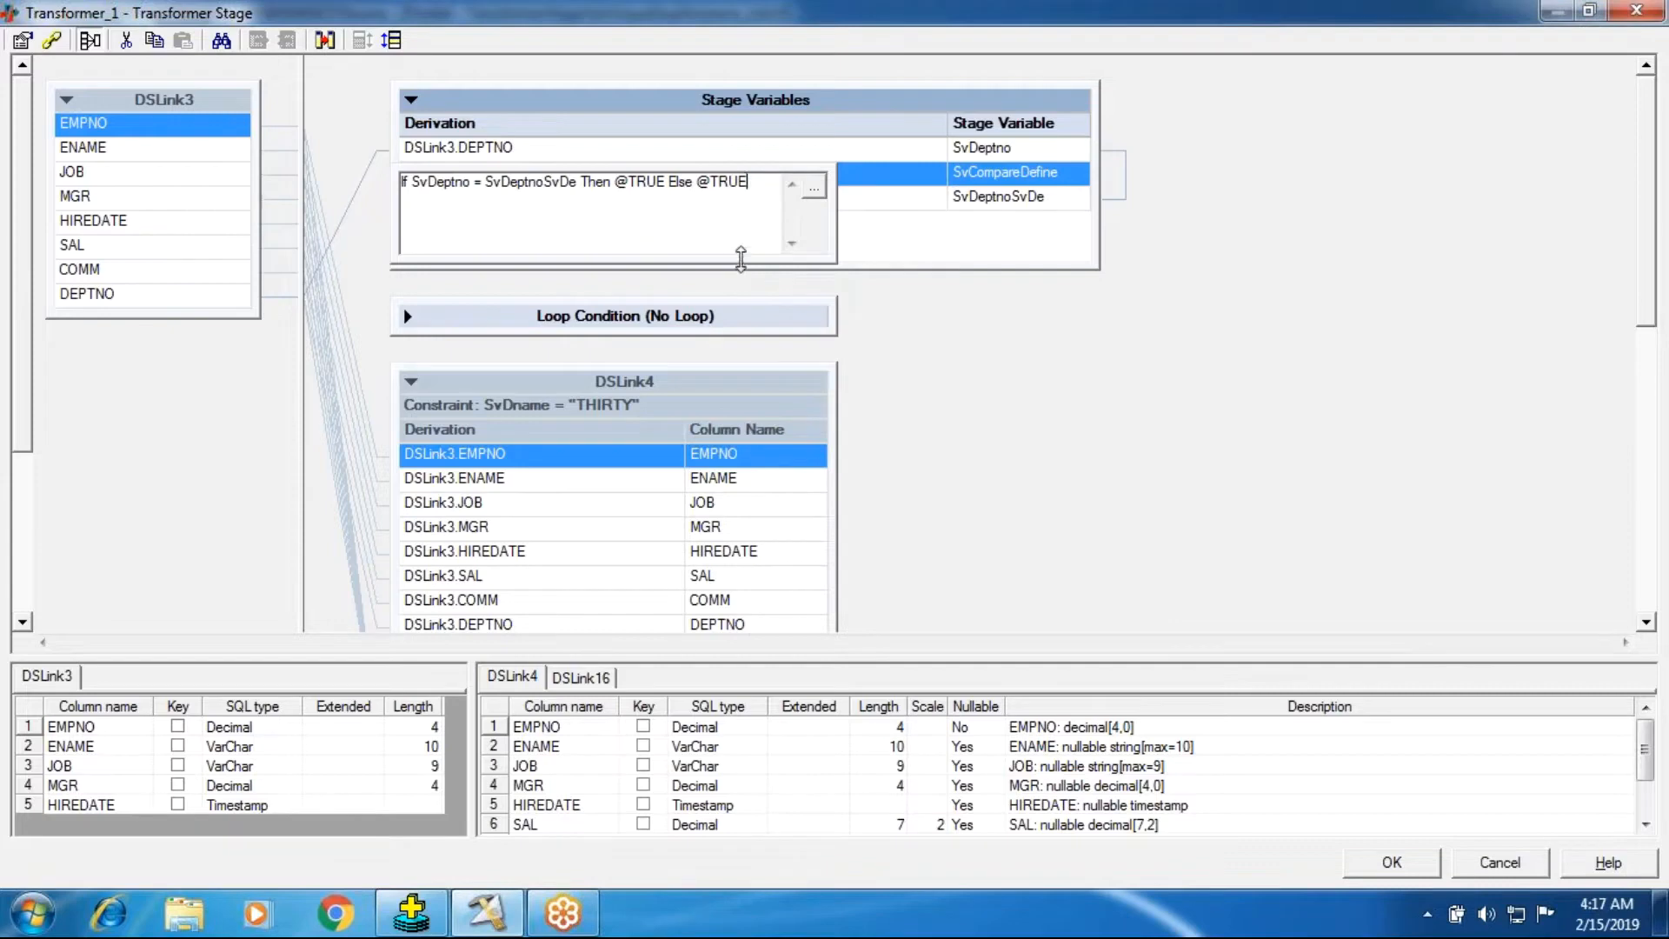
key(BackSpace)
key(BackSpace)
key(BackSpace)
key(BackSpace)
key(BackSpace)
right_click(694, 189)
click(749, 340)
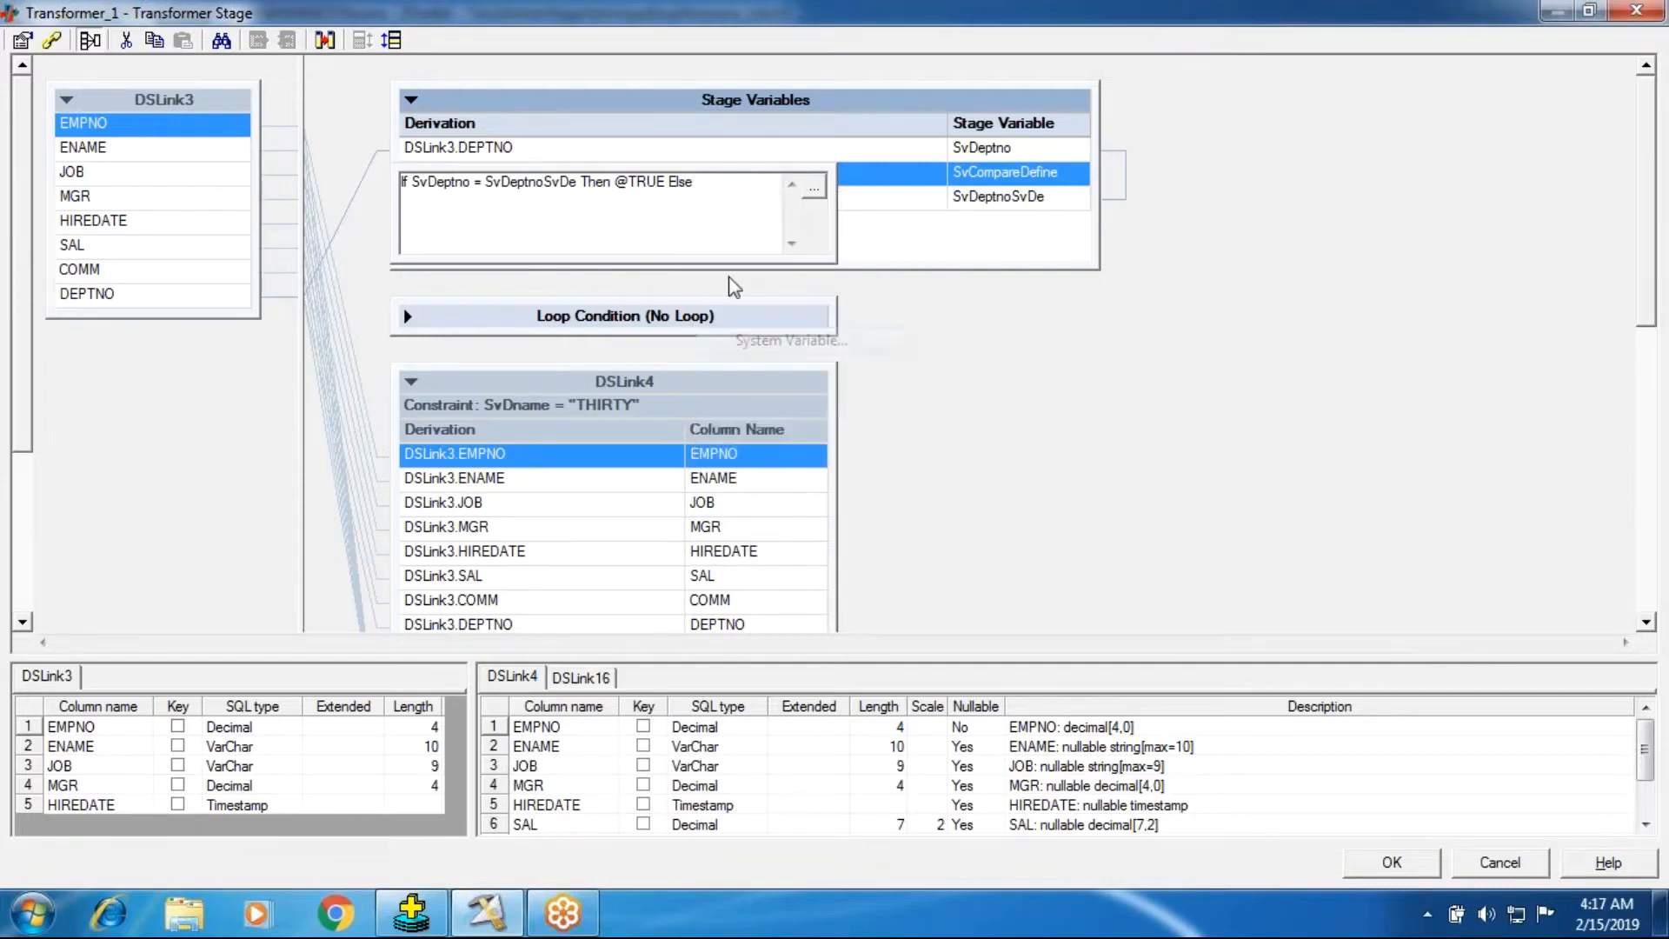
double_click(749, 208)
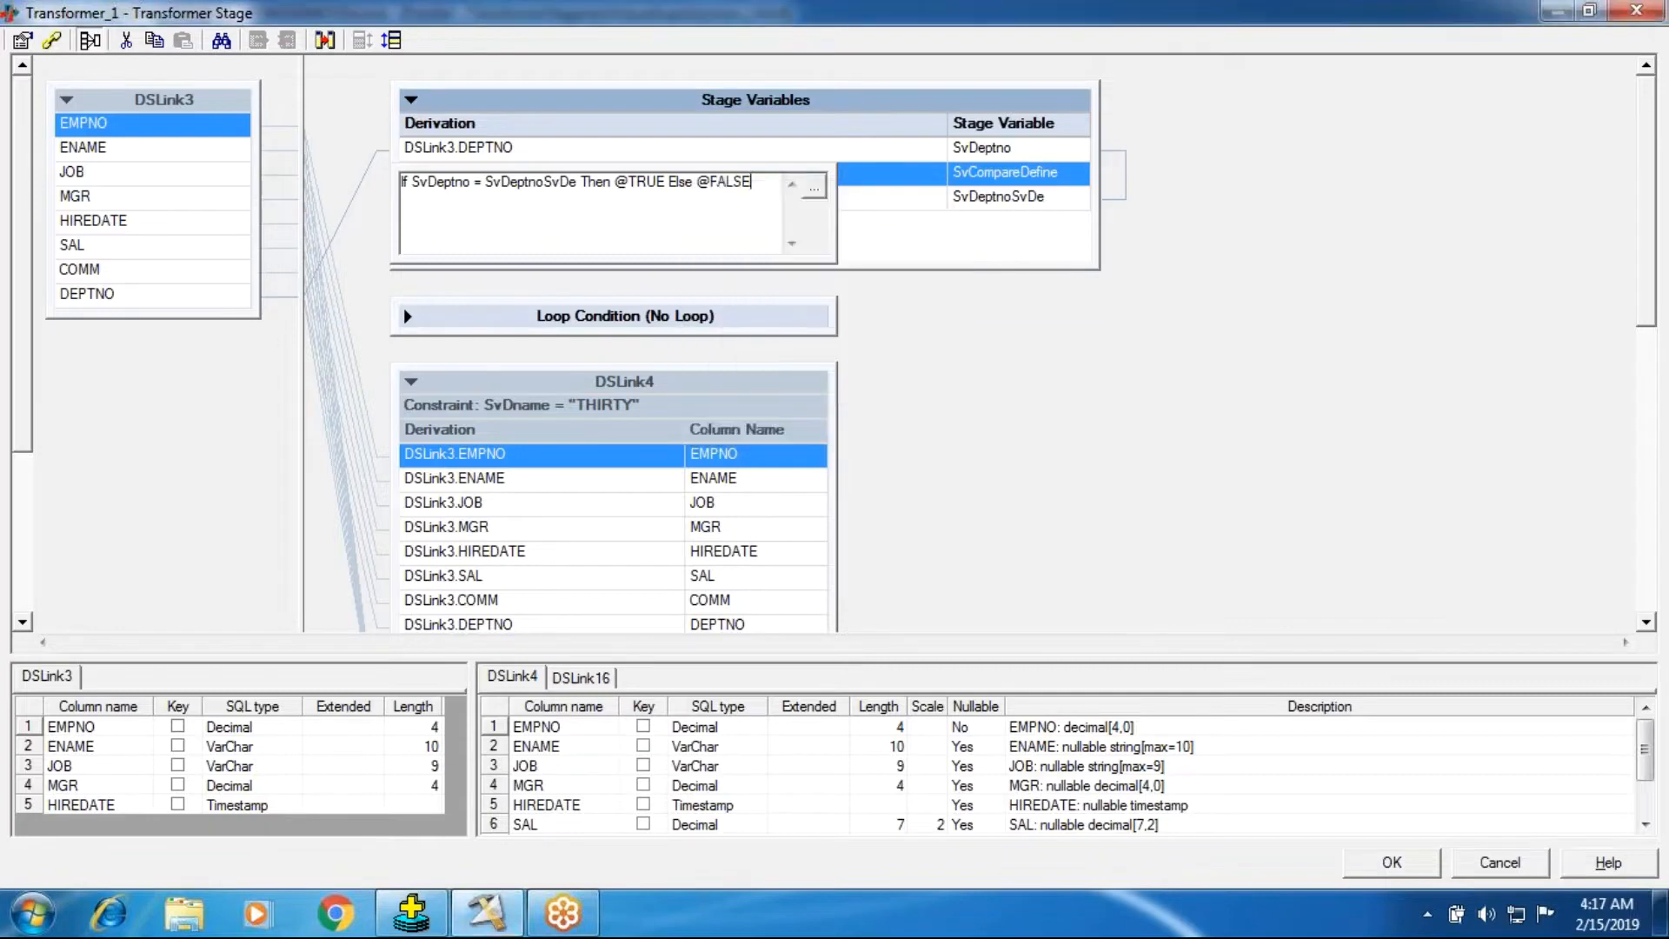
click(1028, 346)
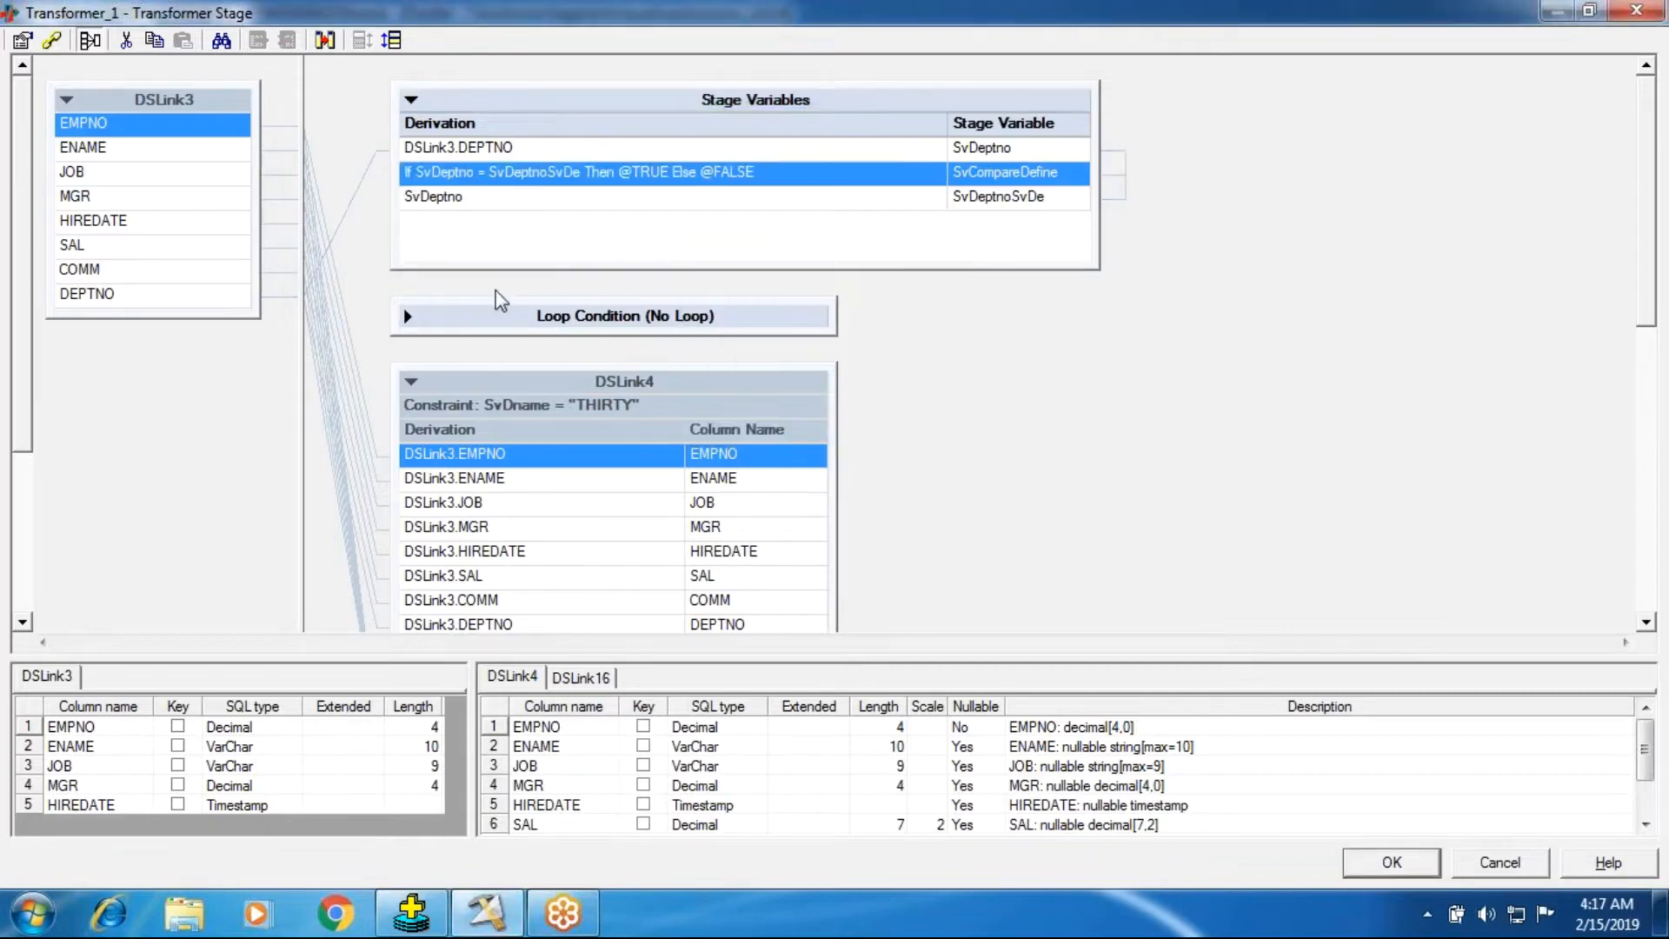
Open the transformer constraints and delete the existing constraint on DSLink4.
click(604, 418)
double_click(604, 418)
click(741, 399)
drag(741, 400, 594, 398)
key(Delete)
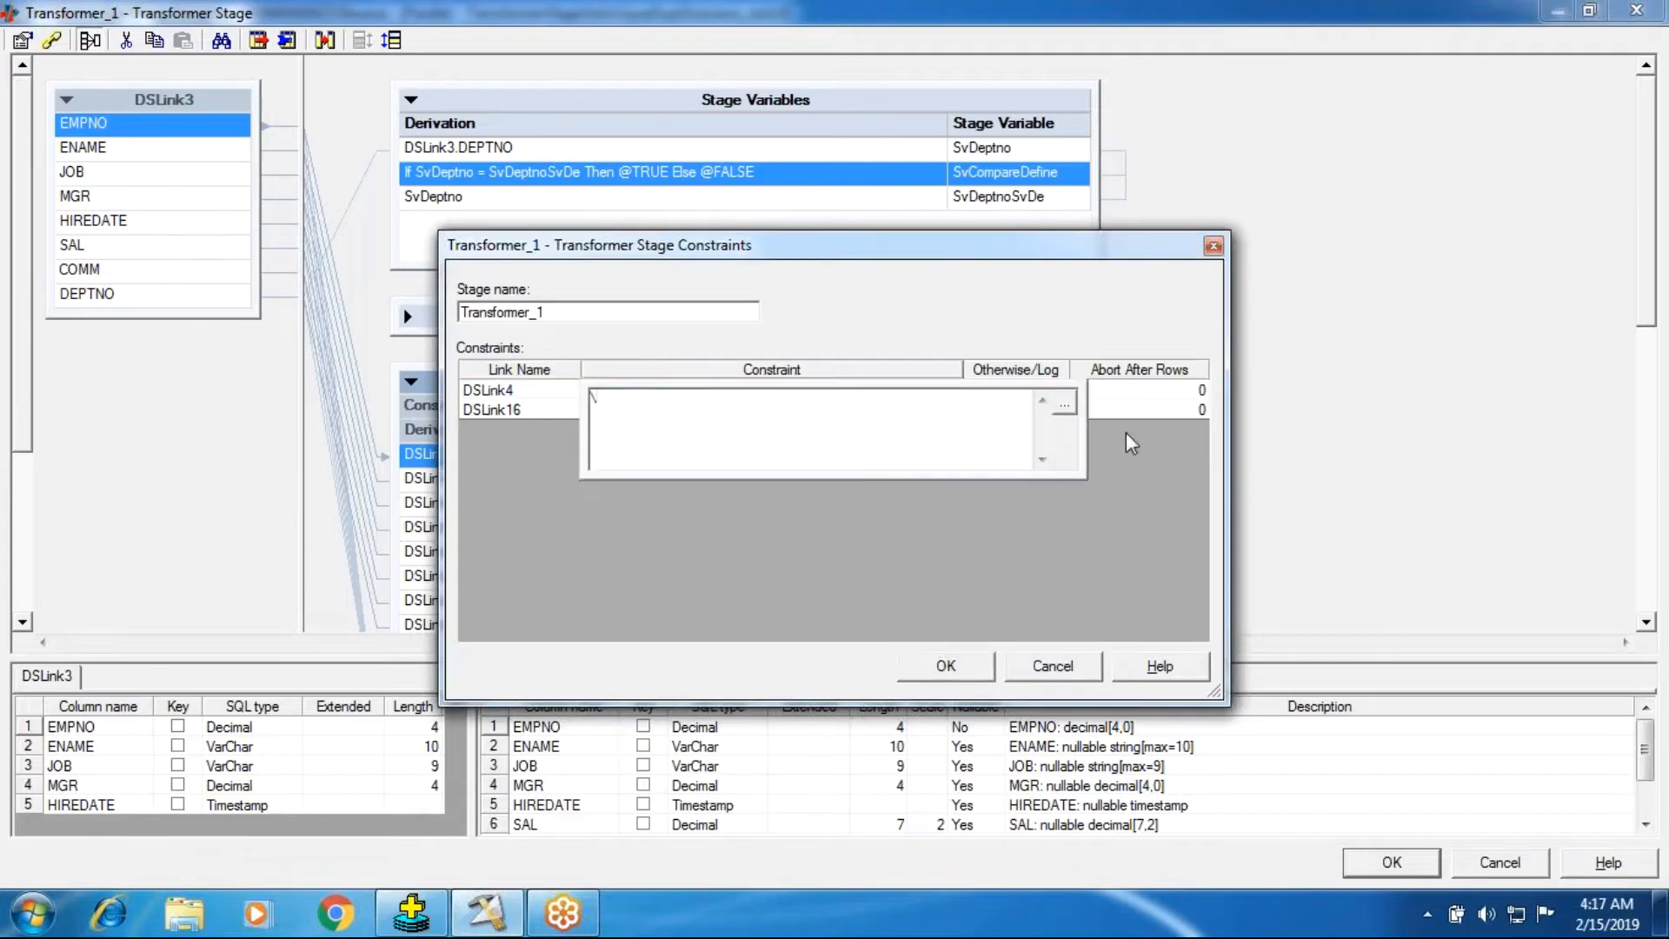
click(727, 492)
Delete the existing SvDname constraint on DSLink16.
click(477, 407)
click(687, 411)
drag(736, 420, 572, 421)
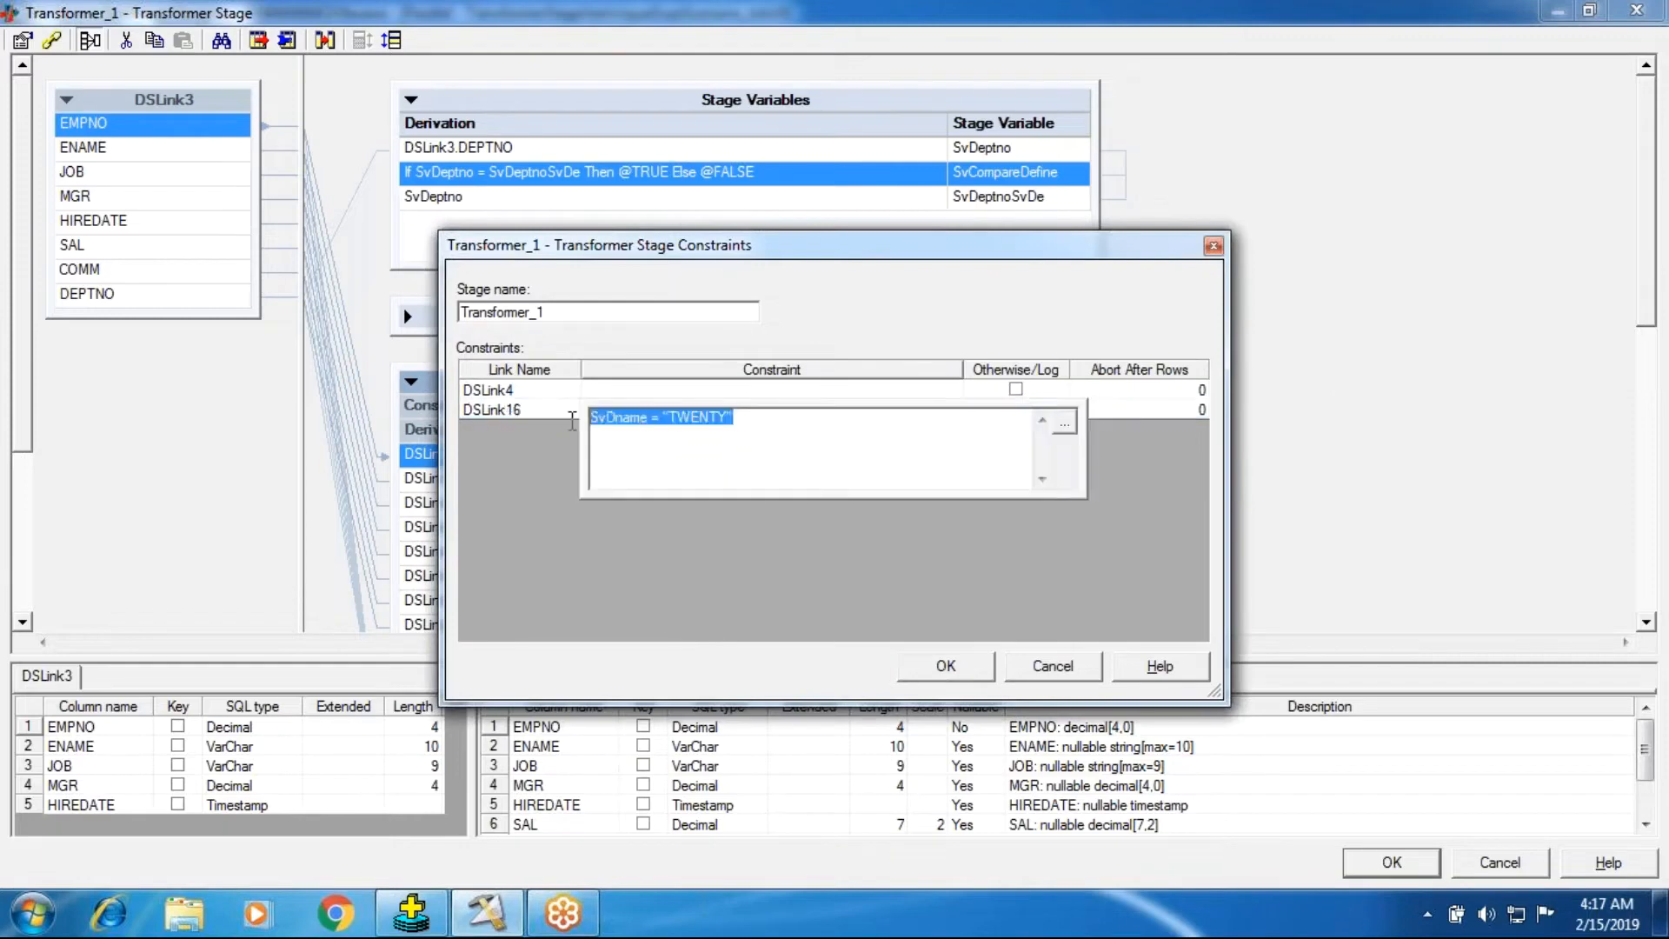
key(Return)
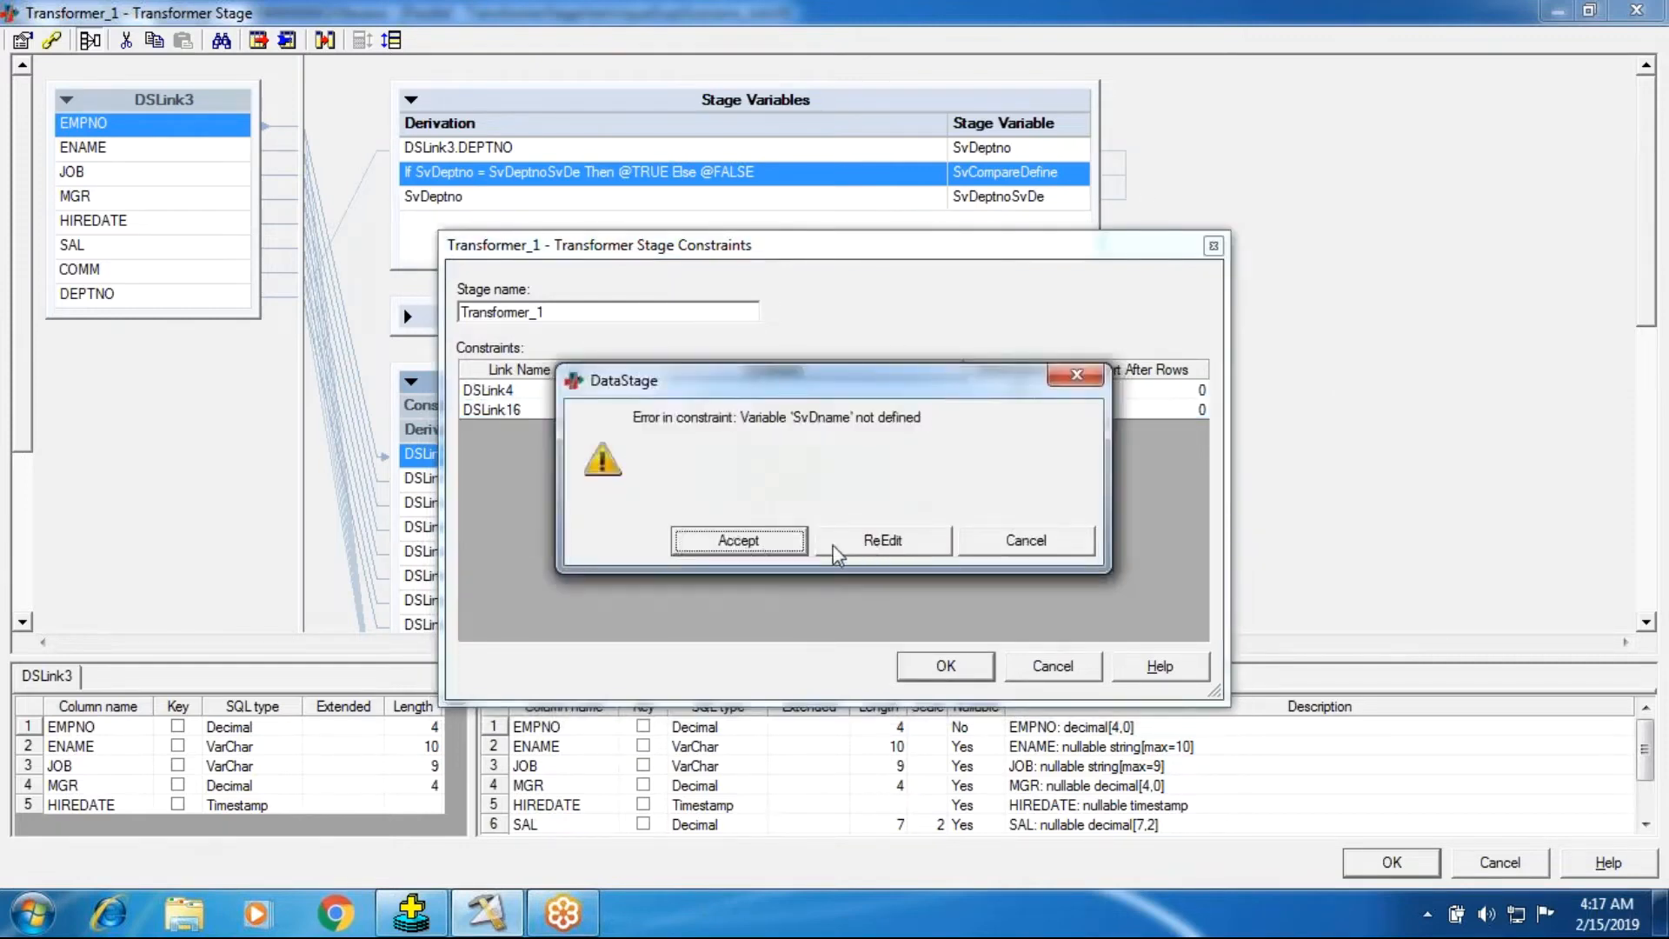
click(972, 544)
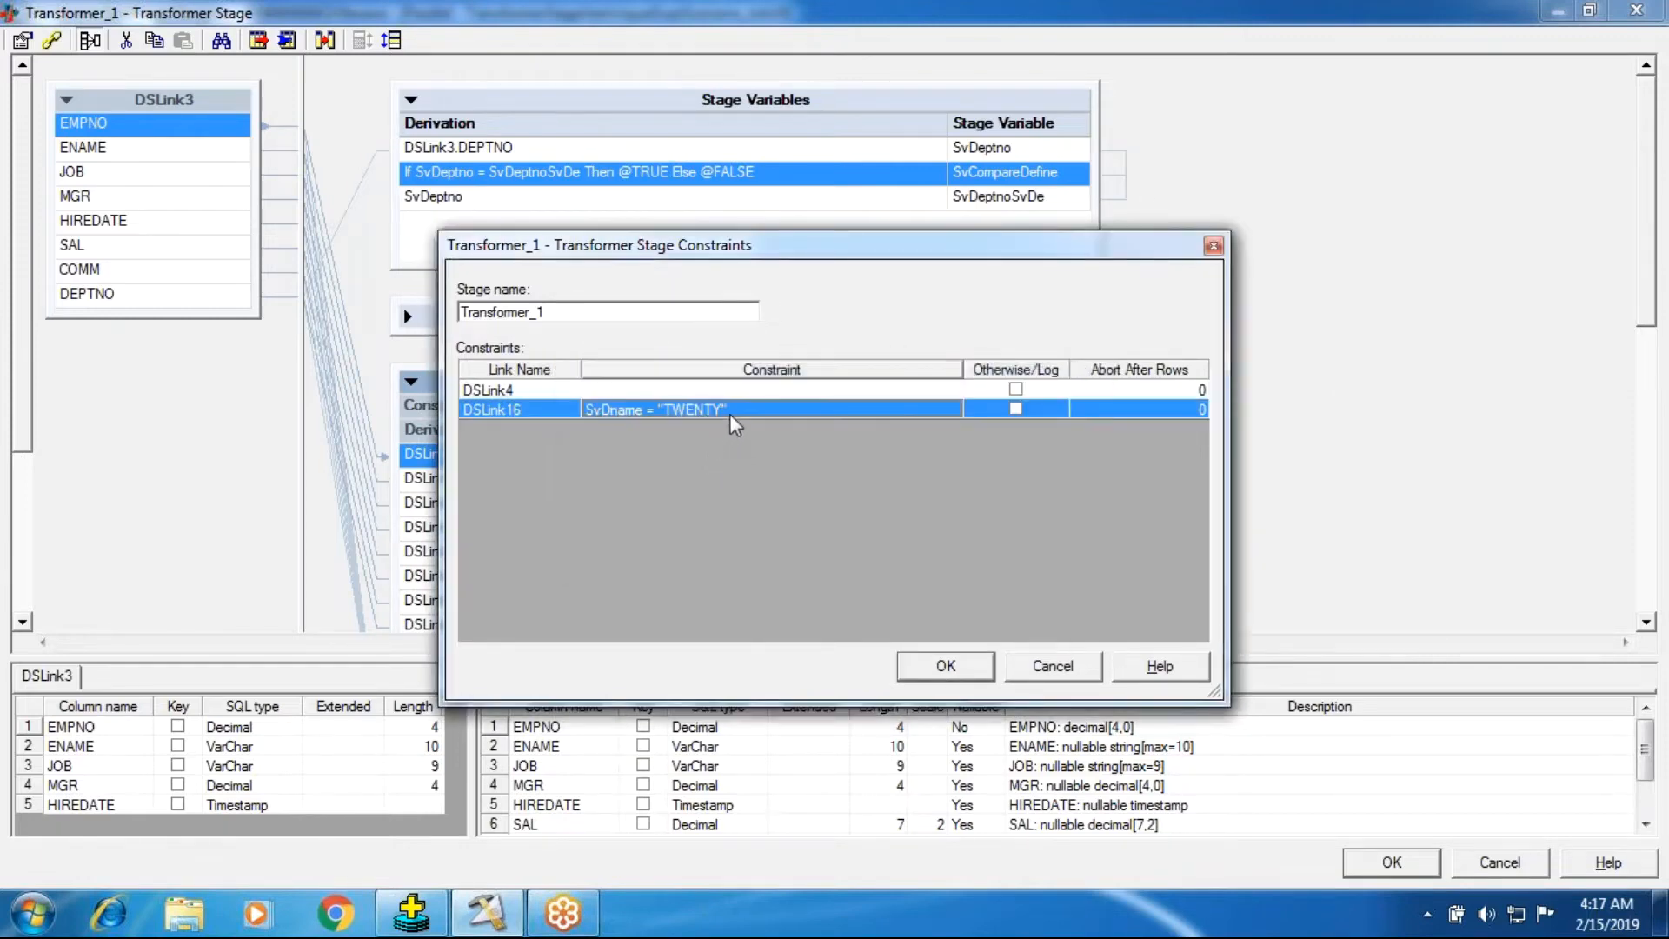
click(728, 414)
drag(736, 421, 587, 421)
key(BackSpace)
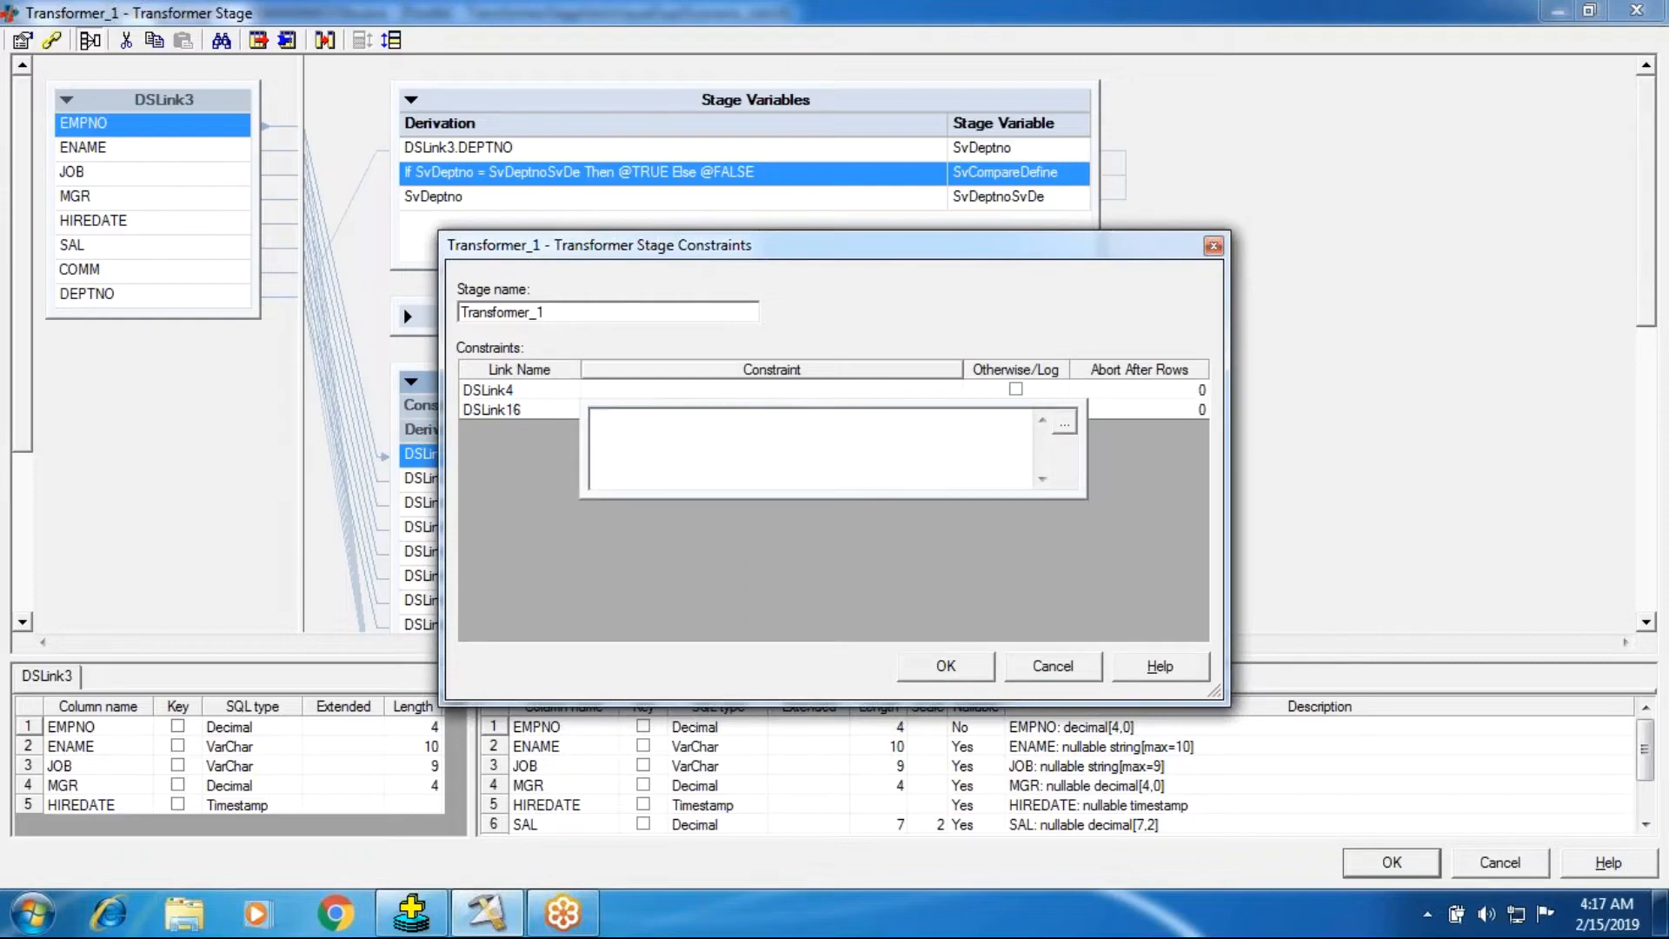
Set DSLink4's constraint to SvCompareDefine = 1 using the stage variable.
click(617, 396)
click(617, 397)
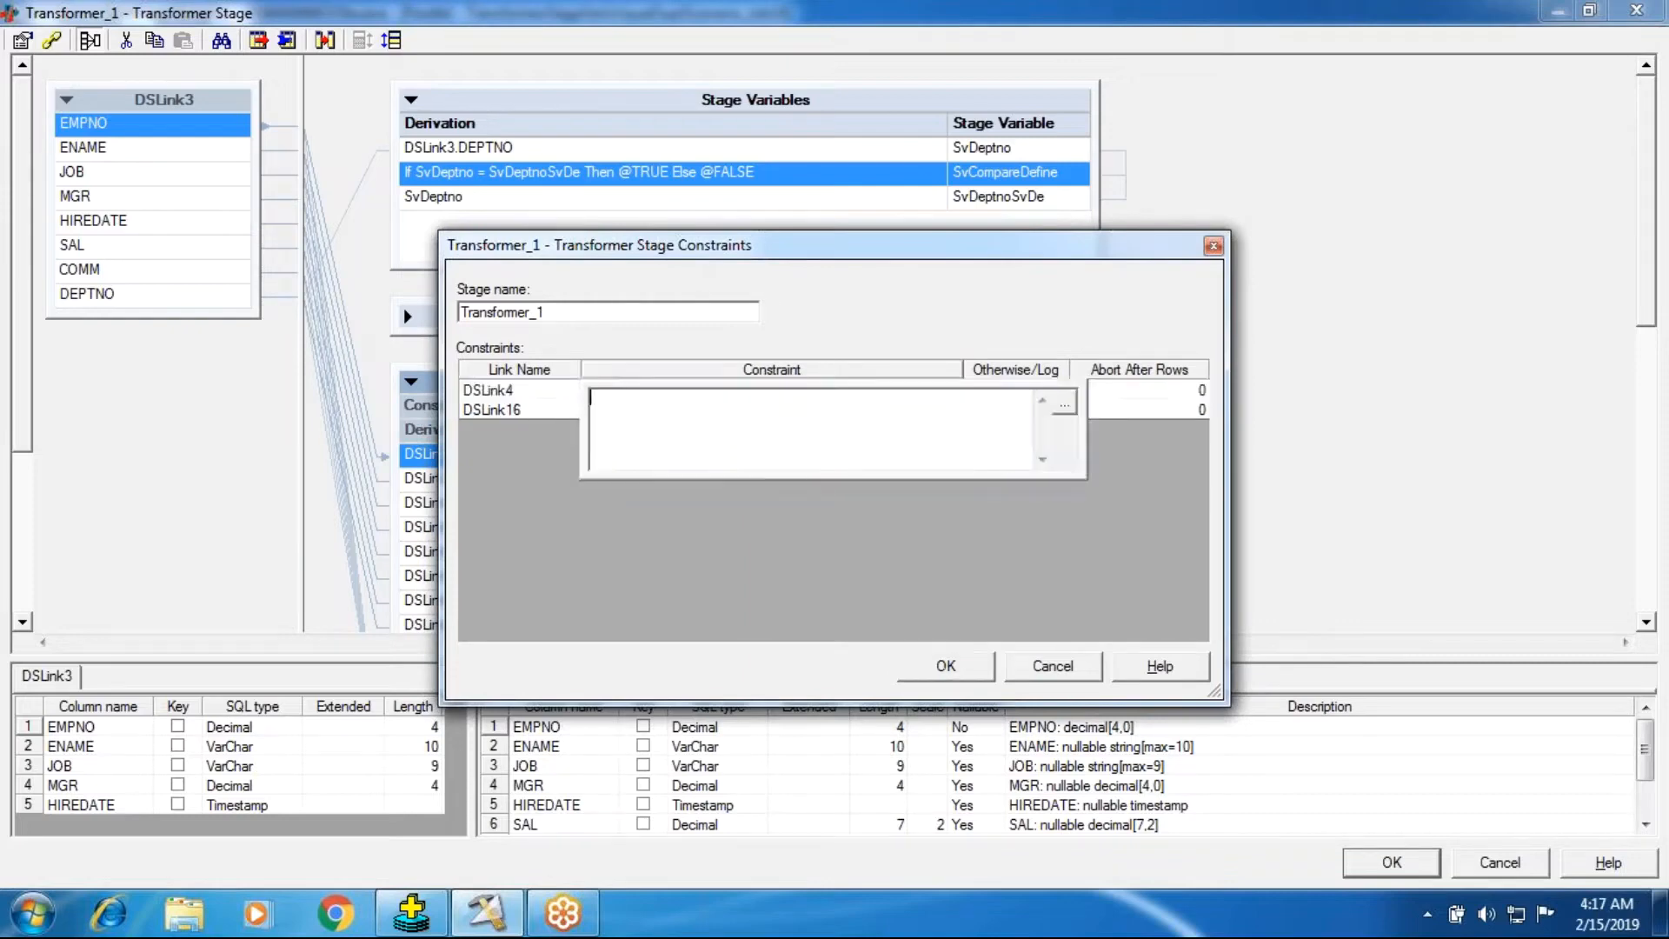
right_click(619, 416)
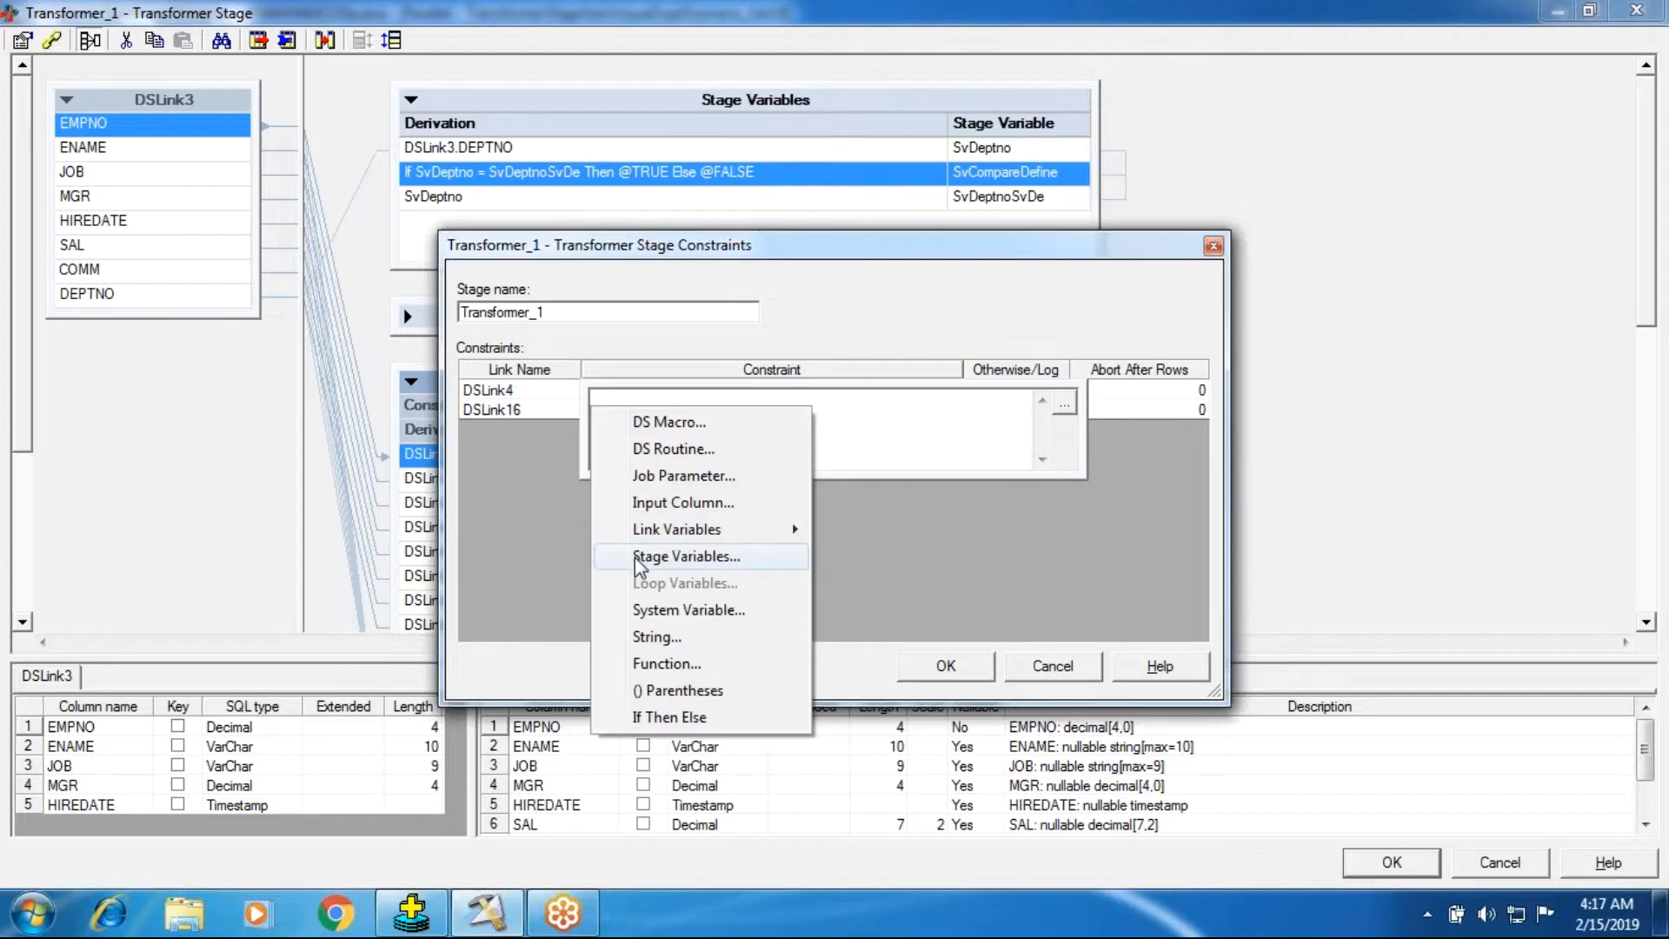
click(635, 557)
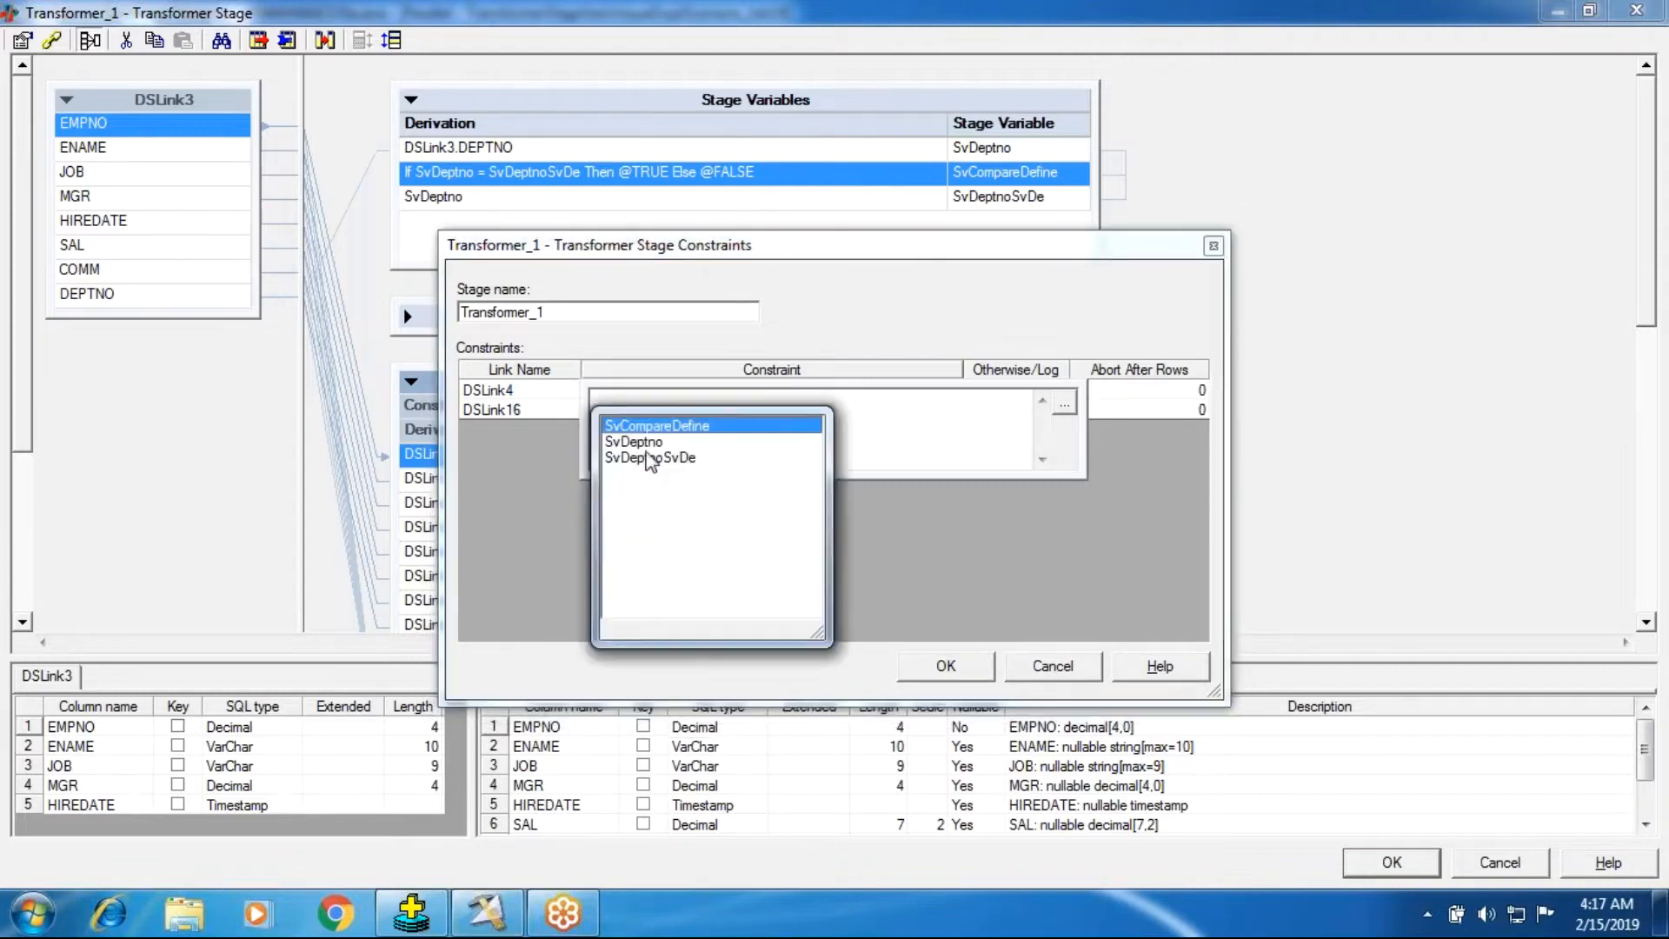
double_click(656, 425)
right_click(696, 402)
click(798, 422)
text(1)
Set DSLink16's constraint to SvCompareDefine = 0 and close the constraints and transformer dialogs.
click(504, 414)
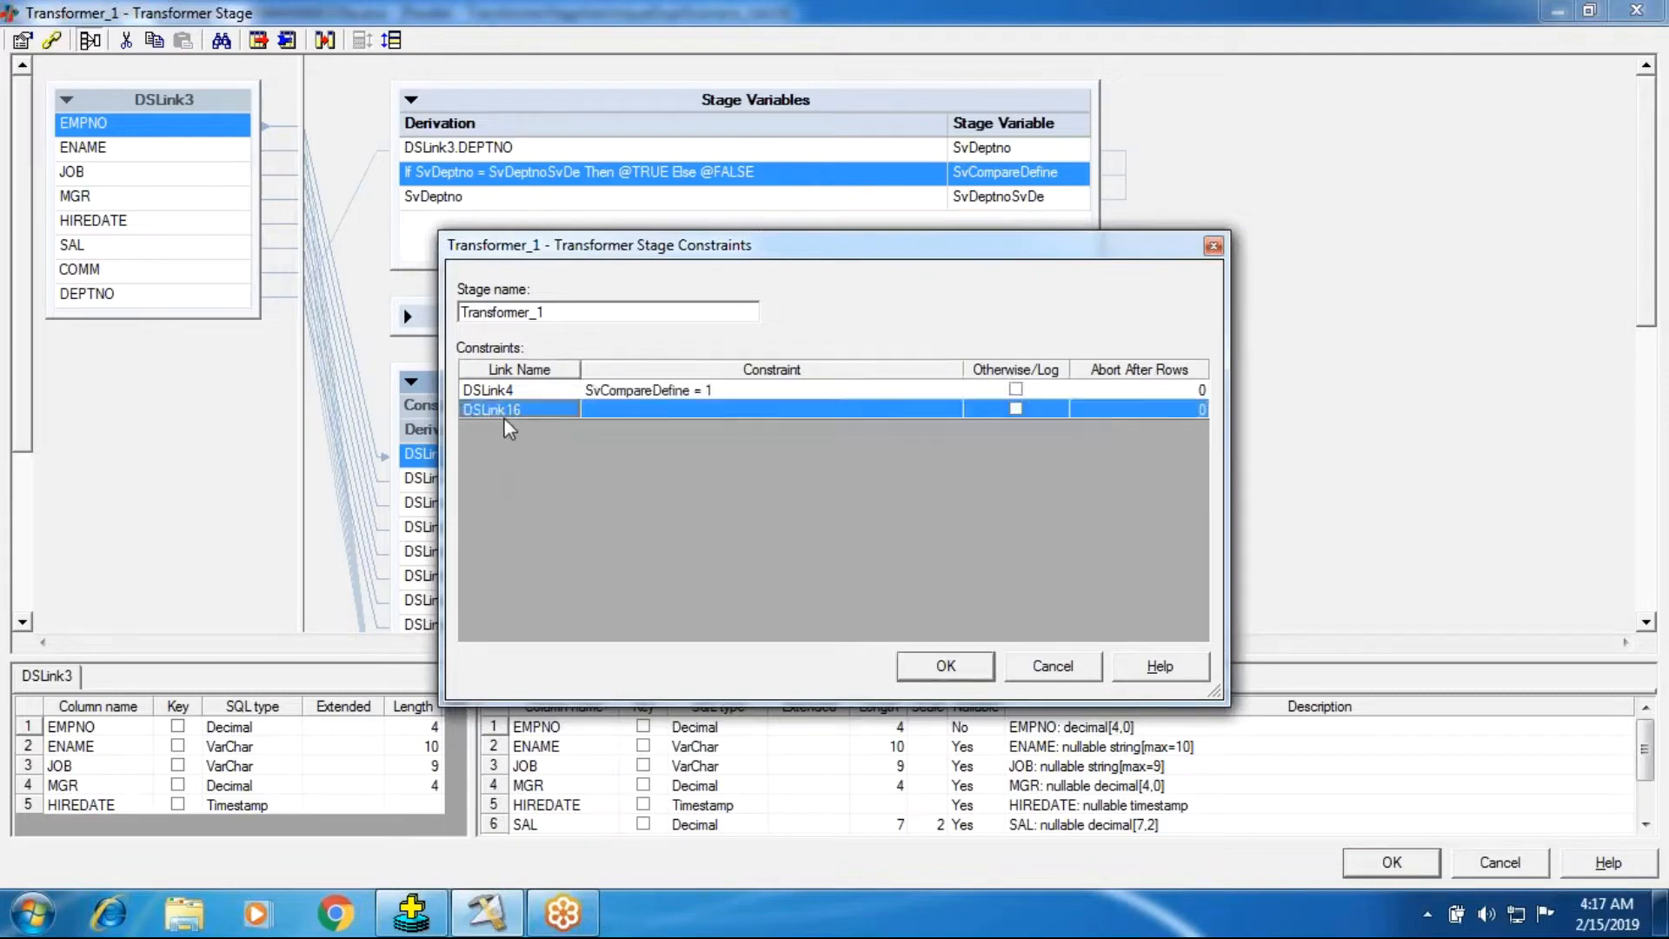
click(687, 415)
right_click(670, 429)
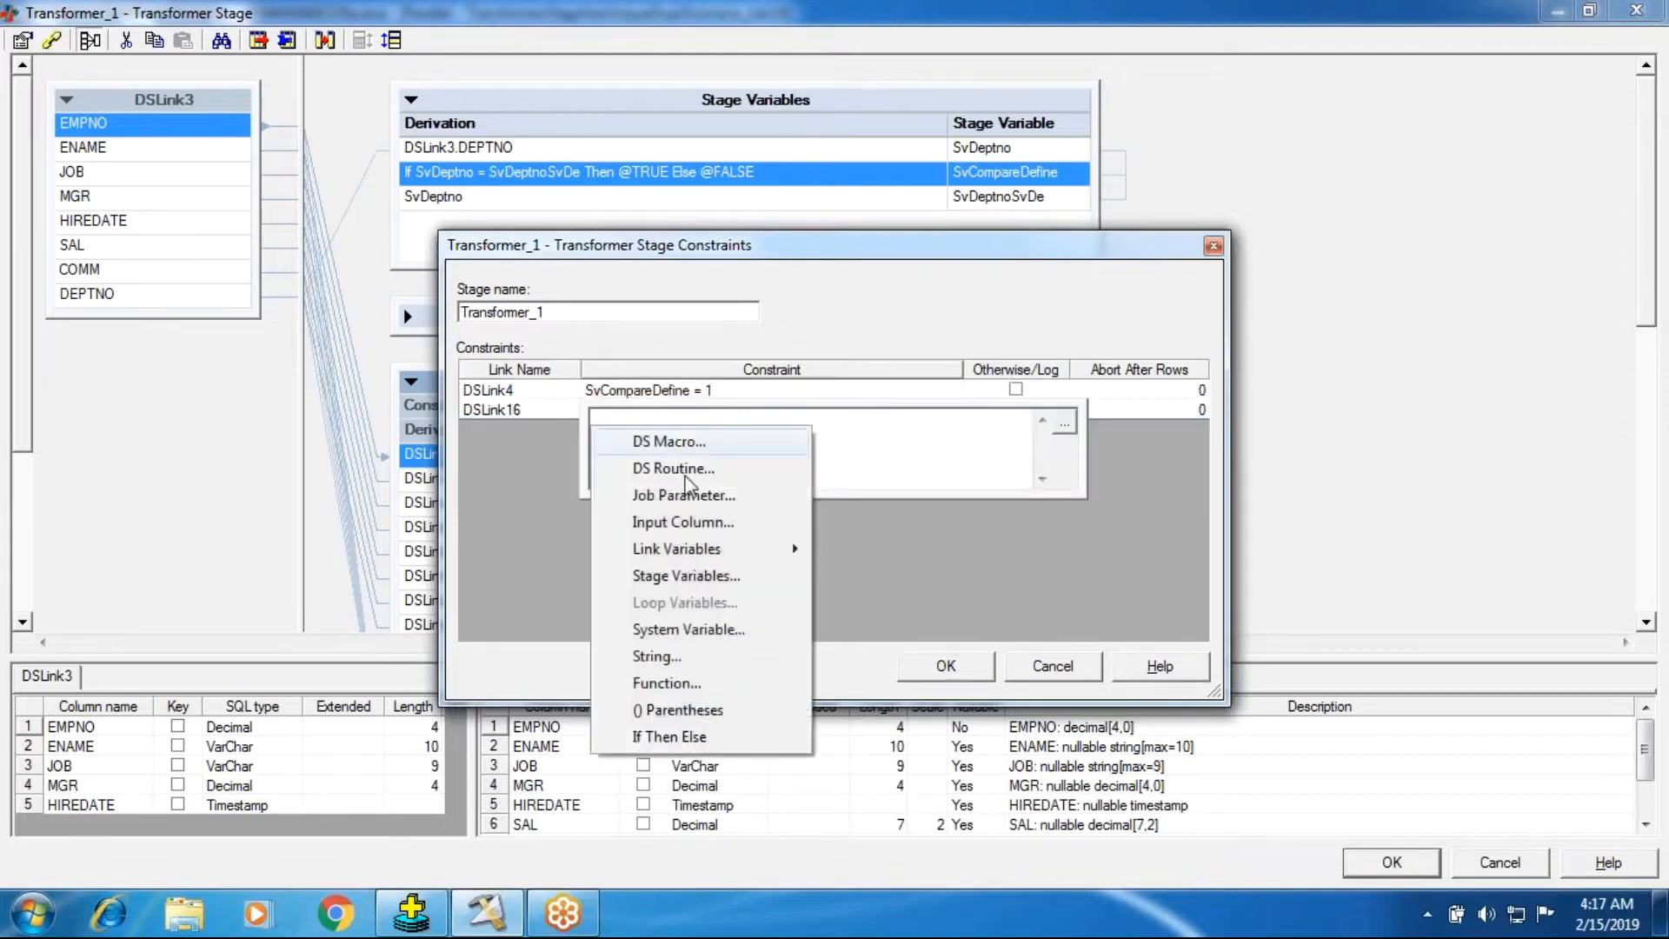
click(687, 576)
click(759, 439)
right_click(759, 439)
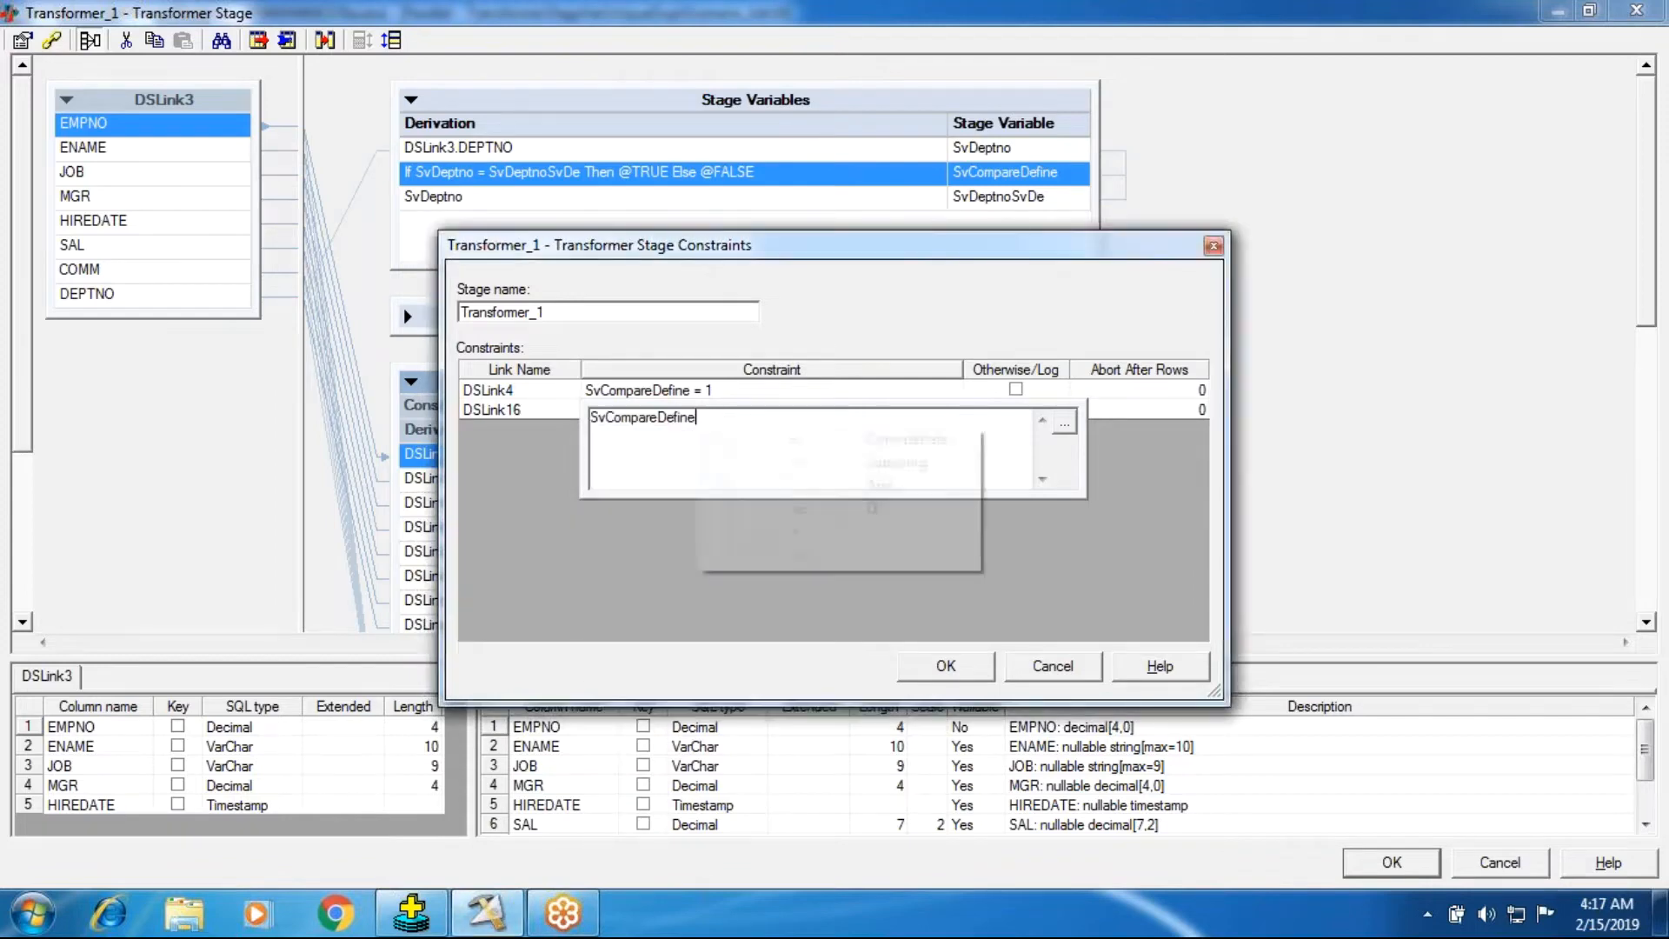
click(773, 444)
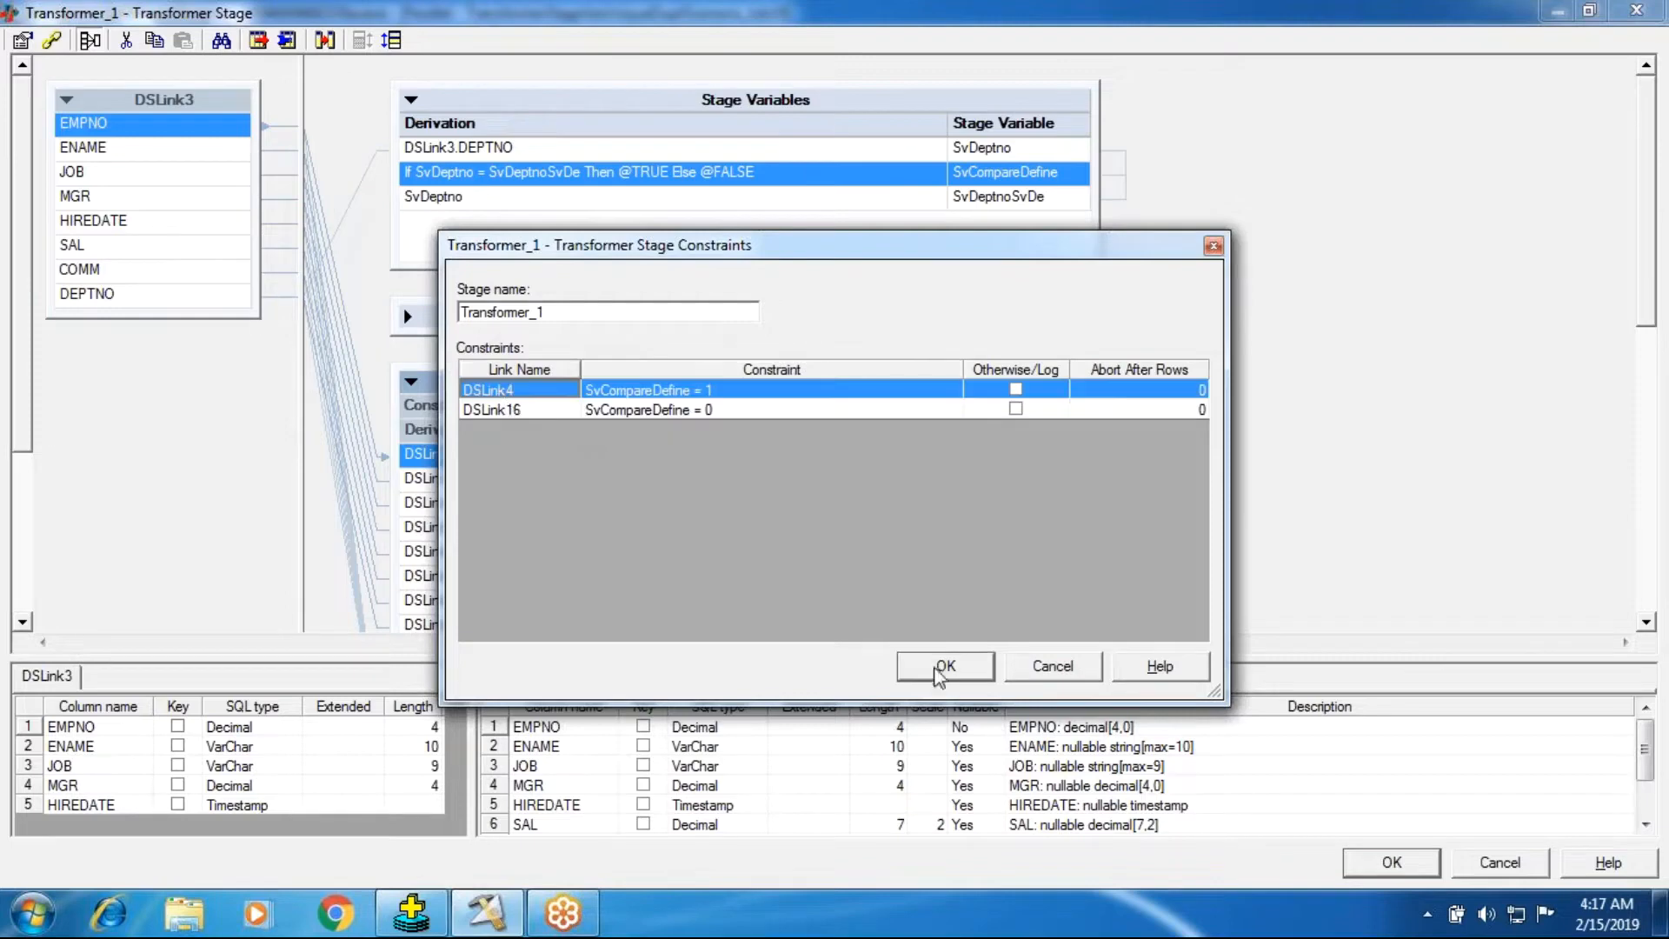
click(960, 671)
click(1353, 867)
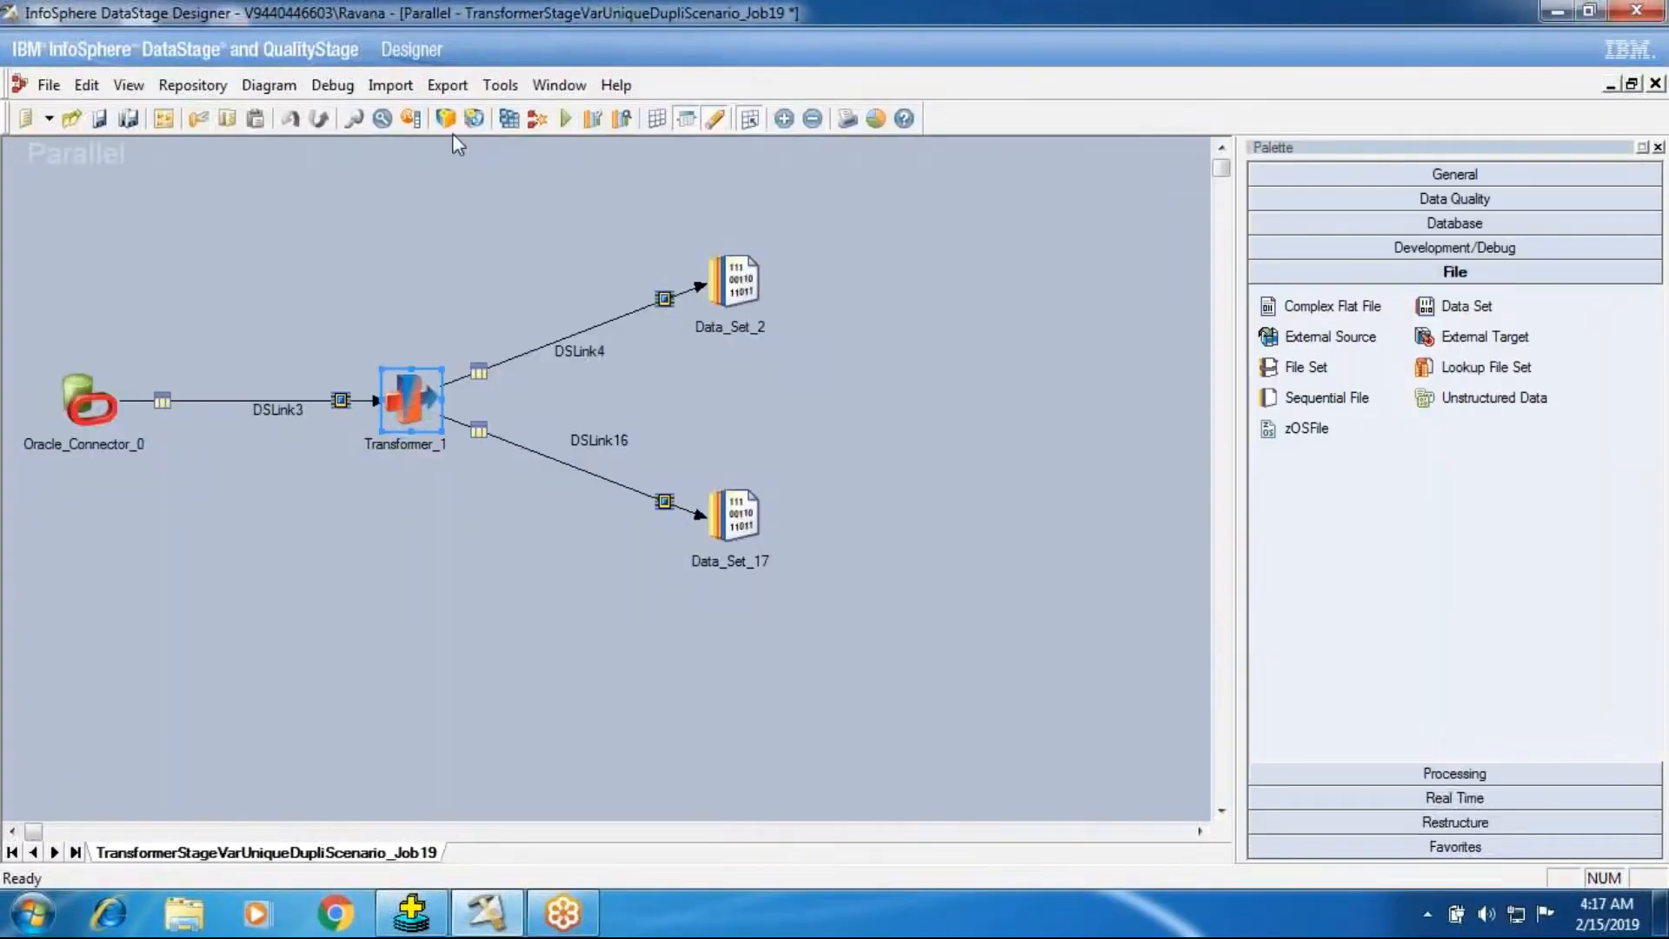
Compile and run the job.
click(511, 120)
click(786, 506)
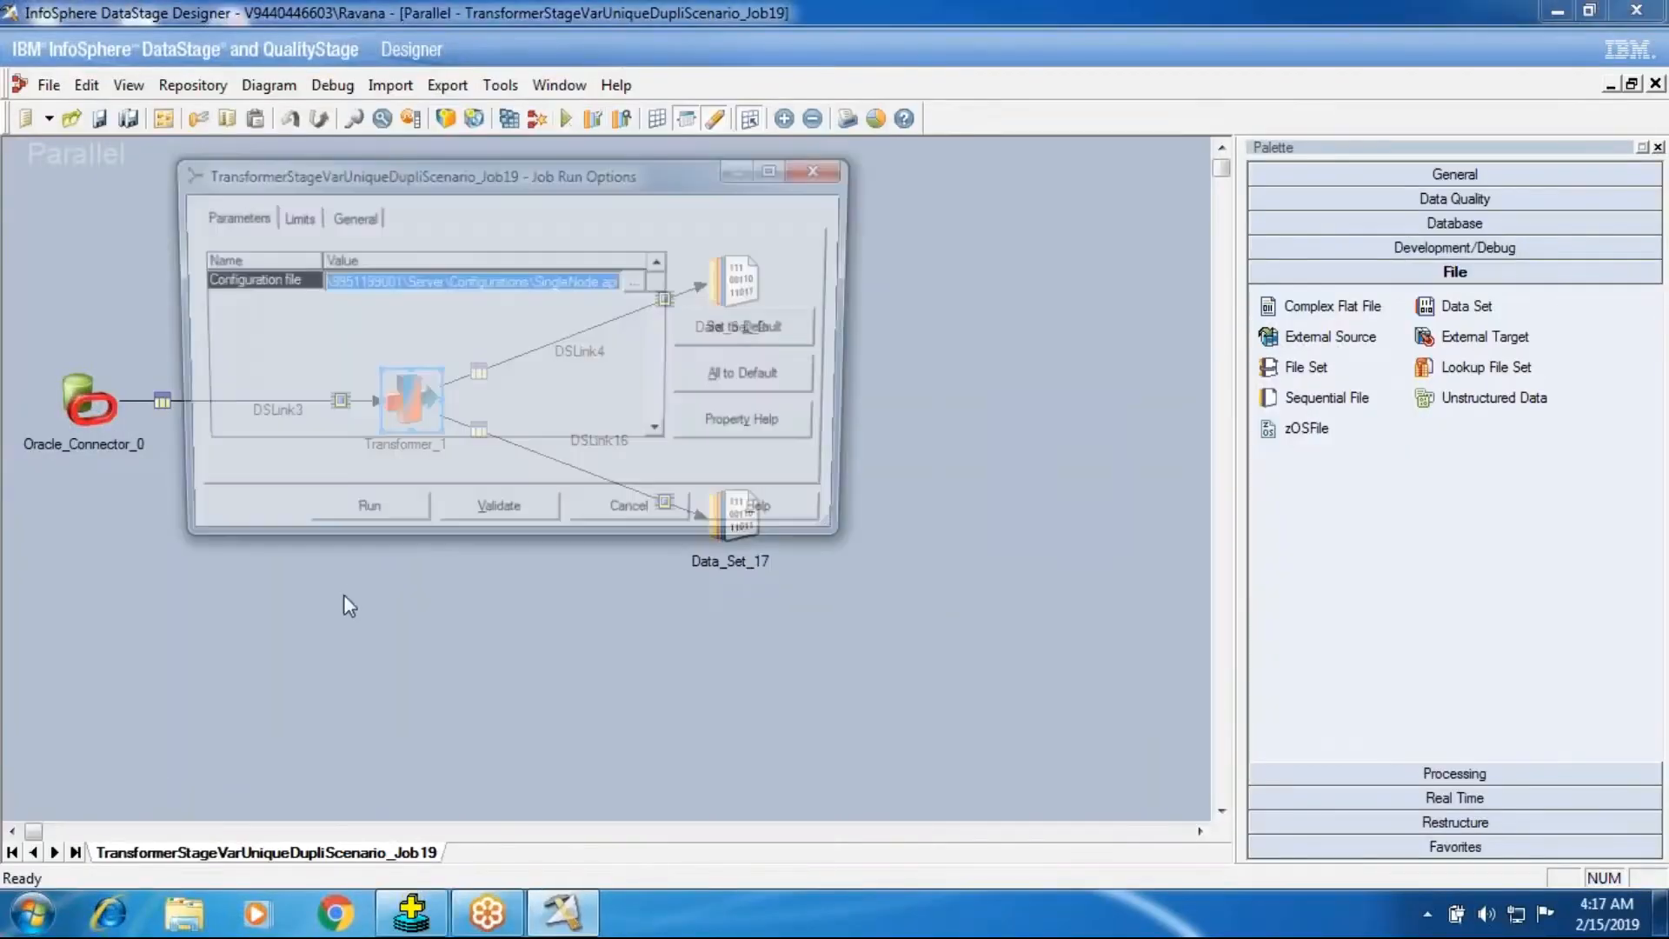
click(379, 523)
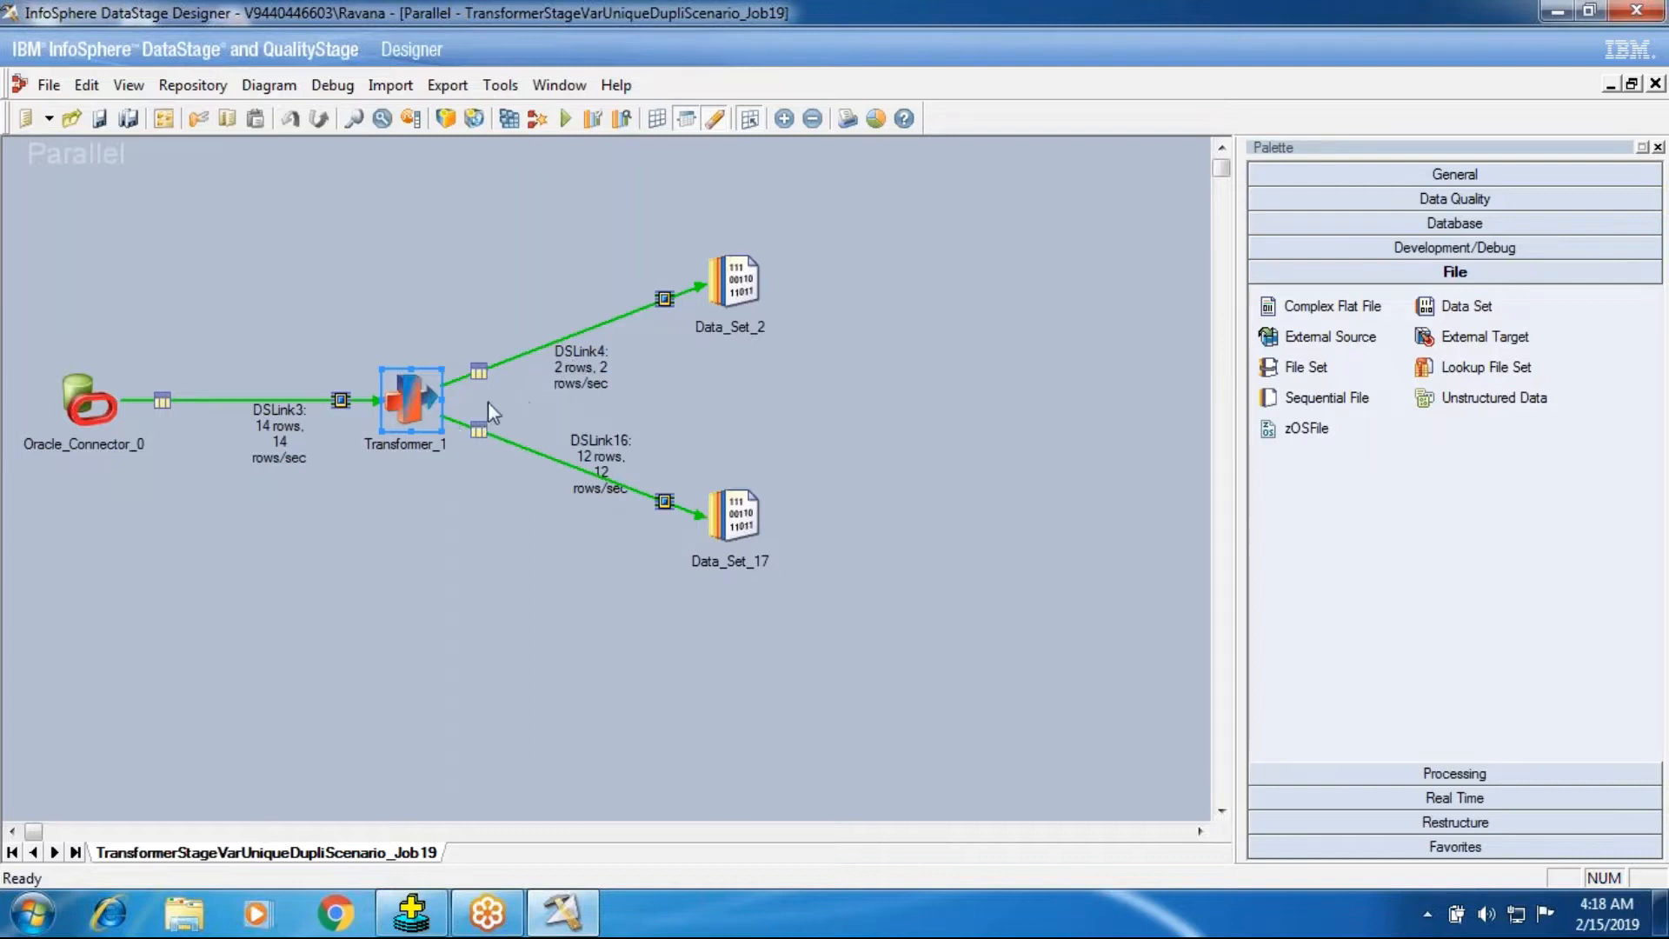
Set the transformer input DSLink3's partitioning to Hash on key DEPTNO with Perform sort enabled.
double_click(426, 401)
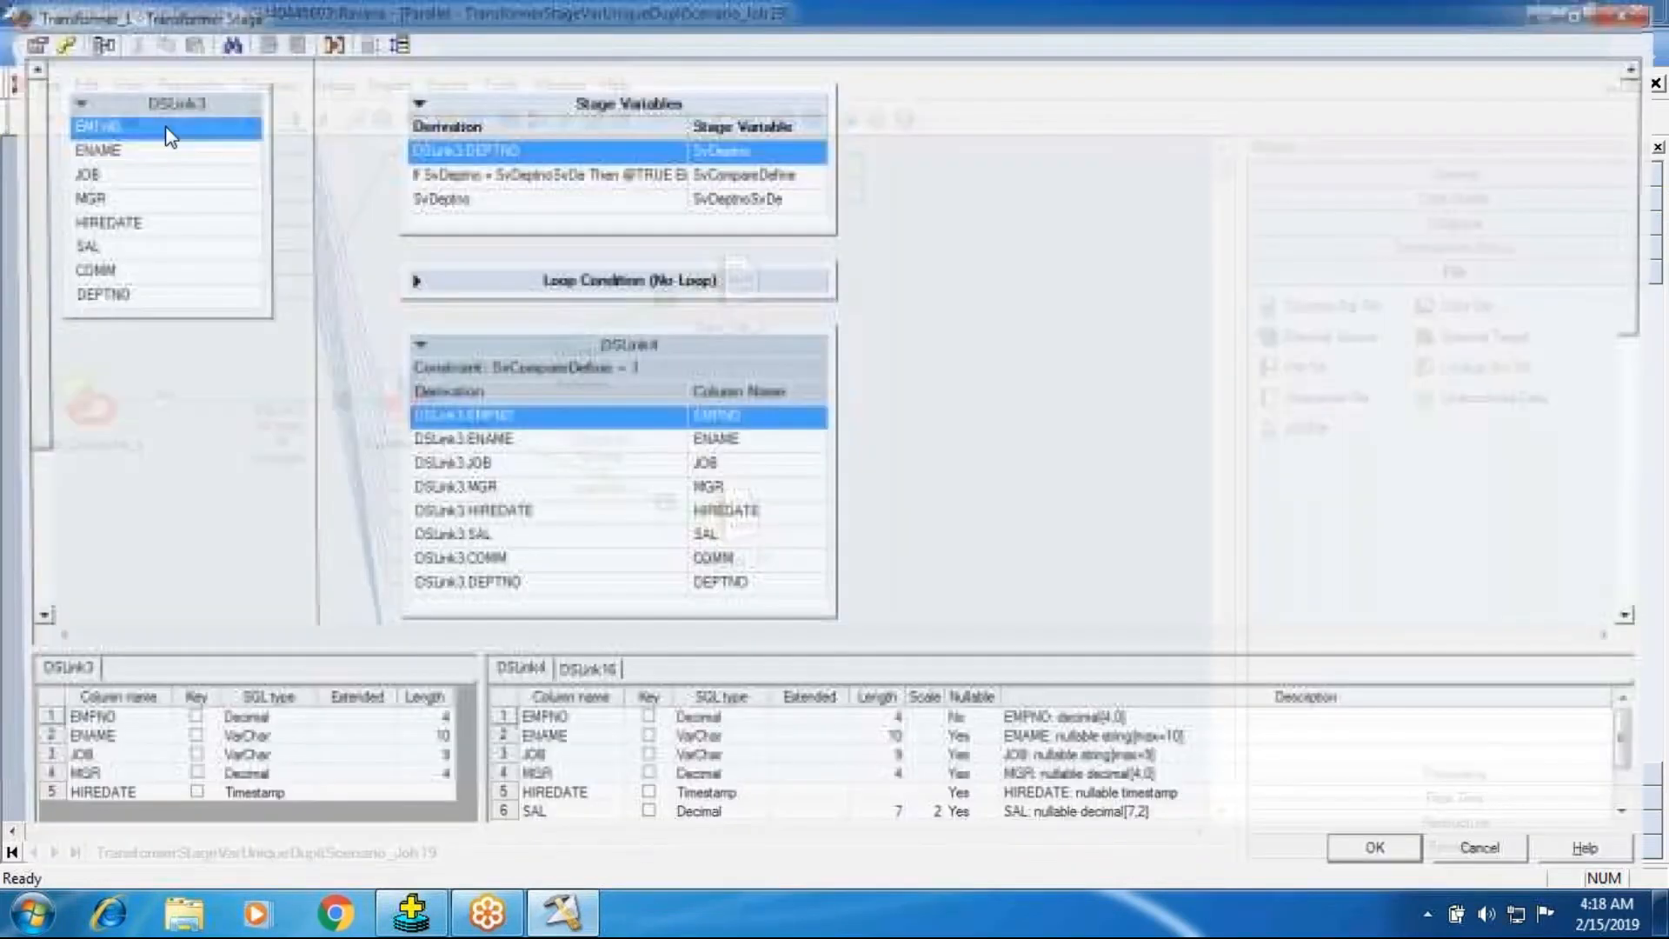
click(50, 44)
click(1076, 665)
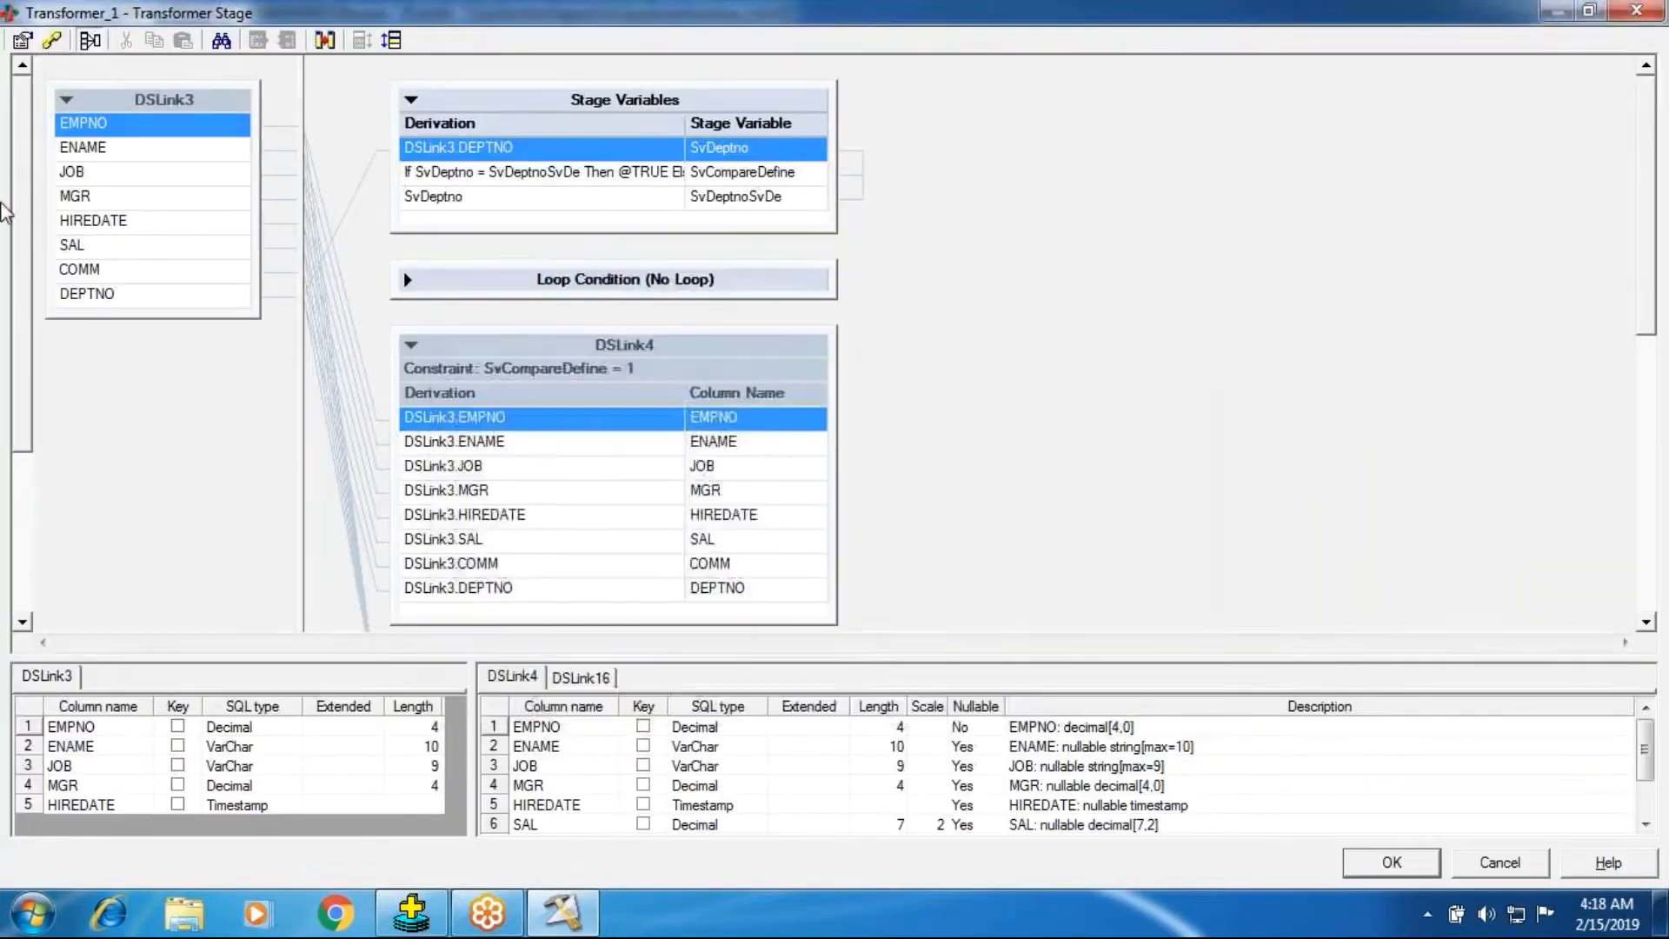
click(22, 40)
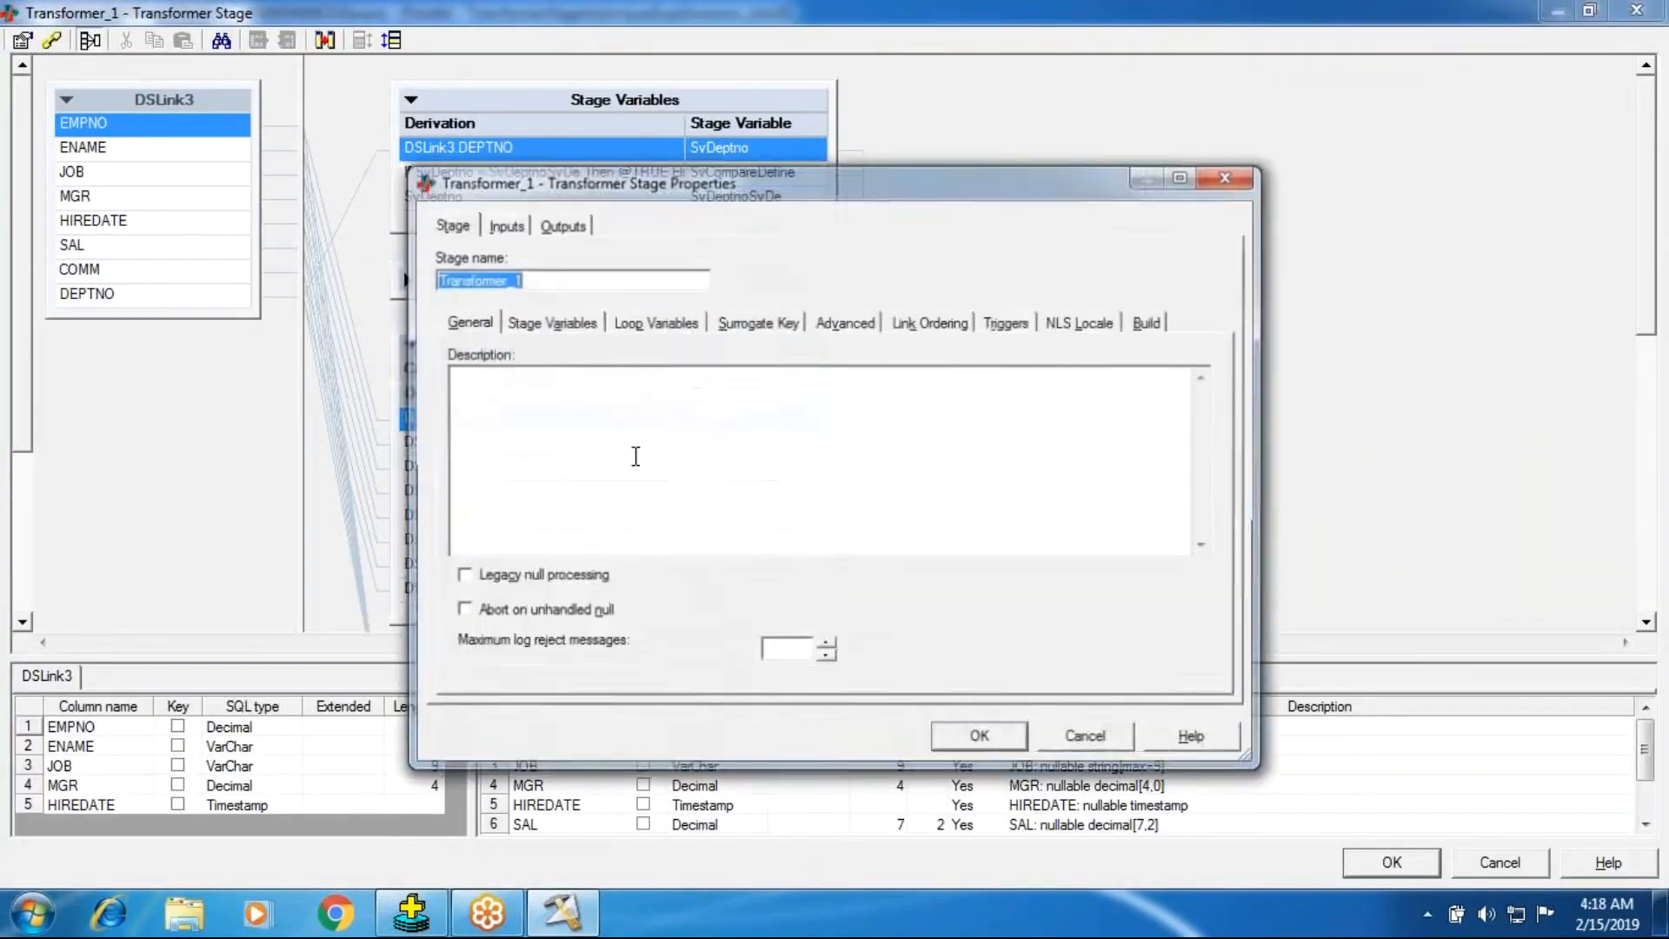
click(503, 223)
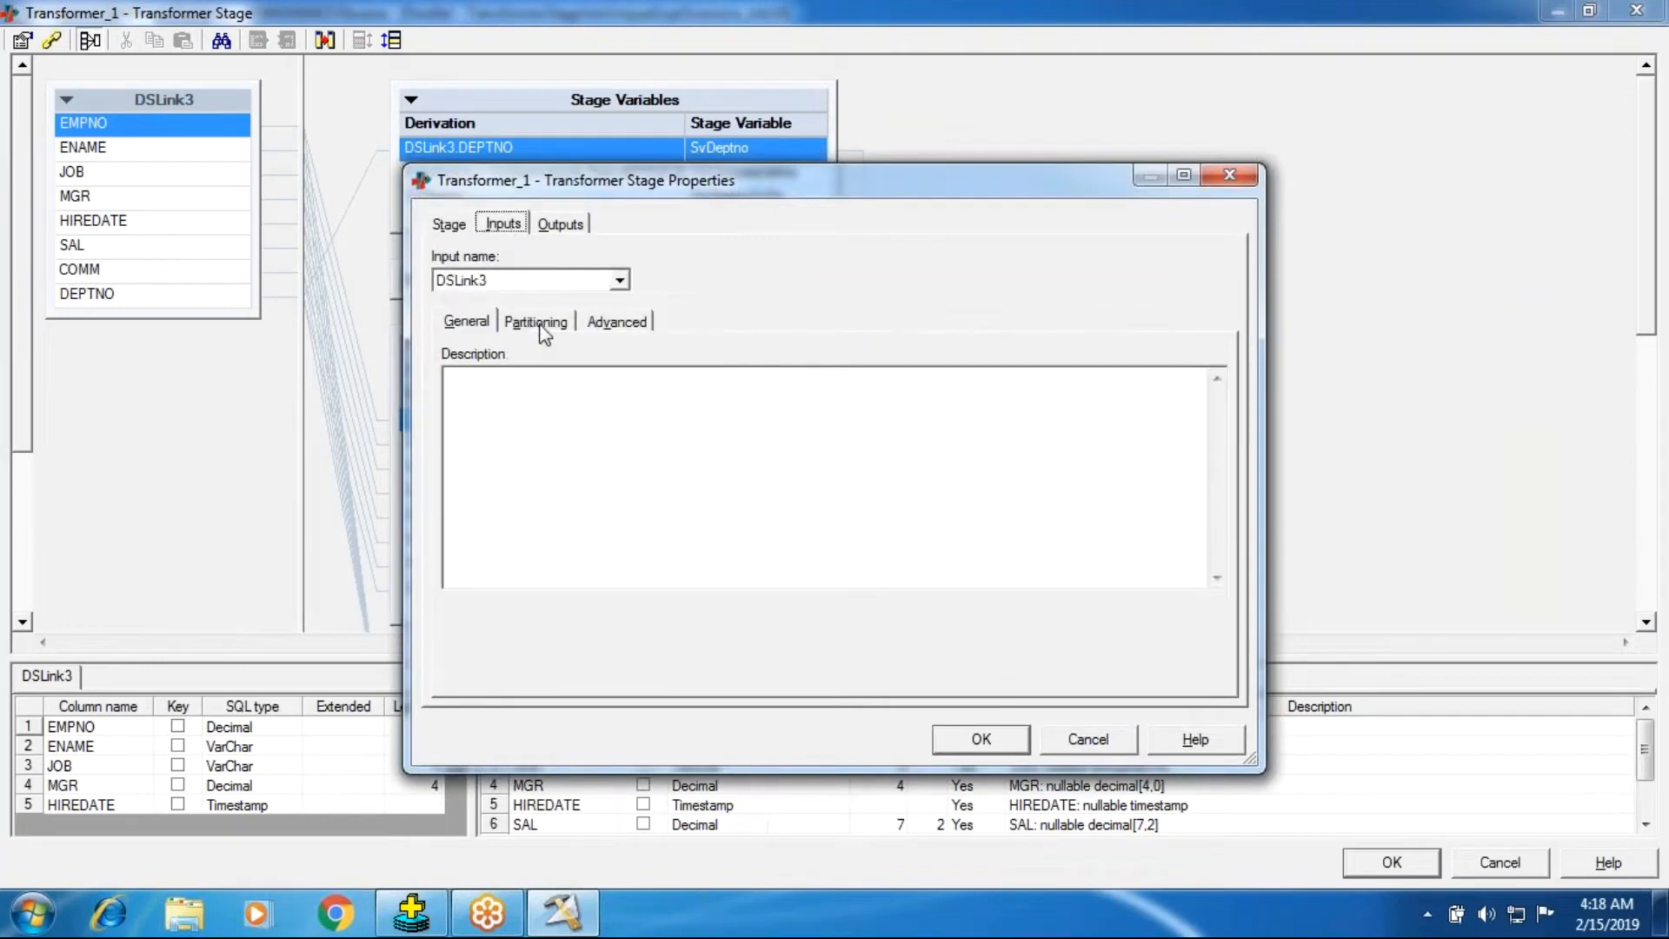
click(539, 322)
click(549, 406)
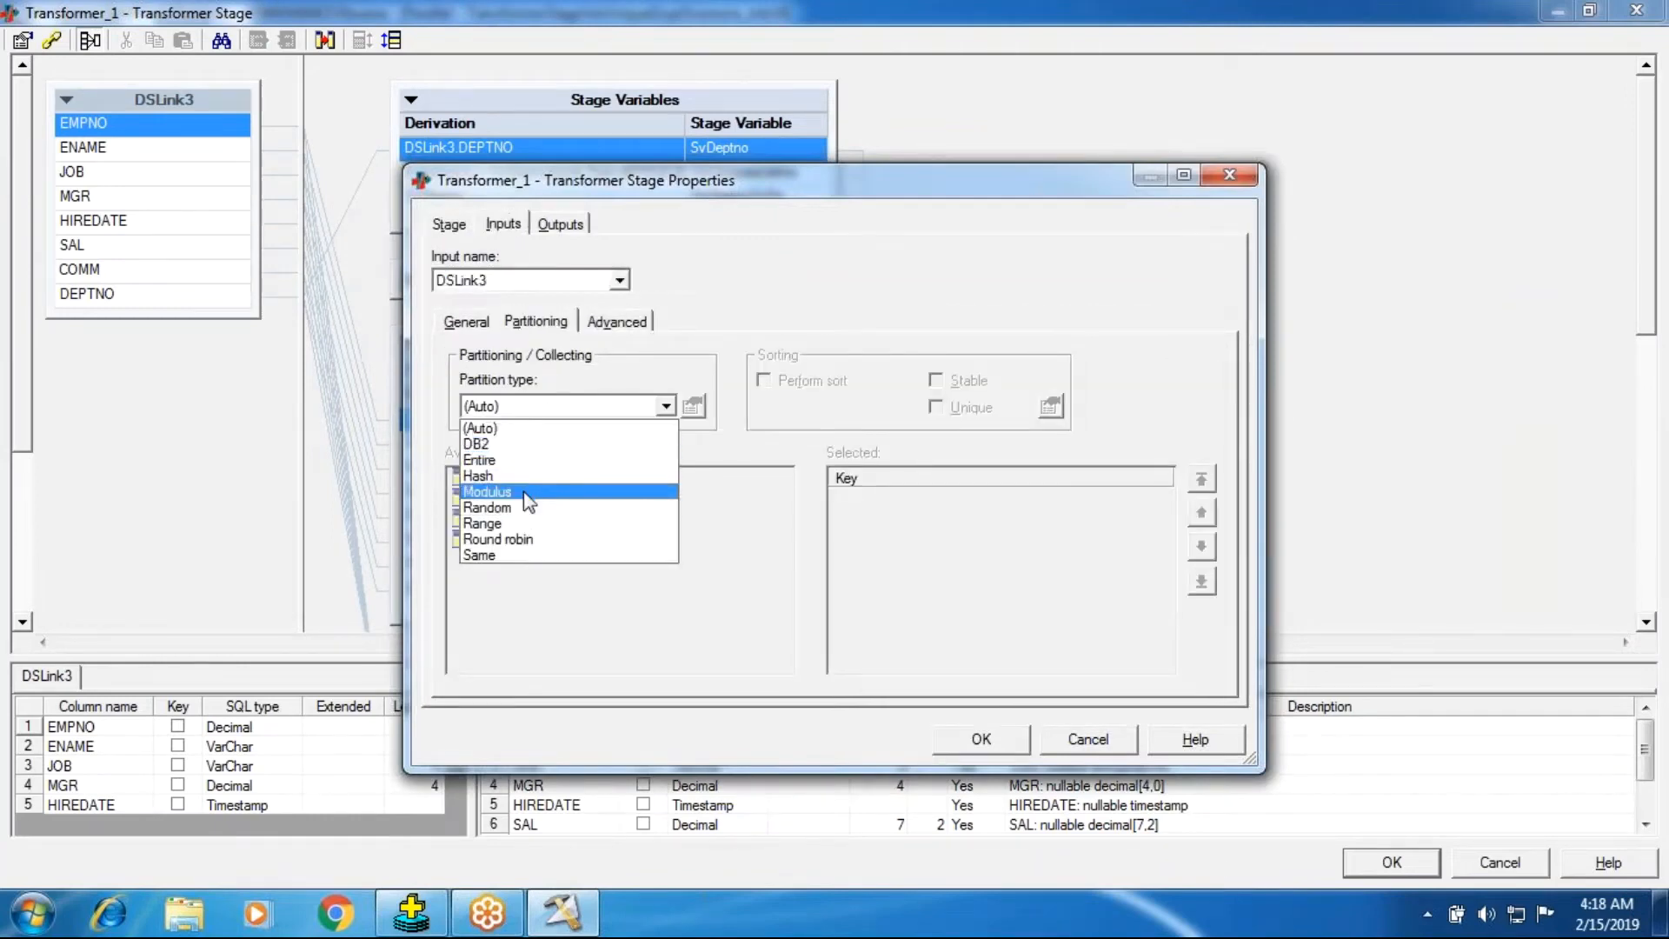
click(520, 477)
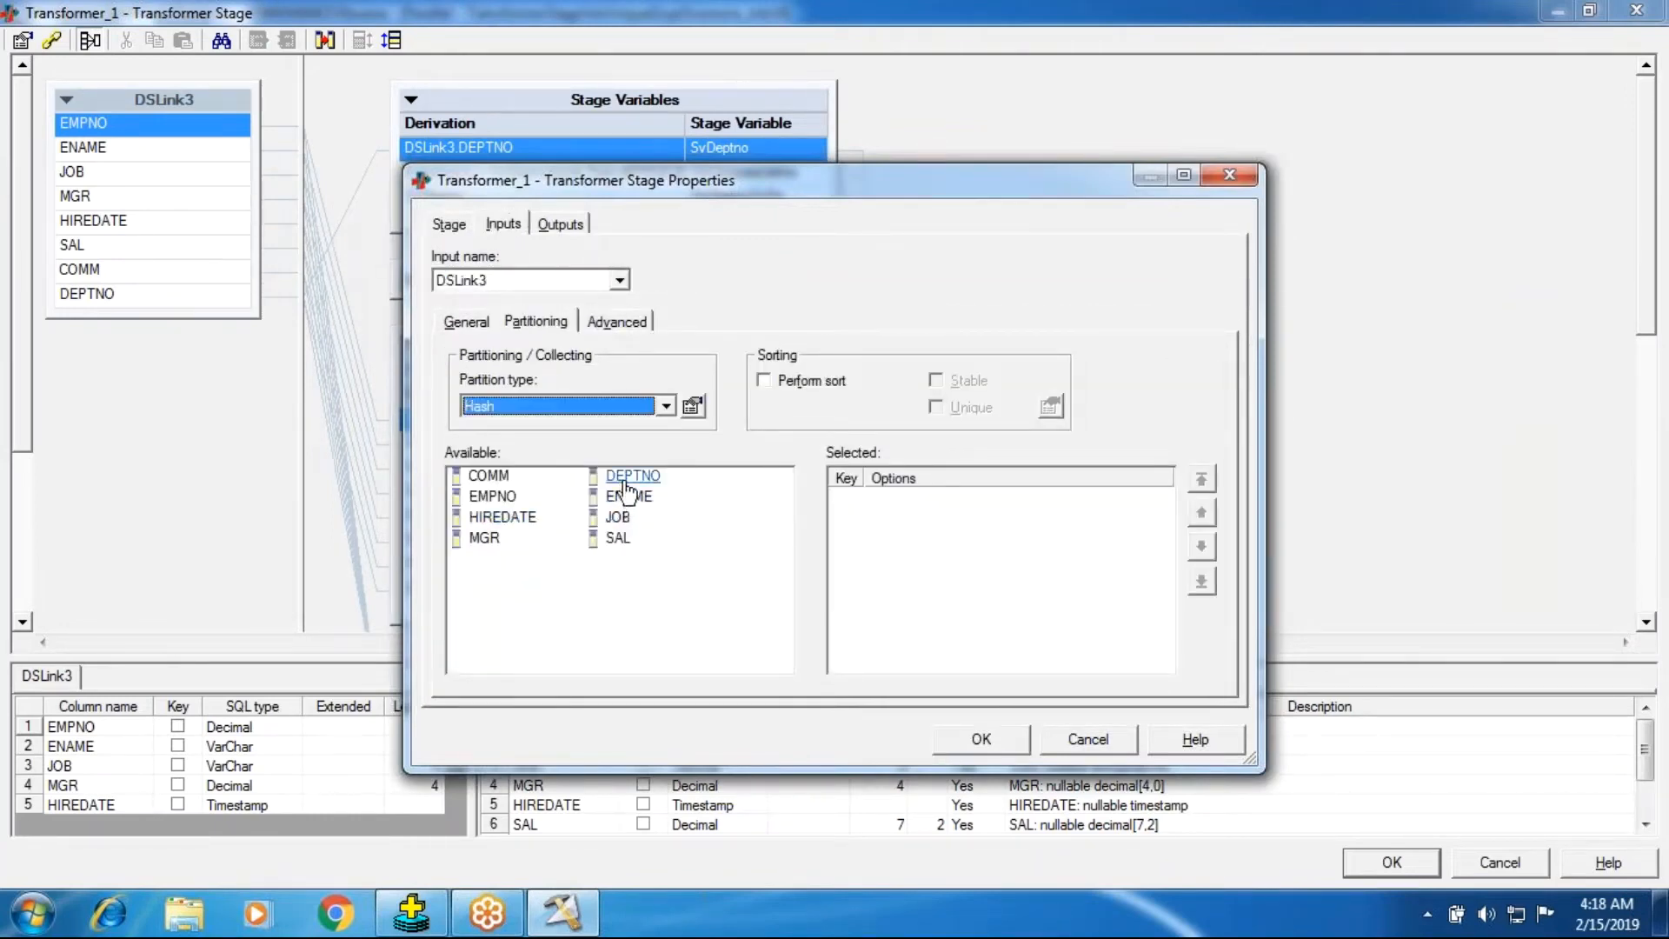
double_click(632, 477)
click(811, 380)
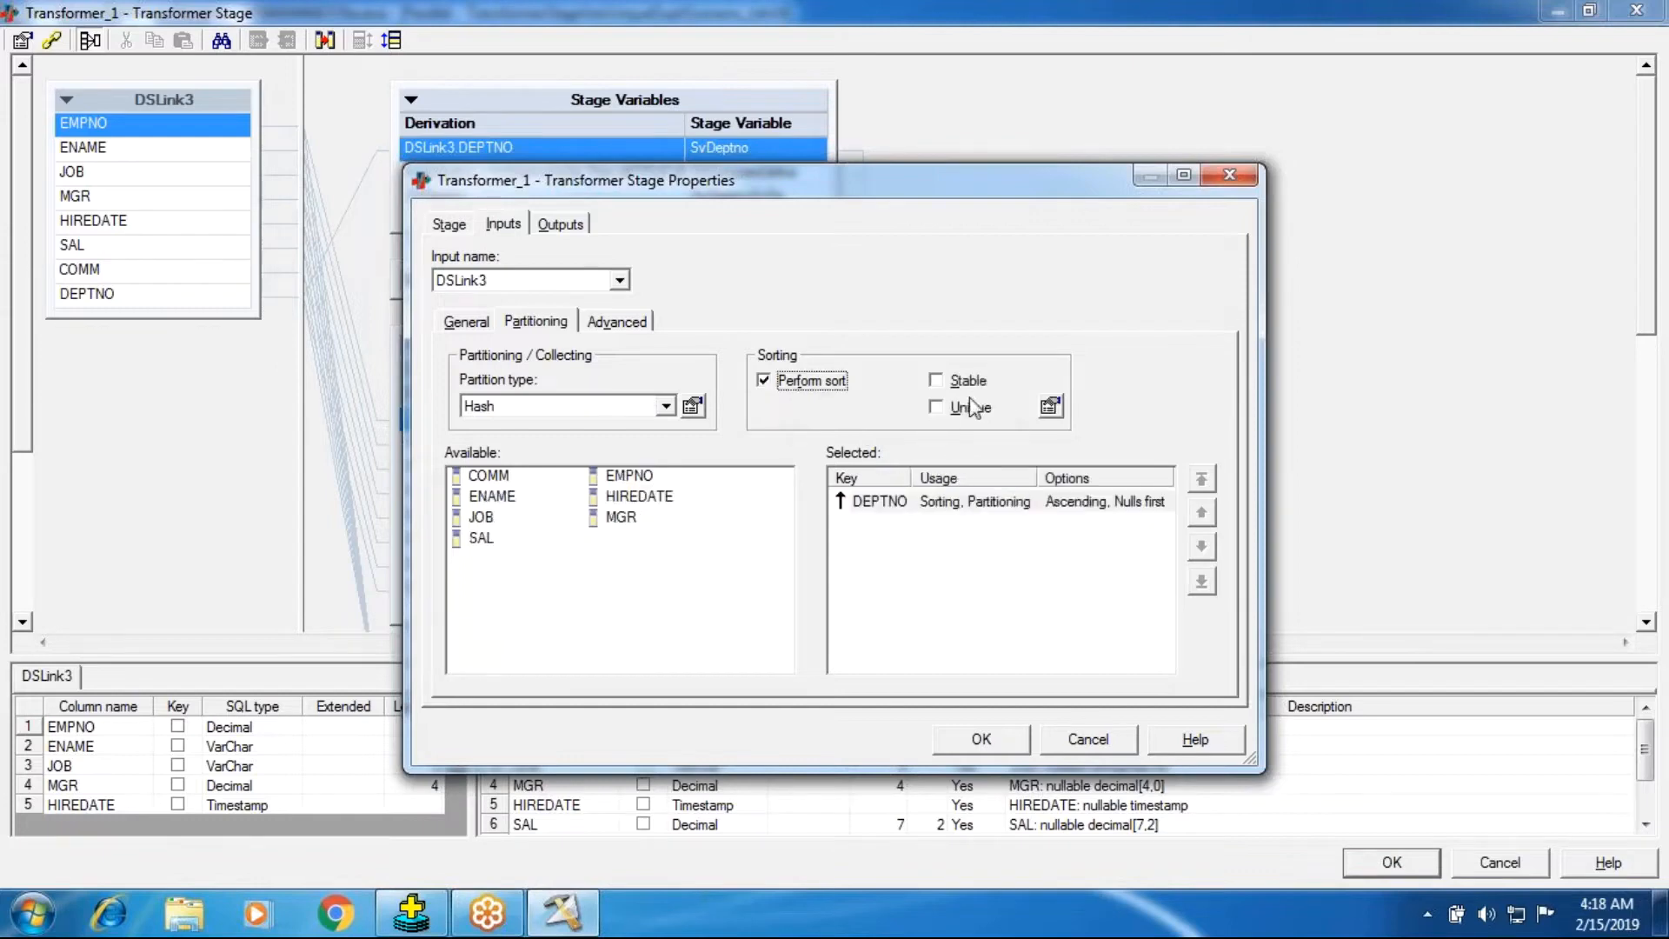
click(979, 741)
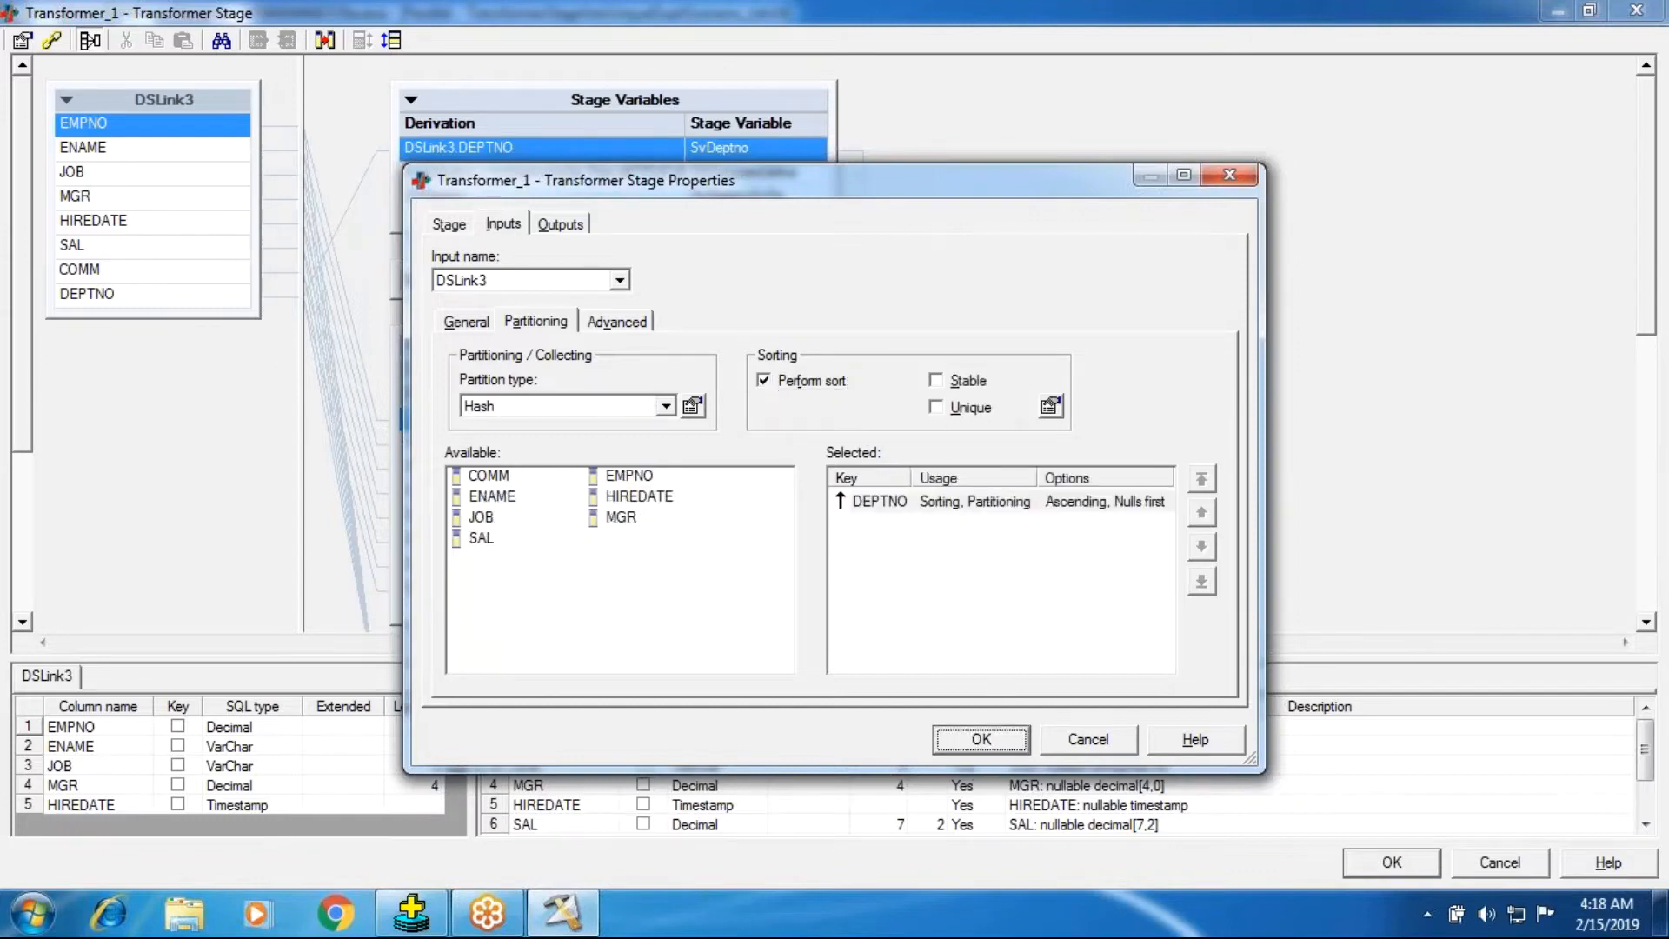
click(1392, 862)
Save and compile the modified job.
click(509, 118)
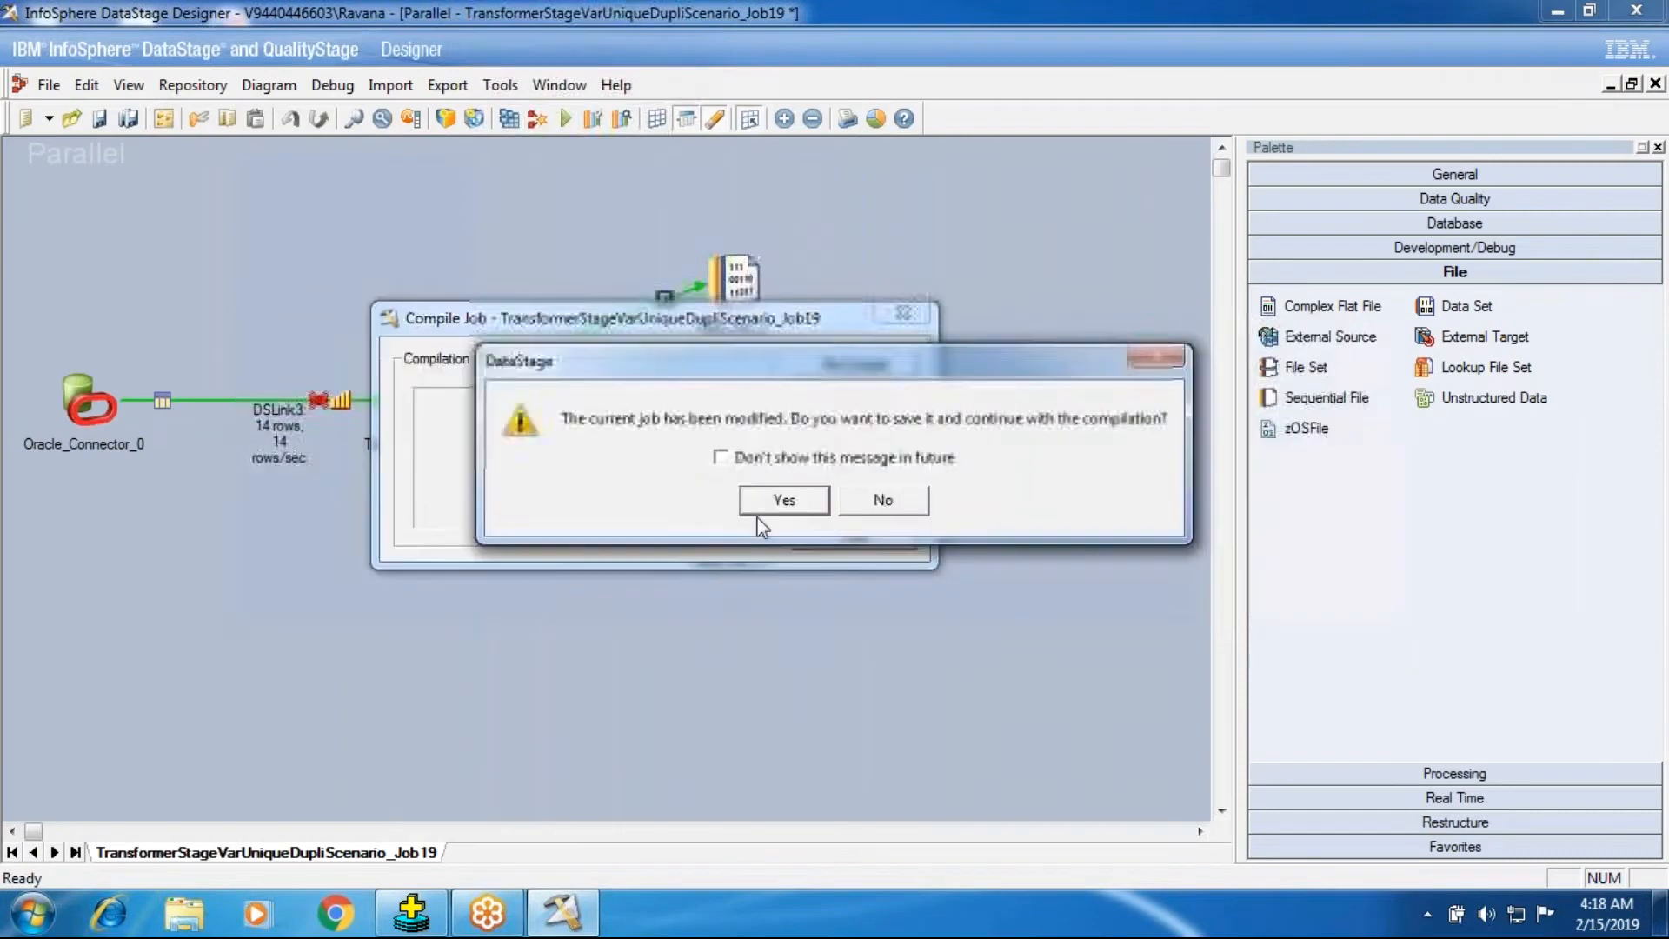
click(765, 506)
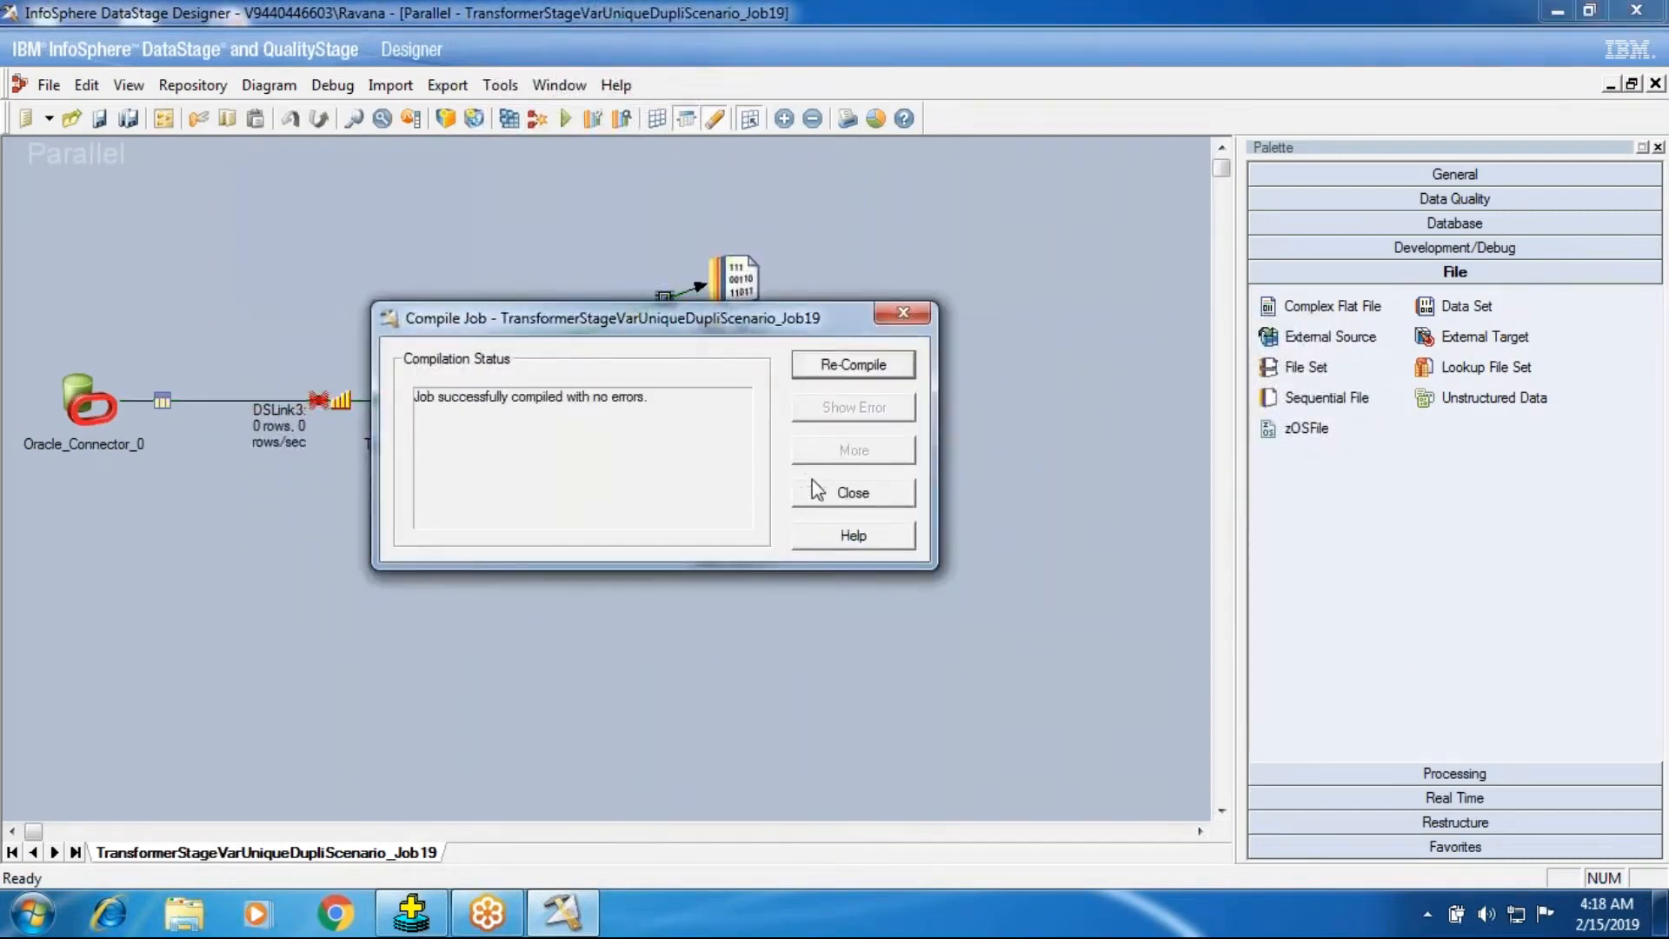
click(812, 494)
Run the job again.
click(570, 117)
click(368, 520)
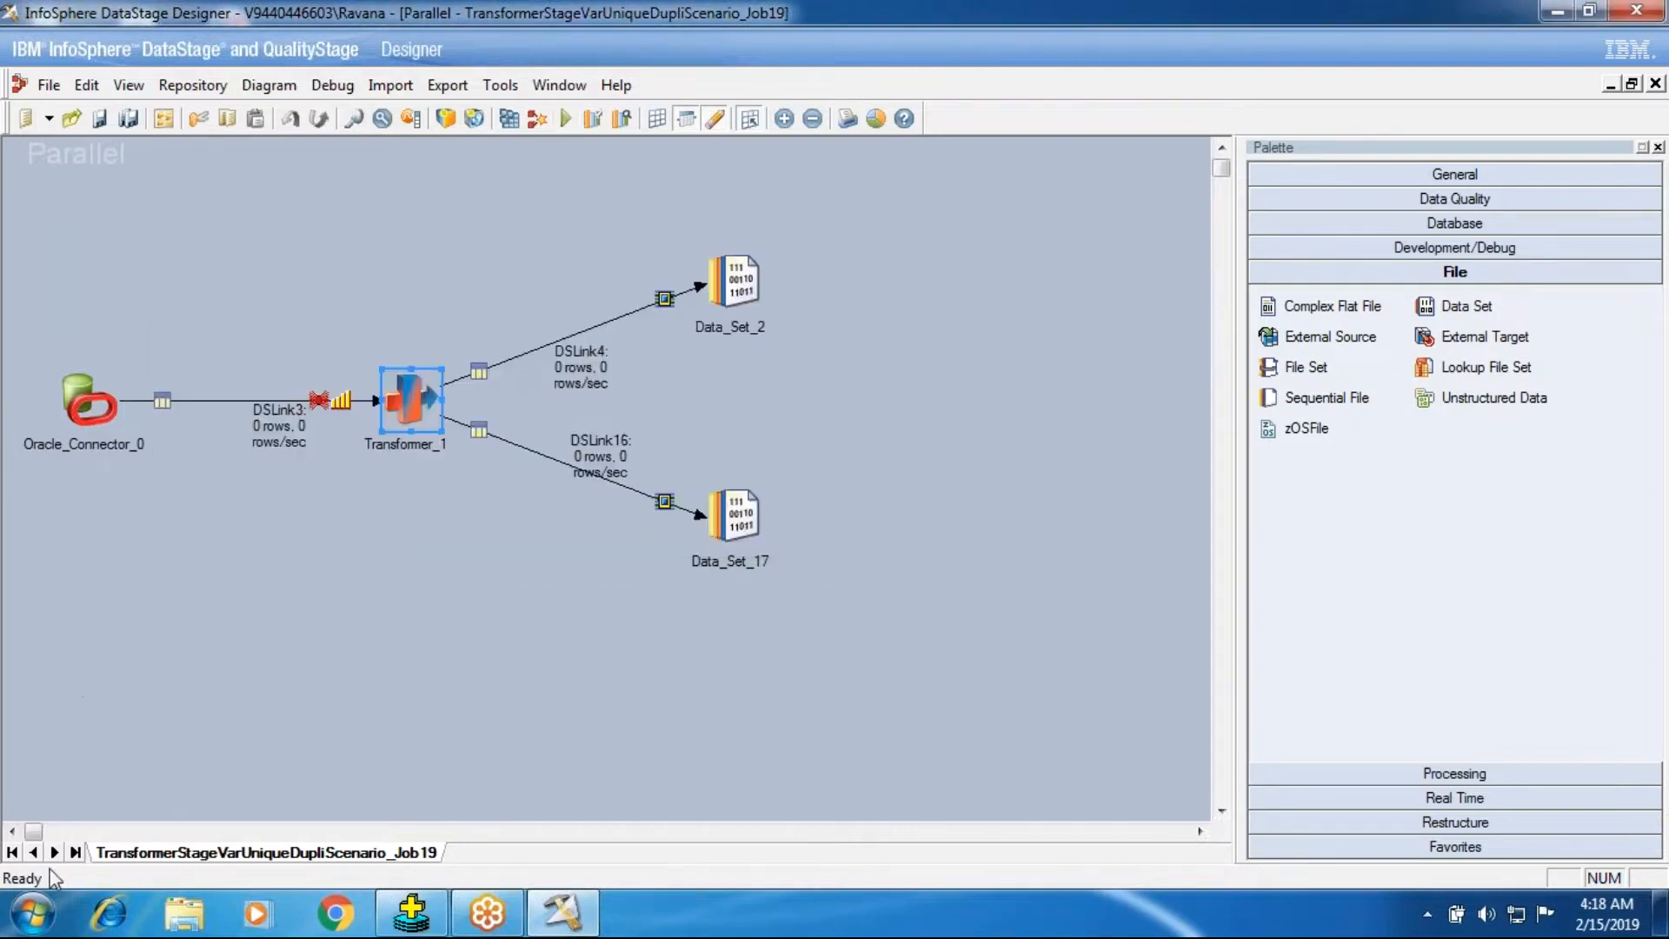
Examine the row counts on the job's input and output links after the run.
click(33, 913)
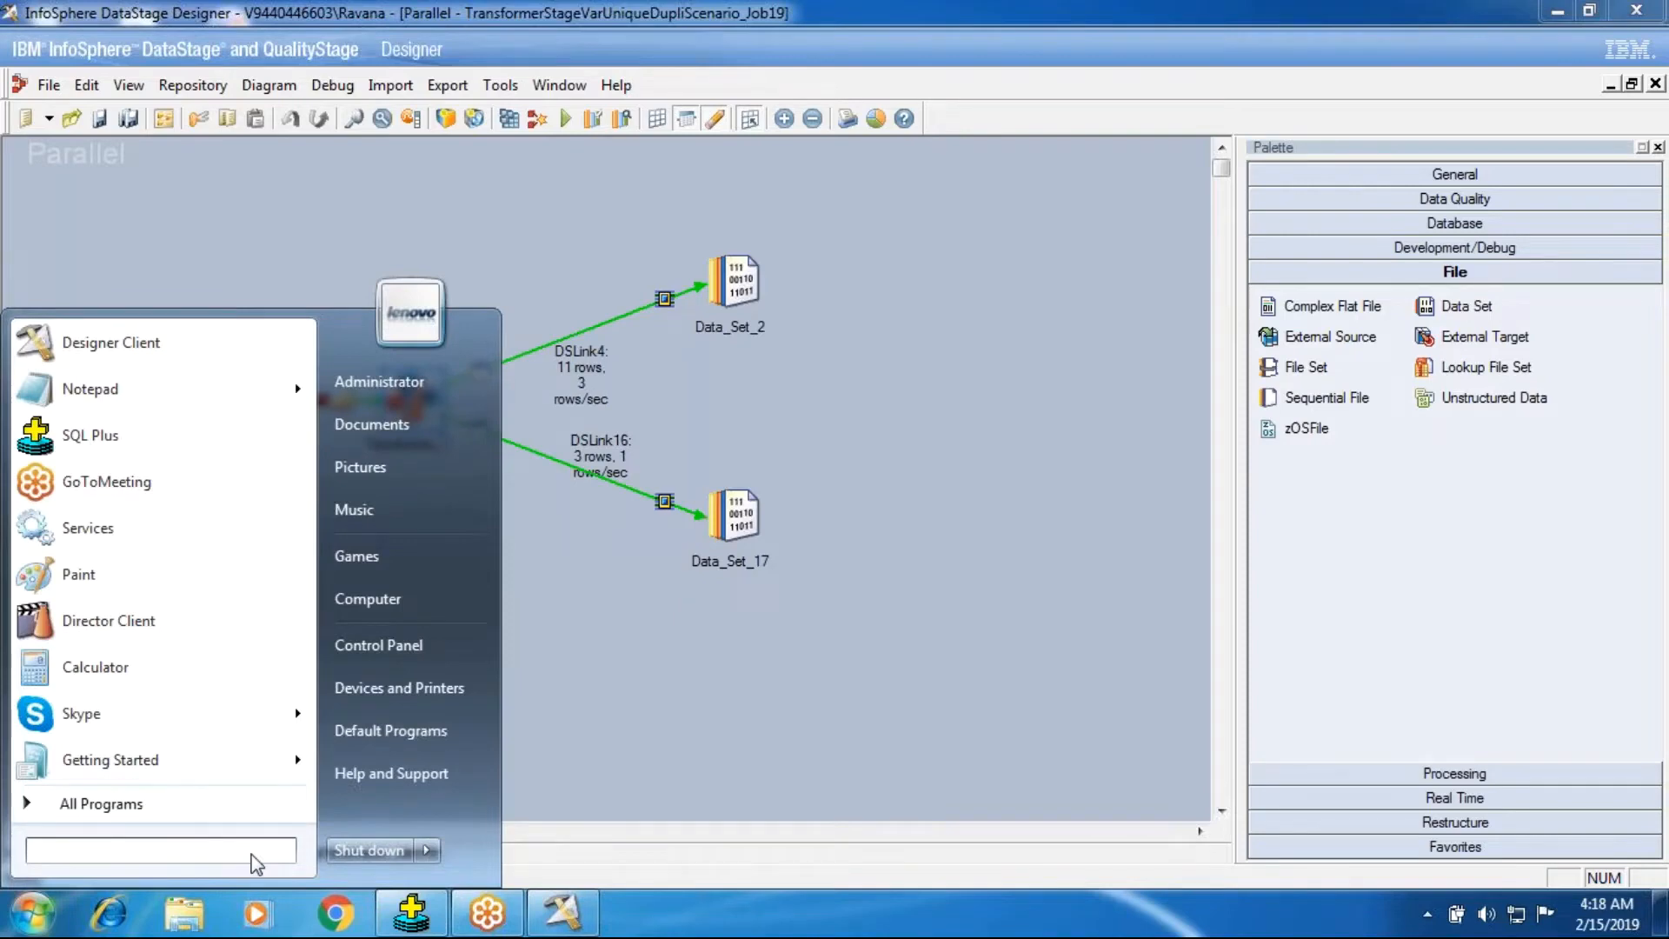
right_click(227, 852)
click(36, 847)
click(671, 629)
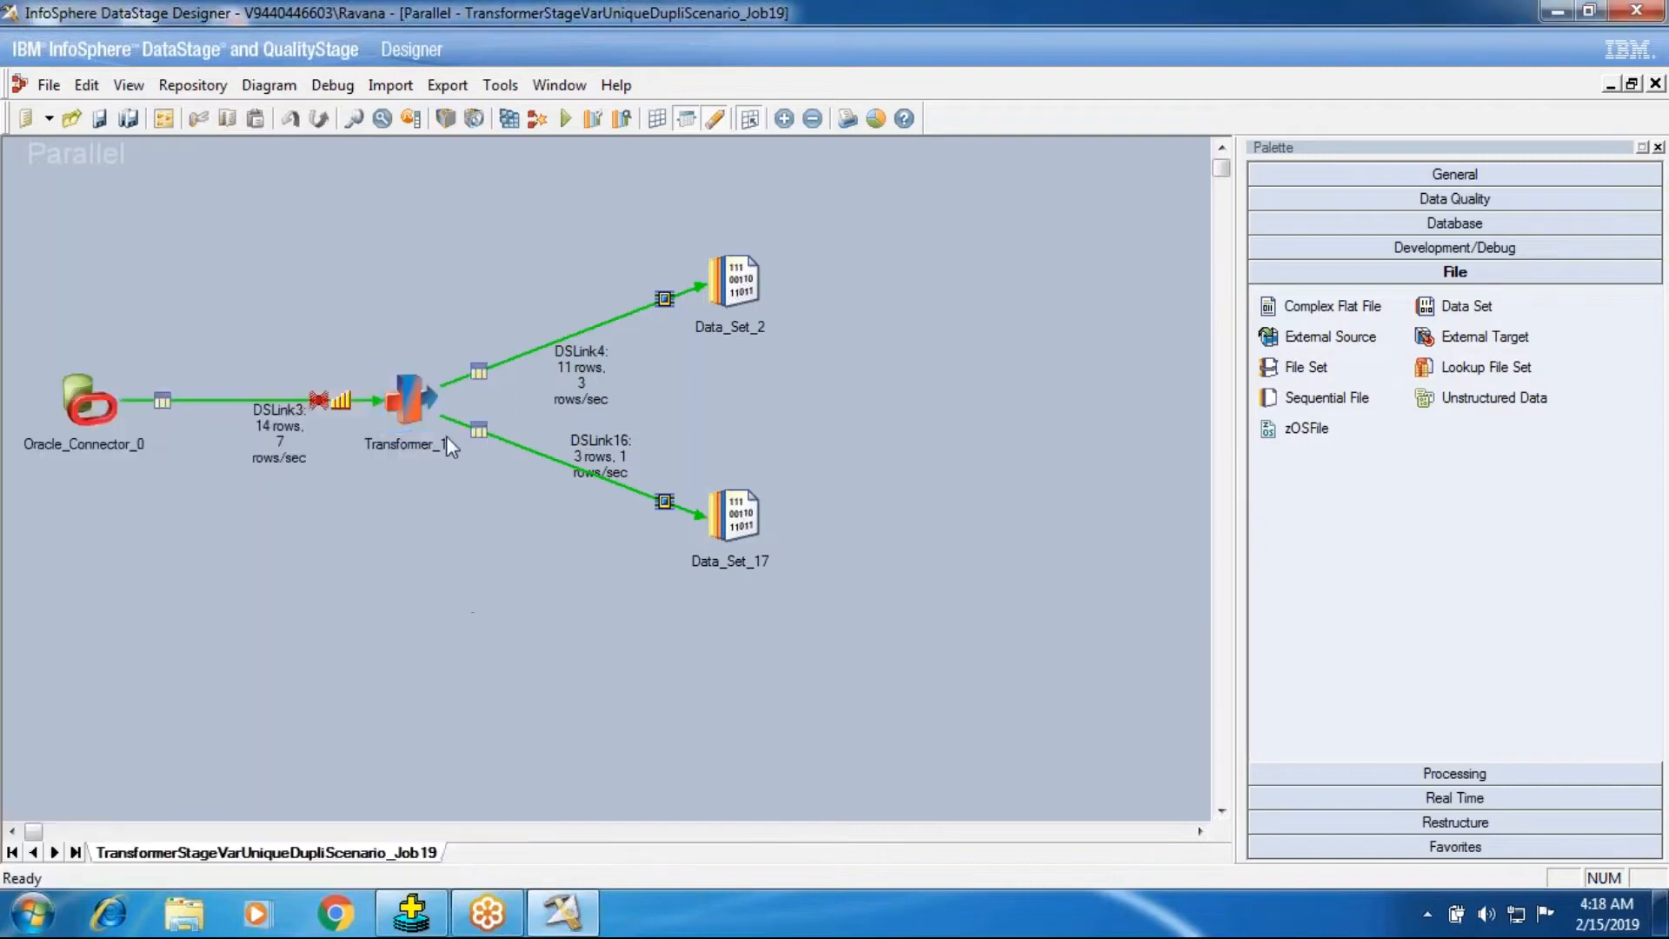
click(599, 457)
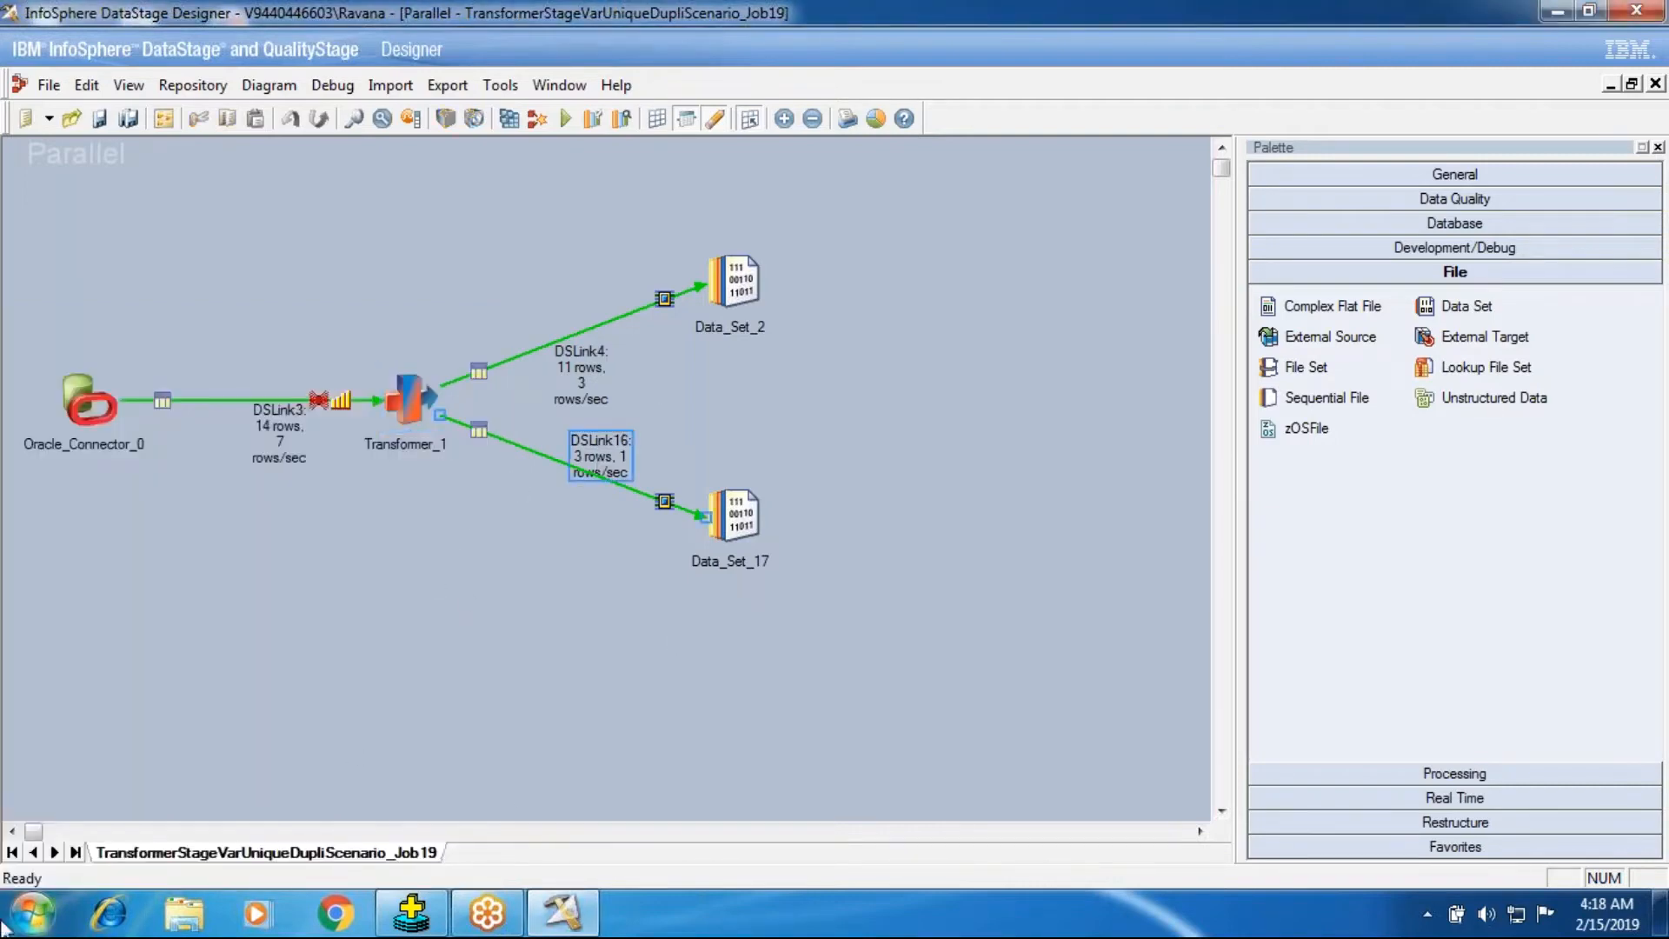
click(33, 913)
click(87, 713)
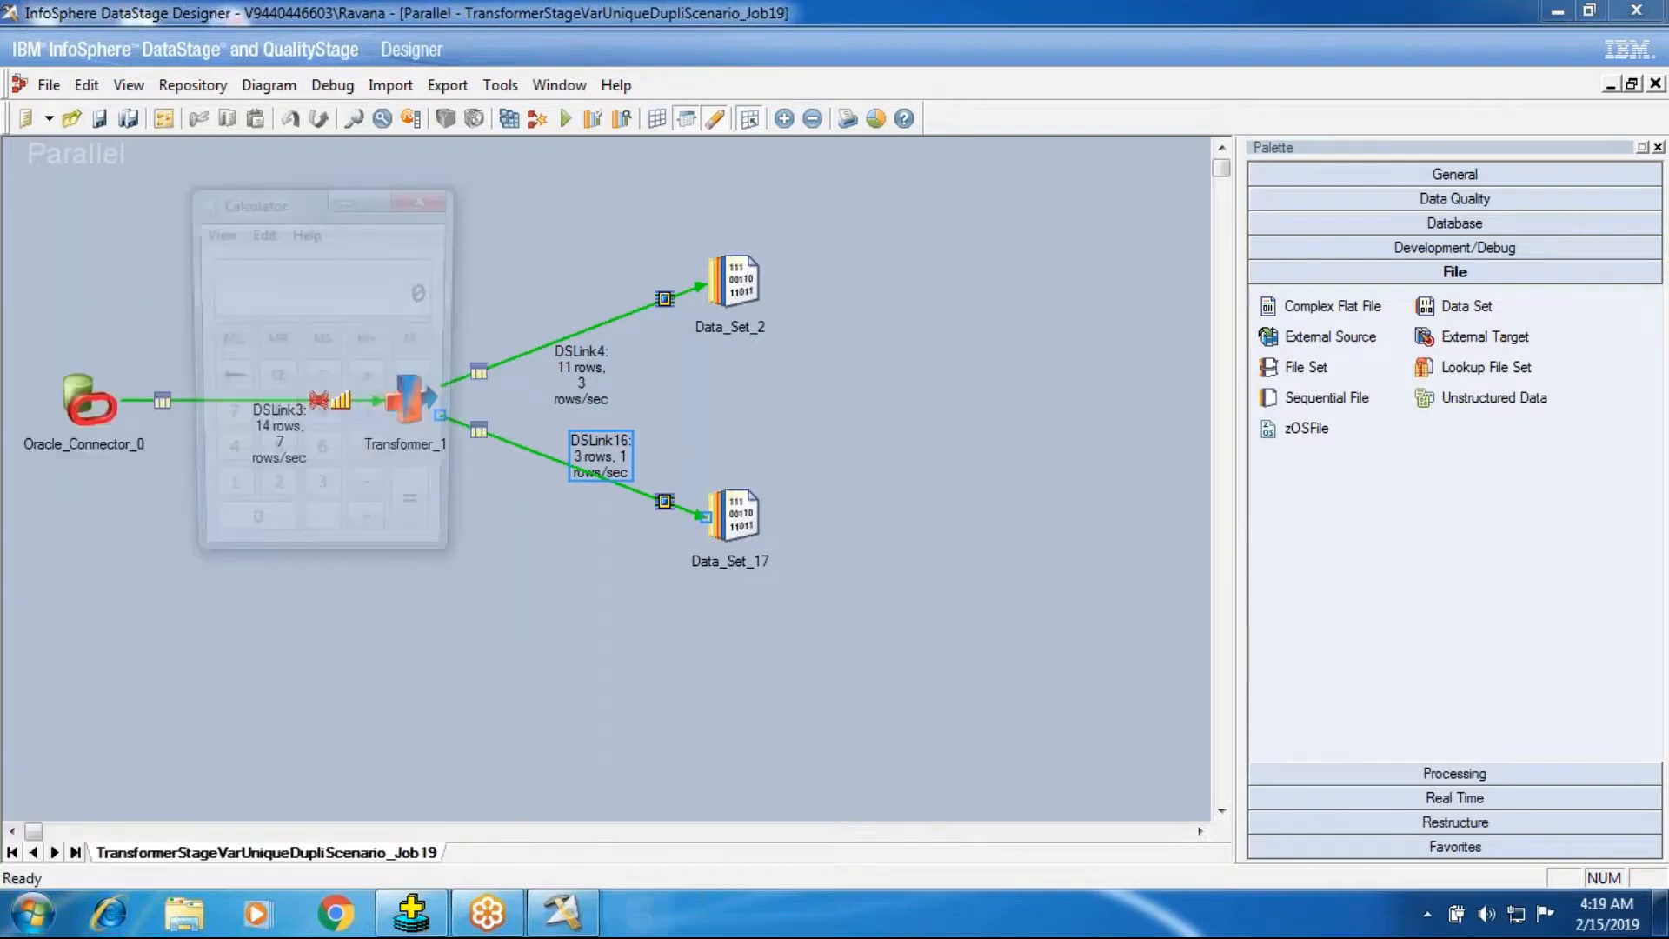
click(440, 205)
click(33, 914)
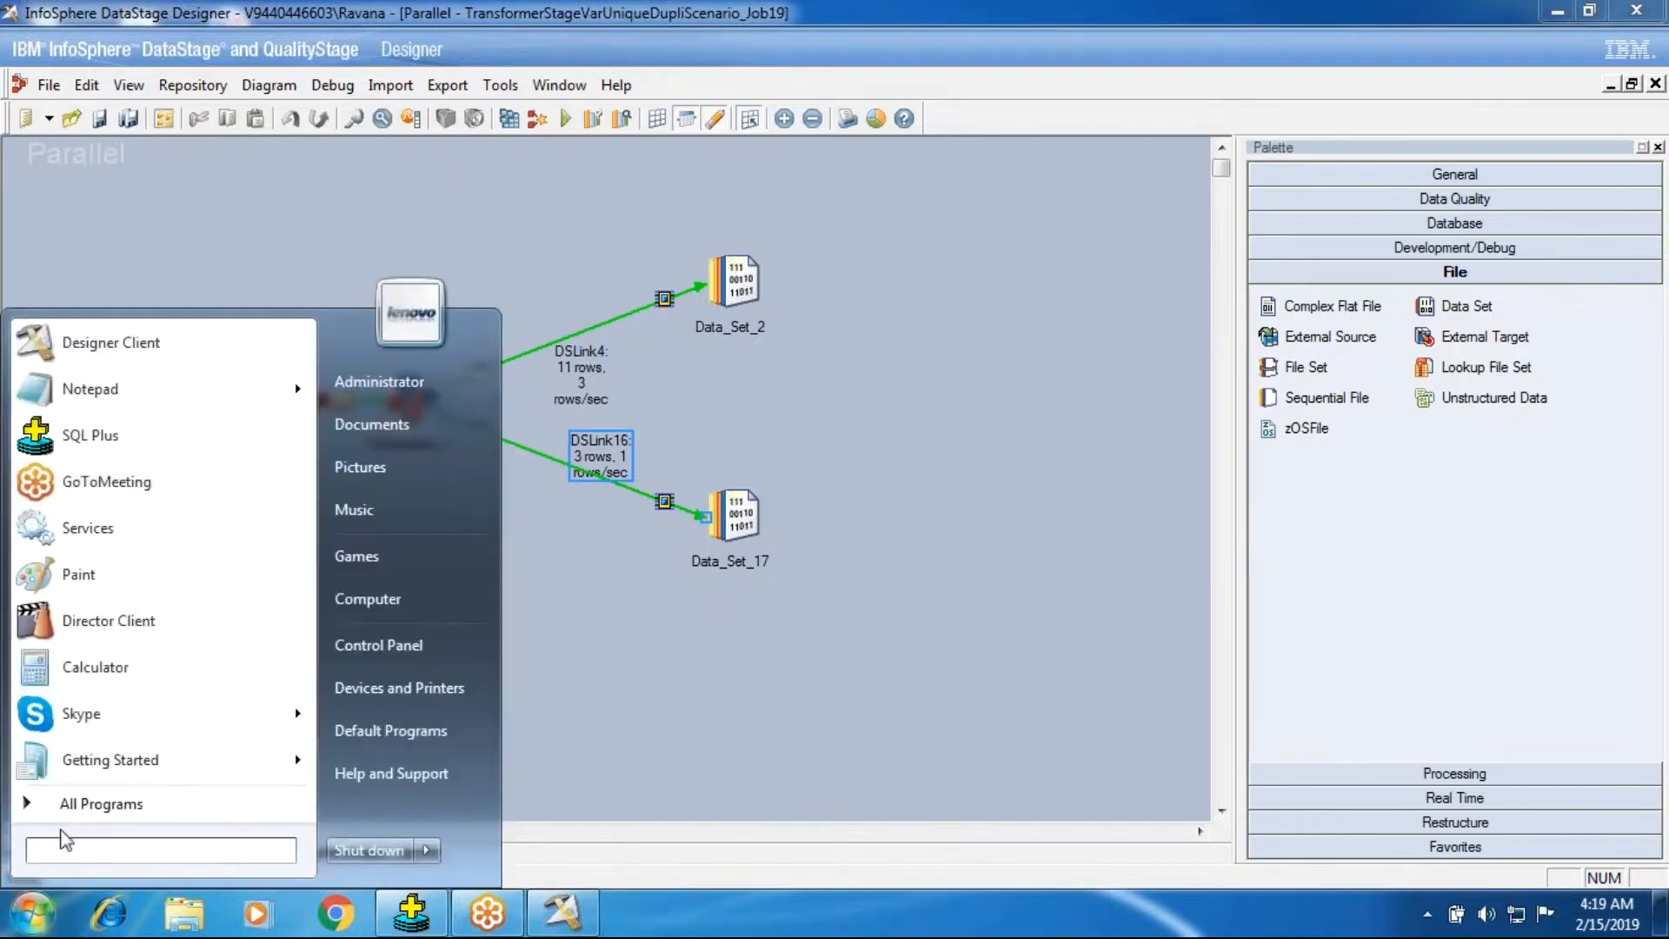
click(33, 804)
click(33, 808)
click(716, 623)
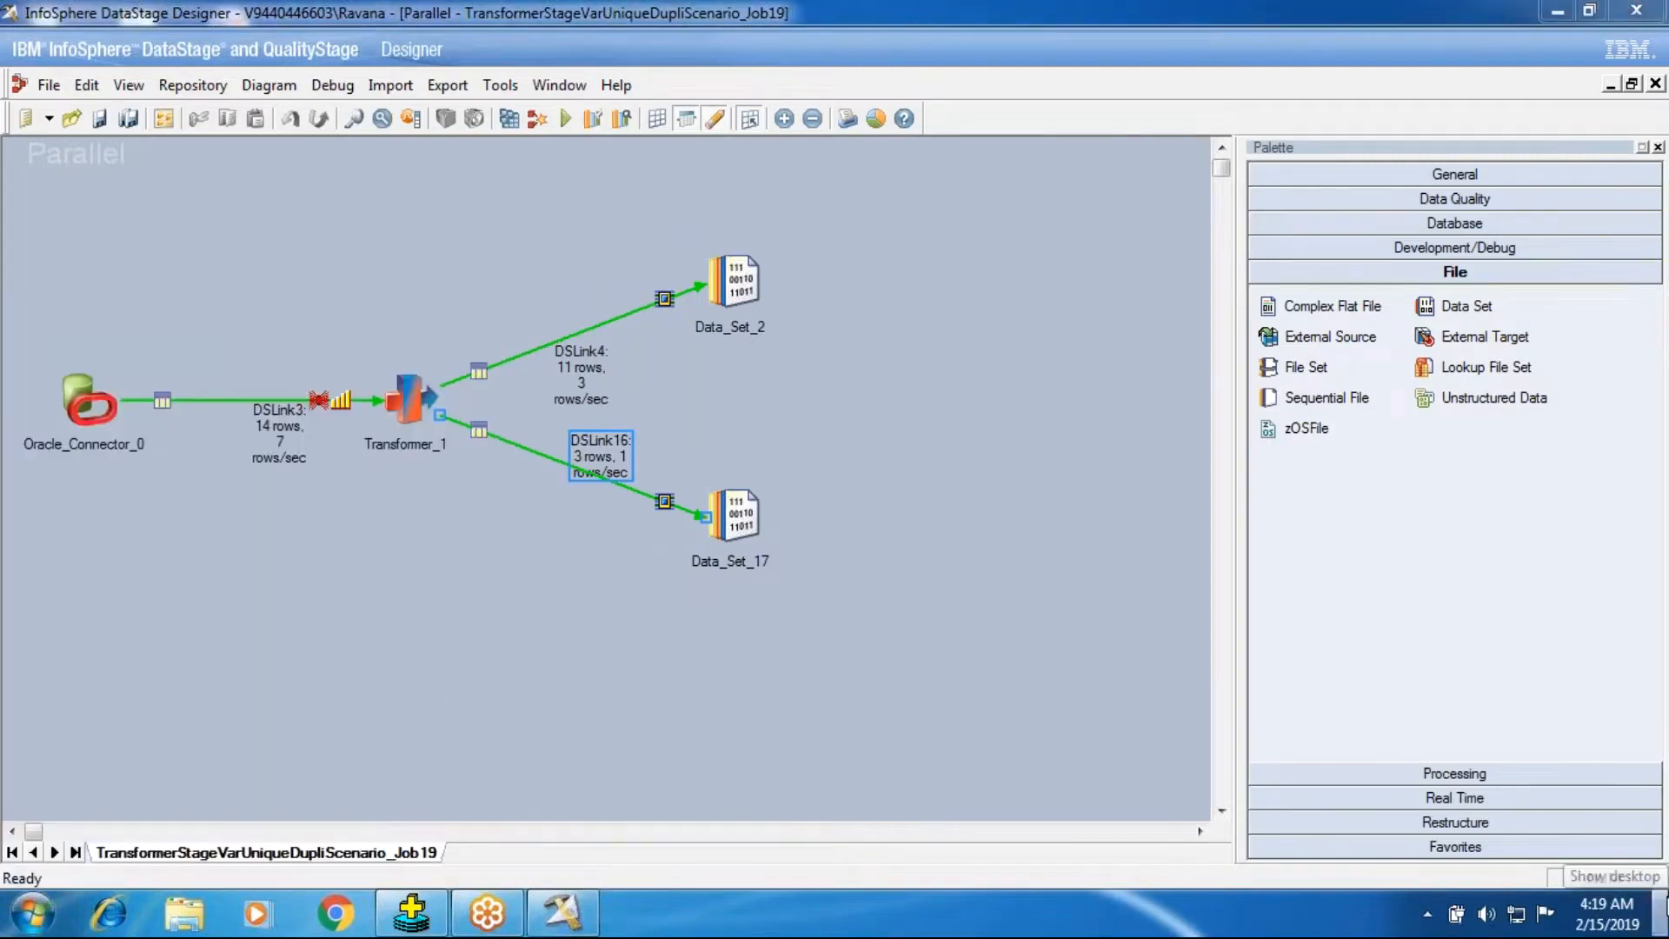
Open RemoveDuplicateOperator.txt from the desktop and clear all of its contents.
click(1661, 913)
double_click(233, 380)
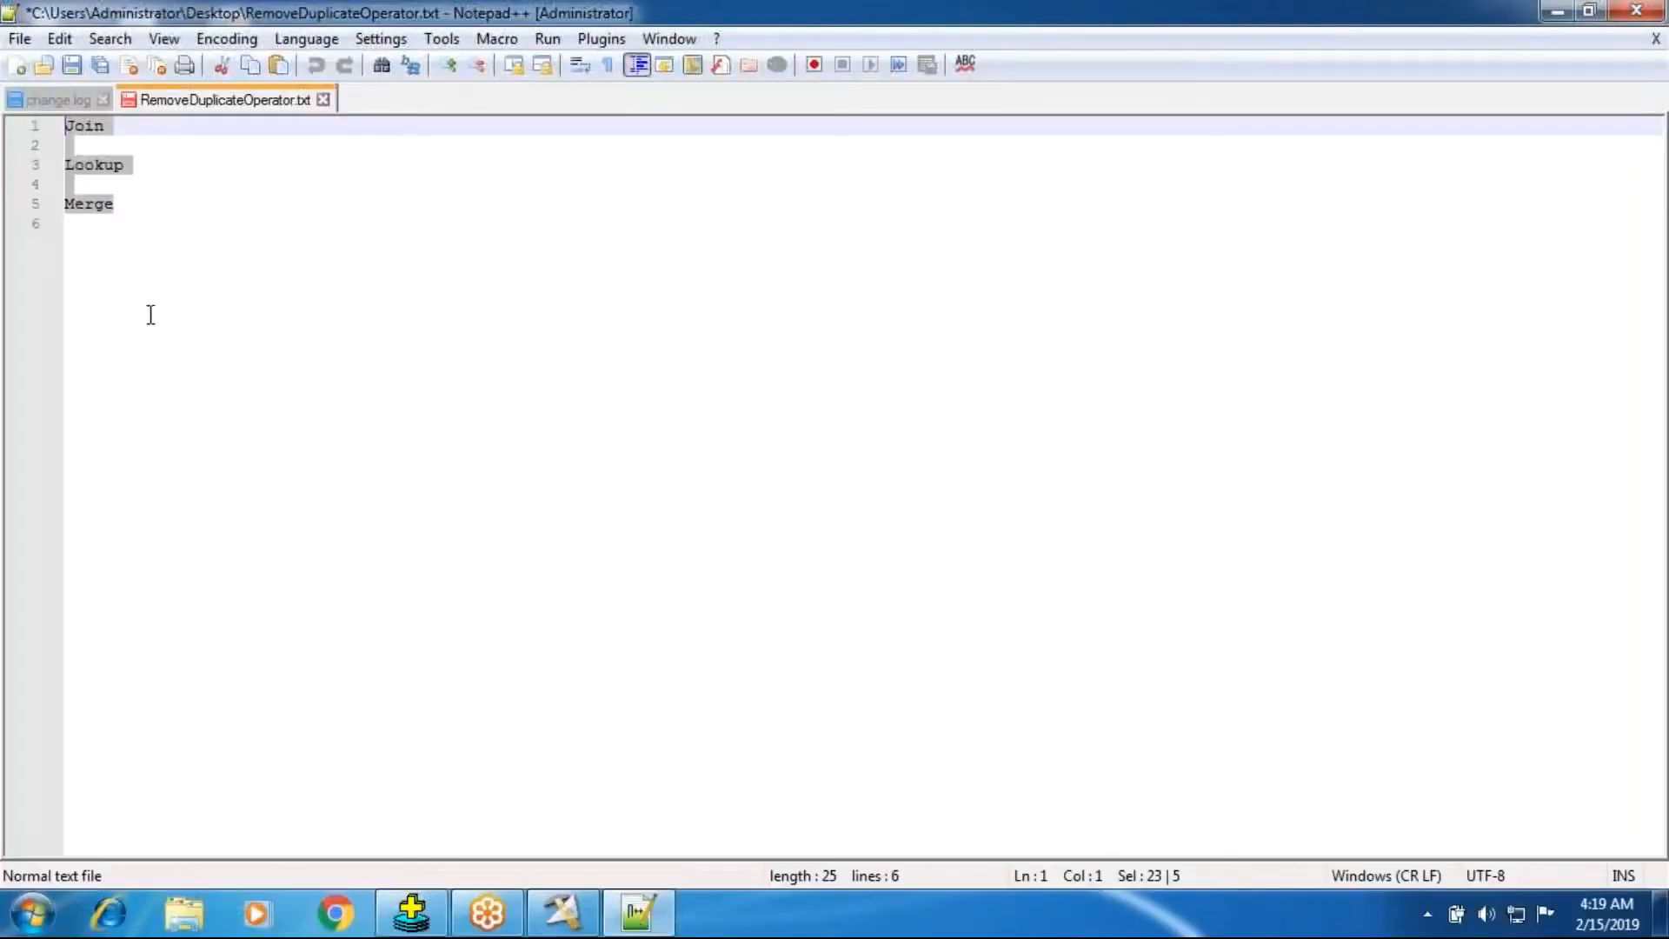
key(ctrl+End)
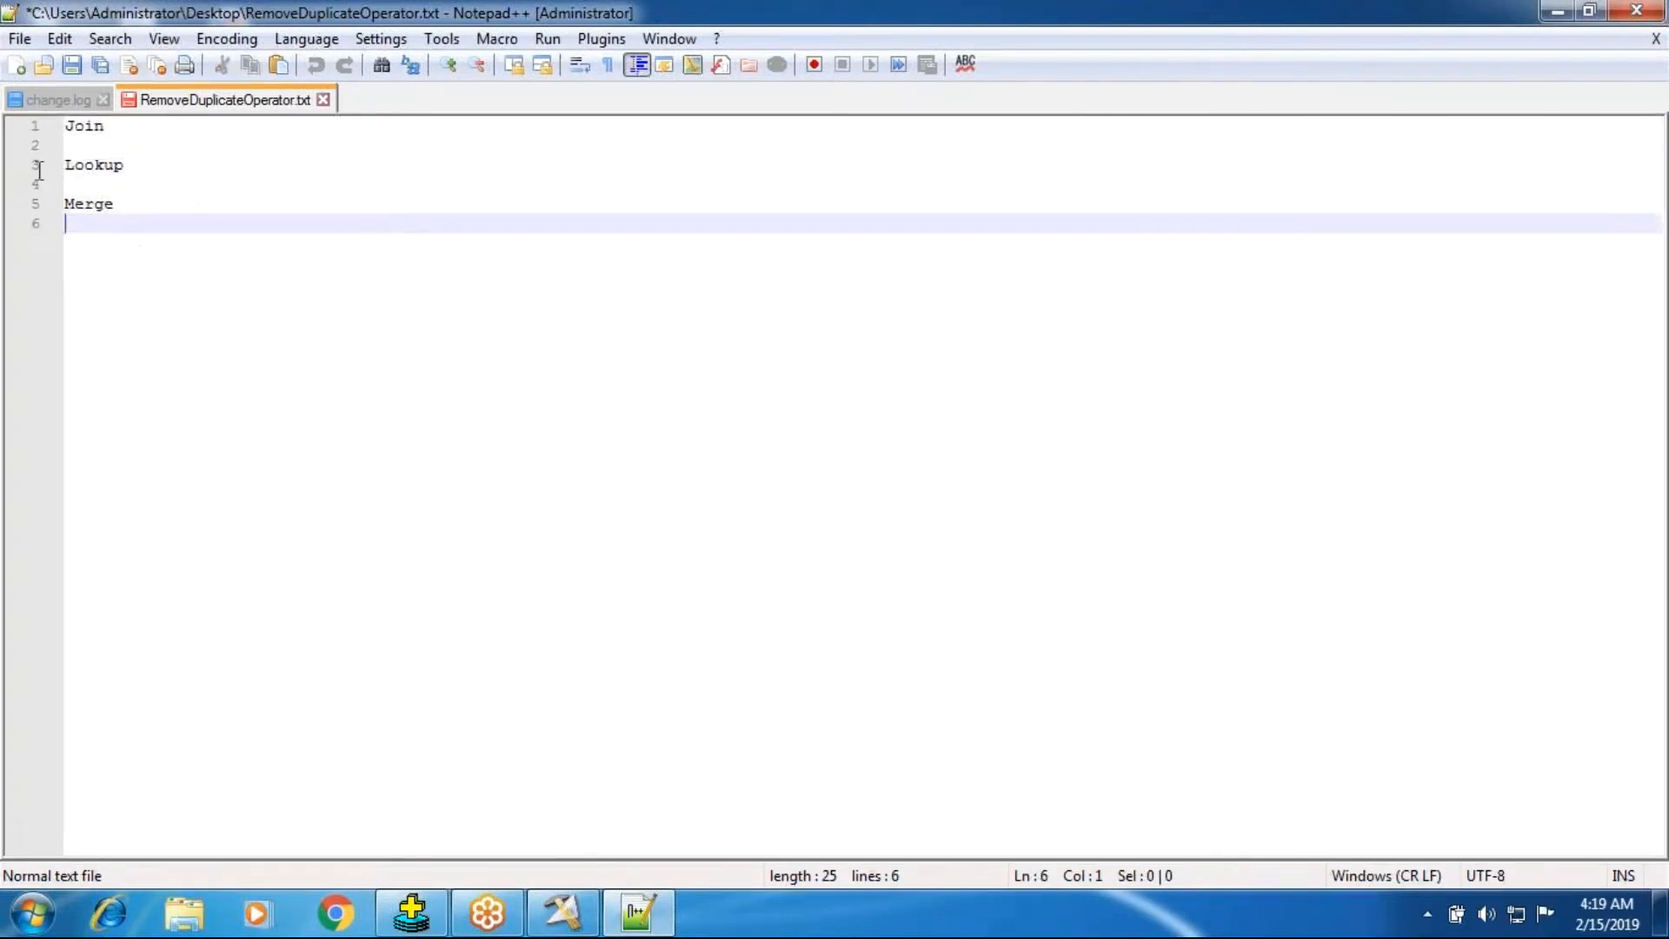
key(ctrl+a)
key(Delete)
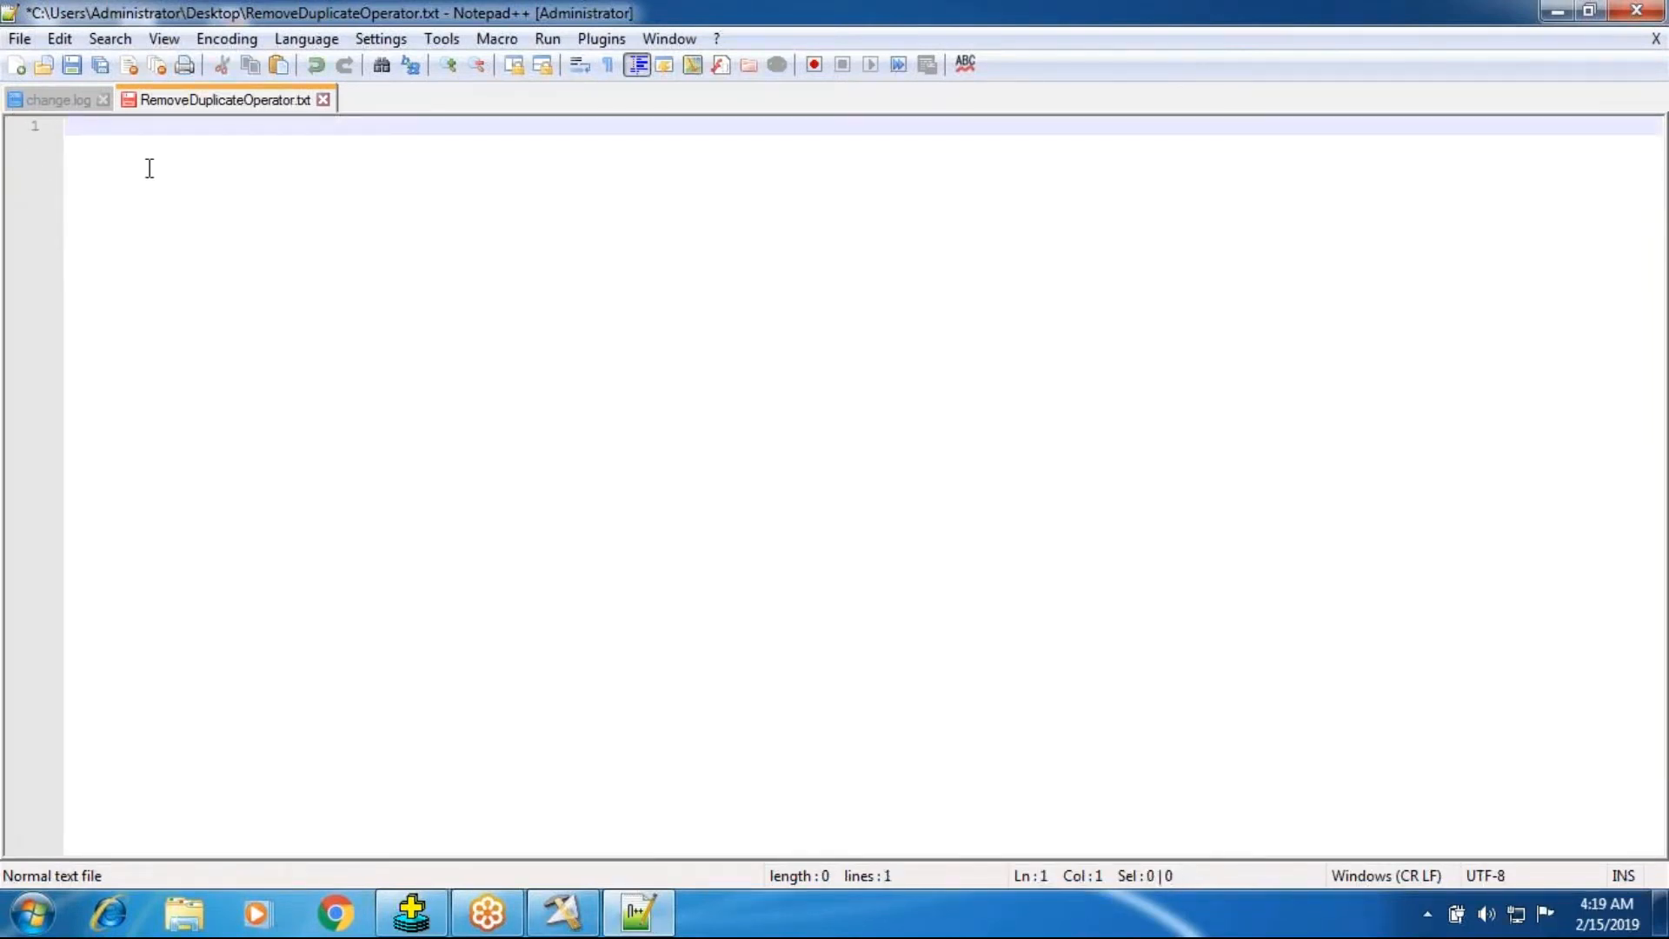
Copy the DEPTNO column from the SQL*Plus emp query output into the text file and remove the repeated header lines.
click(411, 913)
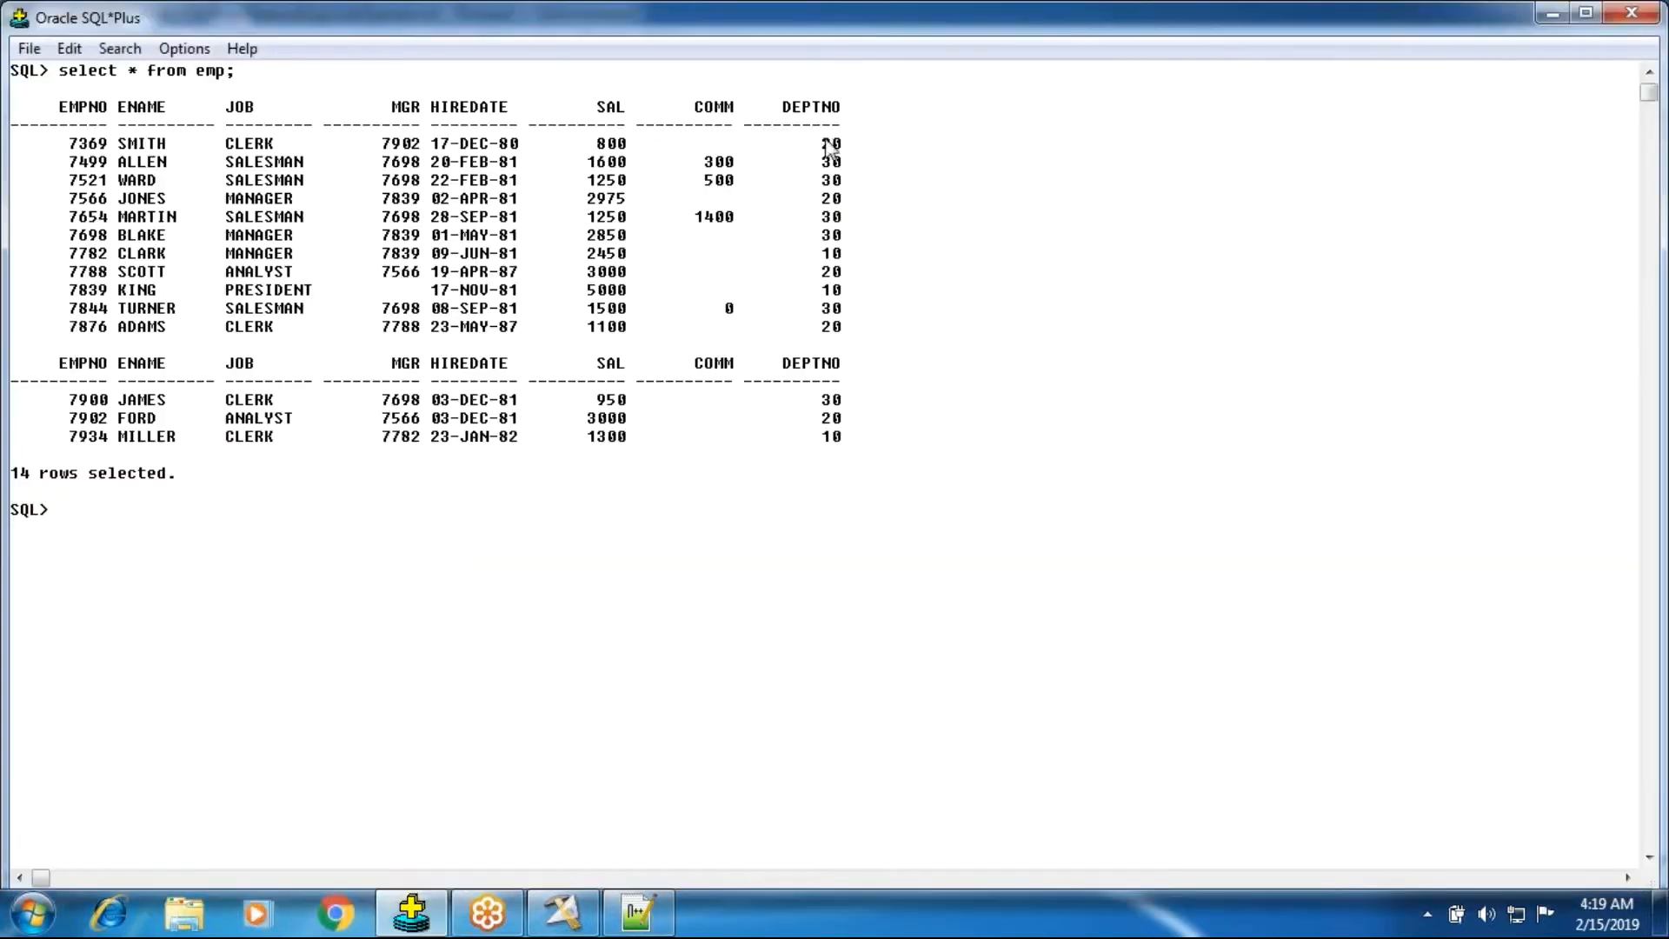
drag(822, 137, 859, 446)
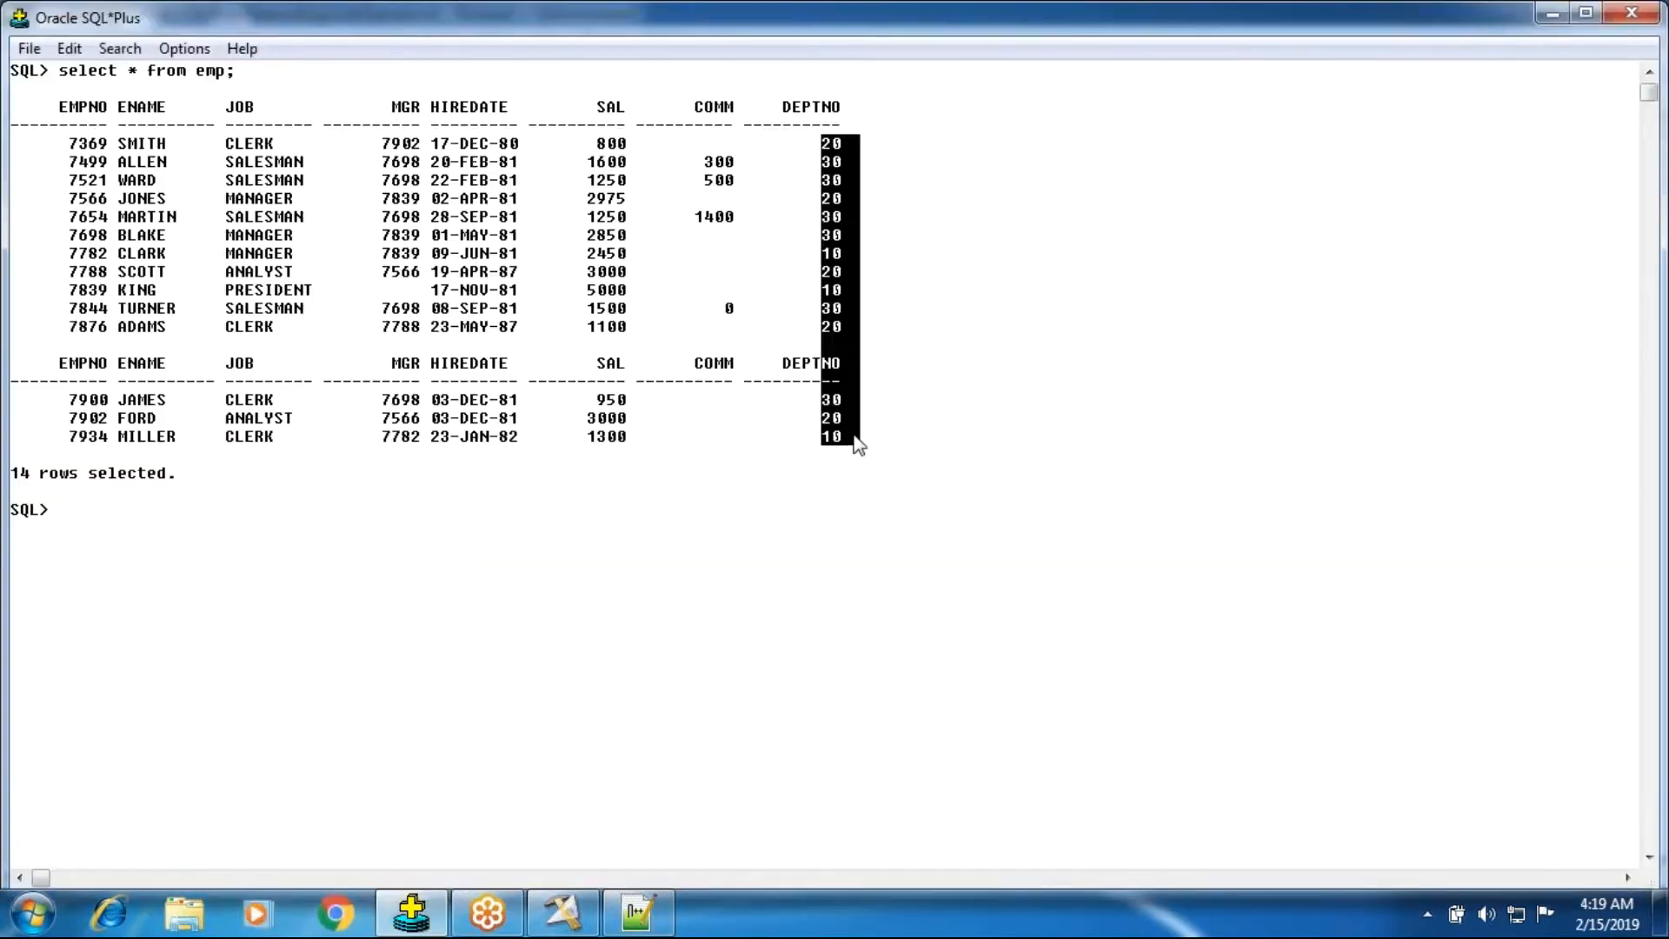
key(ctrl+c)
click(637, 913)
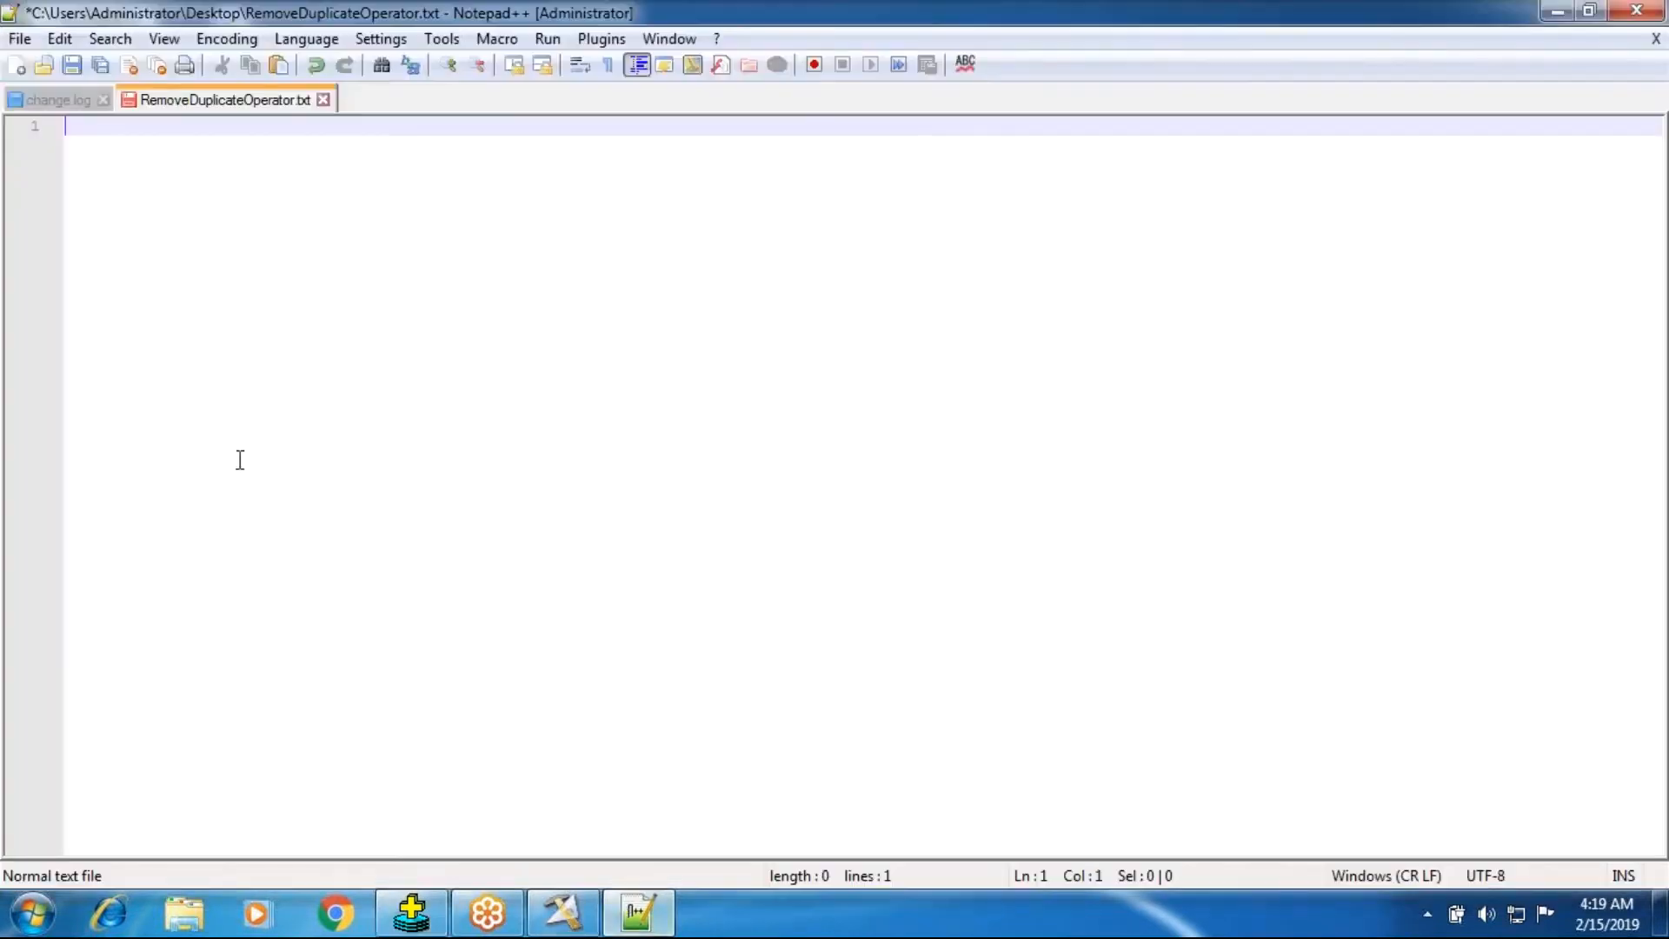
key(ctrl+v)
drag(93, 377, 48, 336)
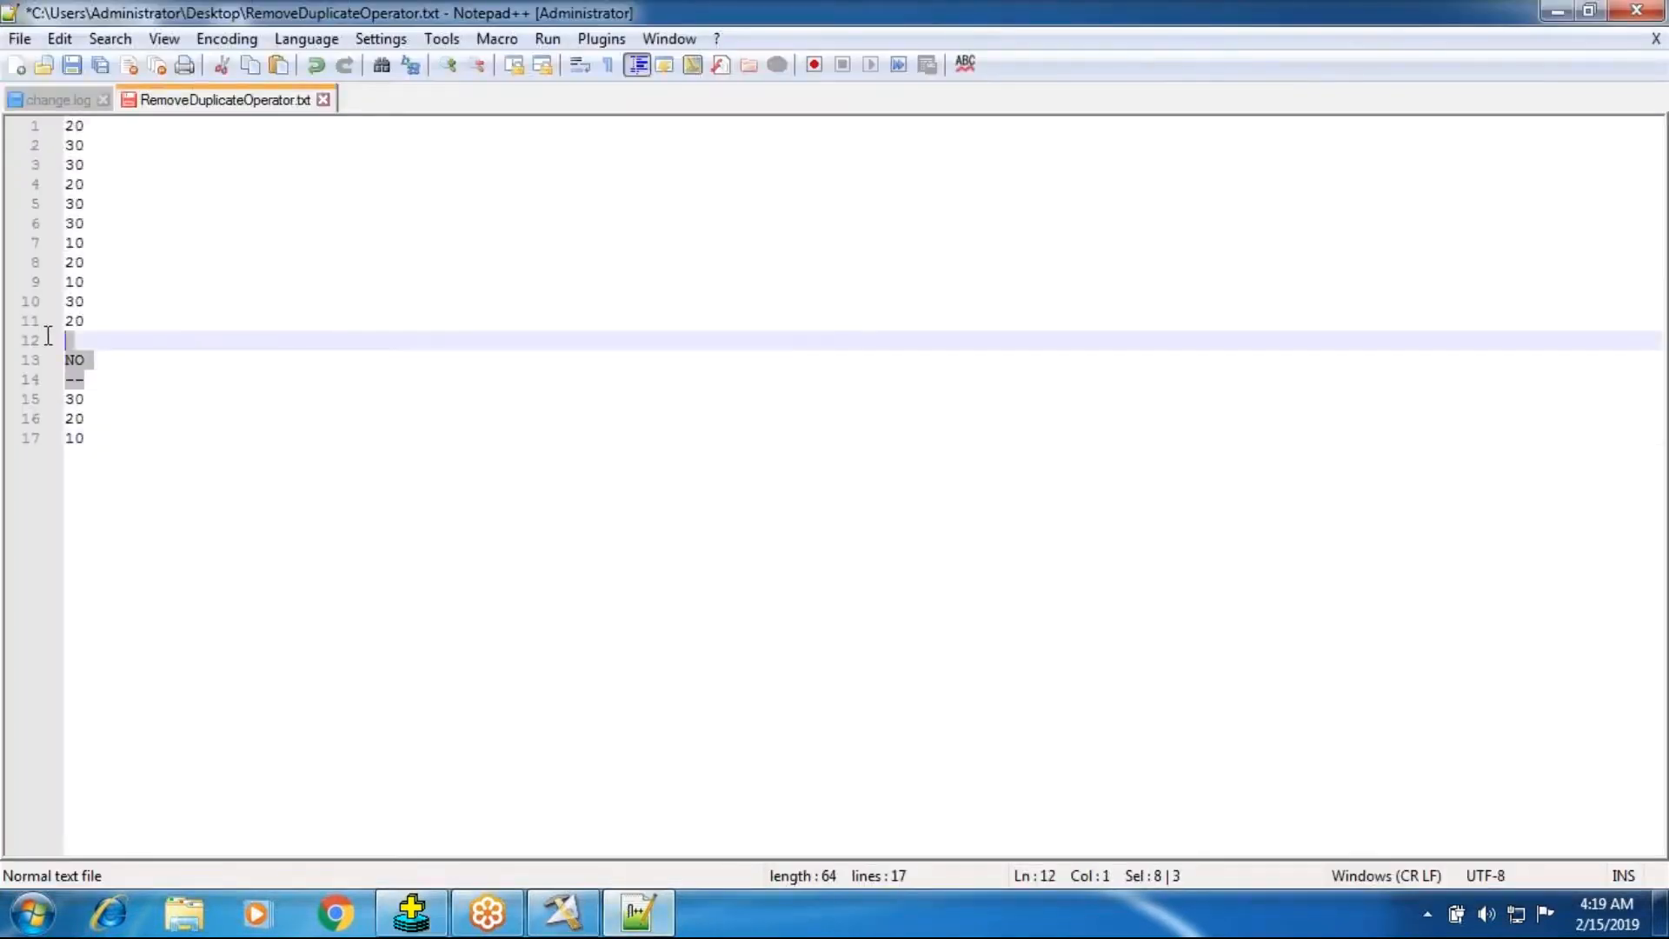
key(Delete)
key(Delete)
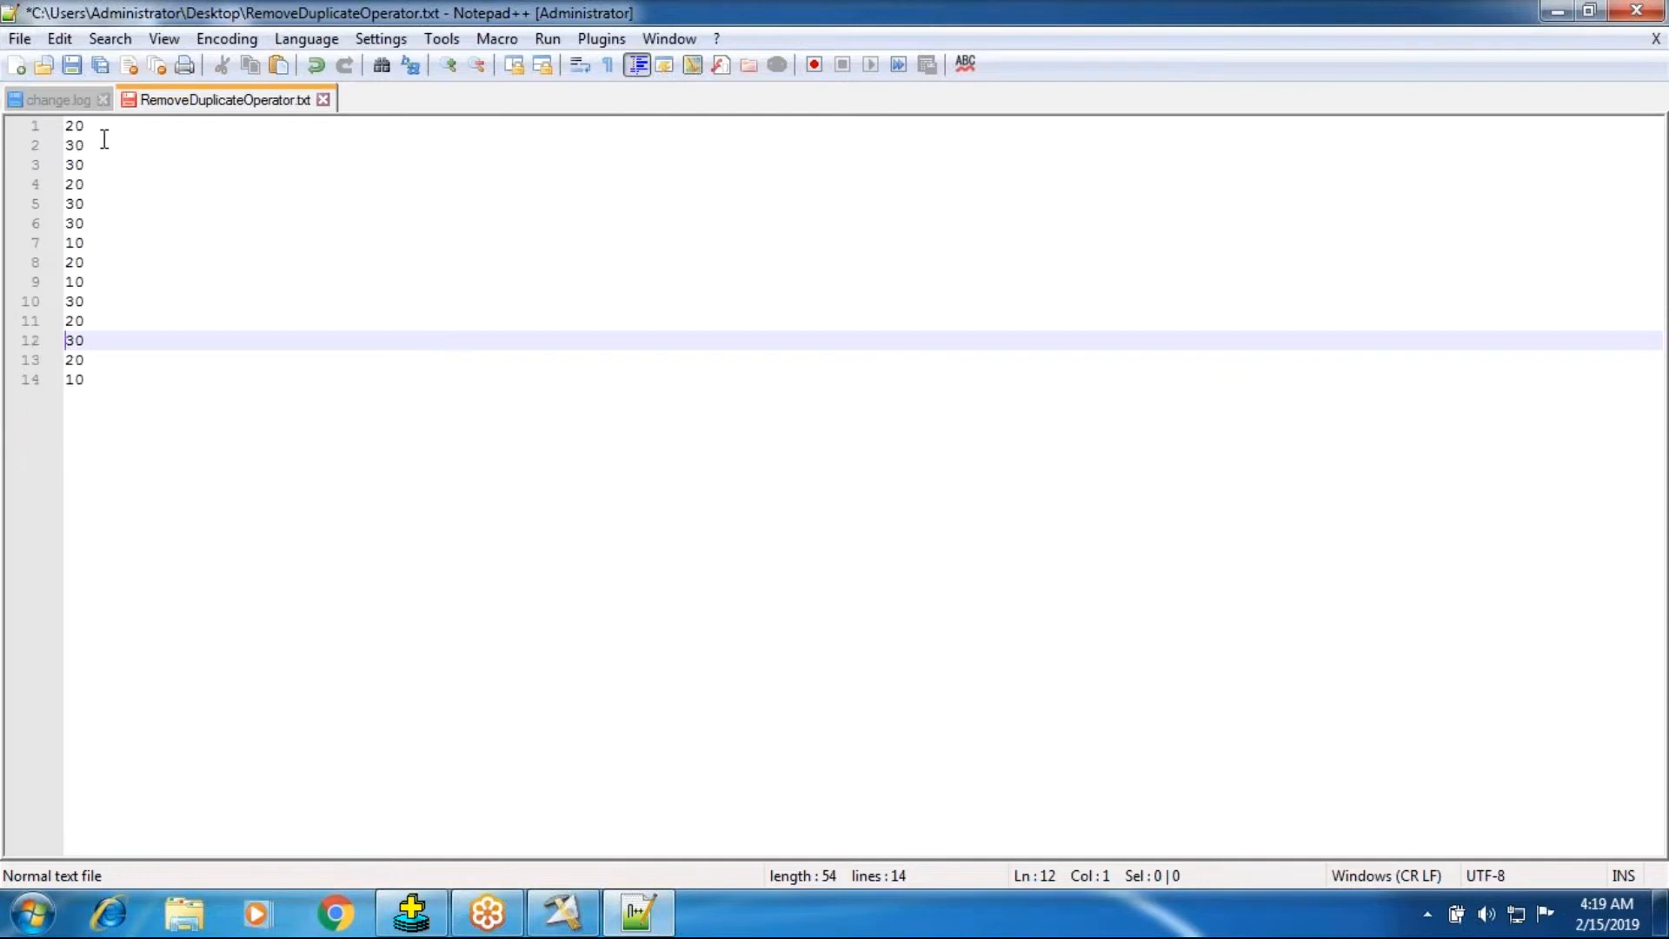
Add the label SvDept beside the first department number in the text file.
click(563, 912)
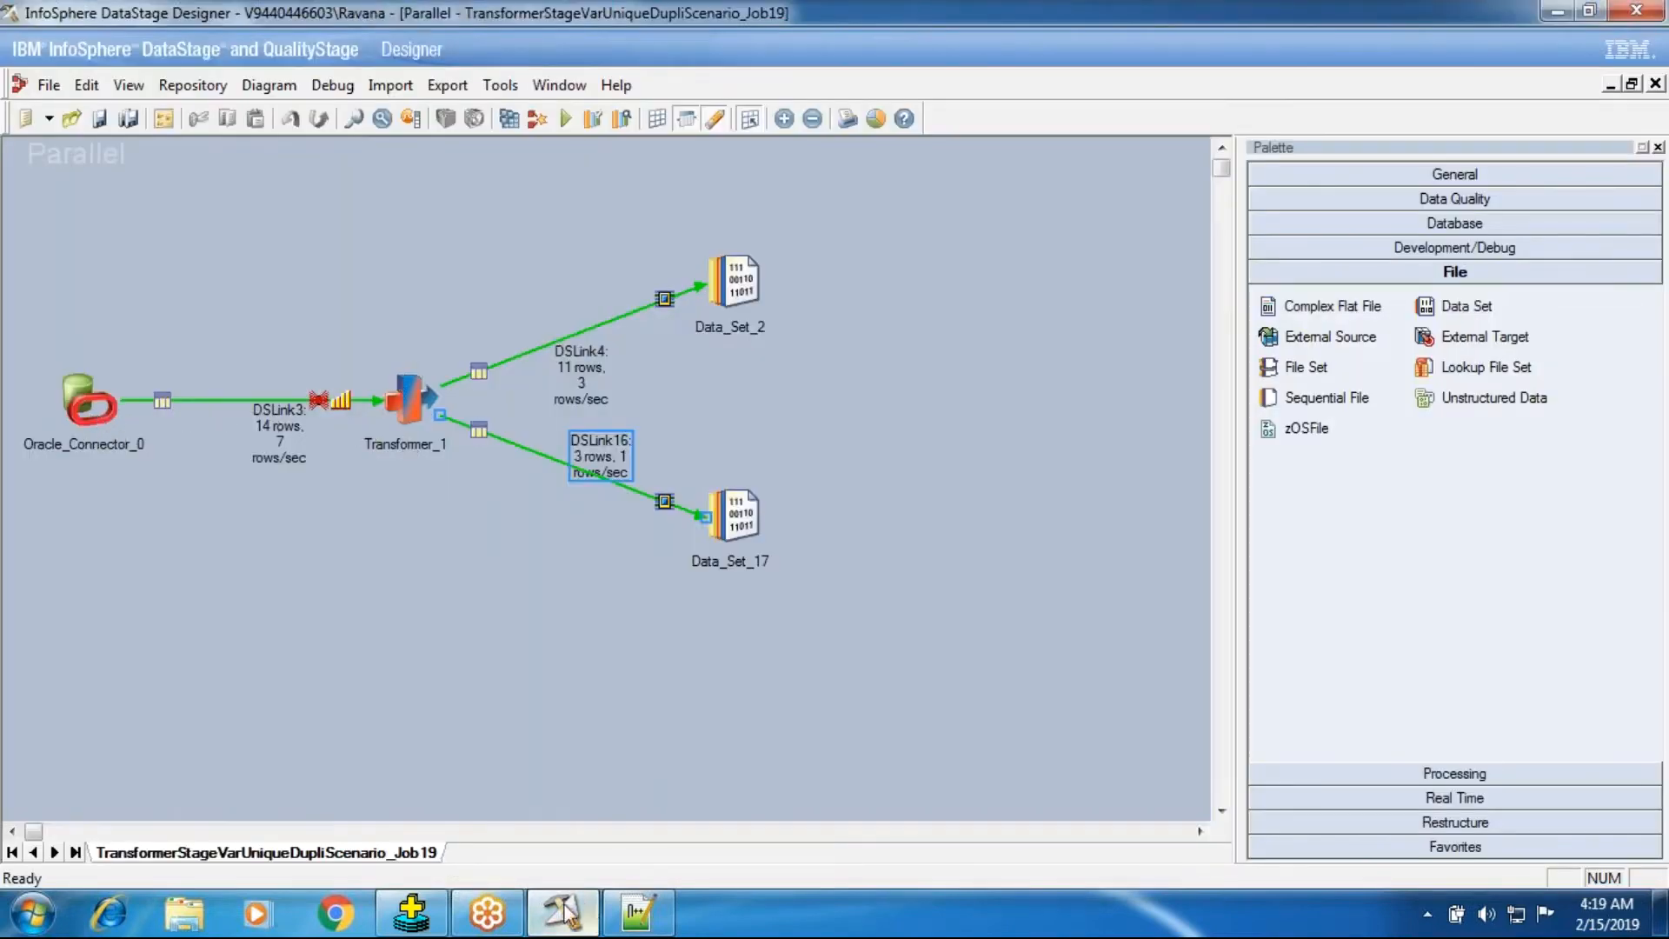
click(411, 913)
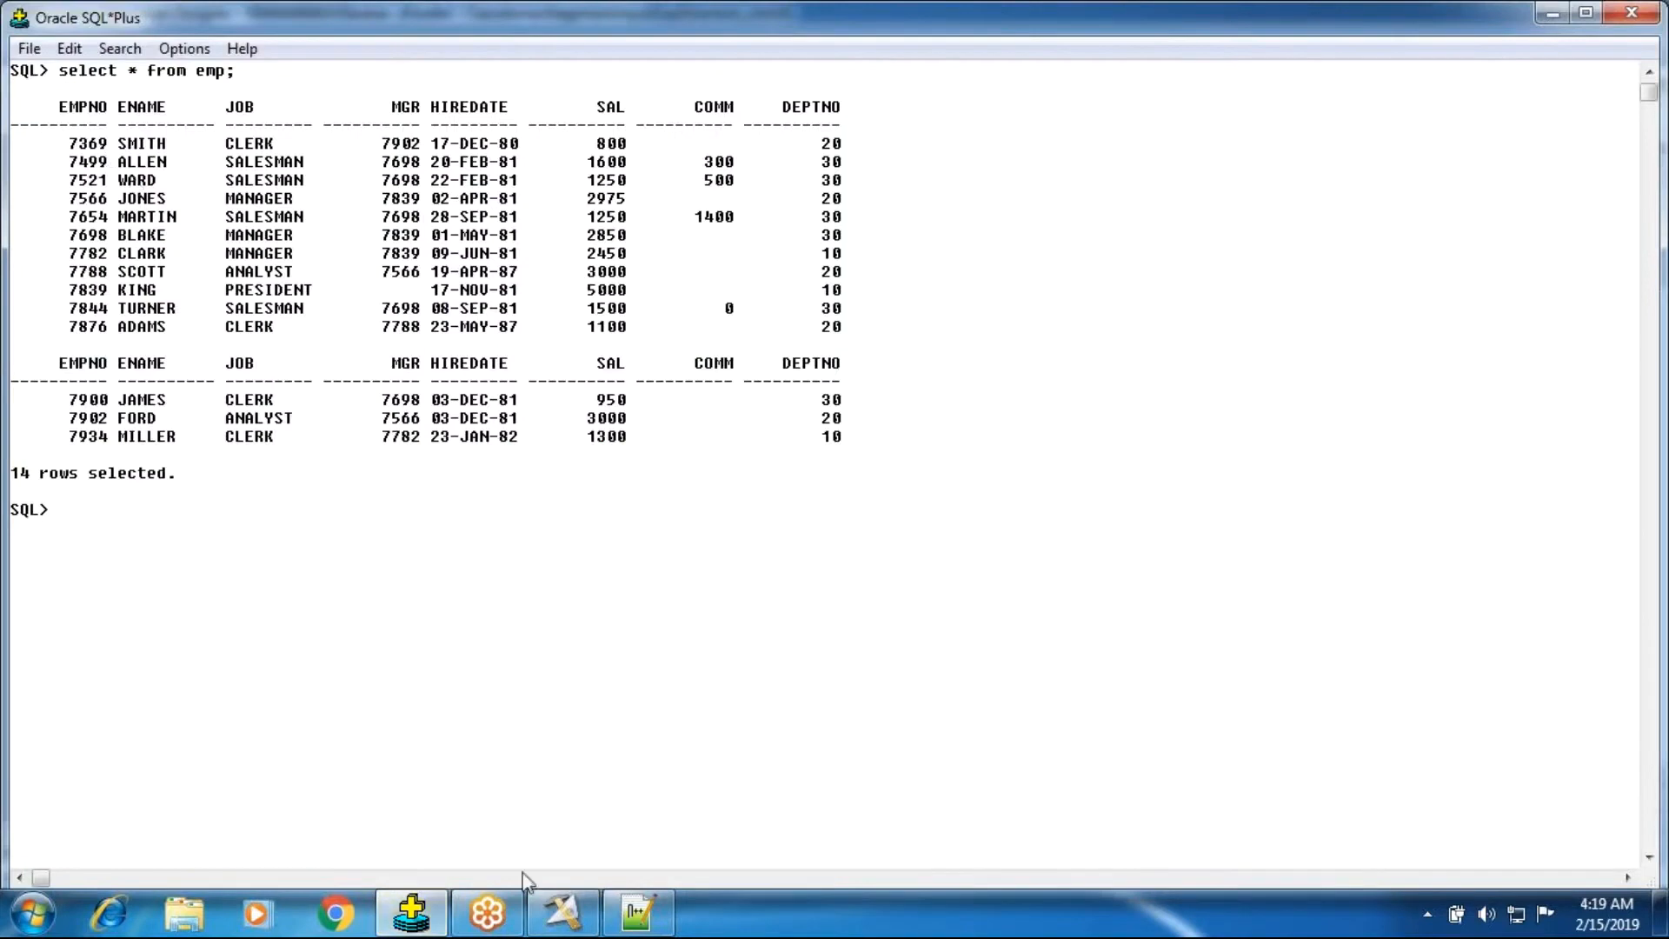
click(638, 913)
click(90, 128)
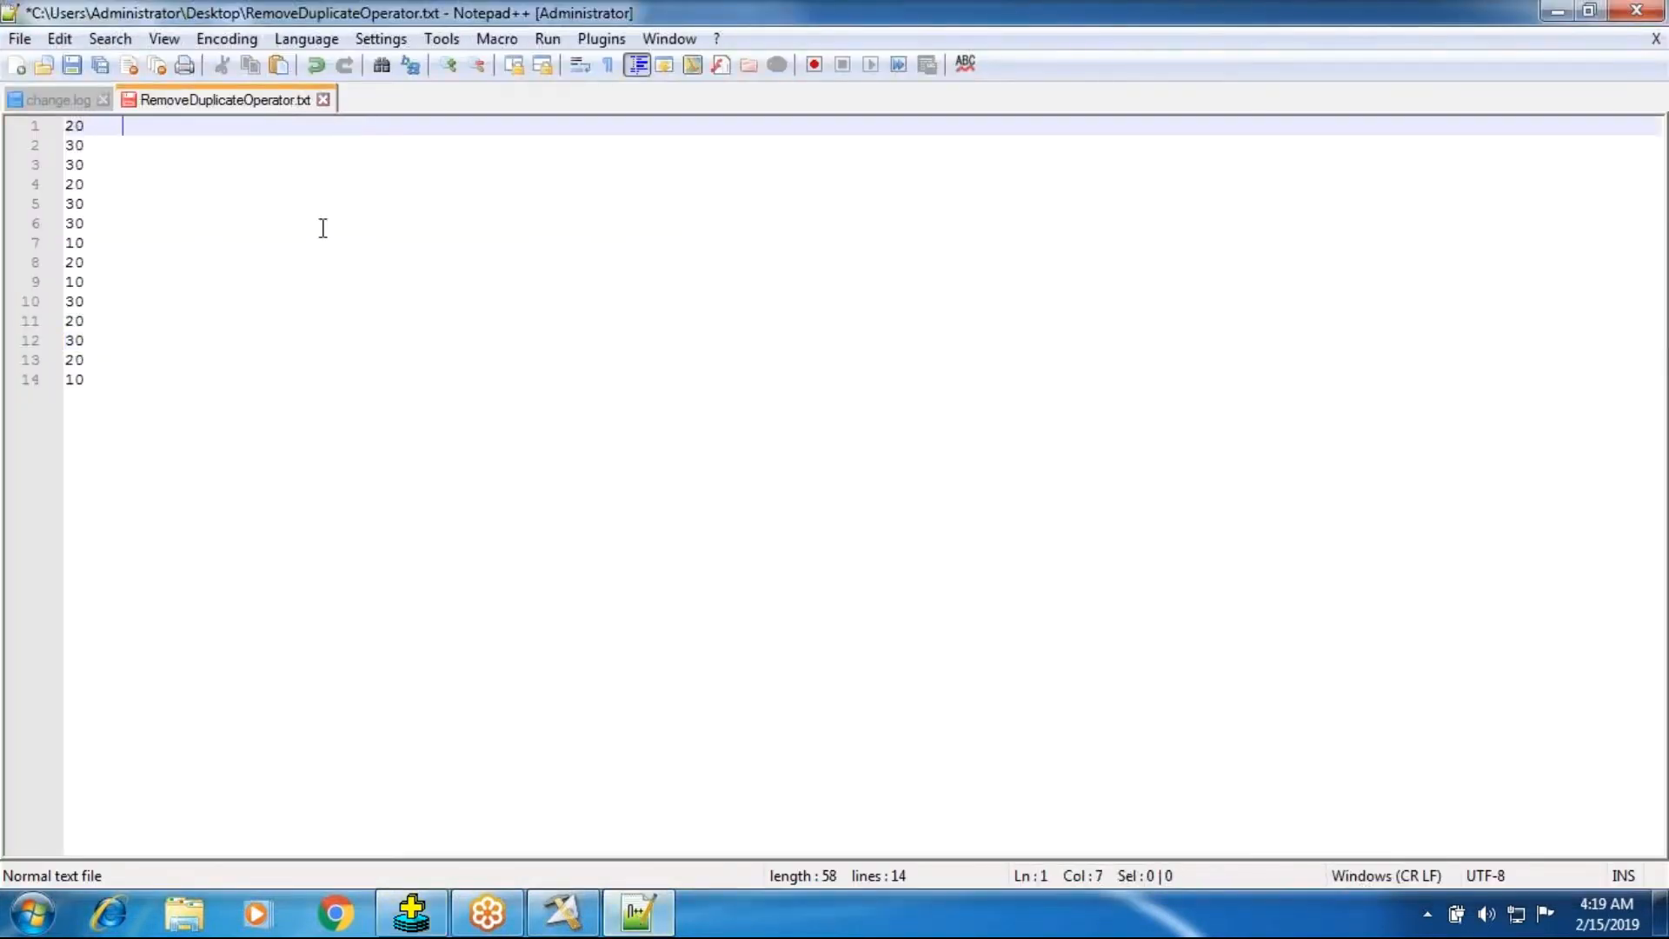
text(SvDept)
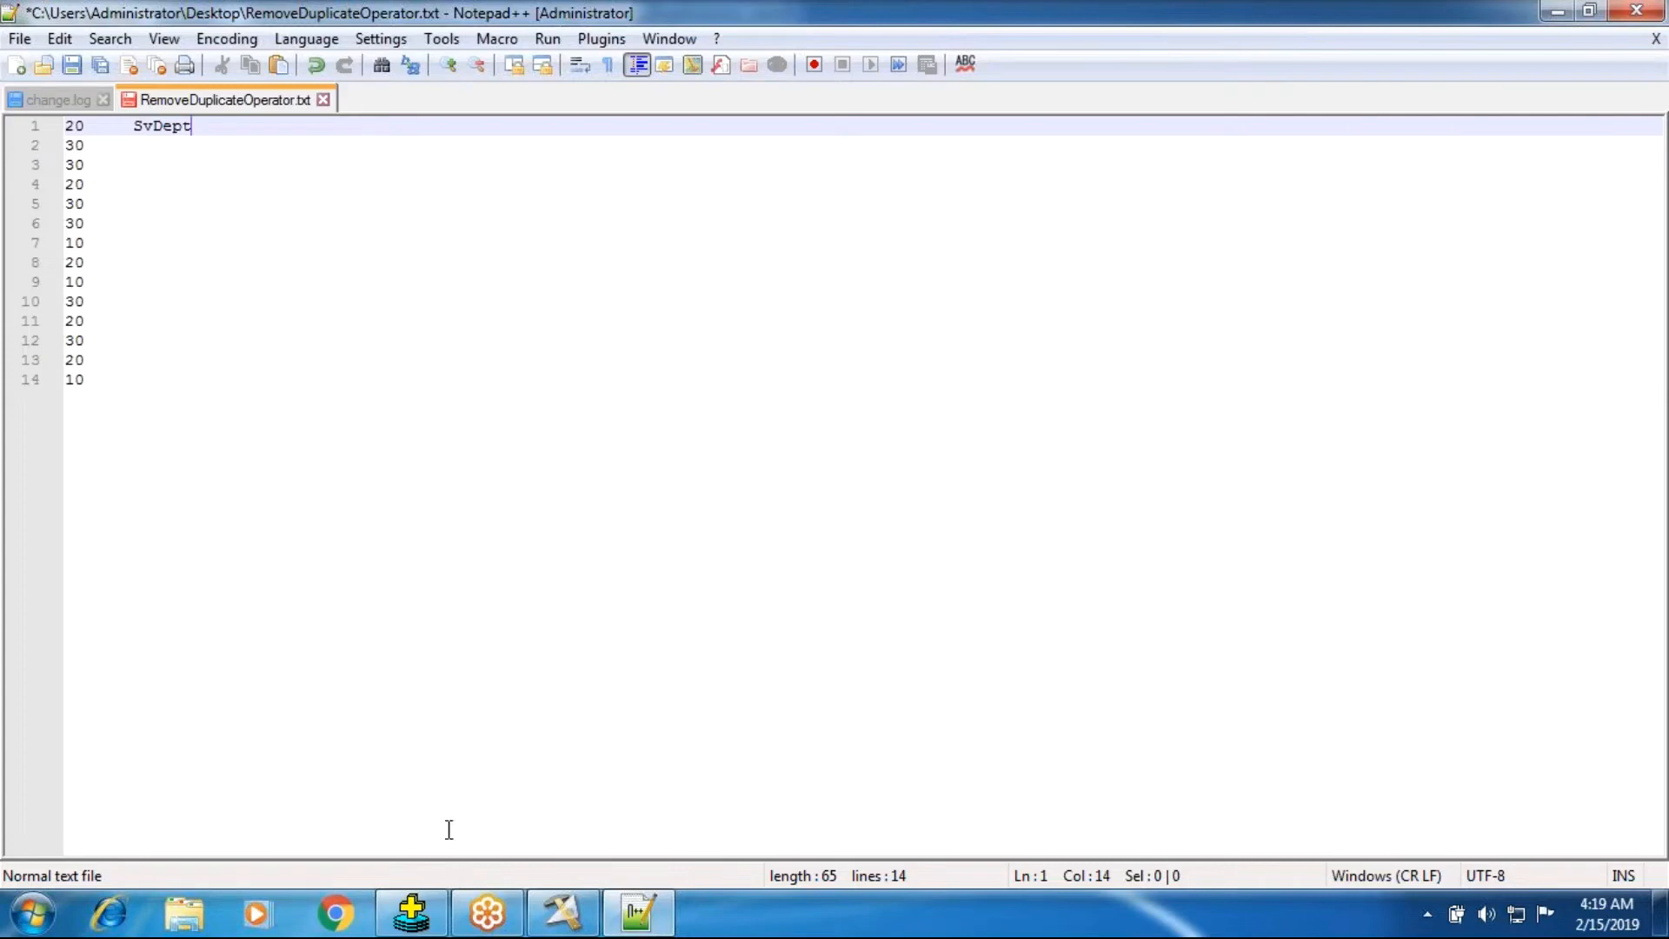
Open the Transformer_1 stage editor in the job.
click(563, 913)
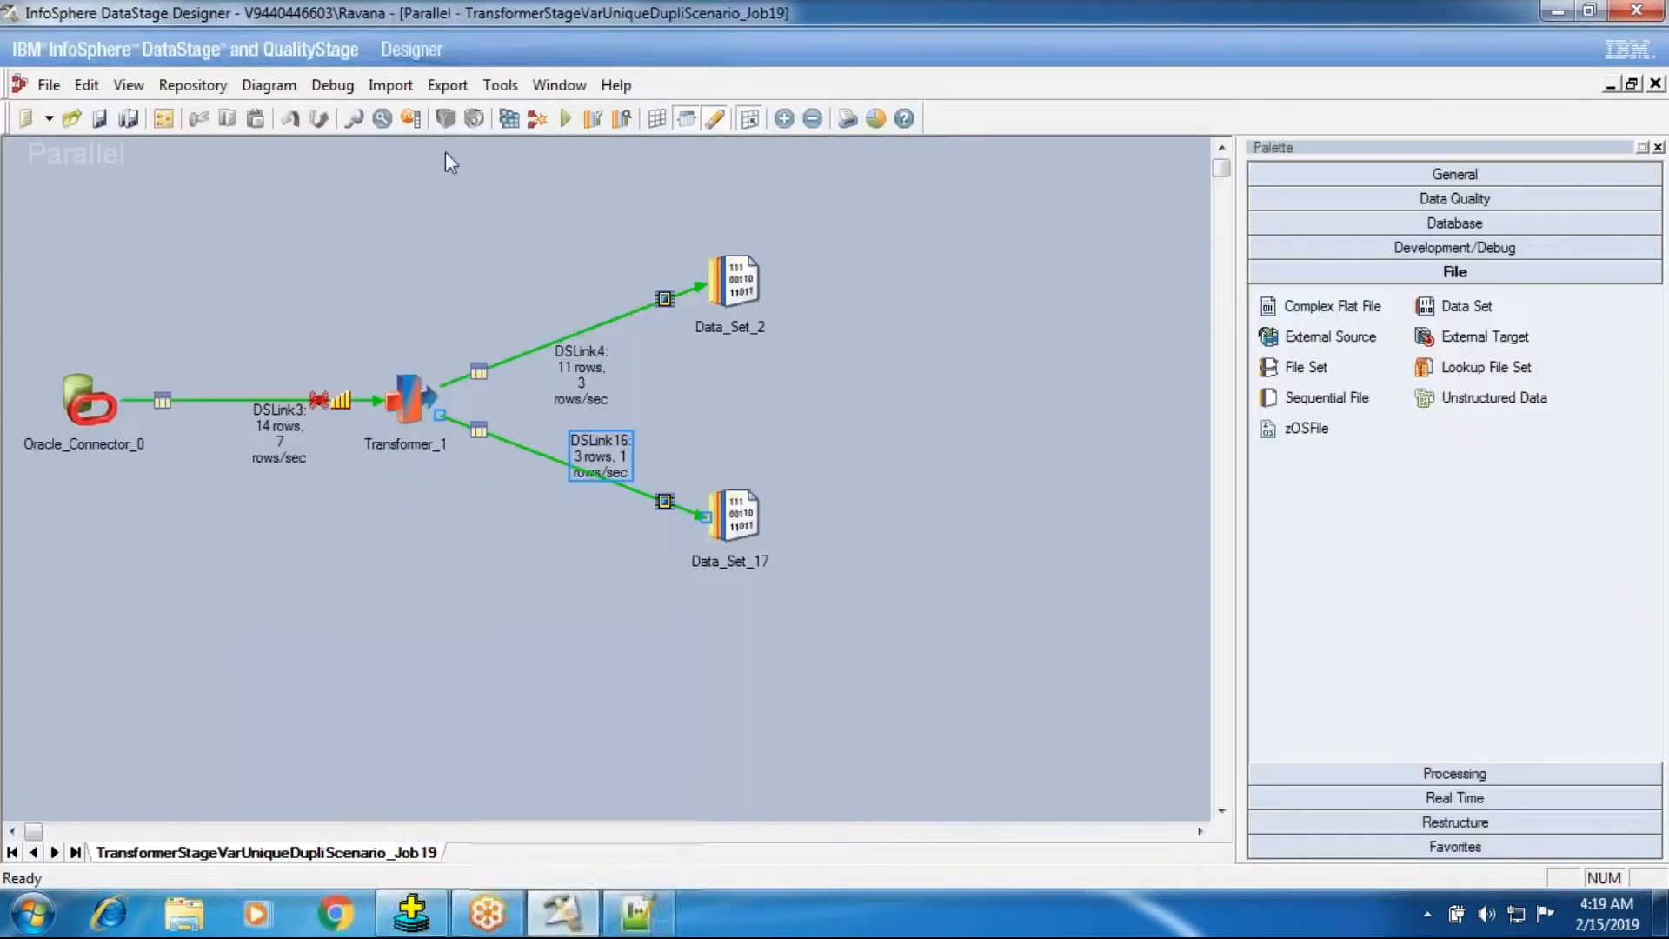
double_click(407, 397)
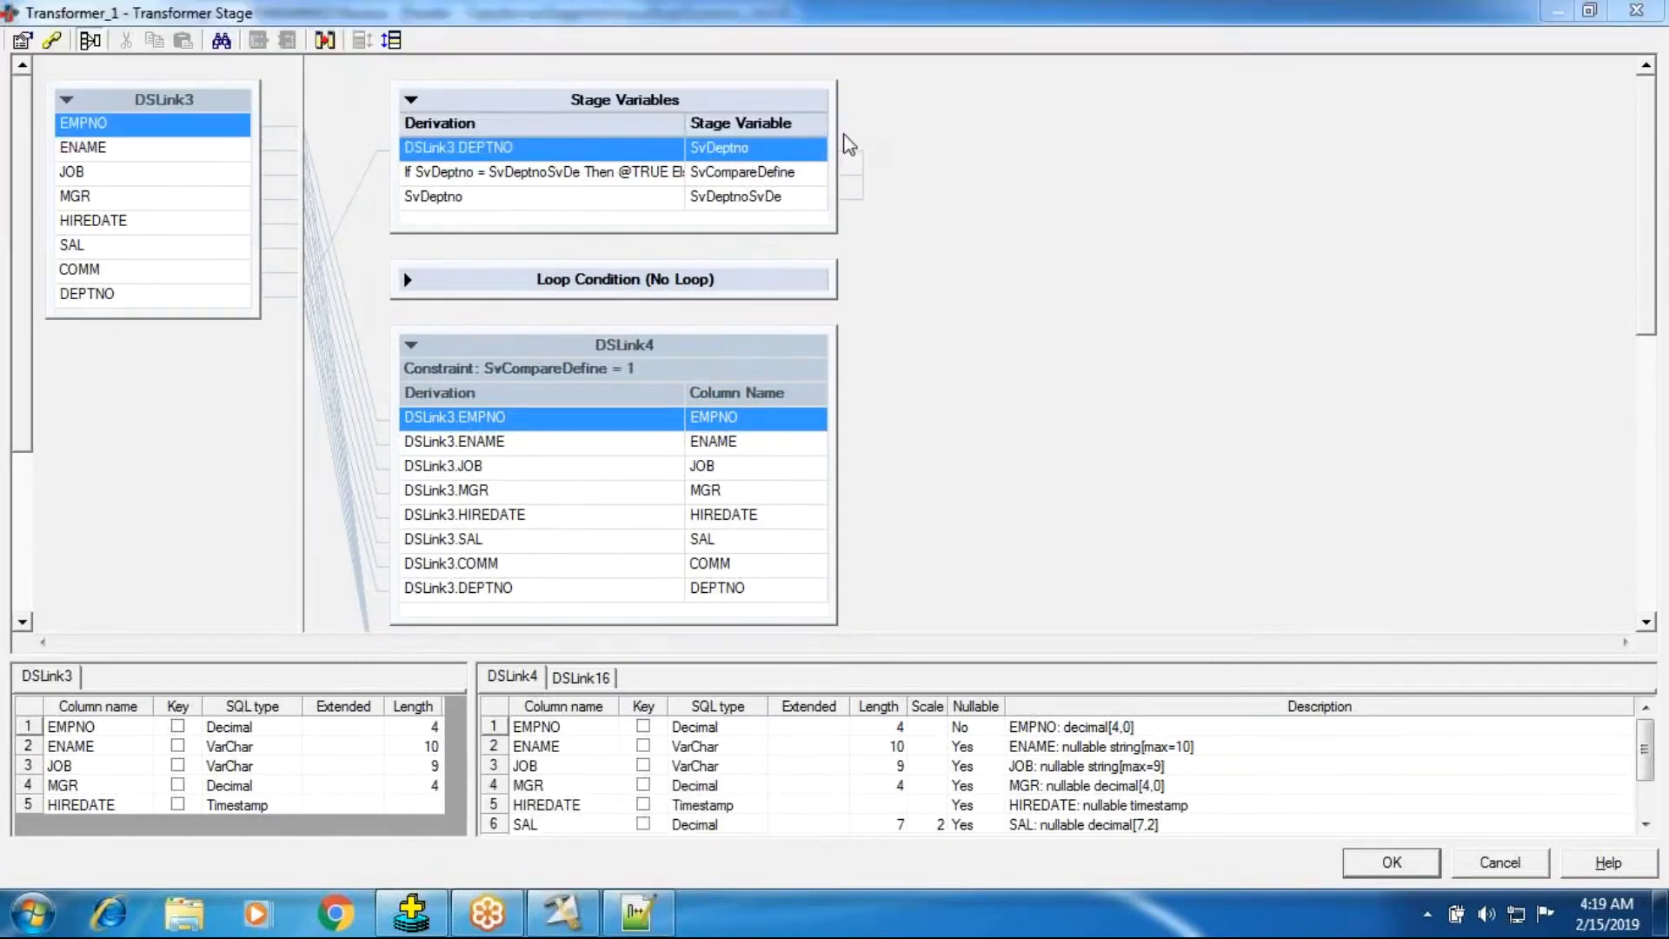
Examine the stage variable derivations and the DSLink4 constraint in the transformer.
mouse_move(840, 156)
mouse_down()
mouse_move(889, 170)
mouse_move(906, 134)
mouse_up()
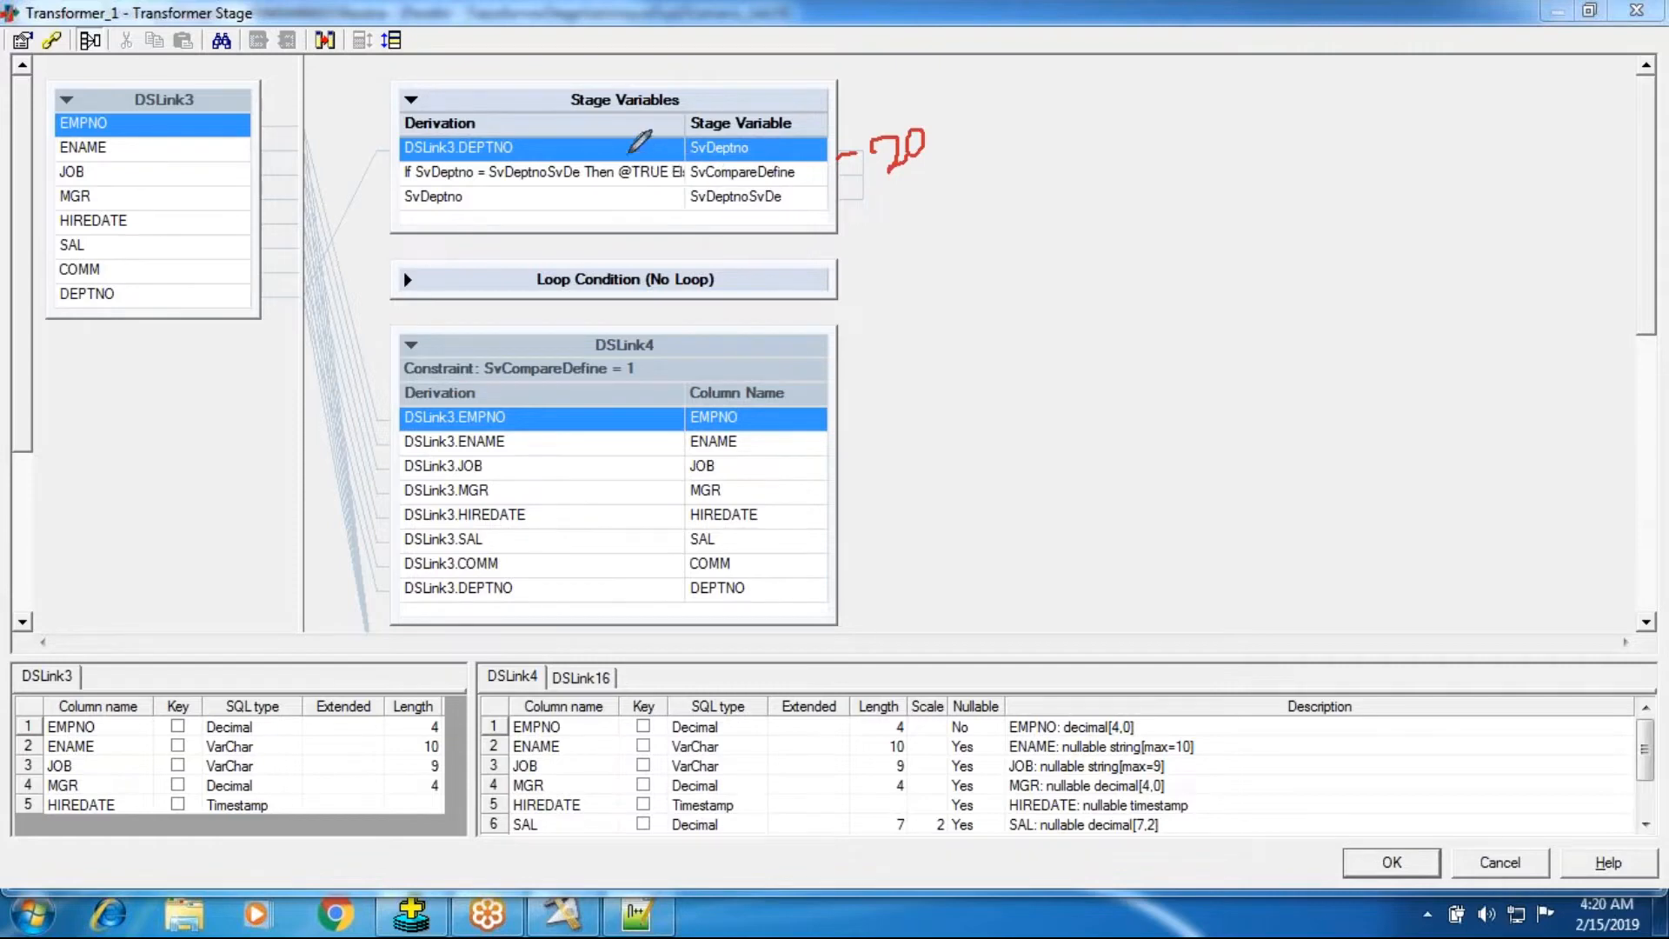
drag(557, 113, 680, 106)
drag(383, 148, 461, 116)
drag(391, 173, 459, 145)
drag(385, 203, 418, 205)
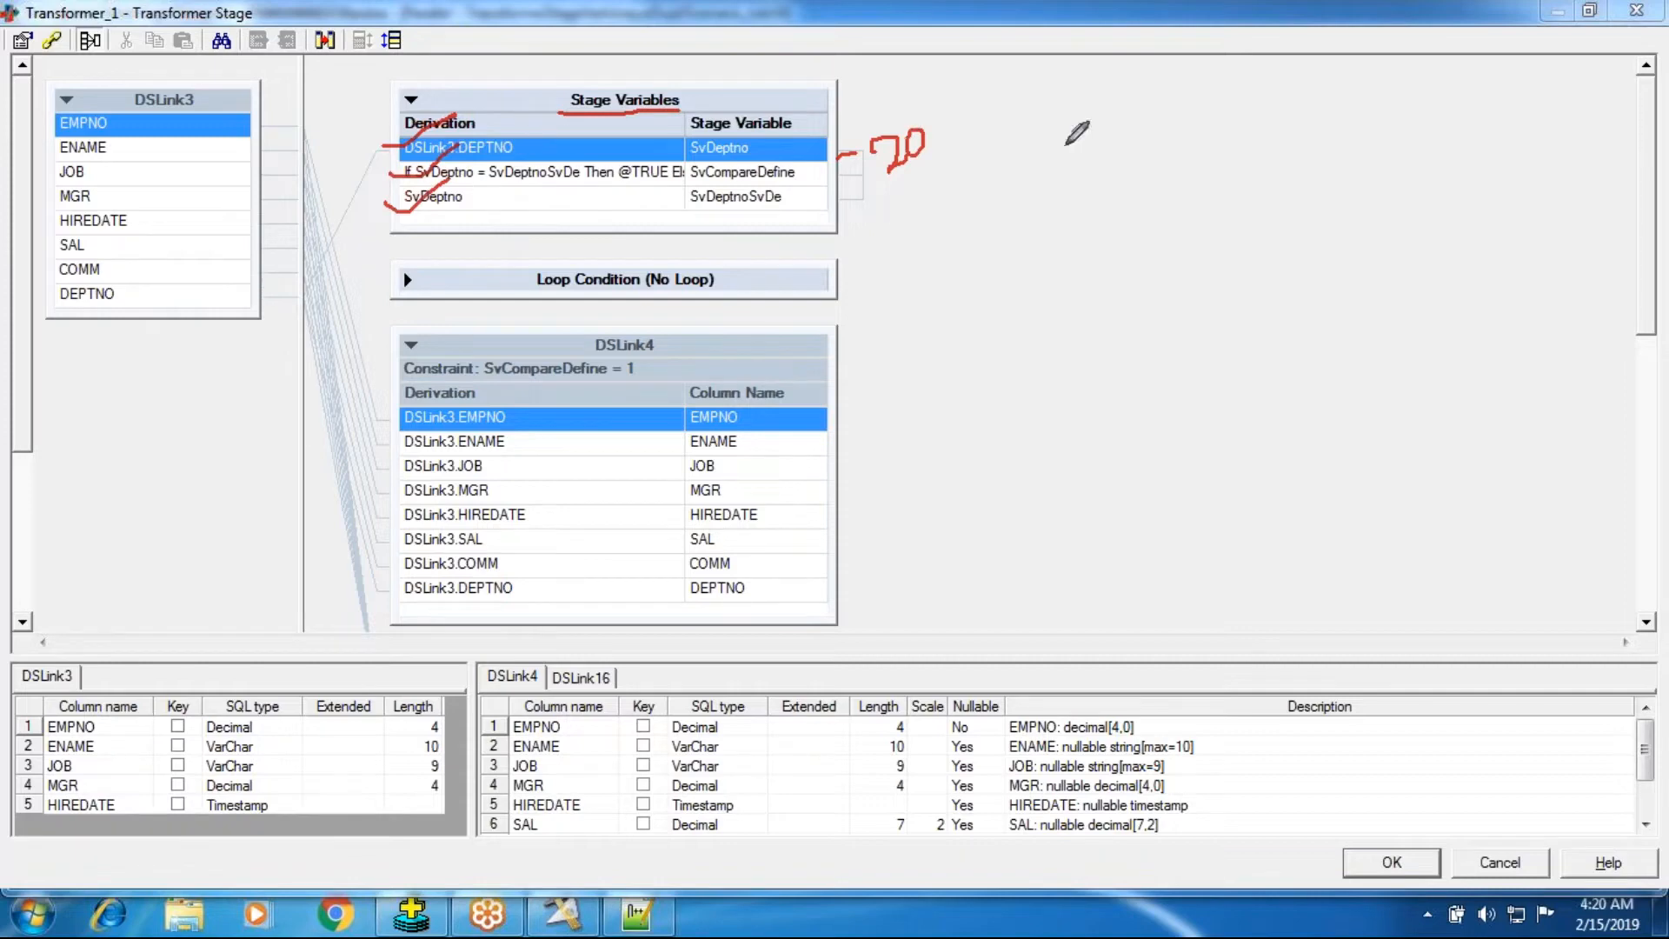
drag(888, 174, 954, 158)
drag(746, 155, 796, 135)
drag(419, 181, 556, 177)
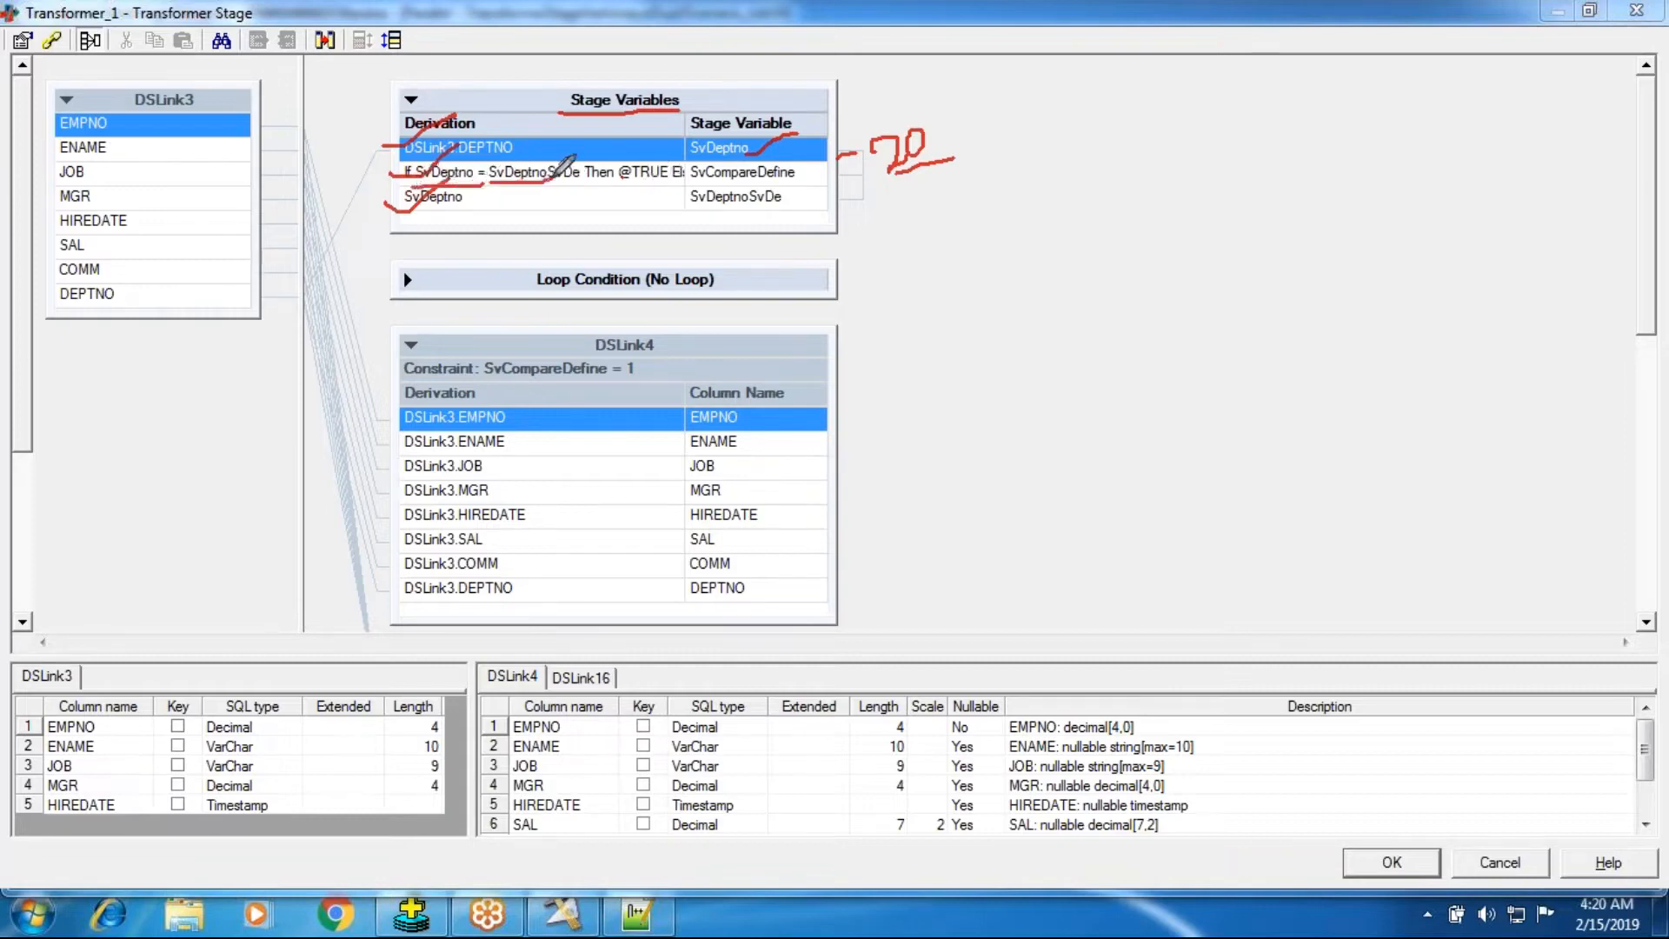
drag(696, 161, 718, 139)
drag(894, 166, 997, 160)
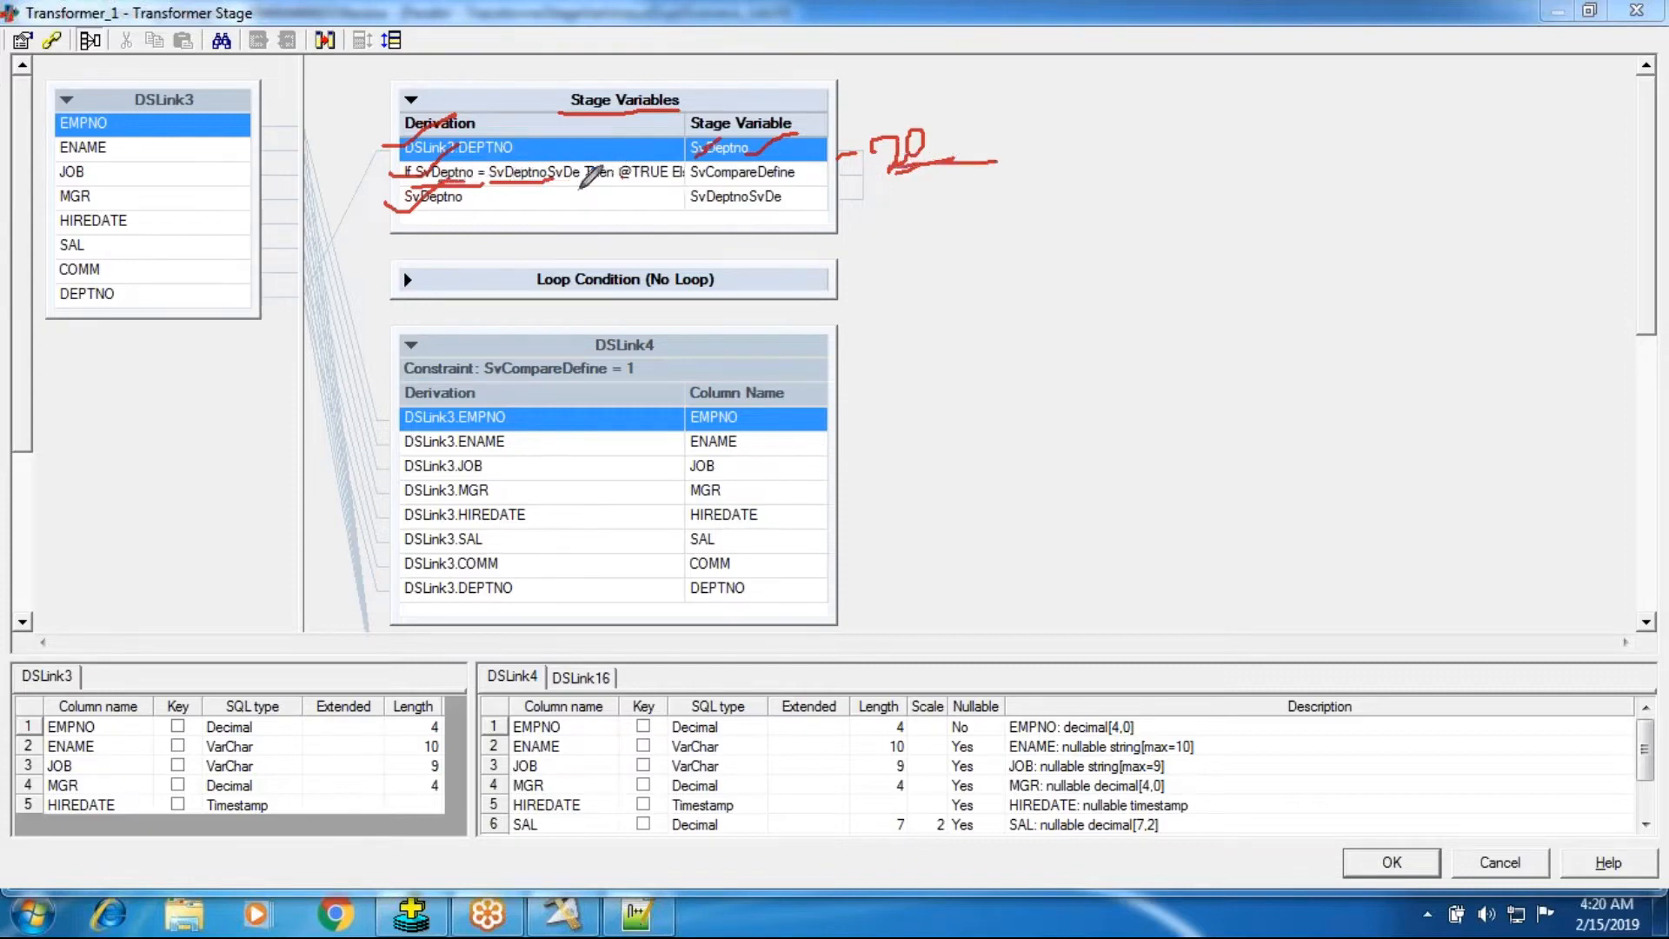
drag(691, 205, 849, 205)
drag(514, 166, 531, 161)
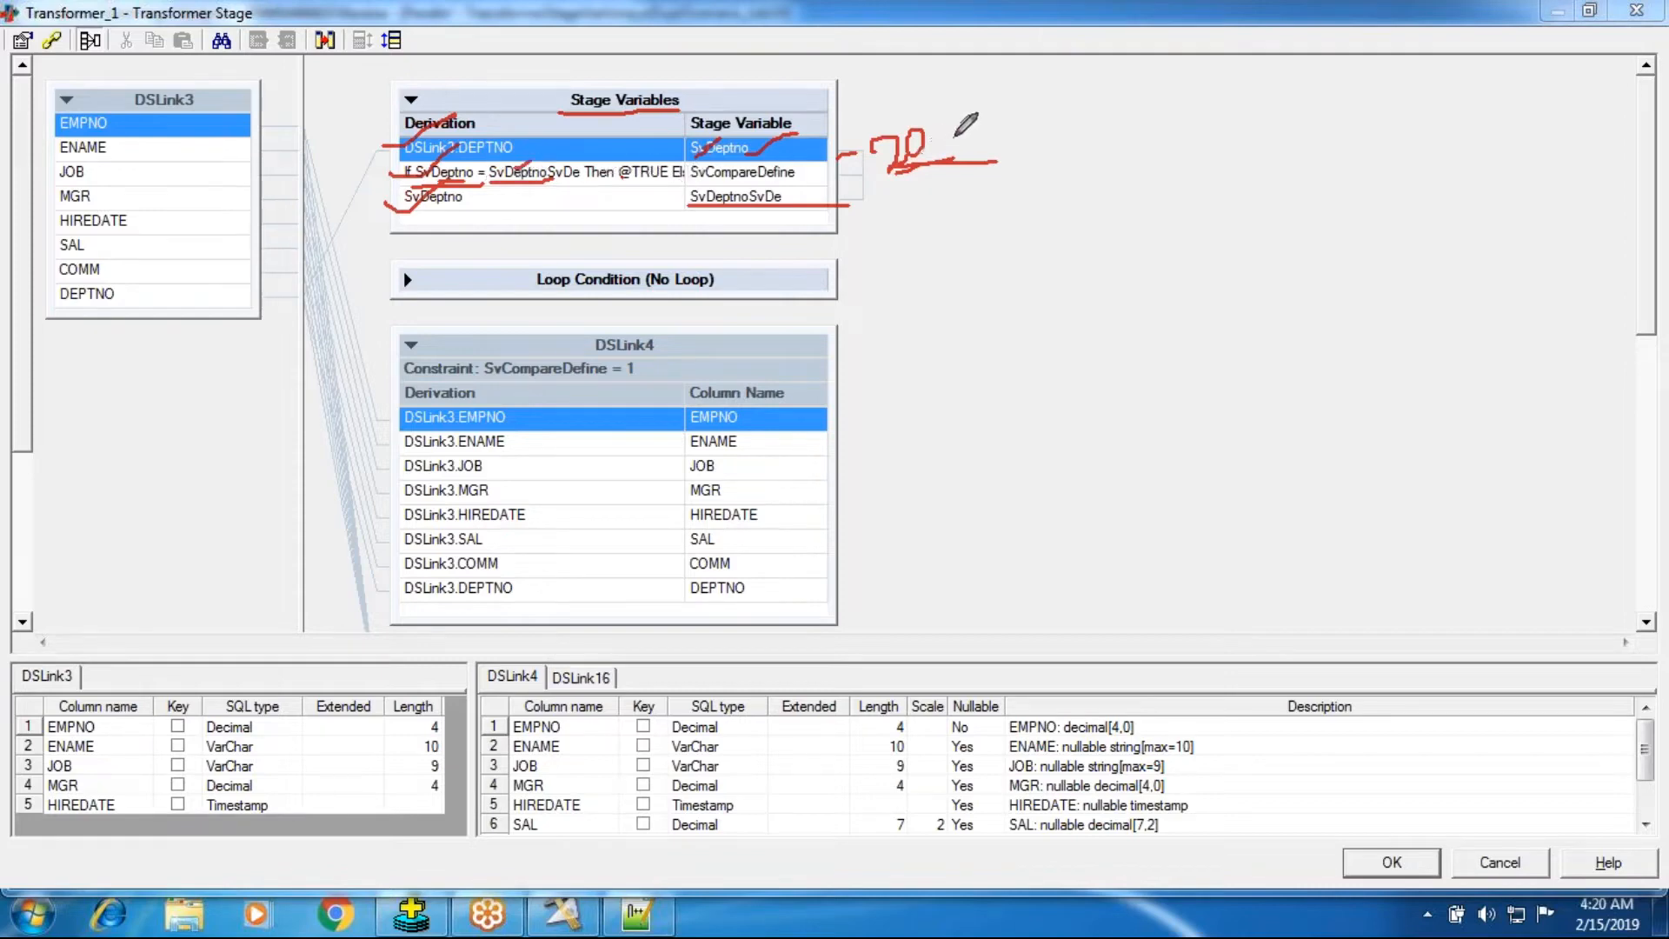
drag(955, 135, 997, 130)
drag(1034, 164, 1059, 166)
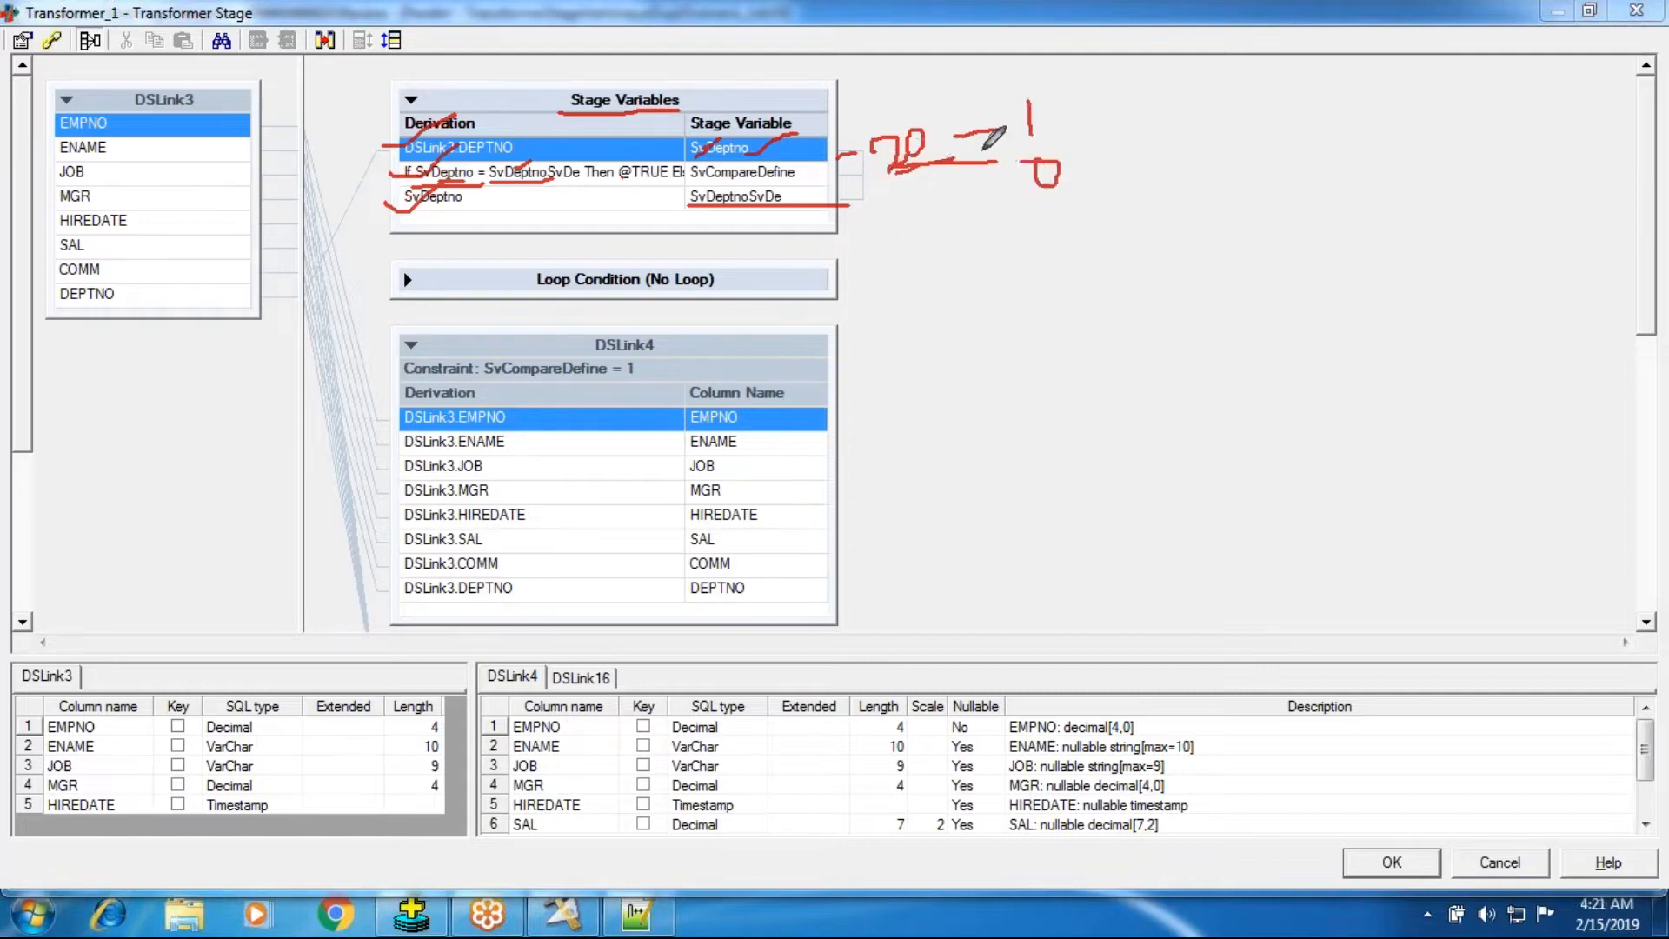
drag(1024, 101, 1098, 41)
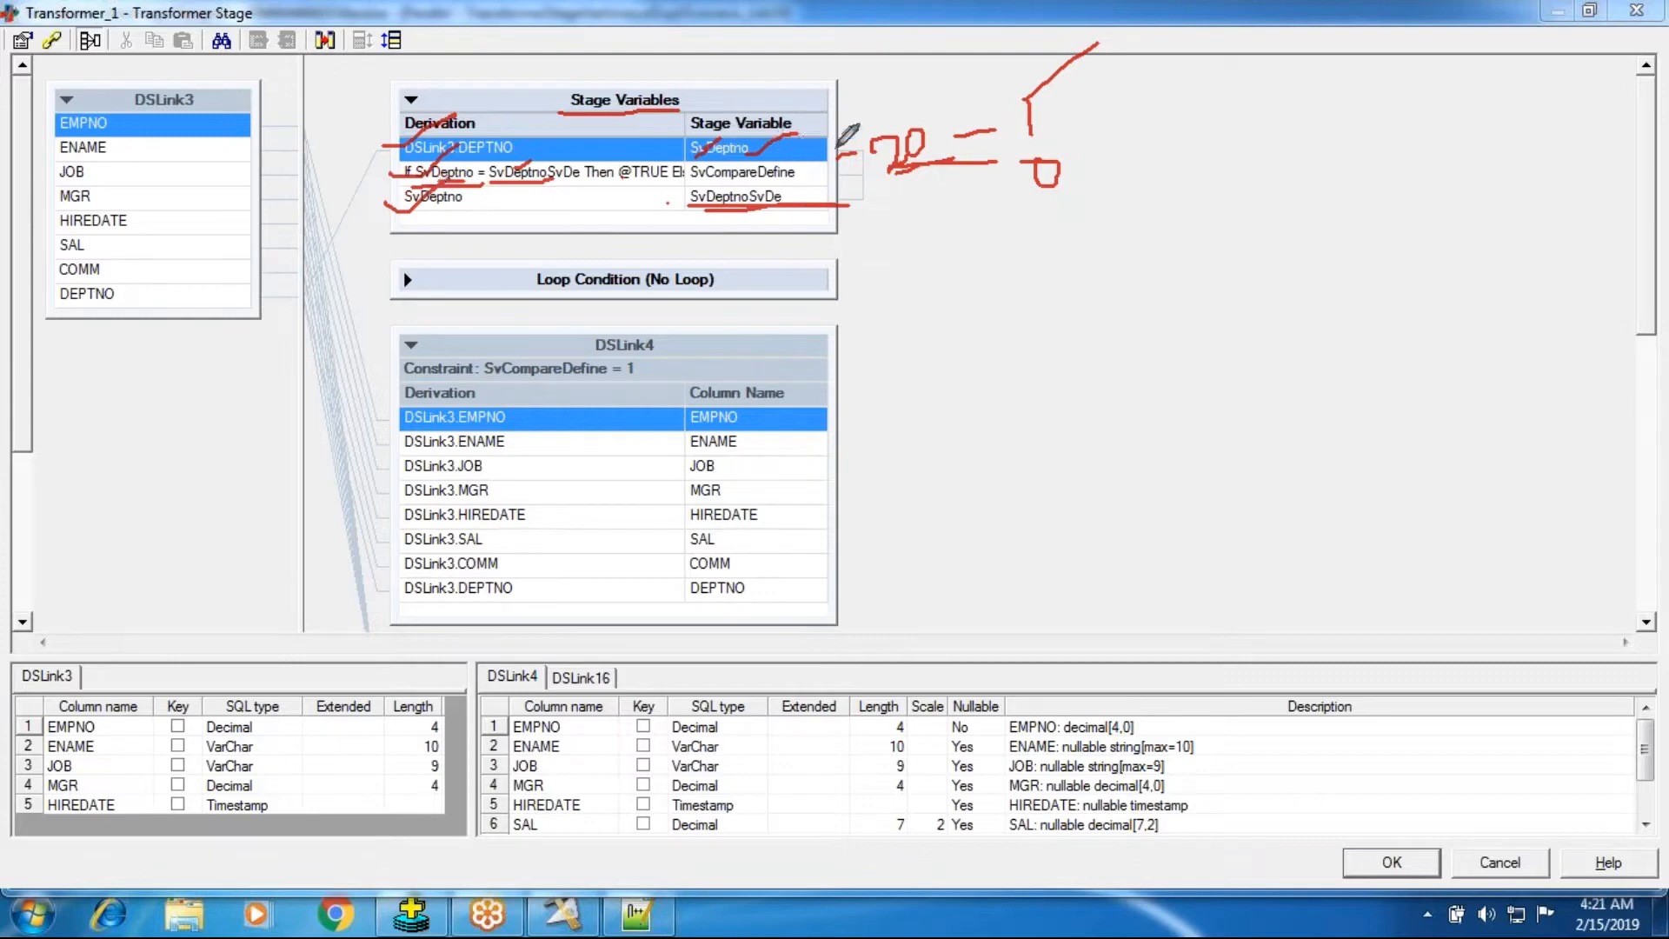
mouse_move(451, 213)
mouse_down()
mouse_move(474, 240)
mouse_move(488, 214)
mouse_move(483, 228)
mouse_up()
Compare the stage variable logic against the department number list in the text file.
click(647, 926)
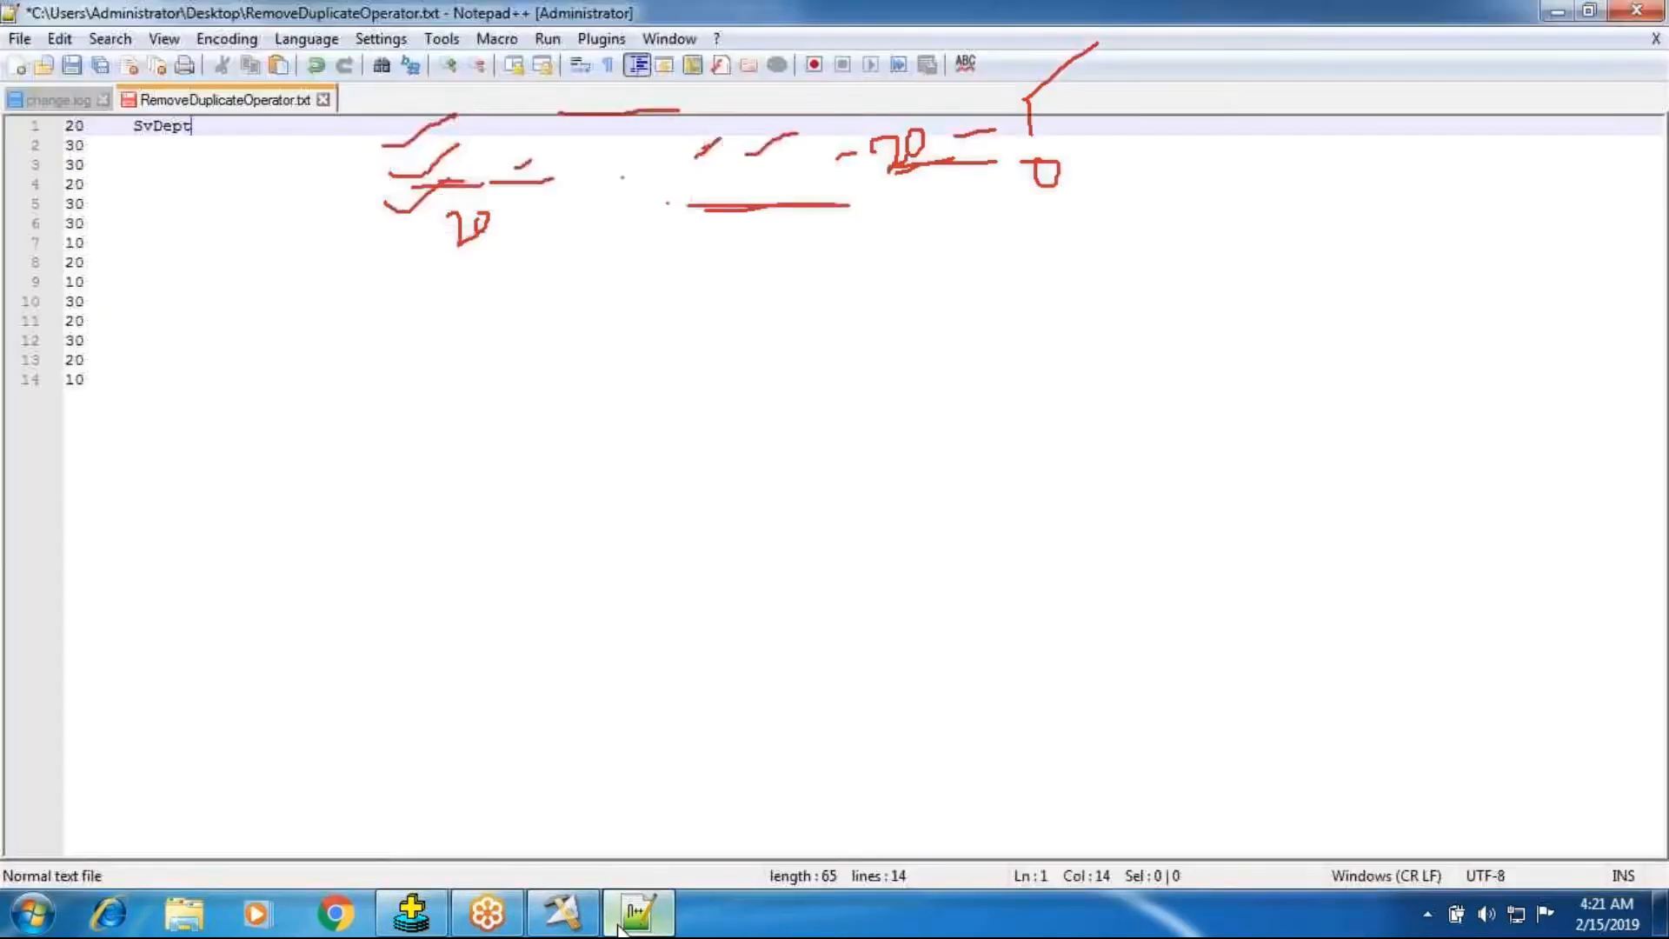
click(642, 927)
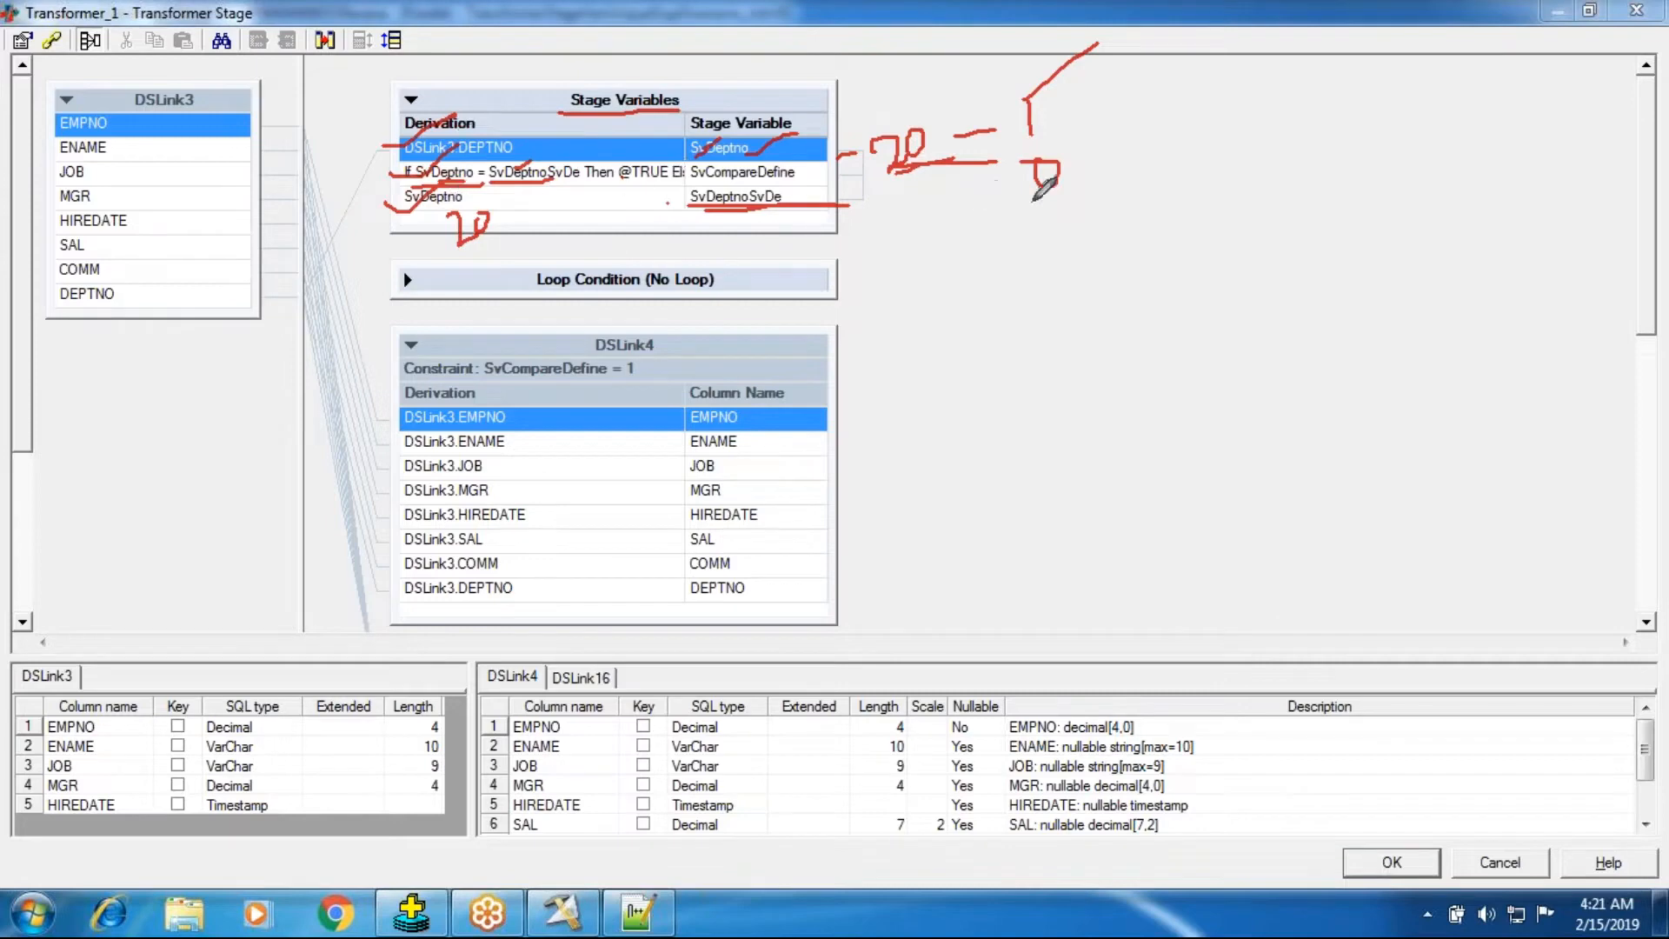
mouse_move(1331, 137)
mouse_down()
mouse_move(1366, 164)
mouse_move(1376, 136)
mouse_move(1478, 135)
mouse_move(1510, 165)
mouse_up()
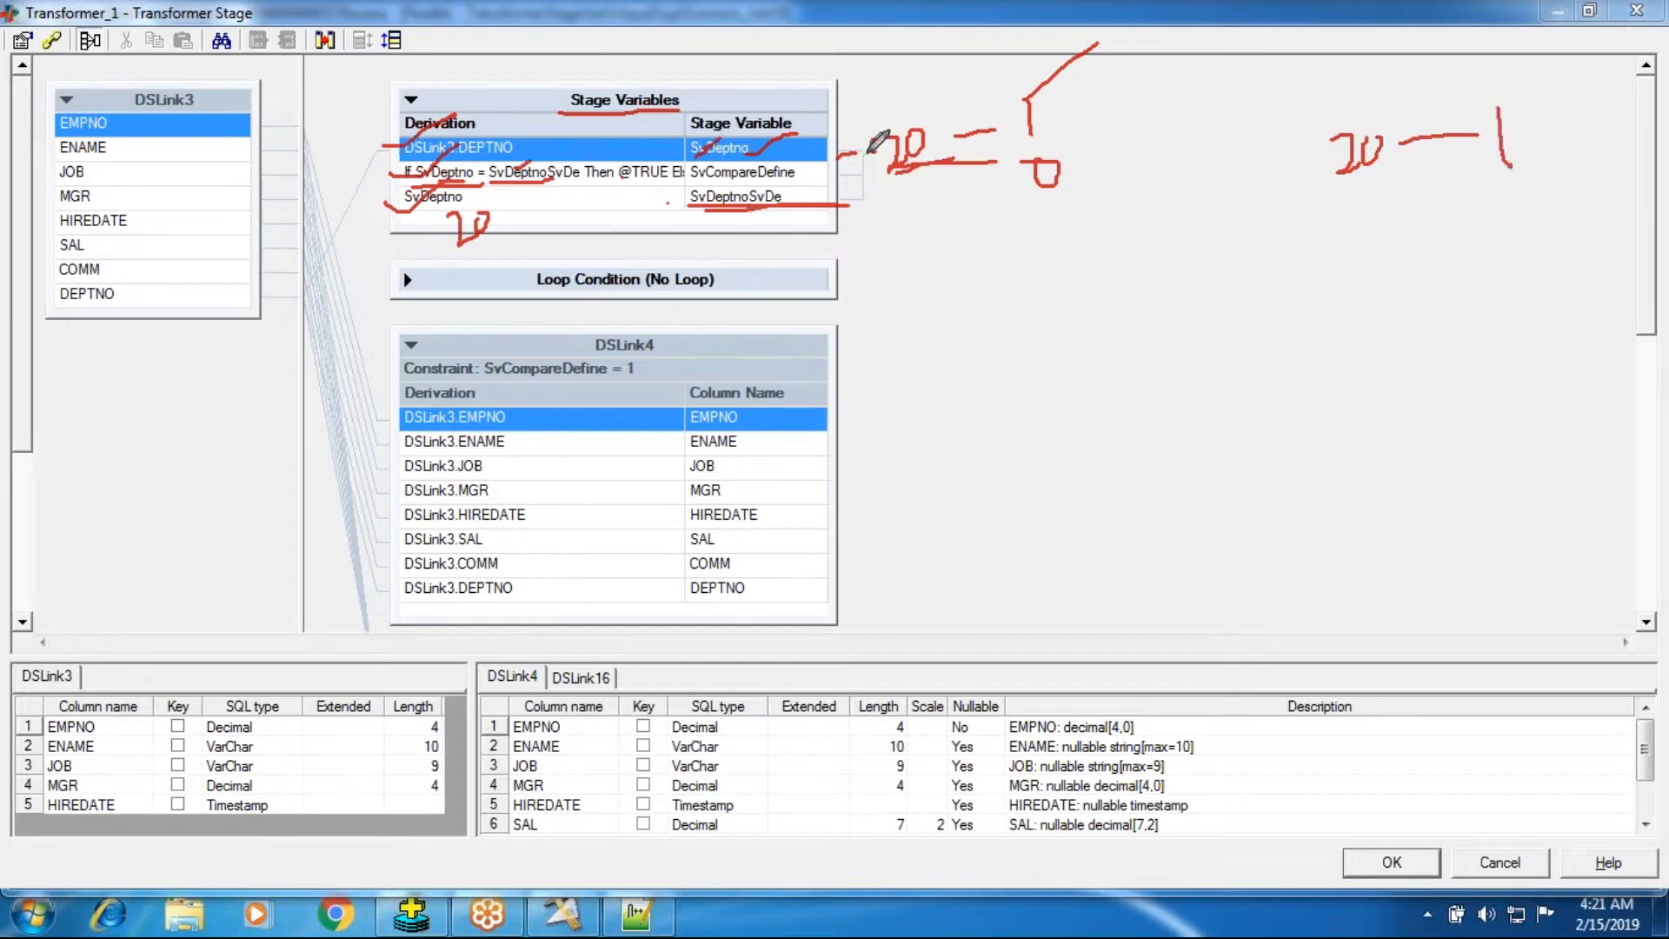
mouse_move(867, 153)
mouse_down()
mouse_move(904, 139)
mouse_move(889, 186)
mouse_up()
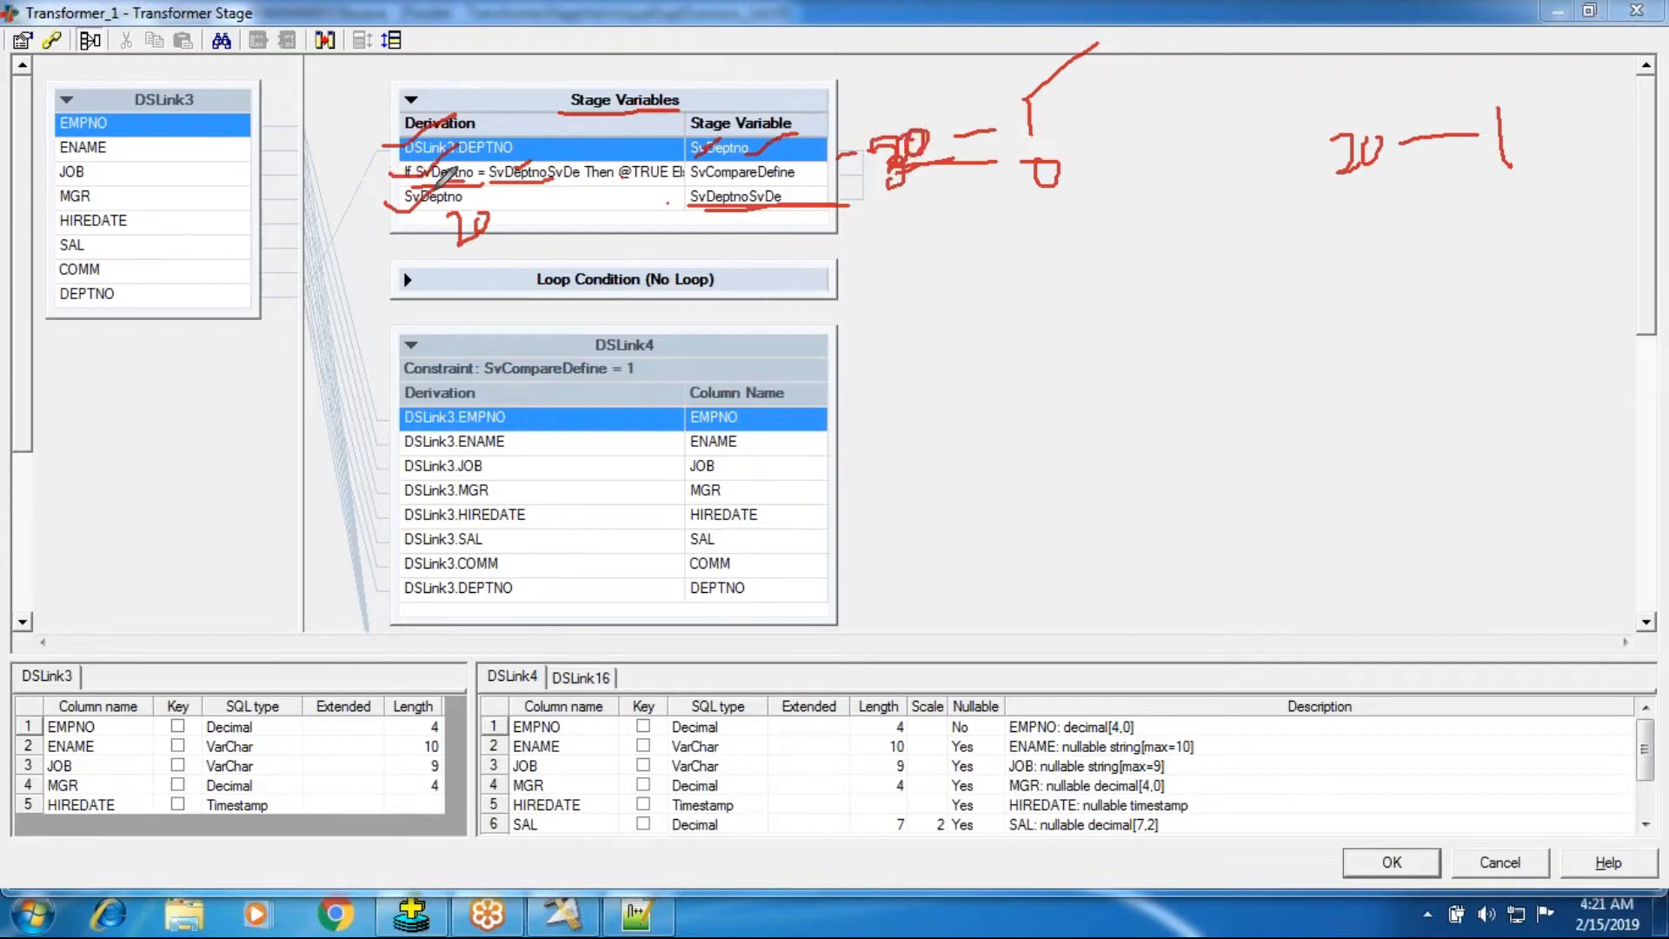
drag(440, 221, 532, 233)
mouse_move(1343, 185)
mouse_down()
mouse_move(1358, 207)
mouse_move(1322, 233)
mouse_move(1404, 202)
mouse_move(1393, 193)
mouse_move(1474, 195)
mouse_move(1502, 217)
mouse_up()
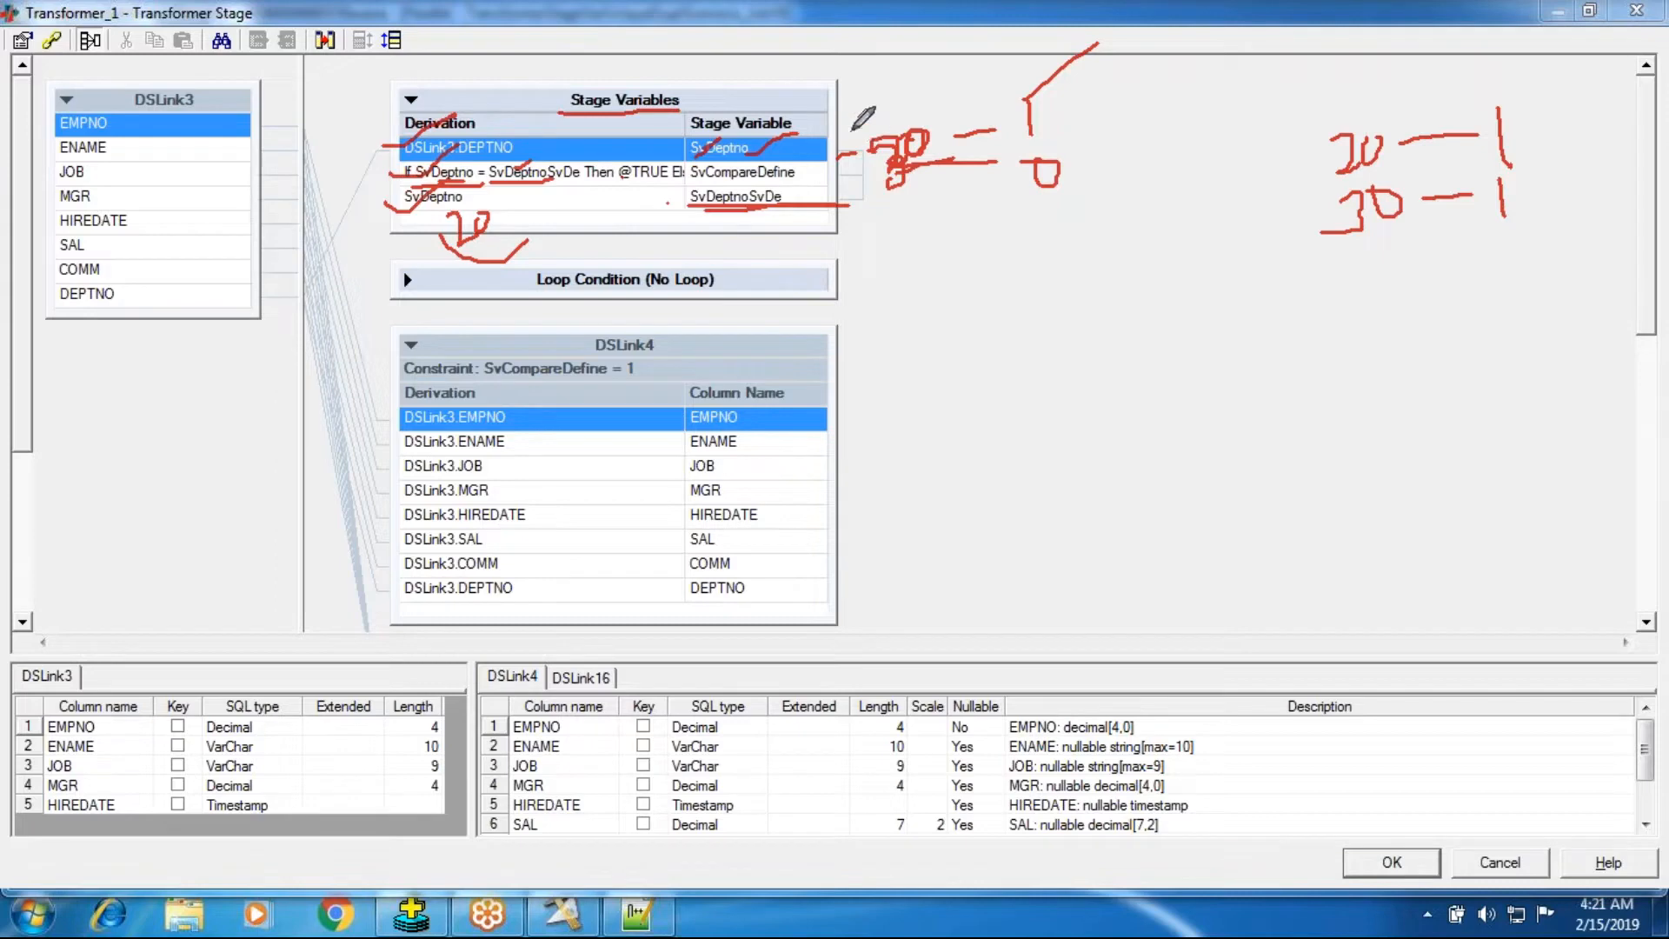
click(619, 917)
click(619, 917)
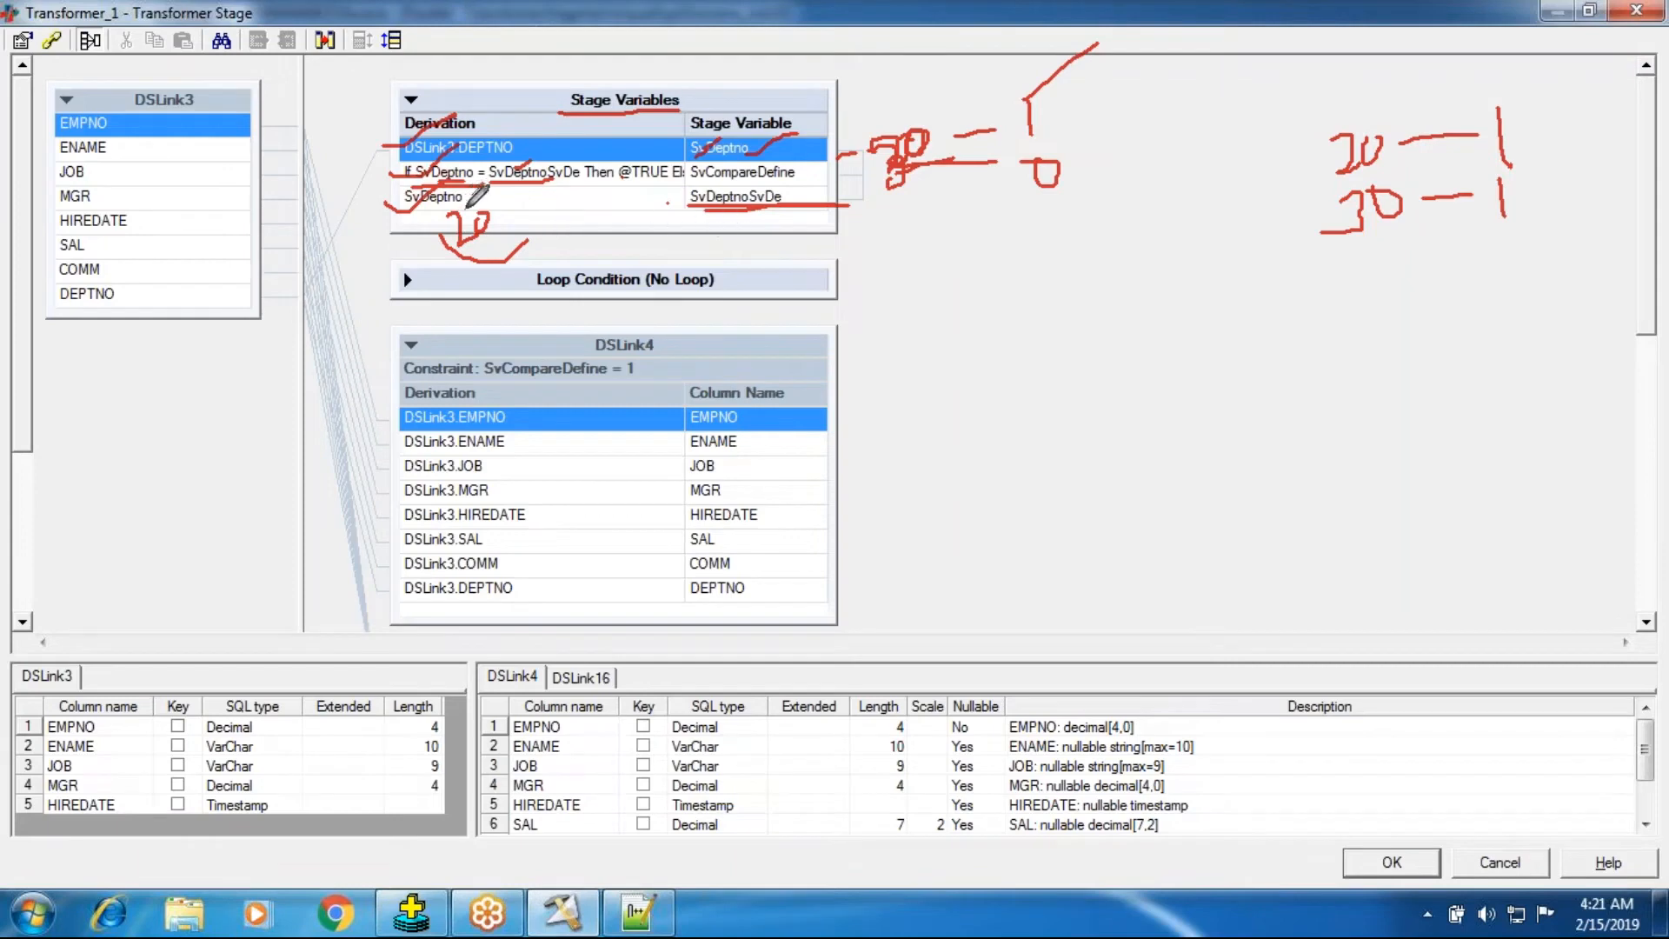
mouse_move(504, 211)
mouse_down()
mouse_move(469, 219)
mouse_move(567, 215)
mouse_move(580, 231)
mouse_move(557, 247)
mouse_move(585, 218)
mouse_up()
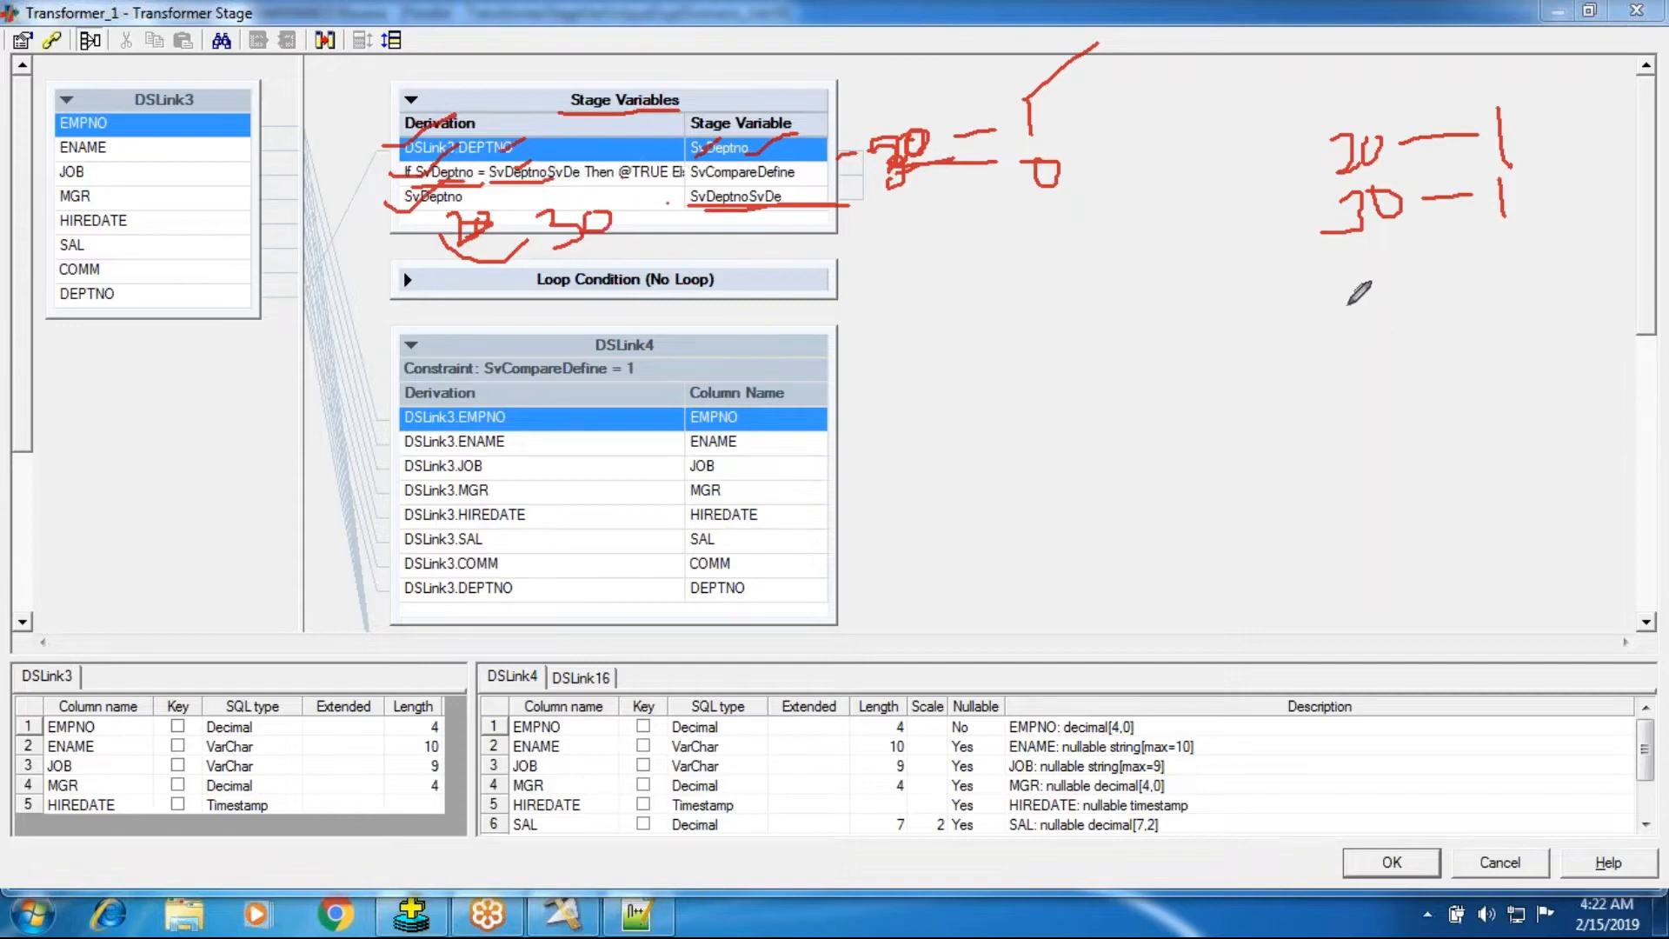
mouse_move(1323, 268)
mouse_down()
mouse_move(1367, 277)
mouse_move(1352, 299)
mouse_move(1389, 277)
mouse_move(1496, 260)
mouse_move(1511, 273)
mouse_move(1523, 243)
mouse_up()
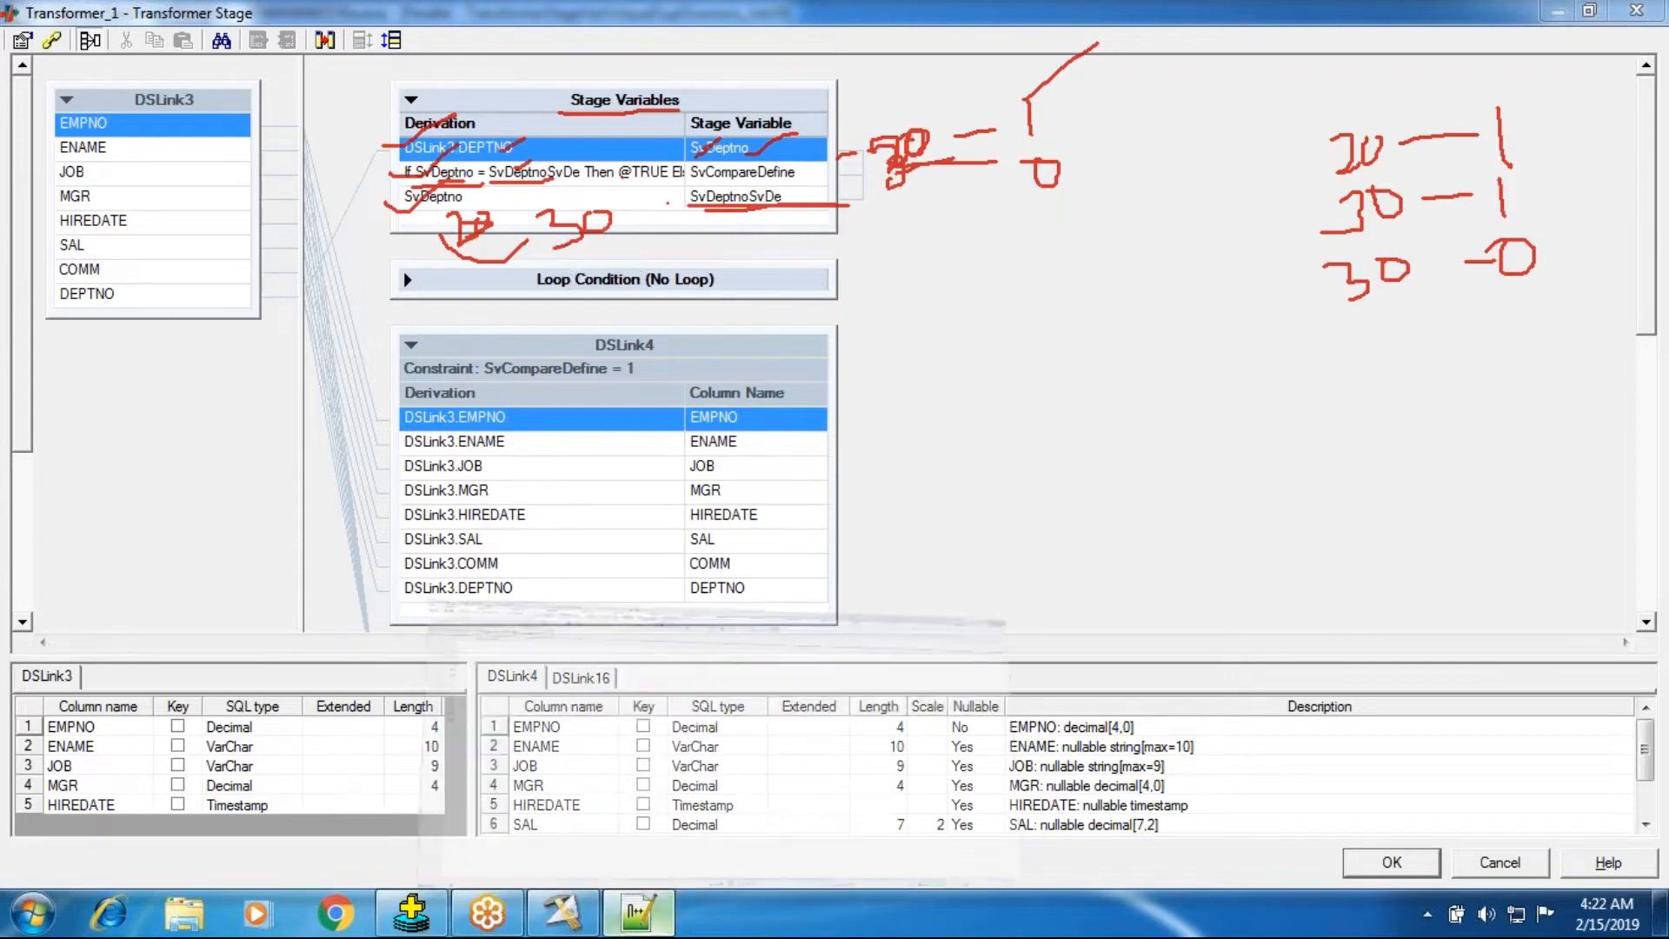
click(637, 913)
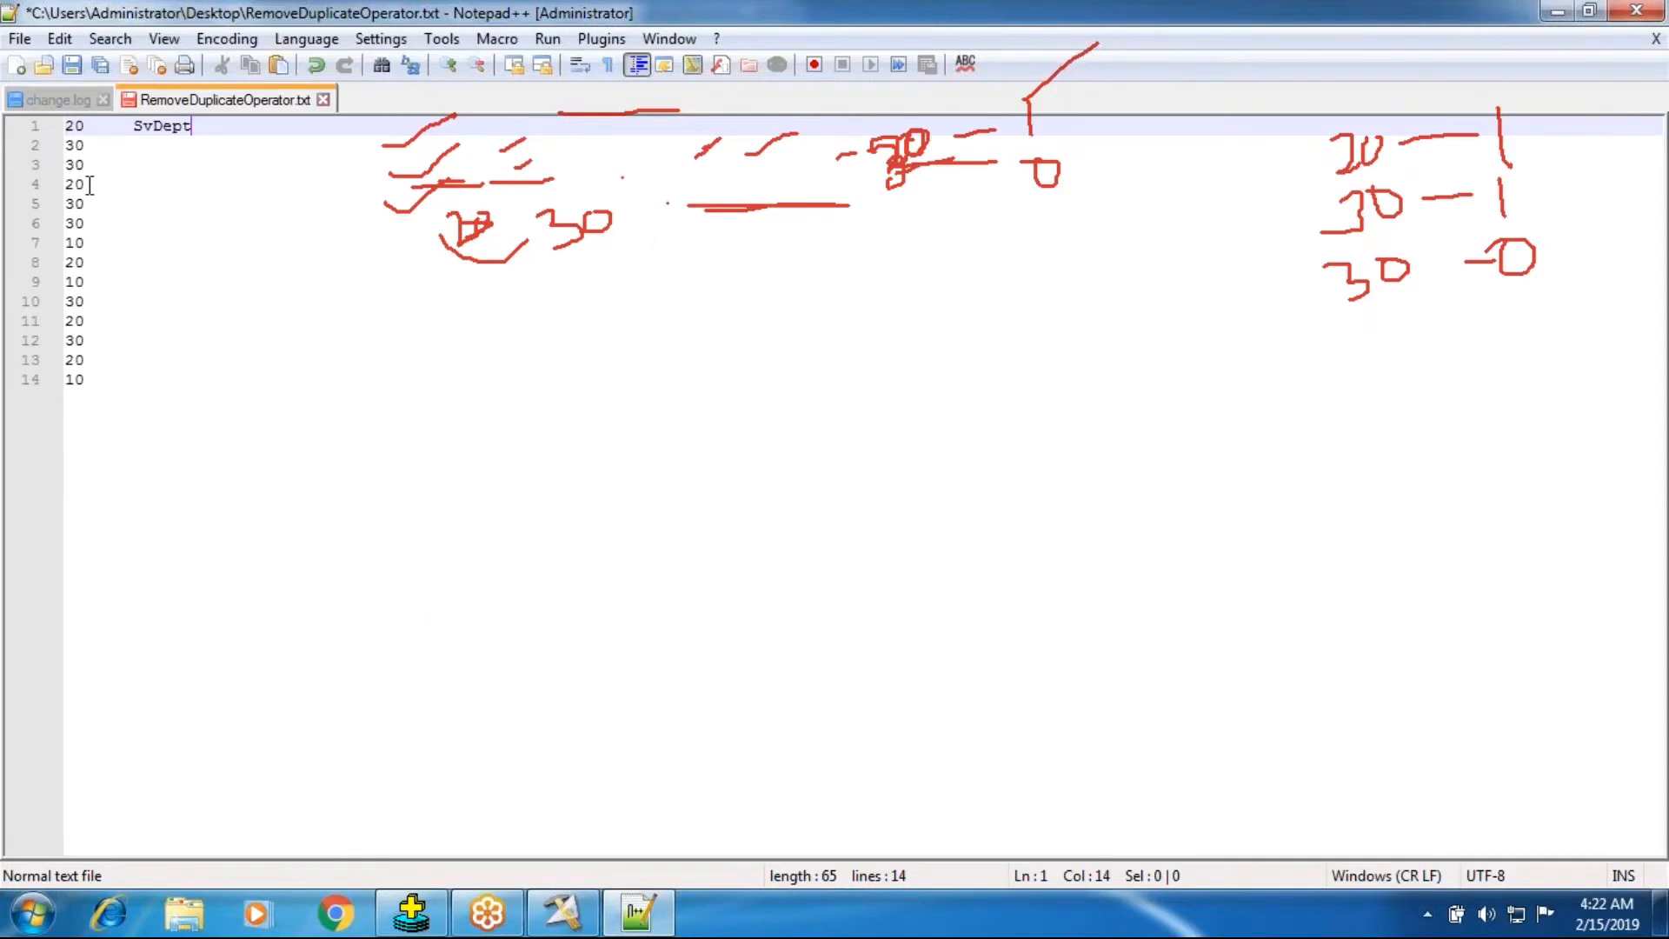
Trace the stage variable derivations and the DSLink4 constraint for successive department numbers.
click(563, 913)
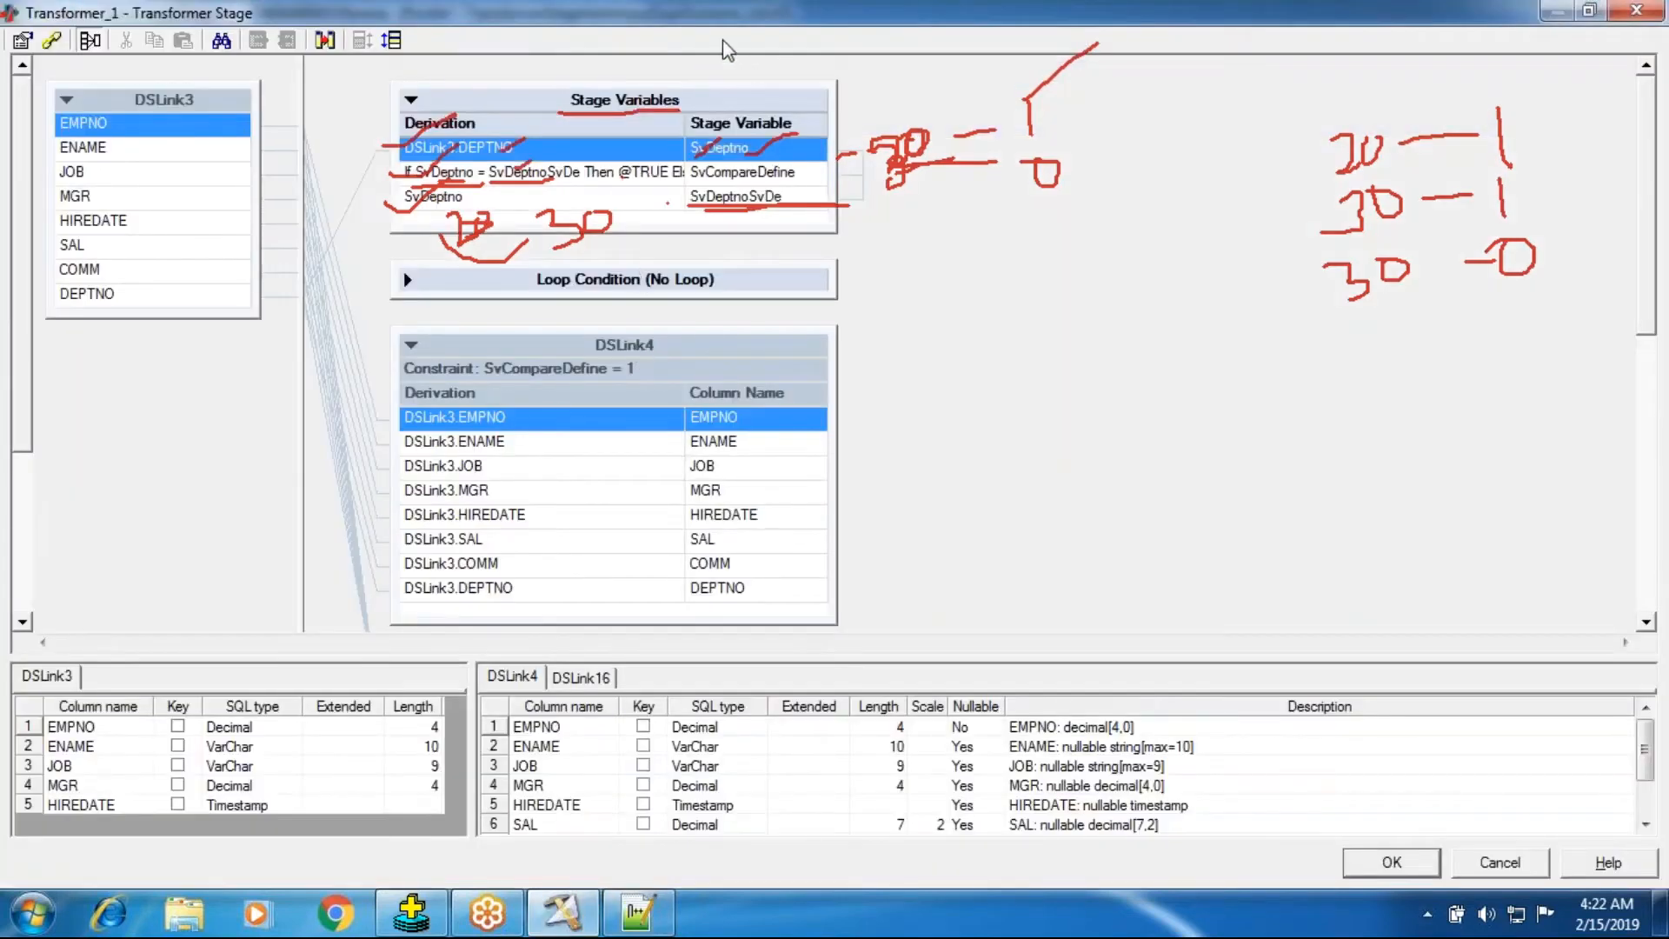
click(754, 84)
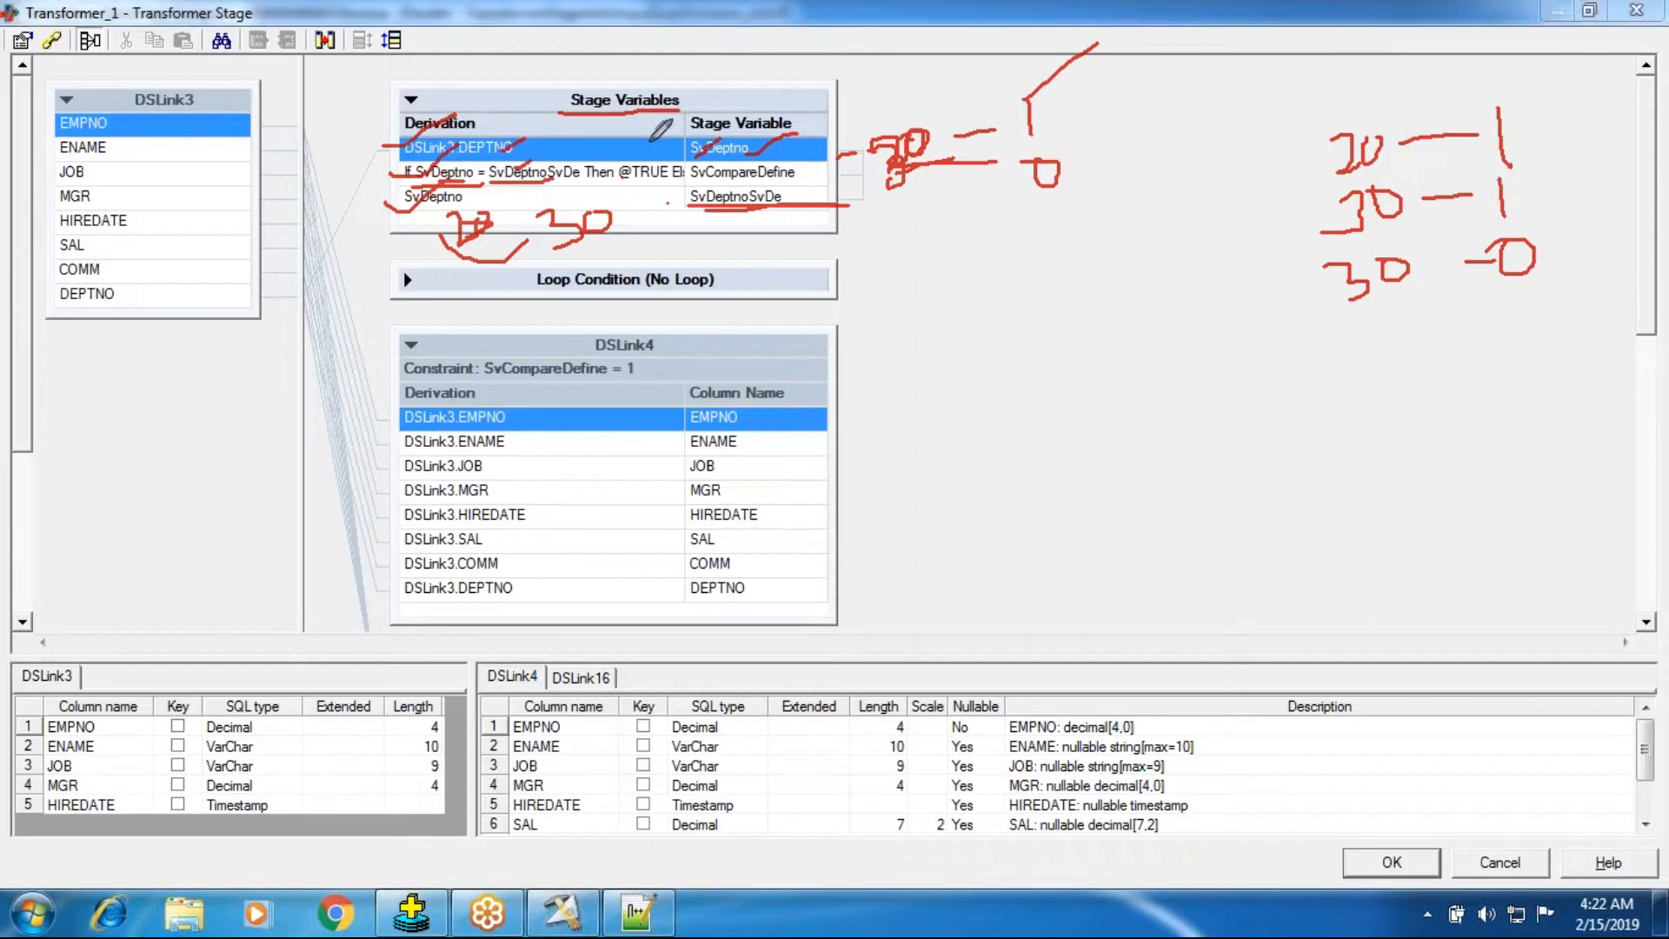
mouse_move(365, 153)
mouse_down()
mouse_move(366, 188)
mouse_move(383, 152)
mouse_move(394, 172)
mouse_up()
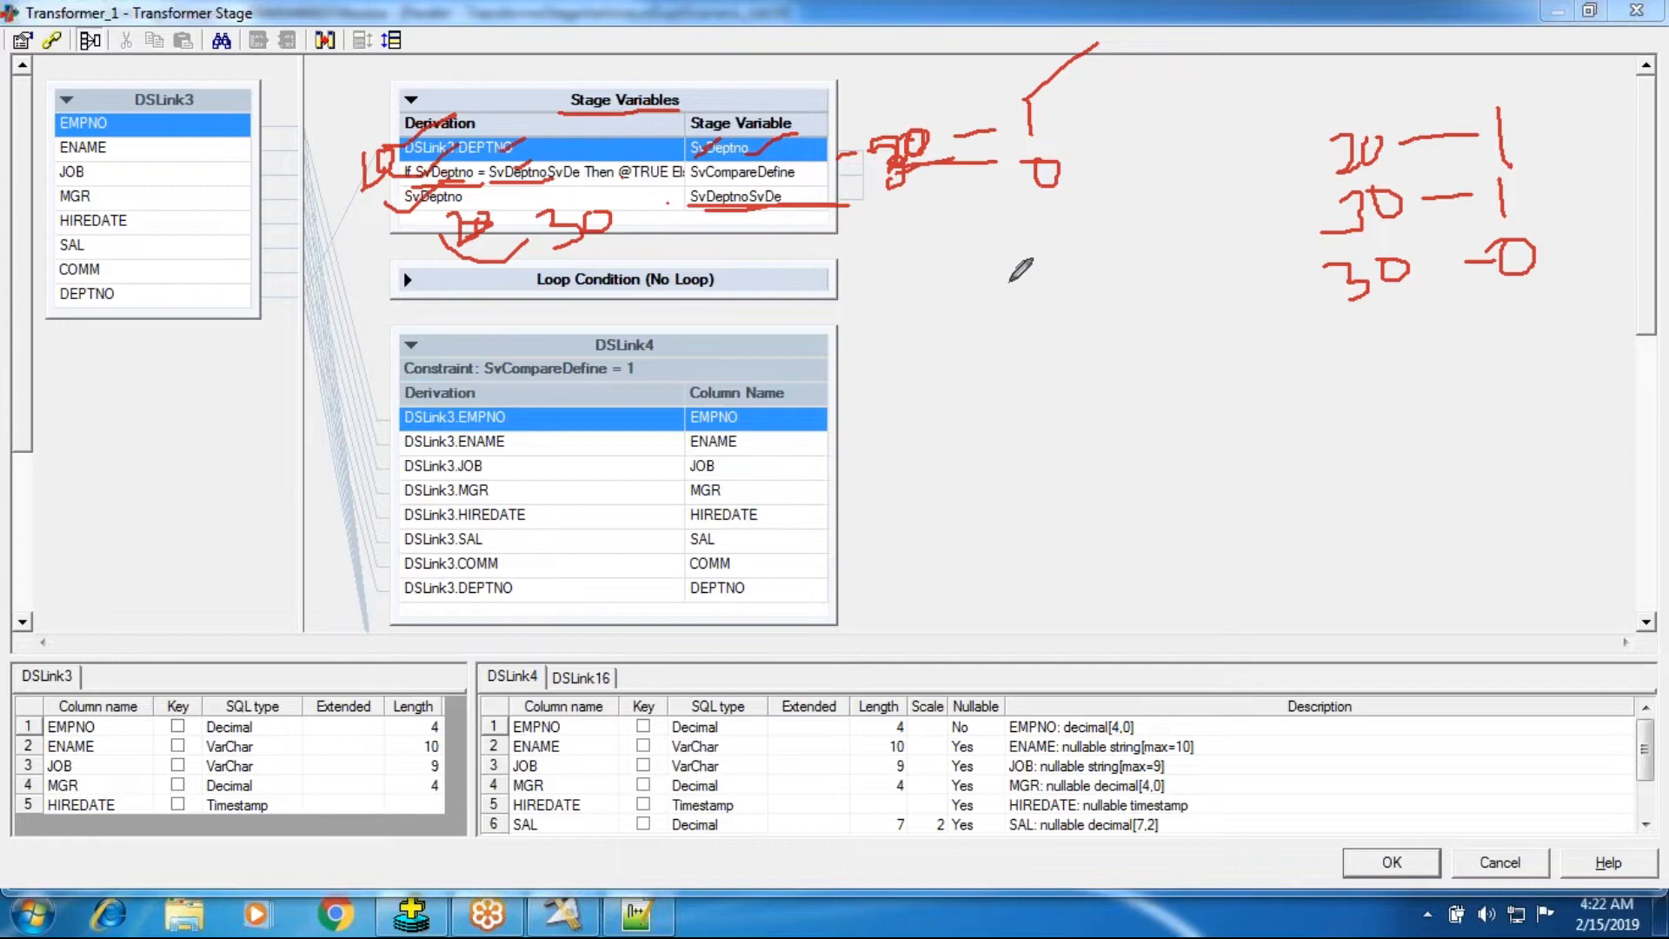
mouse_move(1364, 325)
mouse_down()
mouse_move(1381, 347)
mouse_move(1358, 374)
mouse_move(1393, 346)
mouse_move(1495, 336)
mouse_move(1534, 359)
mouse_up()
click(1391, 332)
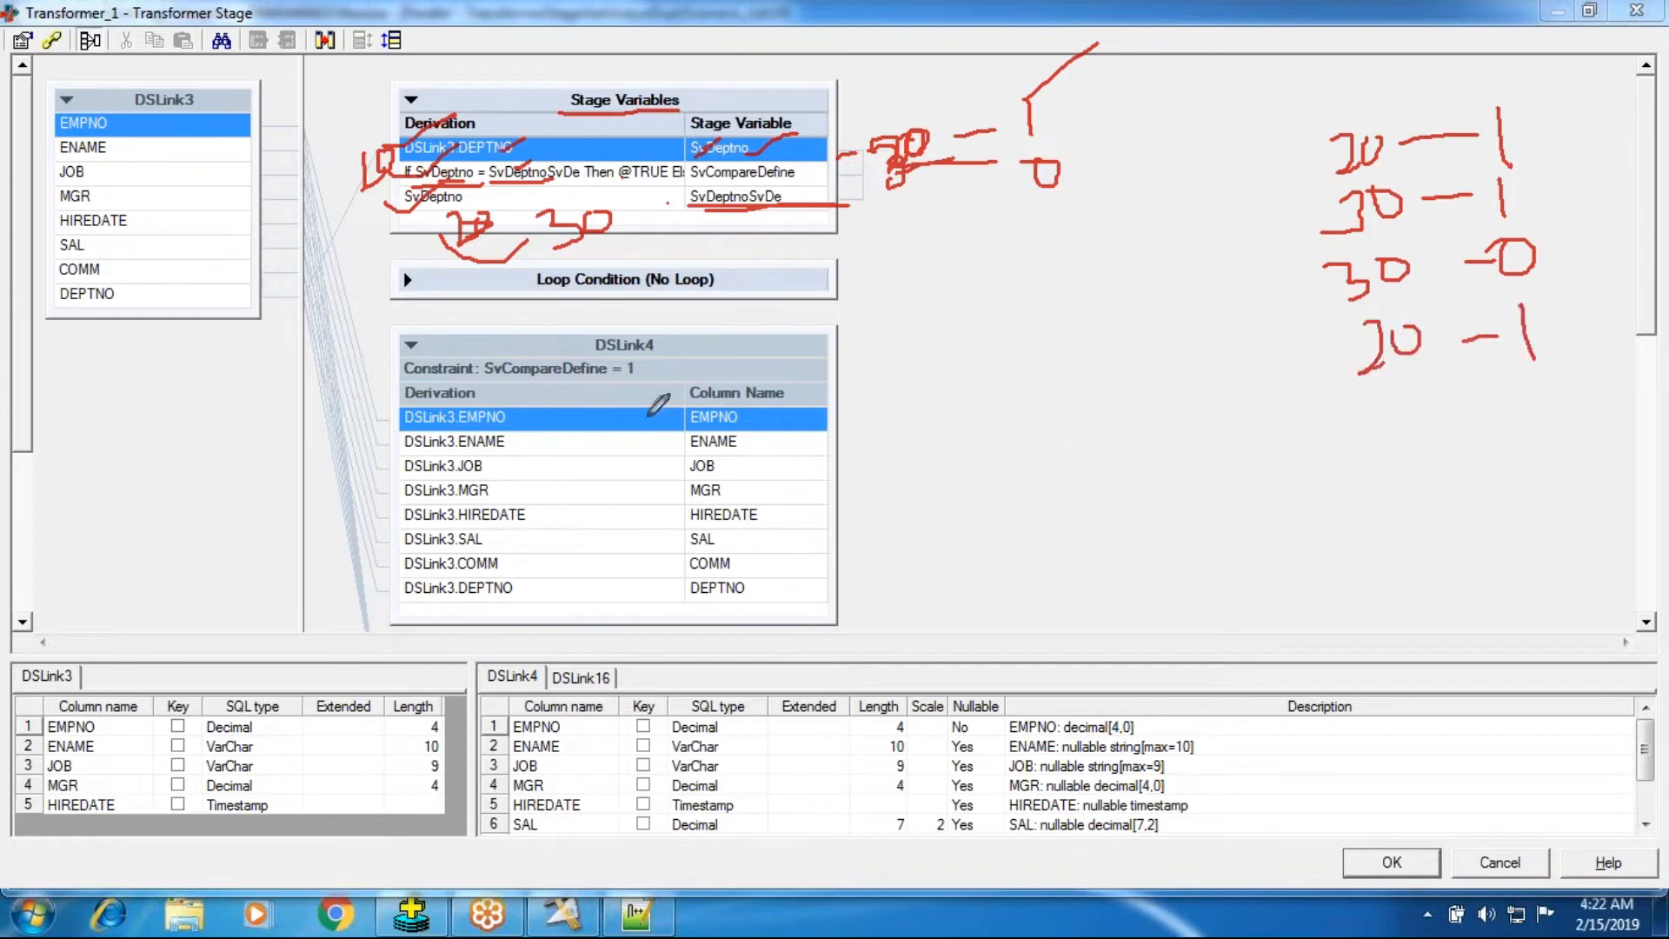
drag(496, 380, 649, 379)
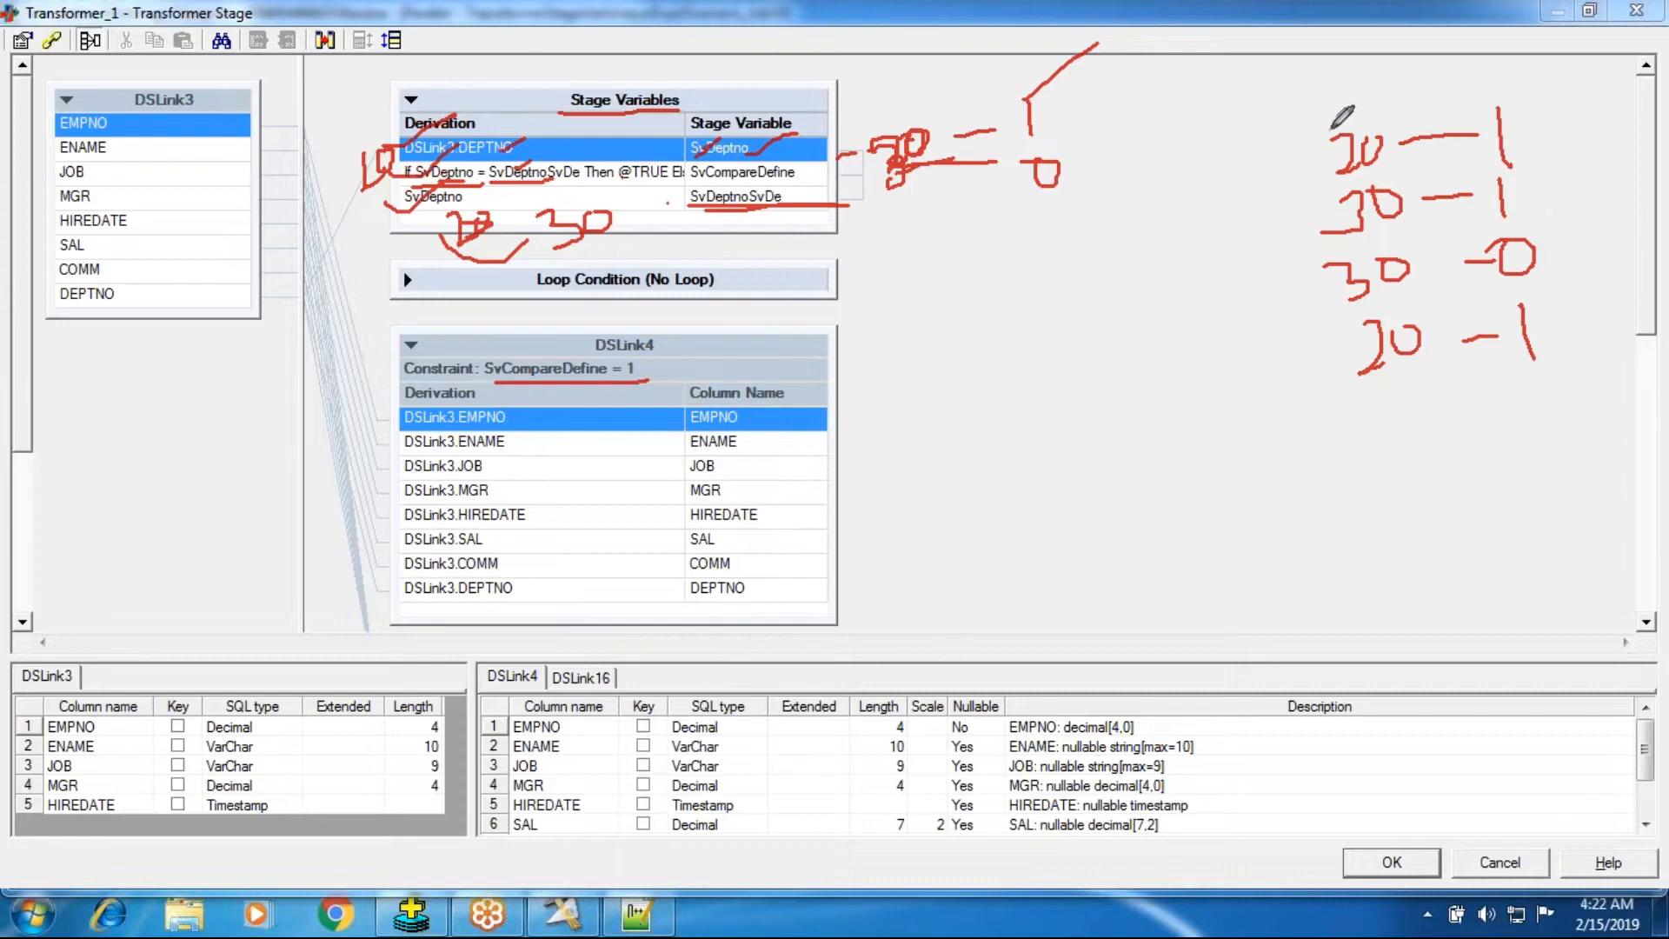
drag(1333, 144, 1391, 102)
mouse_move(1360, 375)
mouse_down()
mouse_move(1470, 335)
mouse_move(1563, 368)
mouse_up()
drag(1527, 171, 1502, 172)
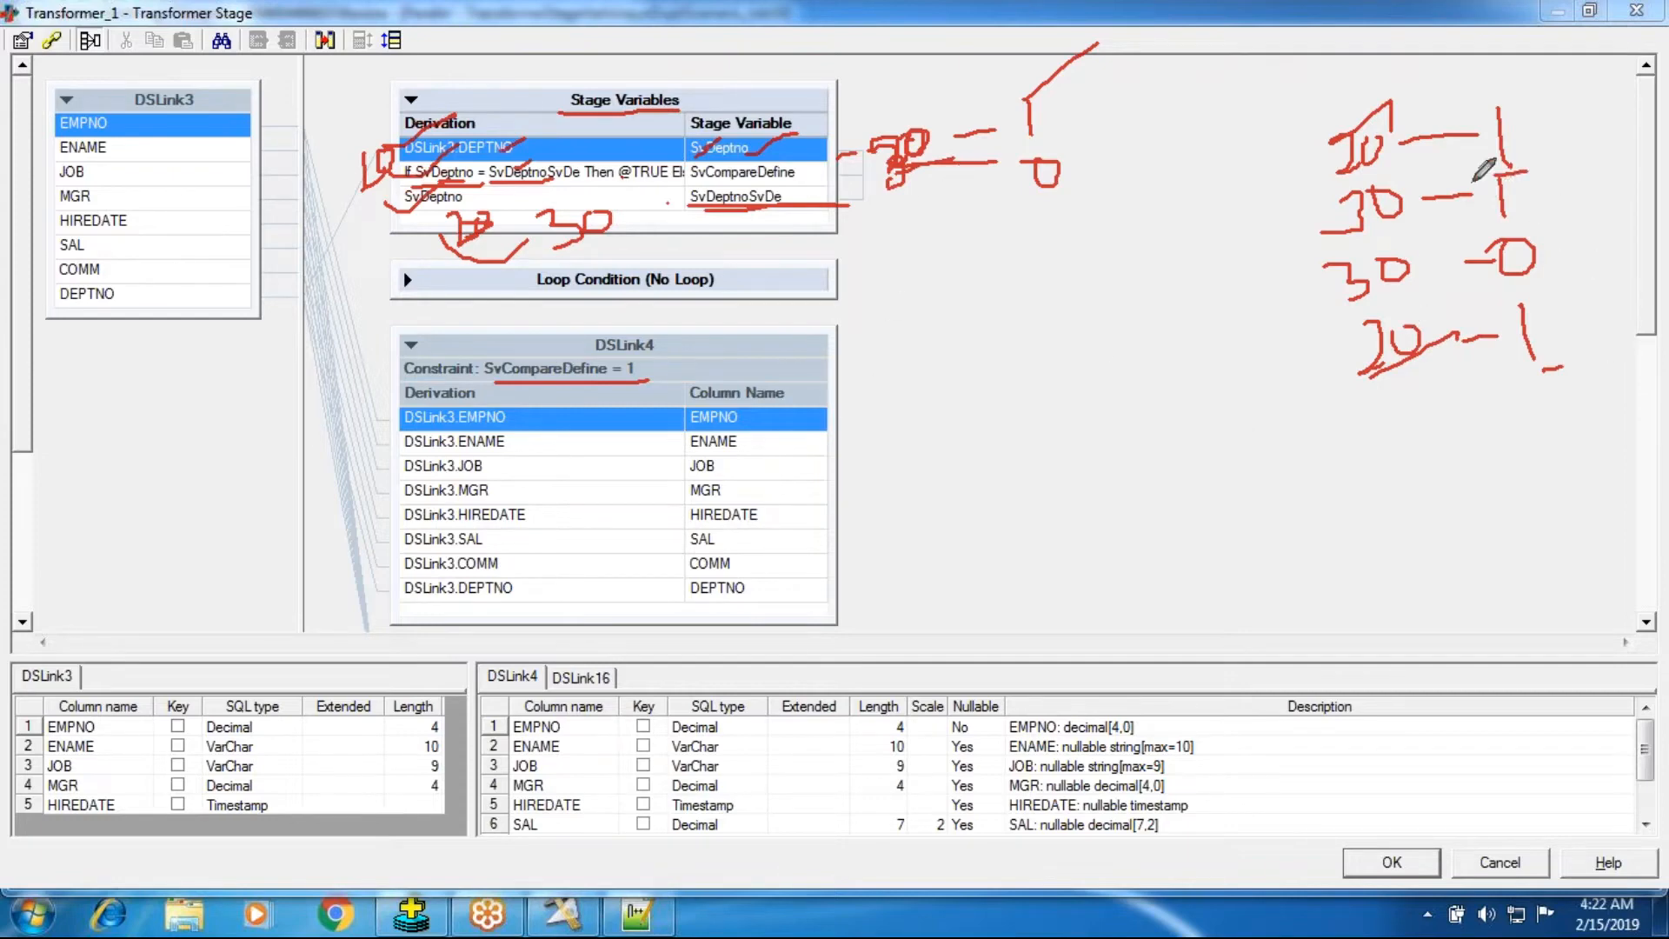
drag(1511, 138, 1565, 84)
drag(1346, 119, 1370, 372)
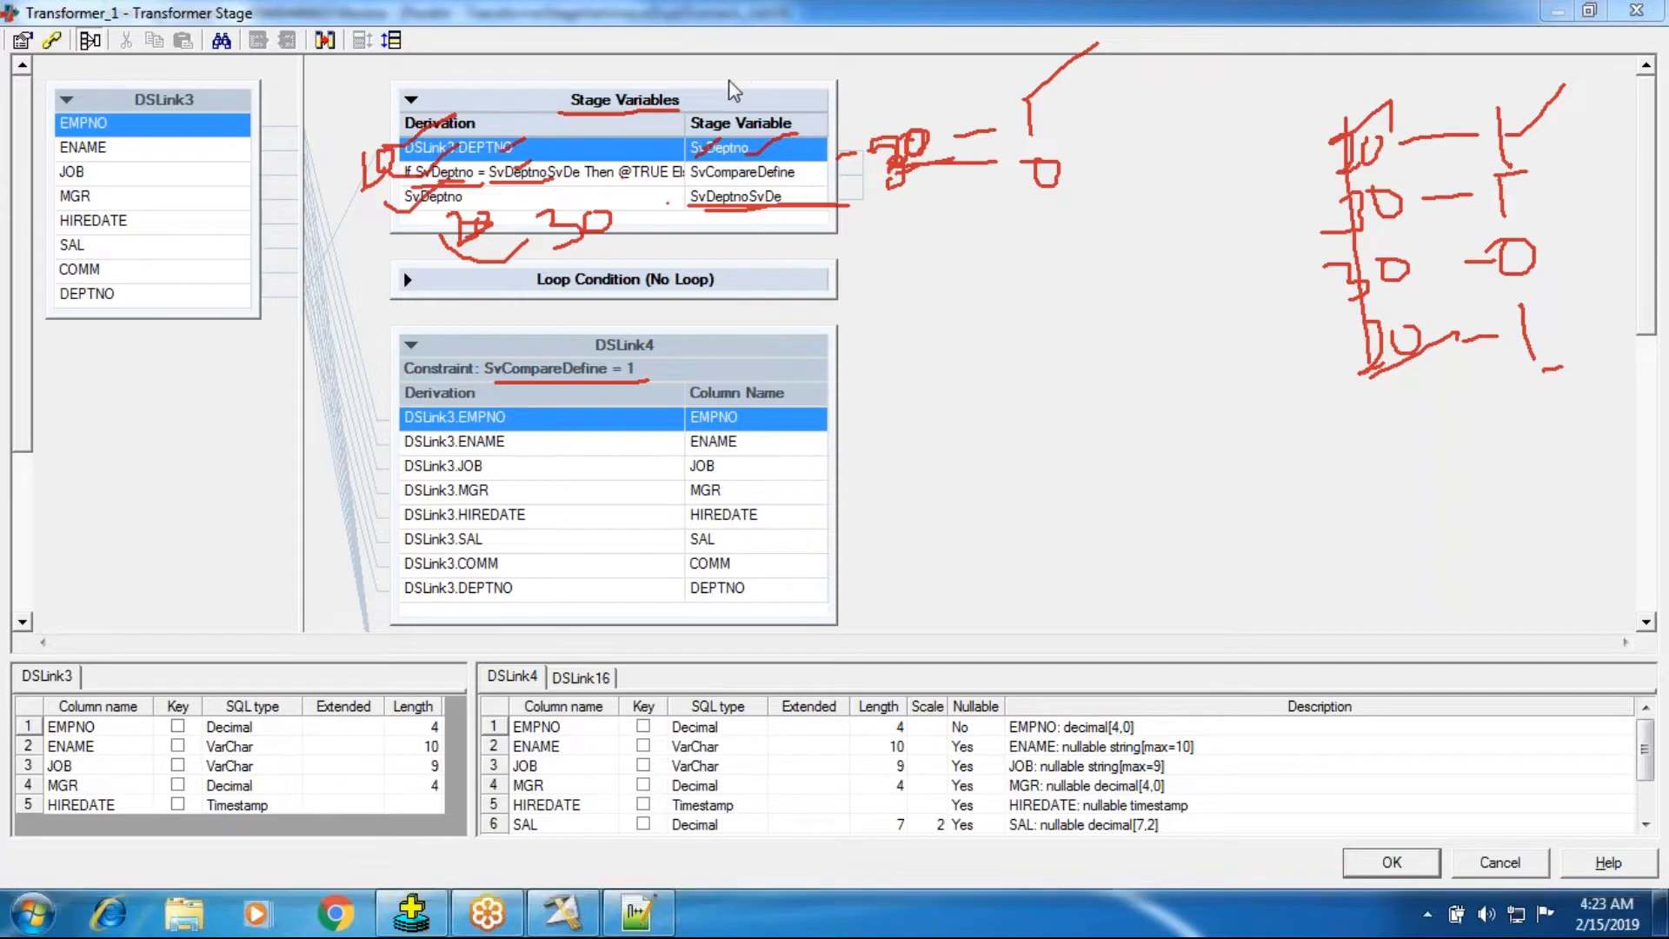
Run the query select * from emp order by deptno; in SQL*Plus.
click(643, 913)
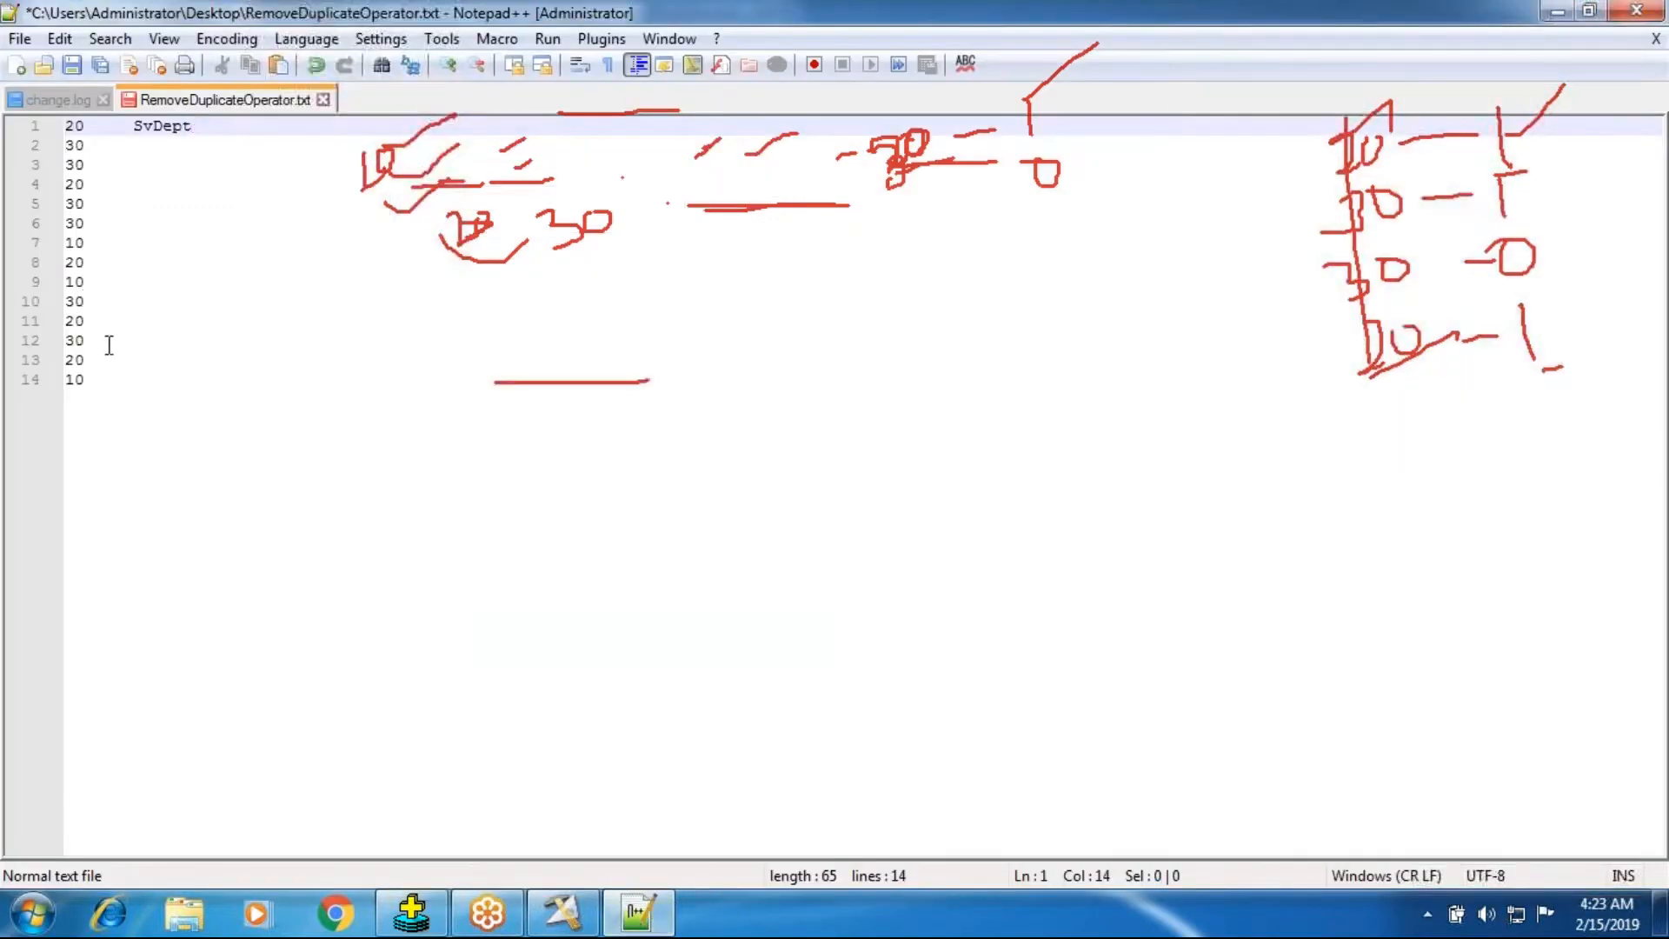
drag(87, 389, 75, 125)
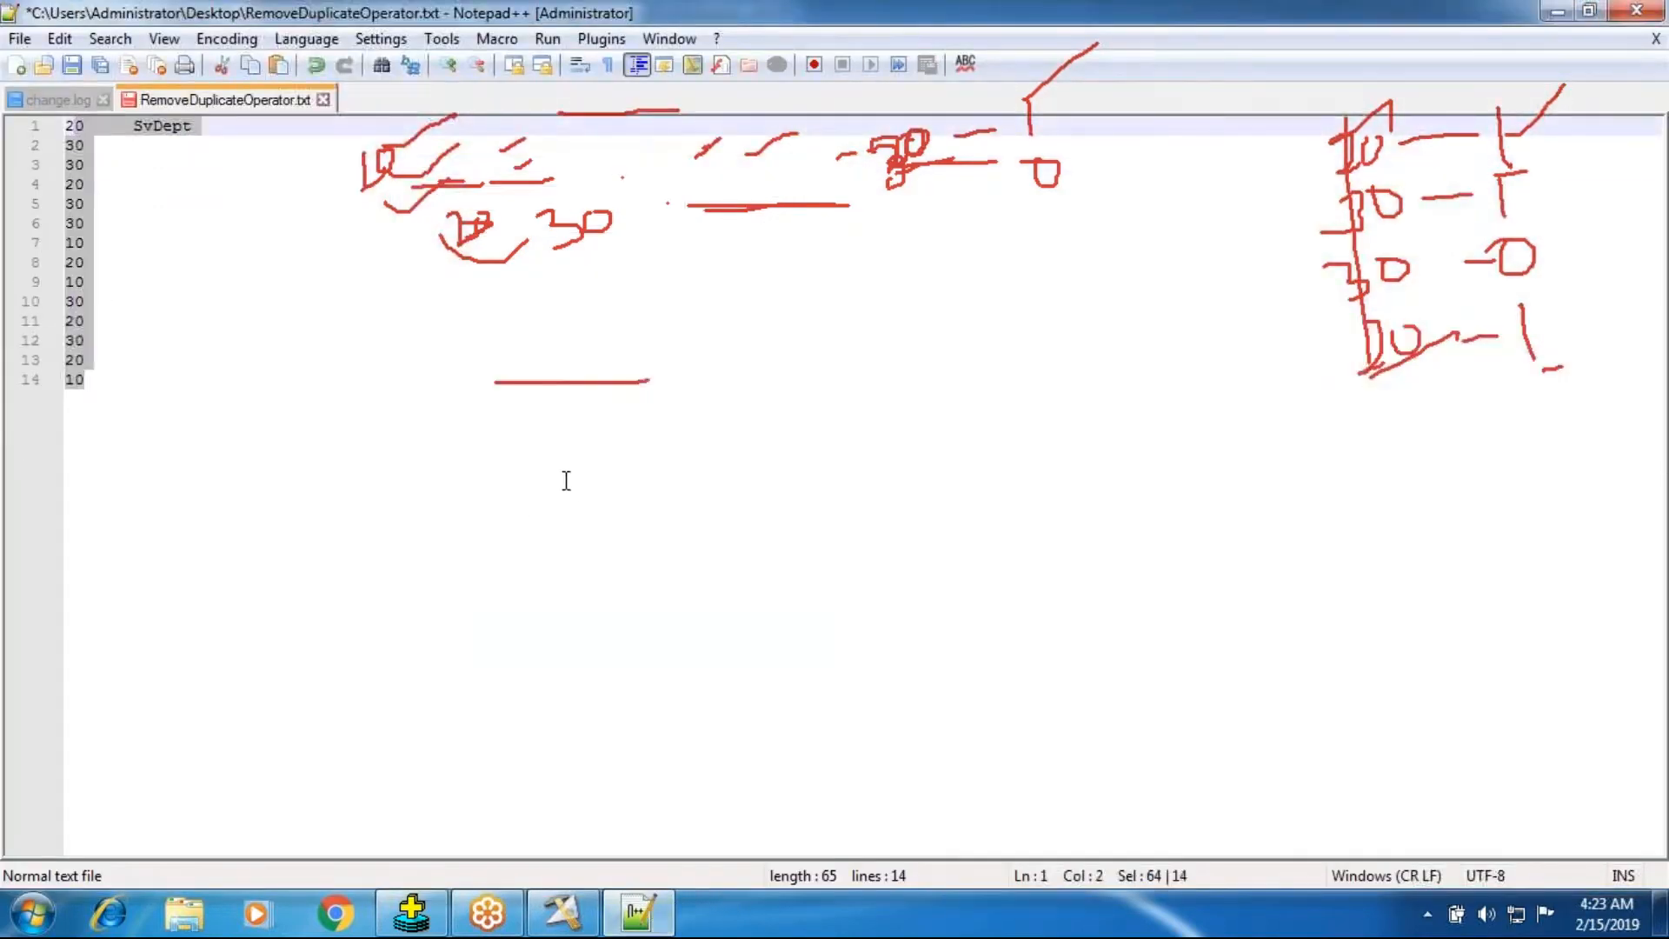
click(439, 909)
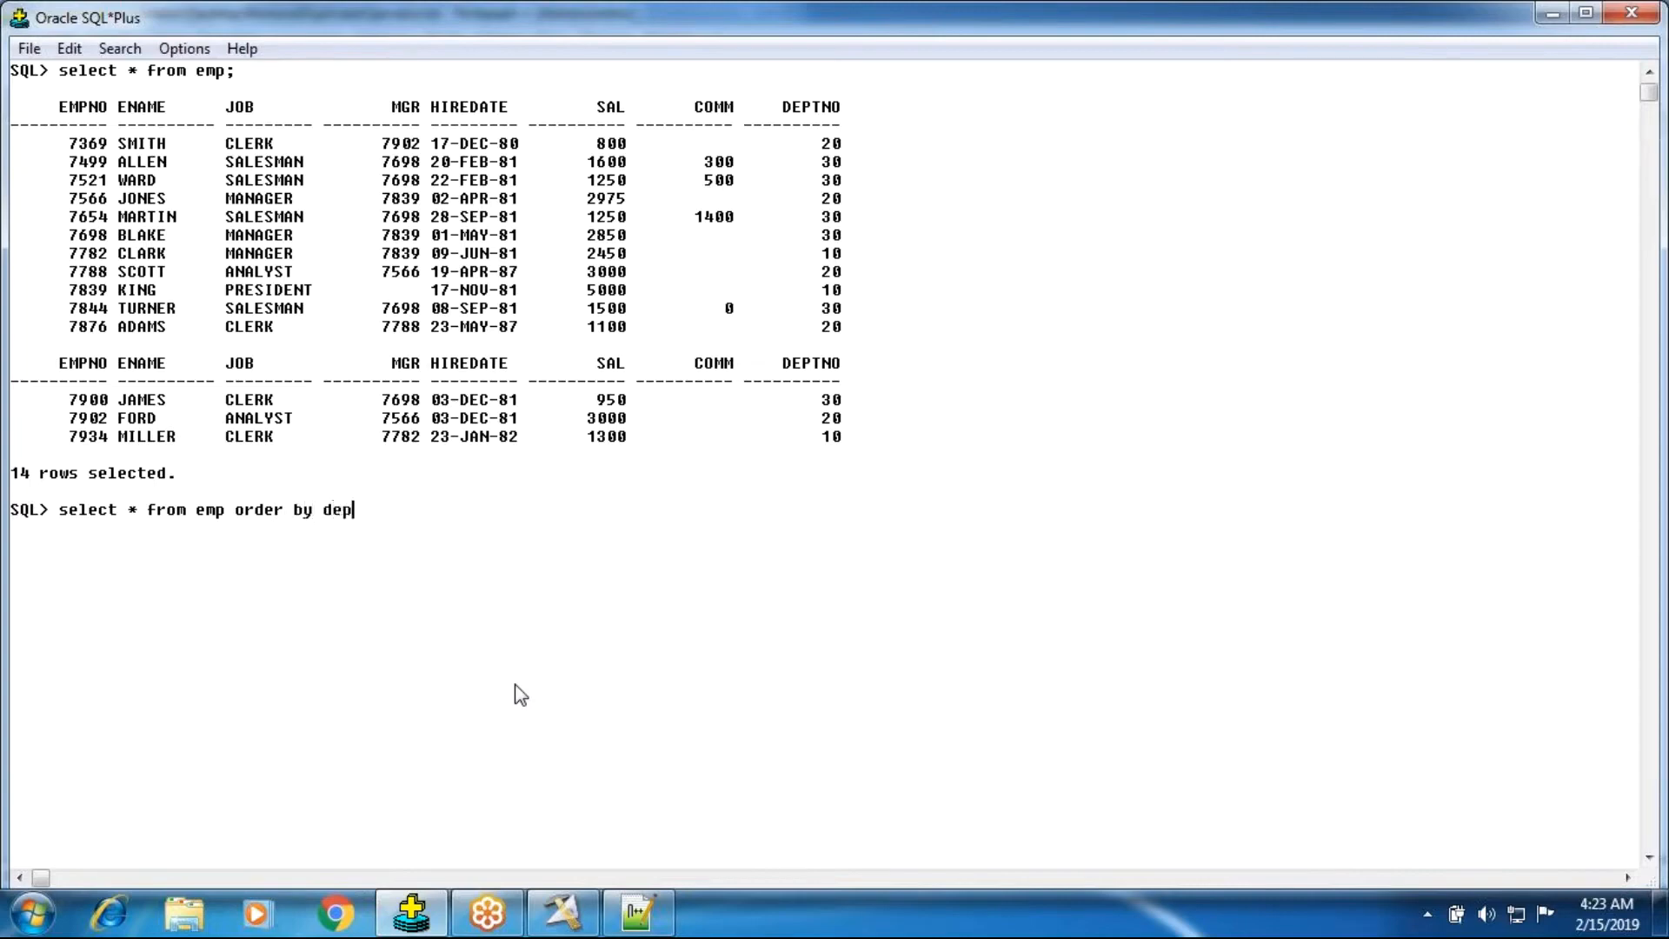
key(Return)
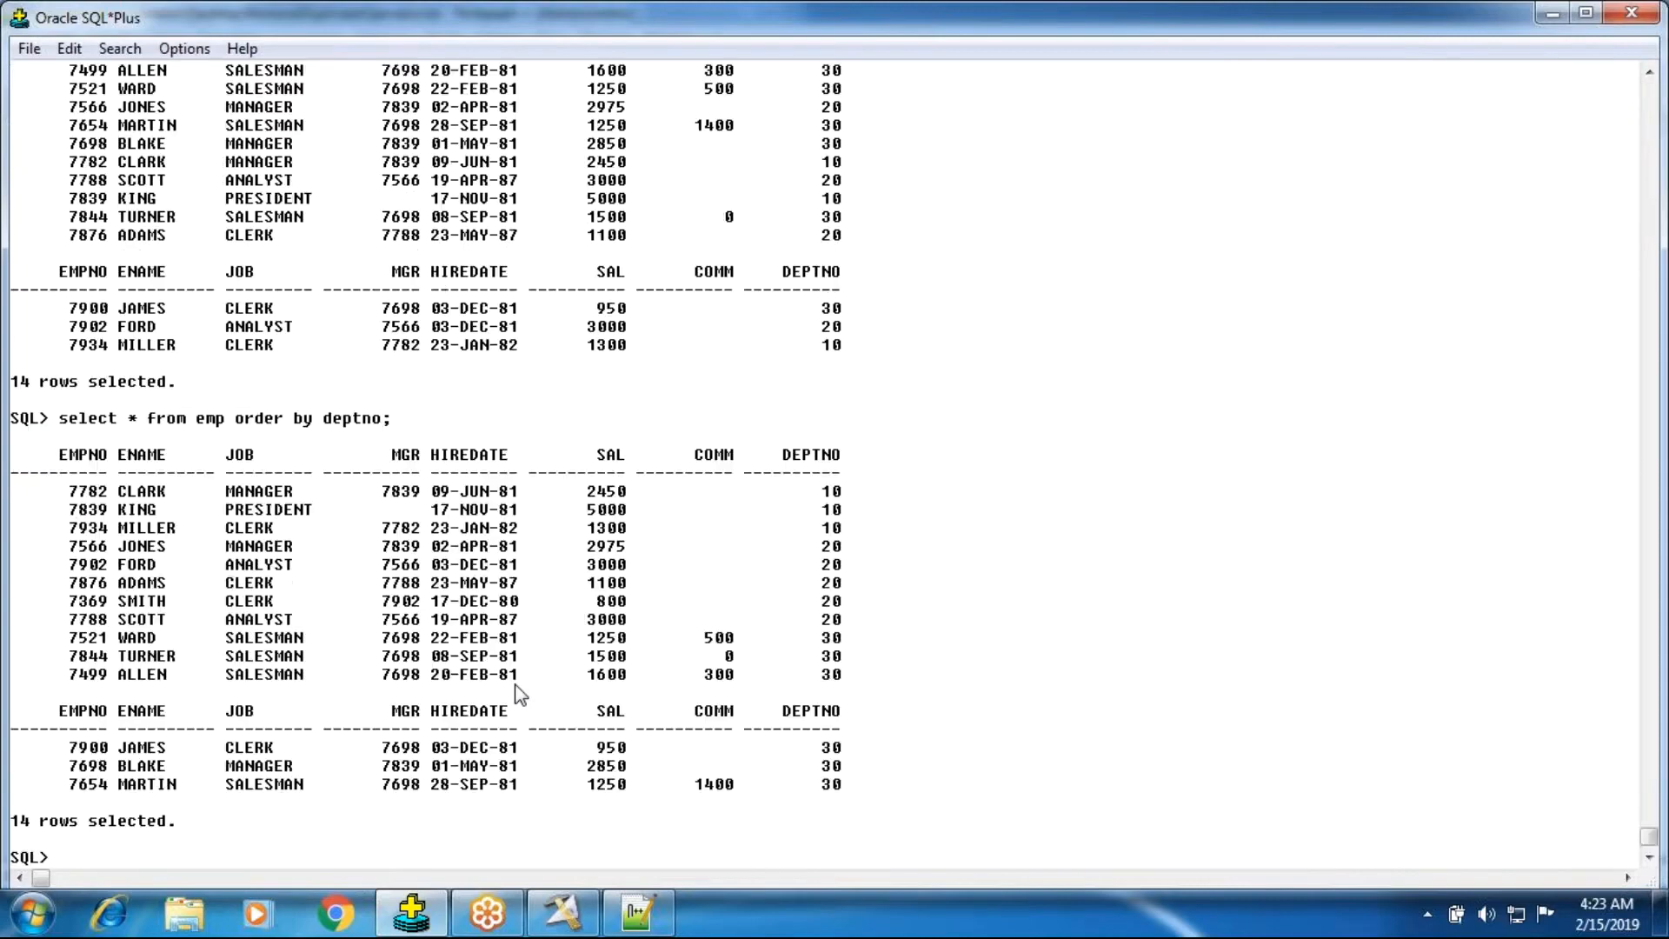
Copy the DEPTNO column values from the sorted query output.
drag(801, 492, 843, 807)
click(842, 541)
drag(828, 498, 839, 793)
key(ctrl+c)
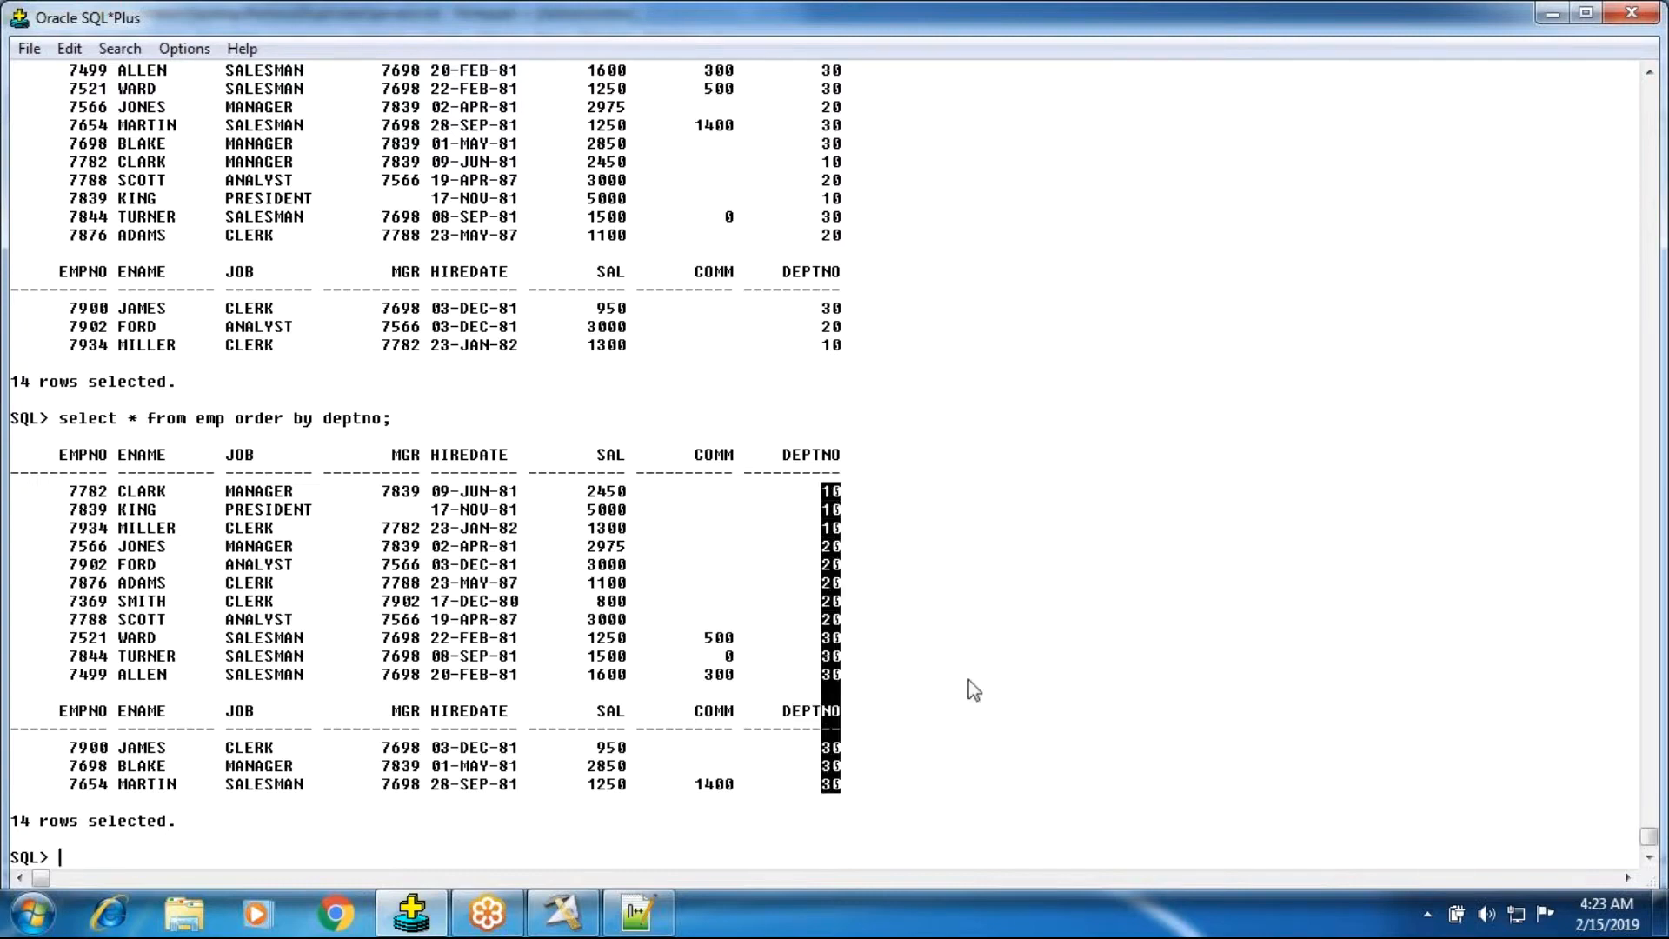
click(981, 671)
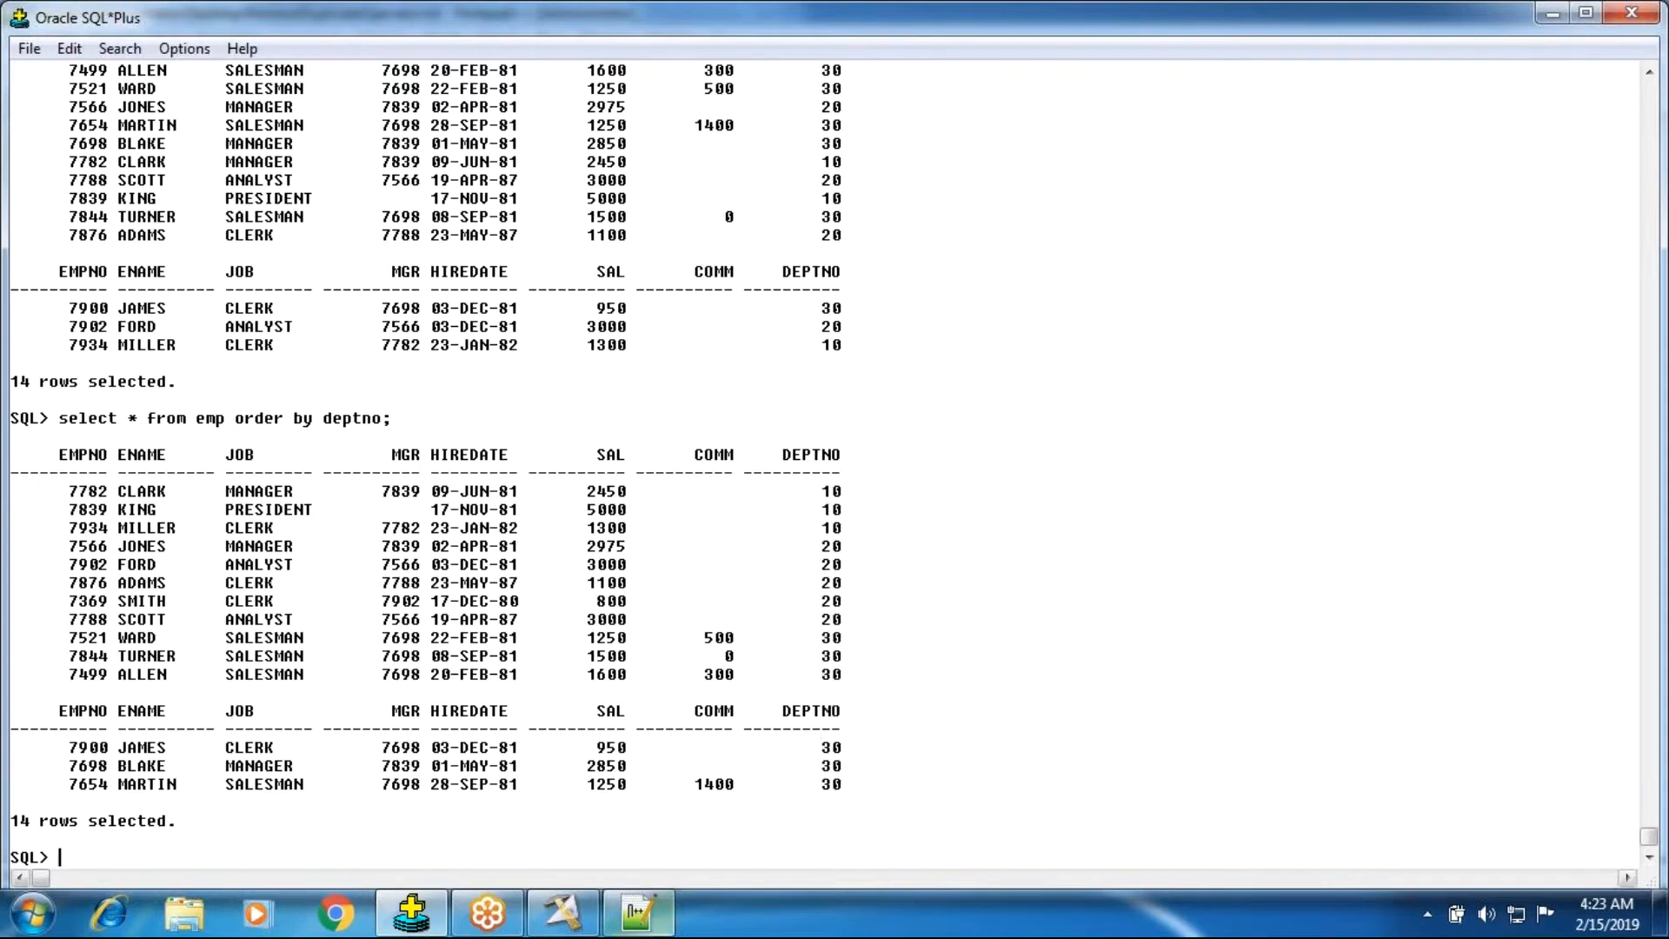
Replace the text file contents with the pasted sorted department numbers, removing the extra lines.
click(641, 915)
key(Delete)
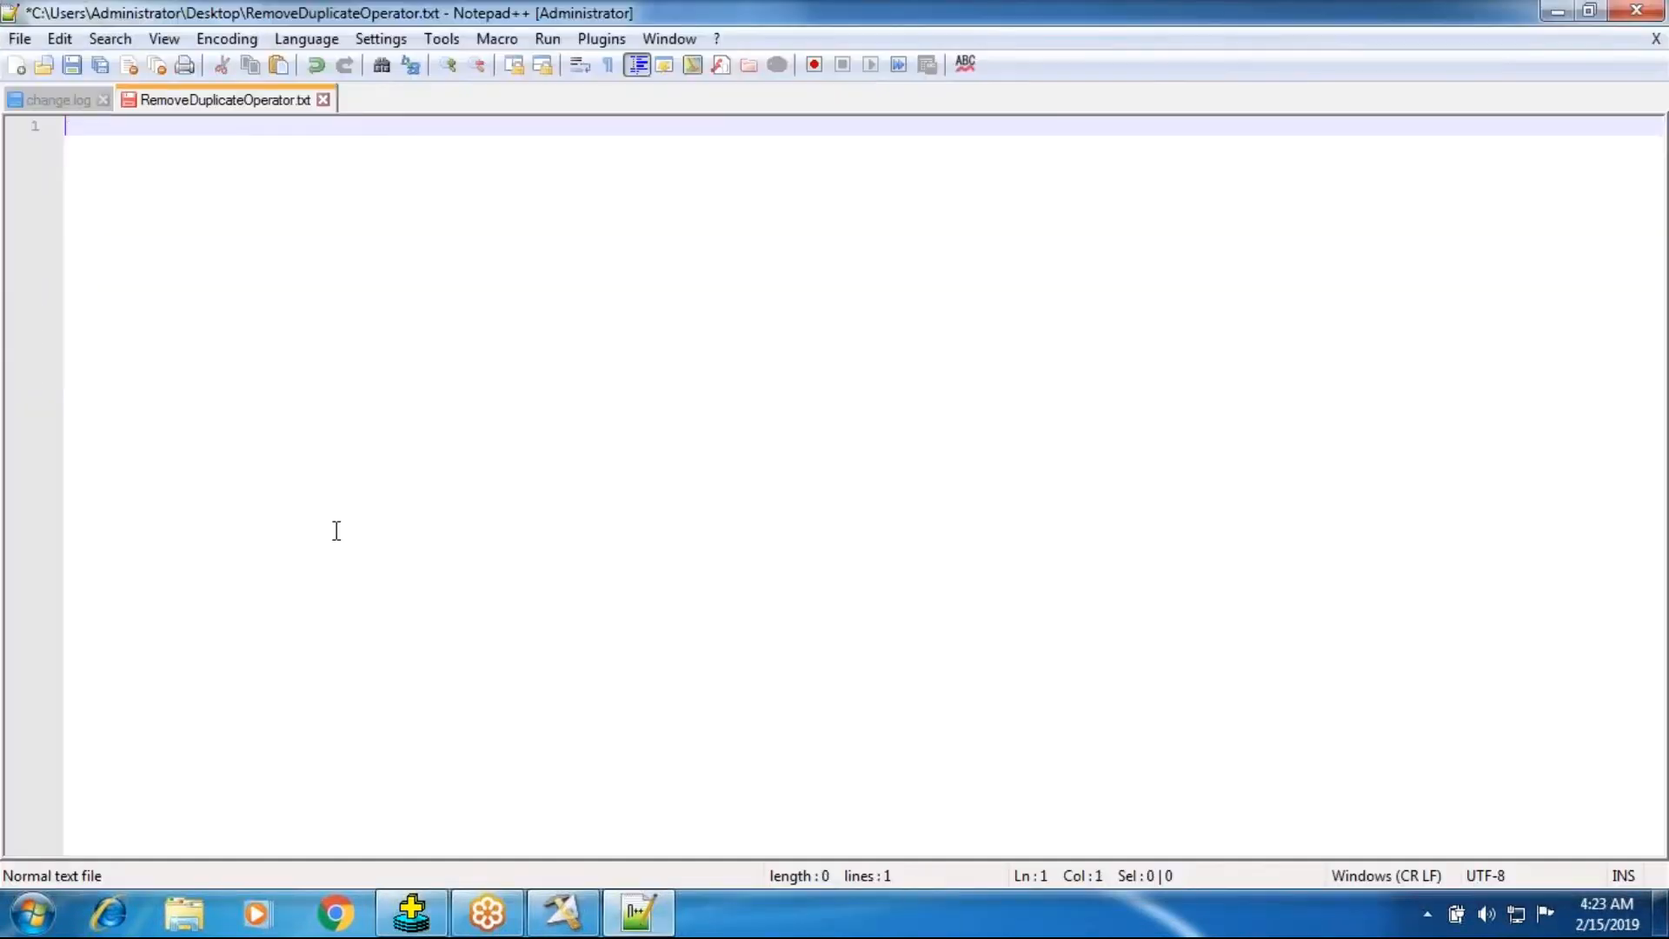
key(ctrl+v)
drag(85, 379, 69, 346)
key(Delete)
key(Delete)
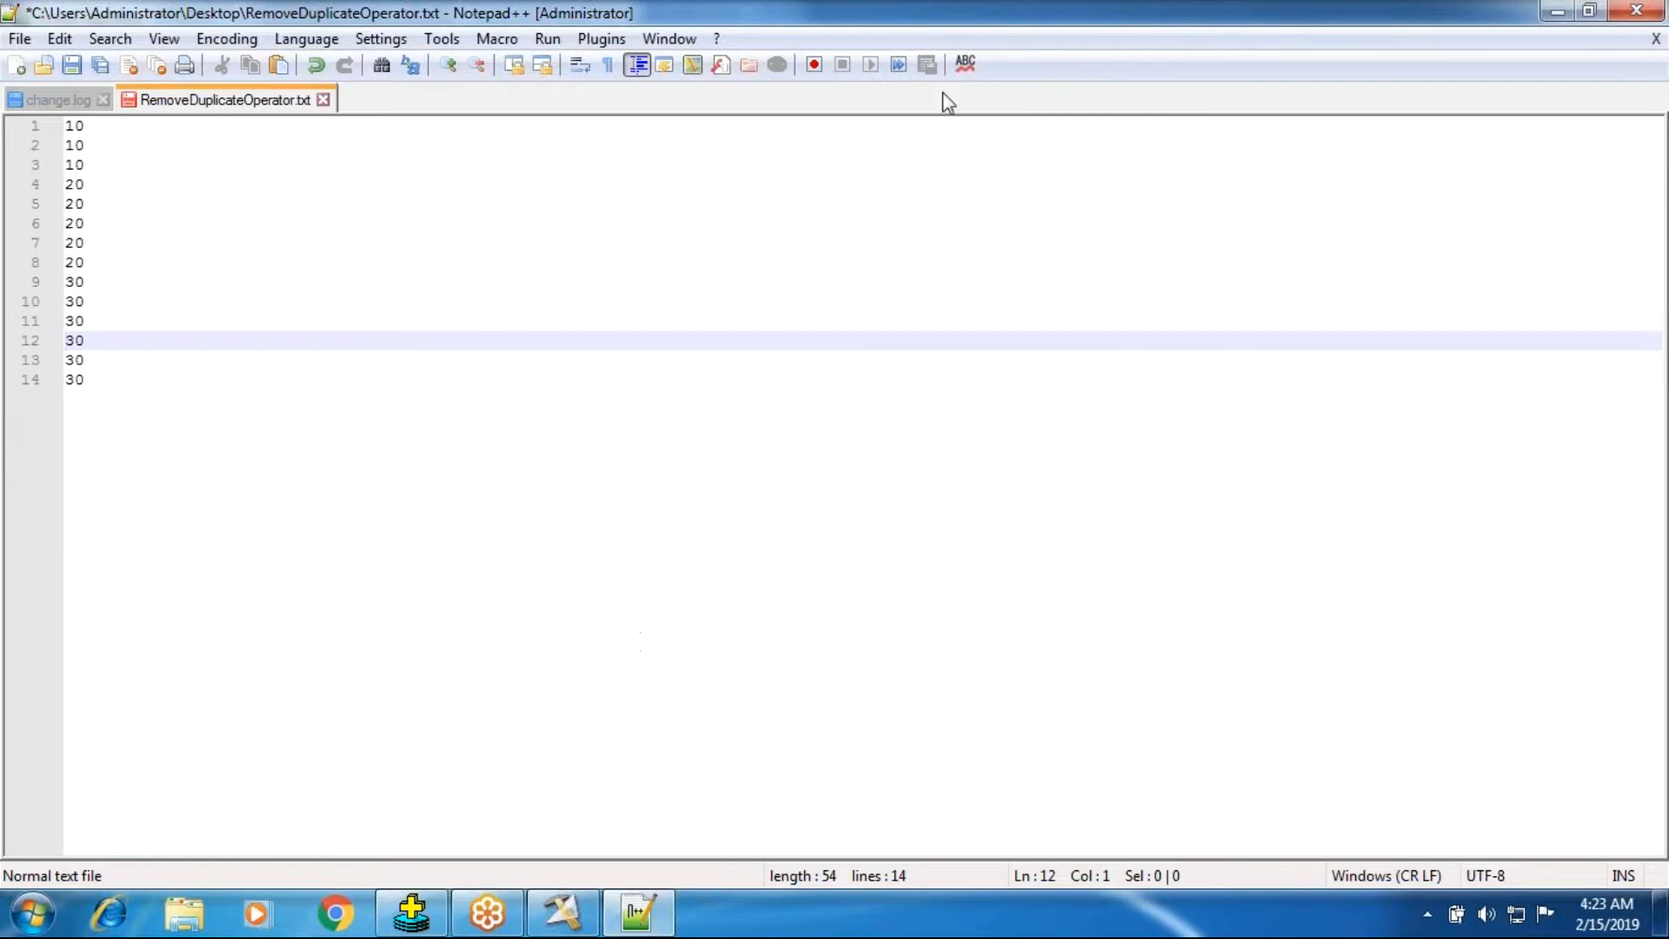
Trace the stage variable logic against the sorted department number sequence.
click(562, 912)
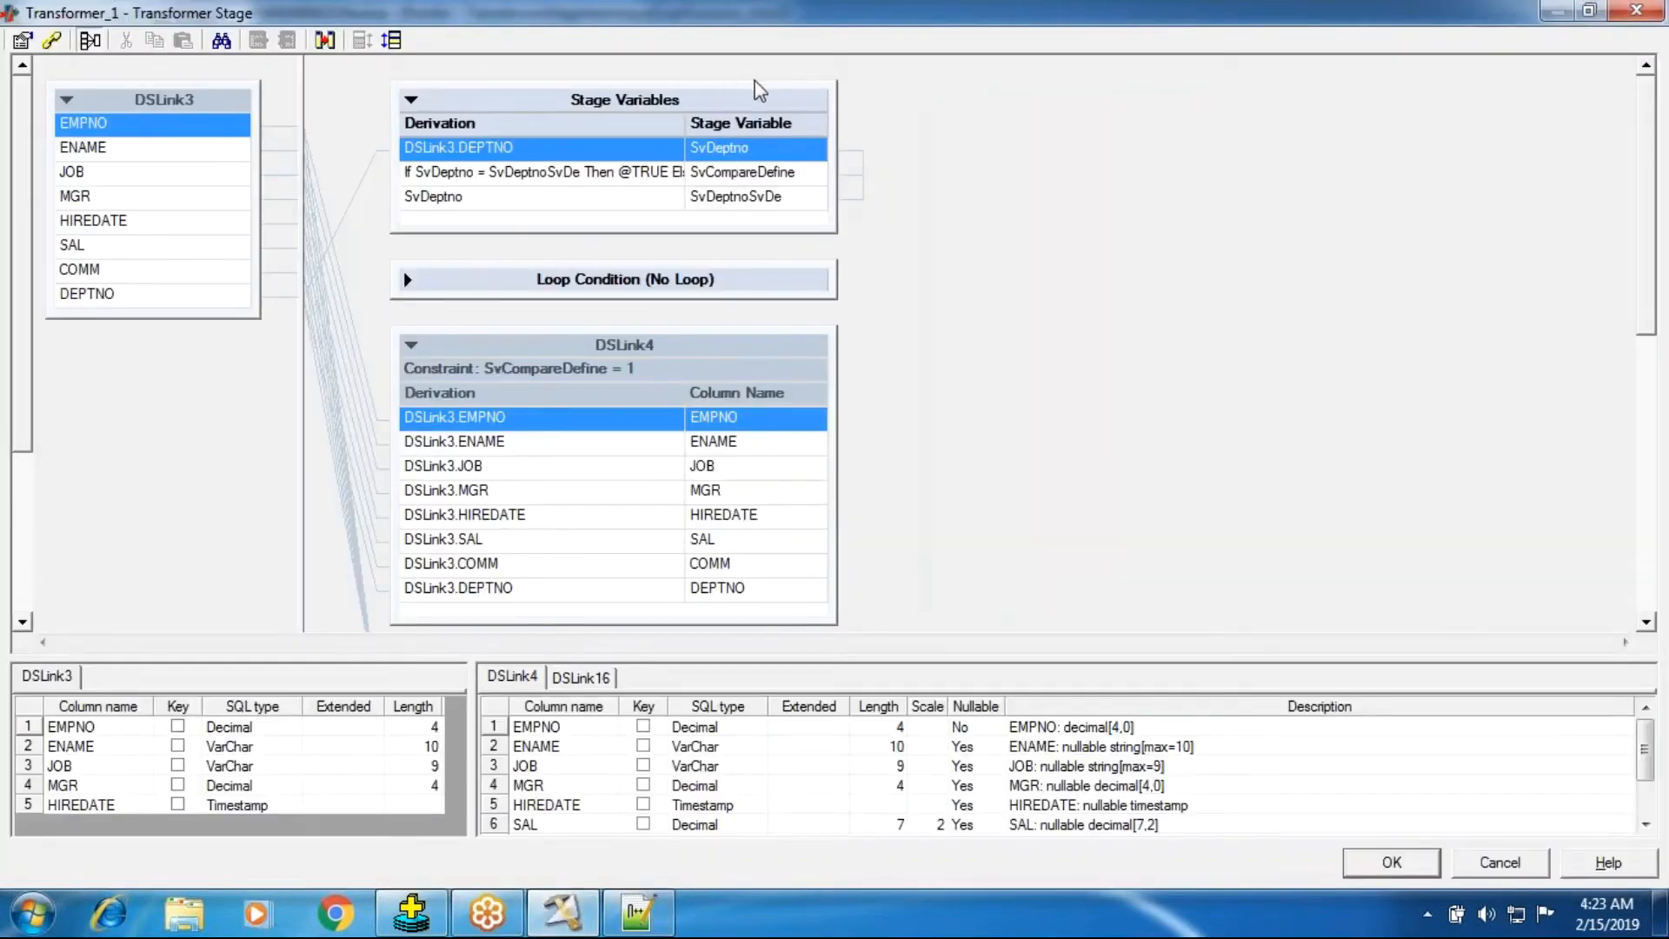
click(755, 81)
mouse_move(209, 82)
mouse_down()
mouse_move(212, 117)
mouse_move(234, 88)
mouse_move(219, 164)
mouse_move(240, 163)
mouse_move(255, 202)
mouse_move(261, 274)
mouse_move(278, 266)
mouse_move(278, 368)
mouse_up()
mouse_move(304, 297)
mouse_down()
mouse_move(299, 352)
mouse_move(335, 439)
mouse_move(335, 492)
mouse_move(355, 459)
mouse_up()
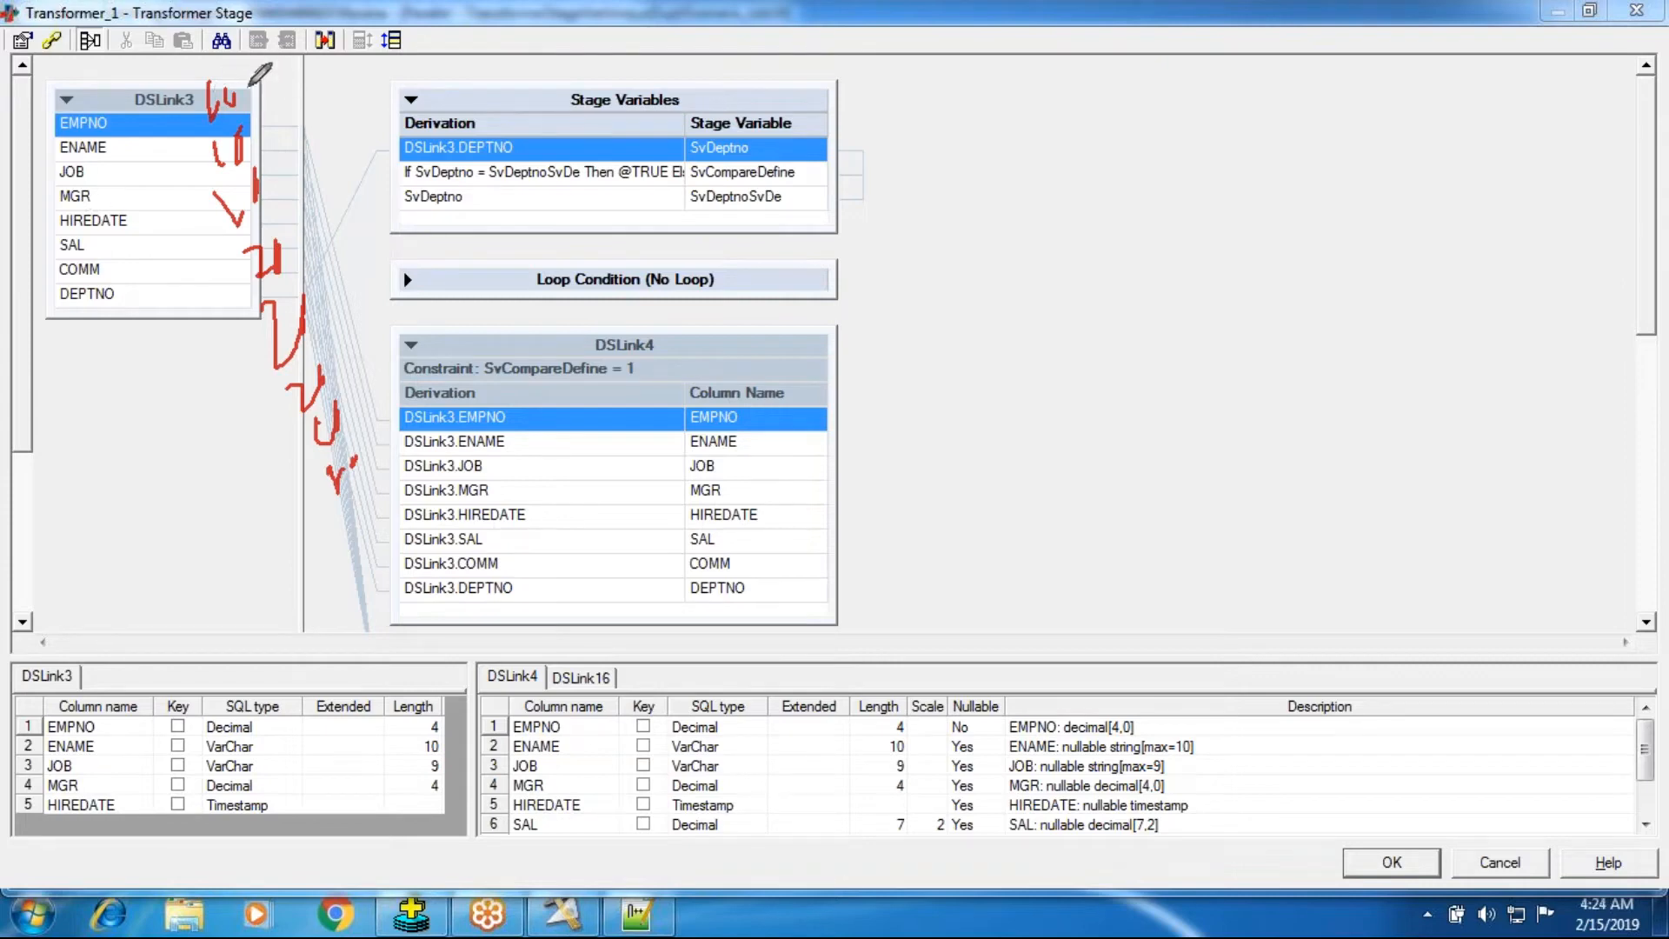
drag(243, 95, 440, 139)
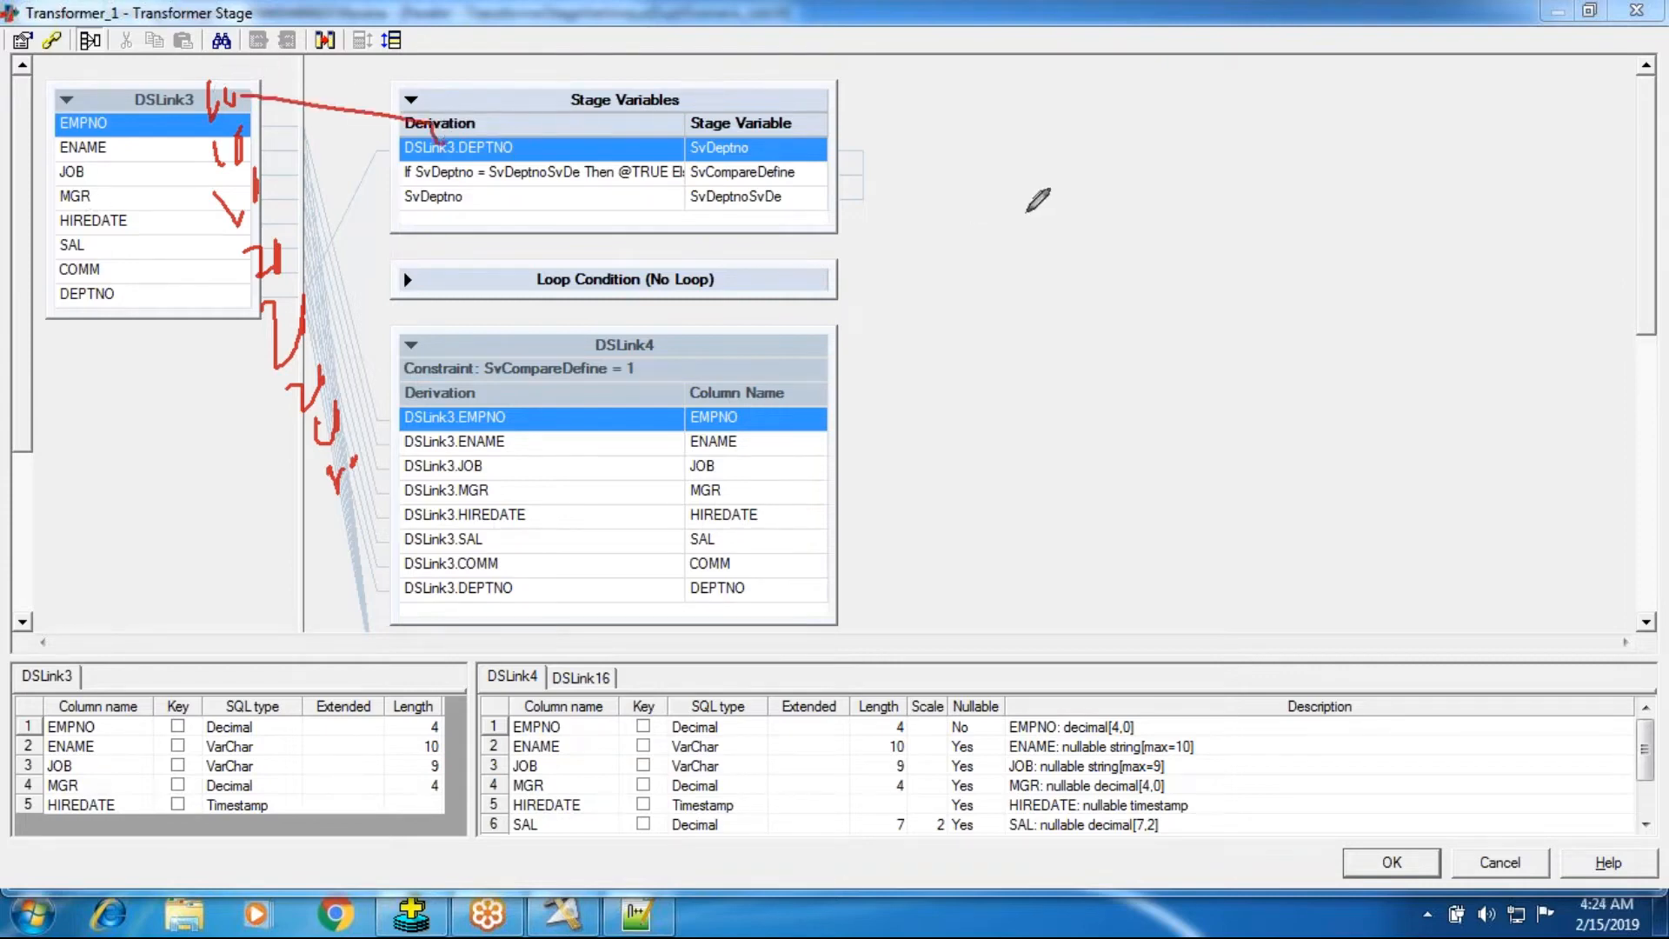
mouse_move(875, 116)
mouse_down()
mouse_move(881, 137)
mouse_move(904, 107)
mouse_up()
drag(747, 150, 797, 116)
drag(791, 202, 810, 202)
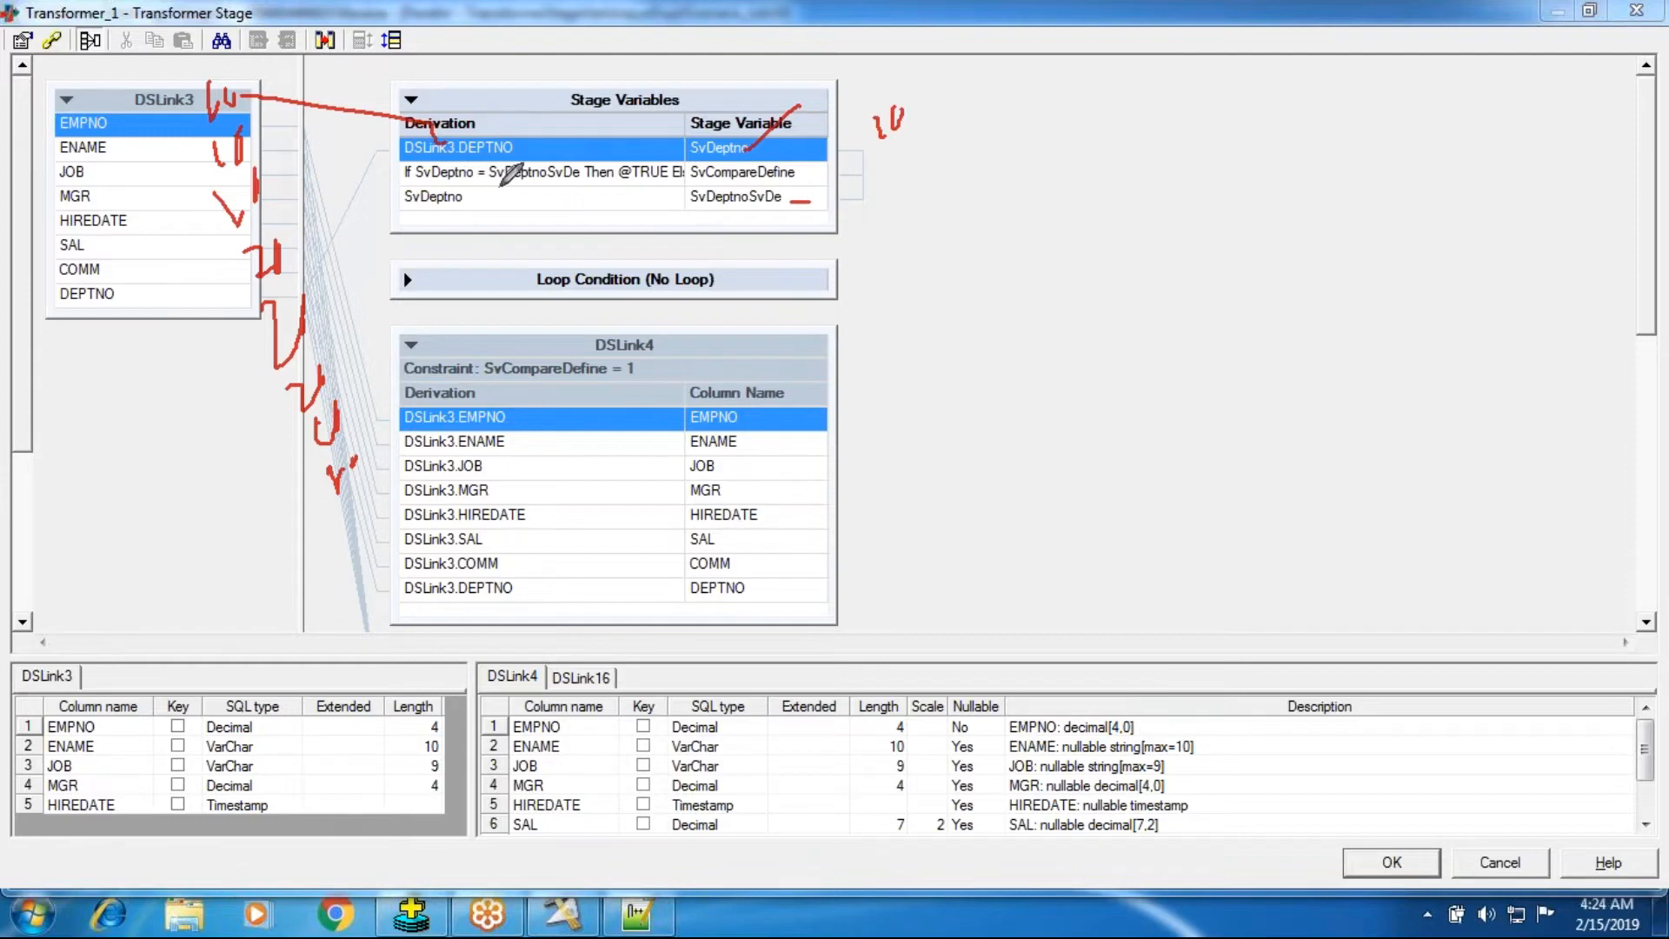
drag(881, 150, 913, 134)
drag(932, 125, 968, 132)
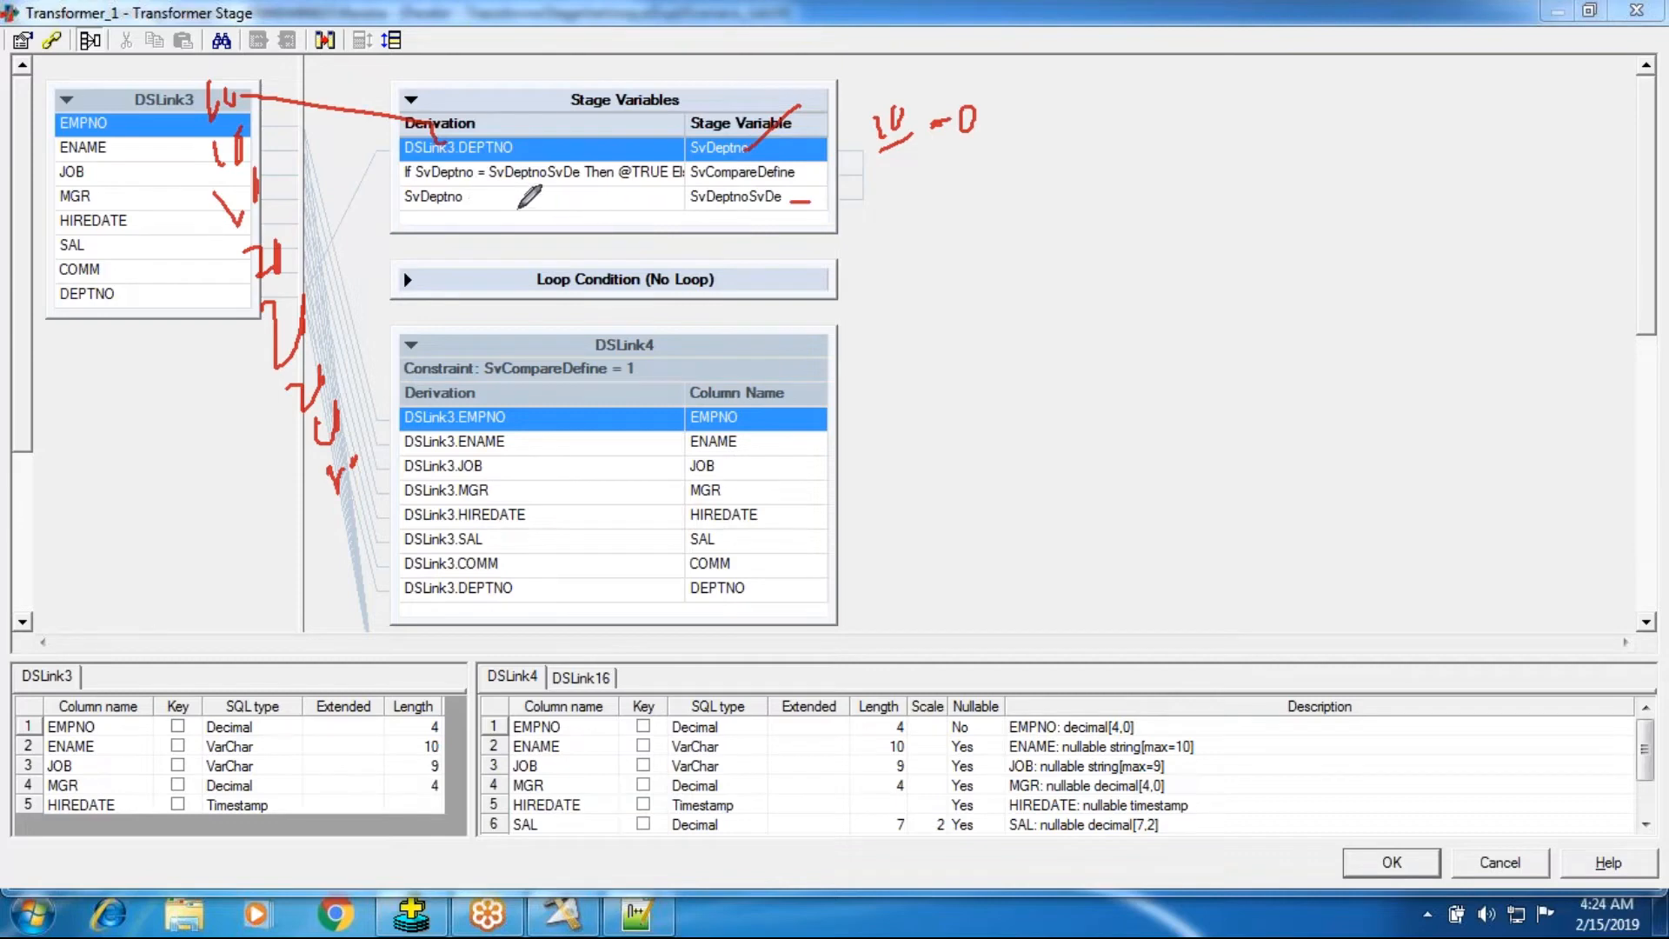
drag(498, 200, 513, 229)
mouse_move(525, 187)
mouse_down()
mouse_move(532, 216)
mouse_move(540, 178)
mouse_move(527, 187)
mouse_move(557, 224)
mouse_up()
drag(390, 205, 419, 202)
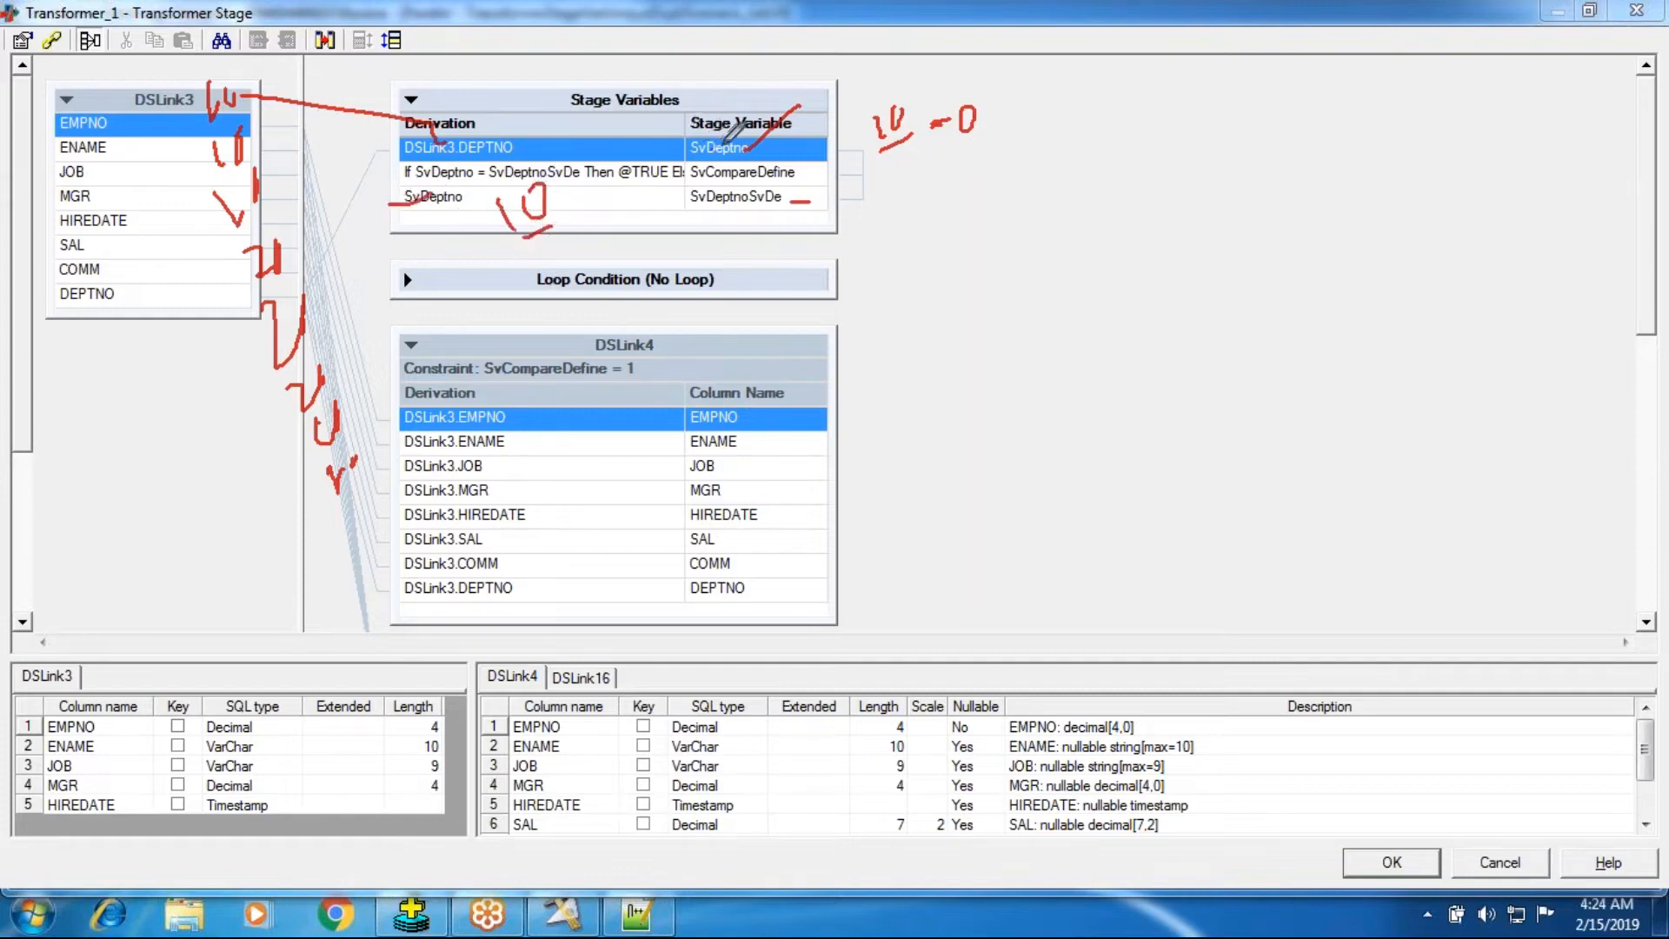
drag(243, 160, 424, 153)
drag(788, 146, 793, 167)
drag(802, 146, 805, 164)
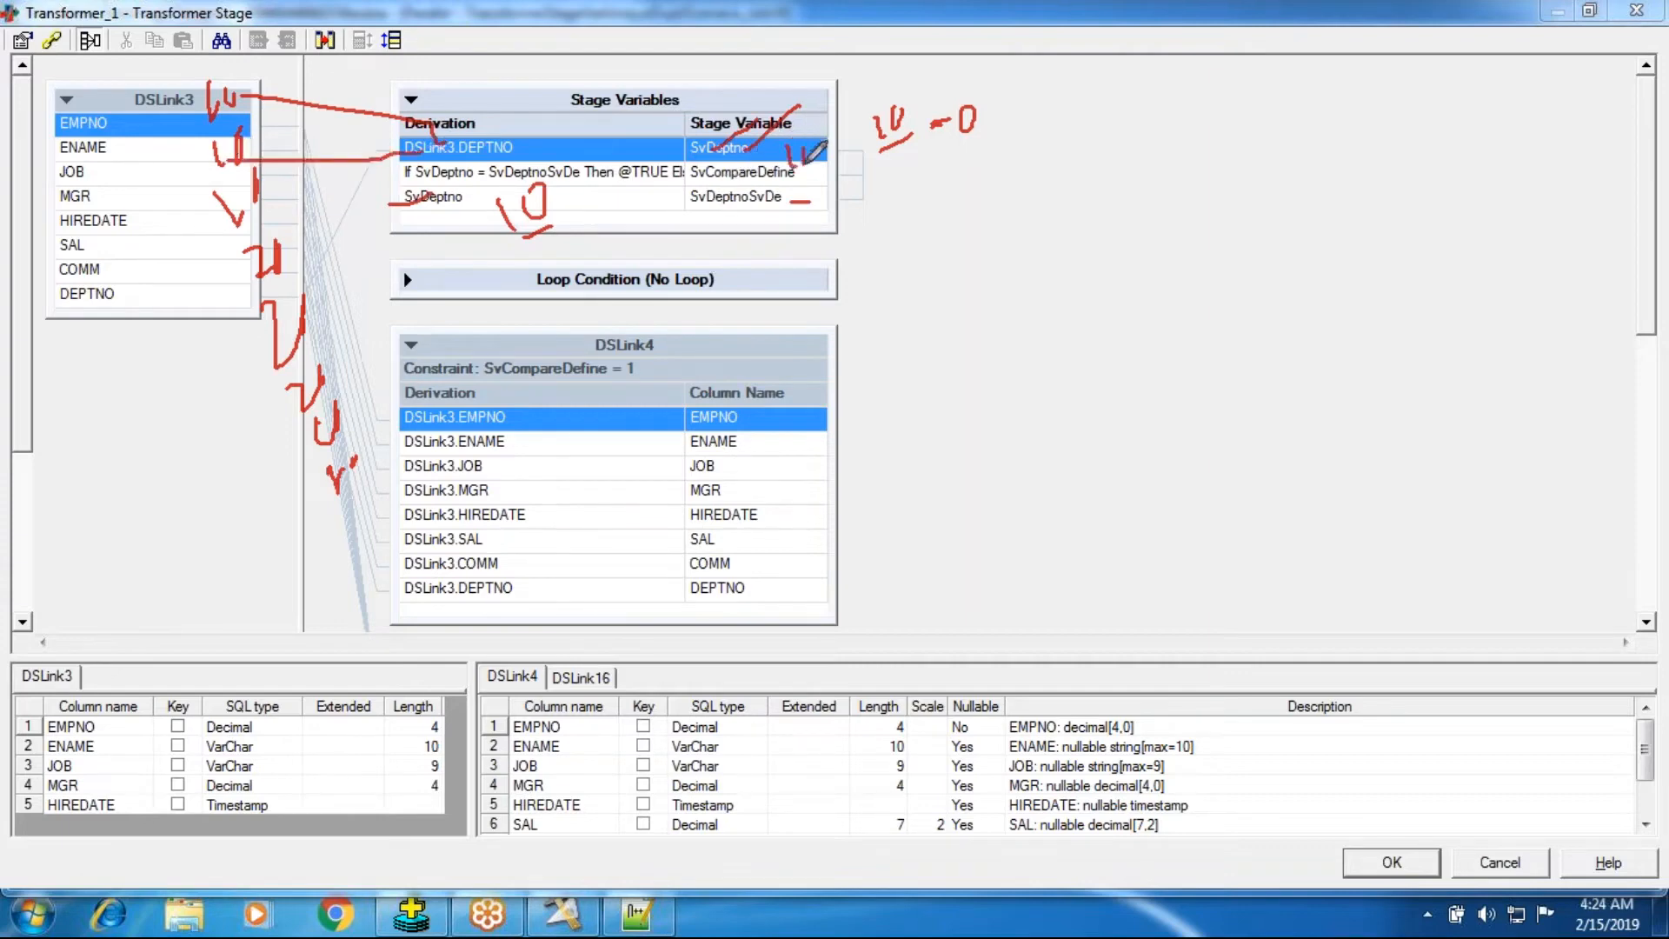
mouse_move(508, 222)
mouse_down()
mouse_move(551, 228)
mouse_move(555, 185)
mouse_up()
mouse_move(888, 166)
mouse_down()
mouse_move(890, 193)
mouse_move(904, 171)
mouse_up()
drag(928, 165, 981, 190)
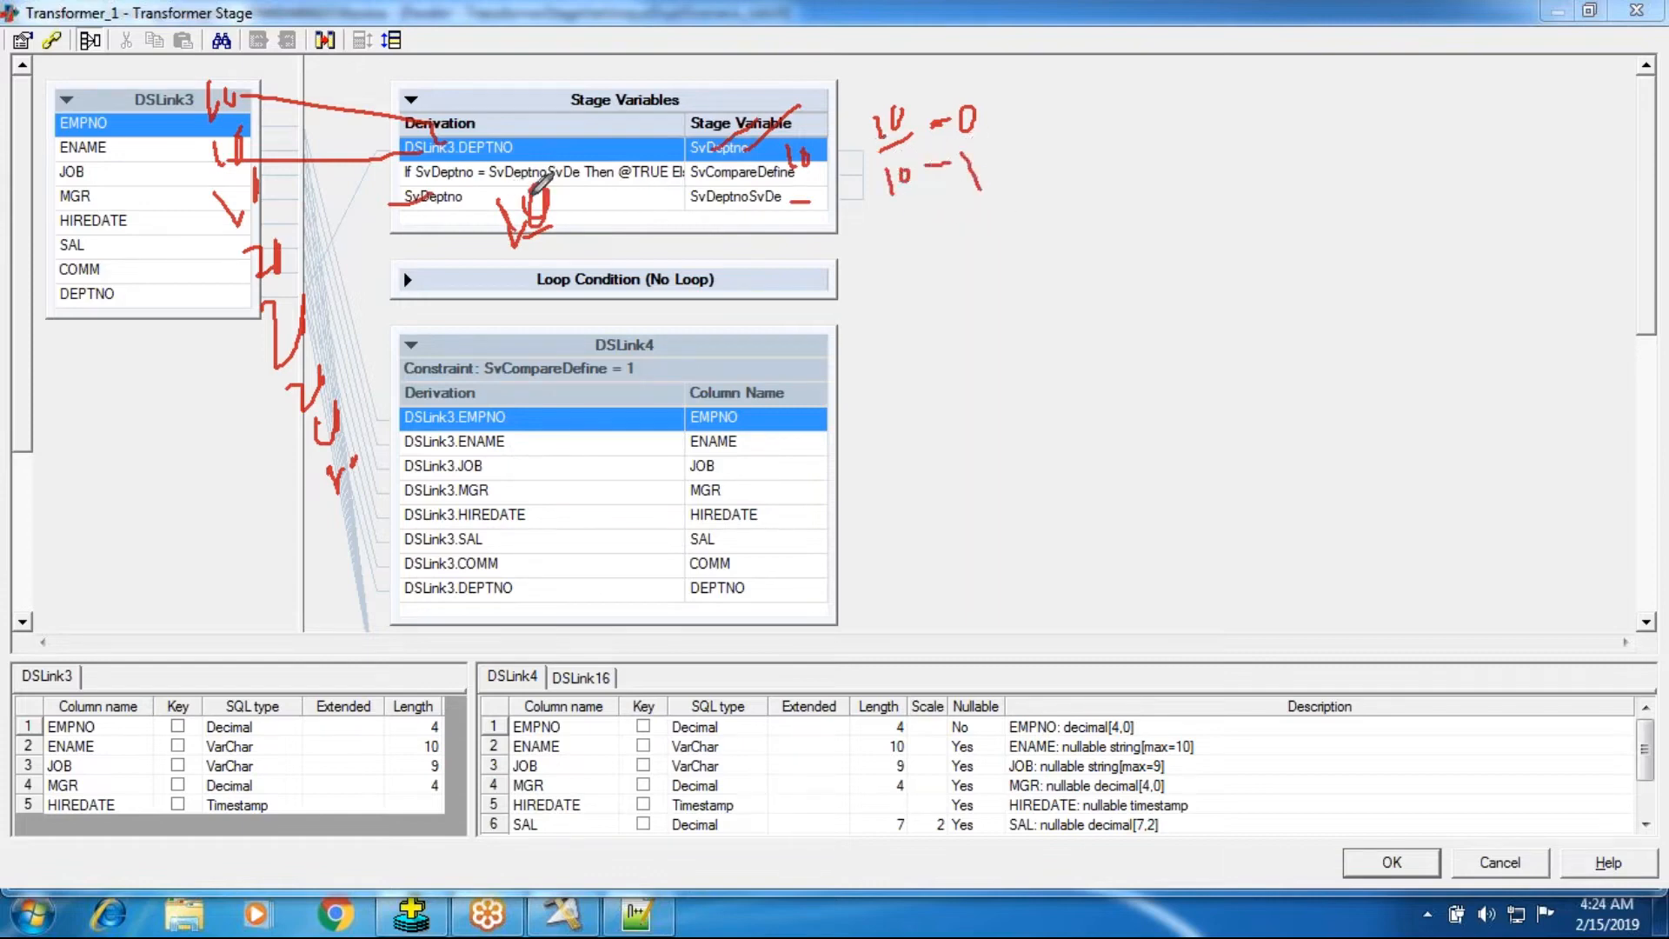
drag(258, 186, 396, 185)
mouse_move(906, 218)
mouse_down()
mouse_move(909, 259)
mouse_move(941, 222)
mouse_move(1022, 247)
mouse_up()
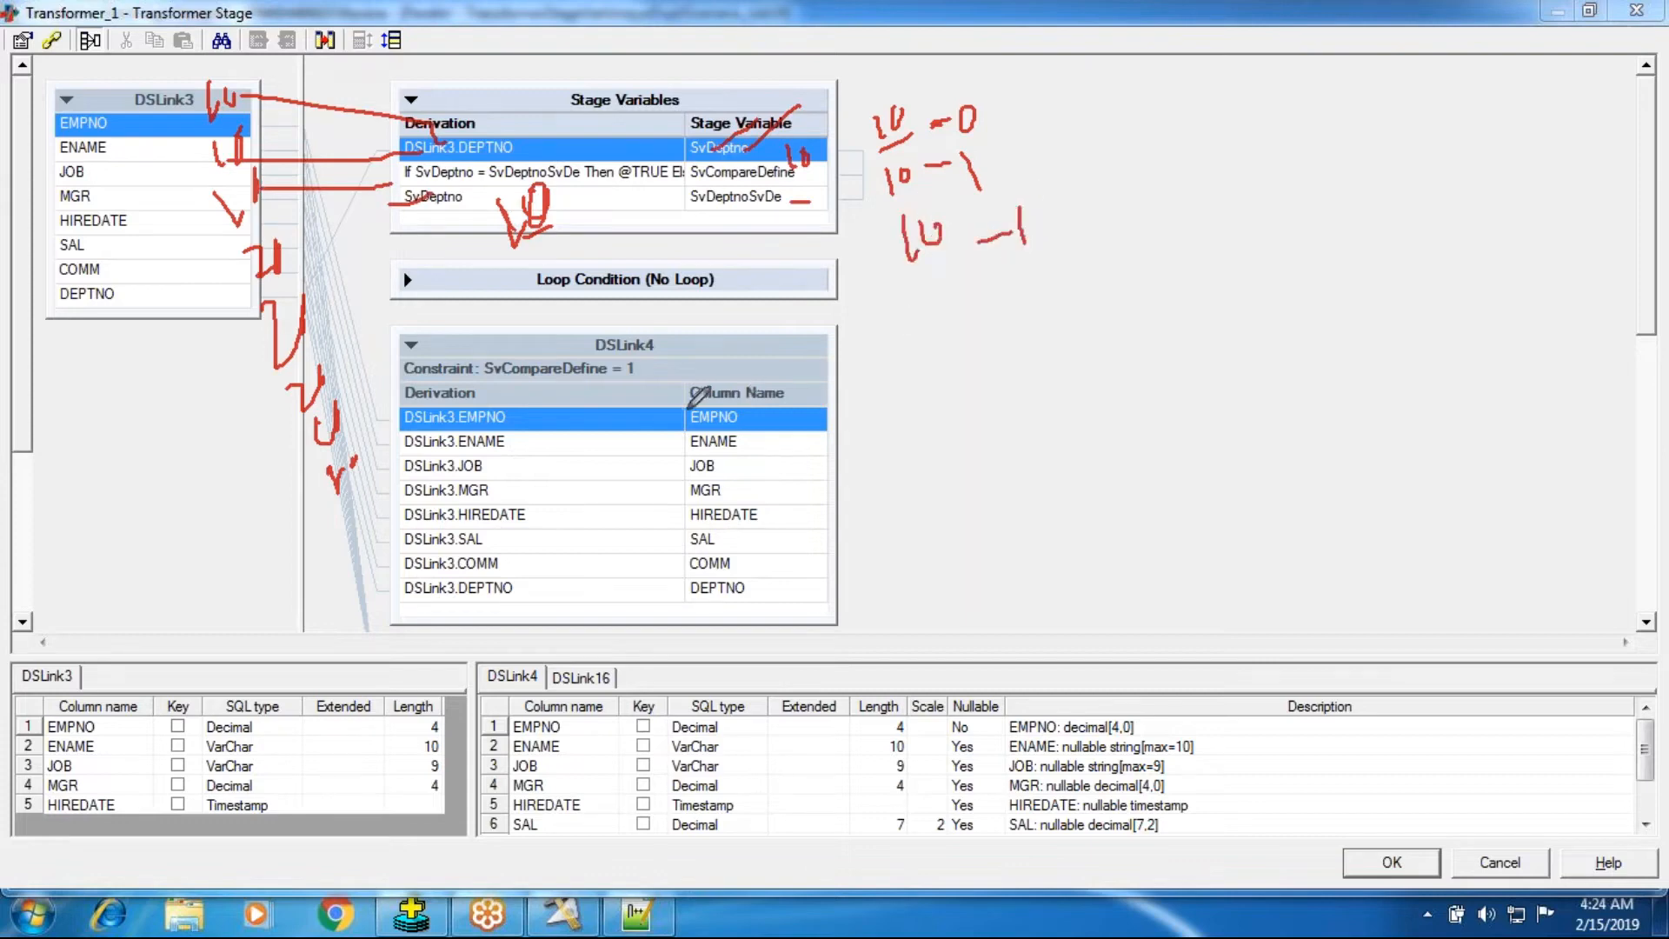
click(294, 252)
mouse_move(896, 302)
mouse_down()
mouse_move(938, 329)
mouse_move(1055, 289)
mouse_move(1064, 308)
mouse_move(1056, 265)
mouse_up()
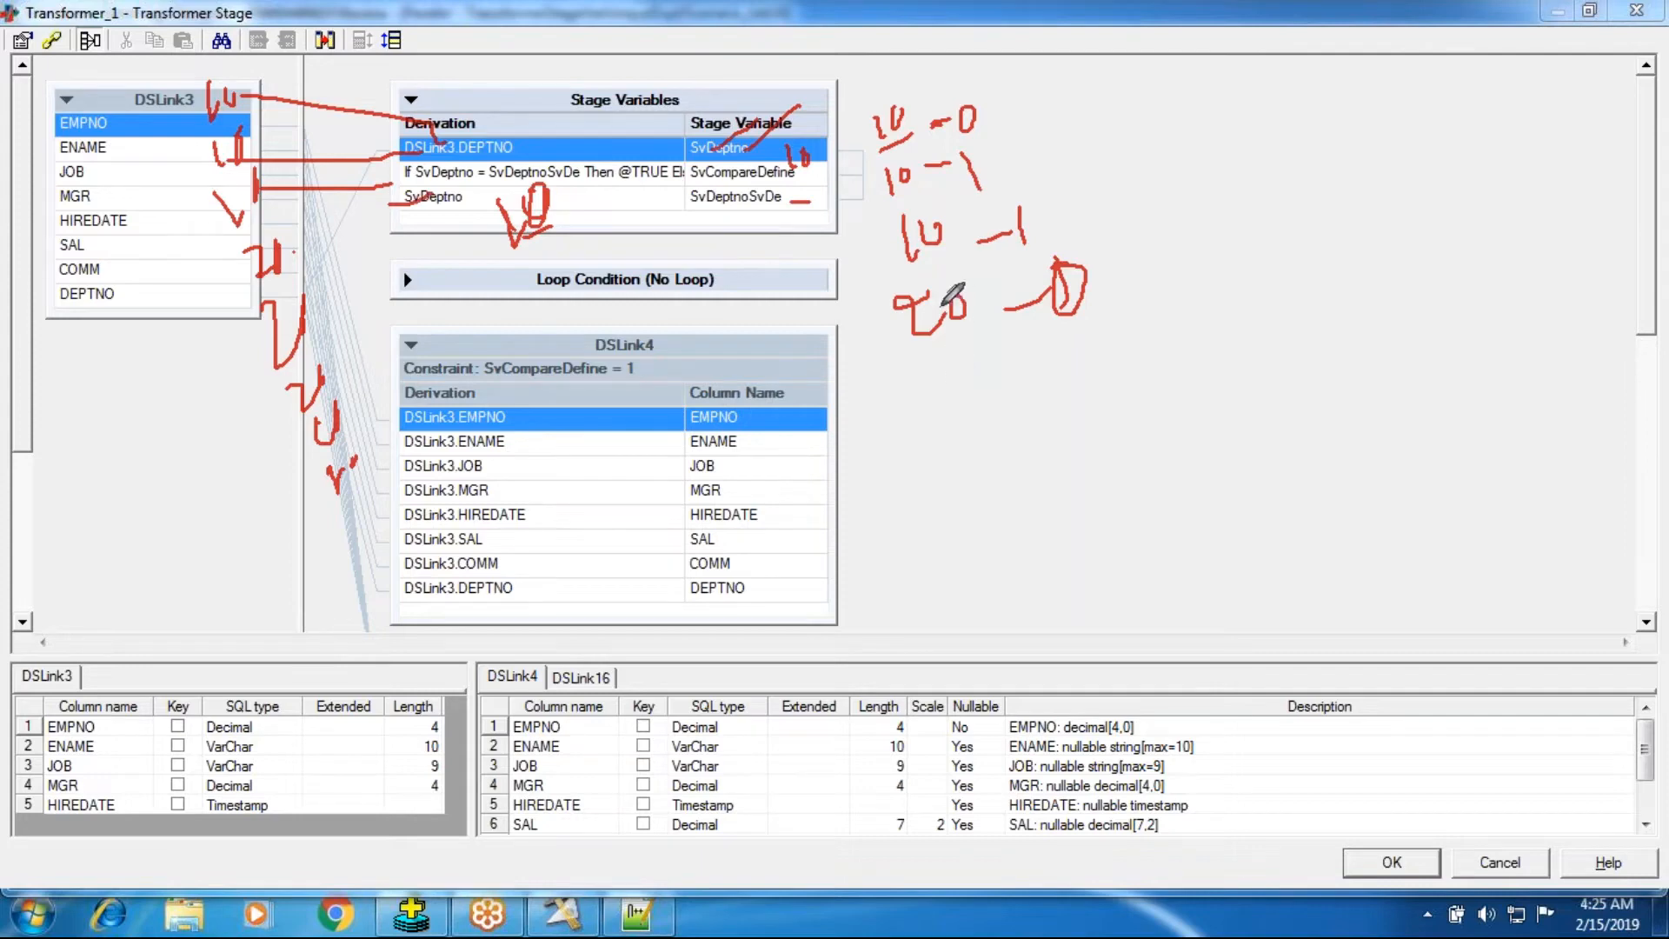
mouse_move(174, 56)
mouse_down()
mouse_move(256, 391)
mouse_move(308, 522)
mouse_move(366, 292)
mouse_move(183, 48)
mouse_move(143, 51)
mouse_up()
right_click(895, 270)
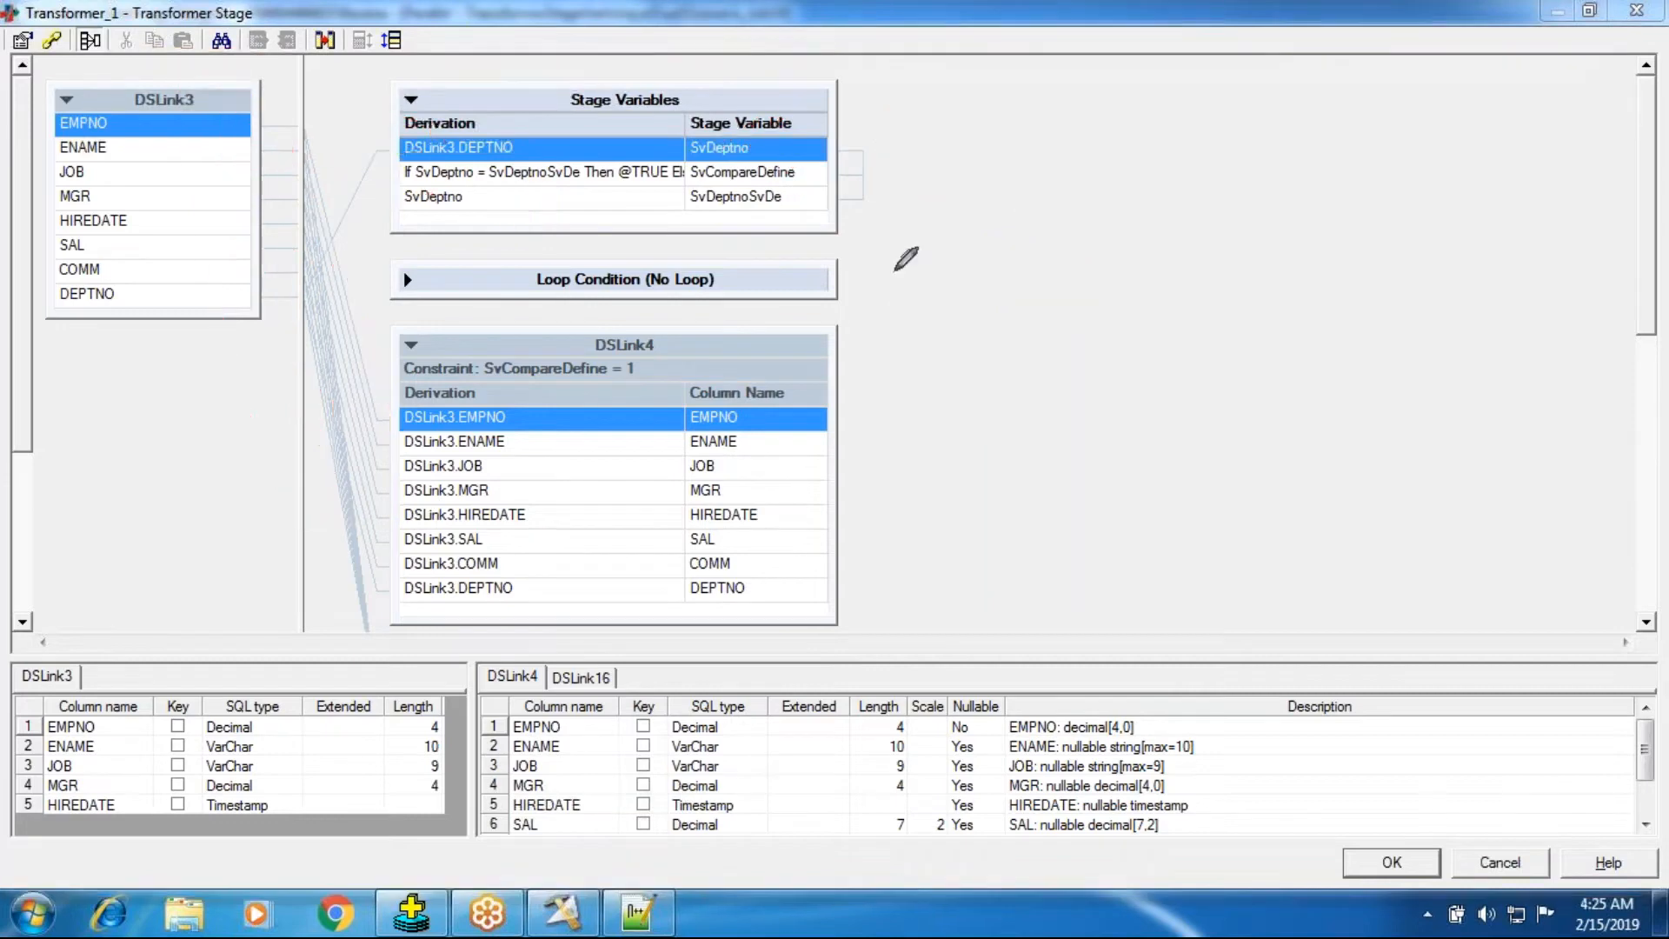
key(Escape)
click(632, 174)
click(632, 174)
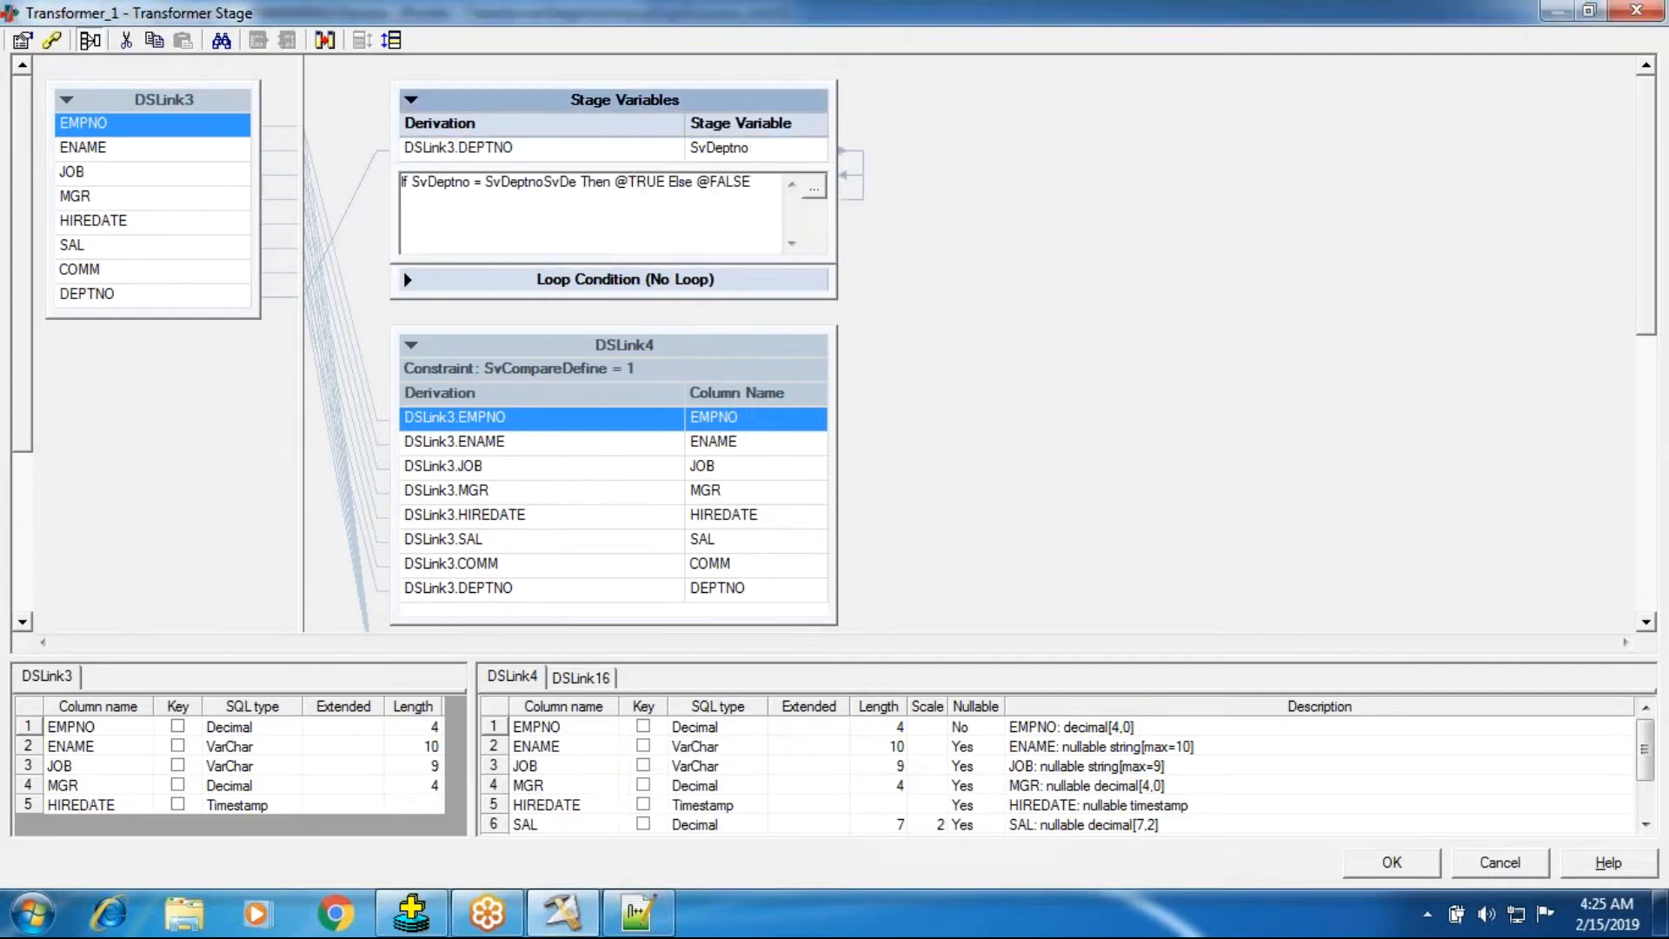
double_click(645, 181)
key(BackSpace)
key(BackSpace)
right_click(614, 206)
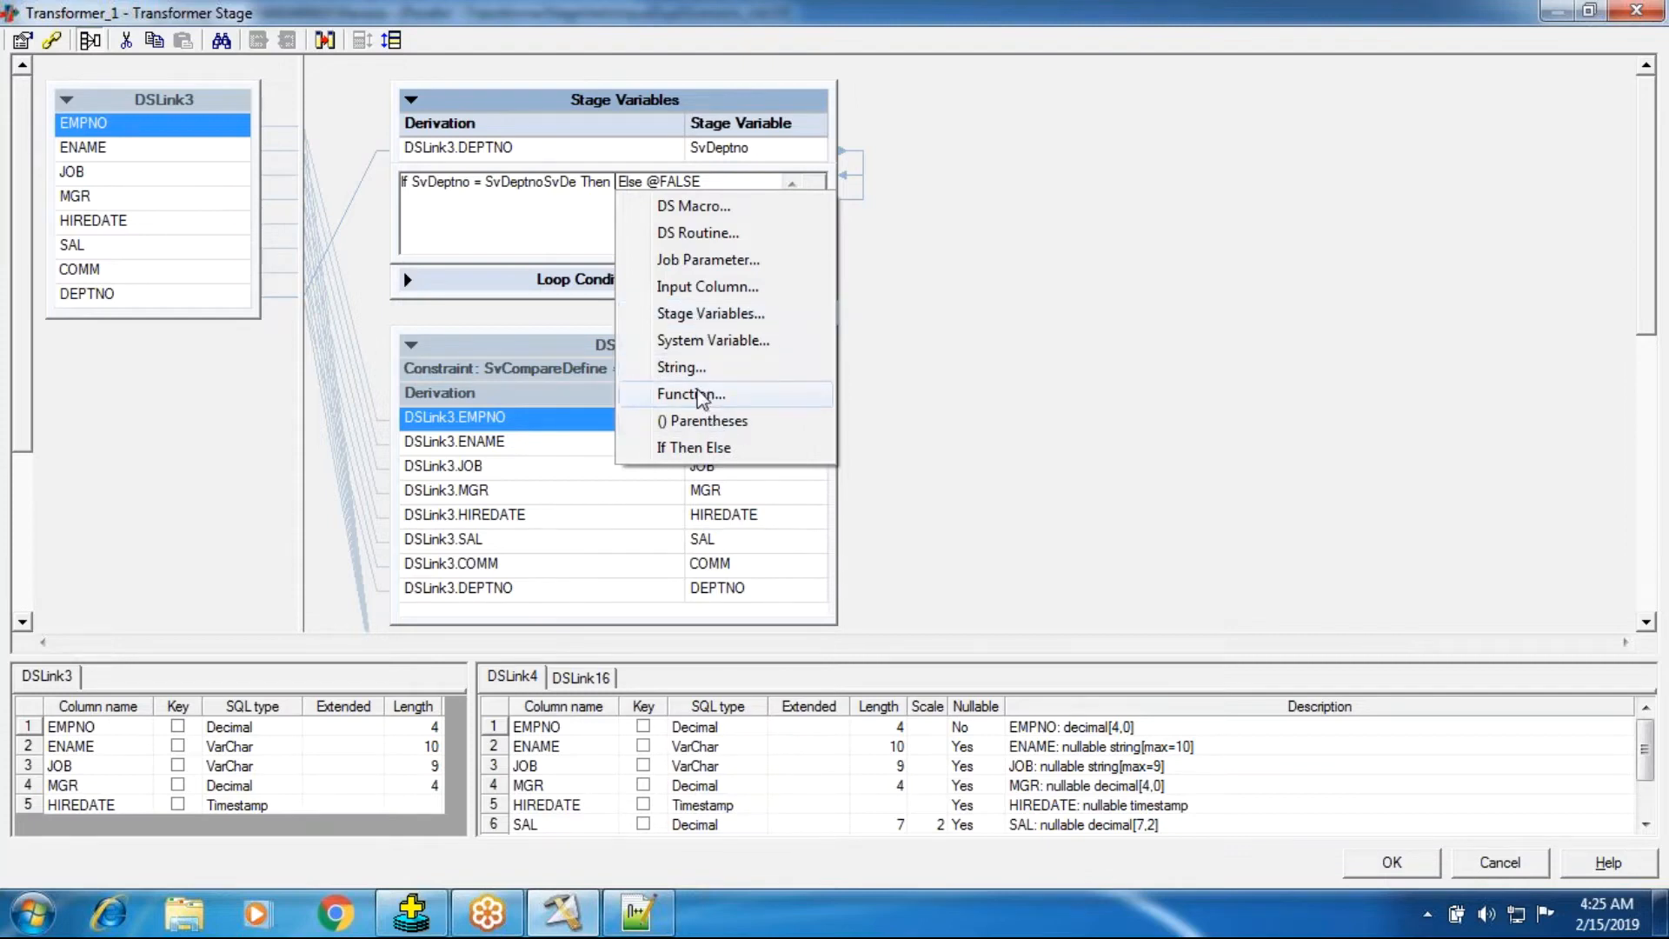
click(700, 340)
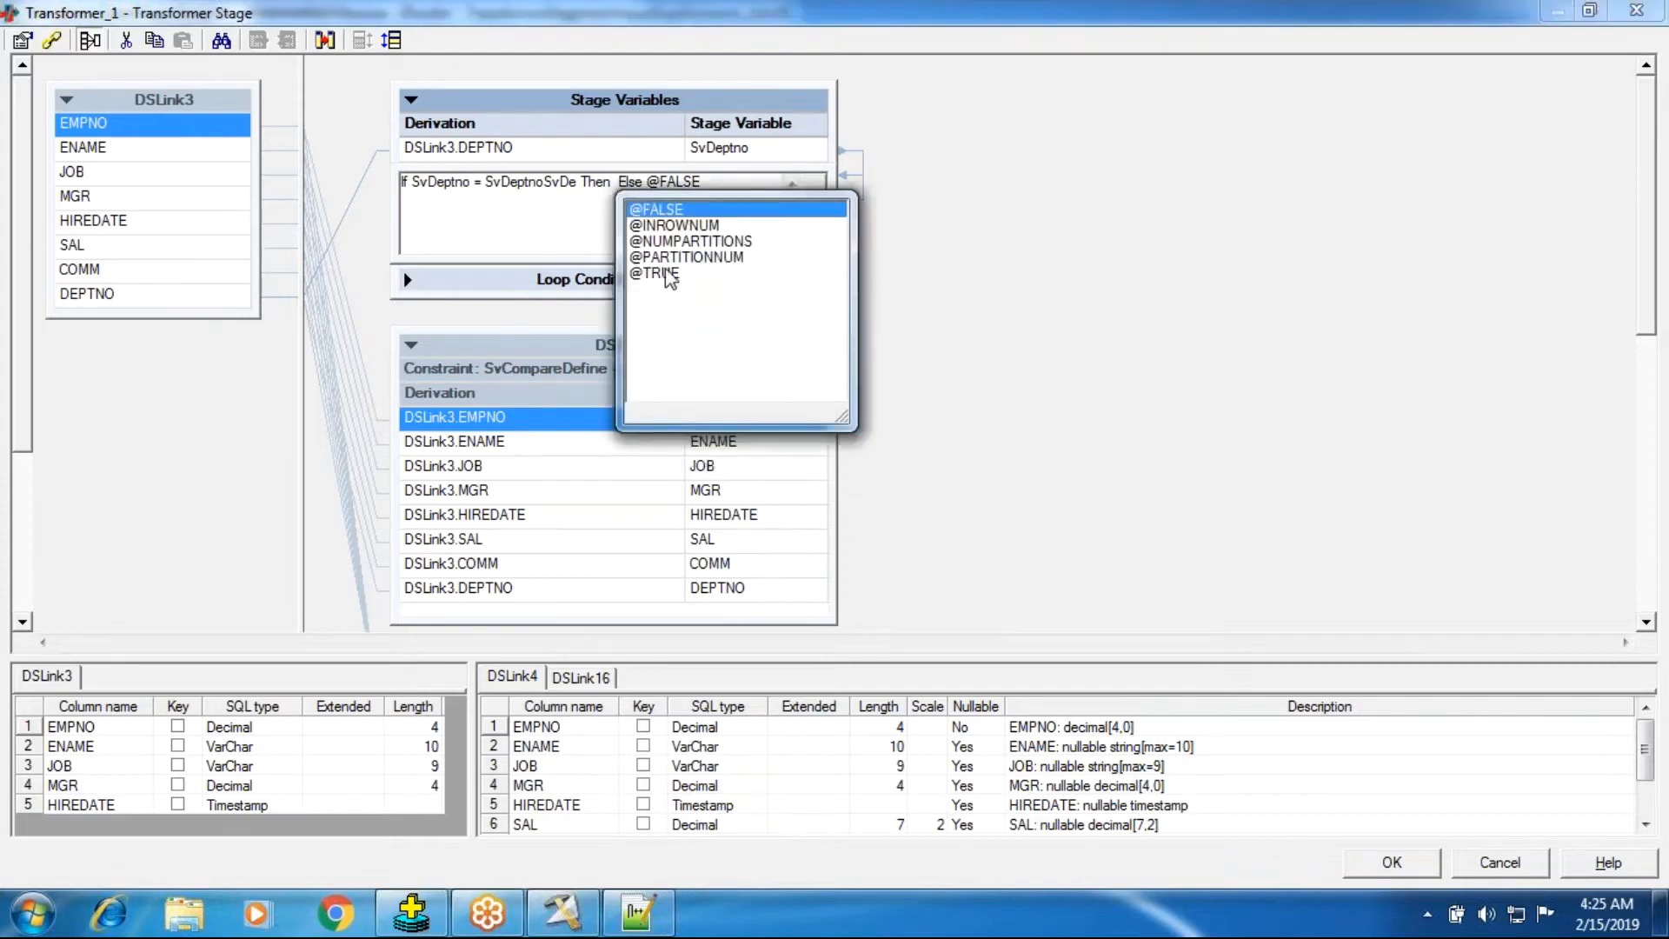
click(667, 215)
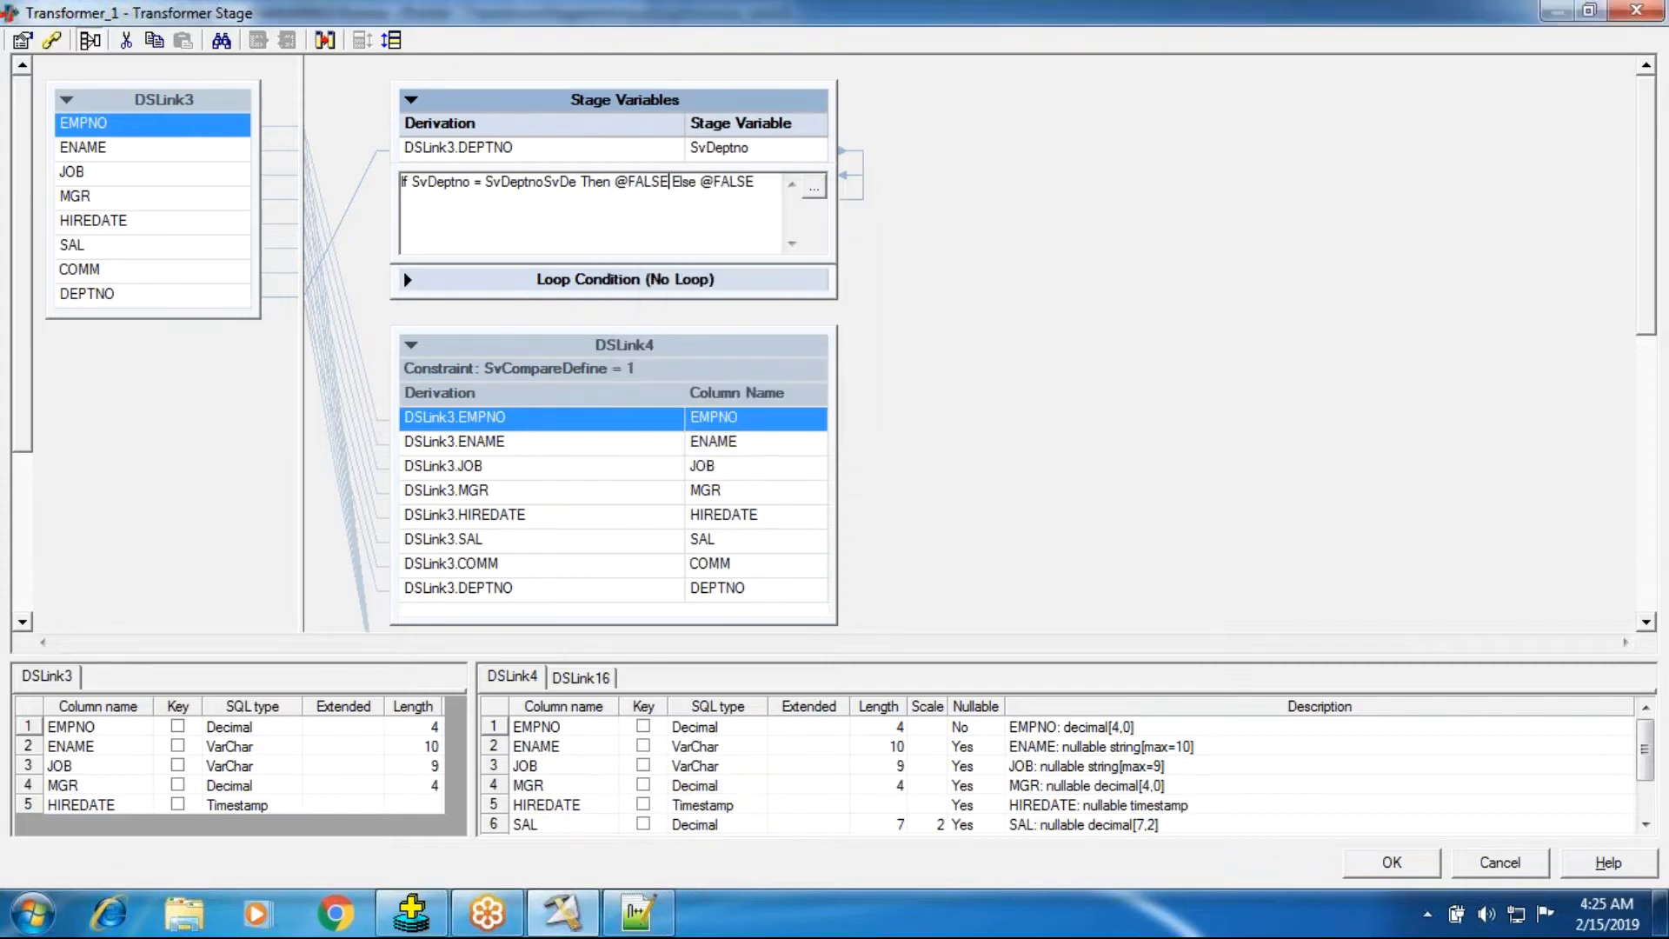
double_click(703, 182)
right_click(753, 192)
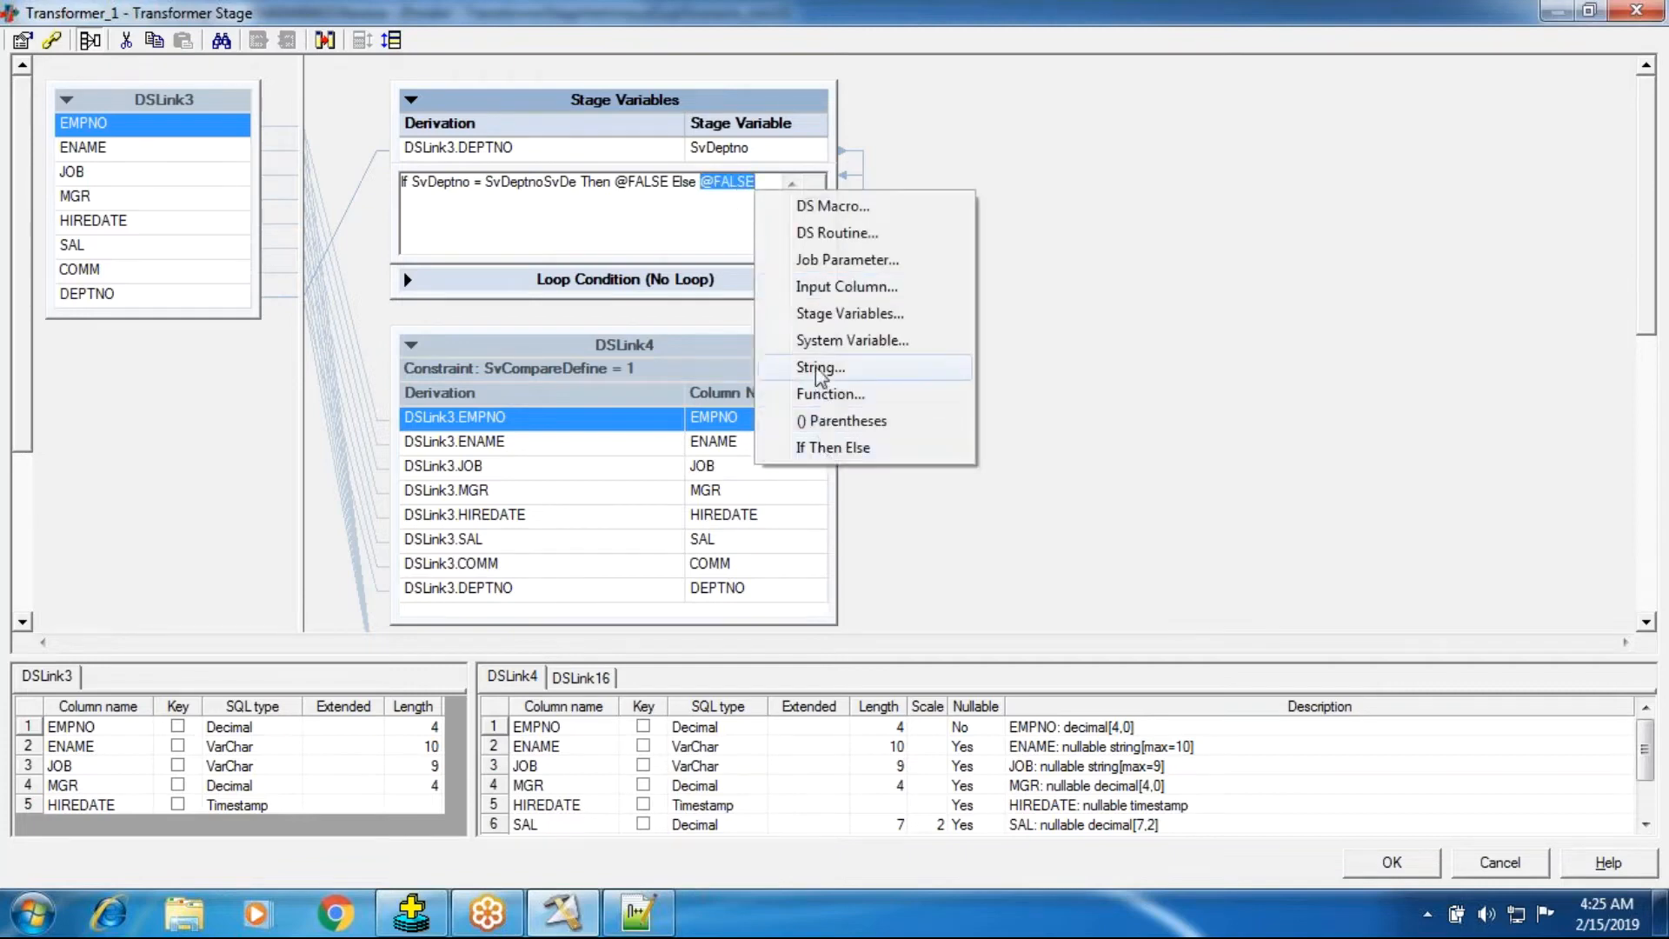
click(817, 342)
double_click(785, 277)
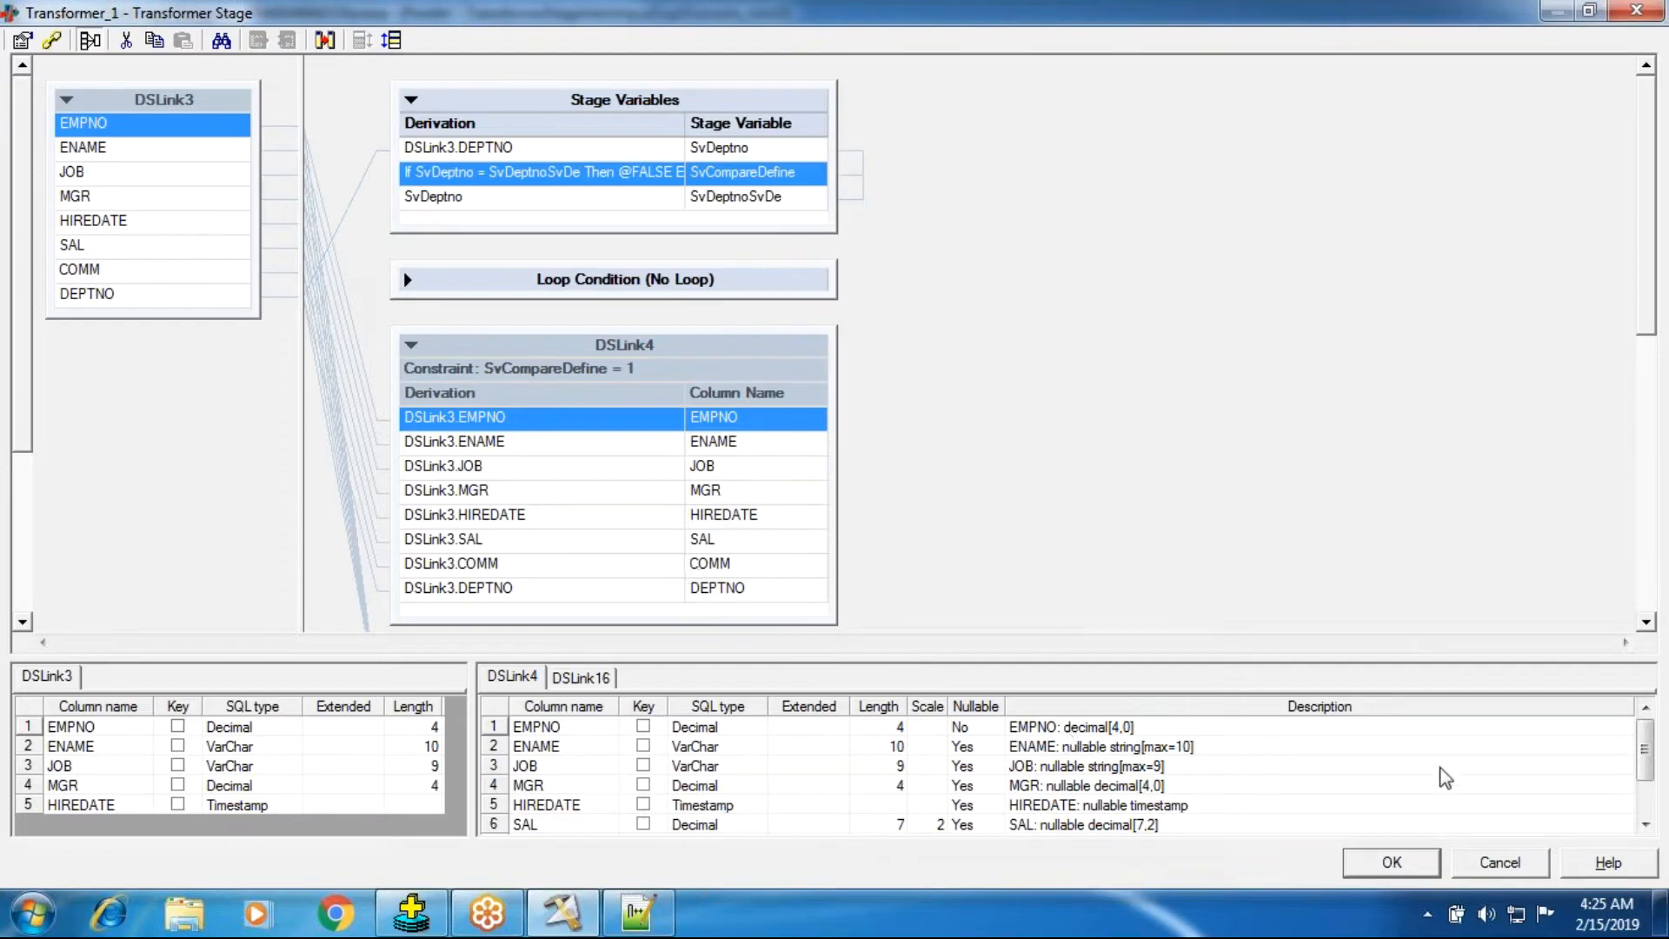
Apply the transformer changes, then save and compile the job.
click(1393, 863)
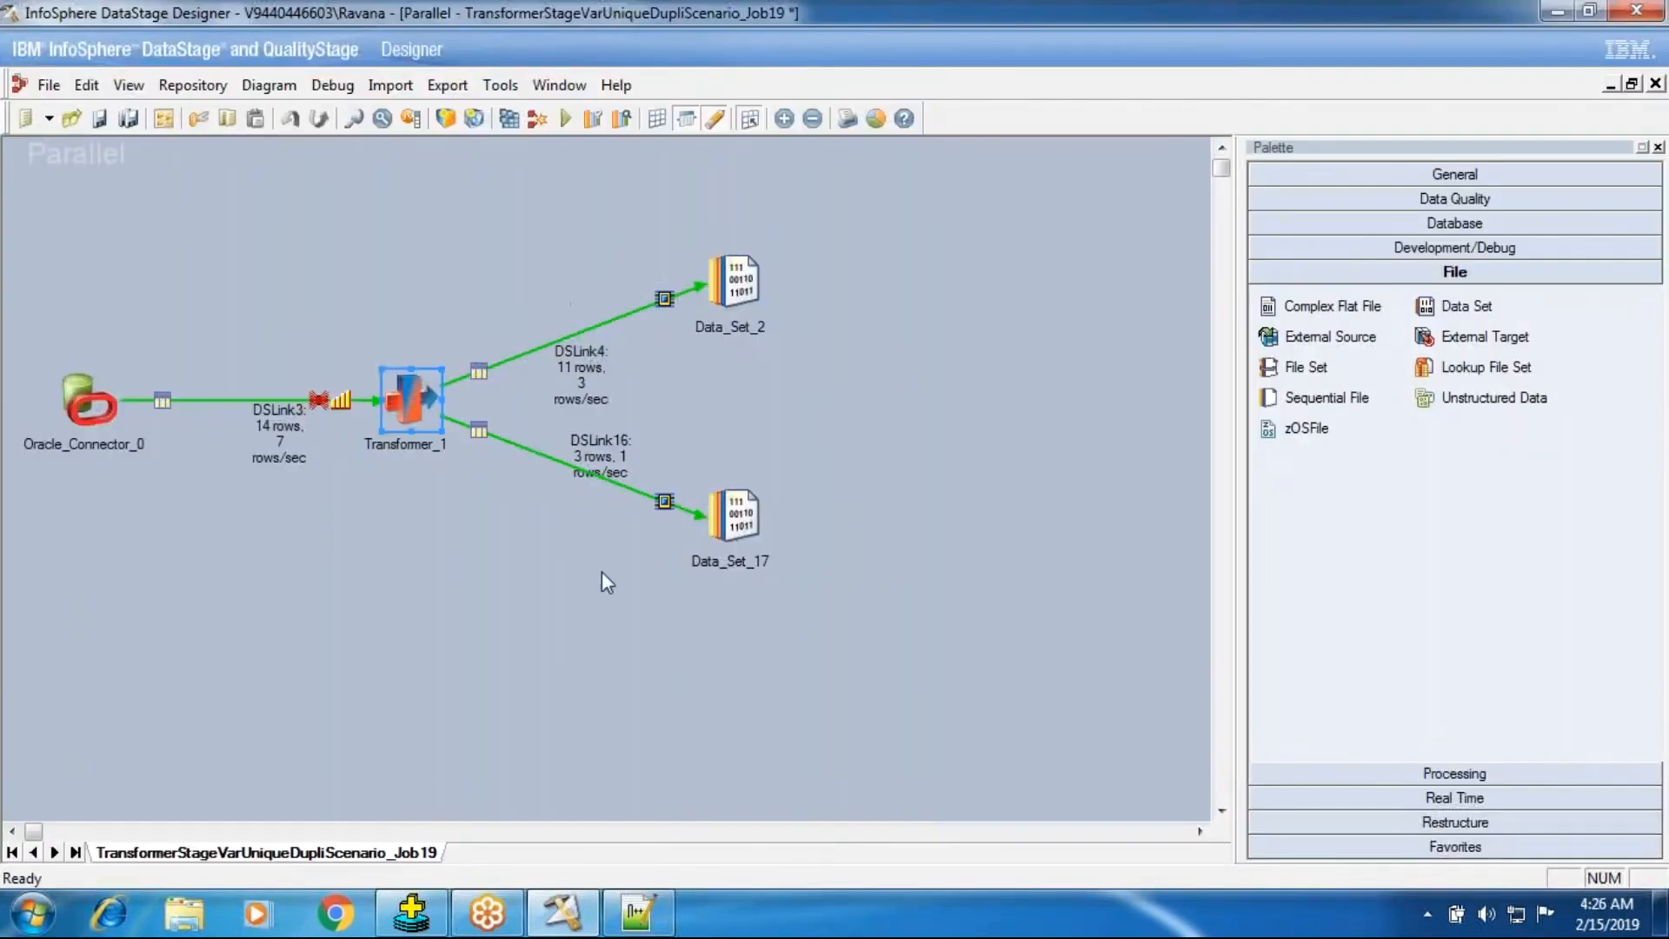
click(509, 118)
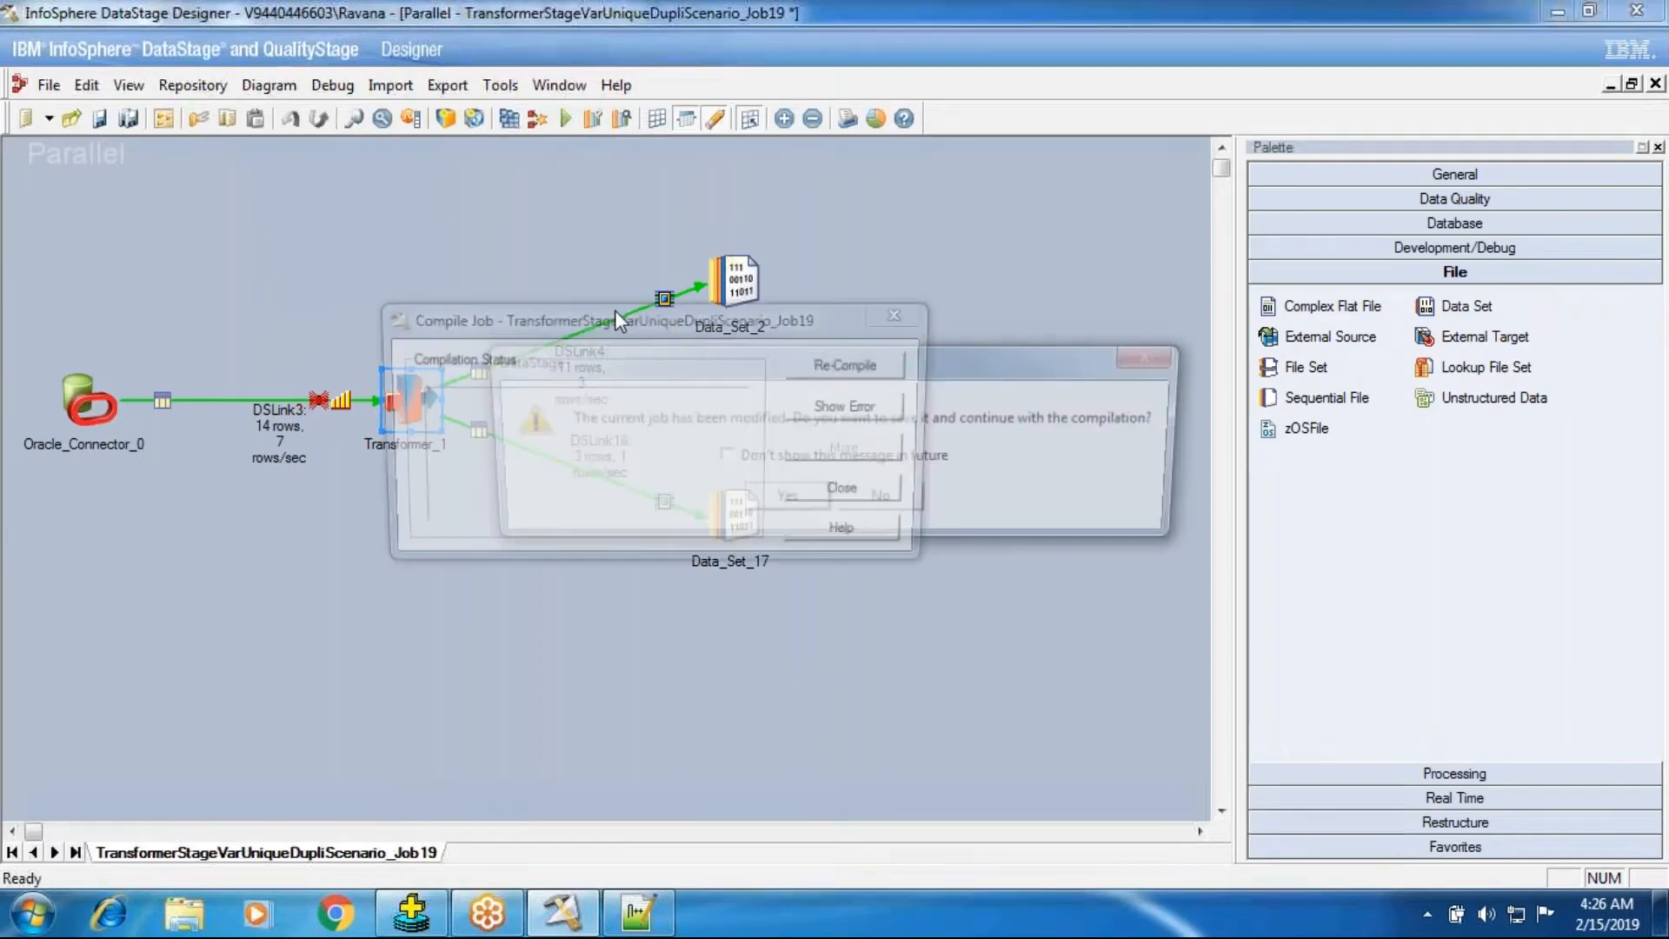
click(723, 484)
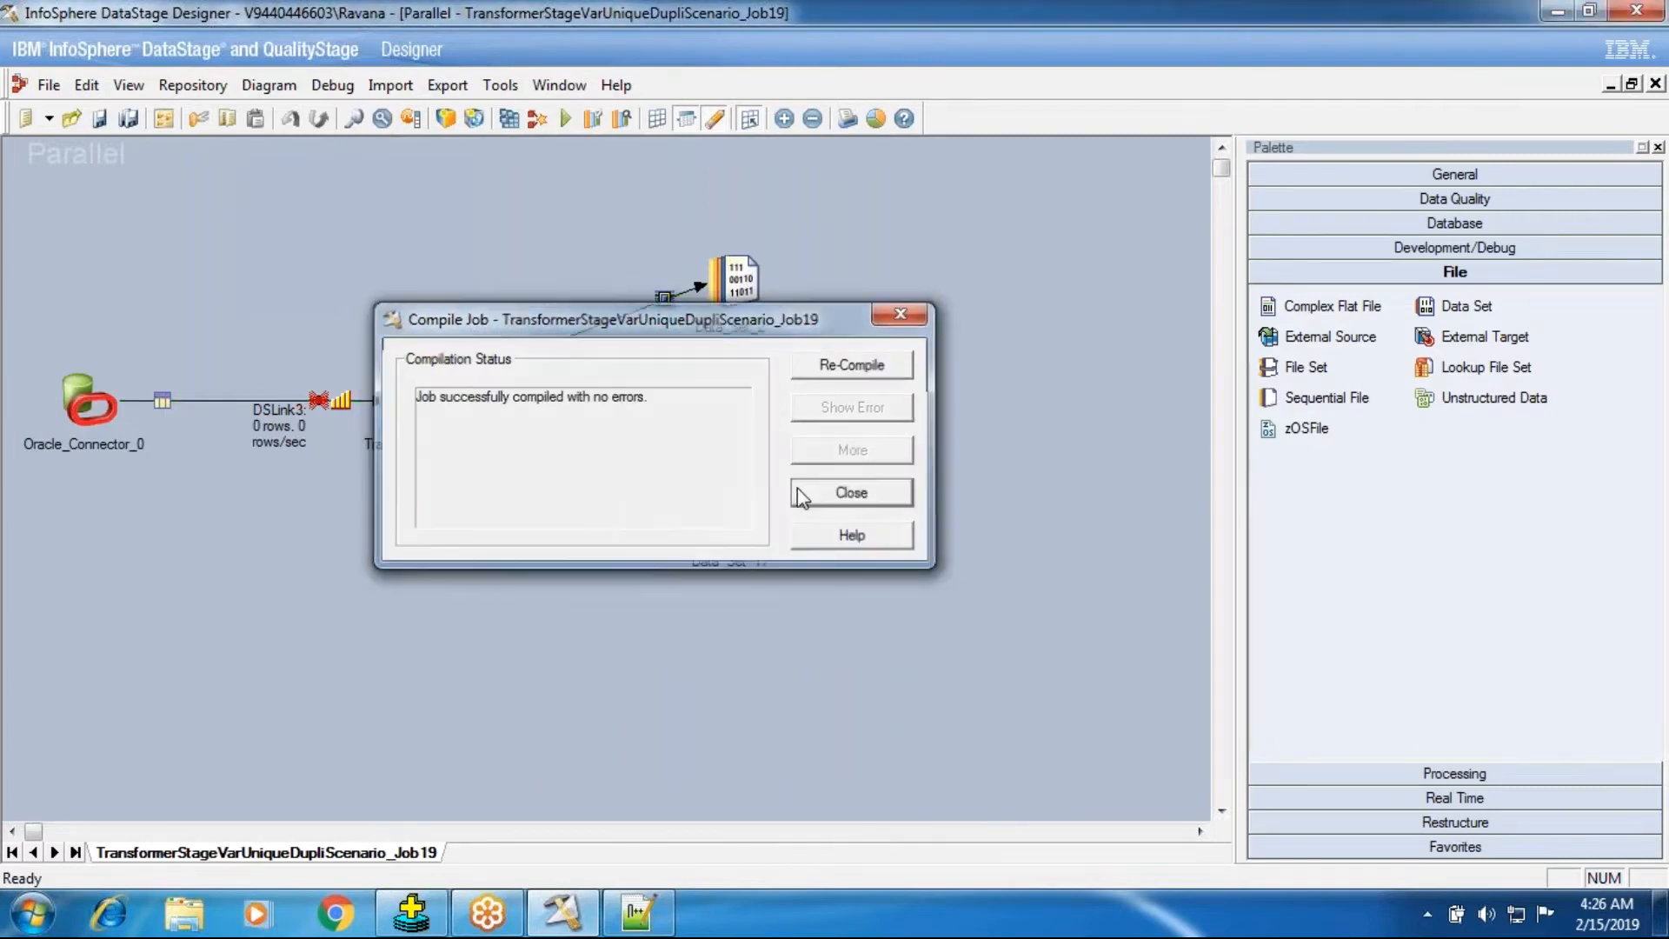
Run the compiled job with the default run options.
click(850, 493)
click(566, 119)
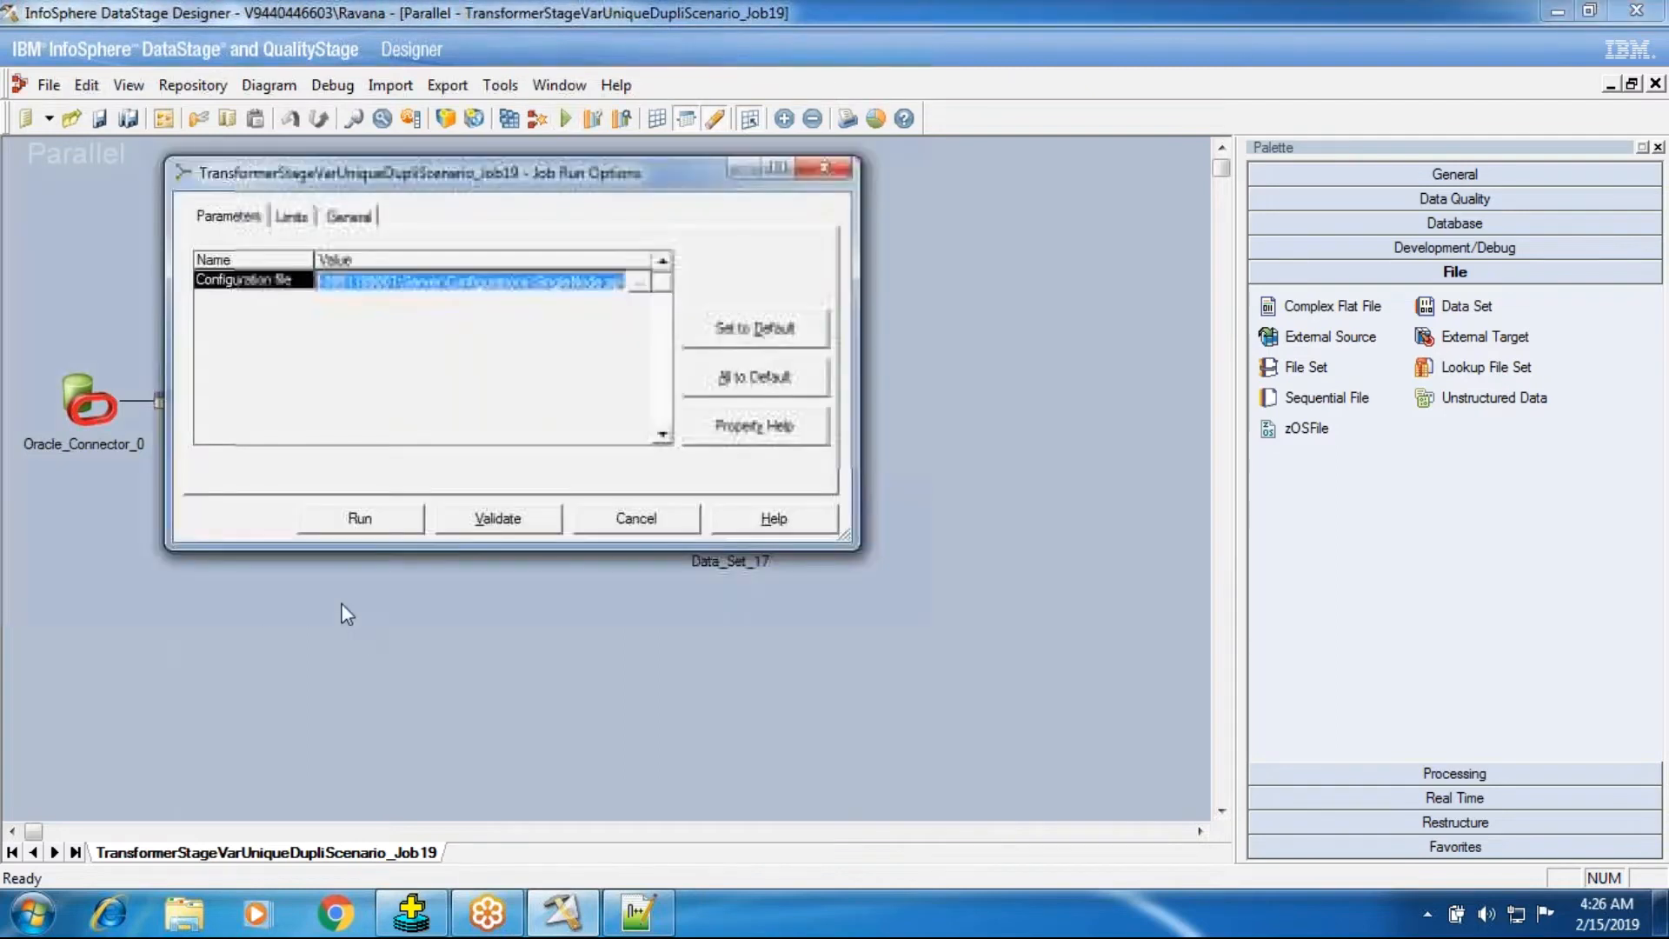
click(360, 519)
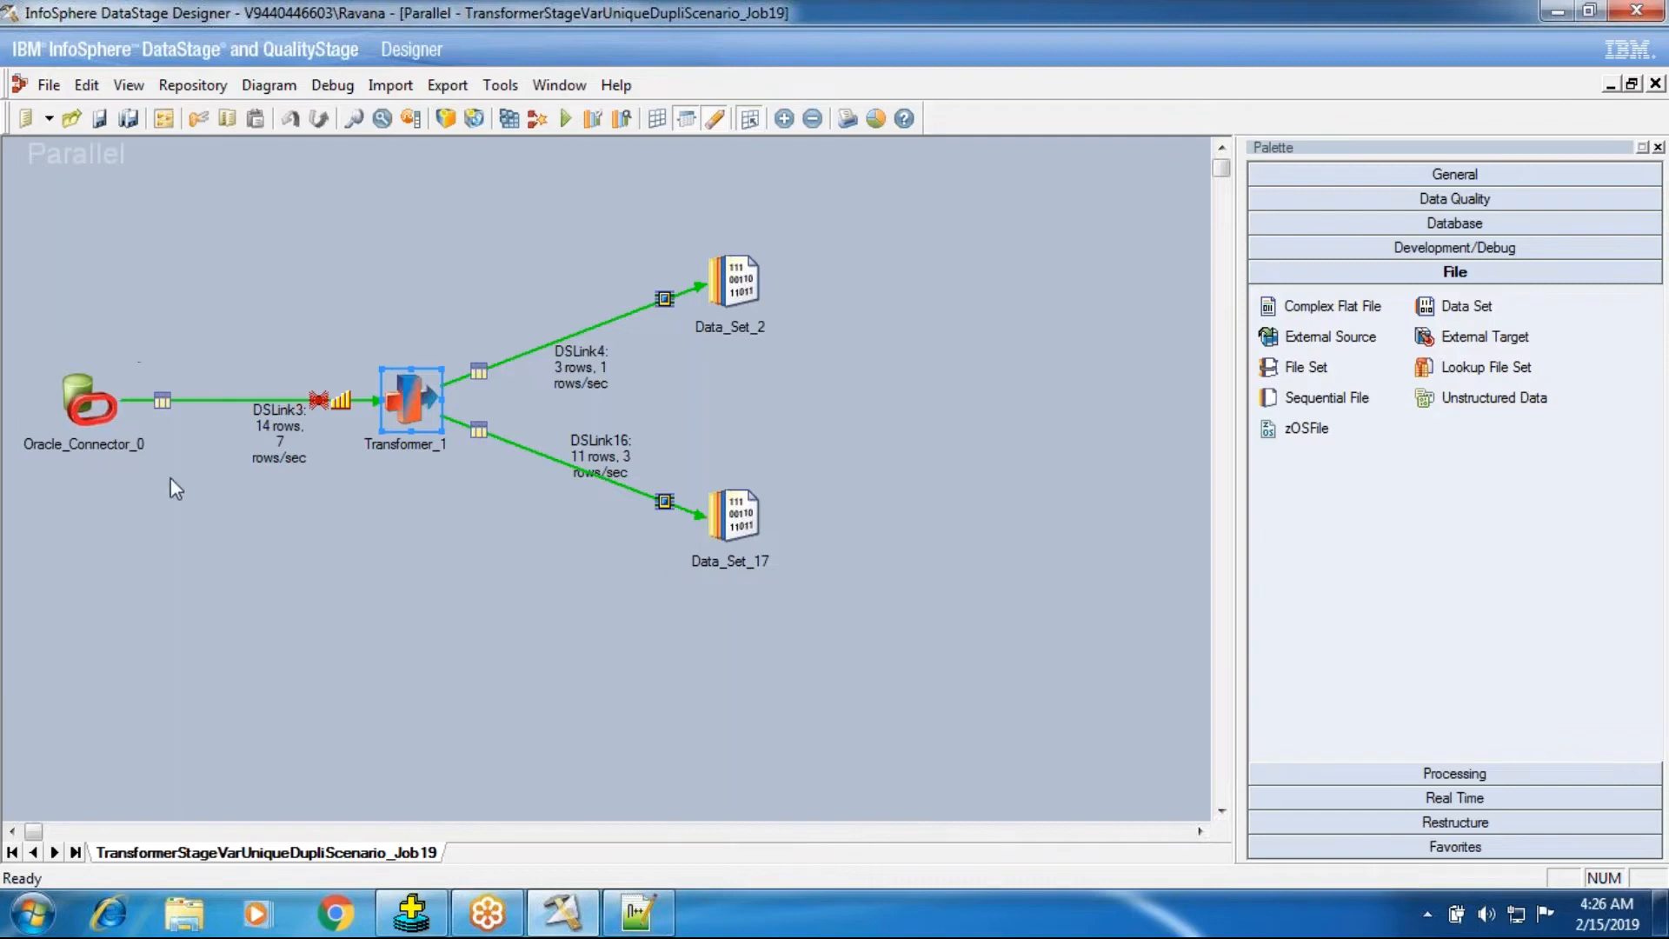
Review the transformer's SvCompareDefine derivation, then close the job and save its changes.
double_click(405, 407)
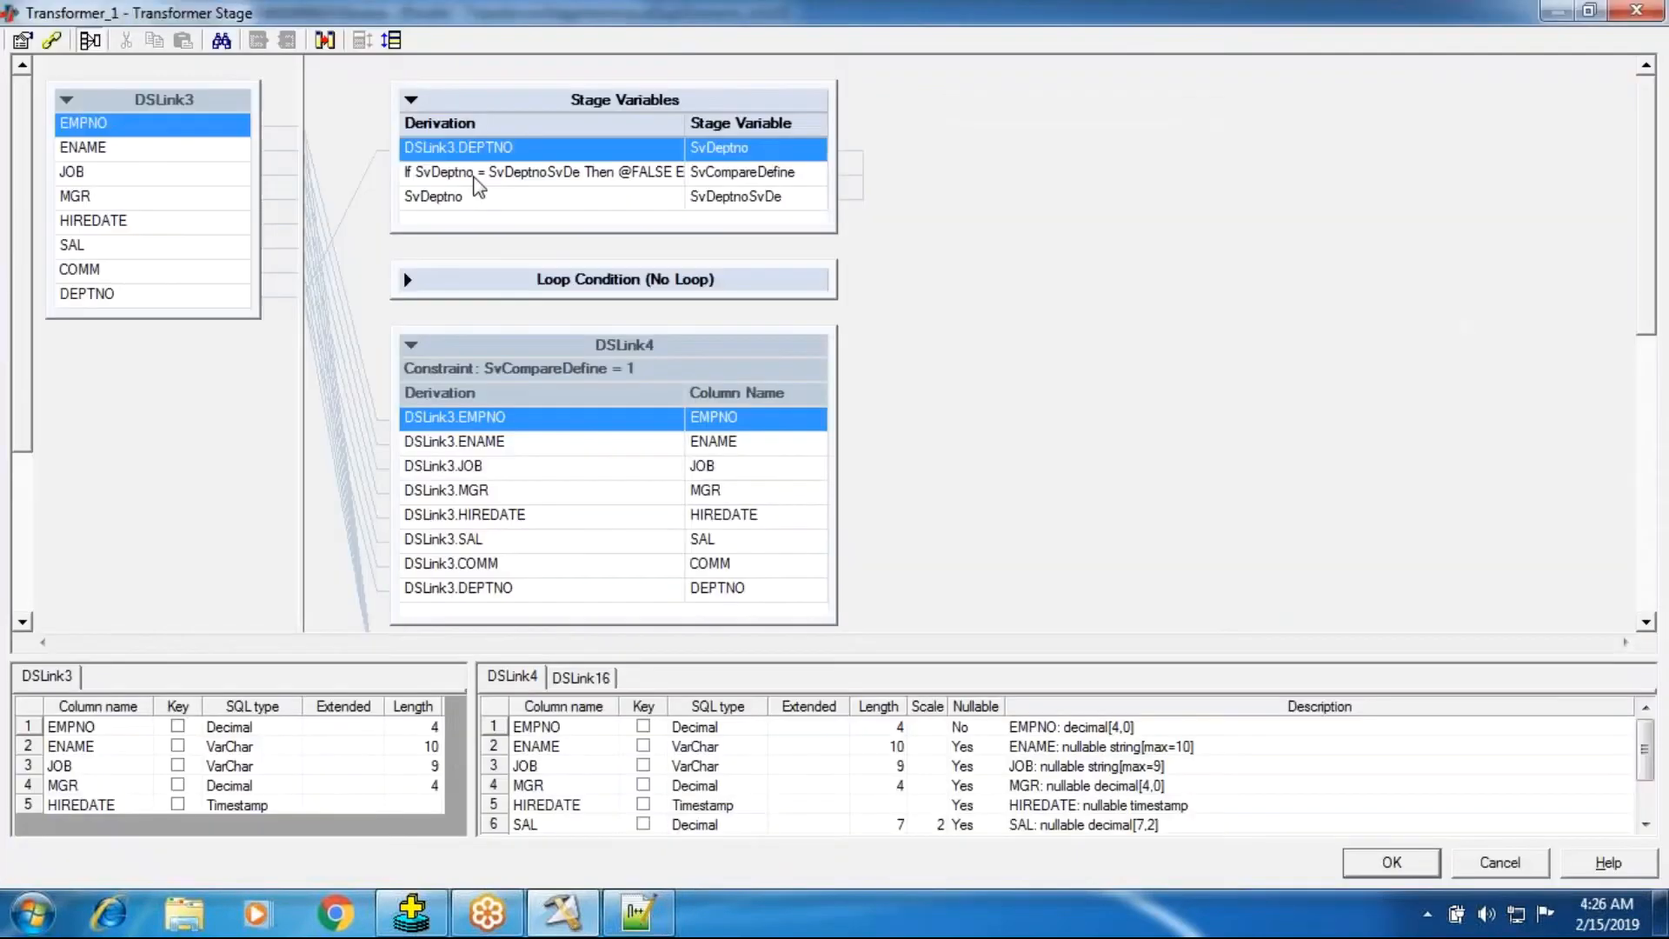
double_click(474, 177)
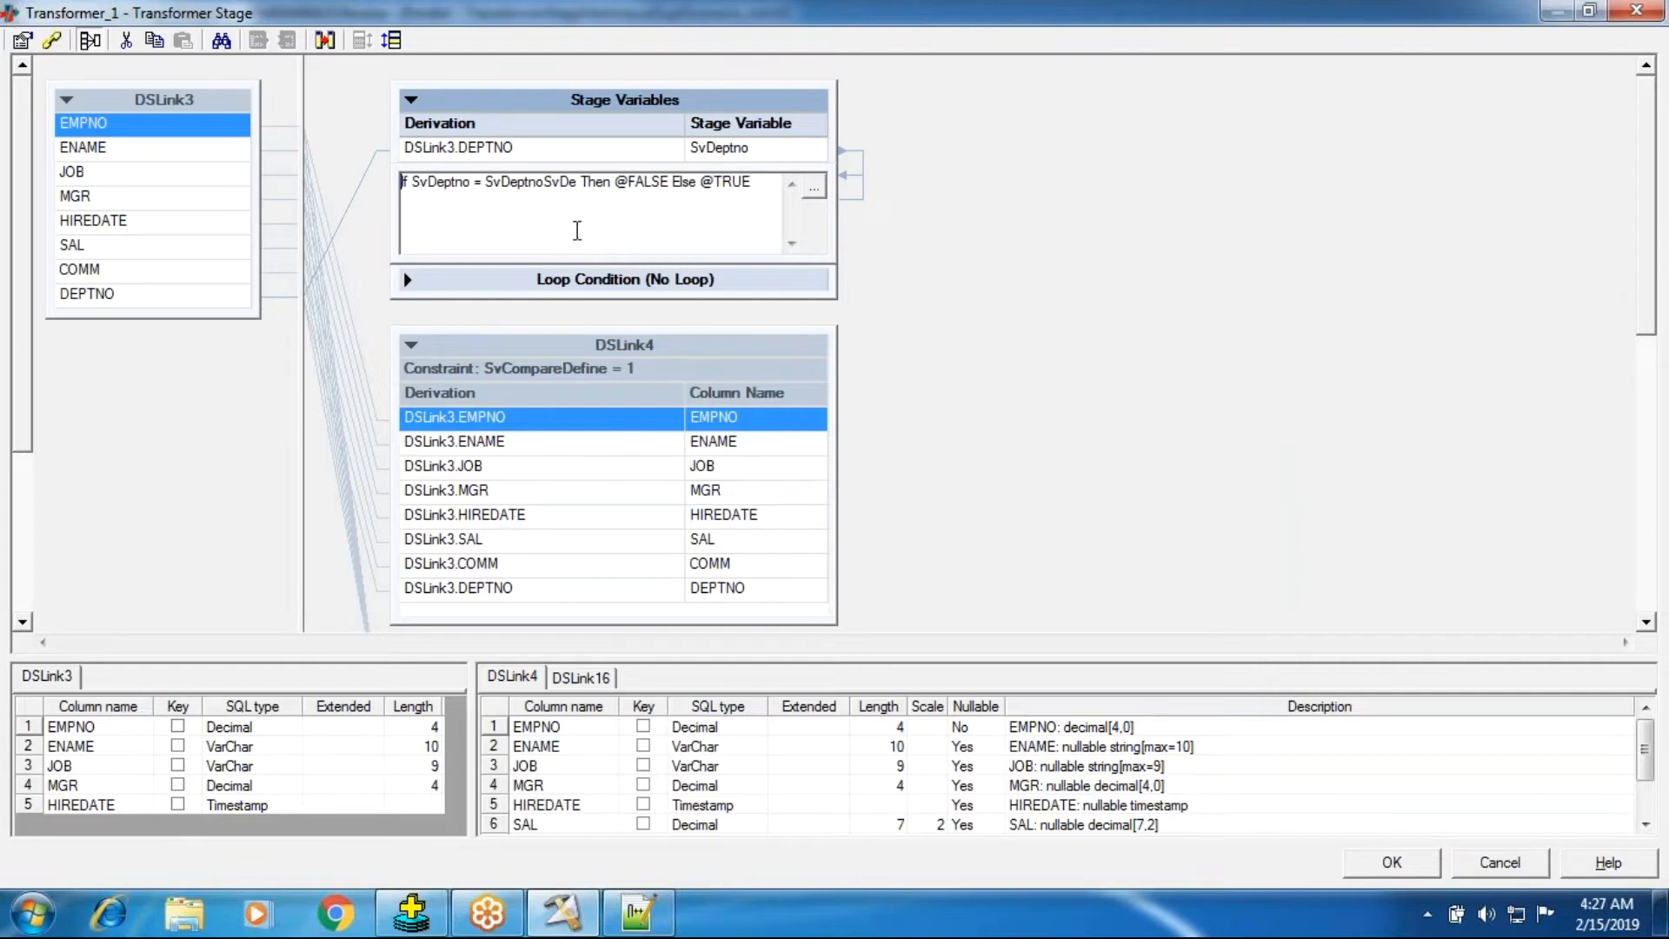
click(941, 211)
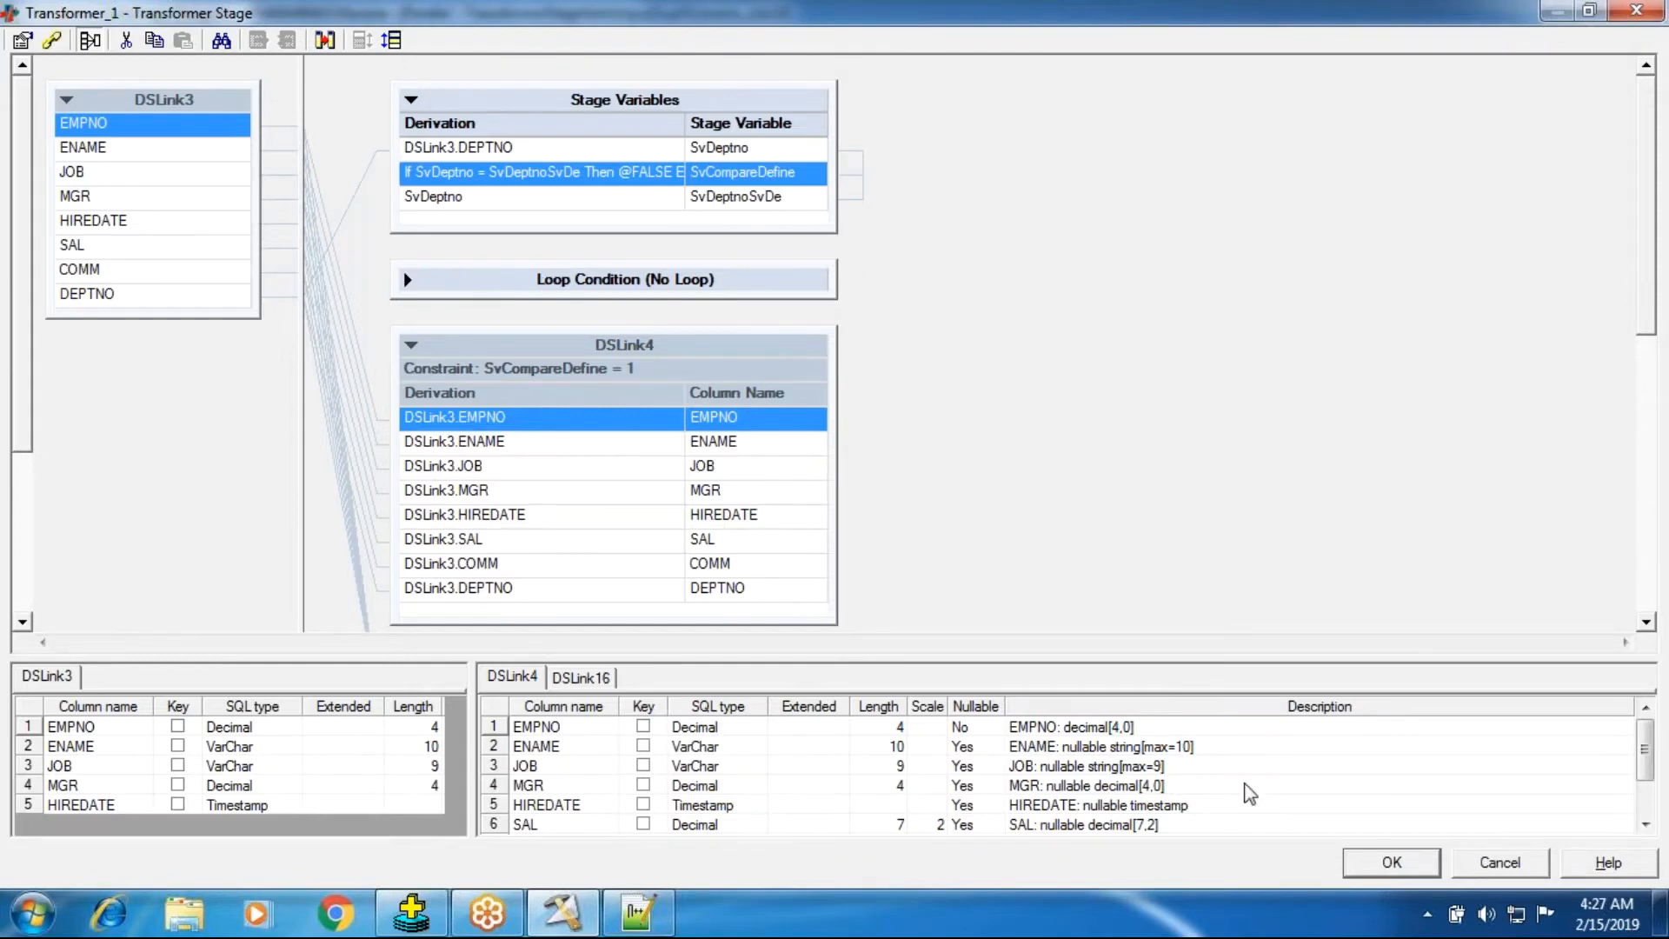
click(1357, 866)
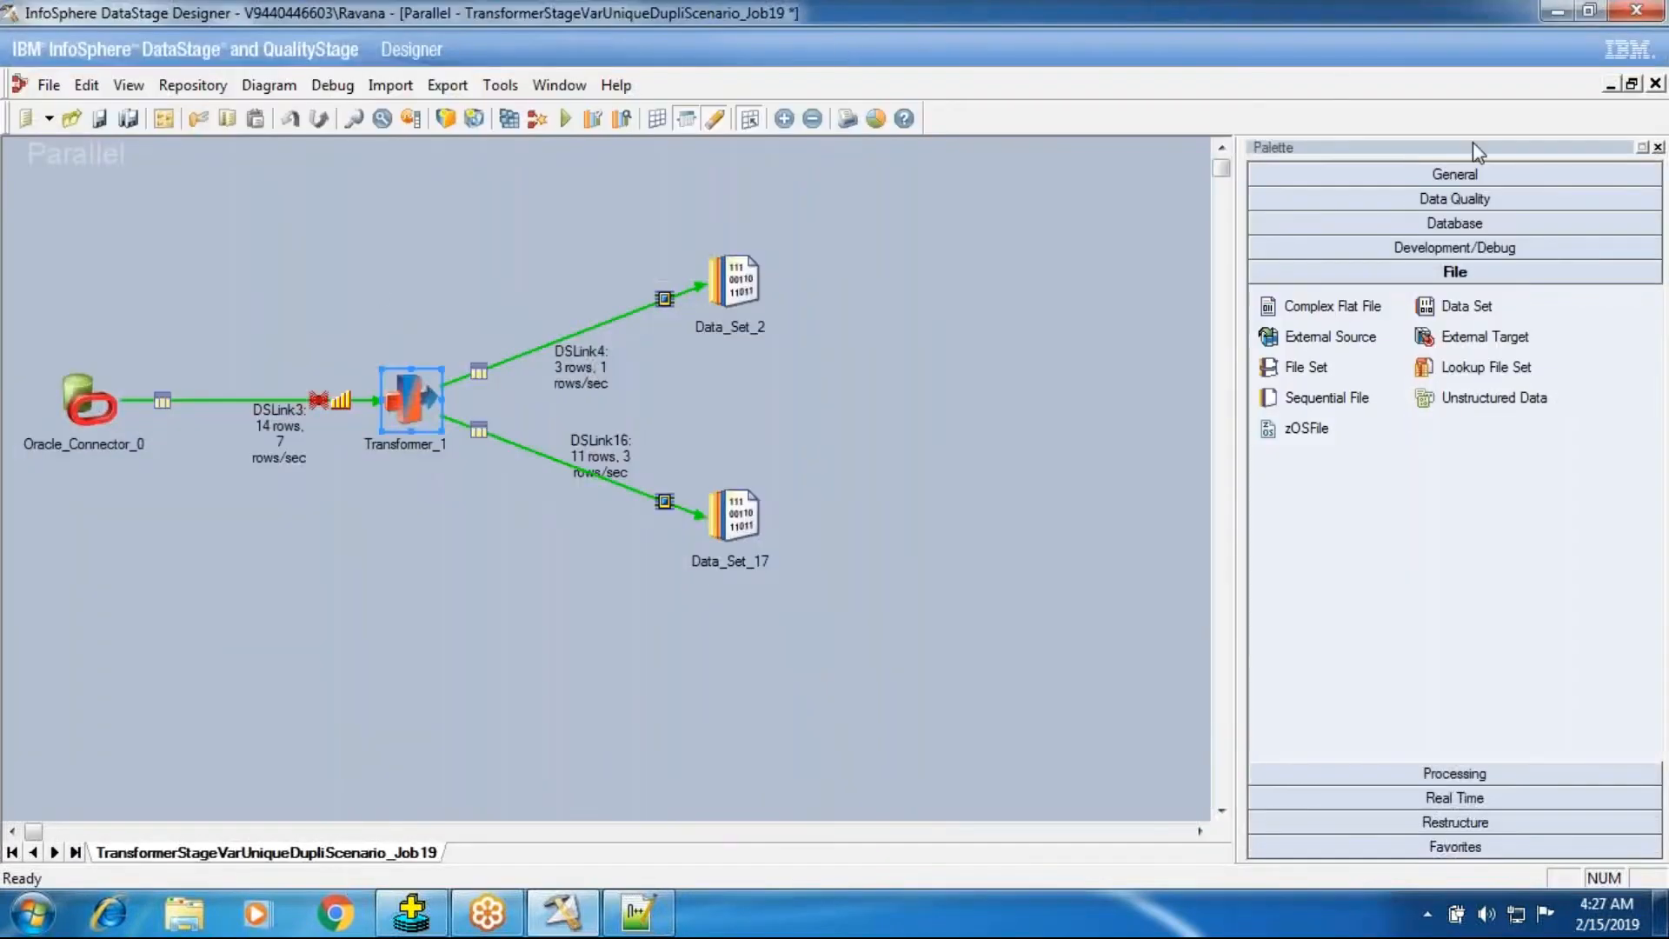
click(1656, 84)
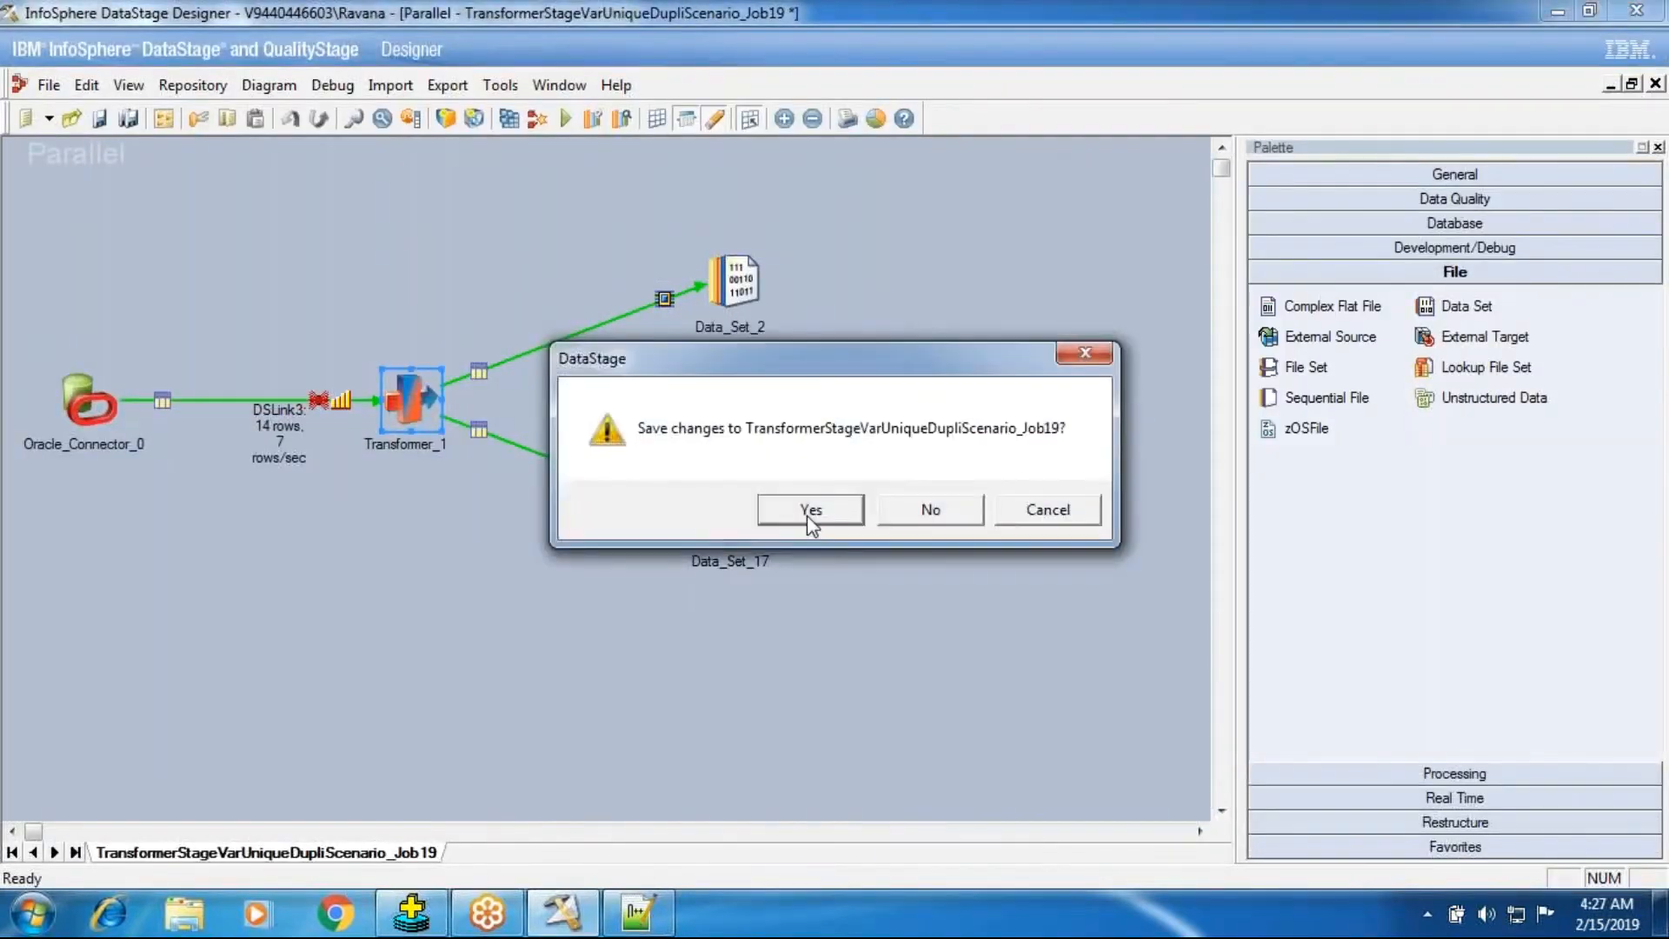
click(808, 513)
Open the repository browser and select the TransformerStageVarUniqueDupliScenario_Job19 job.
click(27, 84)
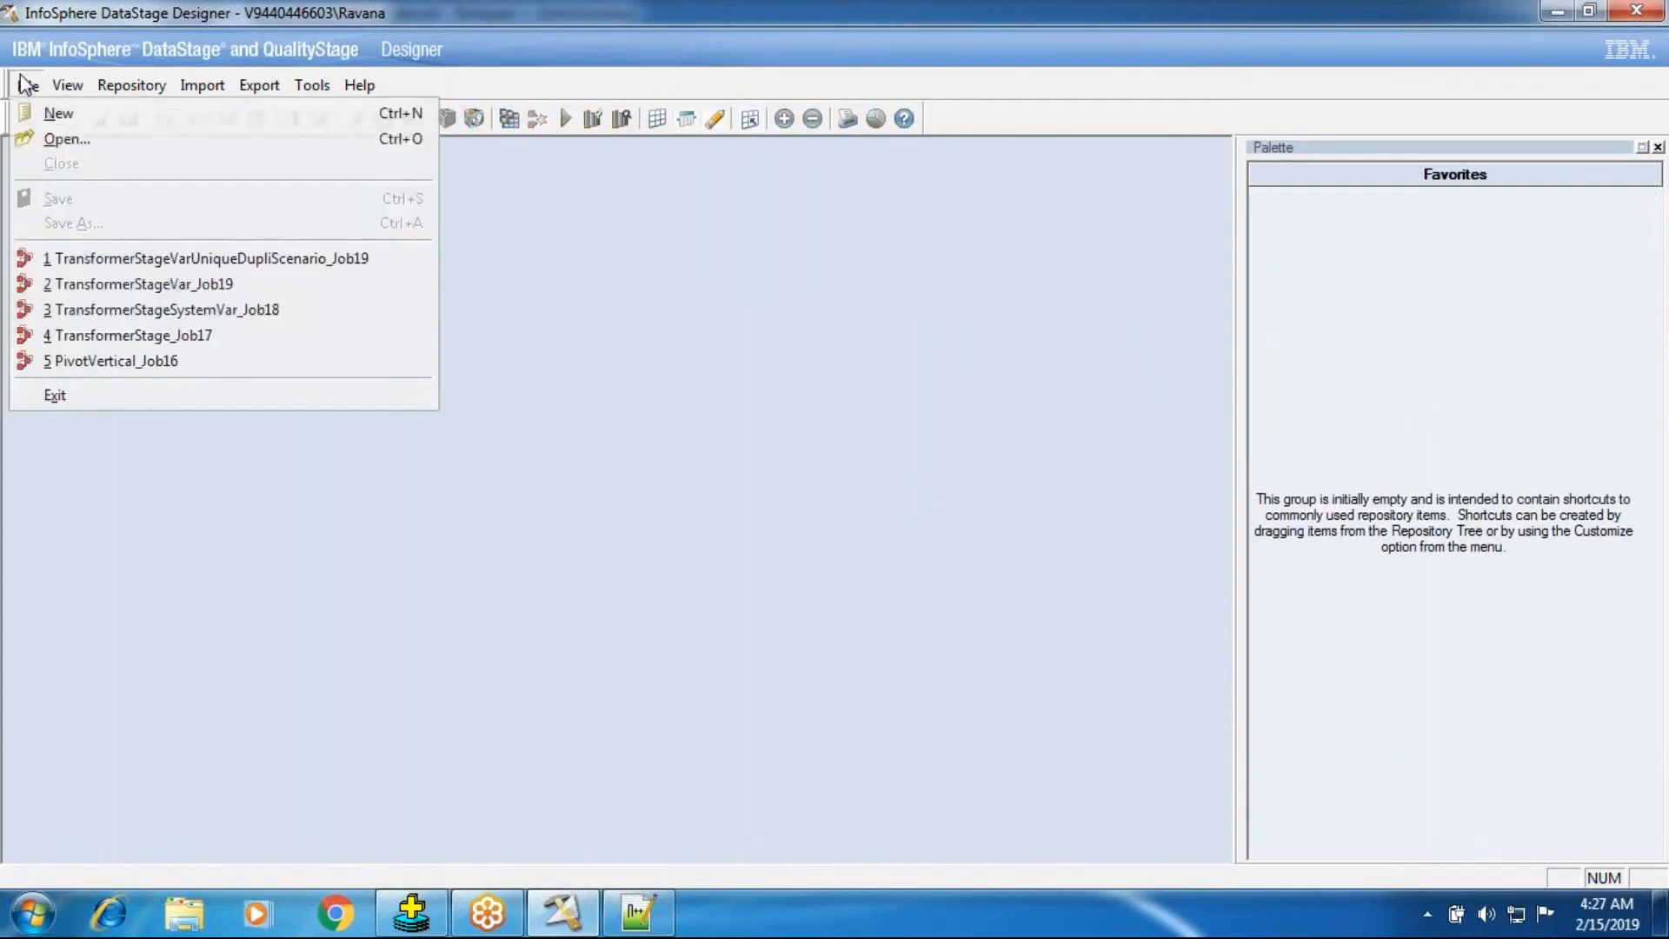
click(63, 139)
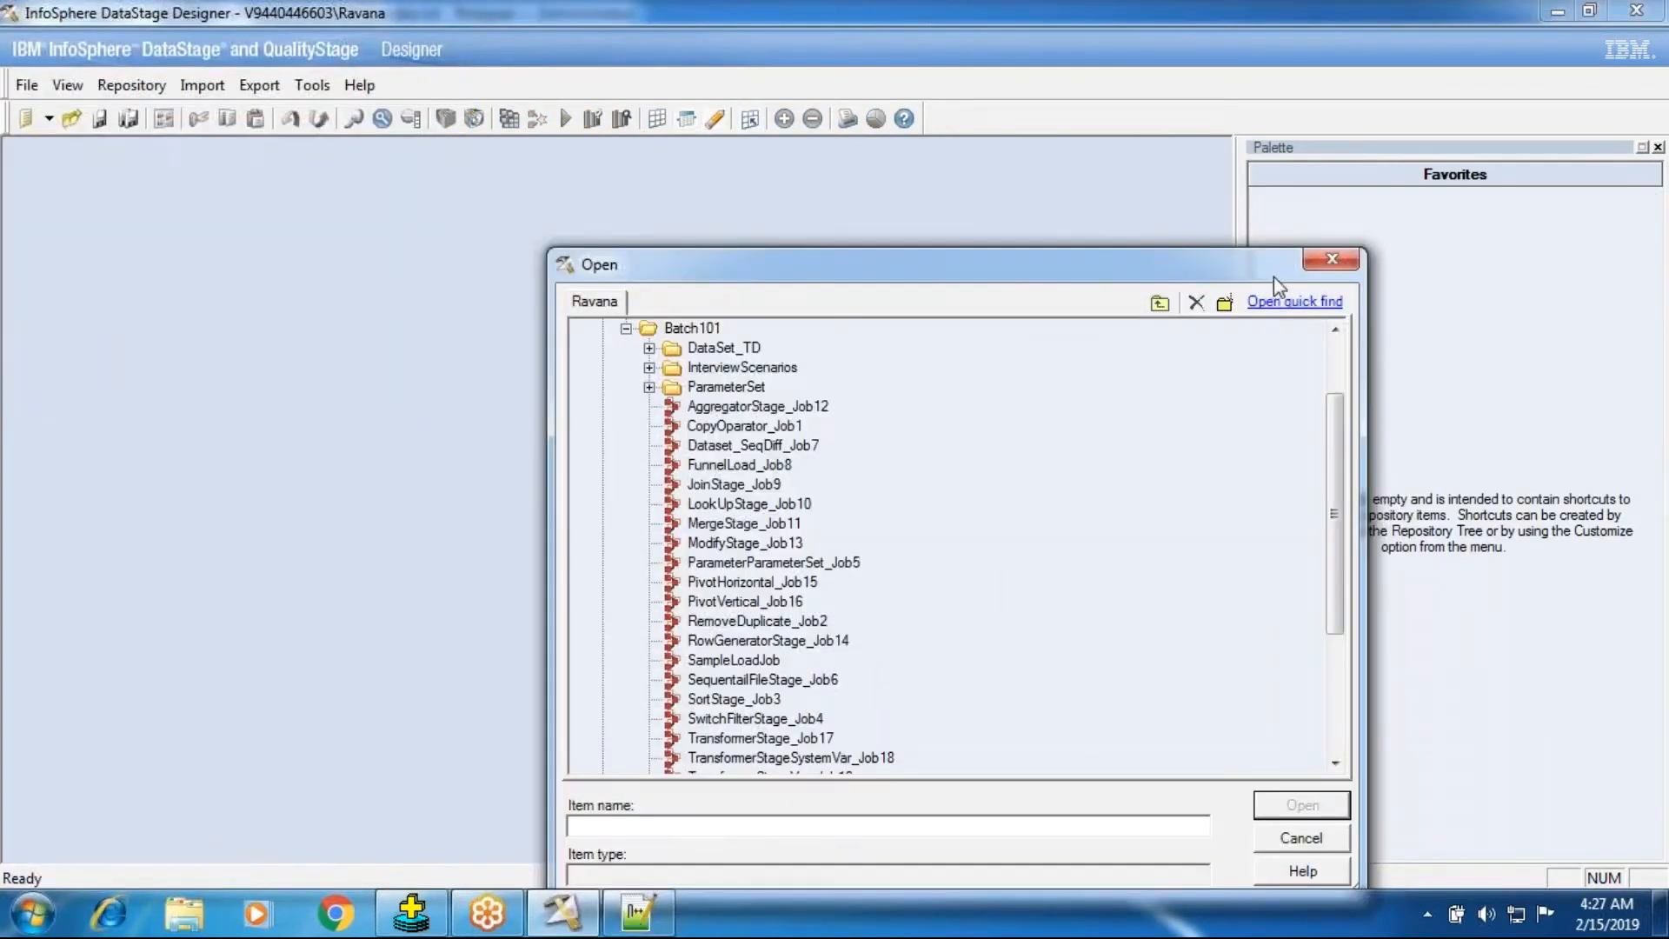
drag(1277, 273, 1255, 154)
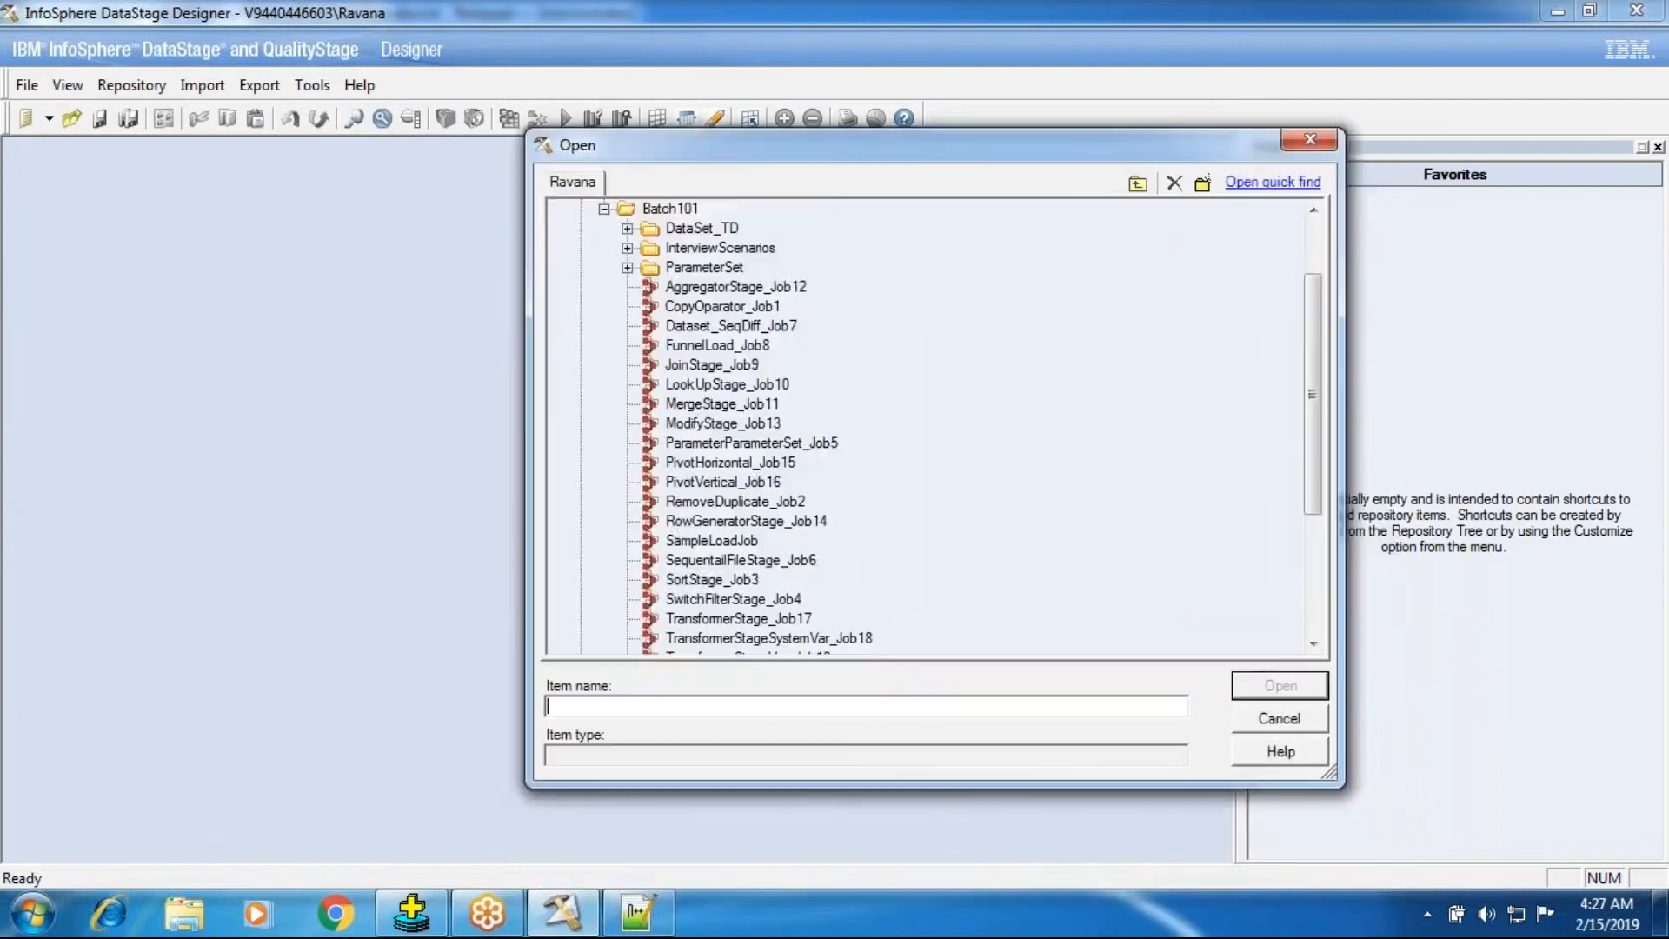
click(1314, 645)
click(1313, 645)
click(1313, 645)
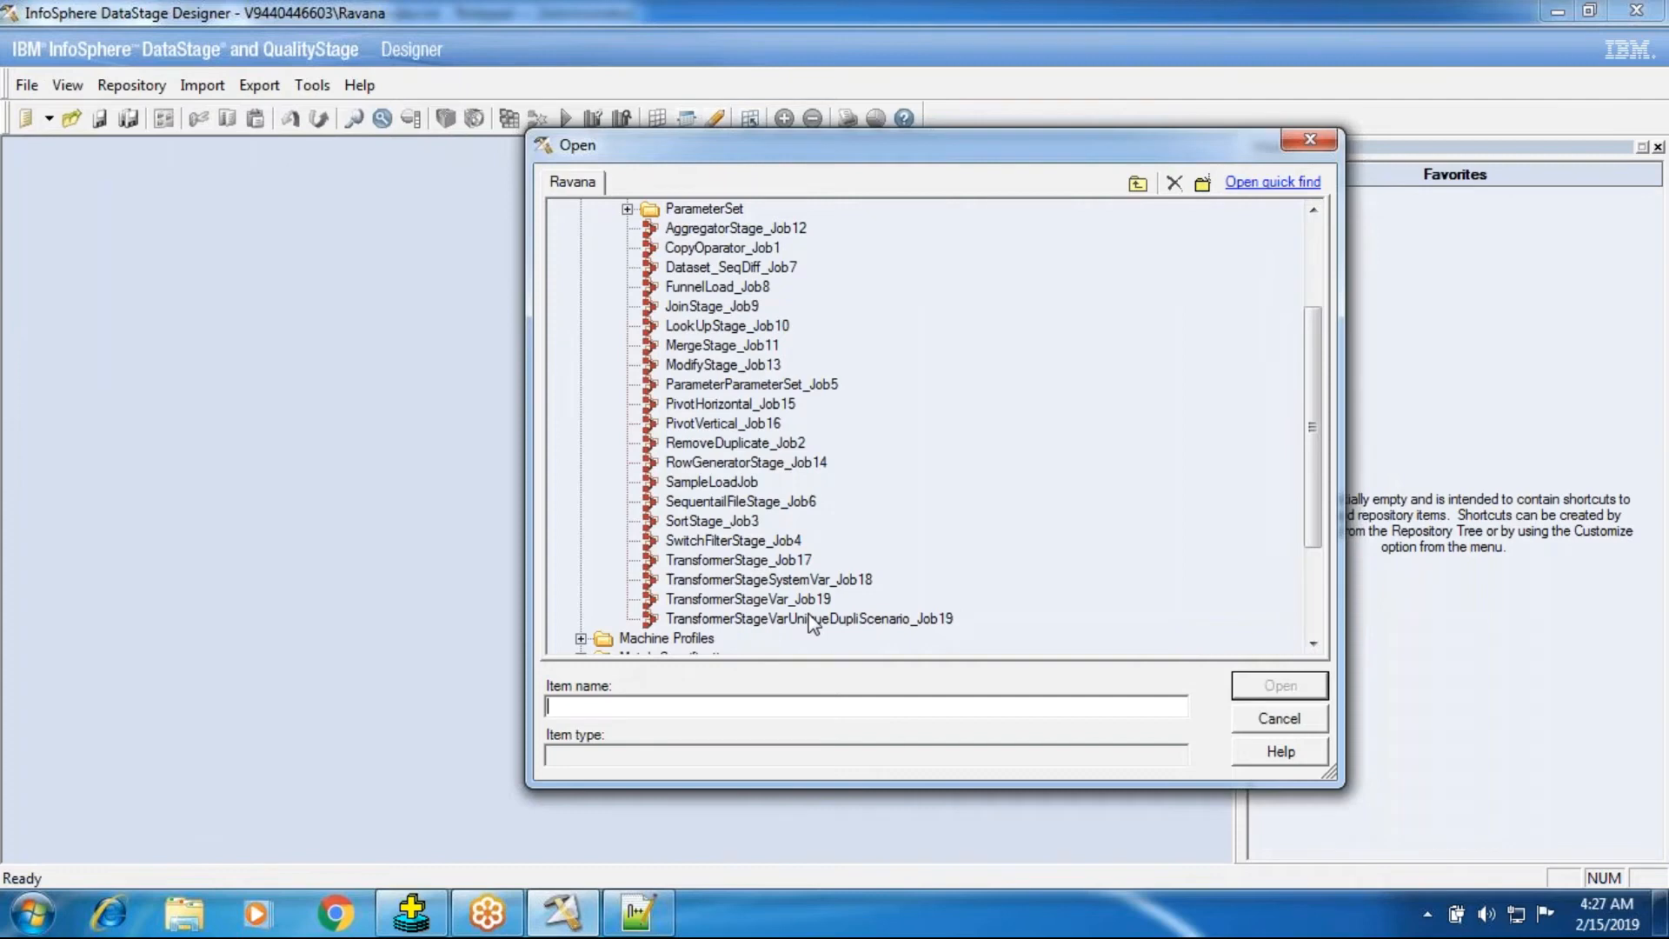
click(770, 249)
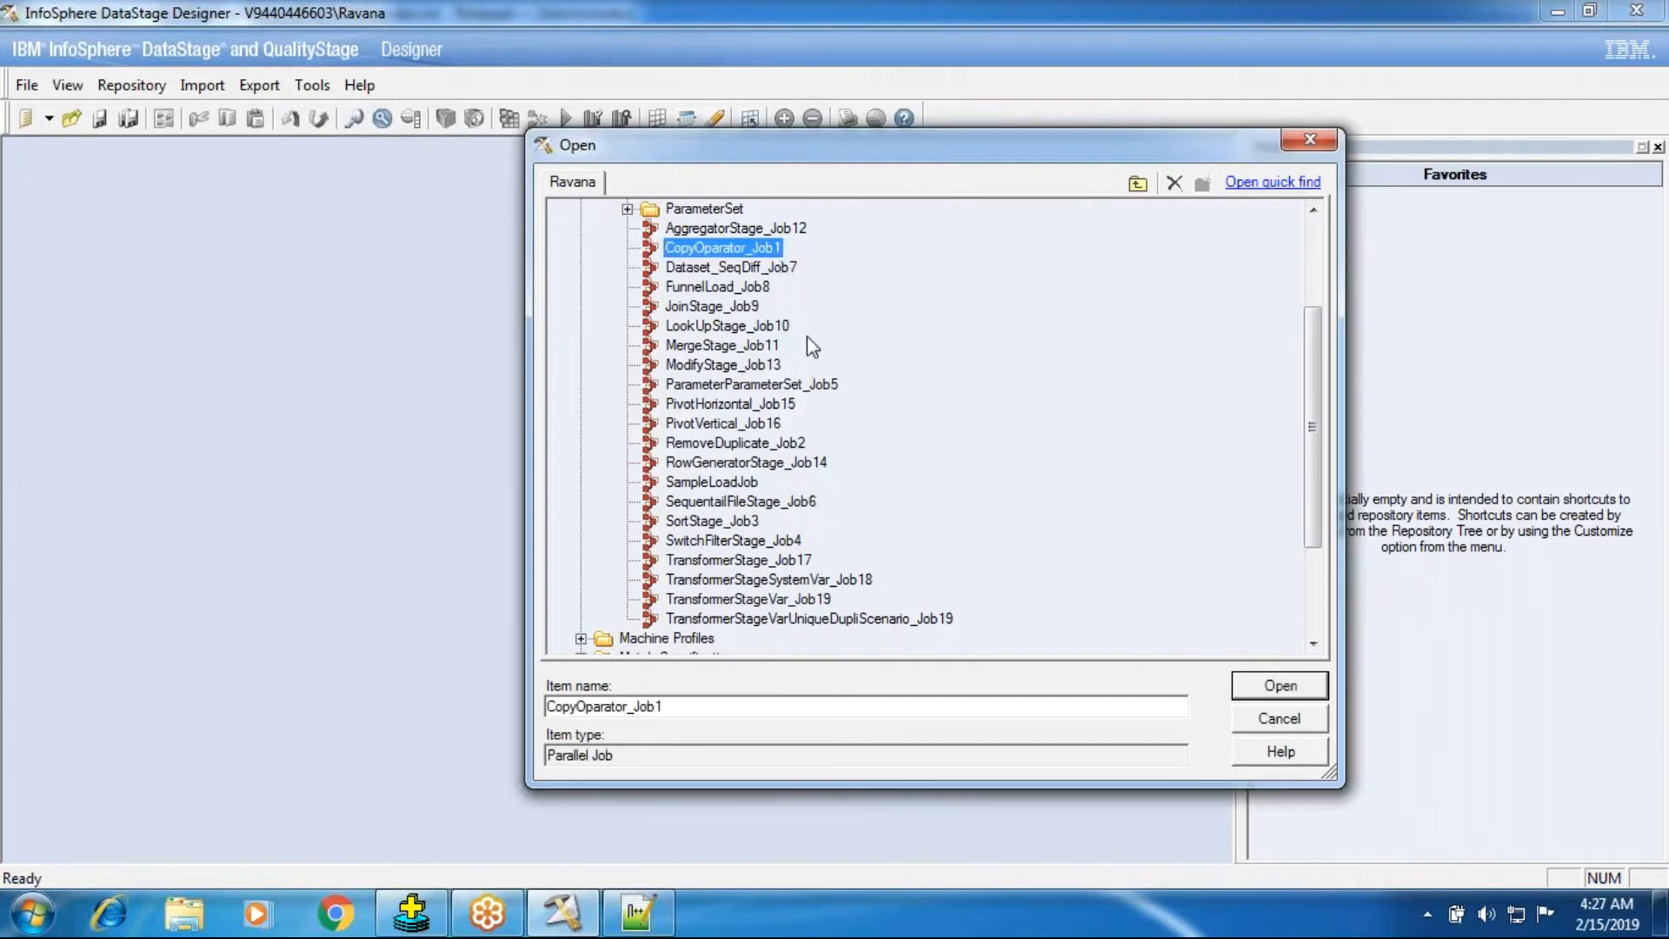
click(897, 617)
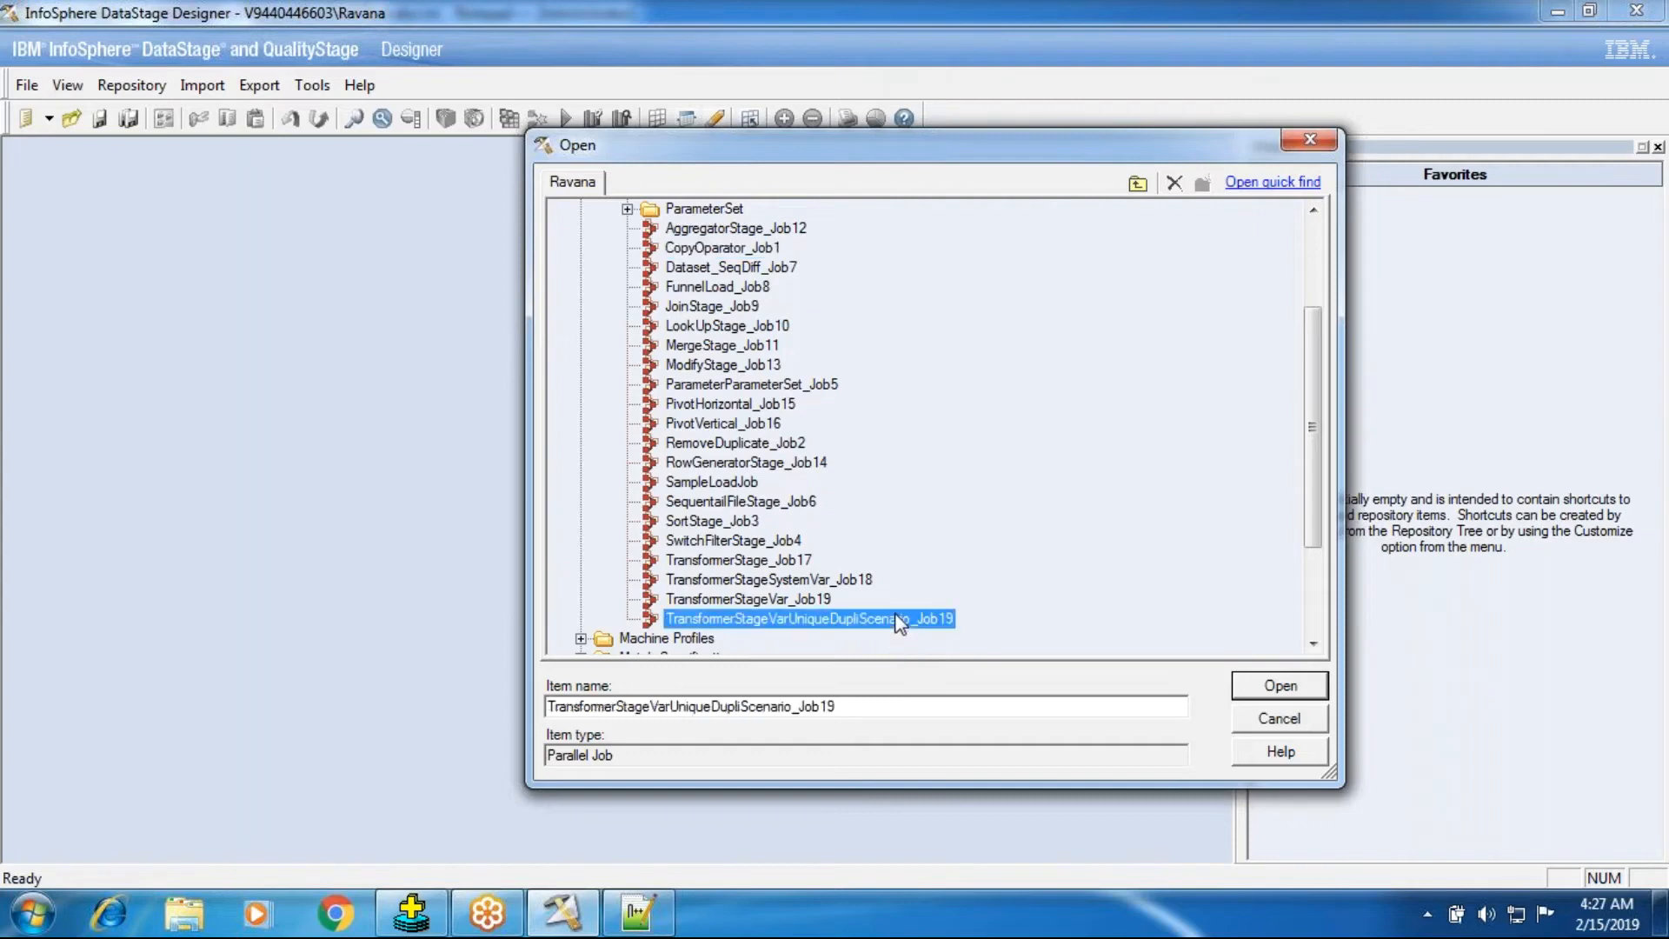
Rename the job to TransformerStageVarUniqueDupliScenario_Job20 and create a copy of it.
right_click(896, 619)
click(950, 552)
click(956, 618)
text(20)
key(Return)
right_click(952, 624)
click(986, 528)
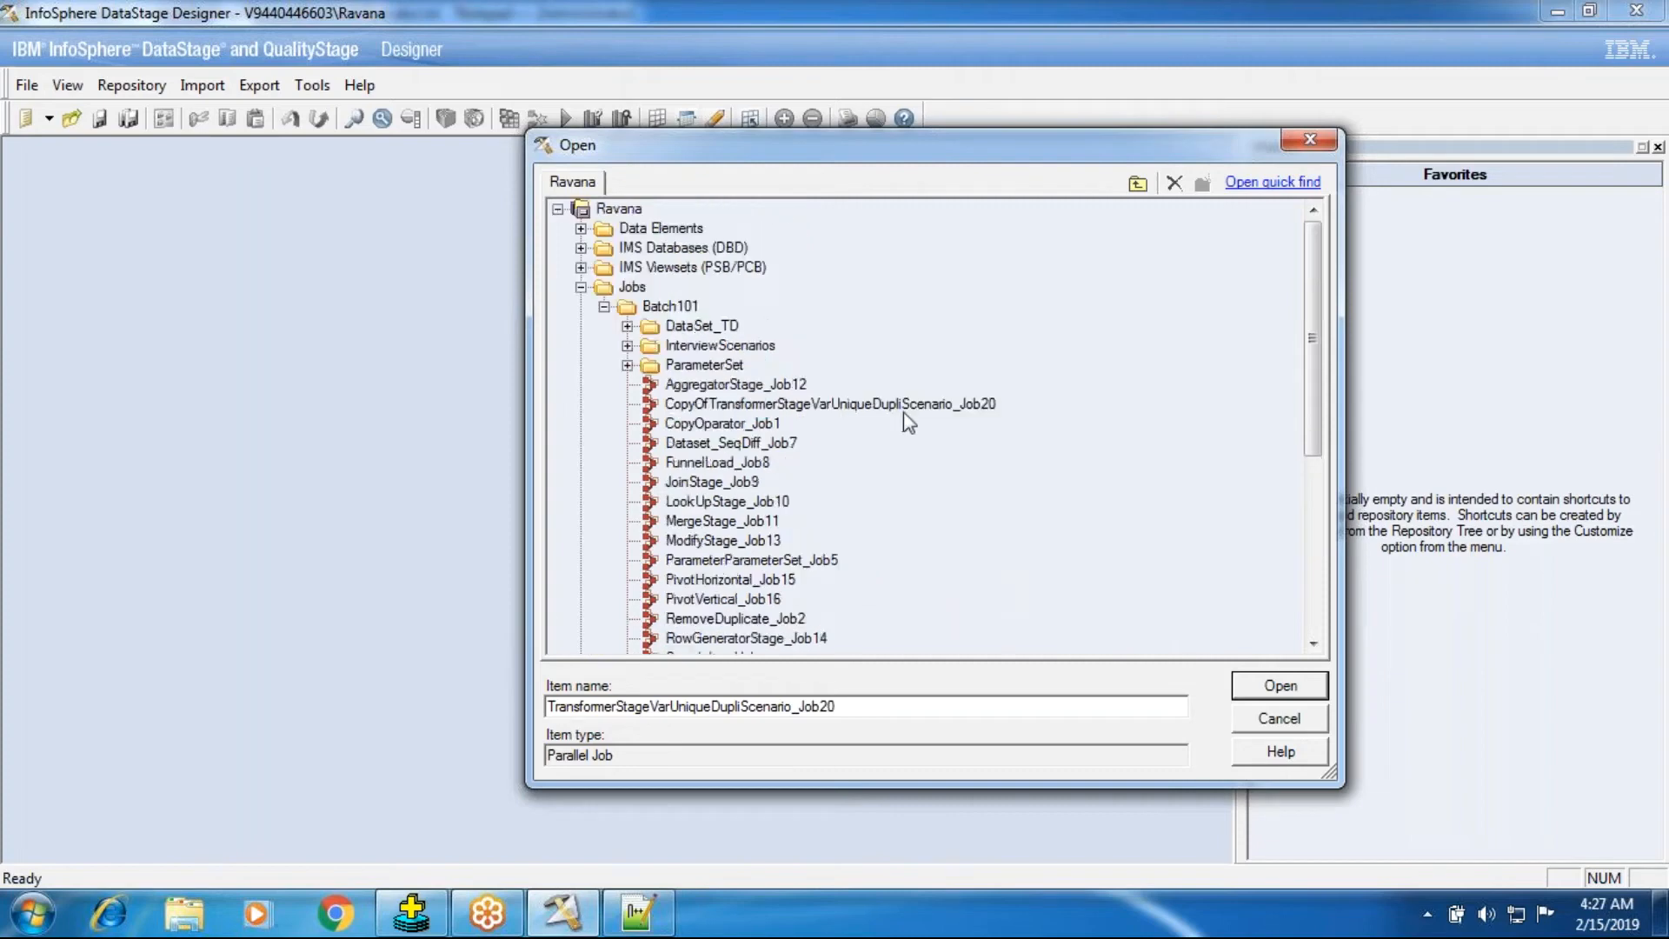
Rename the copied job to TransformerStageNullHandlings_Job21 and open it.
click(903, 411)
click(985, 410)
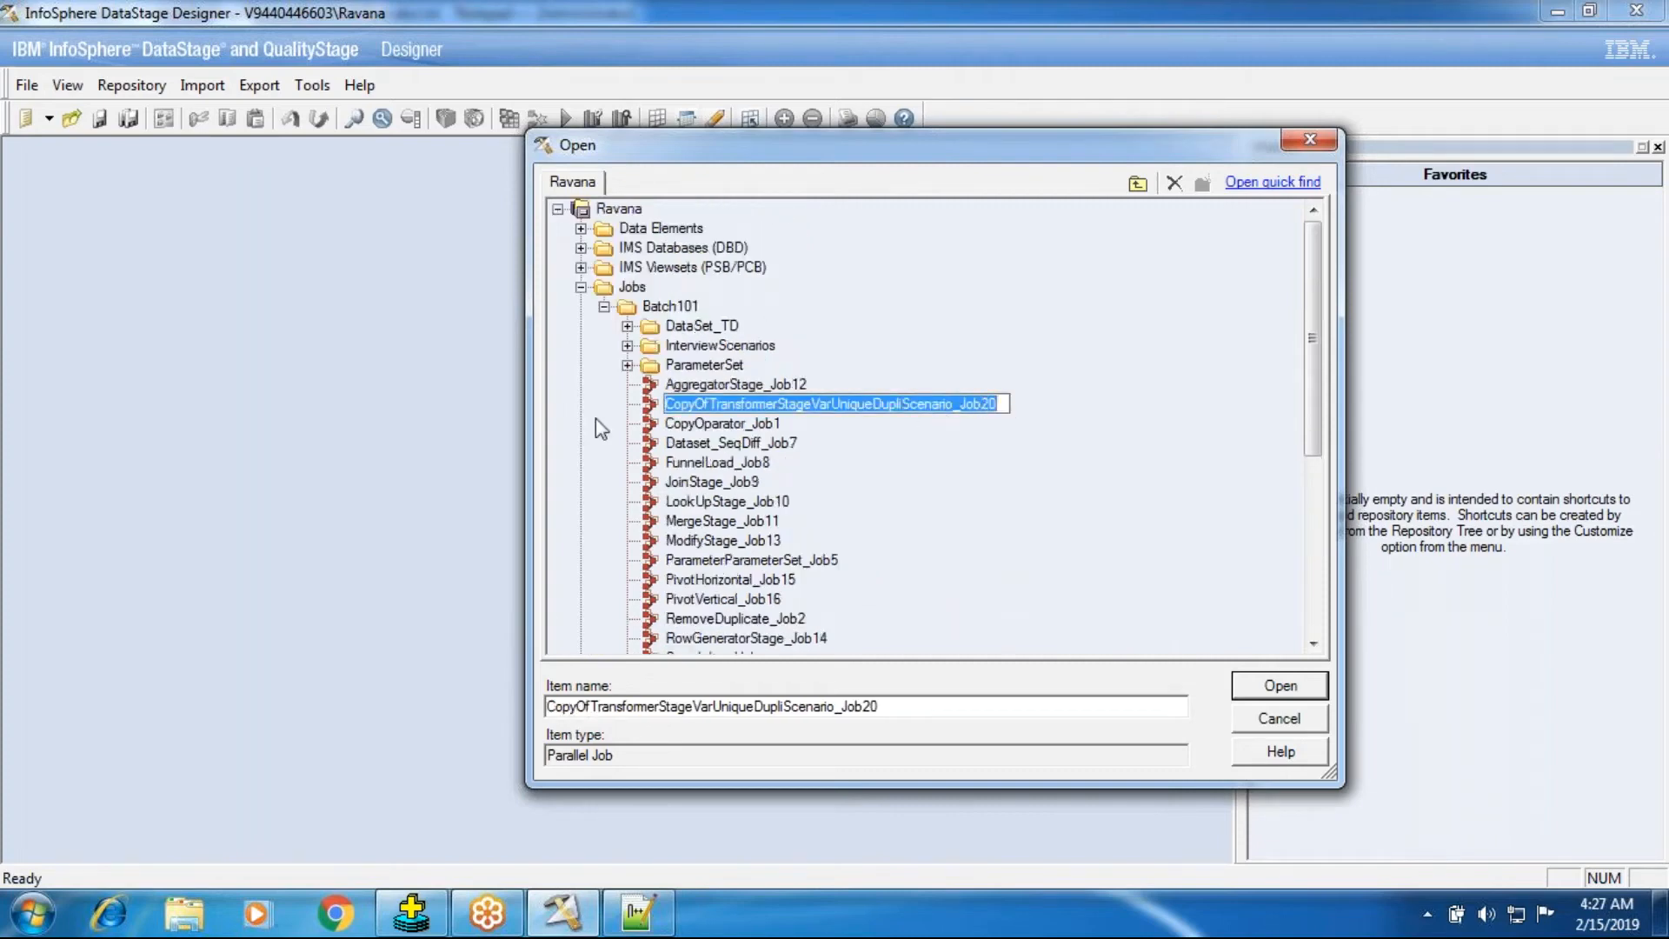
click(713, 402)
key(BackSpace)
key(BackSpace)
key(BackSpace)
key(BackSpace)
key(BackSpace)
key(BackSpace)
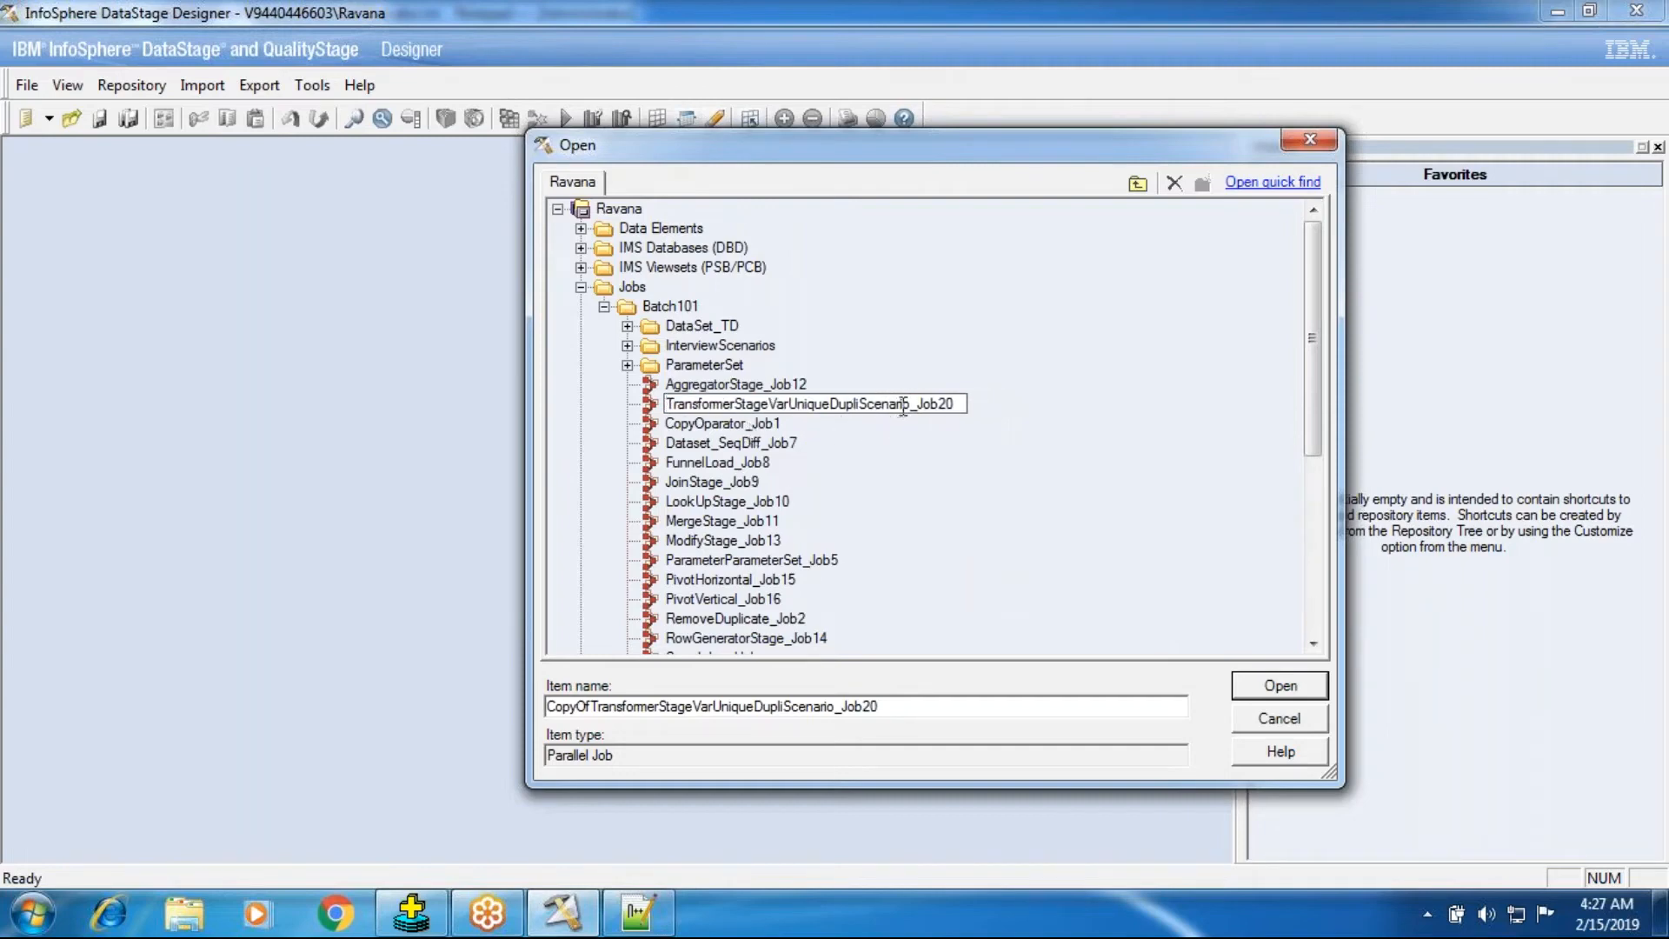
key(BackSpace)
key(BackSpace)
key(BackSpace)
key(BackSpace)
key(BackSpace)
key(BackSpace)
key(BackSpace)
key(BackSpace)
key(BackSpace)
key(BackSpace)
key(BackSpace)
key(BackSpace)
key(BackSpace)
key(BackSpace)
key(BackSpace)
key(BackSpace)
key(BackSpace)
key(BackSpace)
key(BackSpace)
key(BackSpace)
key(BackSpace)
key(BackSpace)
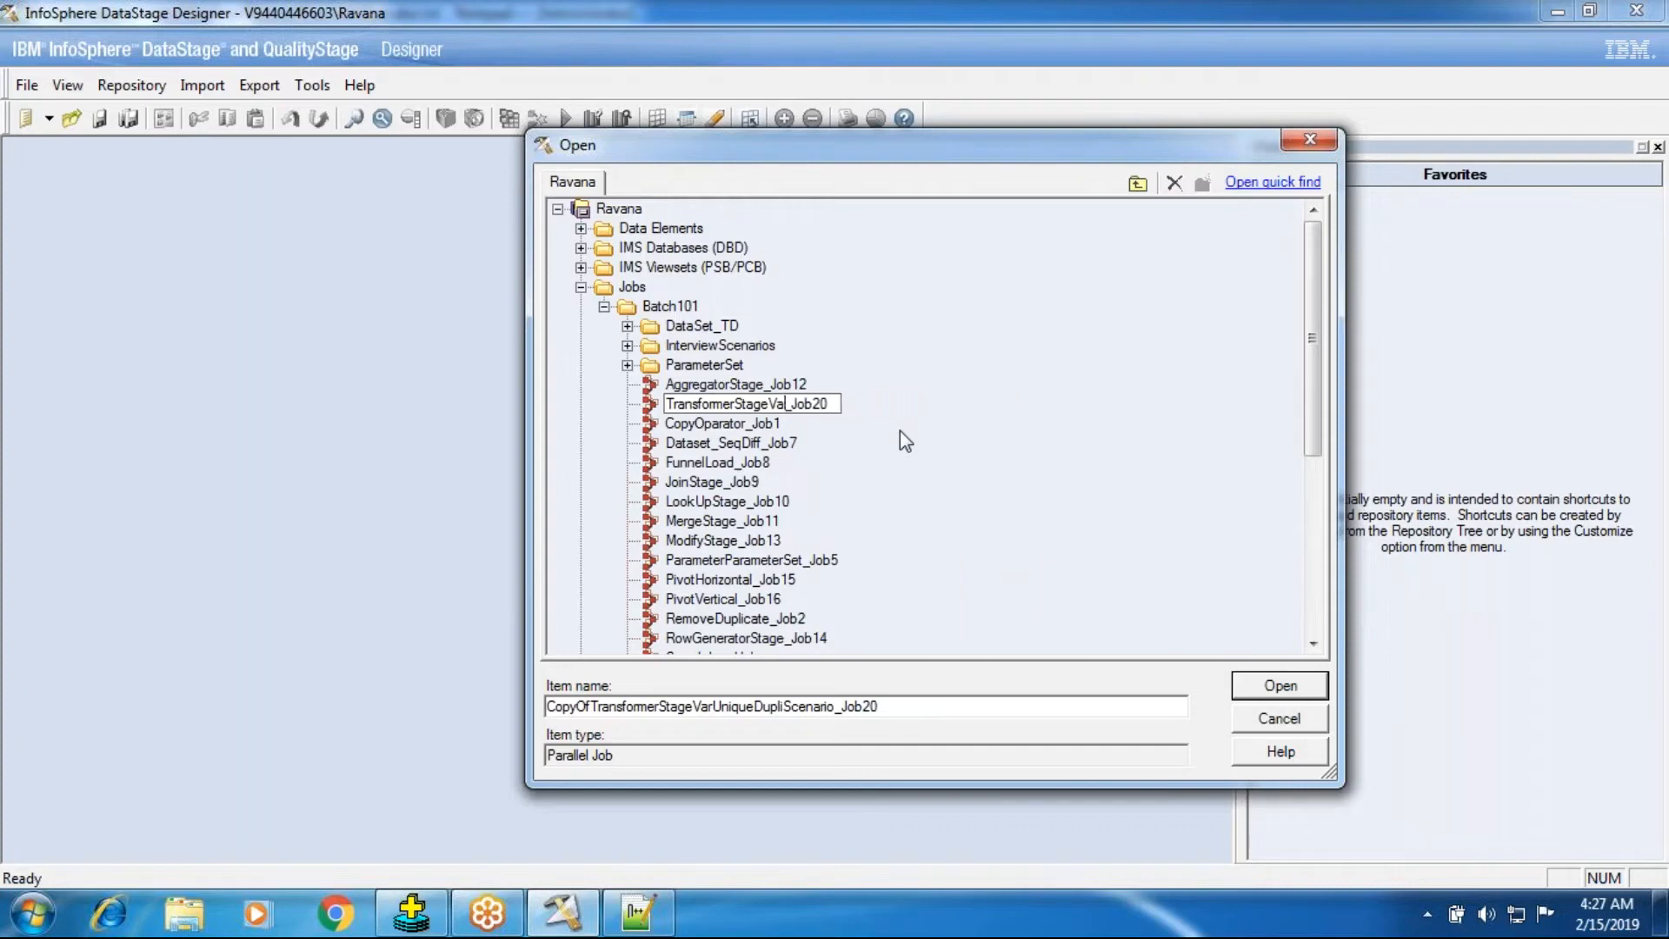
text(Varaibla)
key(BackSpace)
key(BackSpace)
text(le)
key(BackSpace)
key(BackSpace)
key(BackSpace)
key(BackSpace)
key(BackSpace)
key(BackSpace)
key(BackSpace)
key(BackSpace)
text(N)
key(BackSpace)
text(NullHandlings)
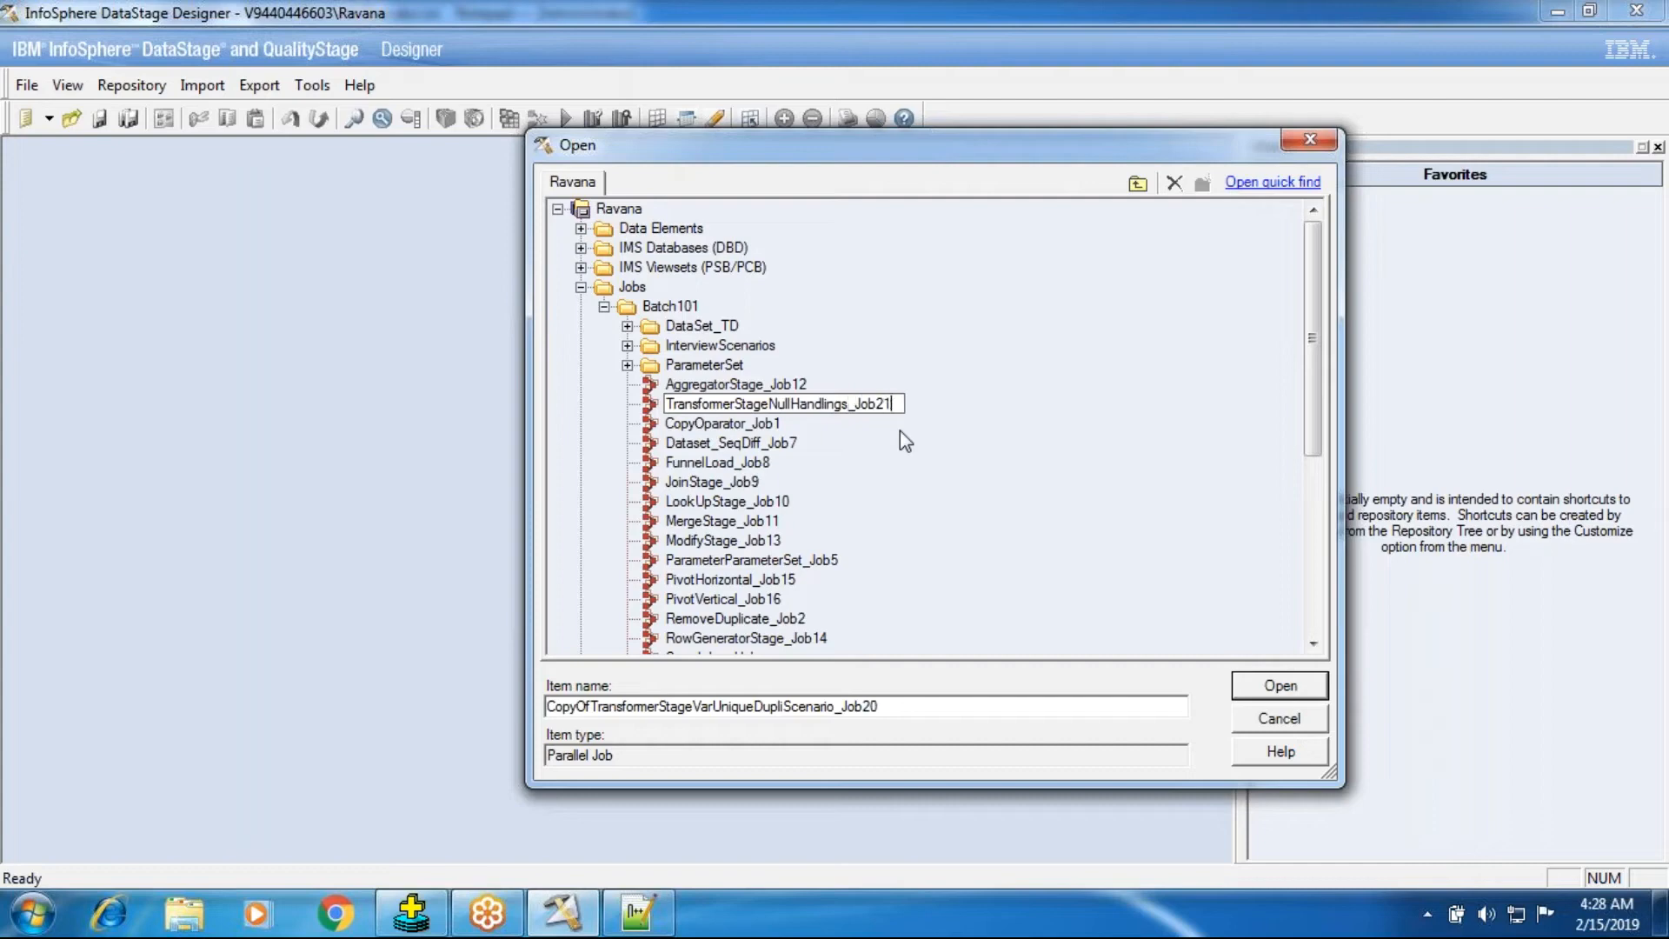
key(Return)
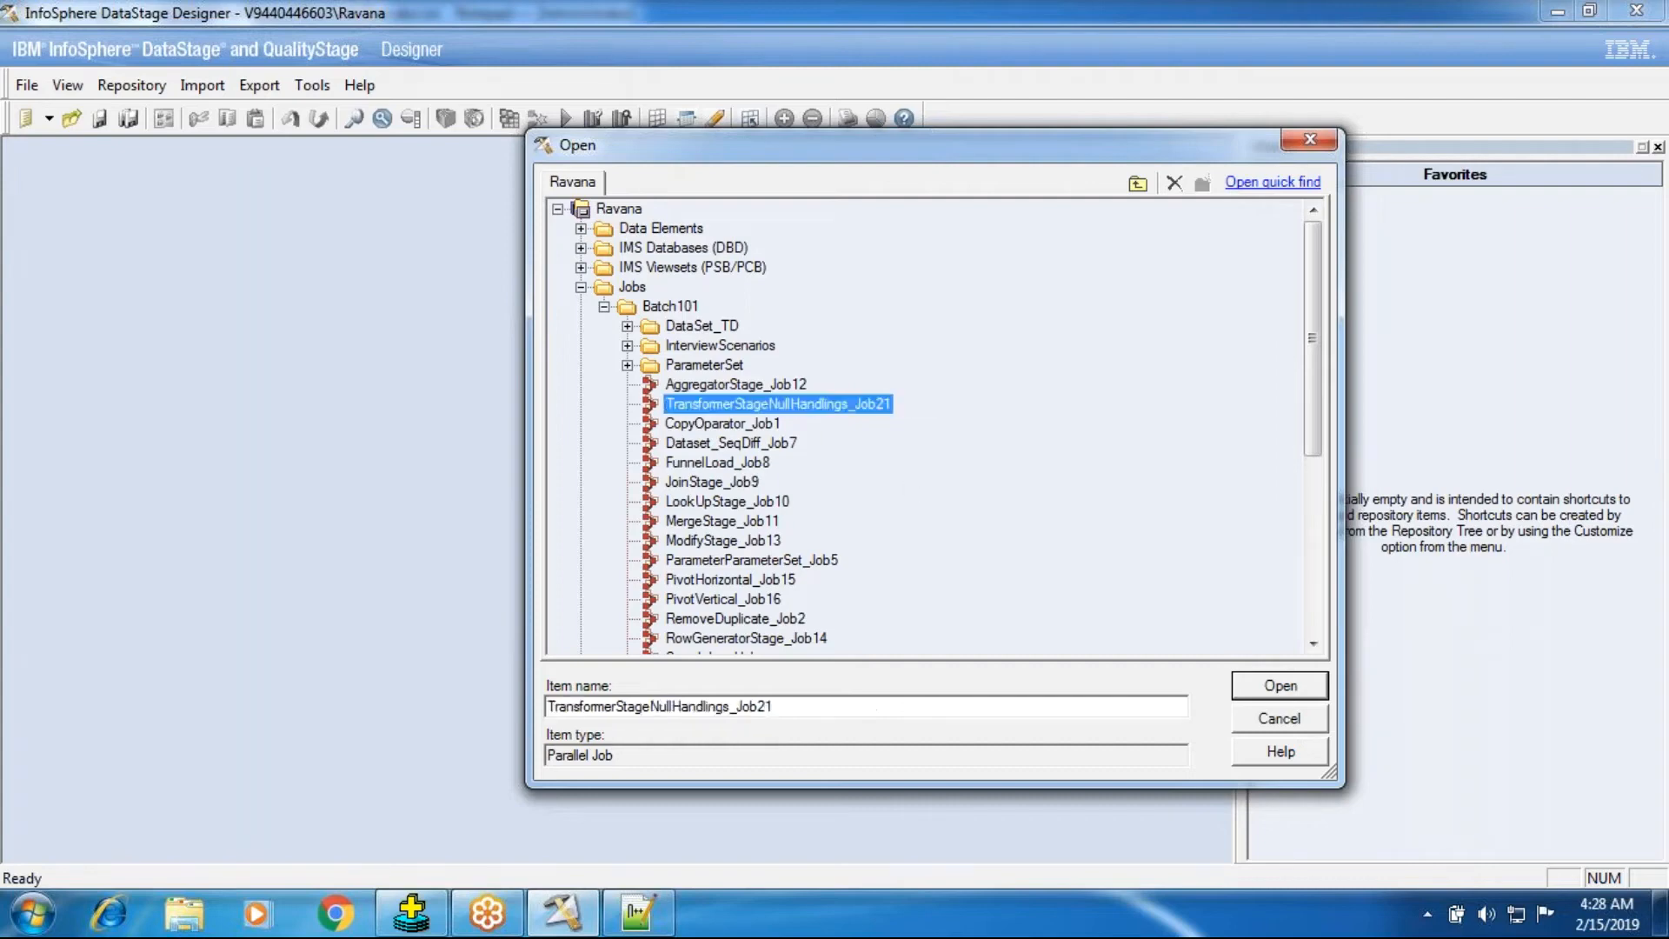
click(1290, 701)
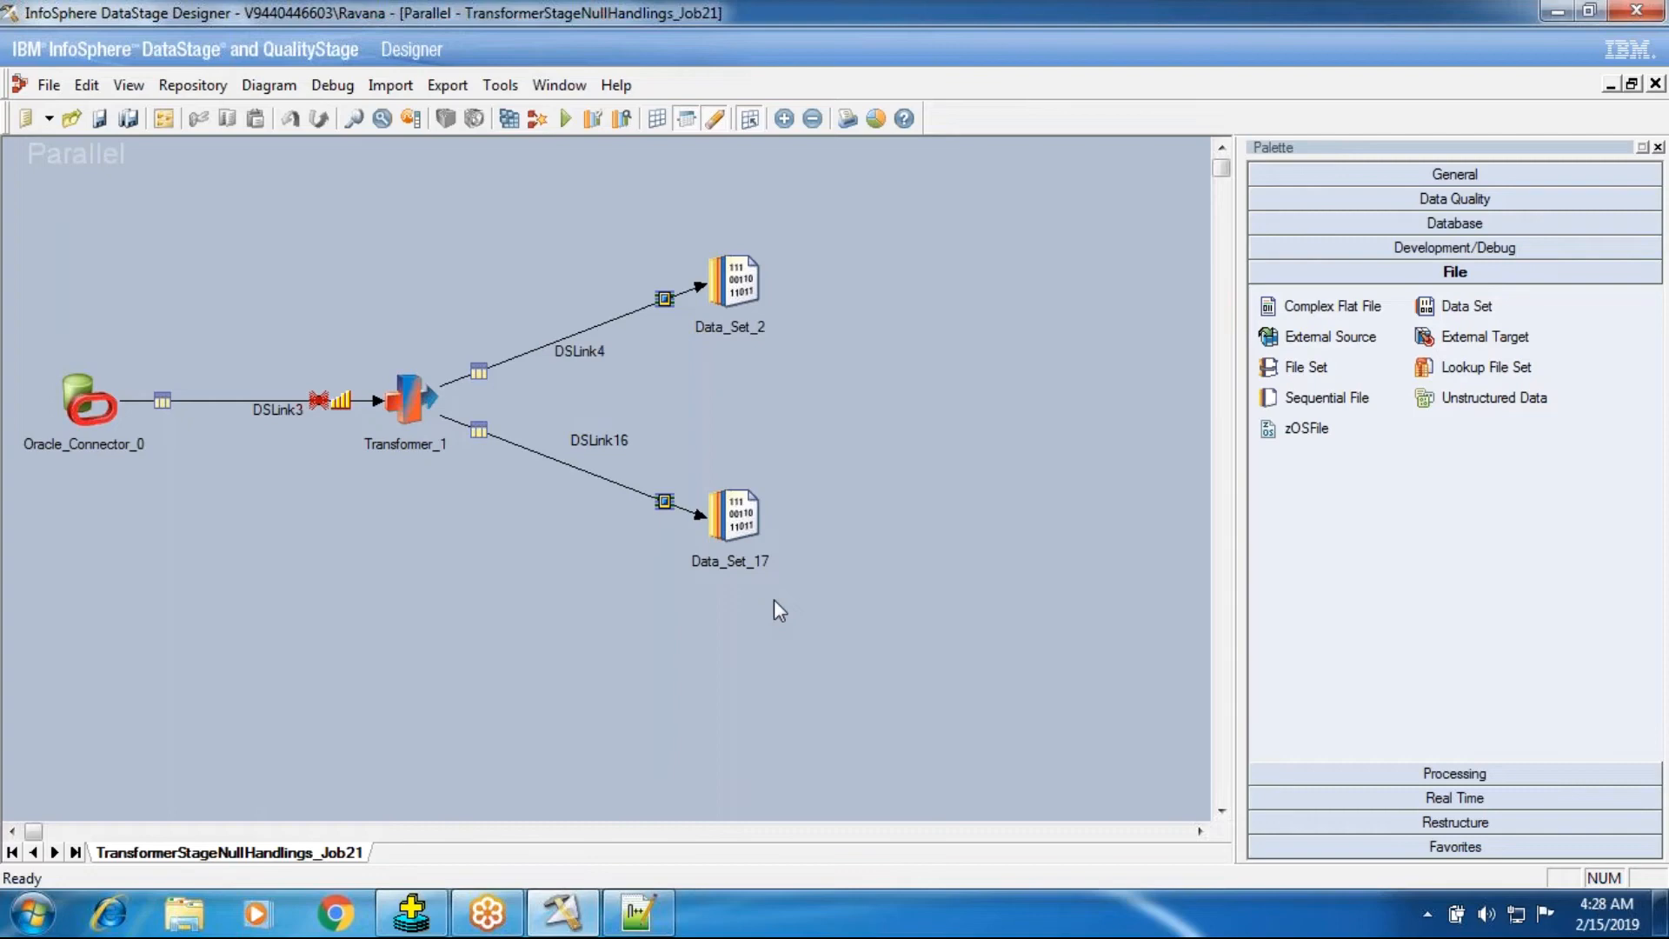
Open the transformer and delete all of its stage variables.
click(400, 414)
double_click(400, 413)
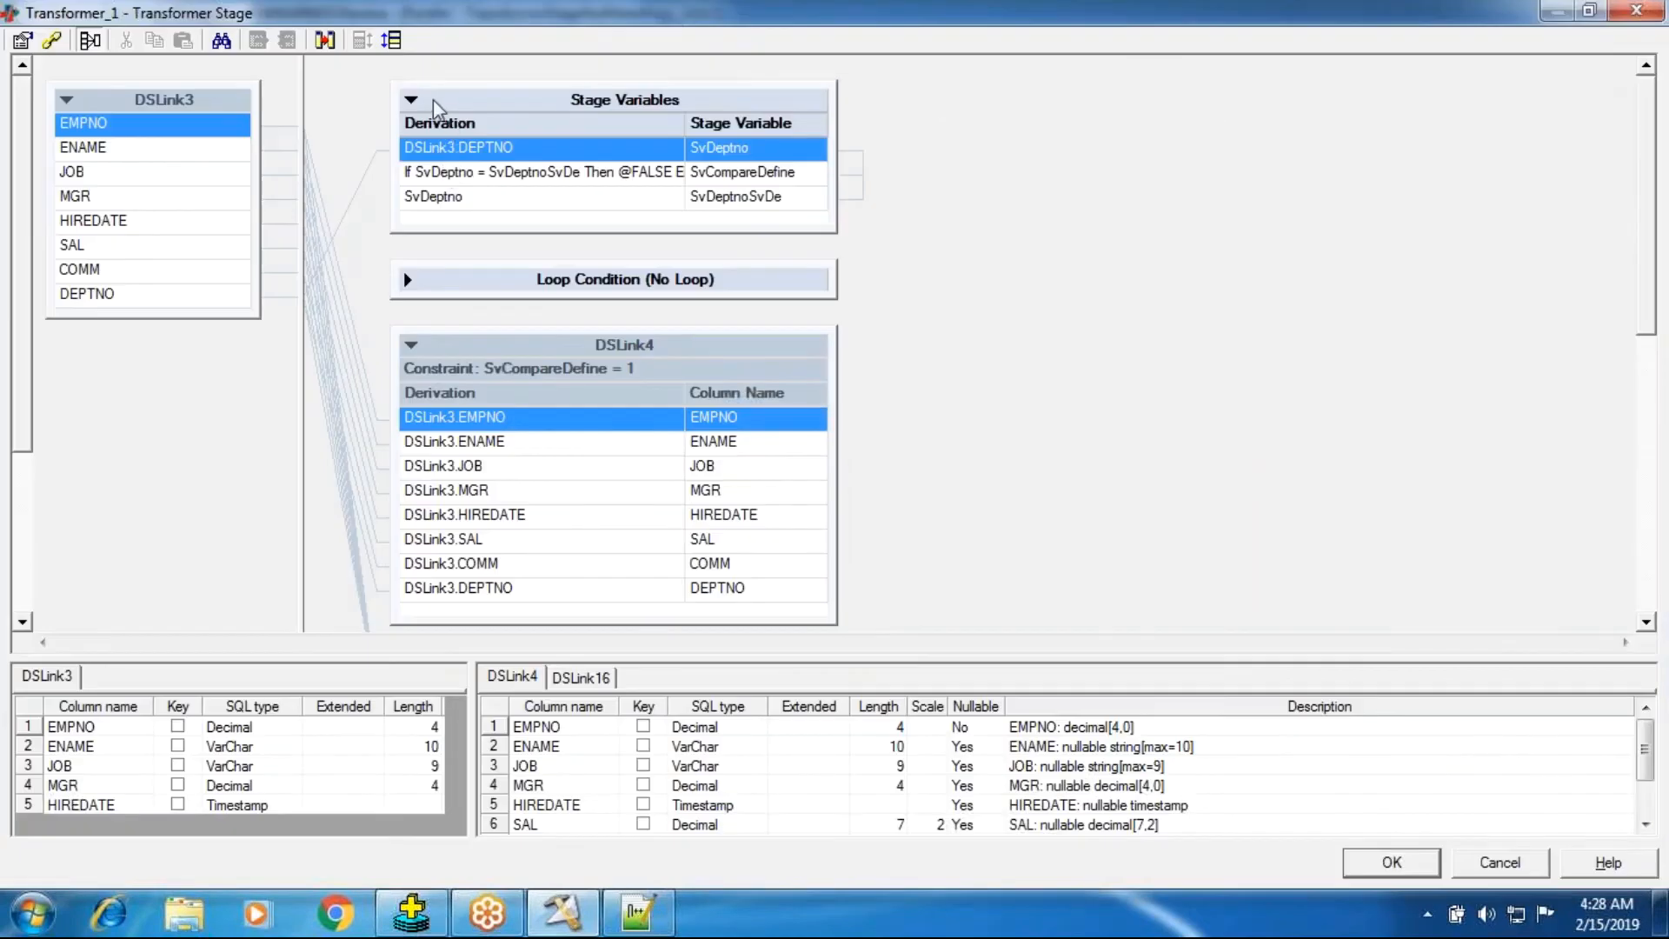
shift+click(461, 200)
key(Delete)
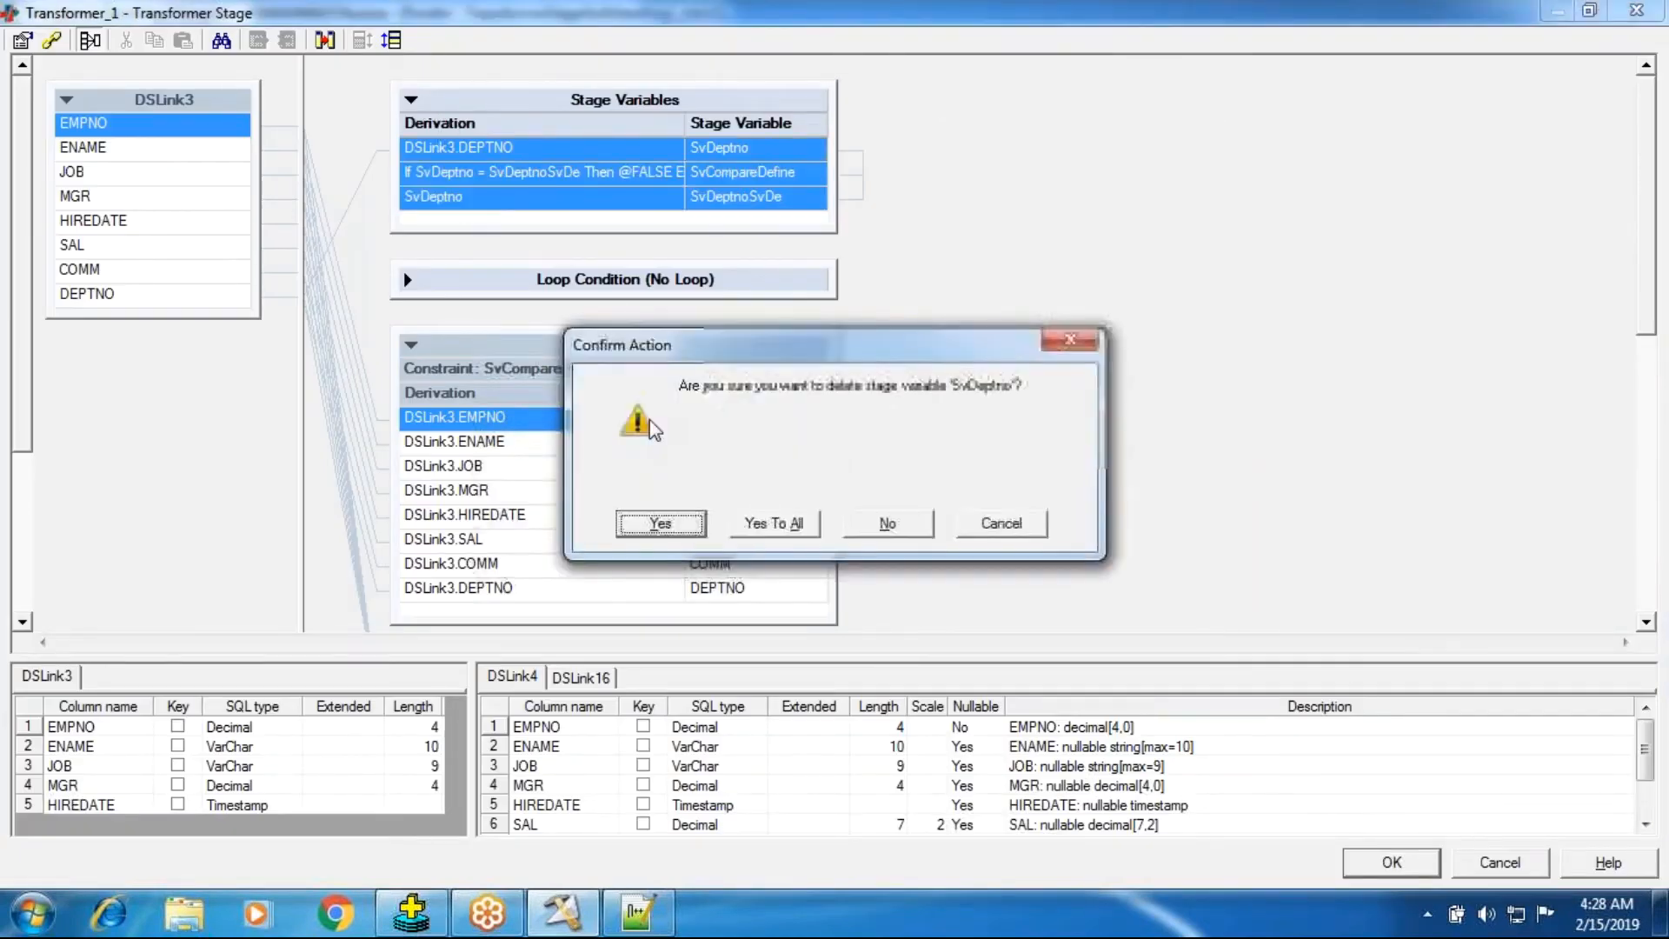
click(772, 521)
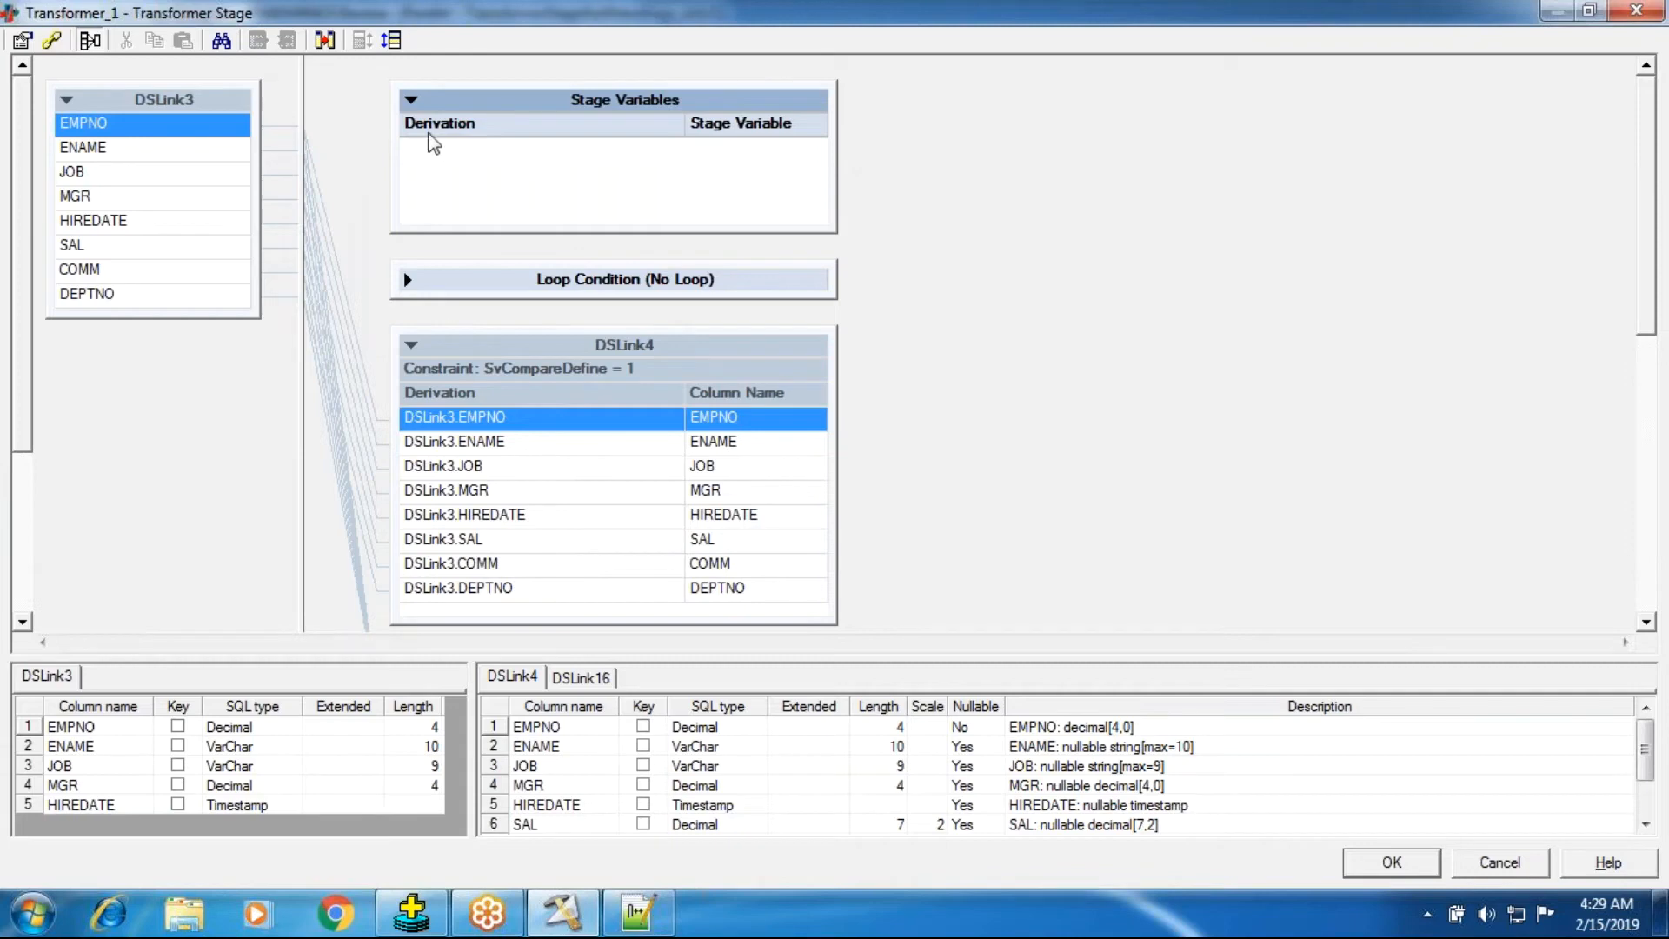
Clear the constraints on both DSLink4 and DSLink16 and close the transformer.
click(412, 101)
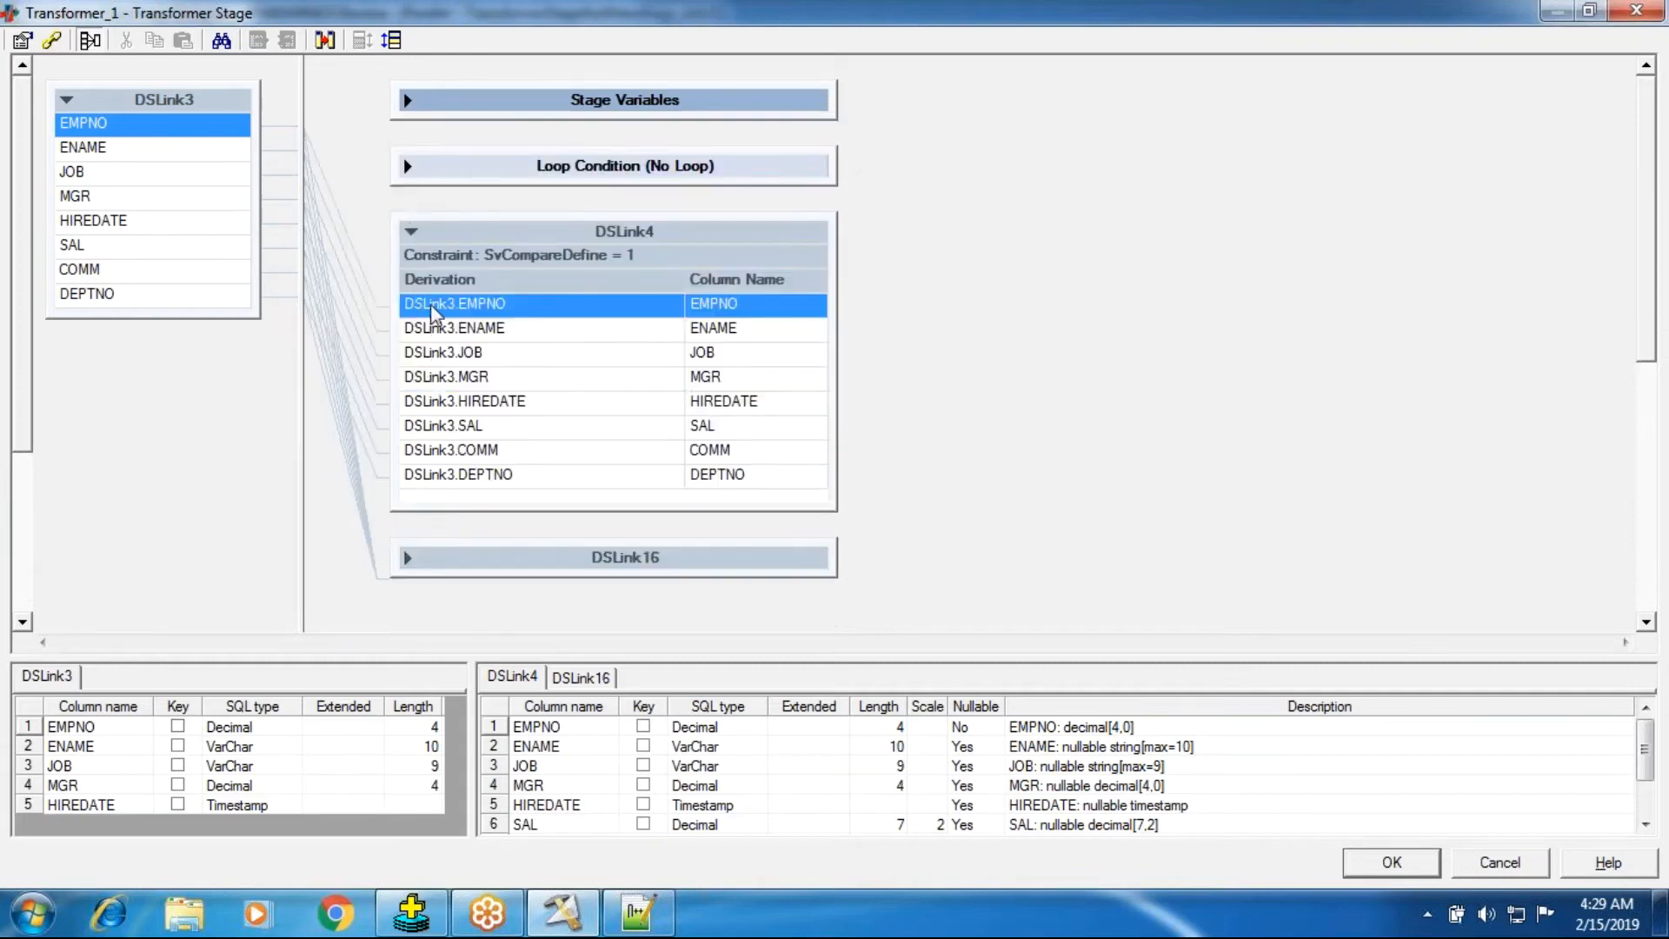
double_click(553, 257)
double_click(638, 398)
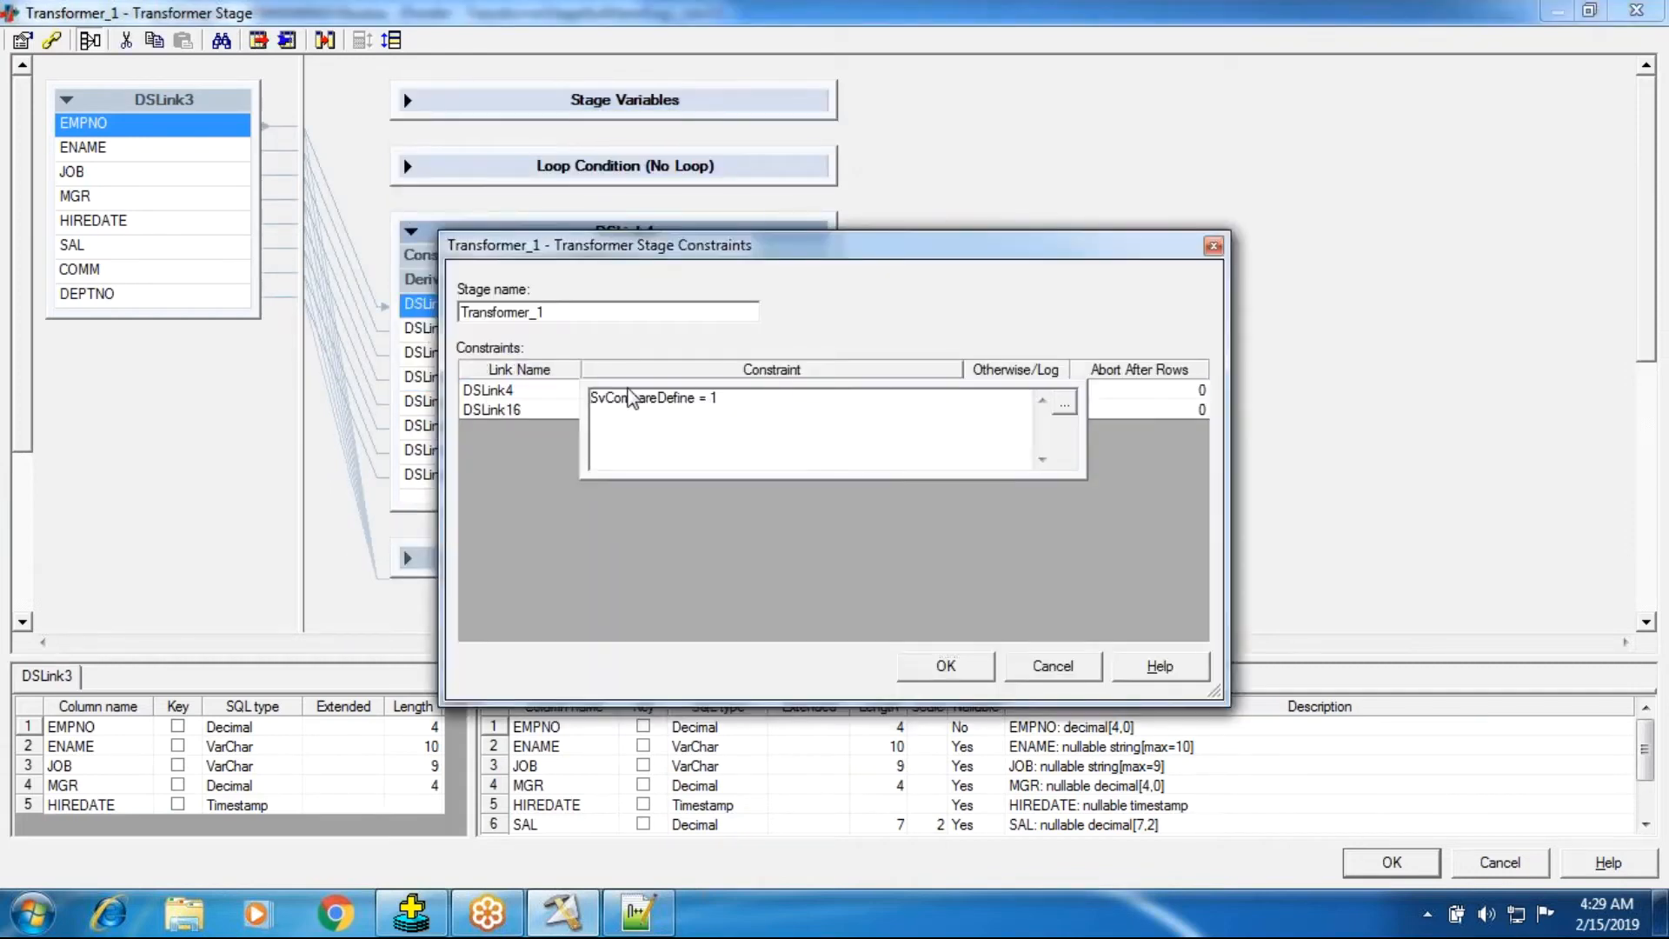
key(ctrl+a)
key(BackSpace)
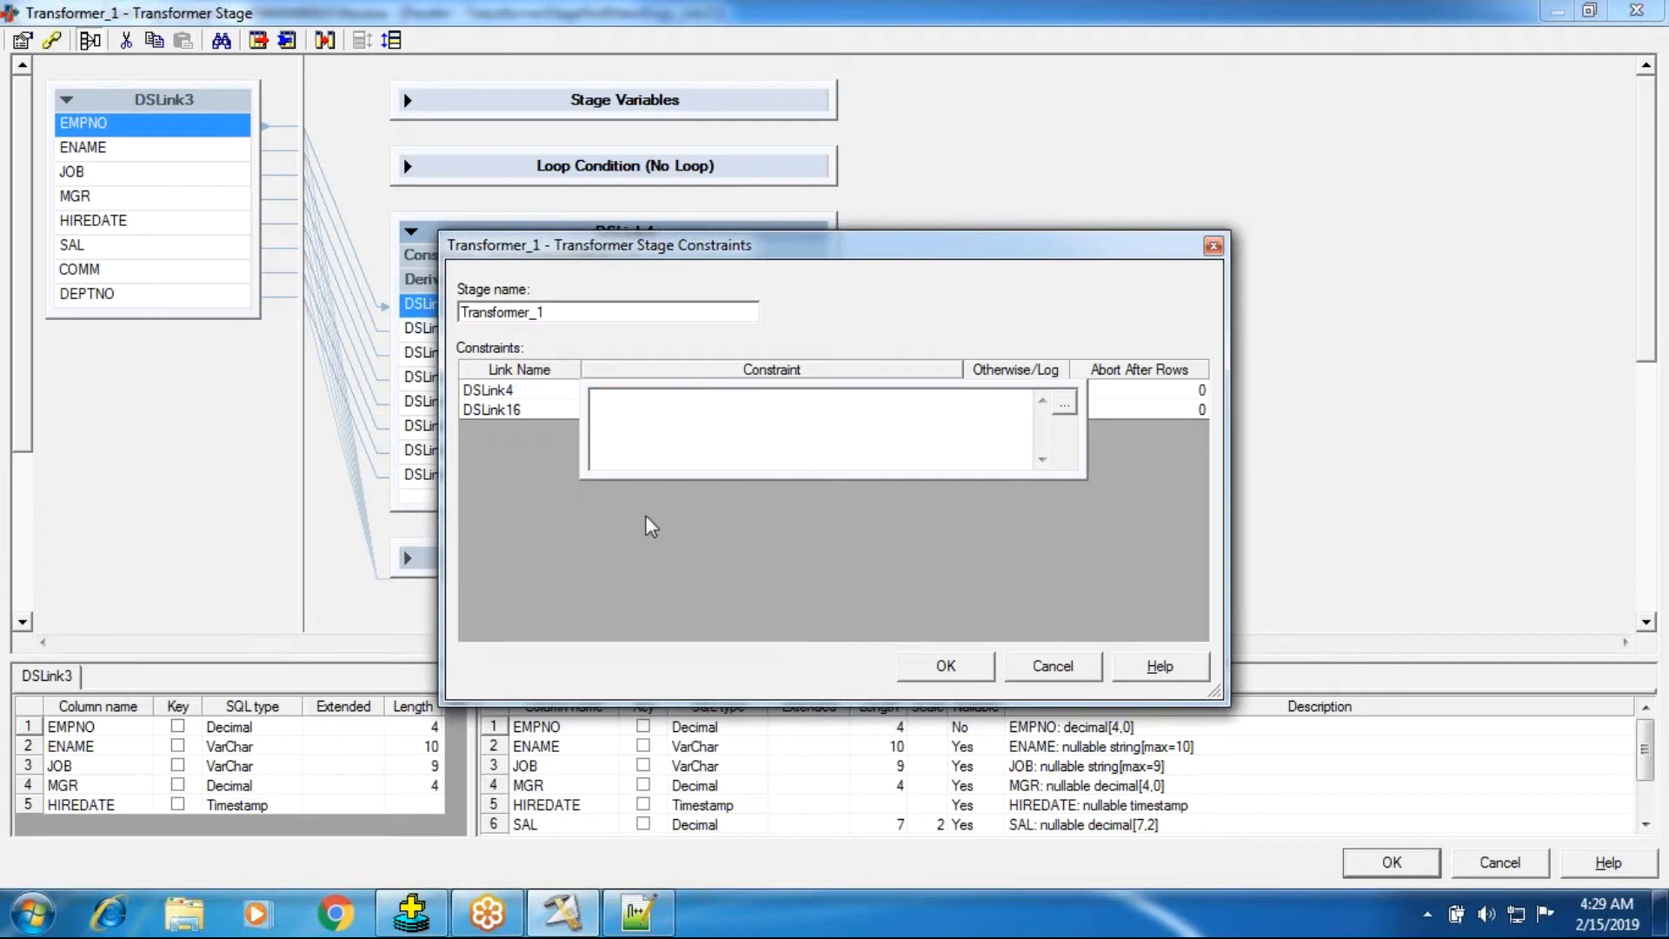
click(487, 411)
double_click(683, 410)
key(ctrl+a)
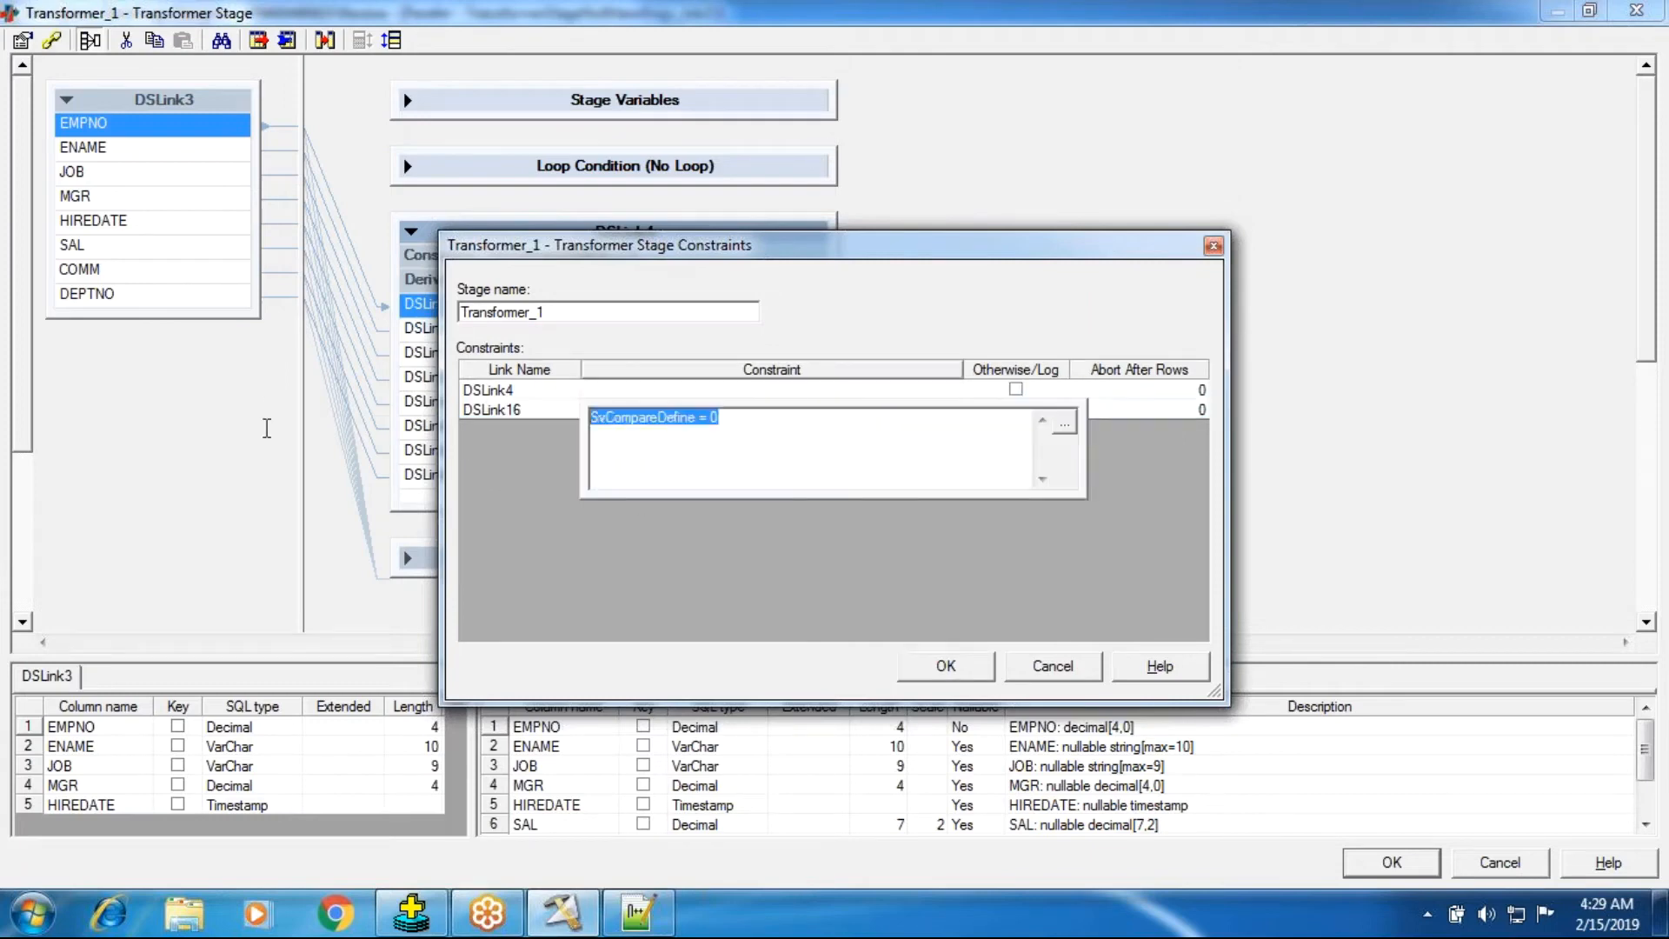
key(BackSpace)
click(909, 666)
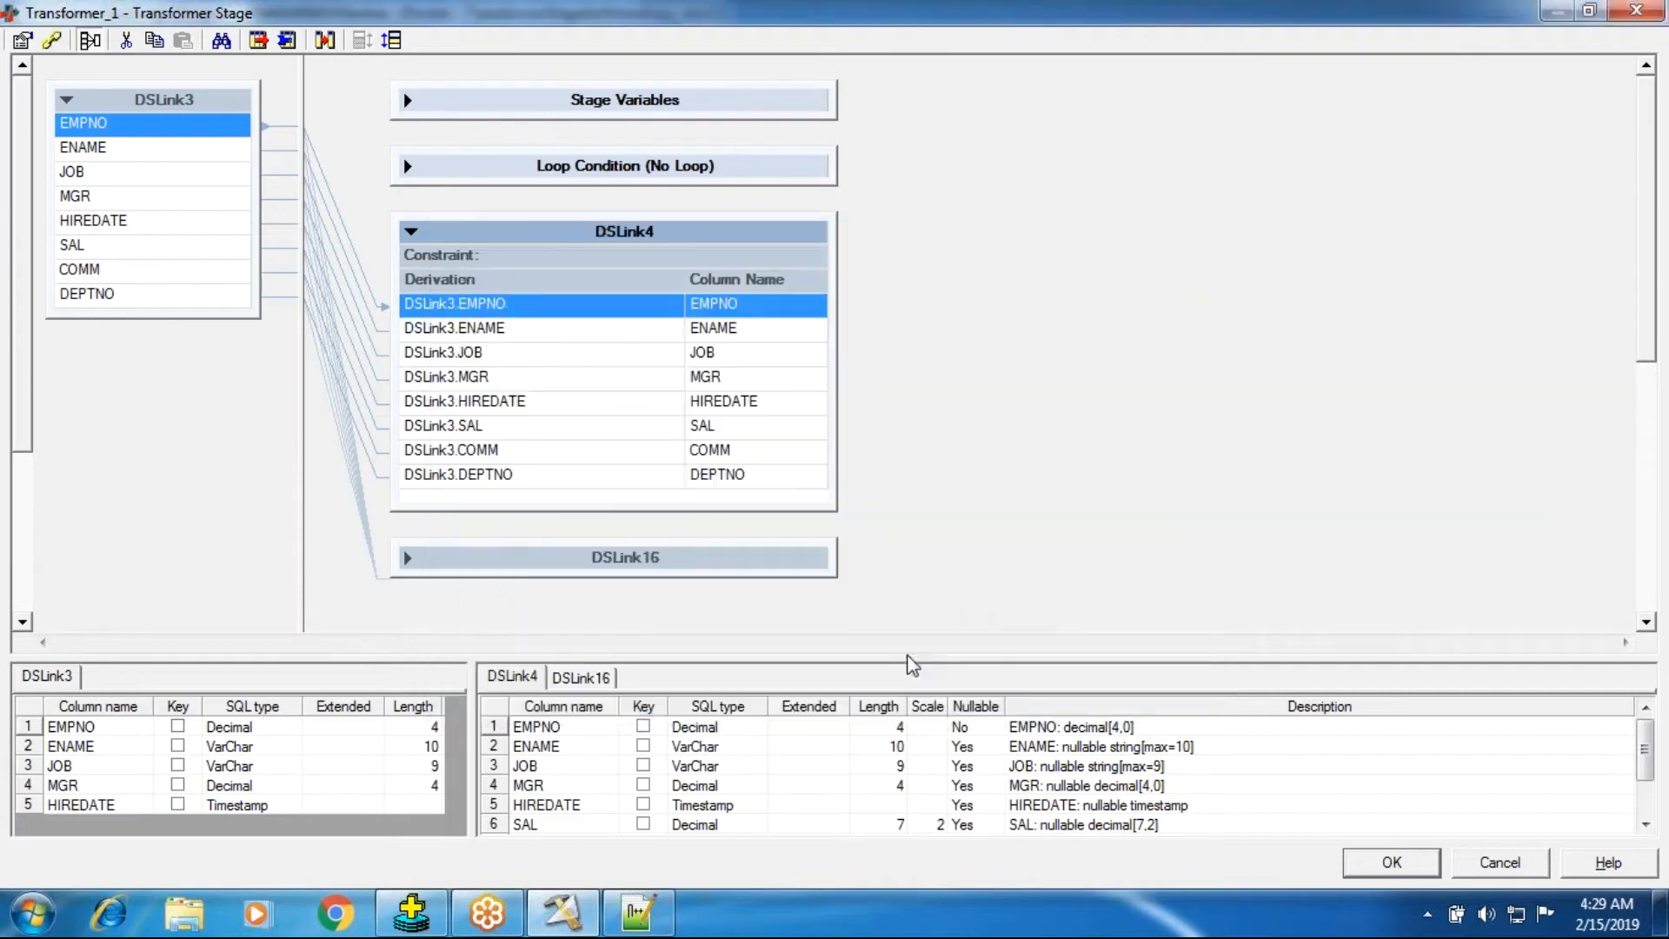
click(411, 232)
click(406, 296)
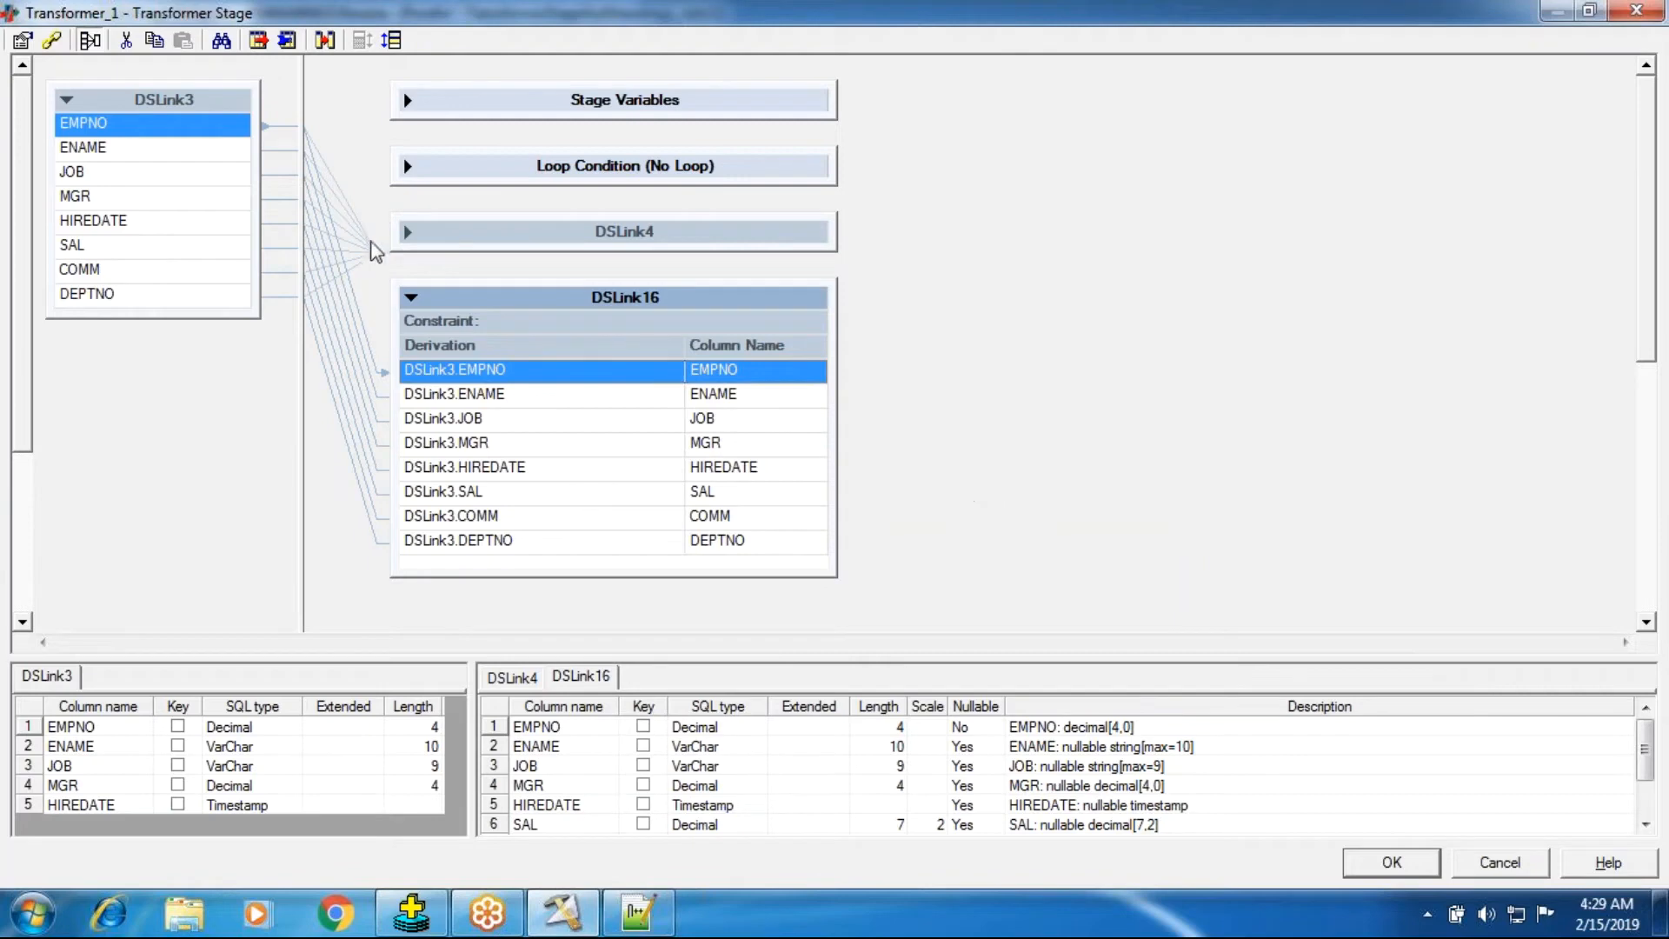
click(1353, 863)
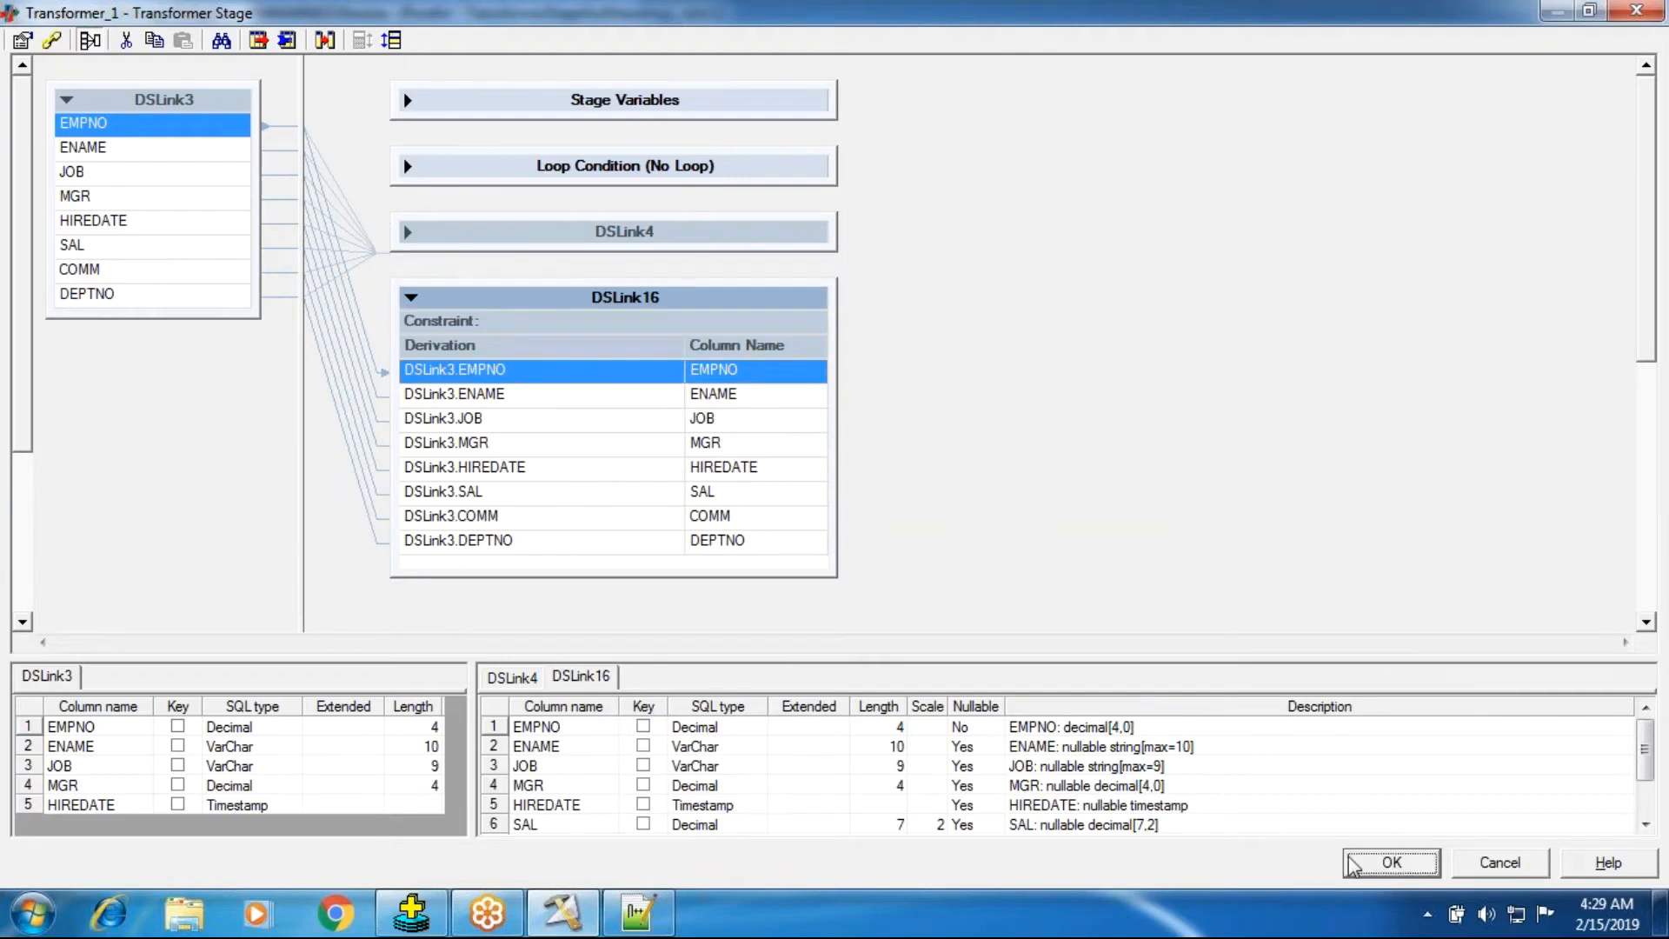
Delete Data_Set_17 including its link and move Data_Set_2 in line with the transformer.
right_click(736, 527)
click(787, 778)
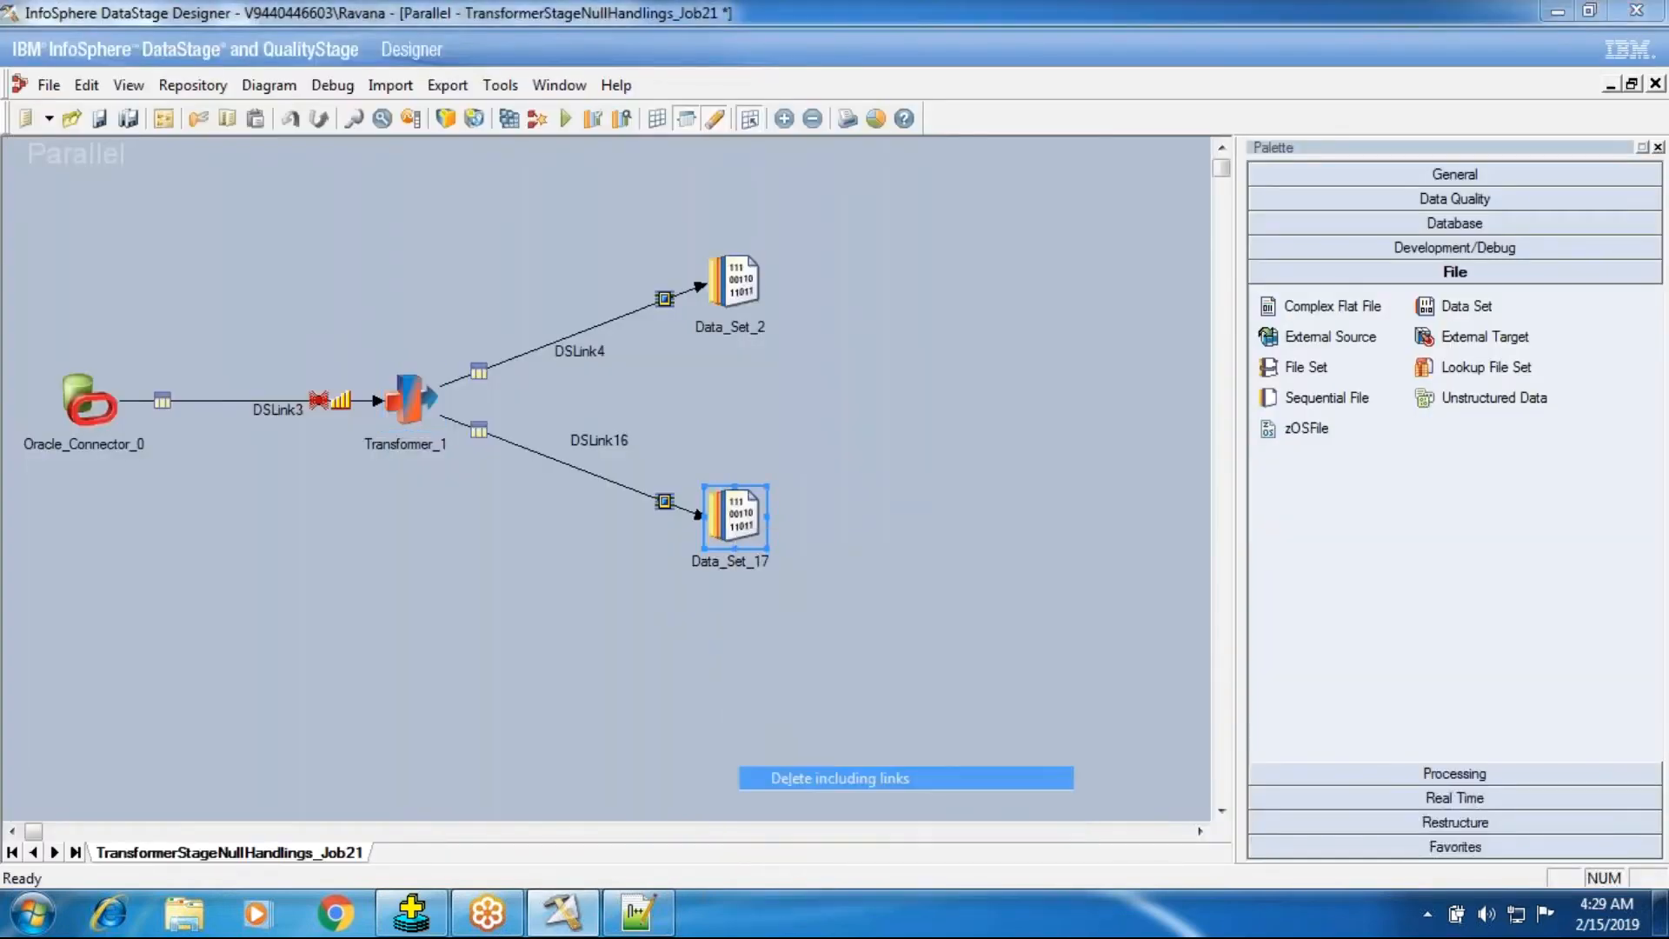
click(787, 519)
drag(735, 280, 736, 398)
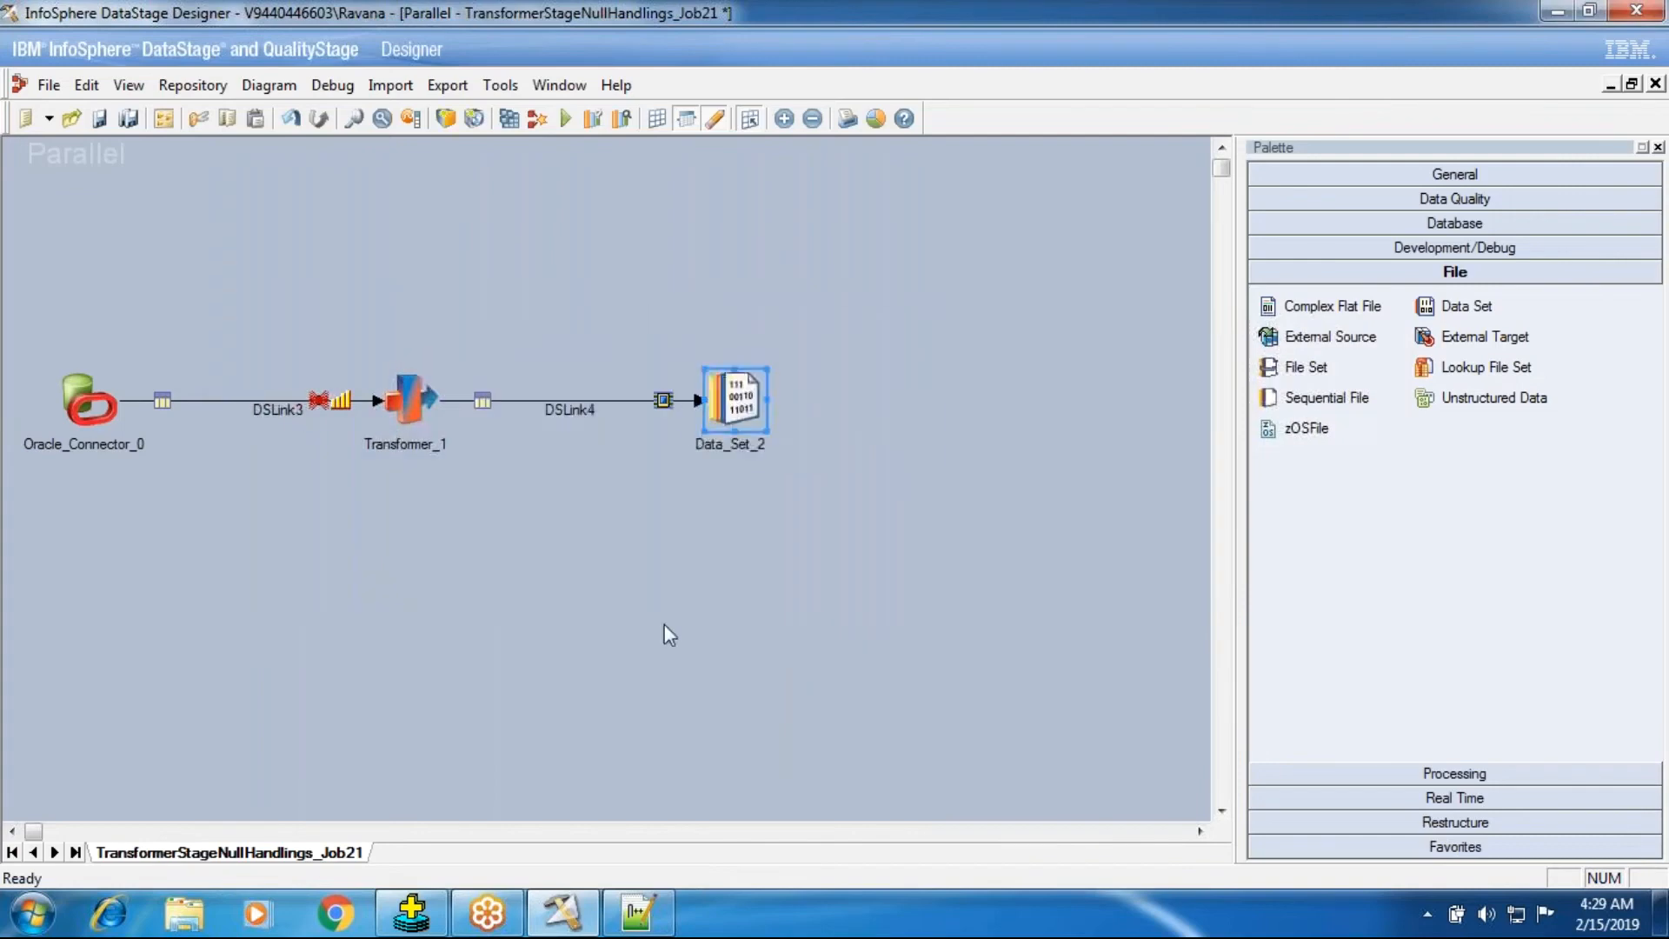
Open the transformer and inspect the DSLink4 column mappings, selecting the COMM row.
double_click(409, 400)
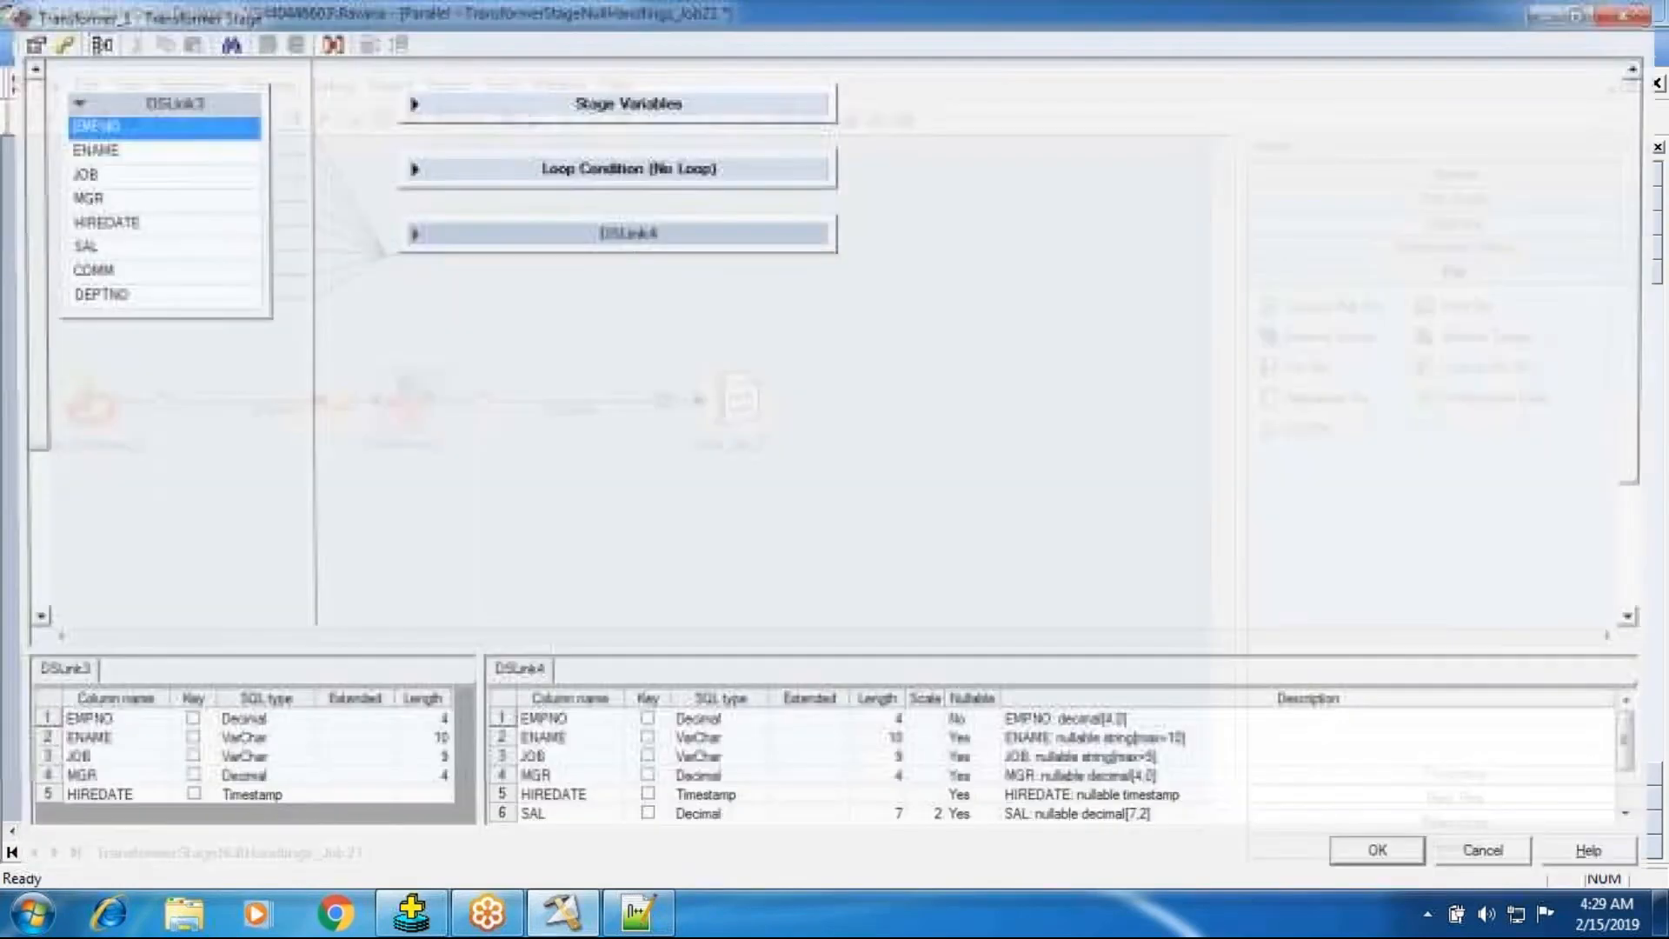
click(410, 233)
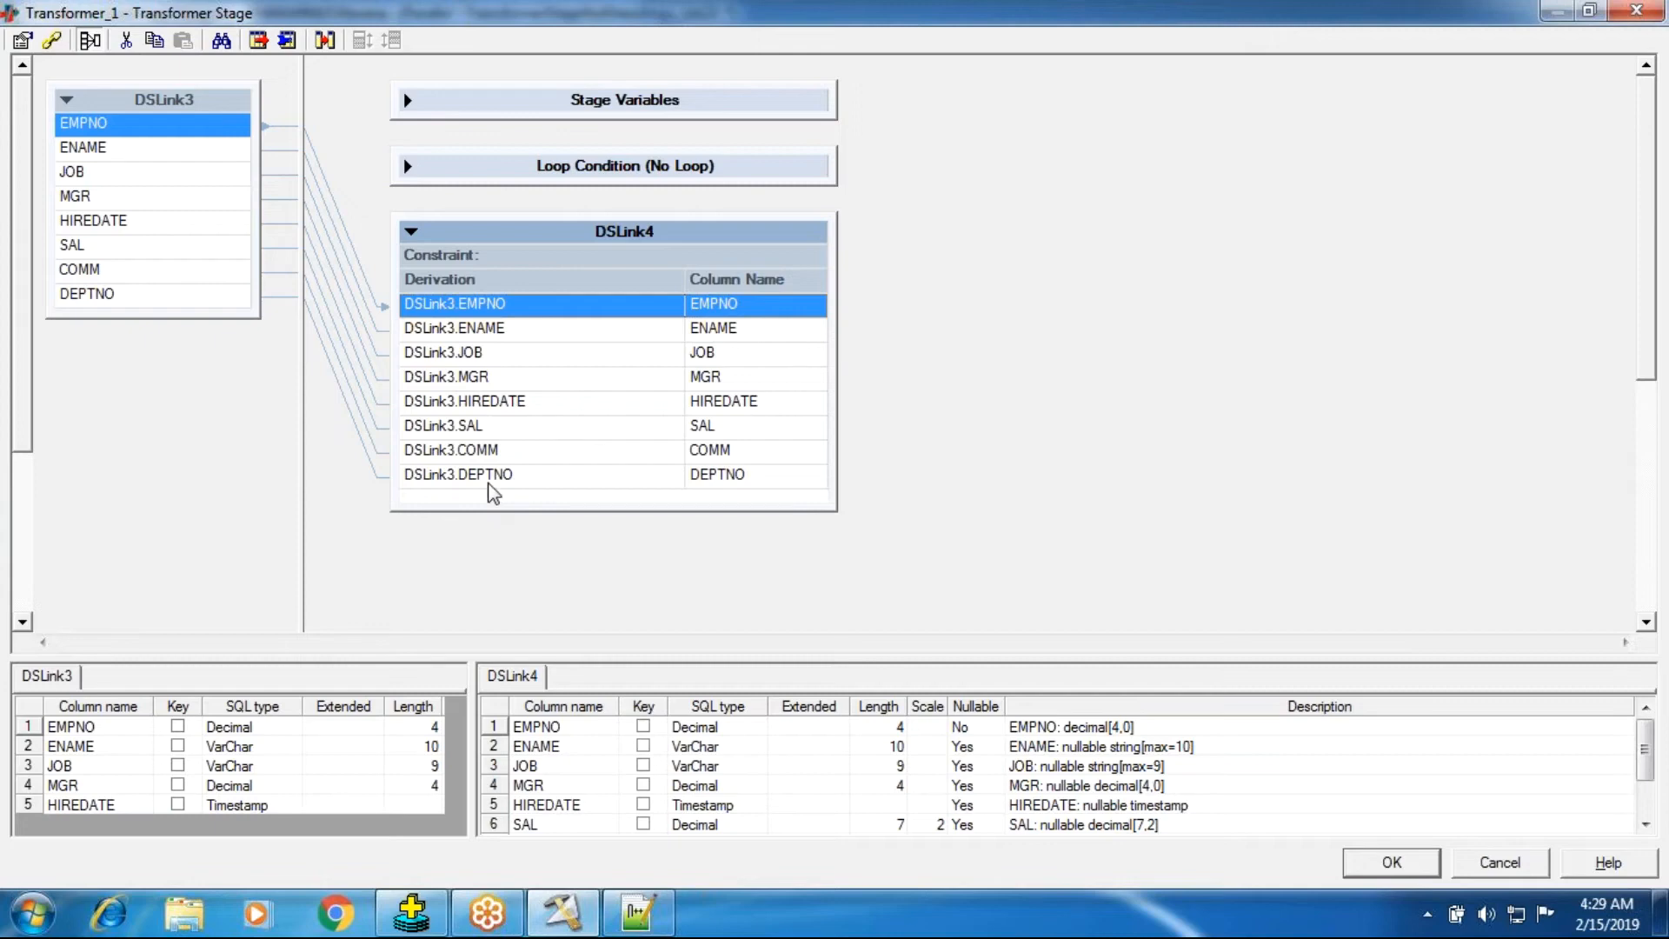
click(485, 451)
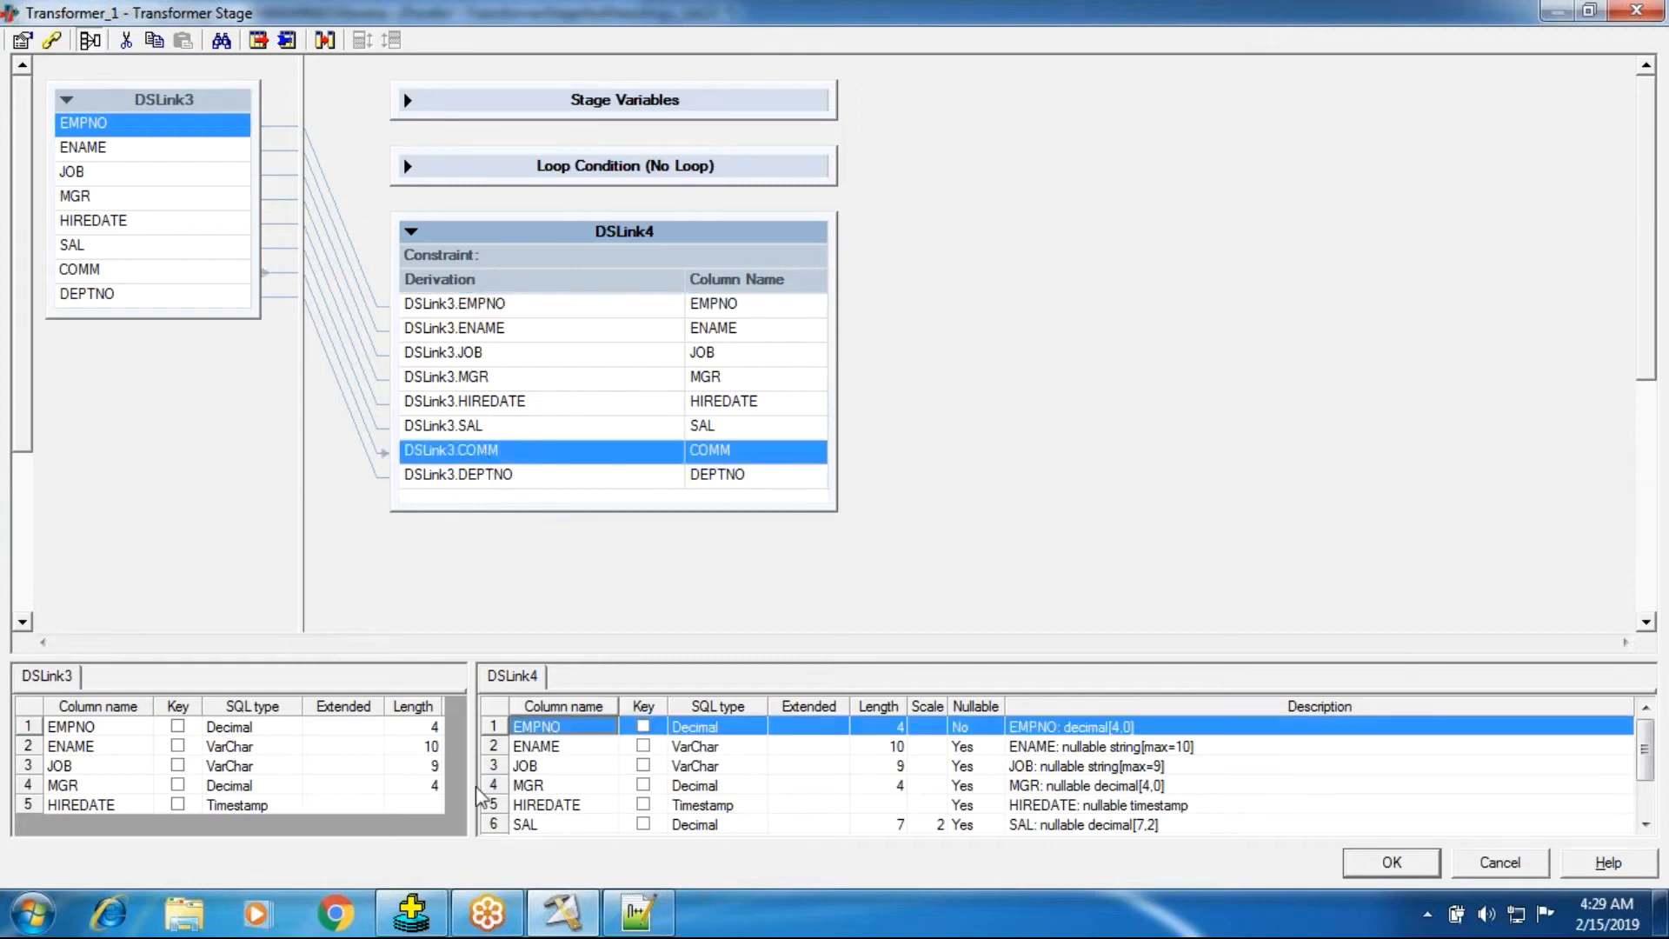
Switch to SQL*Plus and highlight the COMM column in the department-sorted query output.
click(415, 904)
drag(677, 485, 752, 805)
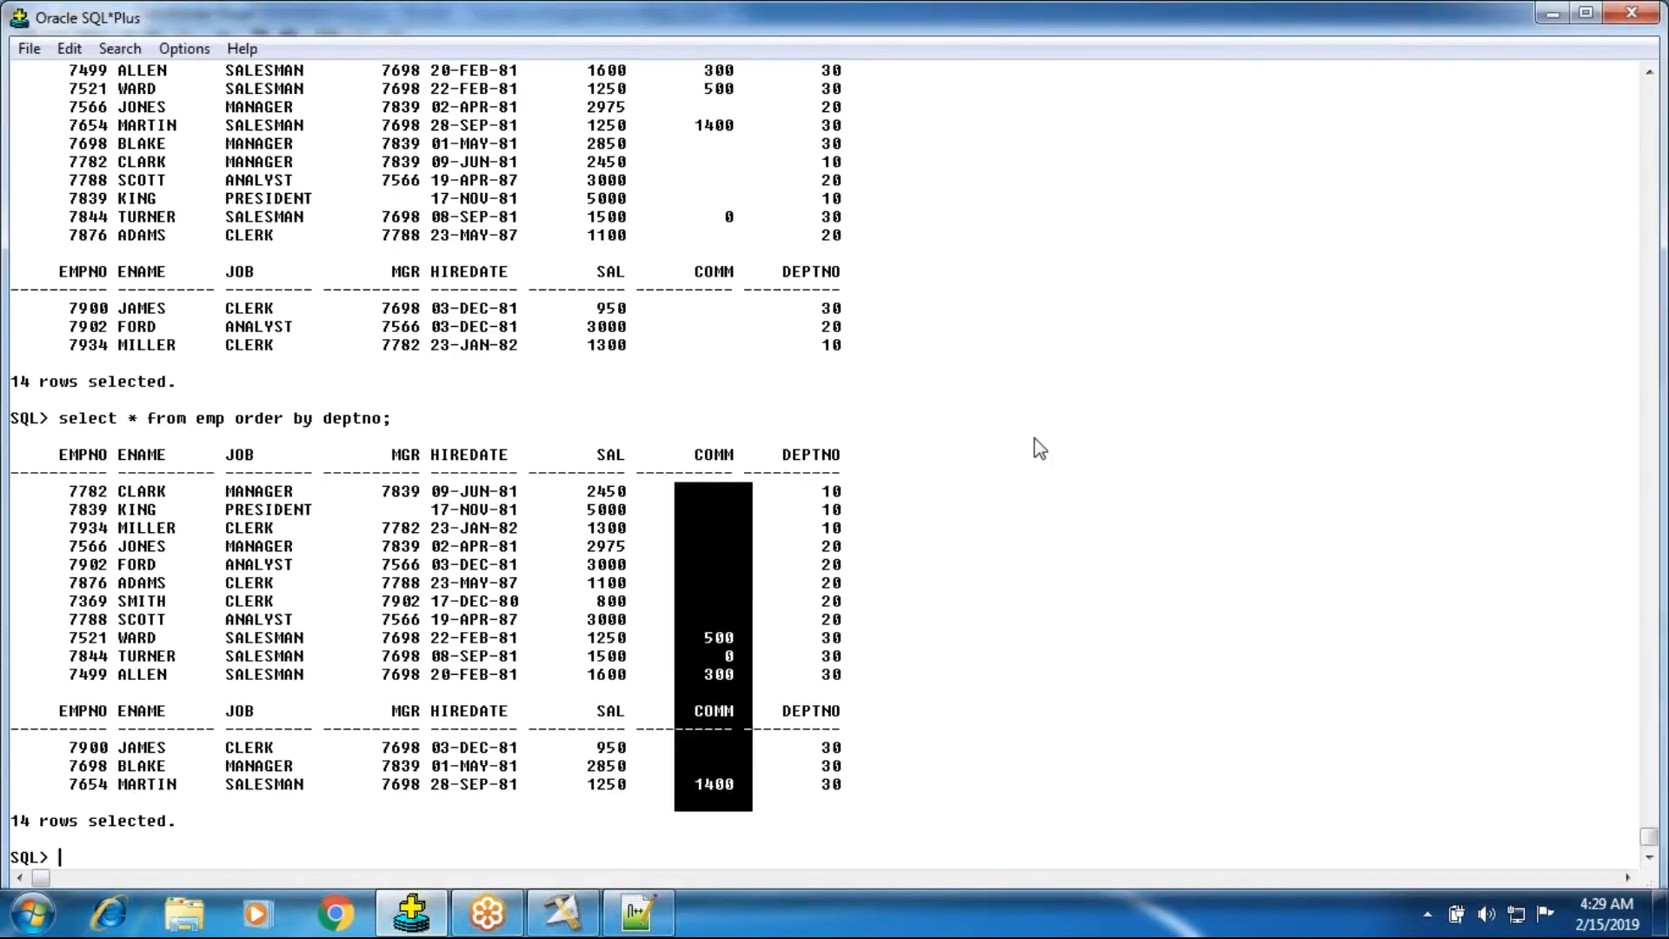
Highlight the COMM column values in the department-sorted query output, then return to the transformer editor.
drag(692, 502, 753, 451)
drag(746, 540, 724, 758)
click(727, 782)
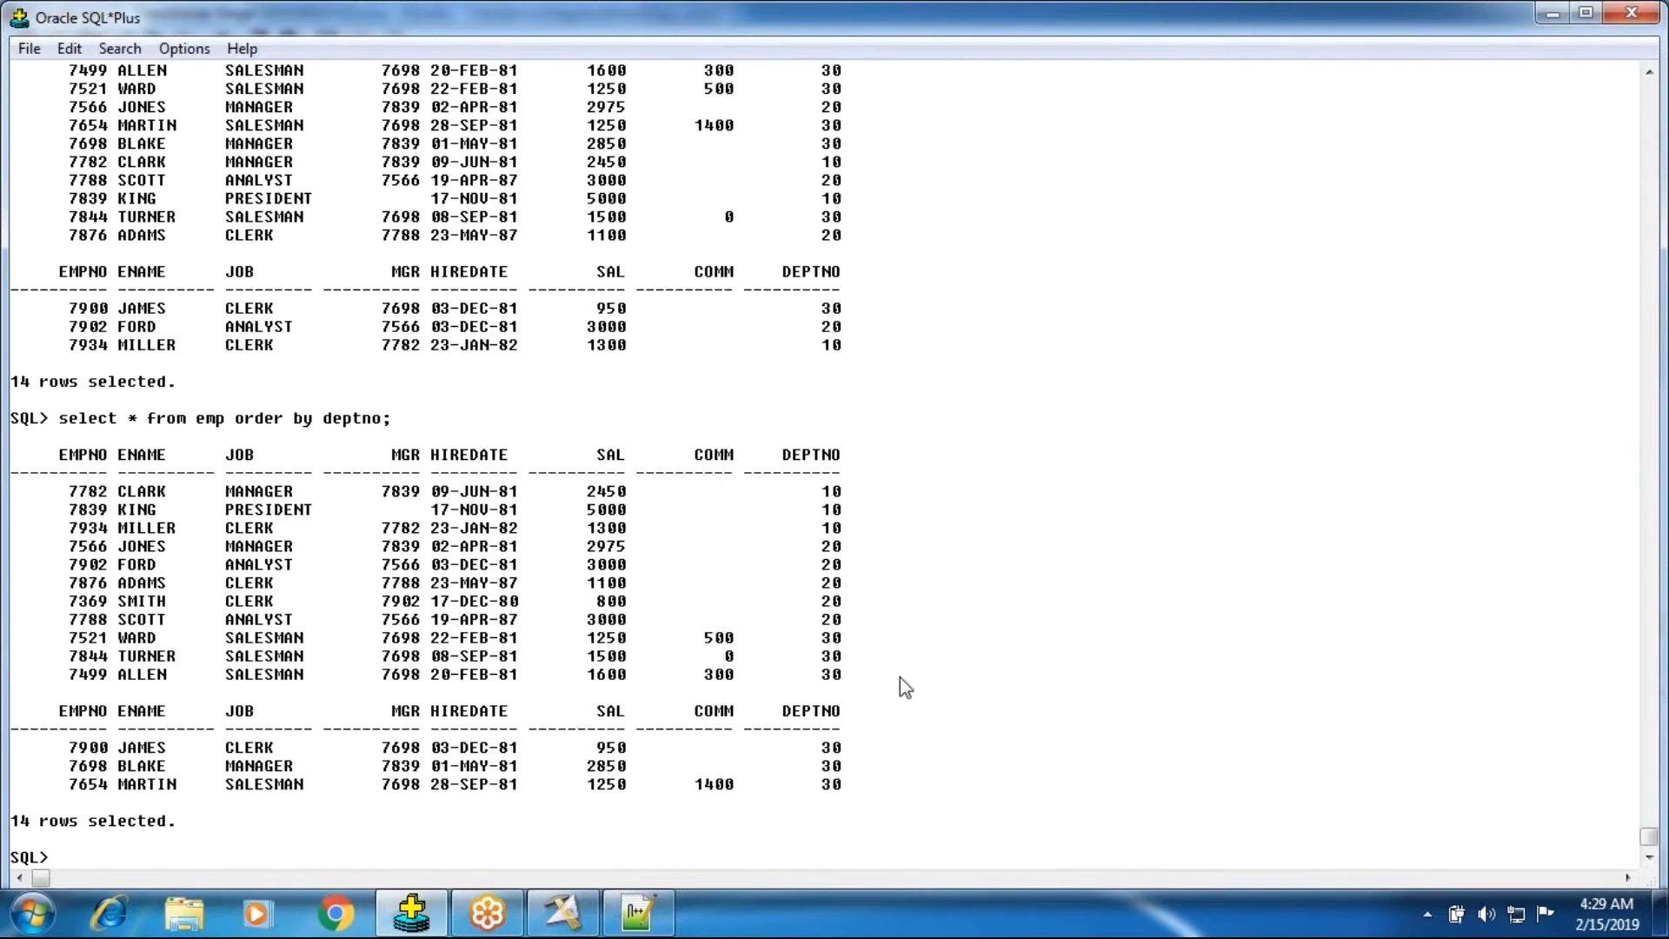
drag(674, 476, 726, 804)
click(1135, 695)
click(563, 913)
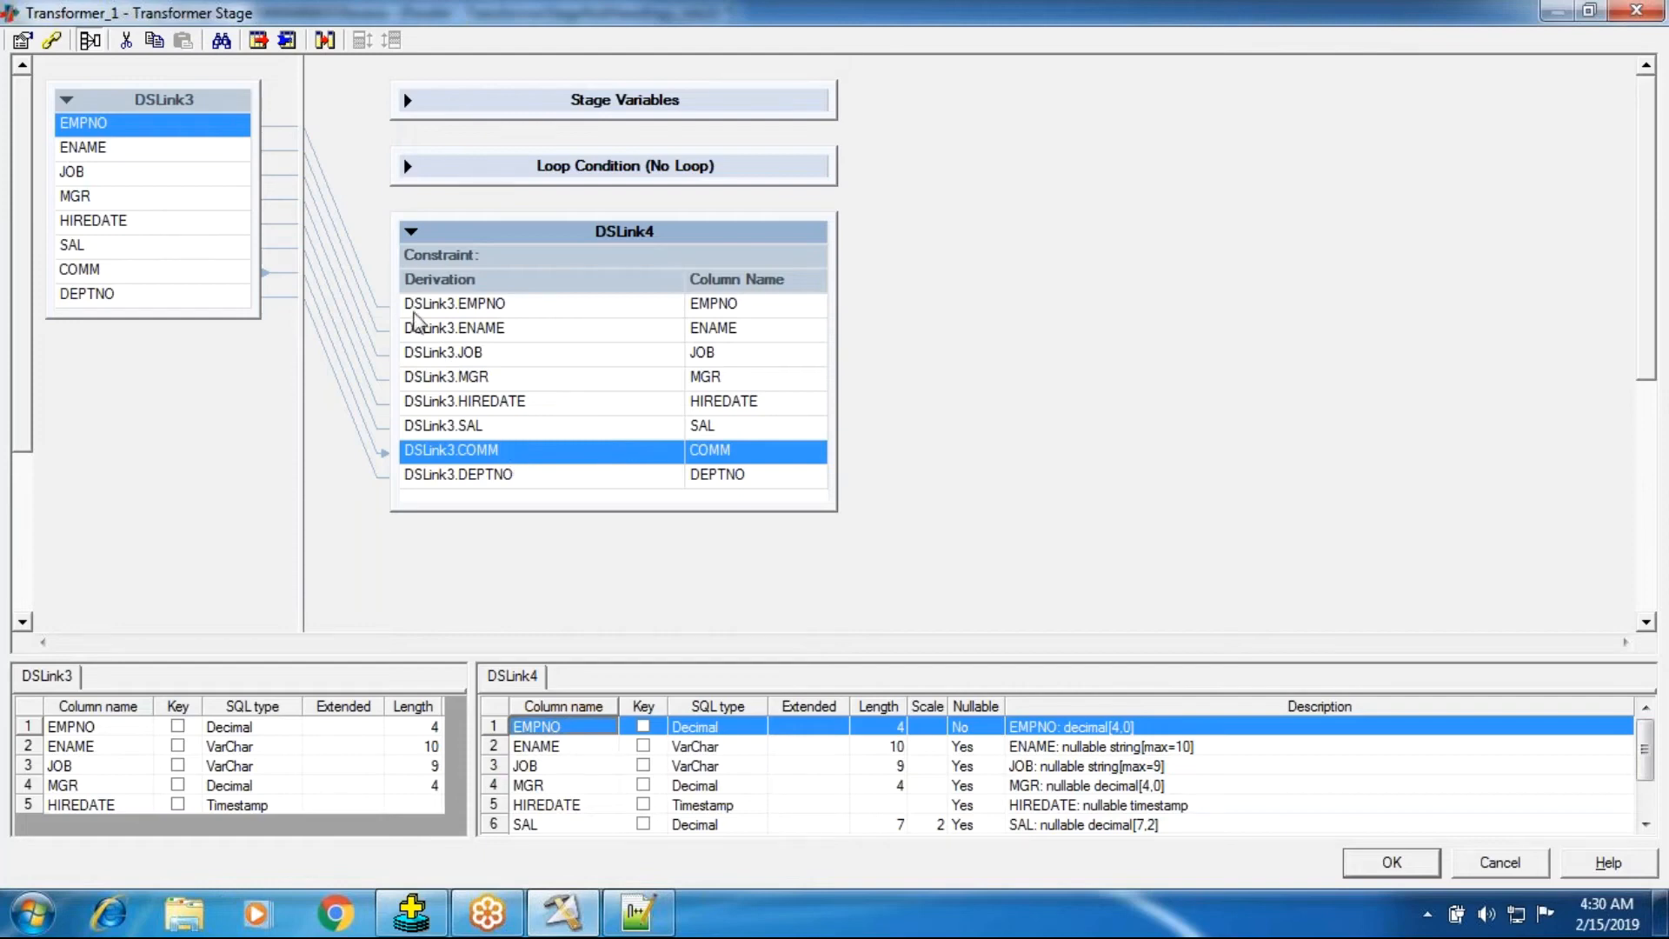
Delete the MGR, HIREDATE, DEPTNO and JOB columns from the DSLink4 output.
click(459, 341)
click(459, 374)
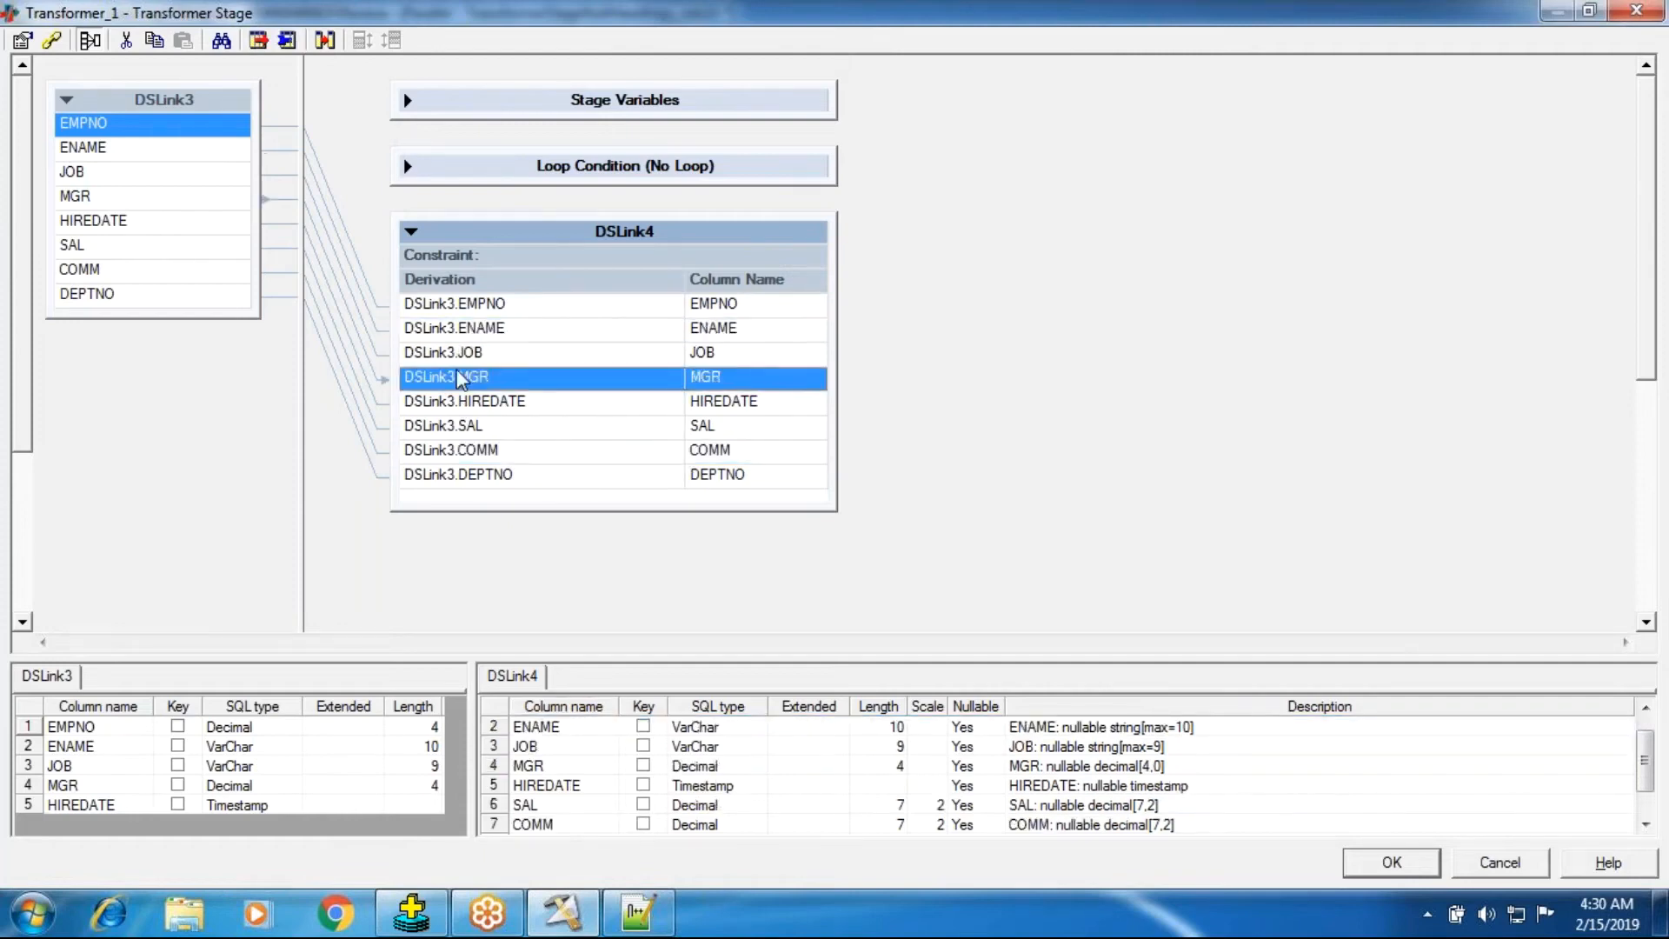
key(Delete)
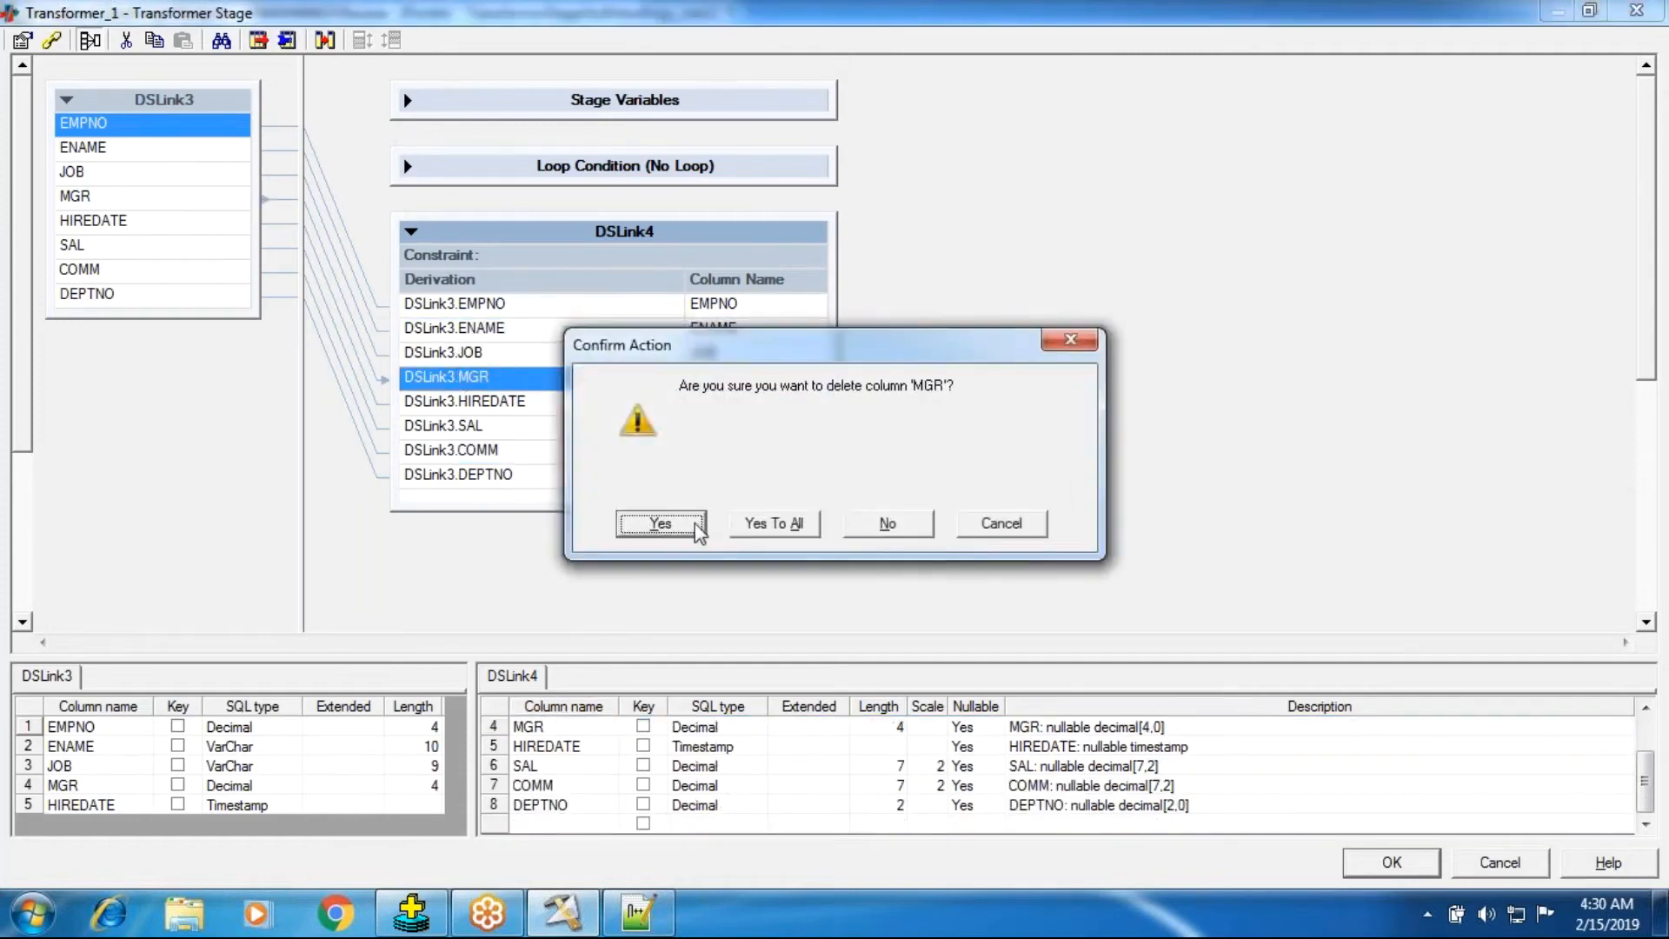
click(695, 527)
key(Delete)
key(Return)
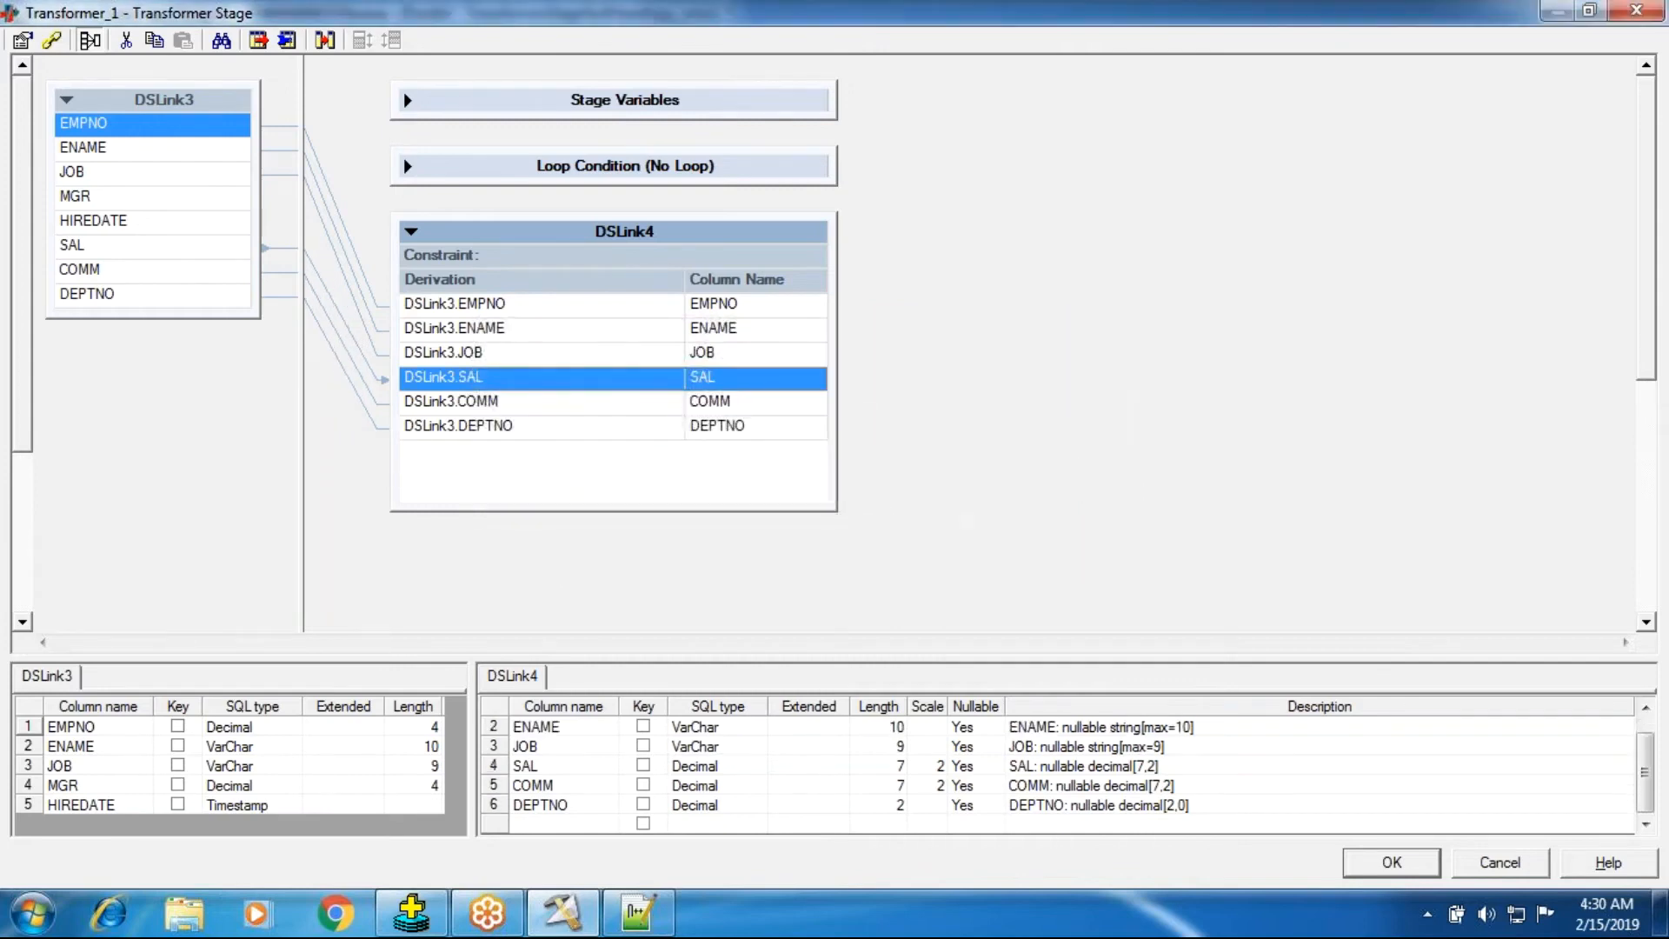
click(505, 427)
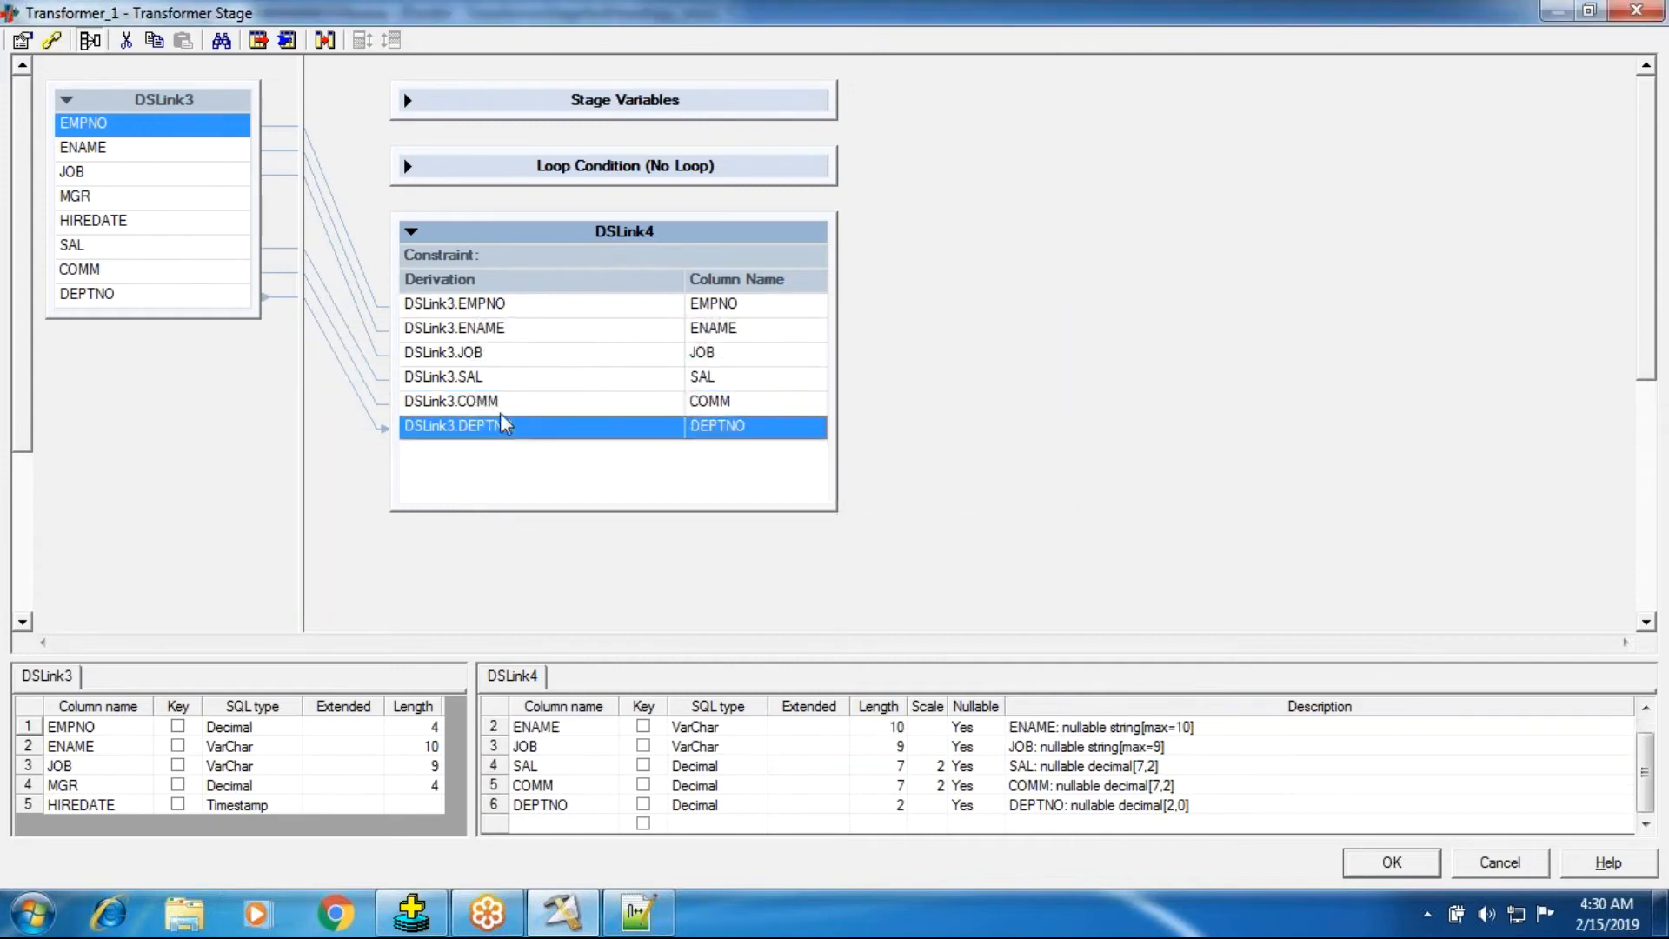
key(Delete)
click(643, 520)
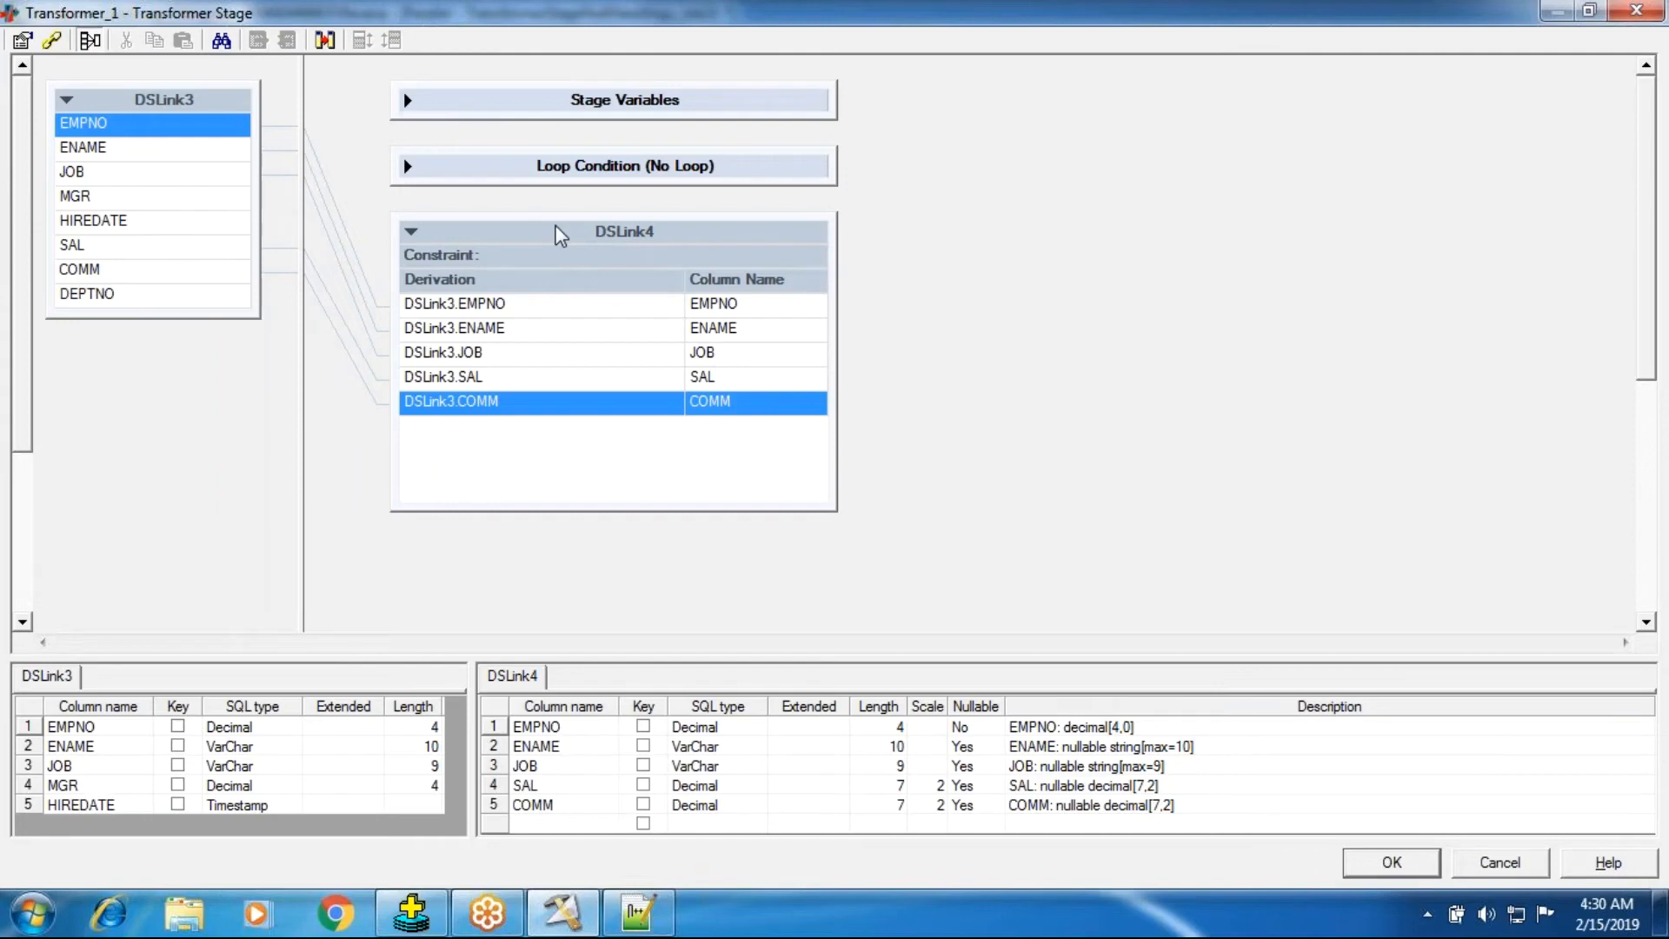
click(507, 358)
key(Delete)
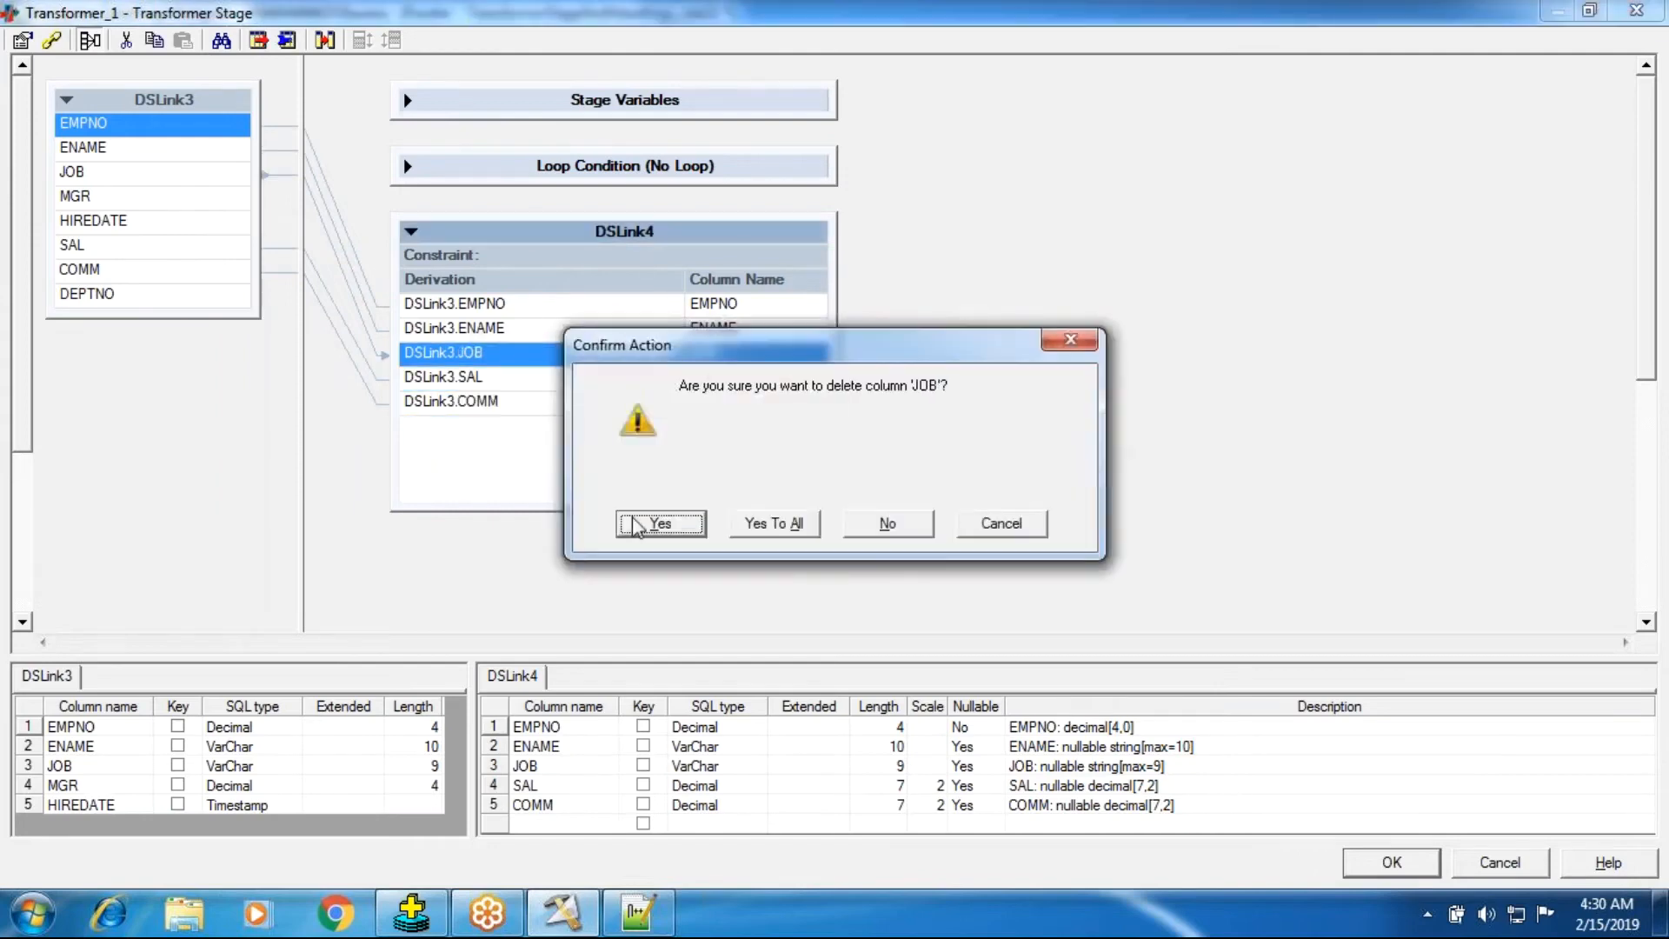
click(637, 525)
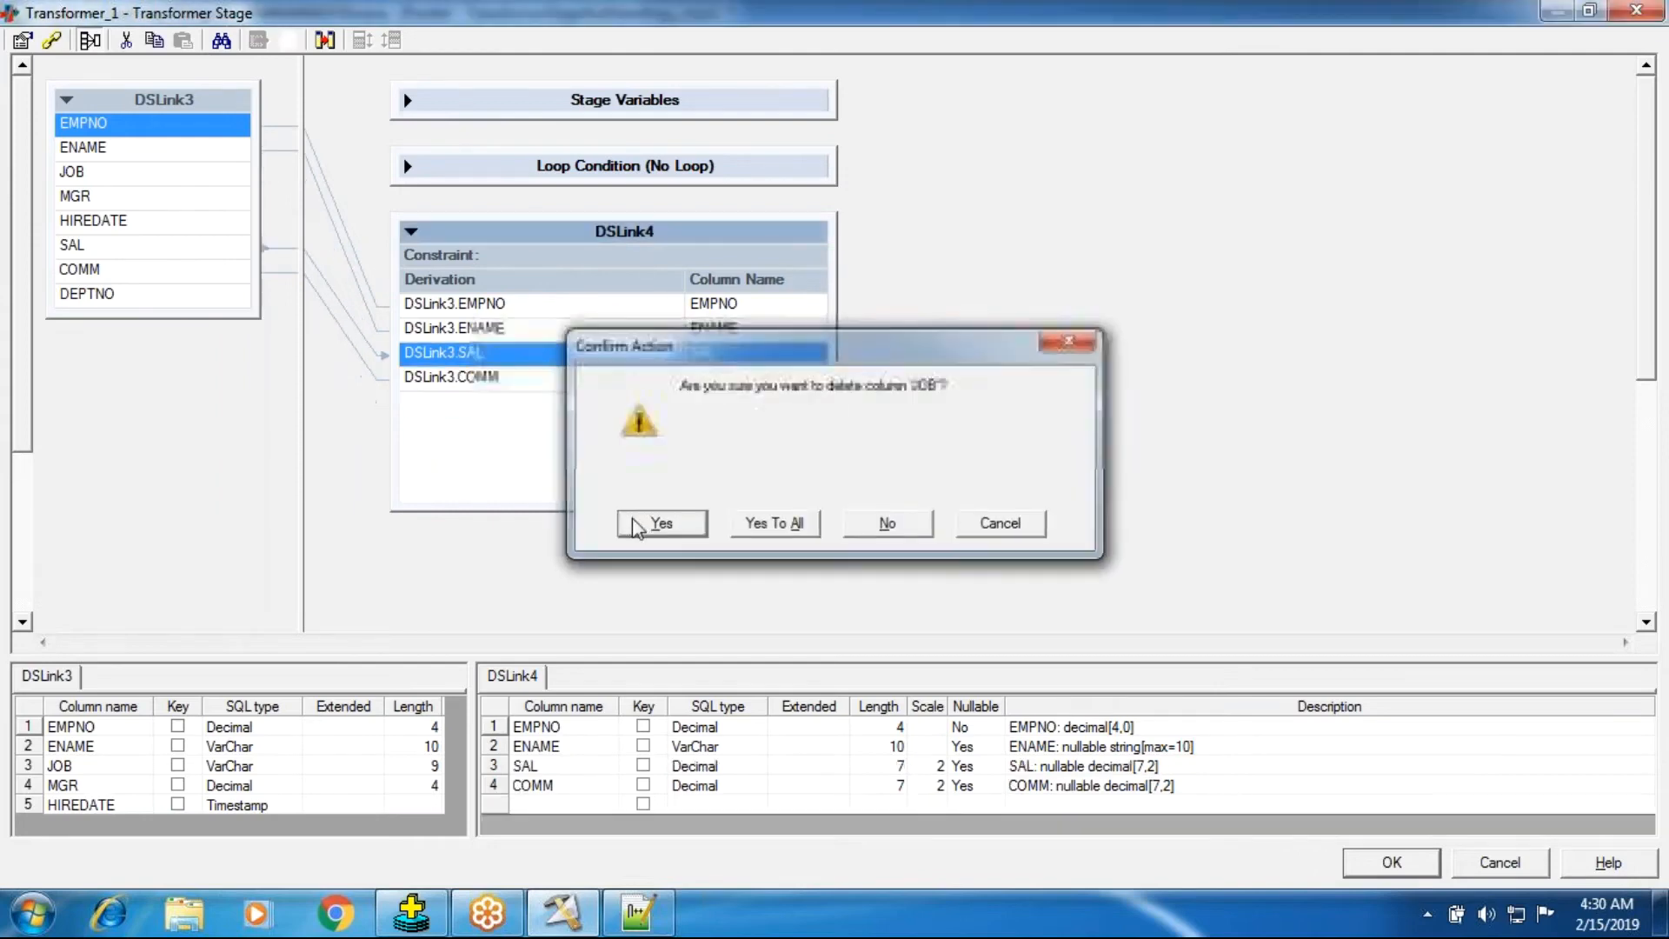
Add a new TOTAL_INCOME output column of SQL type Integer to DSLink4.
click(497, 329)
click(496, 302)
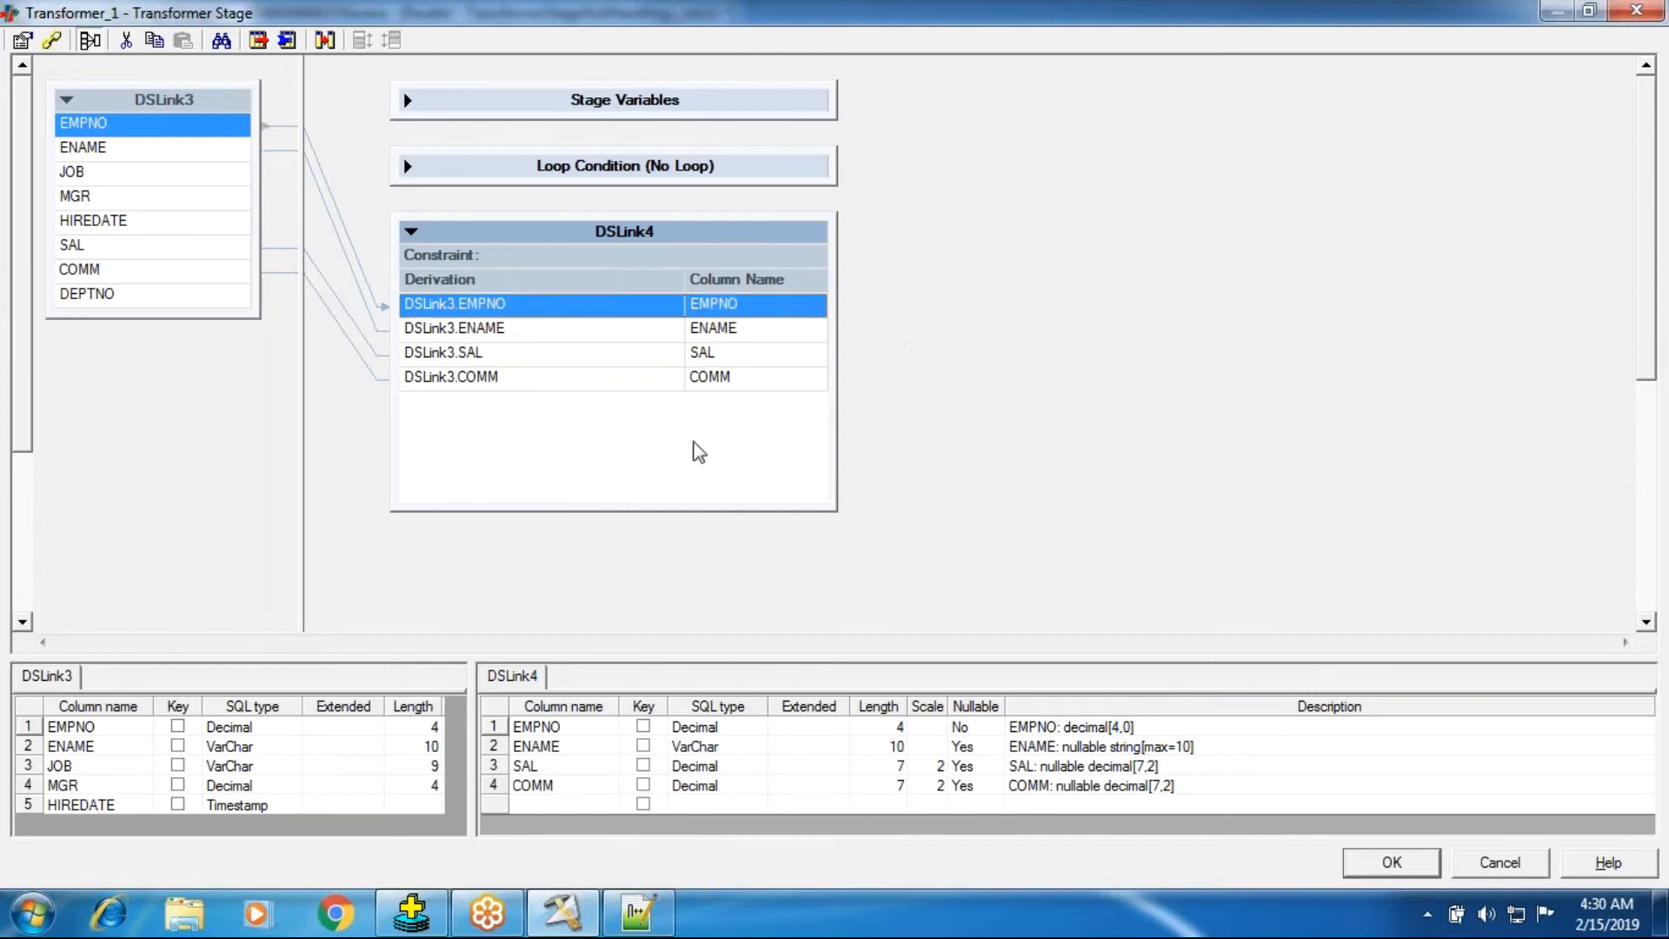
click(574, 803)
text(To)
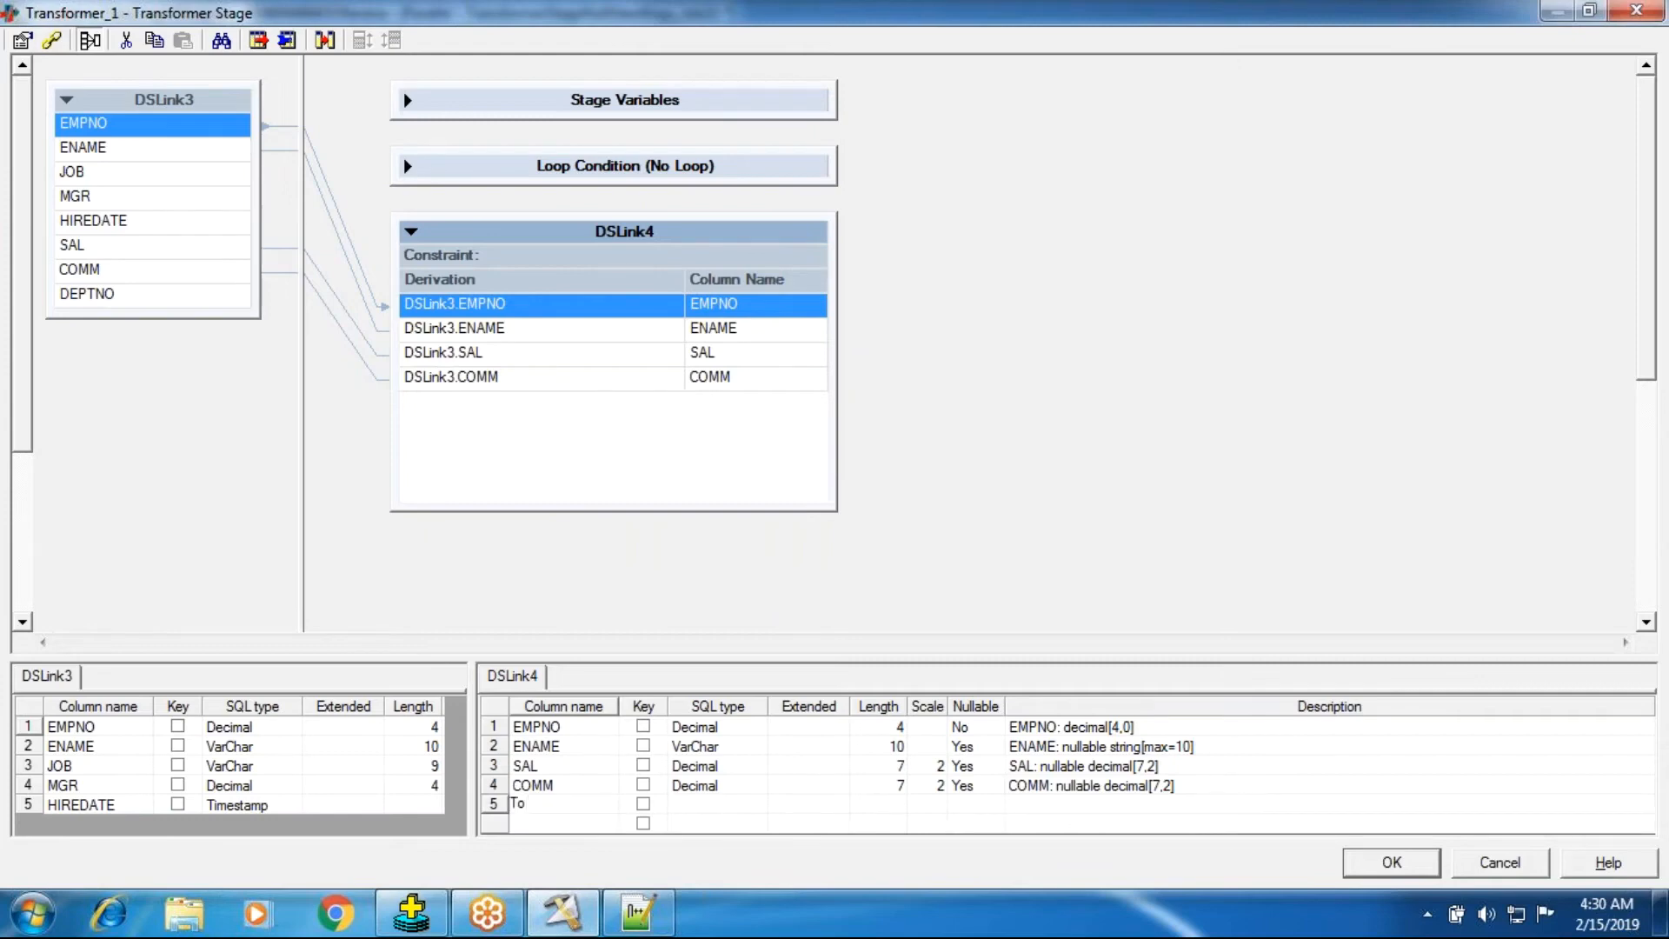
key(BackSpace)
text(OTAL_INCOME)
click(713, 805)
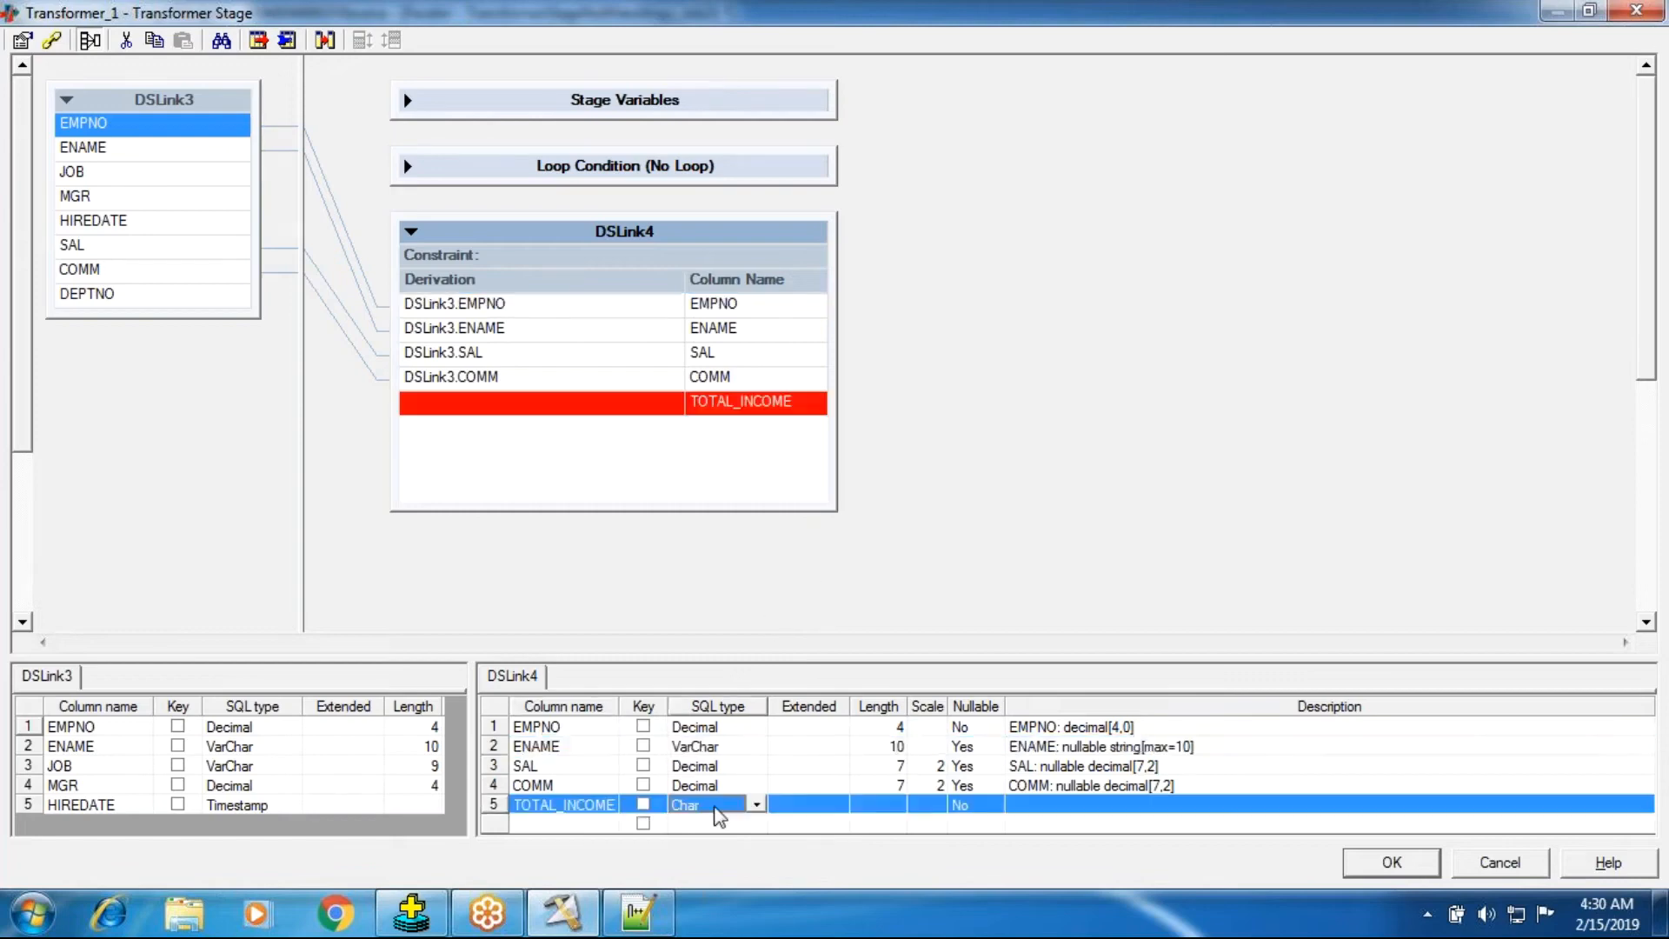
key(i)
click(906, 570)
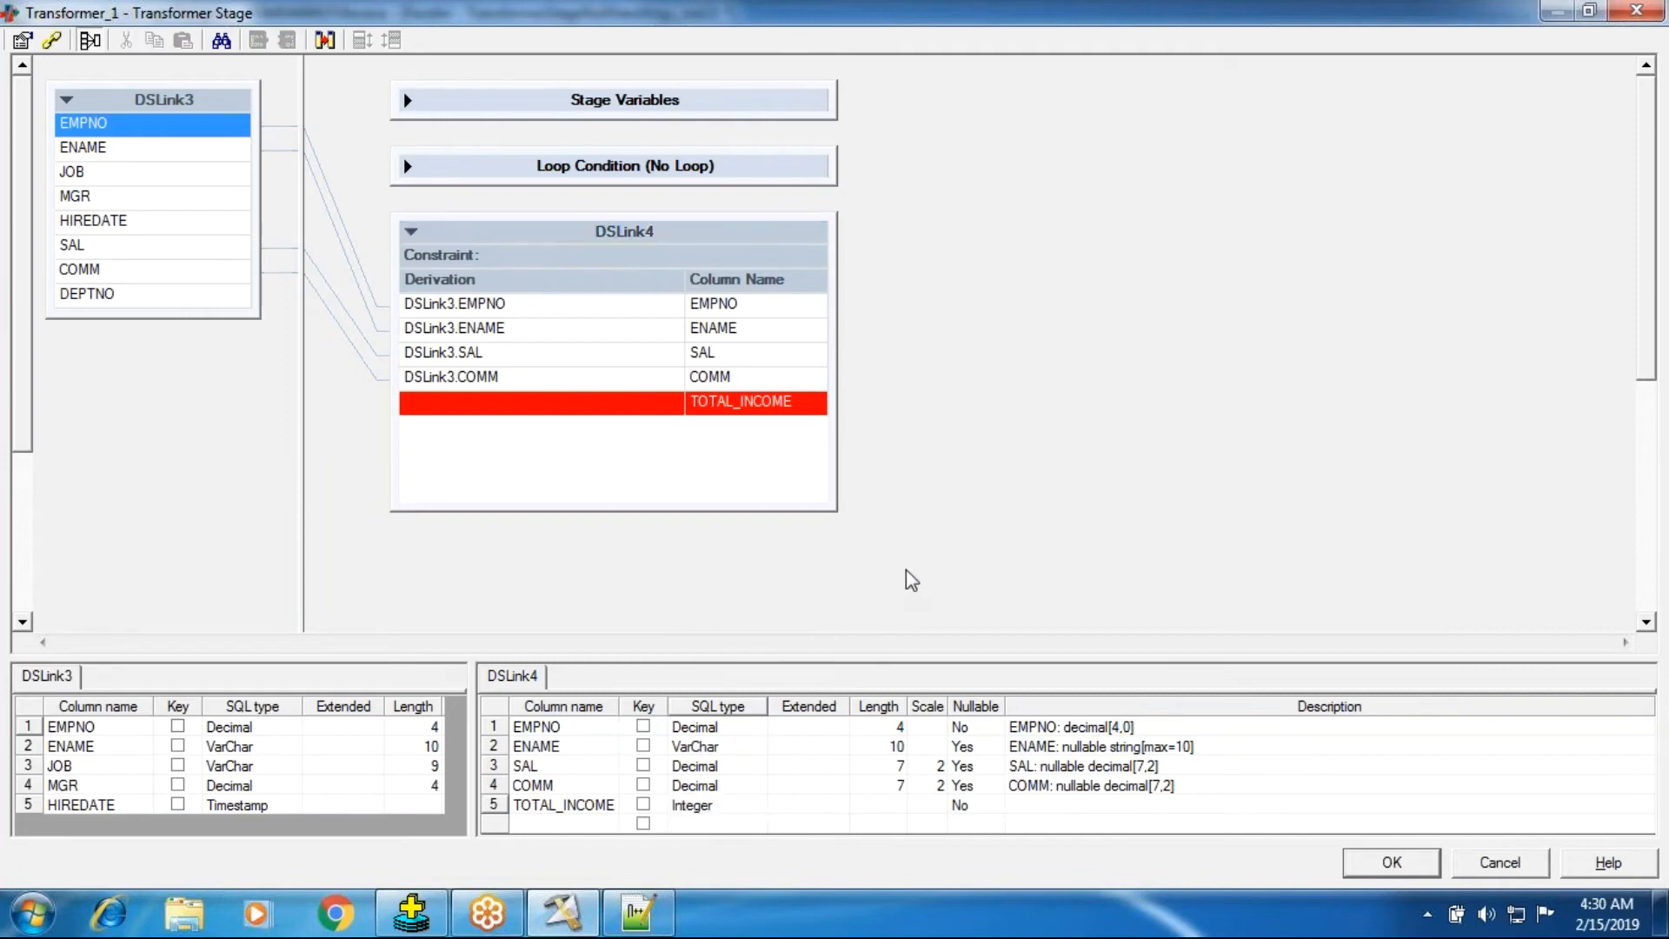
Set the TOTAL_INCOME derivation to DSLink3.SAL + DSLink3.COMM and close the transformer keeping the changes.
double_click(540, 410)
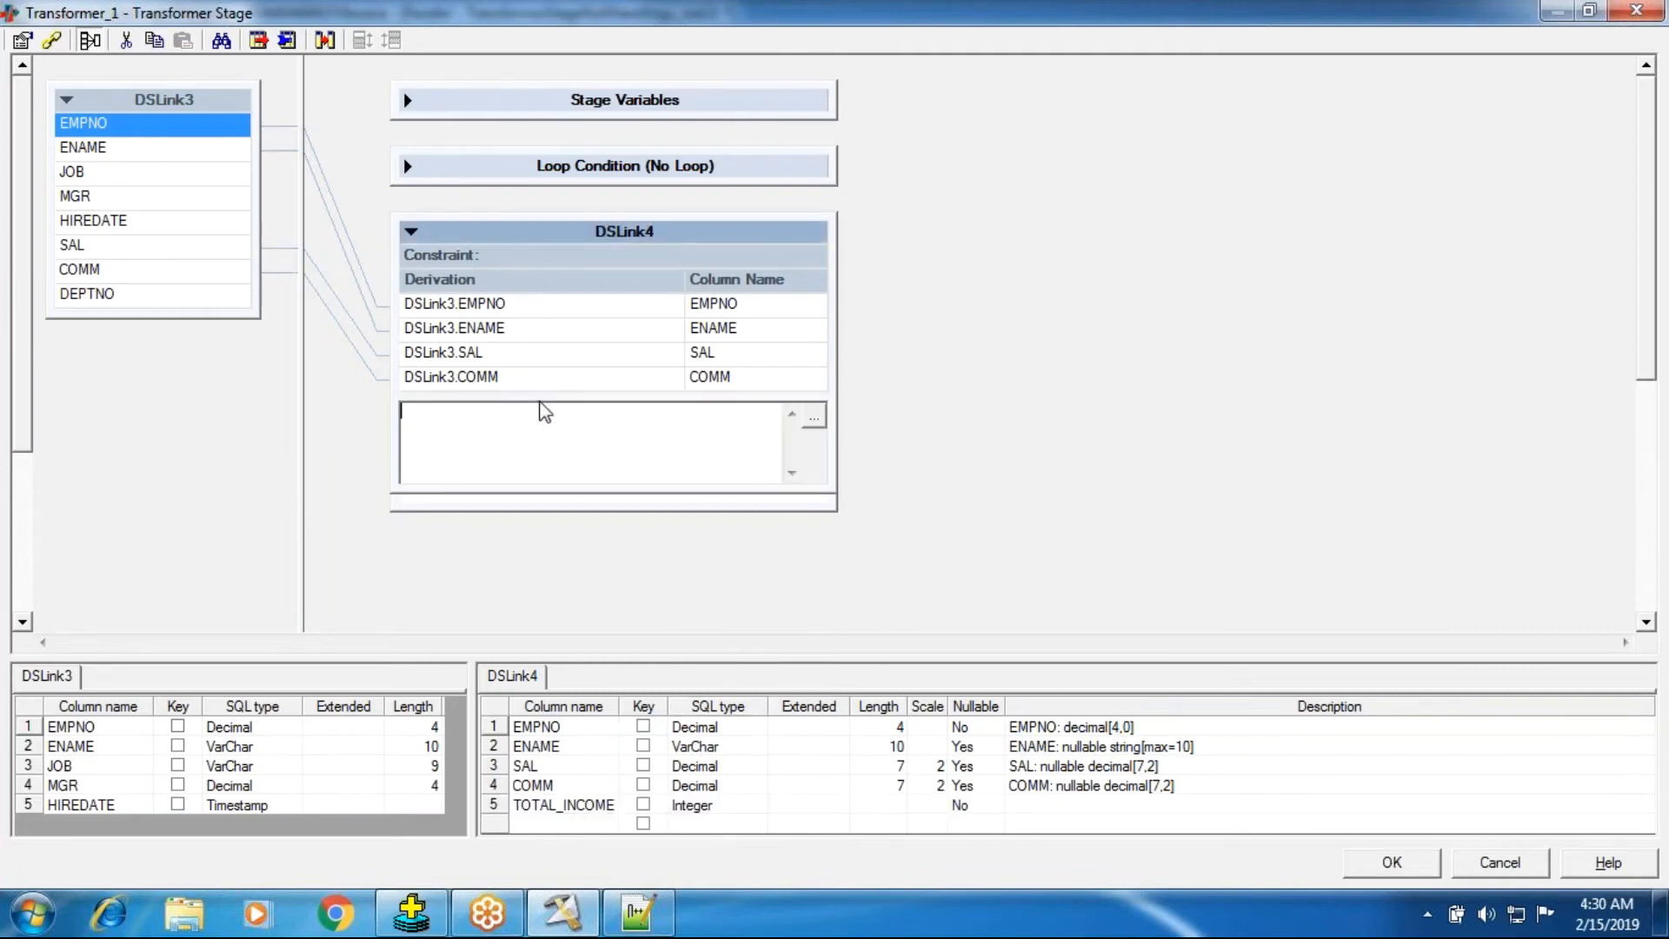
right_click(521, 427)
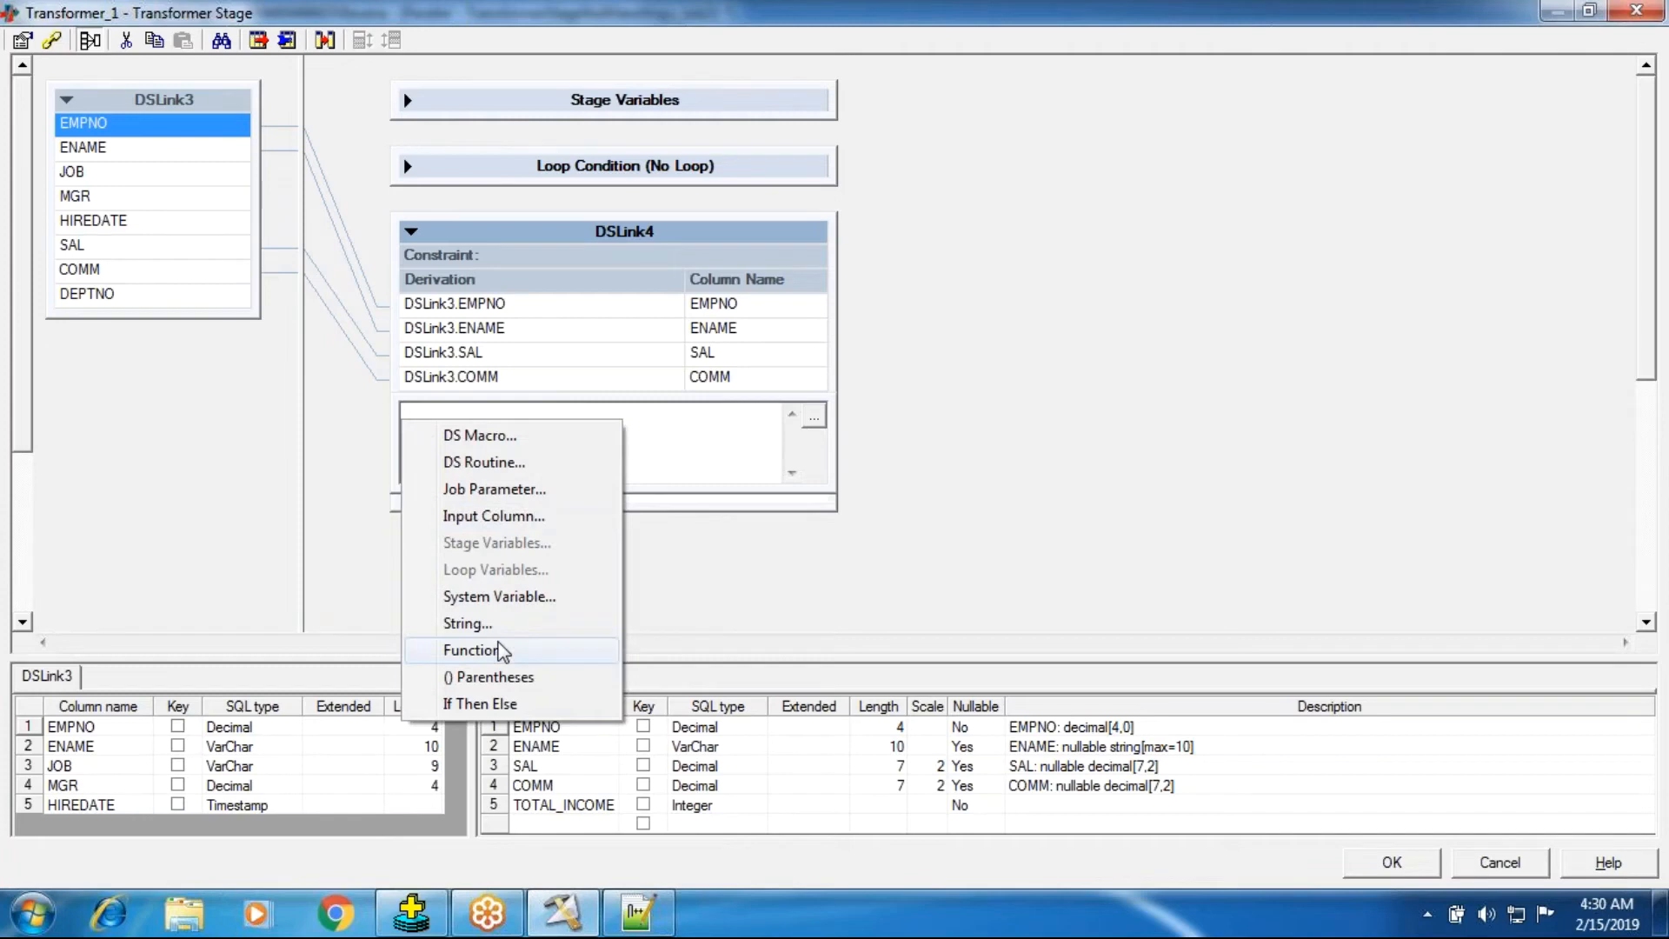
click(487, 519)
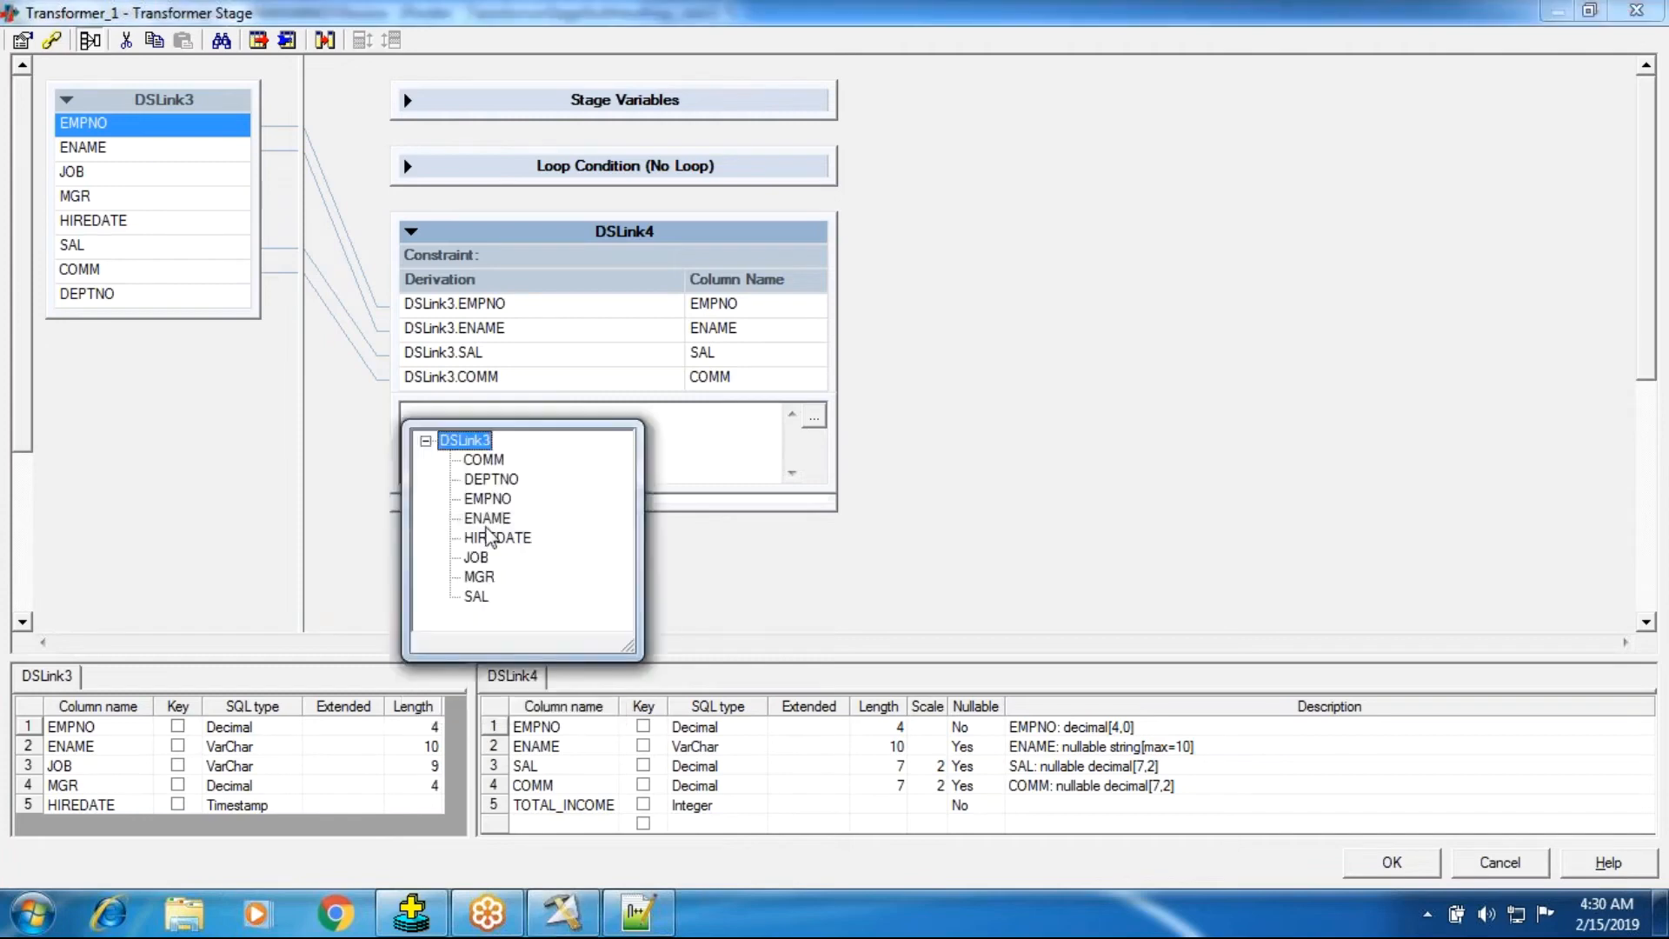
double_click(477, 596)
right_click(511, 452)
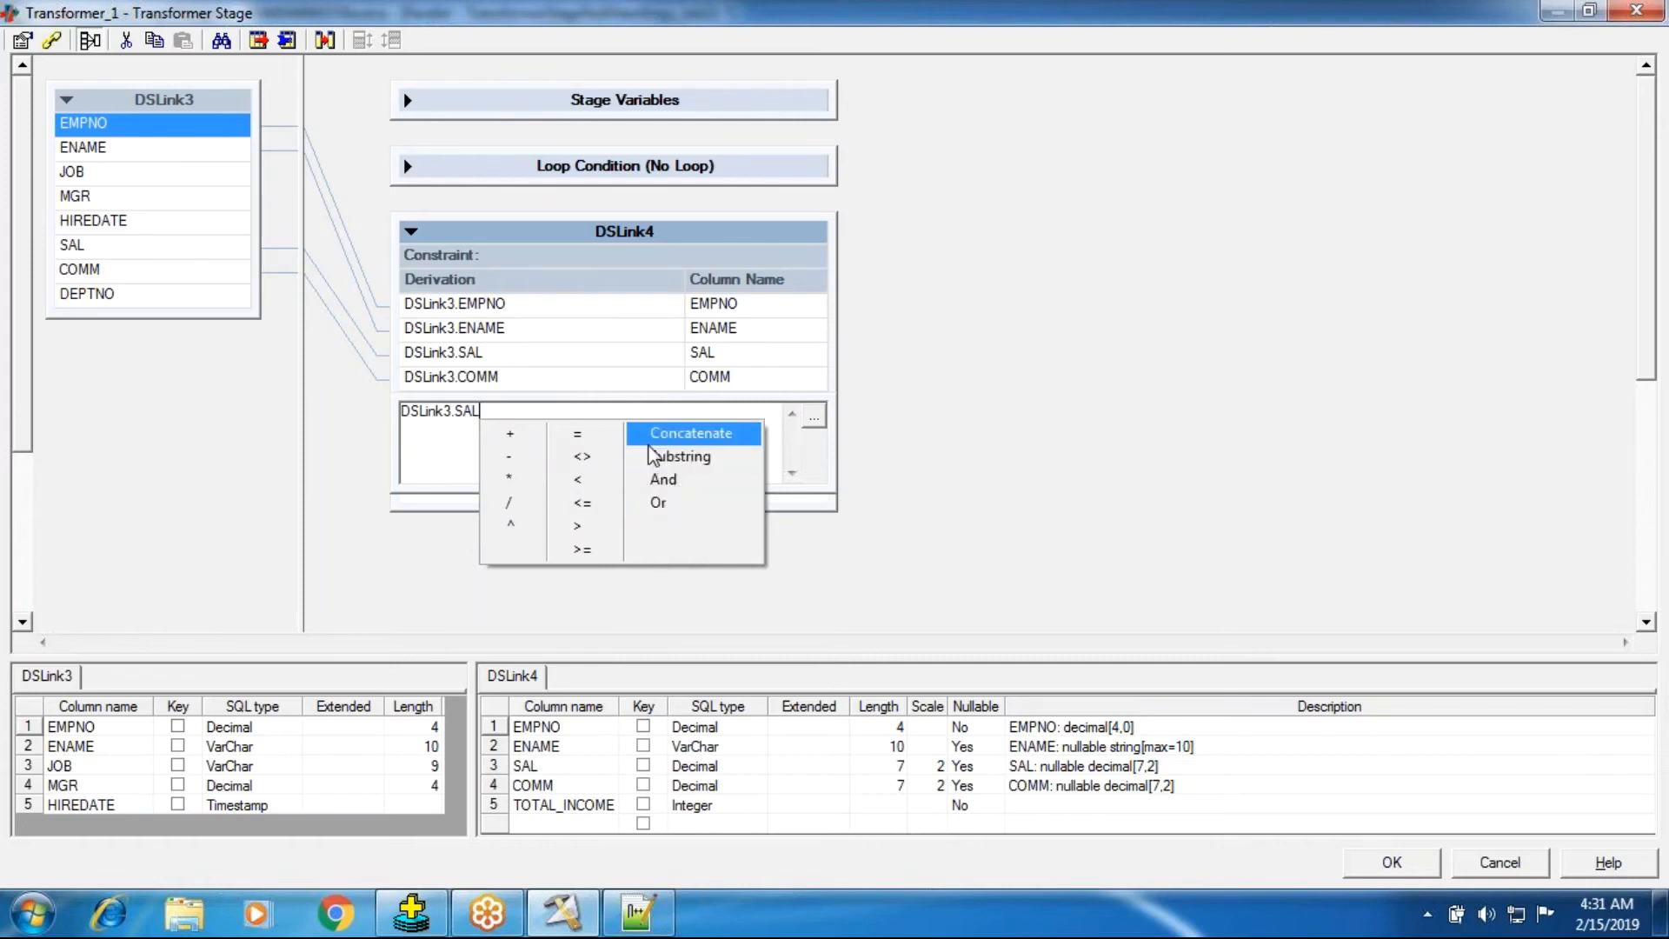
click(481, 414)
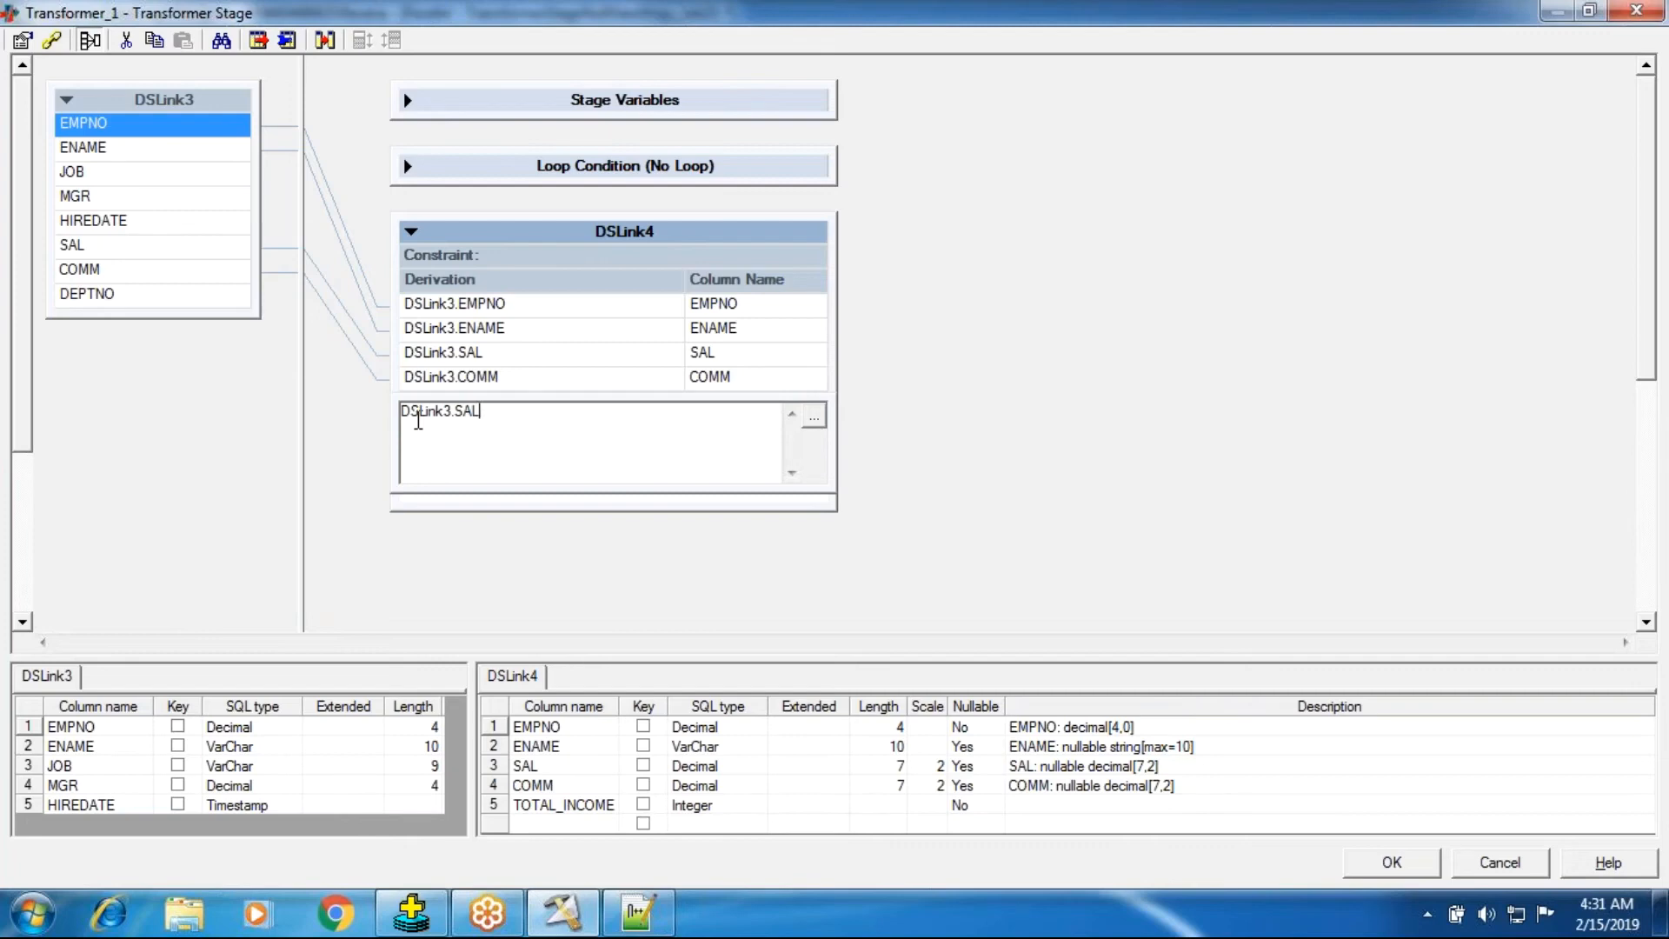
right_click(478, 419)
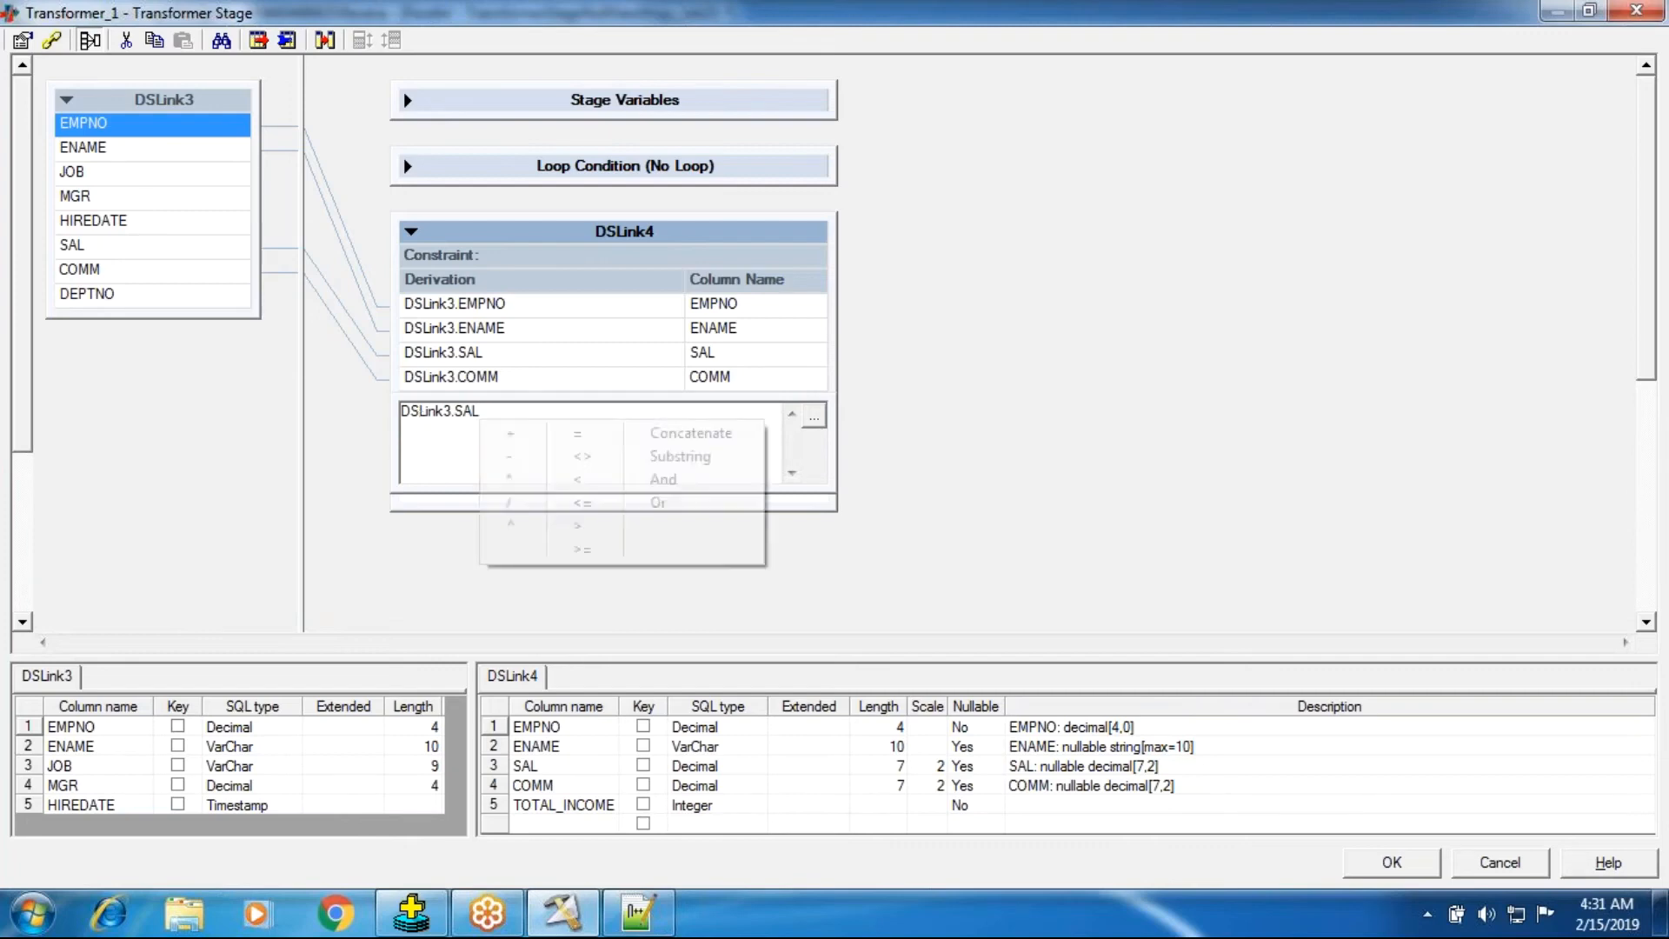
click(520, 433)
right_click(492, 418)
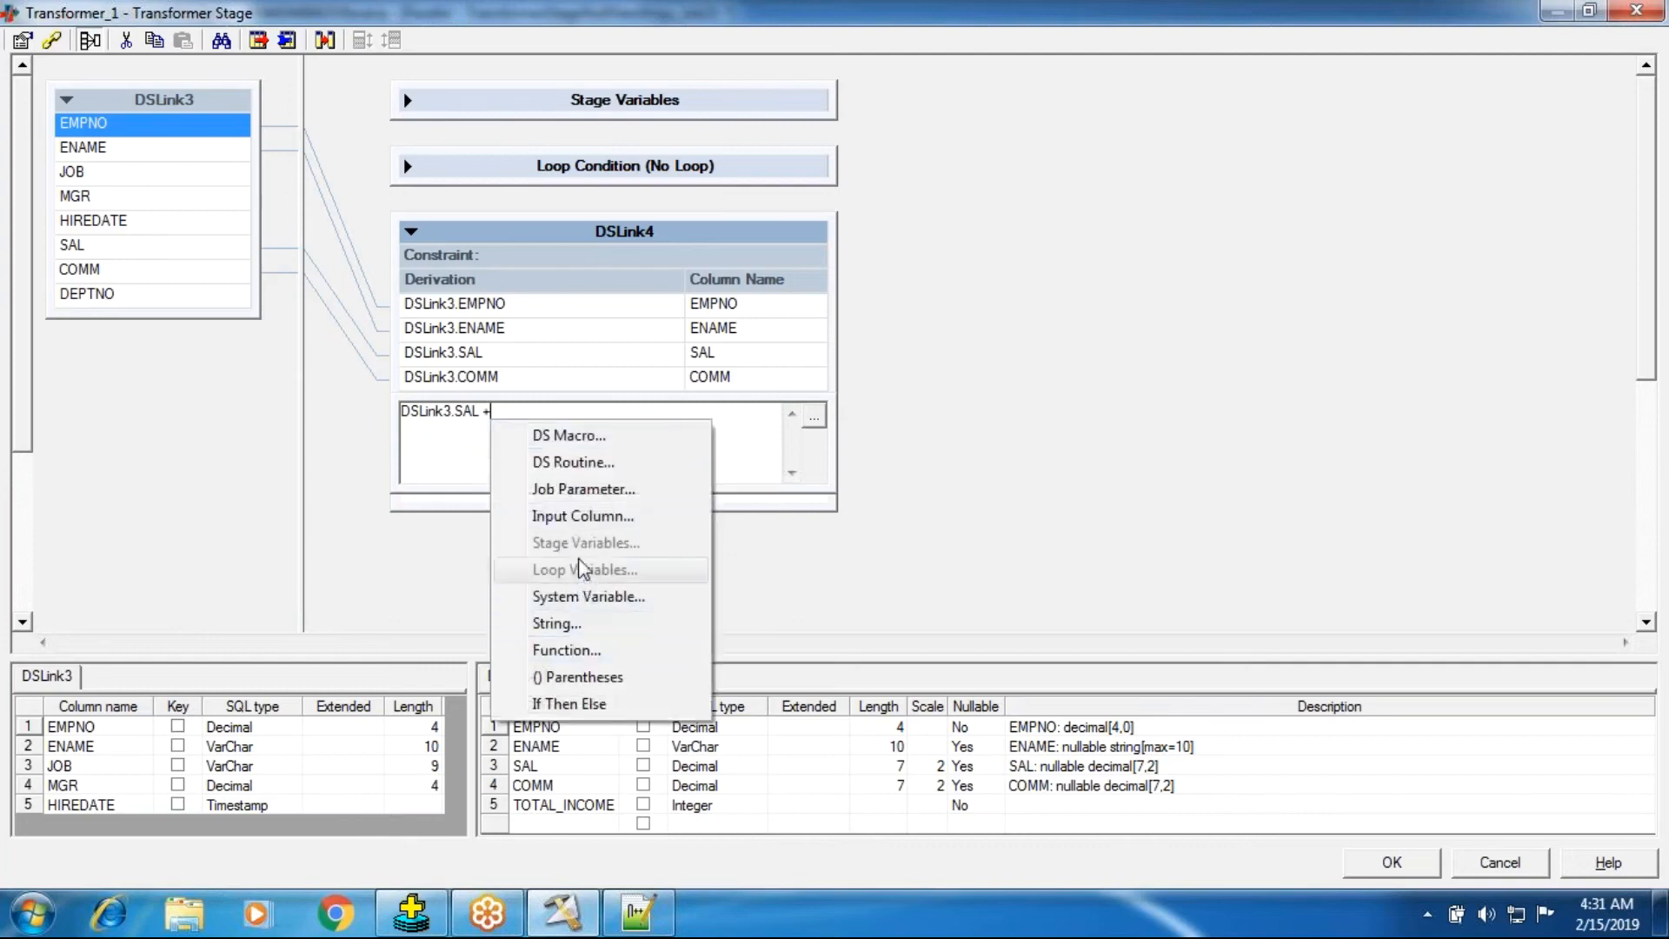
click(577, 520)
double_click(573, 459)
key(Return)
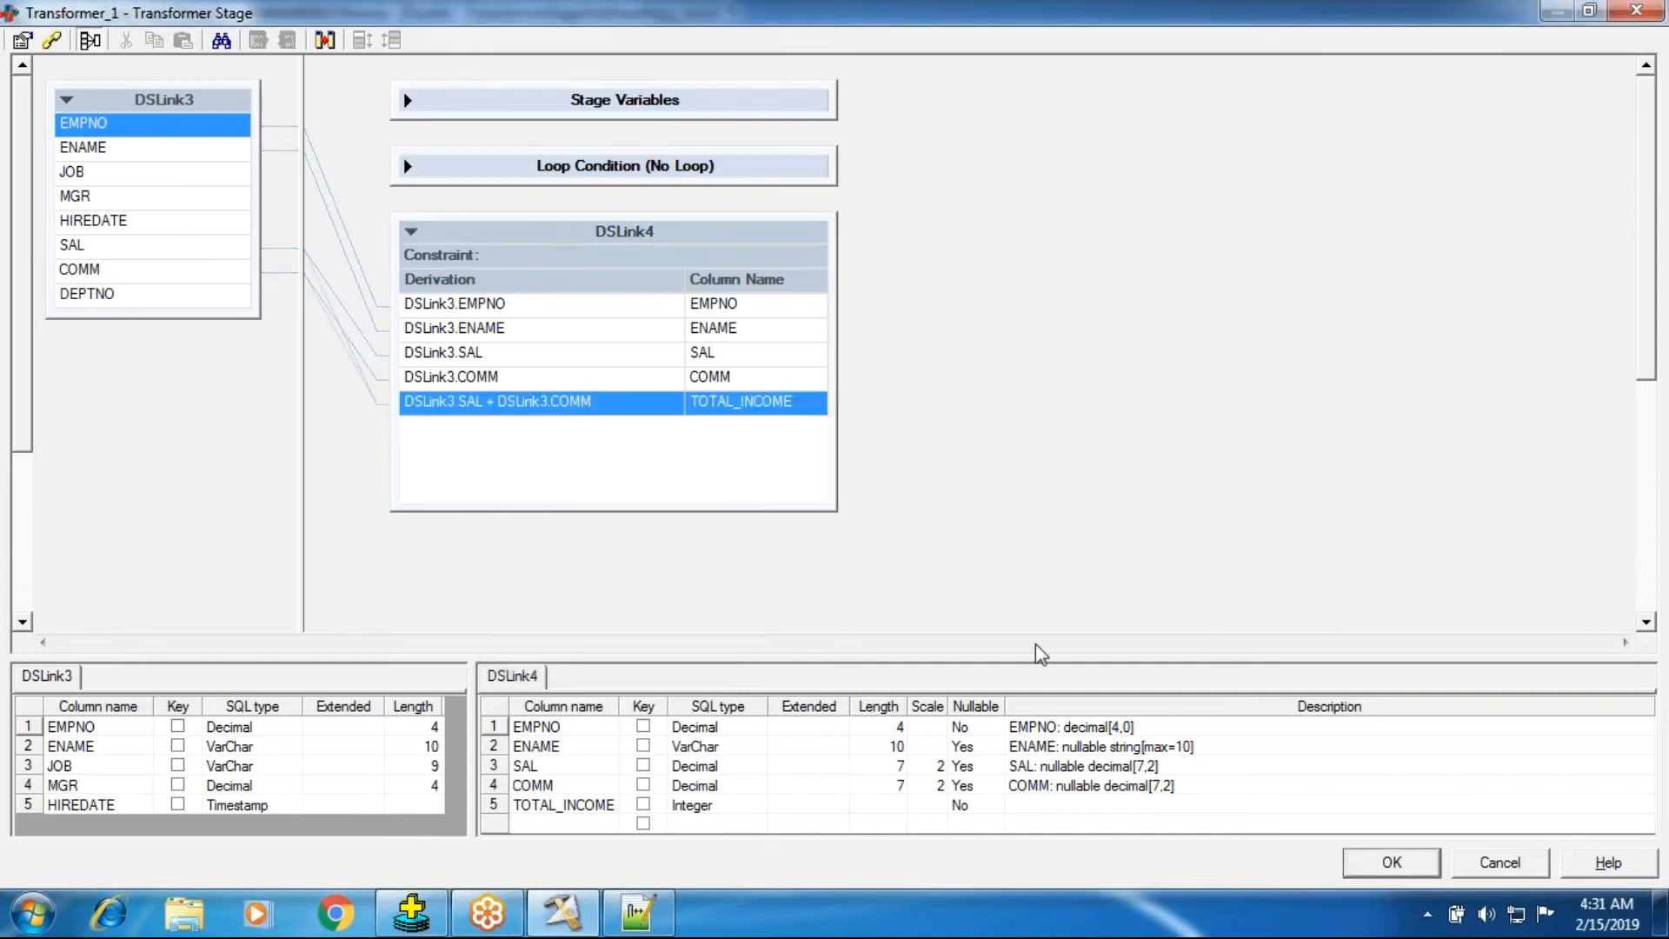
click(1489, 868)
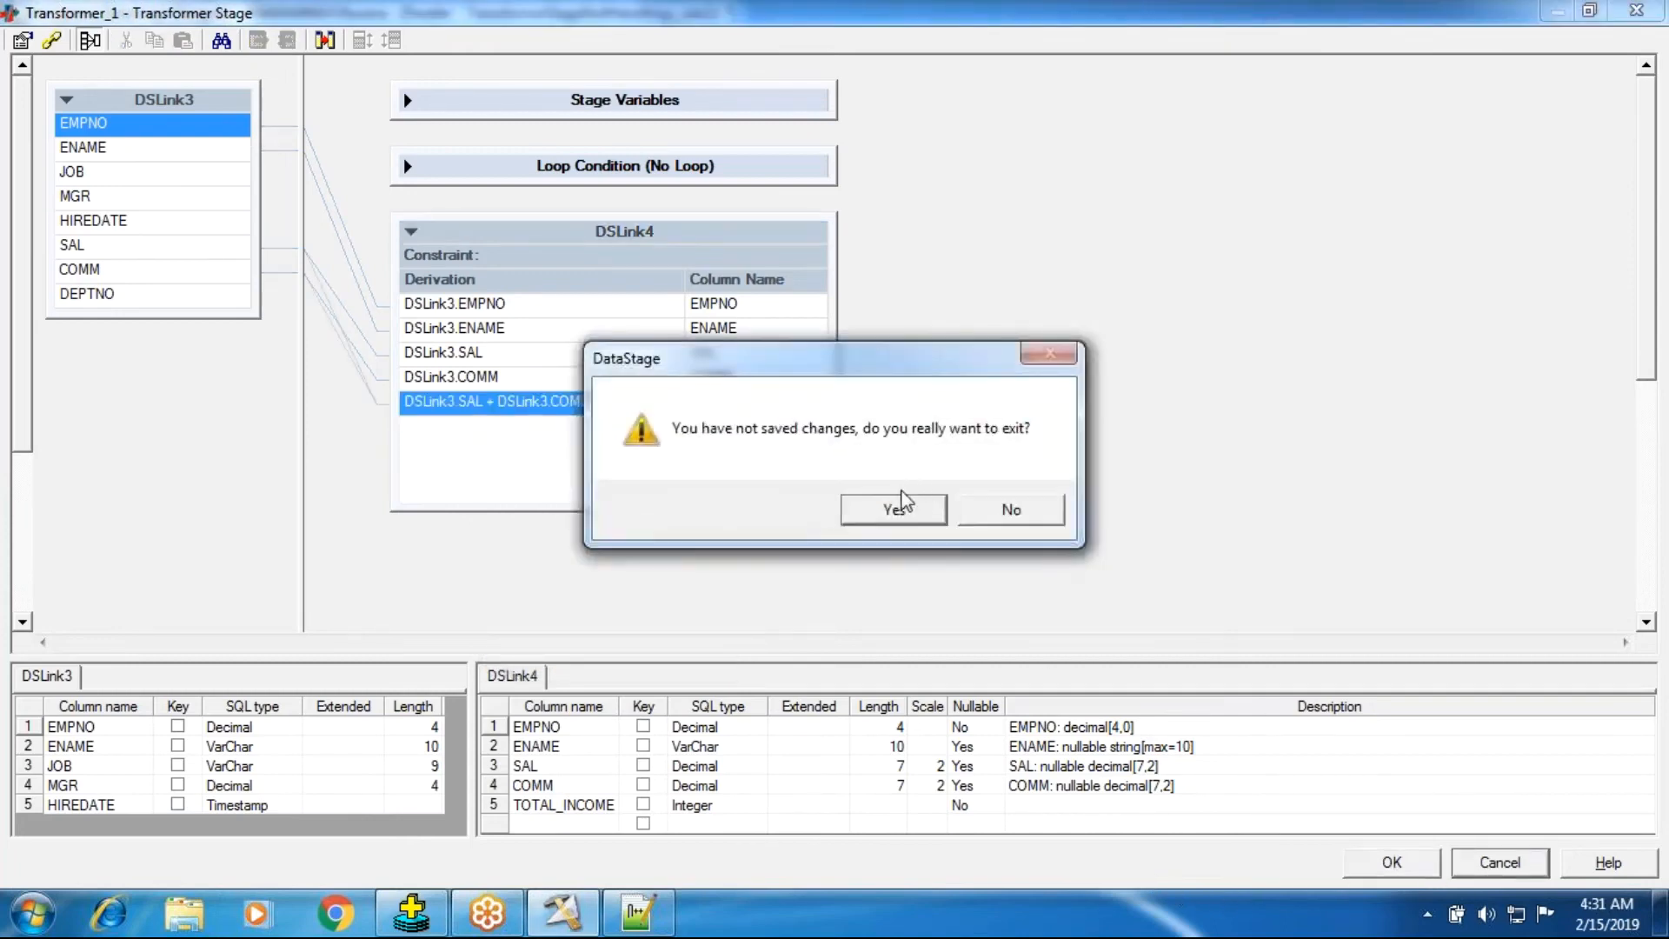
click(1009, 509)
click(1382, 866)
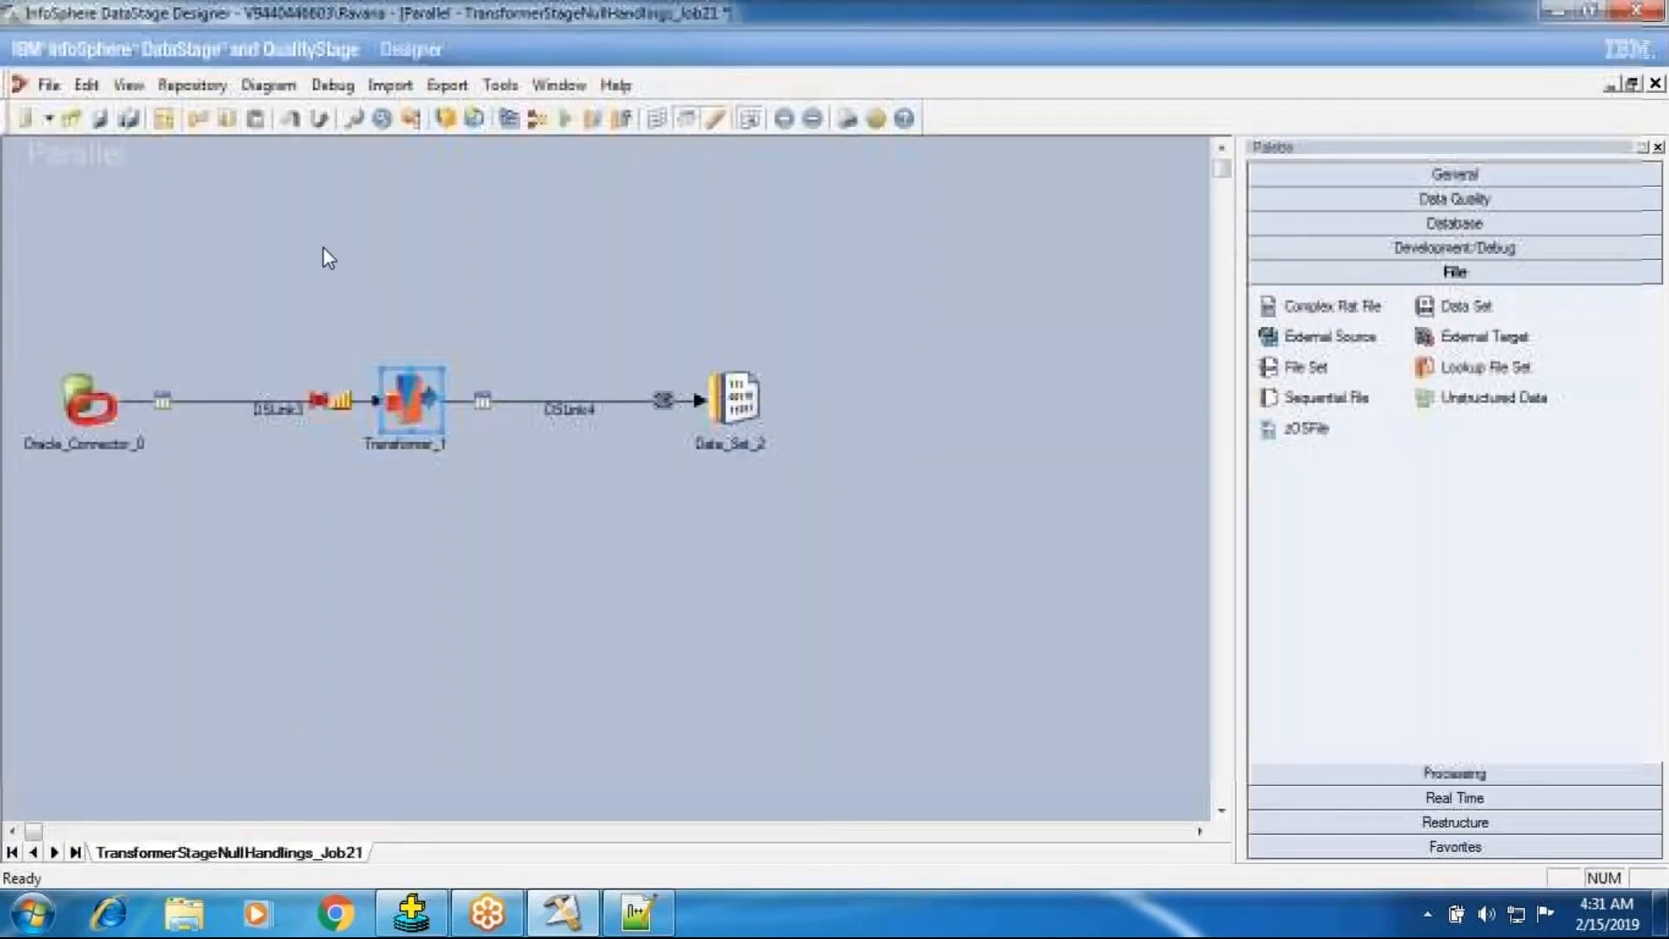
Compile the job and run it.
click(510, 119)
click(791, 498)
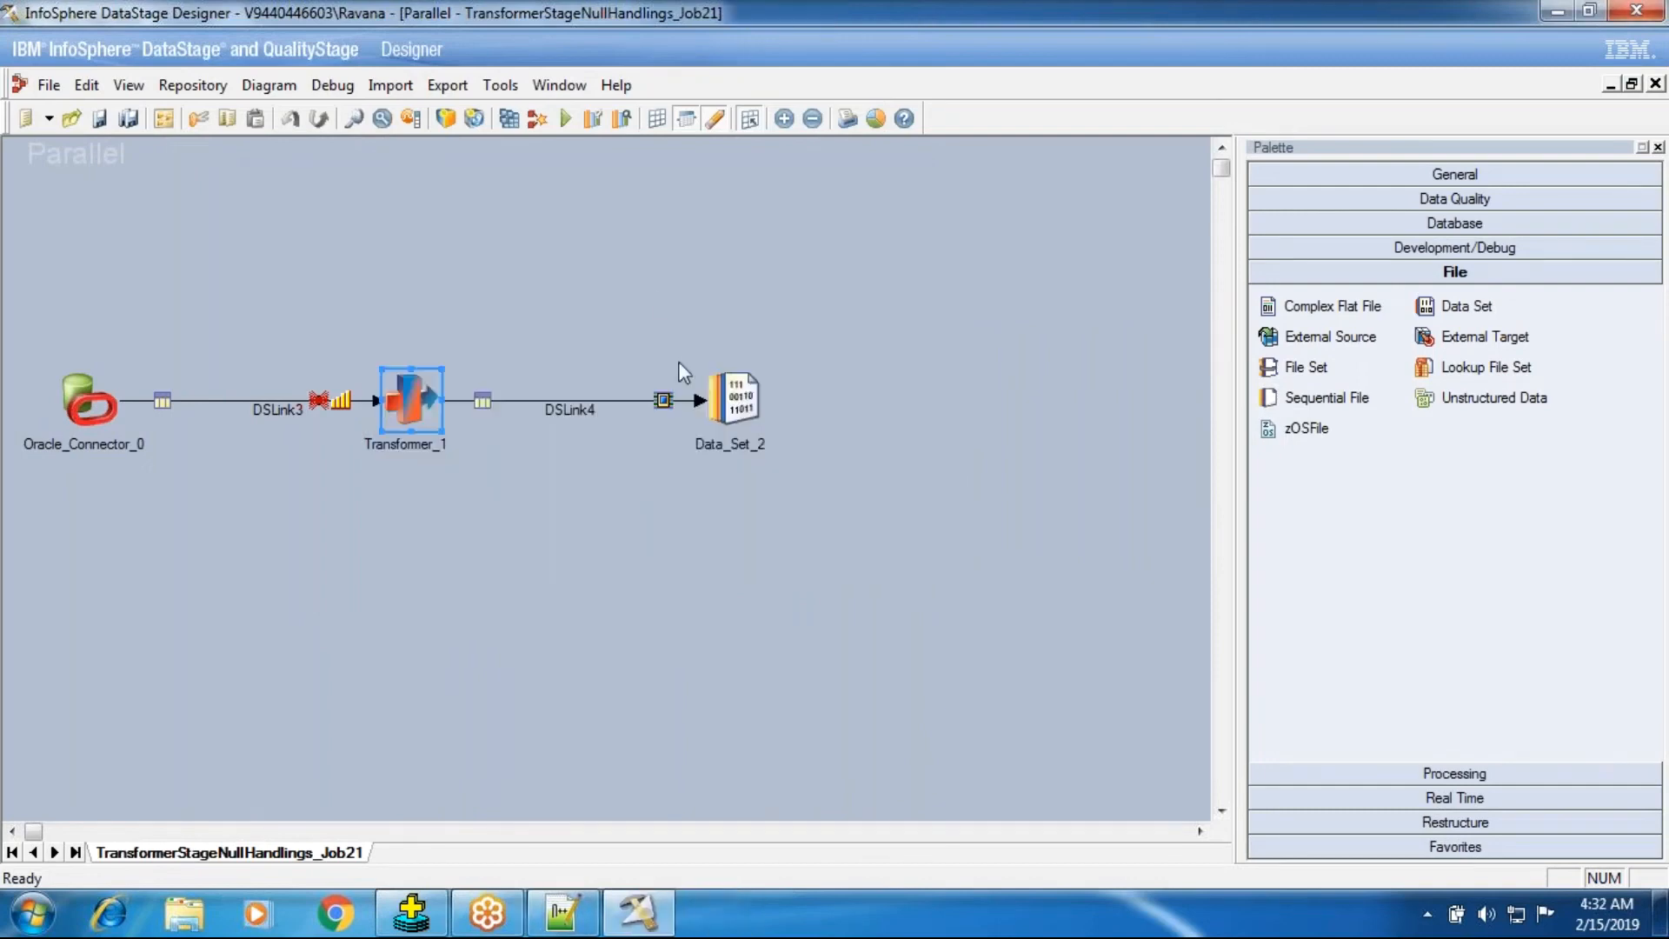
click(566, 119)
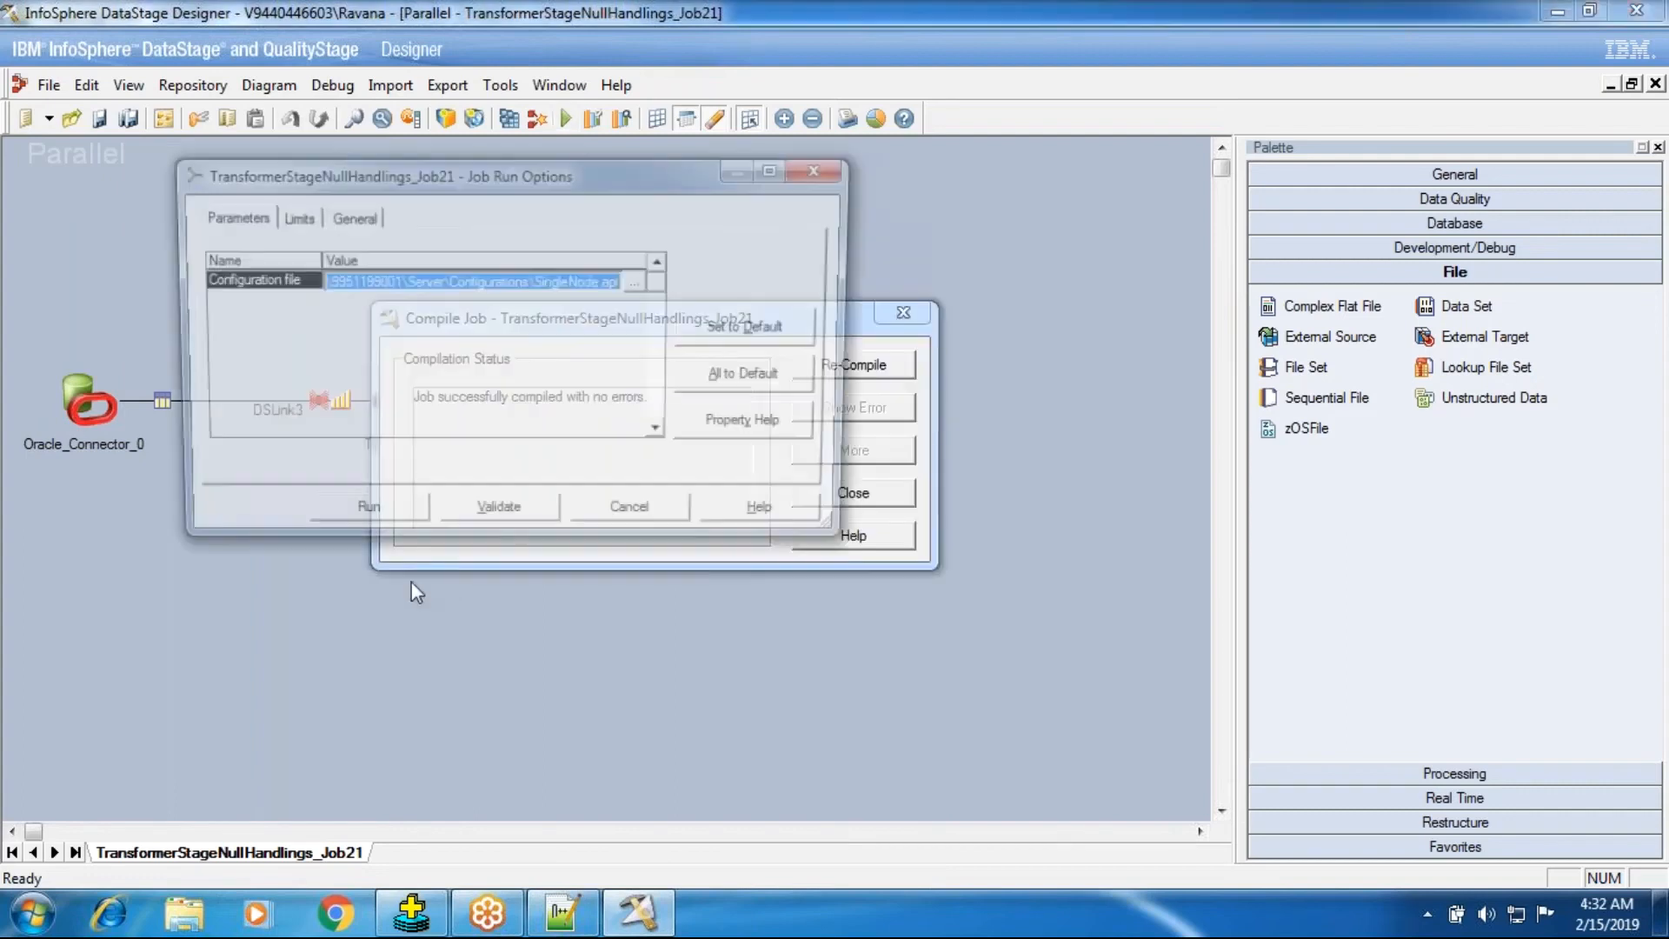
click(383, 518)
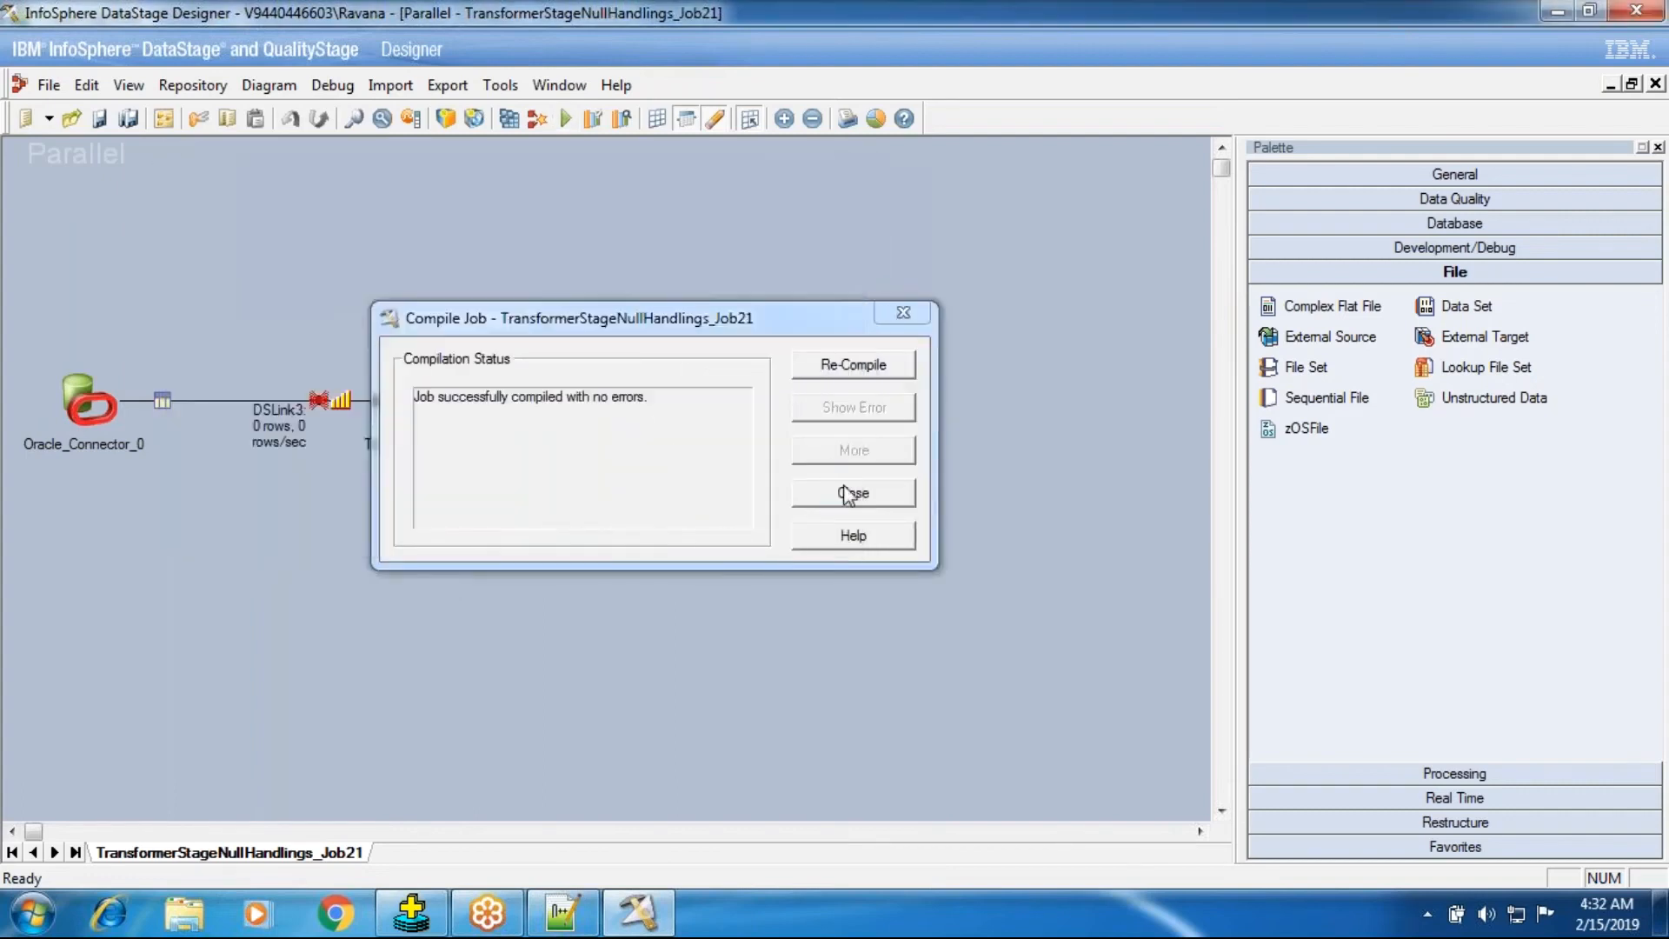
click(847, 494)
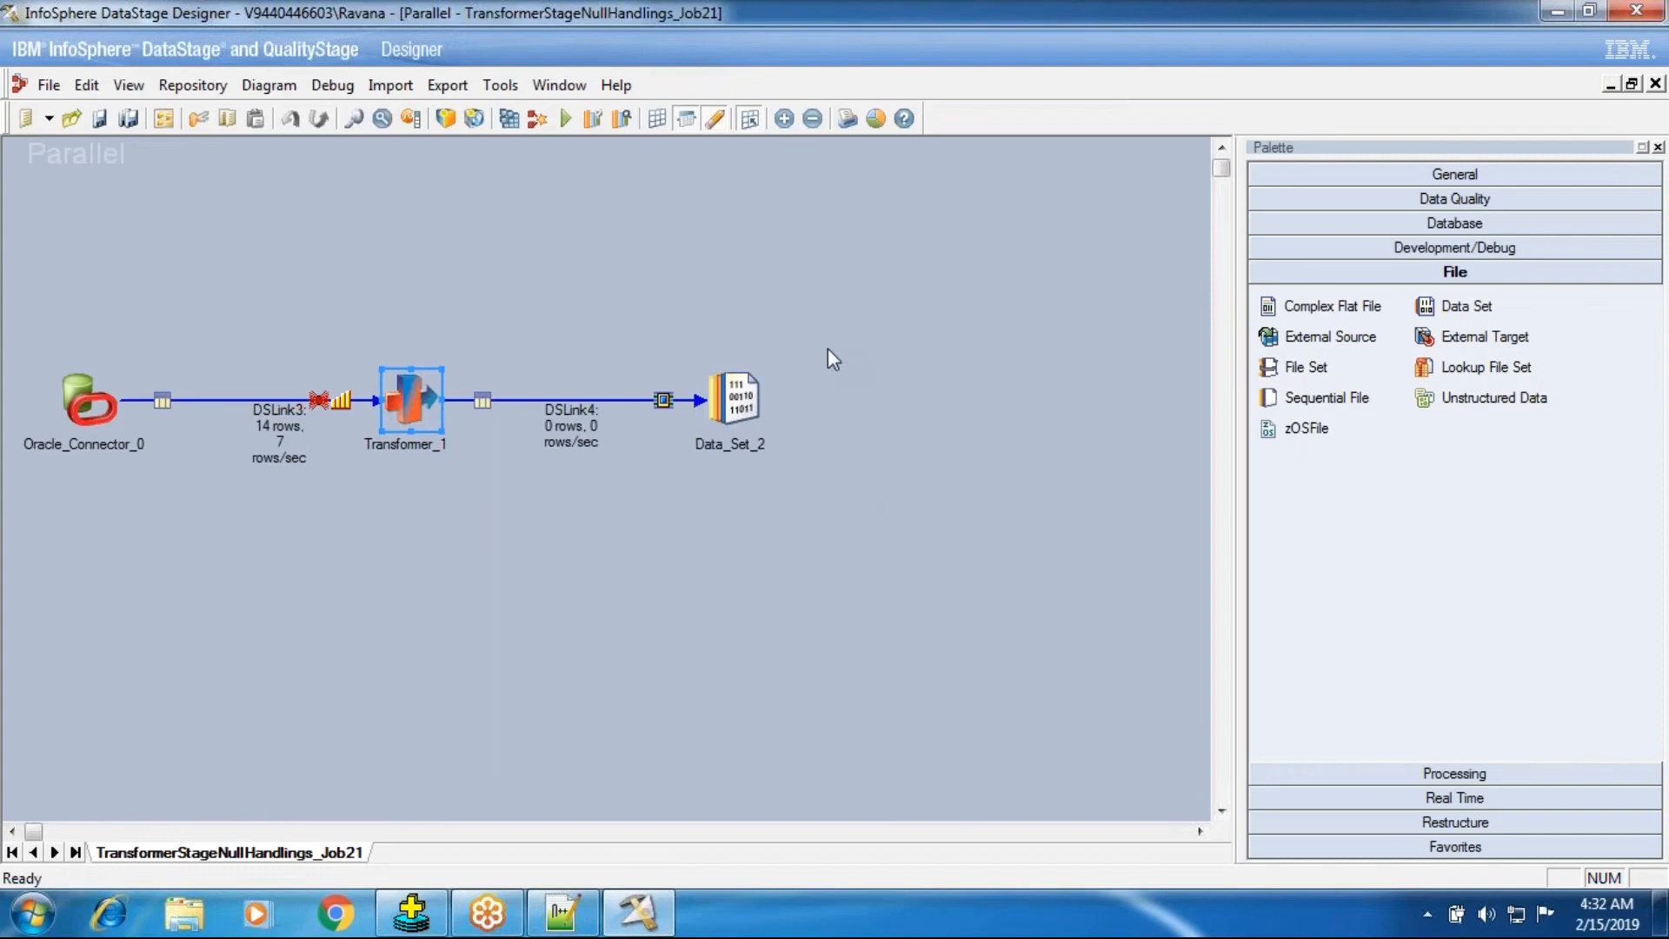
View the DSLink4 data written to Data_Set_2, checking the TOTAL_INCOME values.
right_click(727, 401)
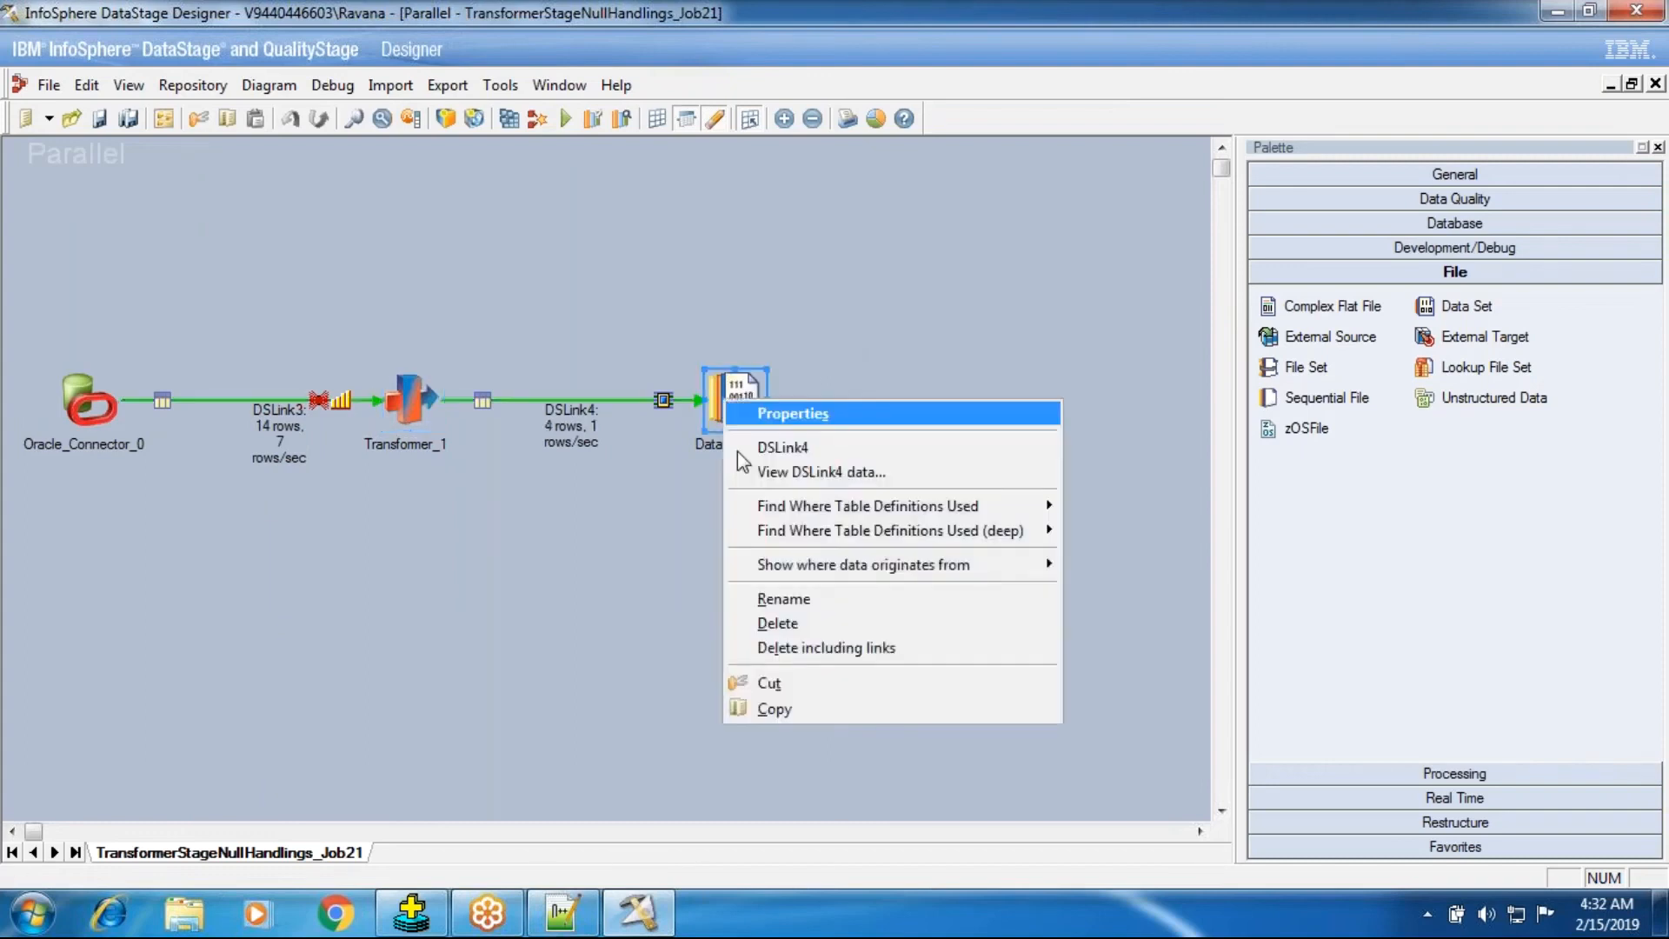
click(748, 471)
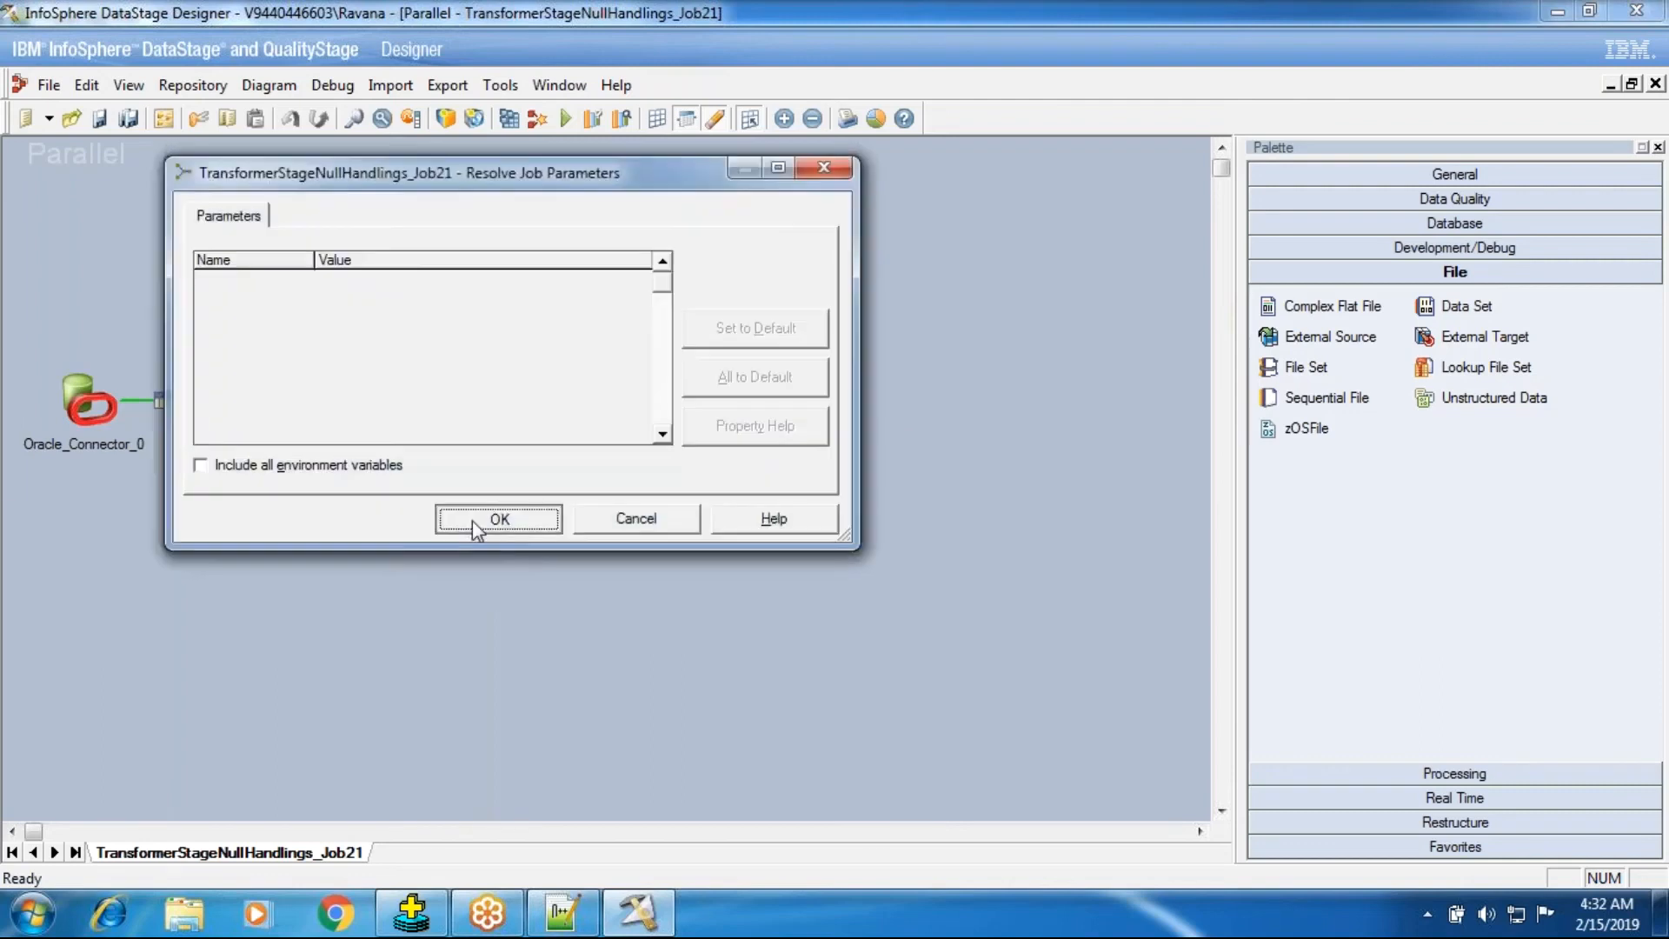
click(474, 520)
key(Return)
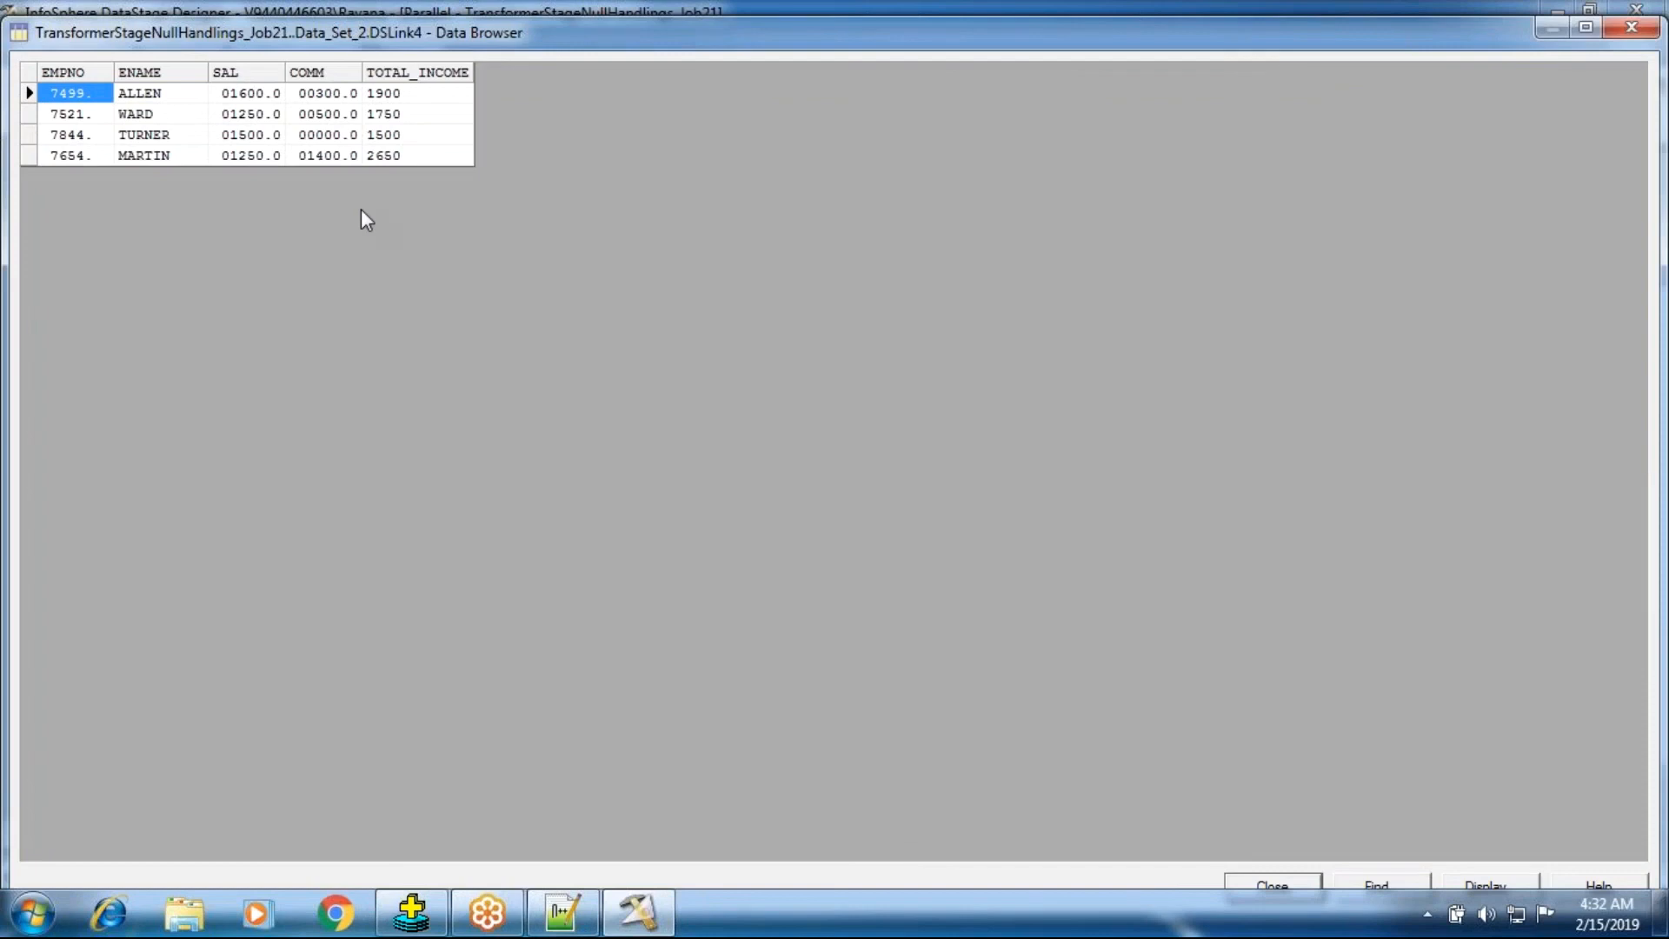
click(403, 97)
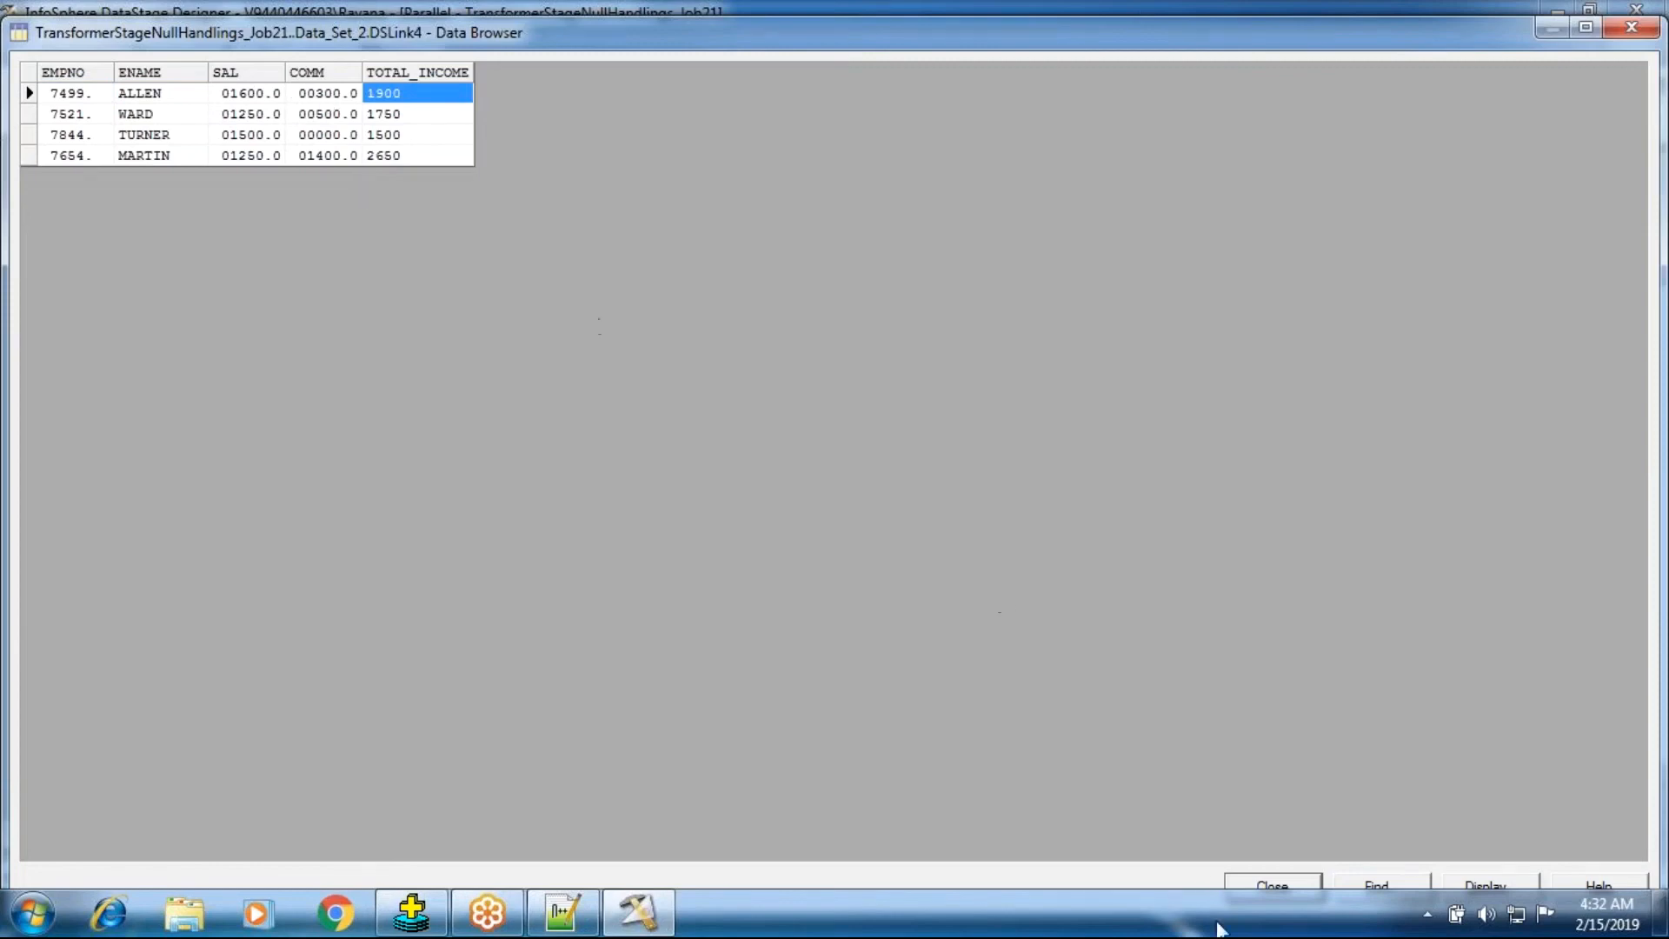
click(1235, 883)
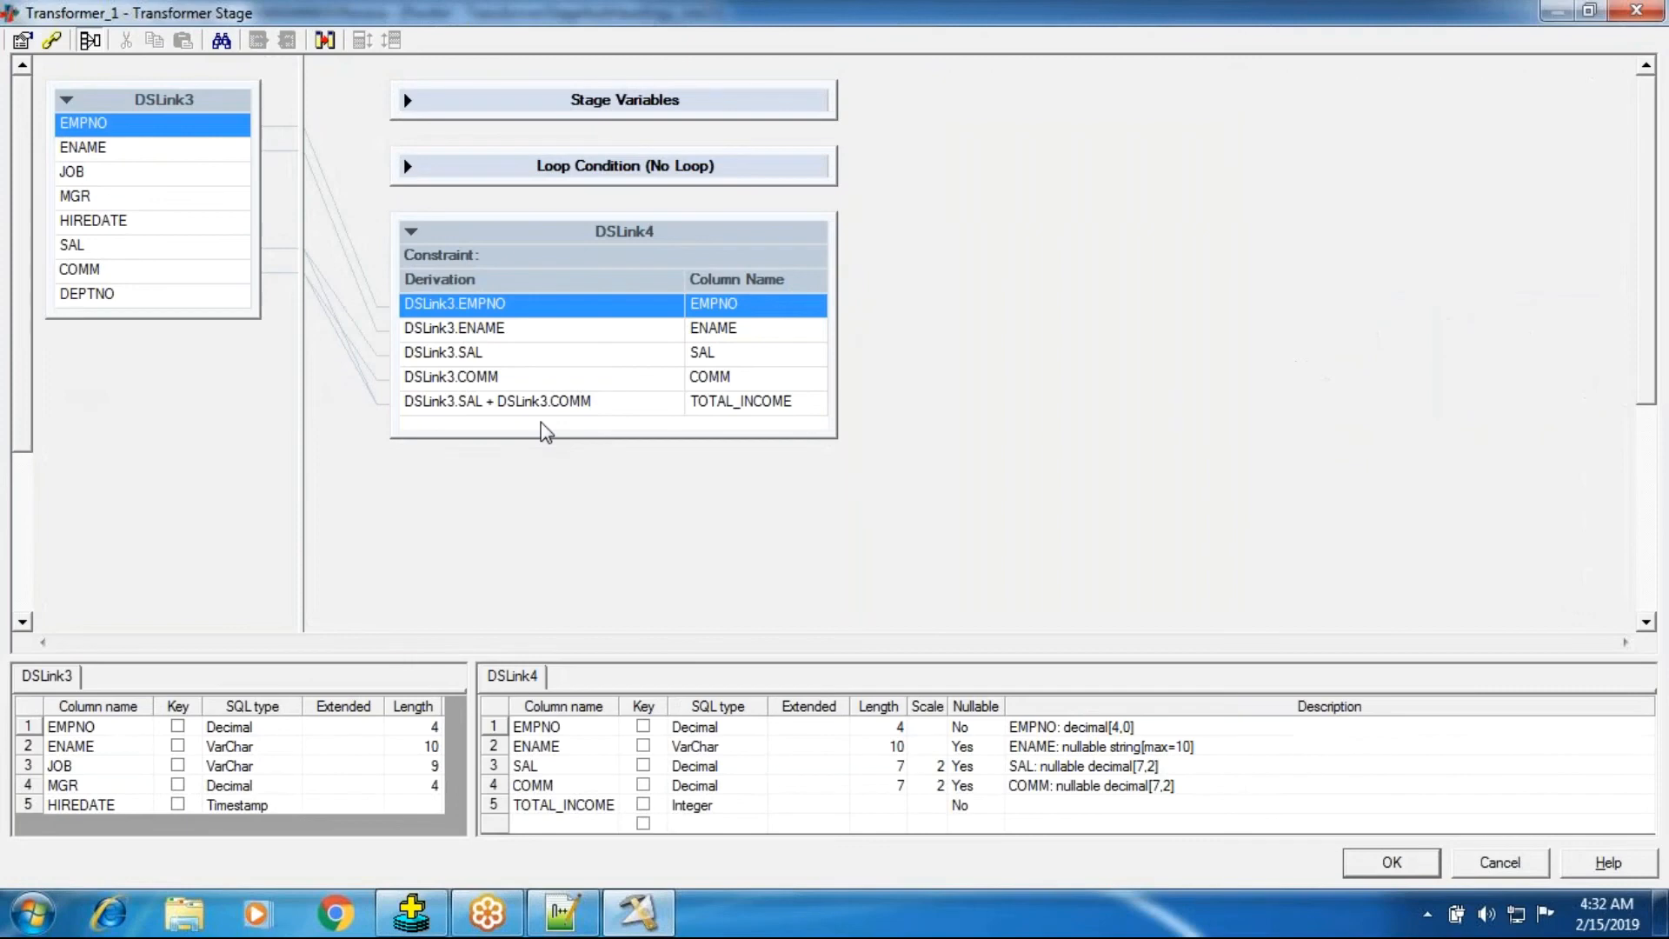
Enable Legacy null processing in the transformer stage properties and close the transformer.
click(21, 47)
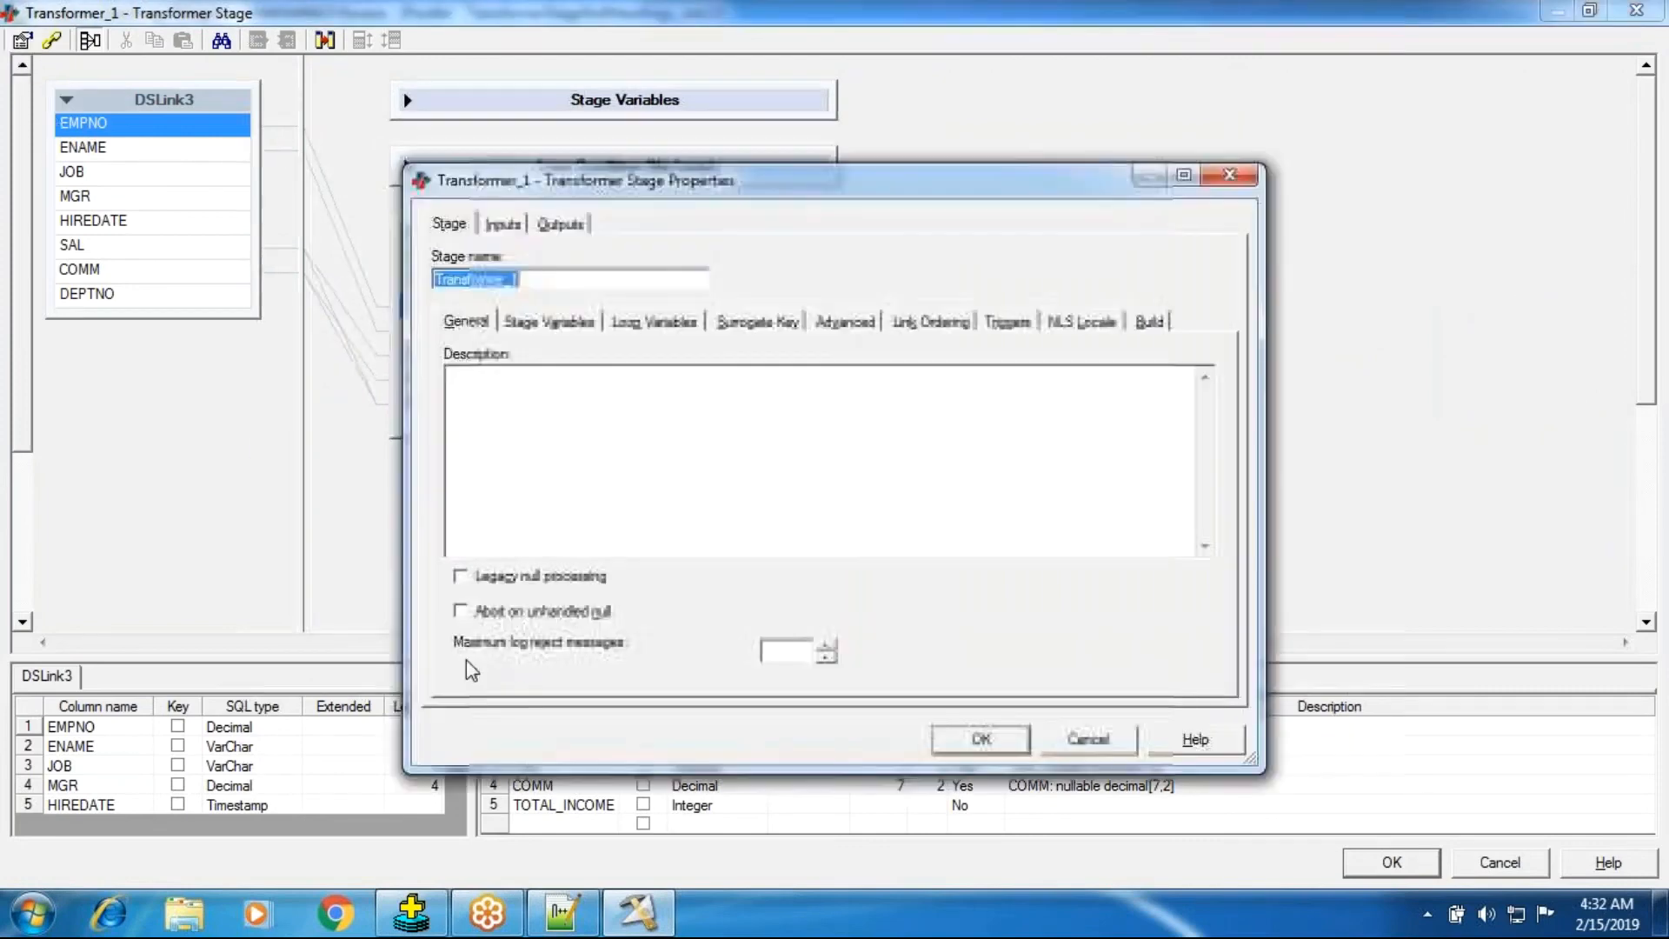
click(462, 580)
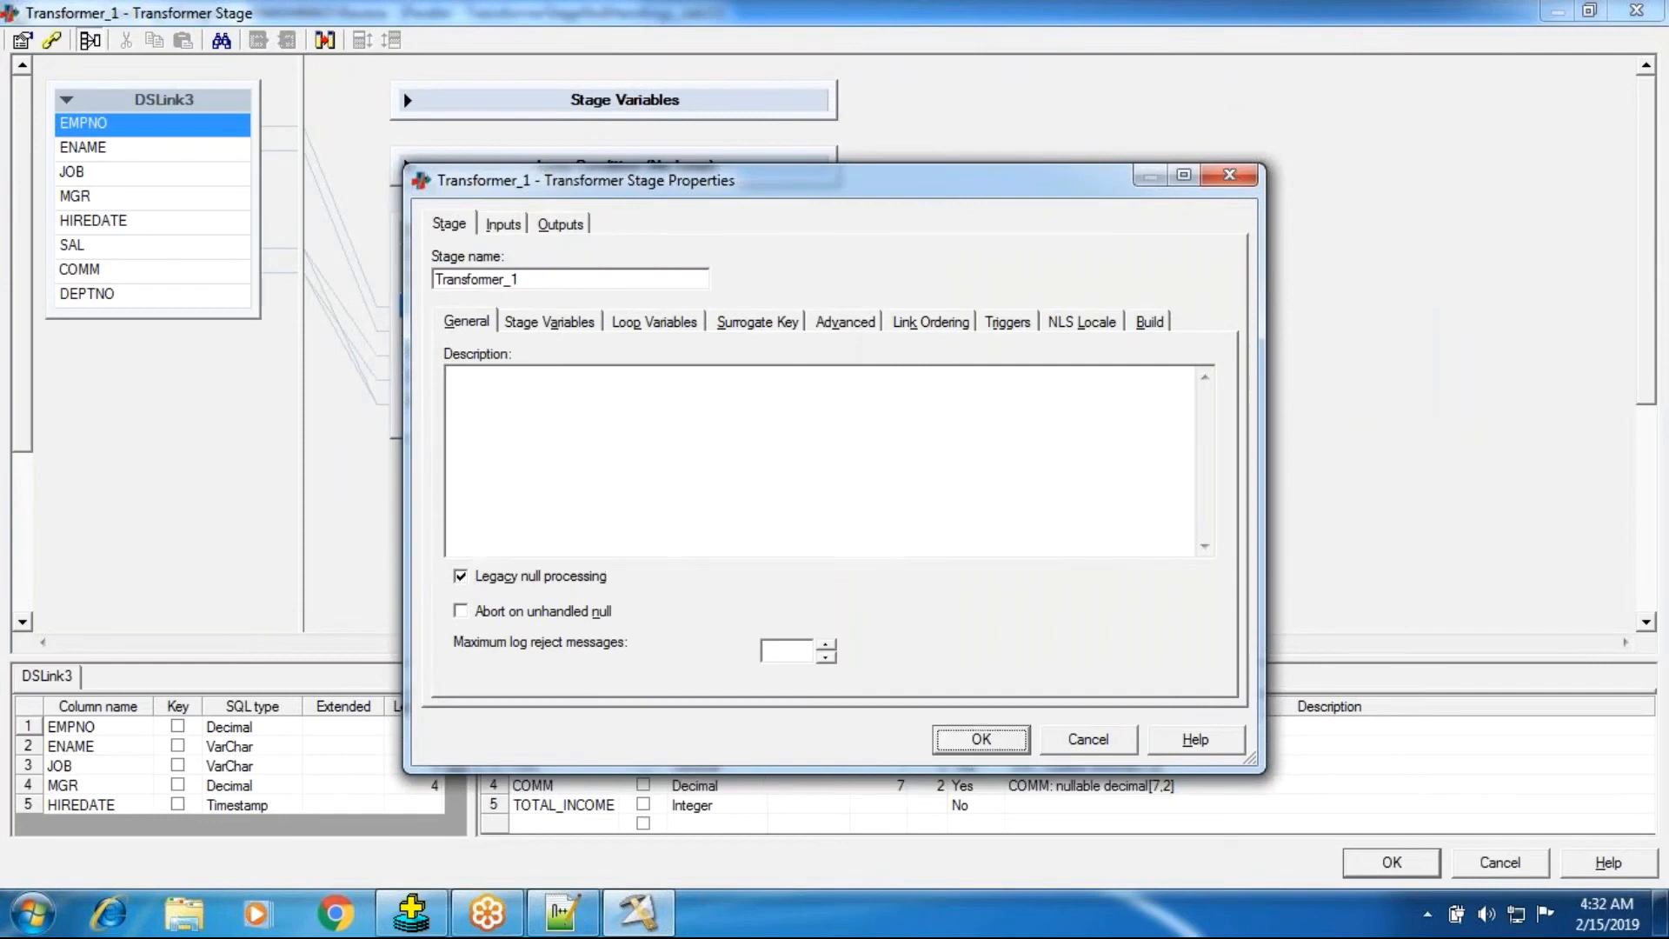
click(965, 741)
key(Return)
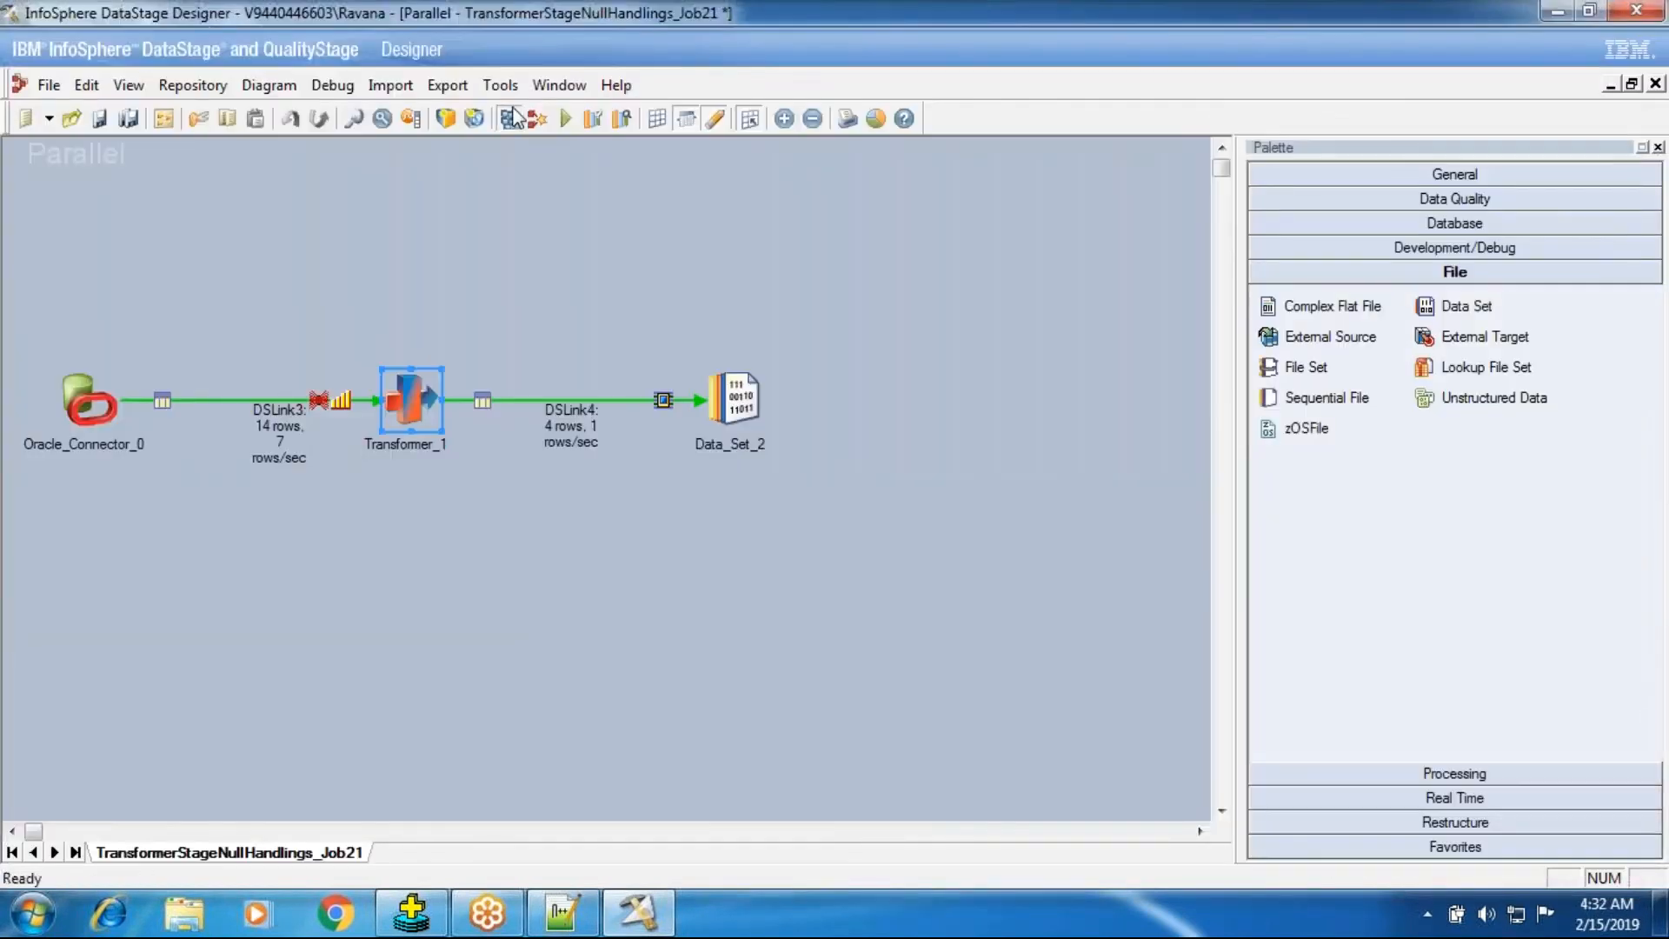
Save and compile the job, then run it.
click(511, 120)
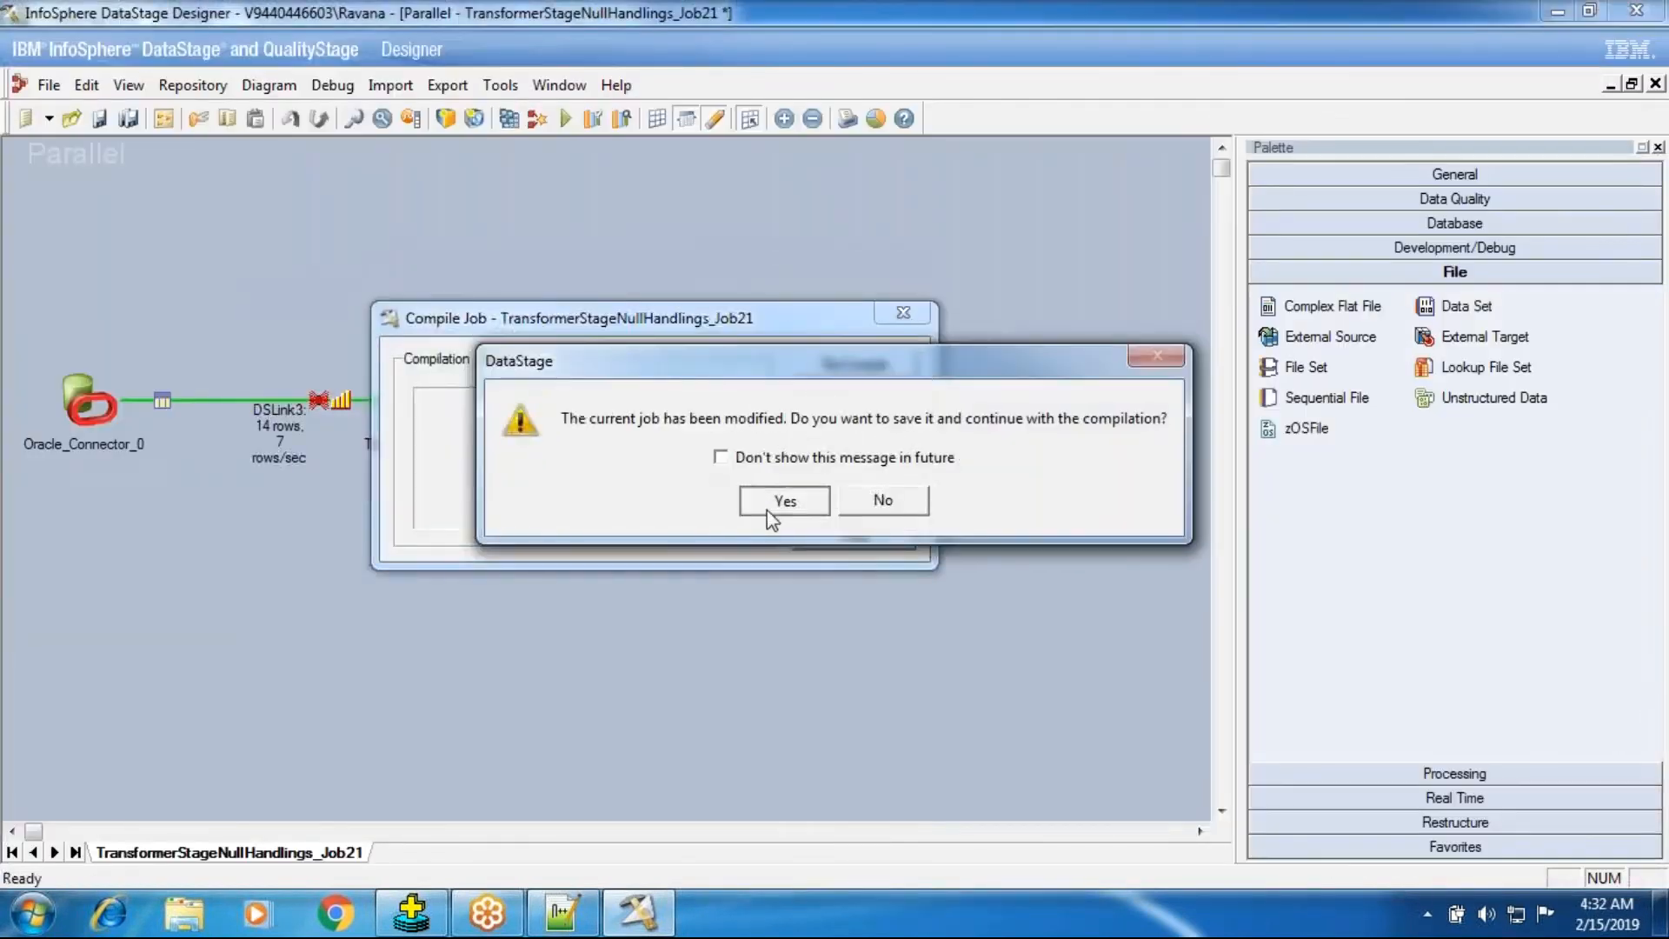
click(773, 502)
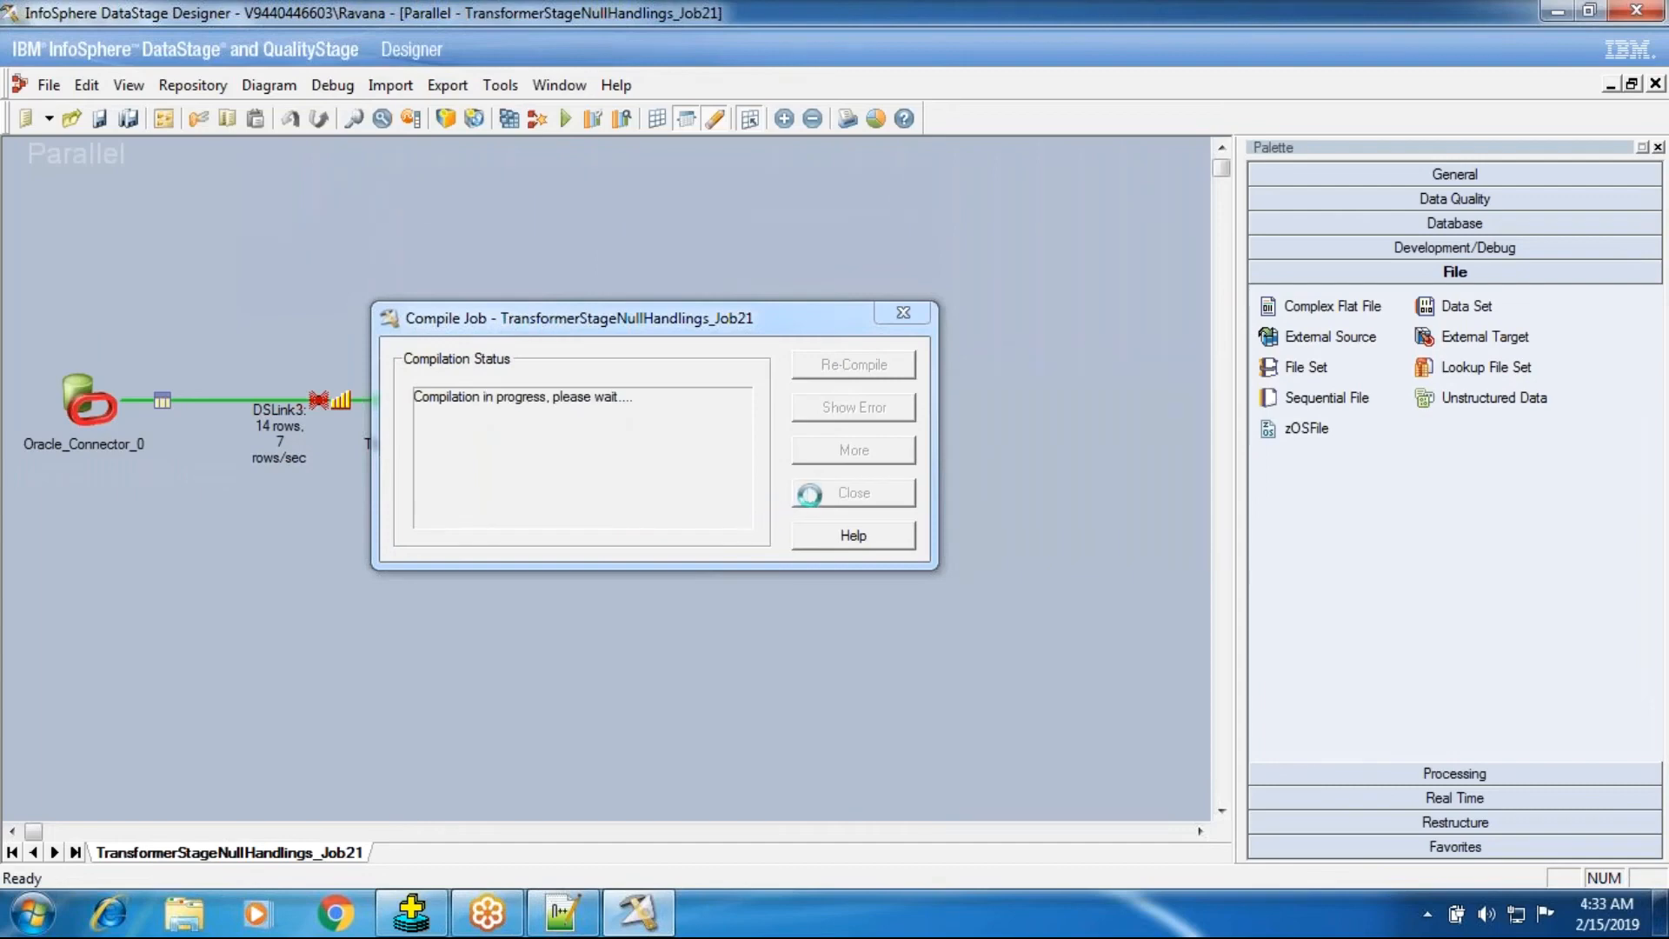
click(810, 495)
click(564, 119)
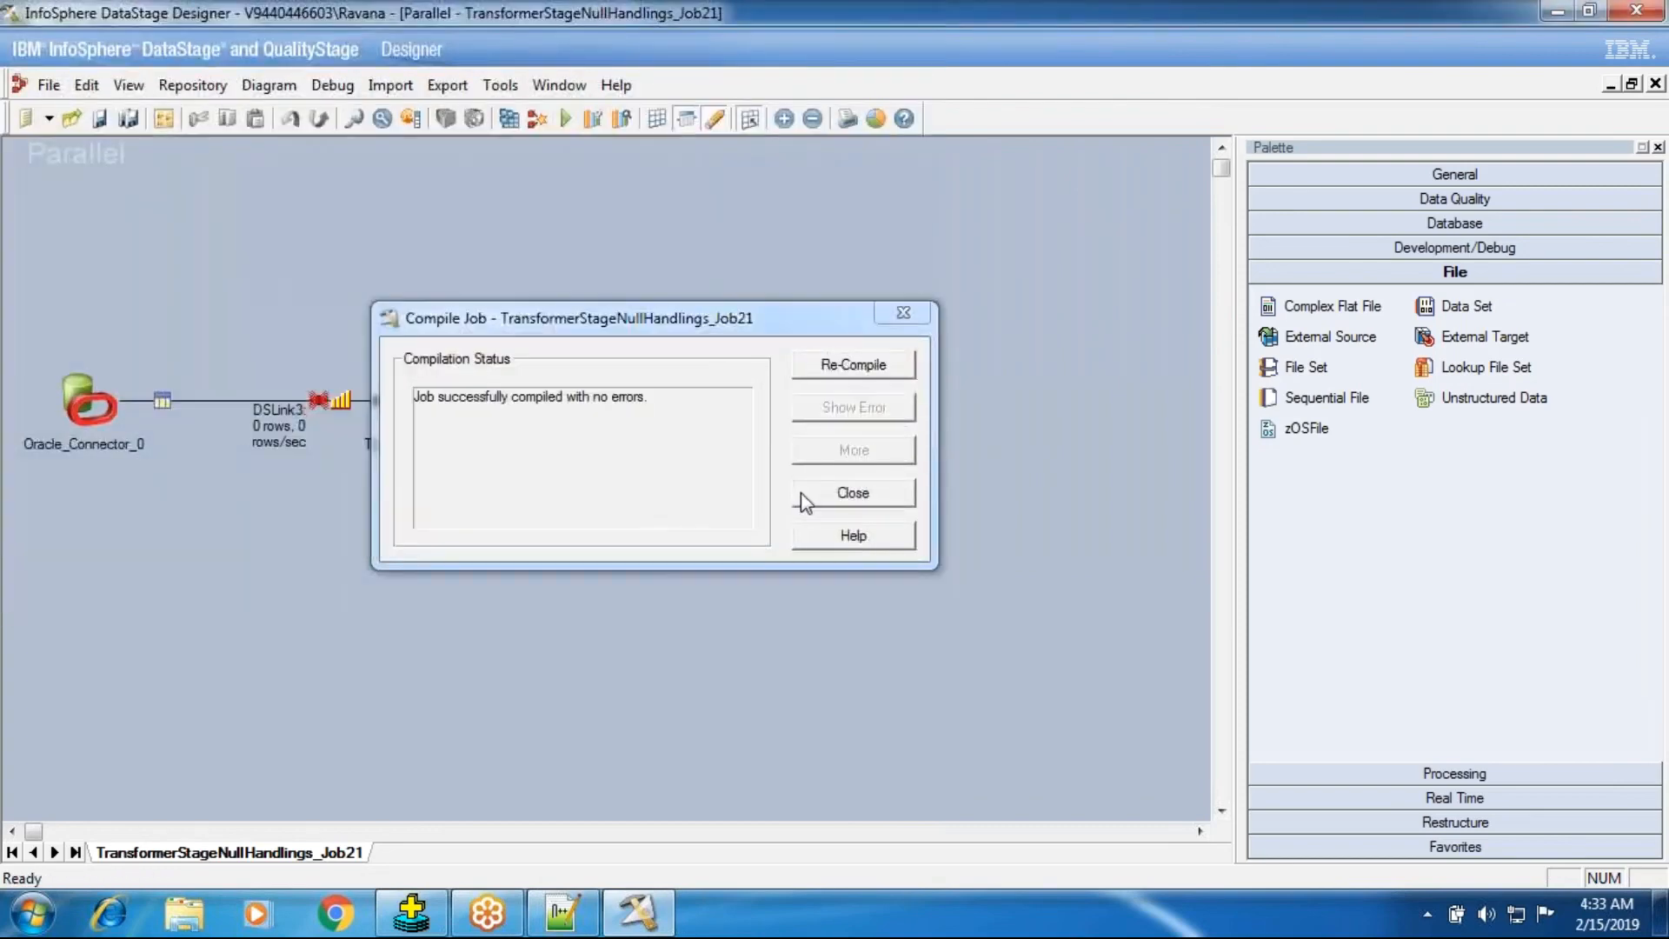
click(801, 492)
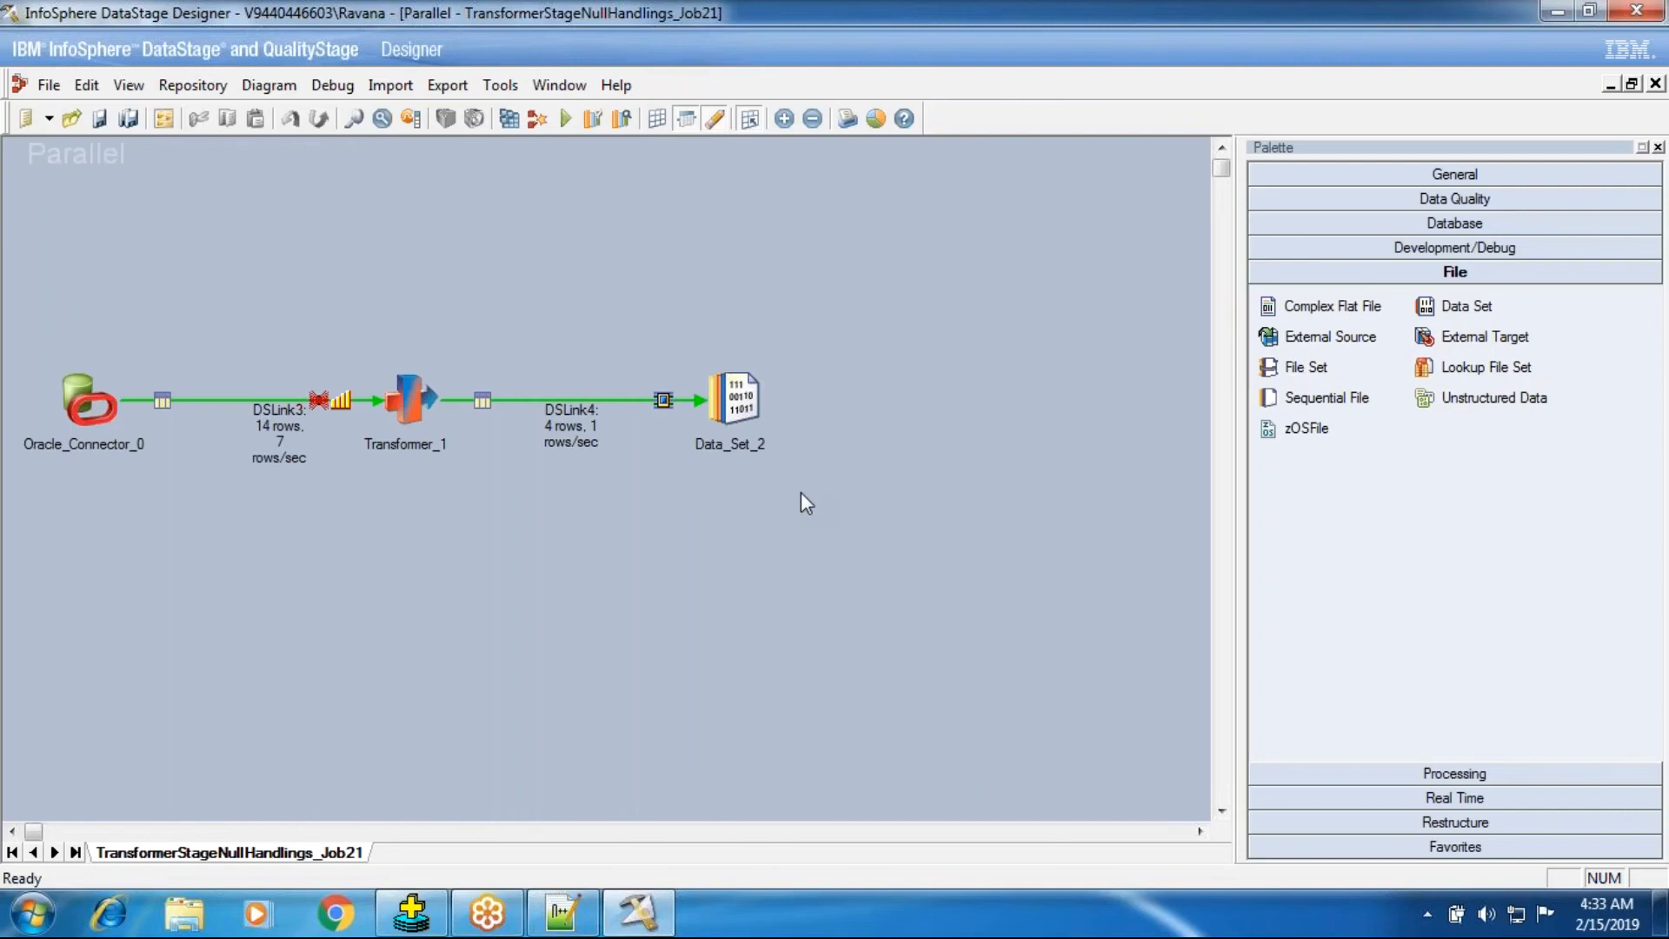
right_click(750, 407)
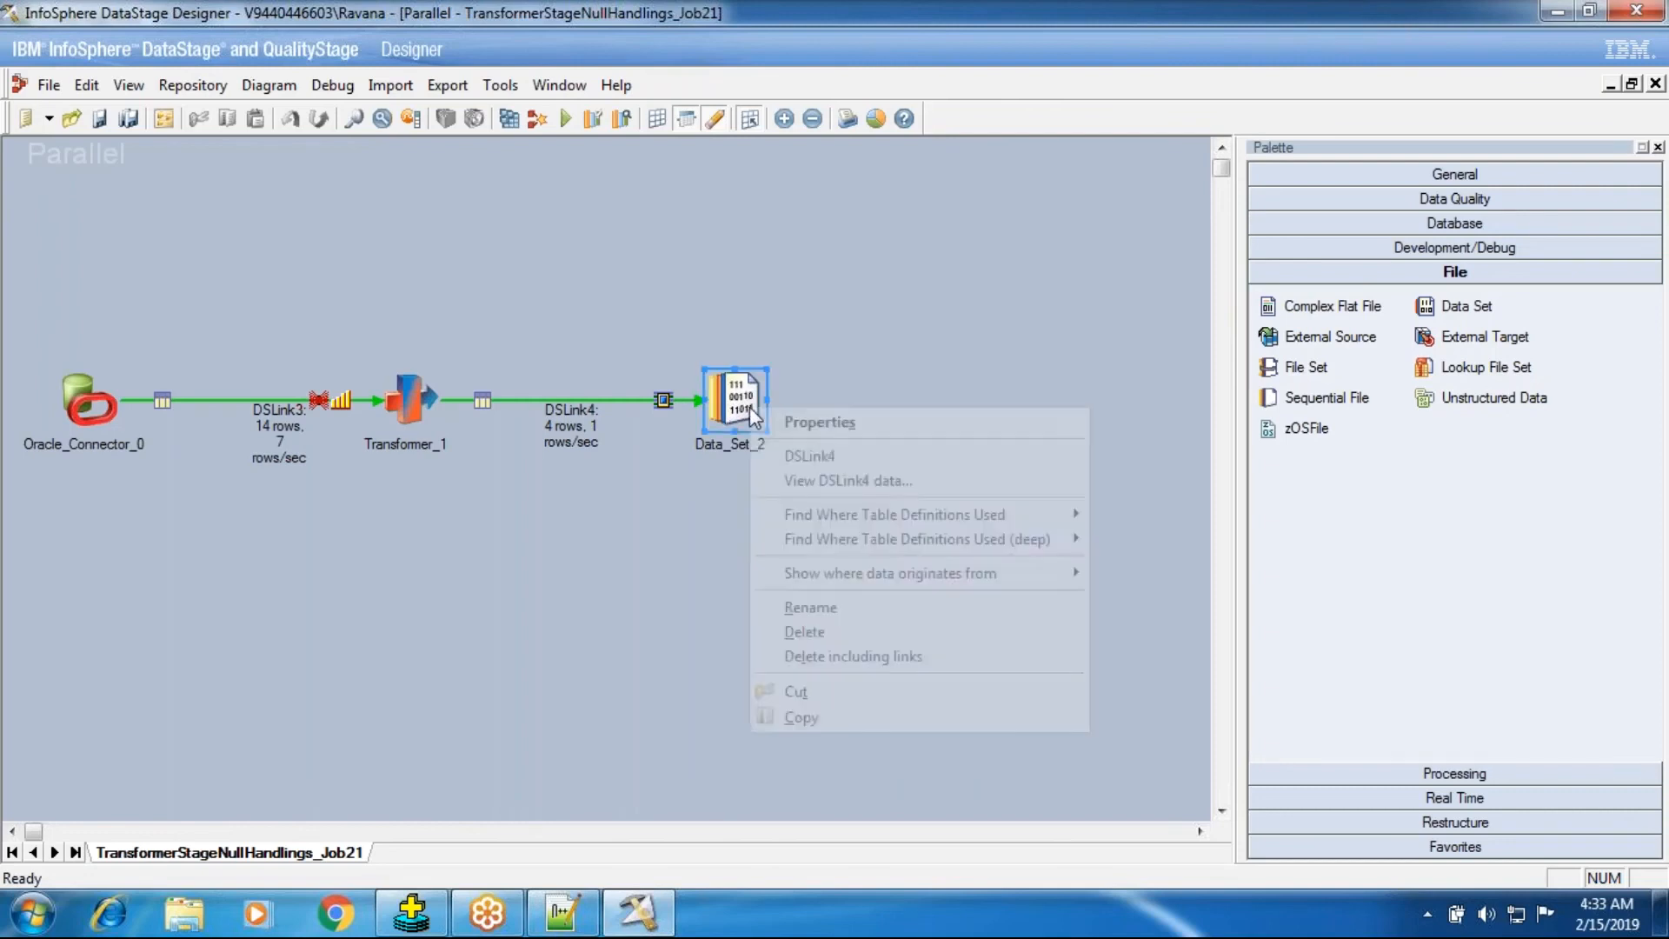
click(791, 482)
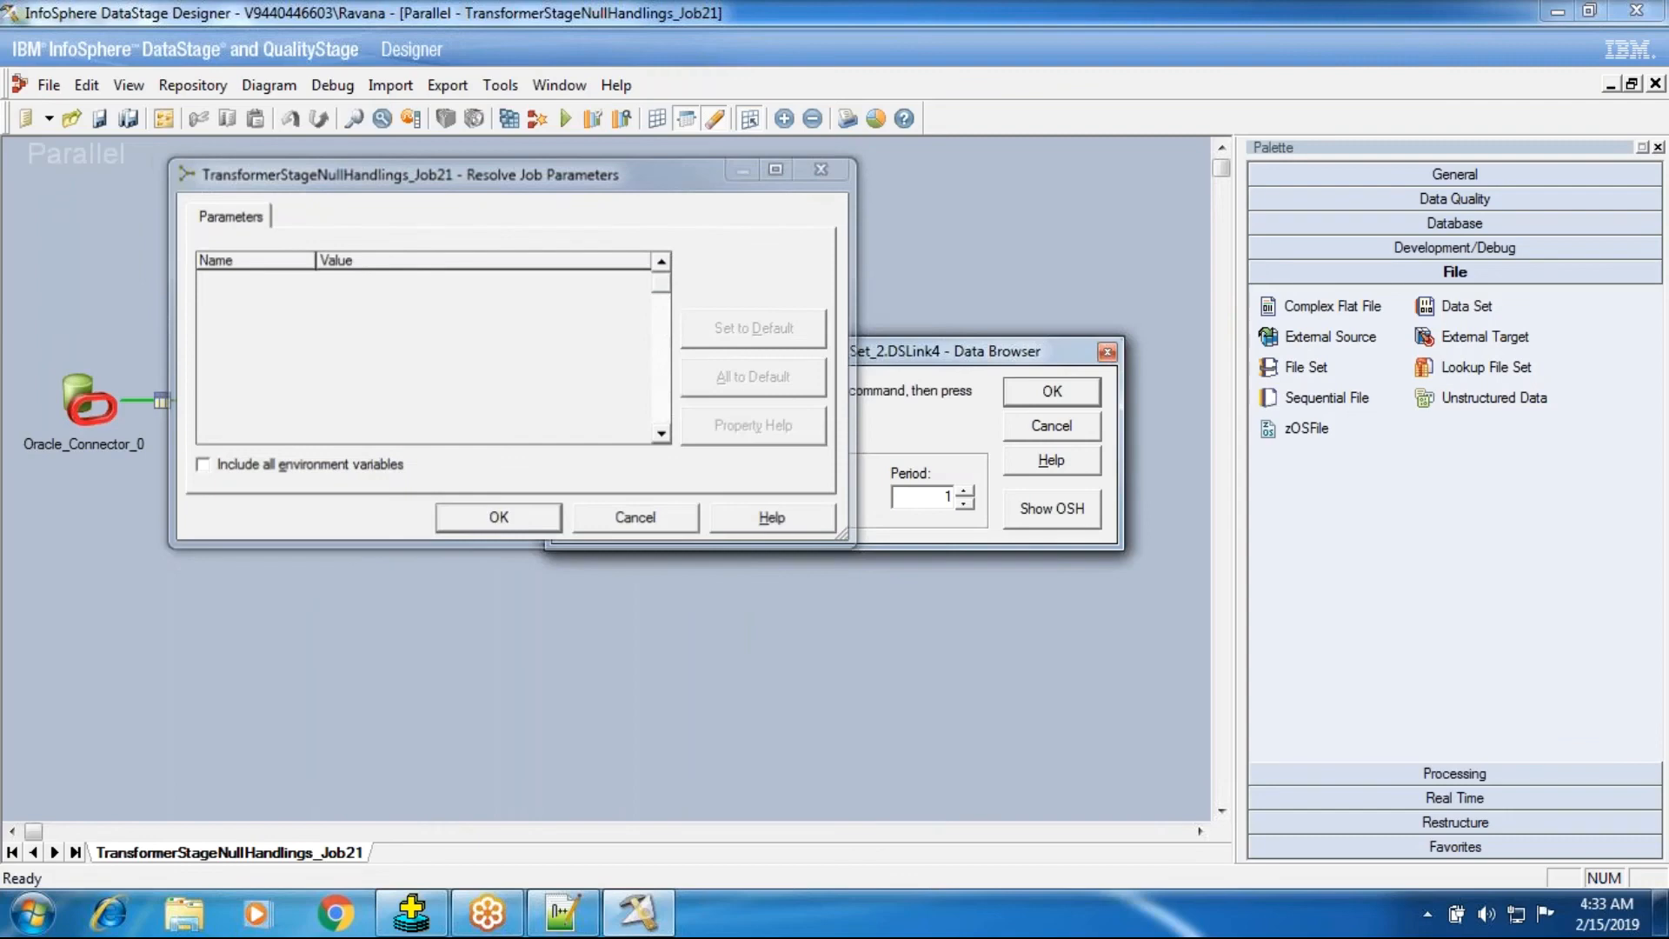
key(Return)
click(1017, 423)
Inspect the transformer's constraints and stage properties, including the input link partitioning settings, then close it.
double_click(412, 401)
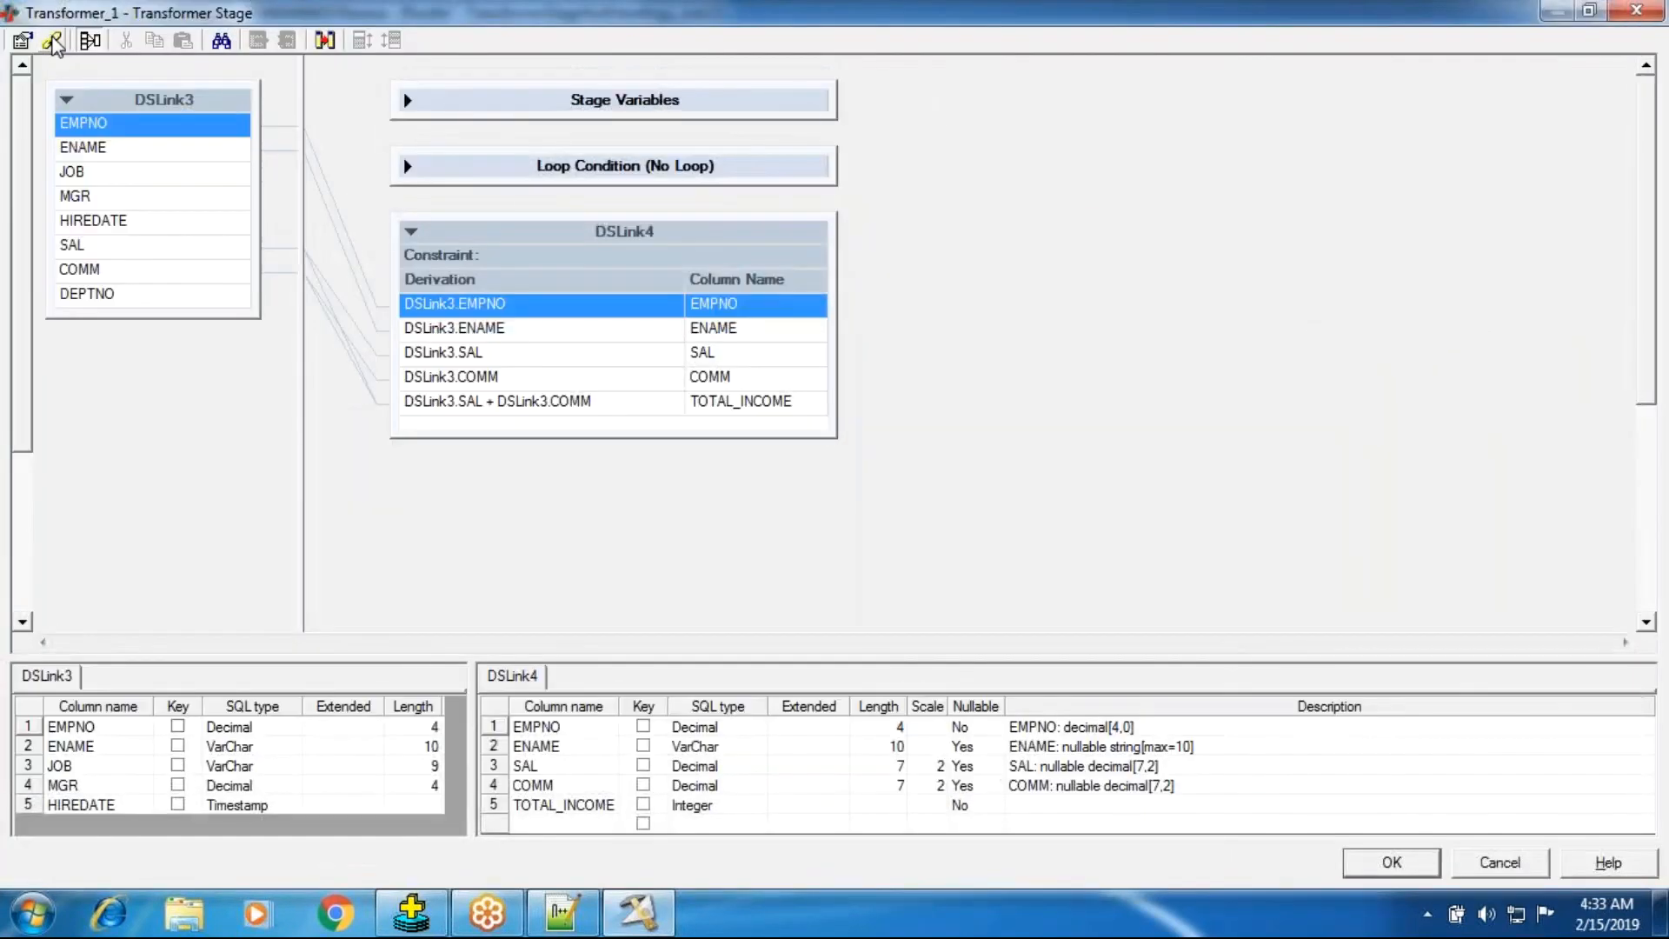
click(52, 41)
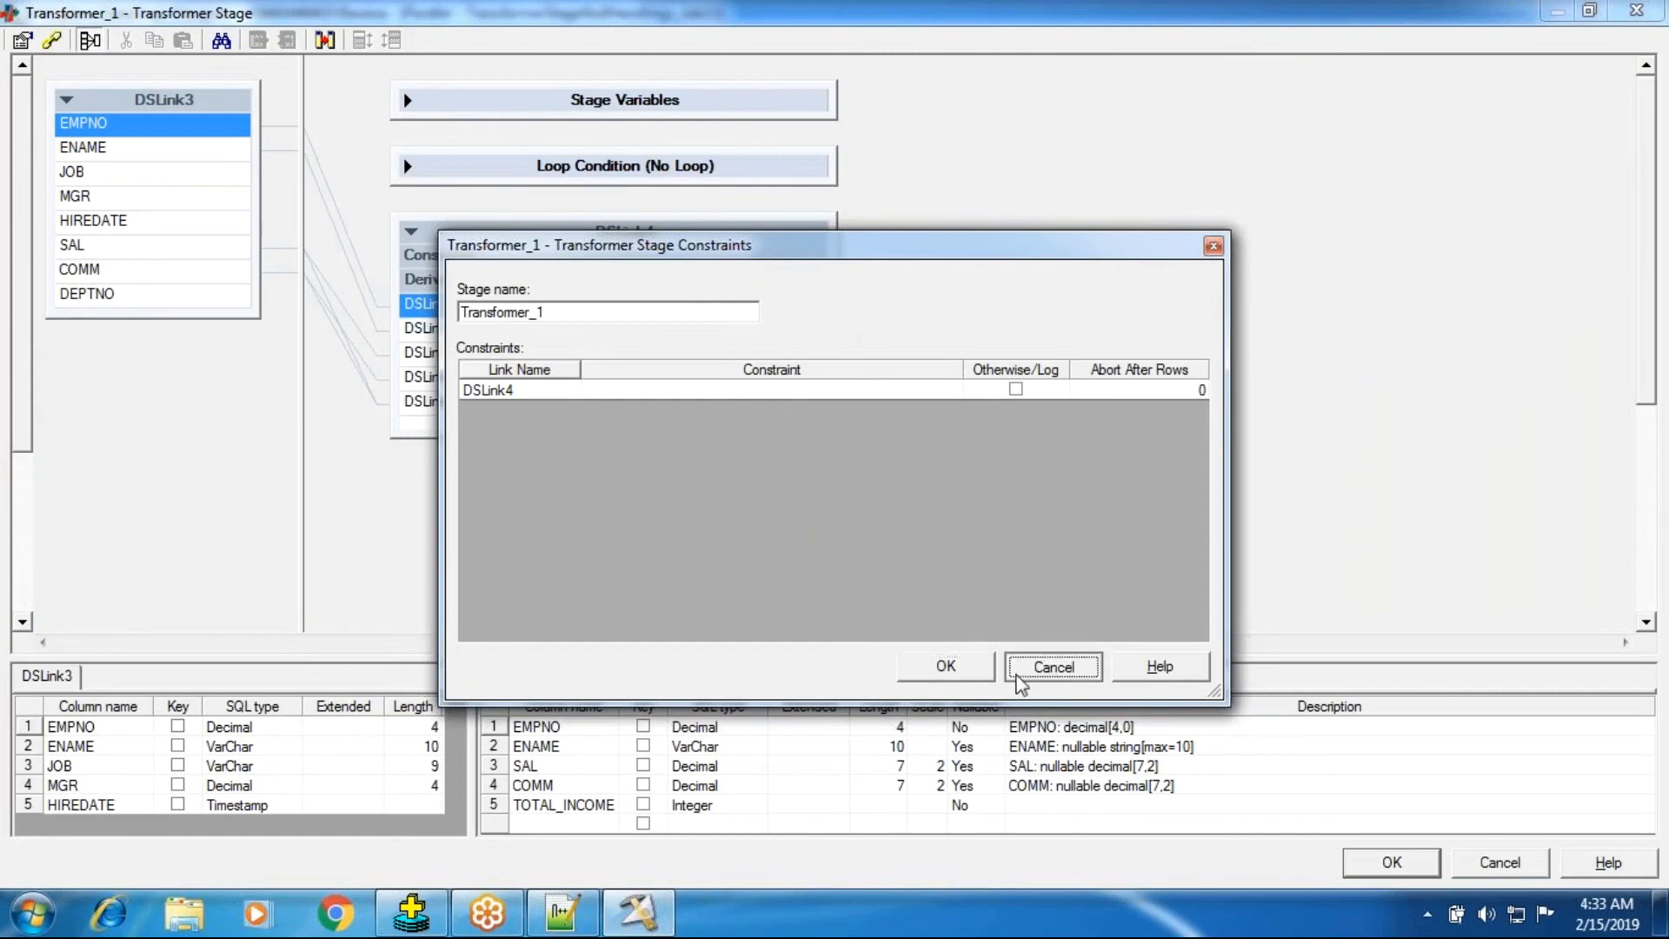
click(976, 675)
click(22, 41)
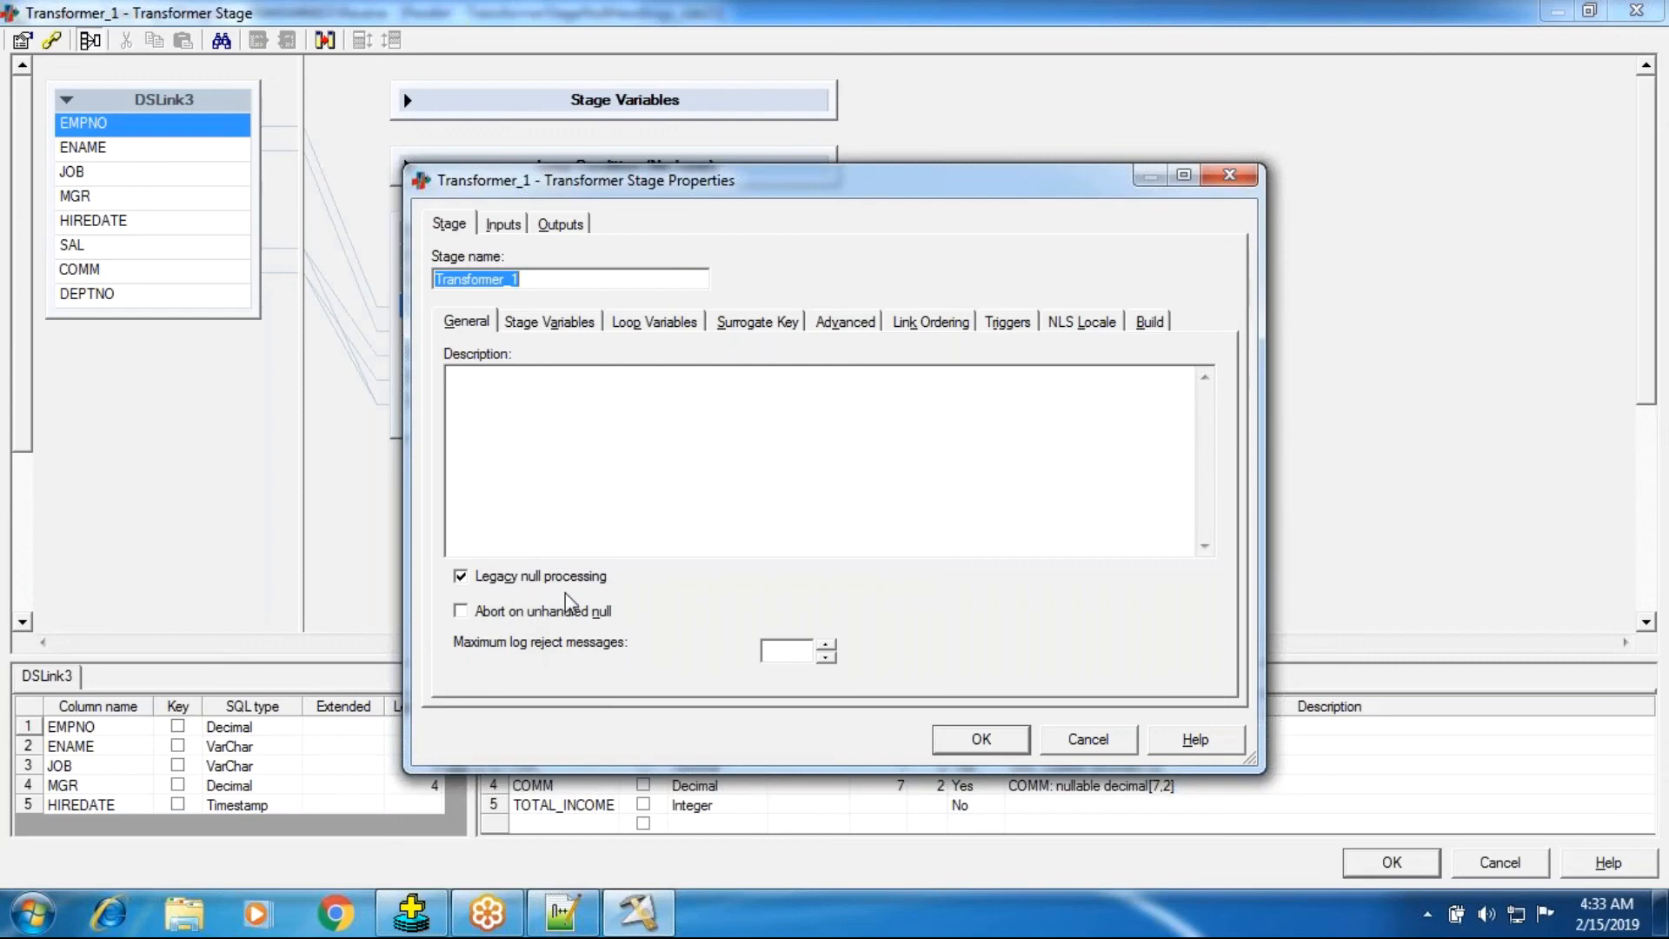
click(509, 231)
click(535, 324)
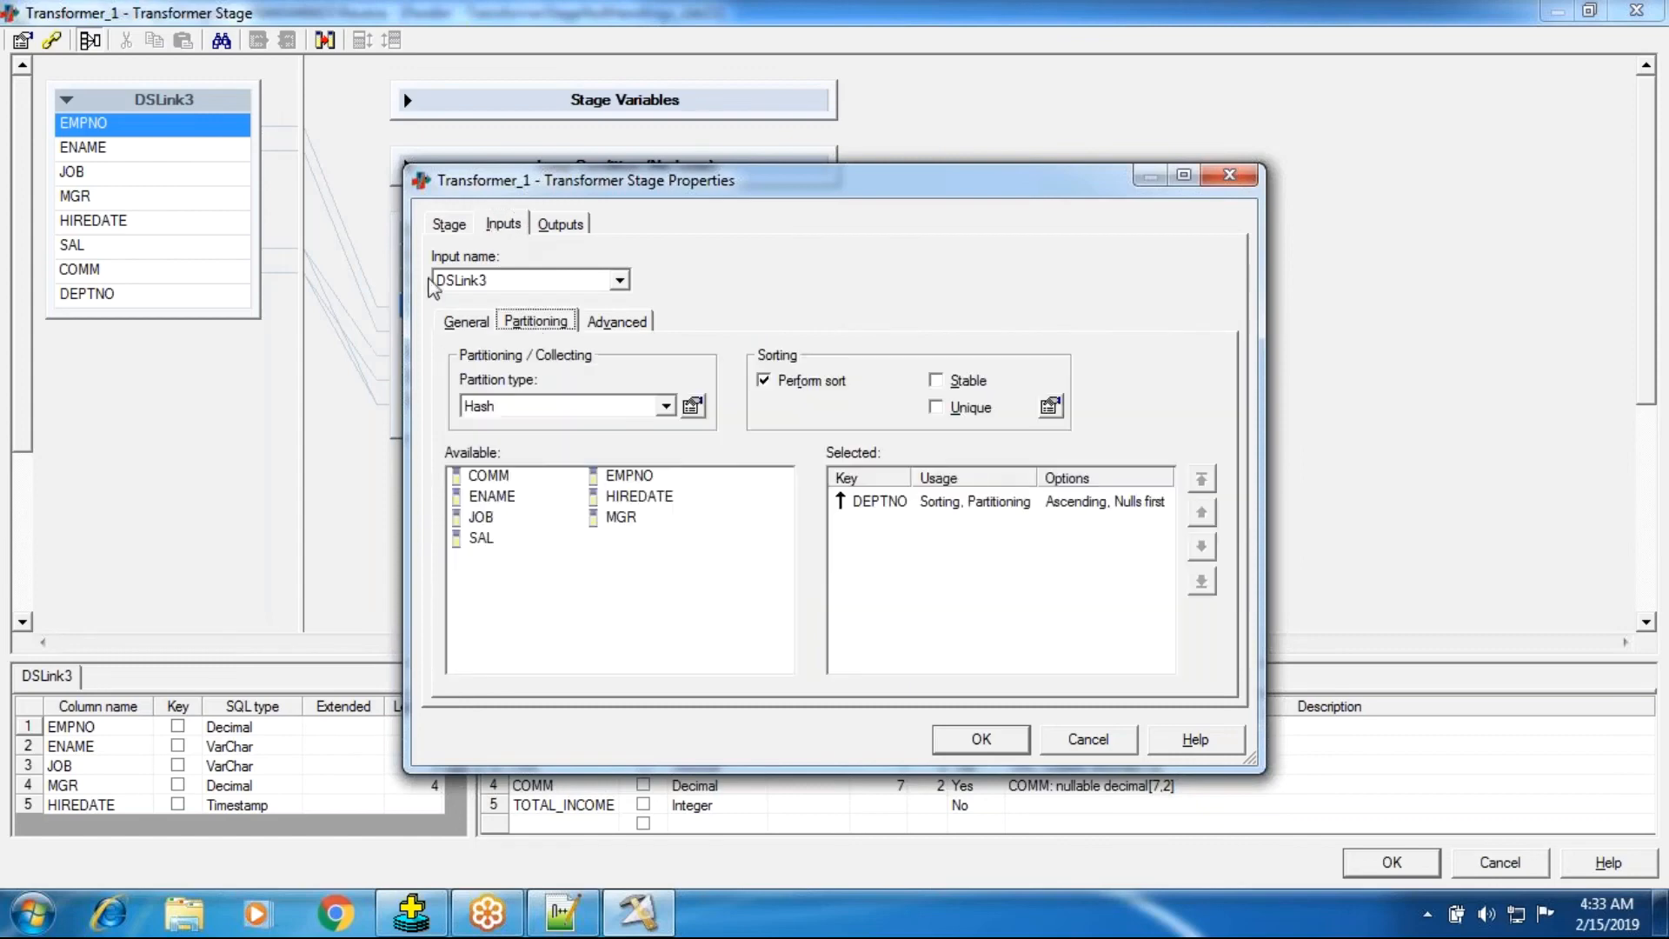
click(461, 228)
key(Escape)
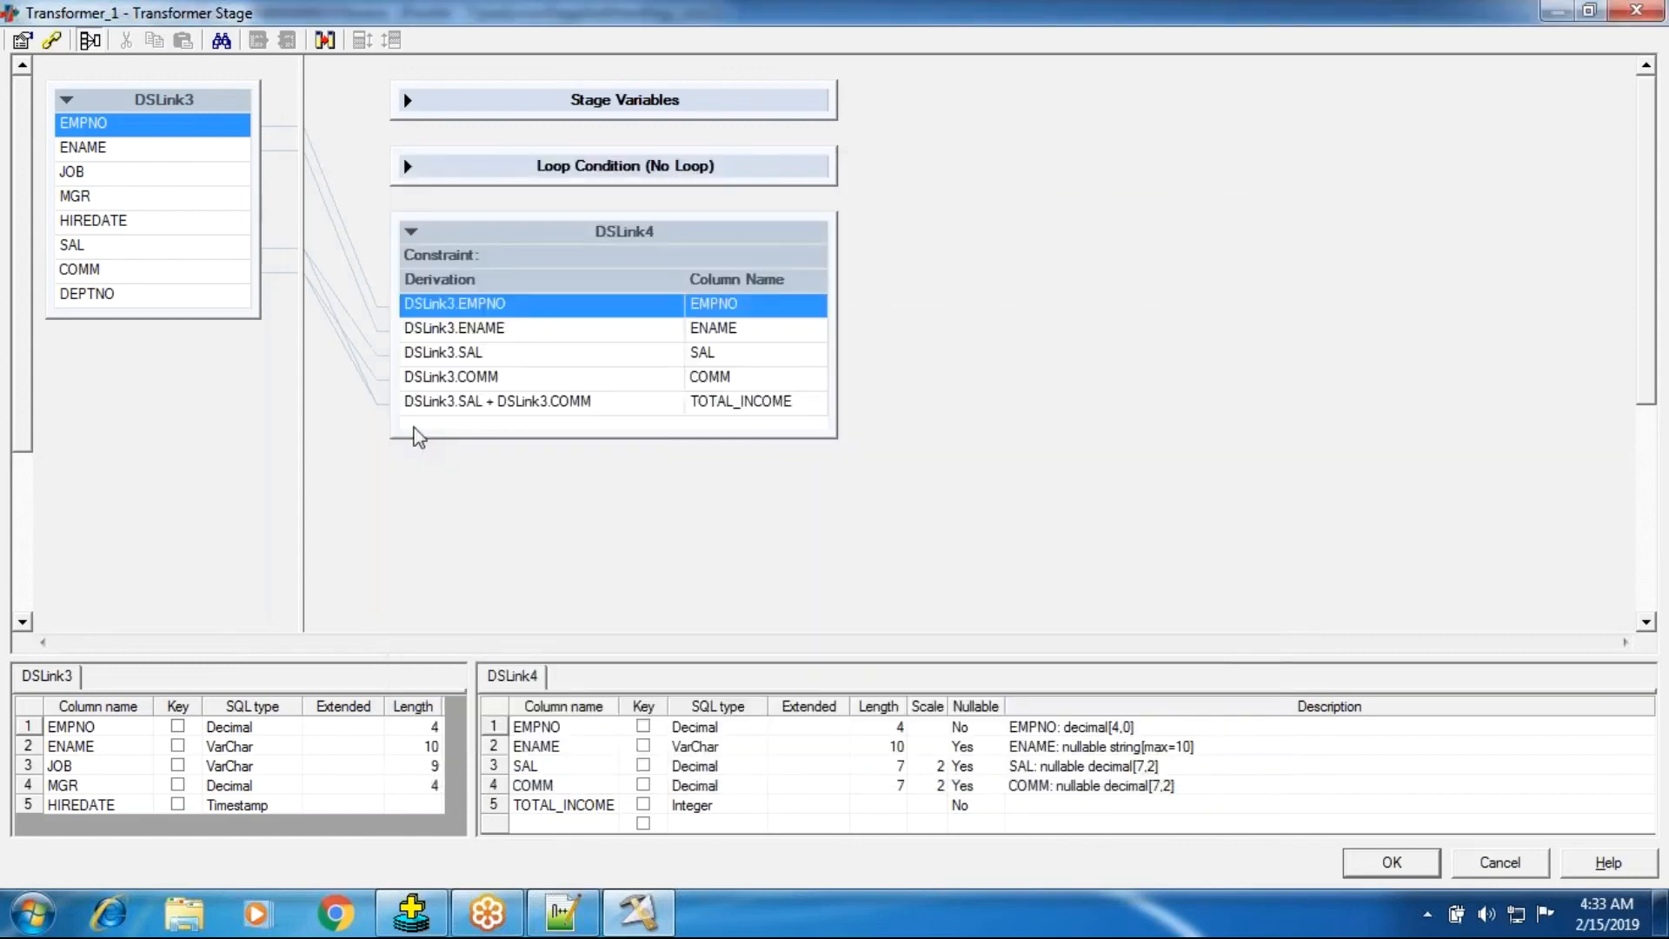
click(1364, 867)
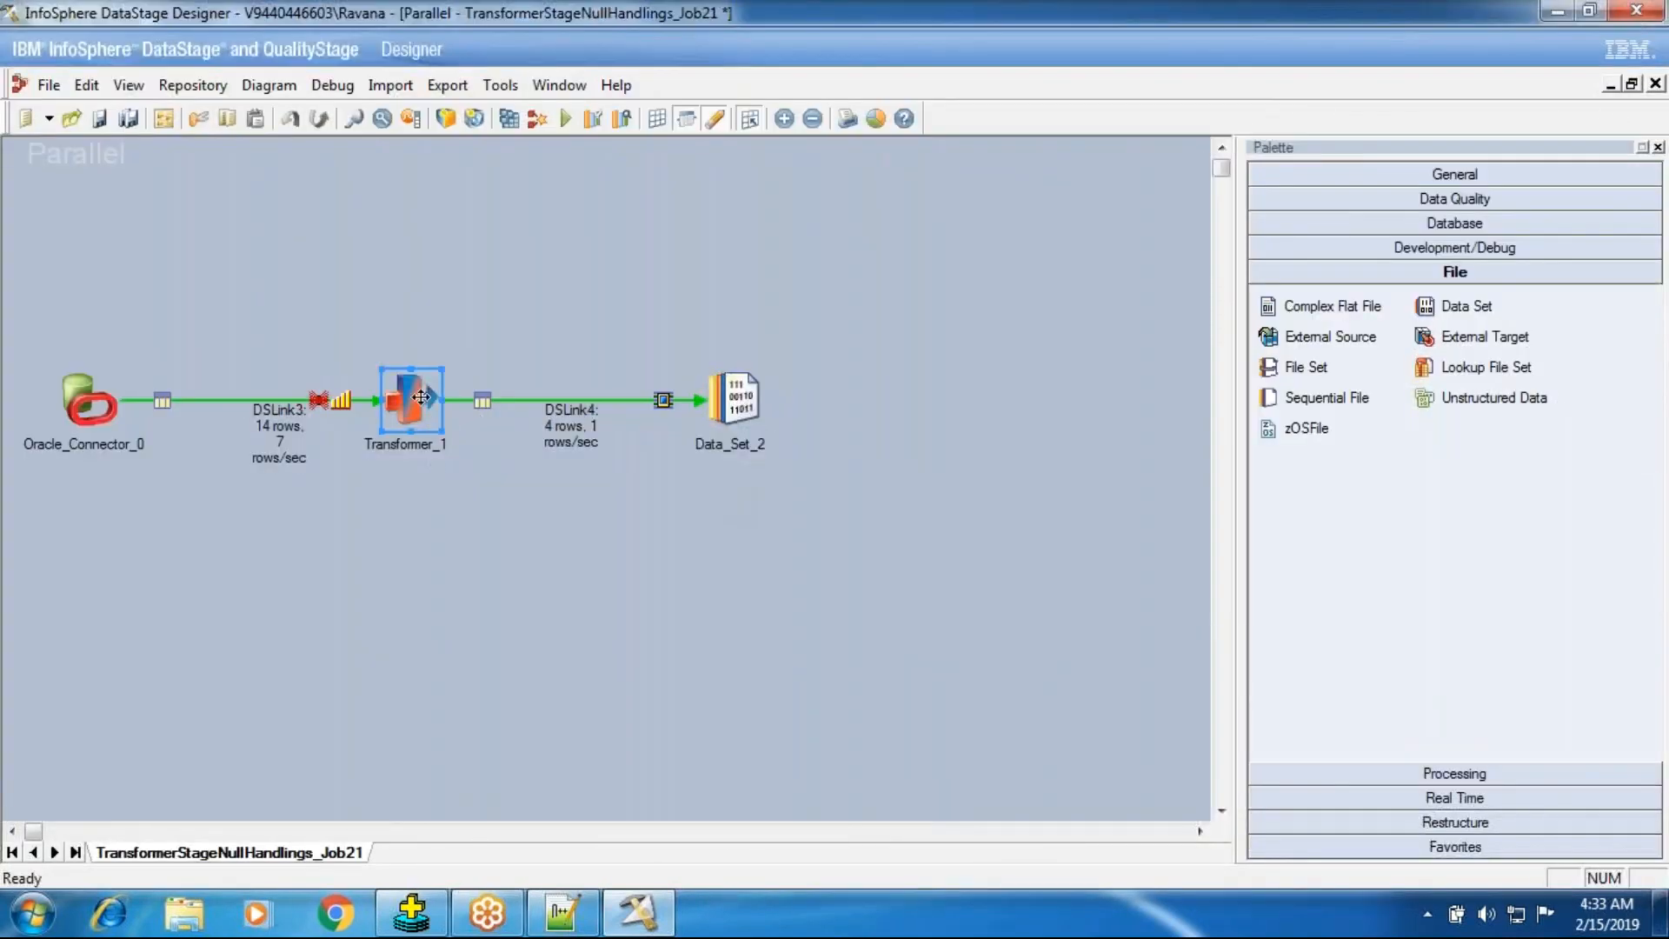
Set the TOTAL_INCOME output column's Nullable to Yes in the transformer and close it keeping the change.
double_click(421, 398)
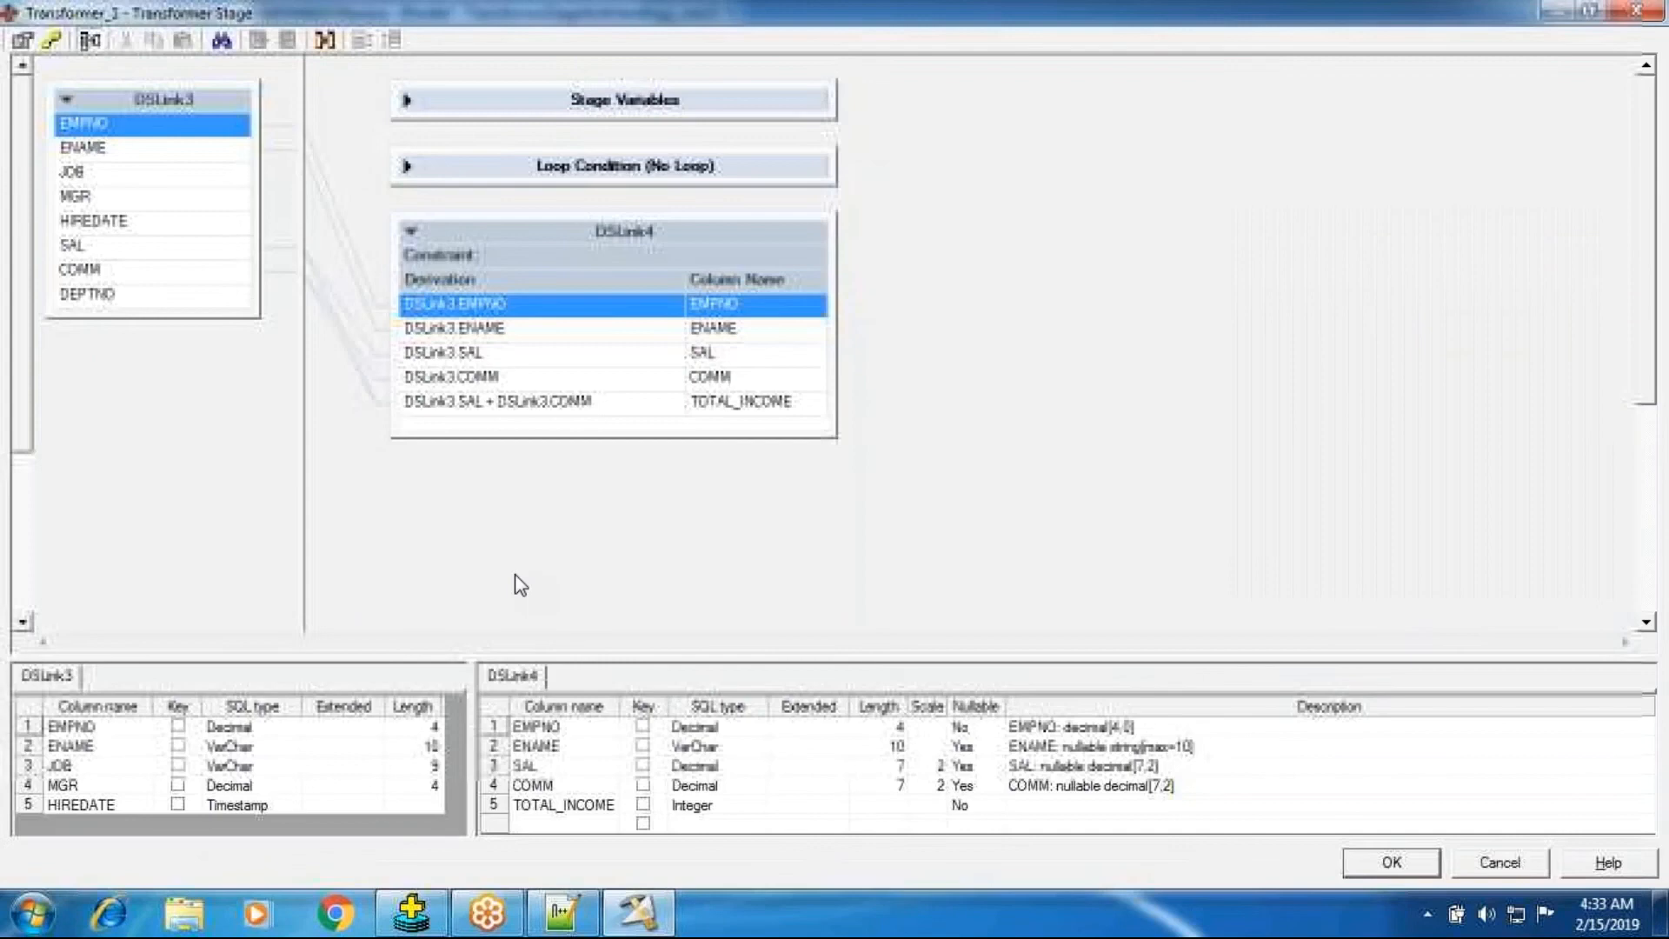
click(967, 813)
key(y)
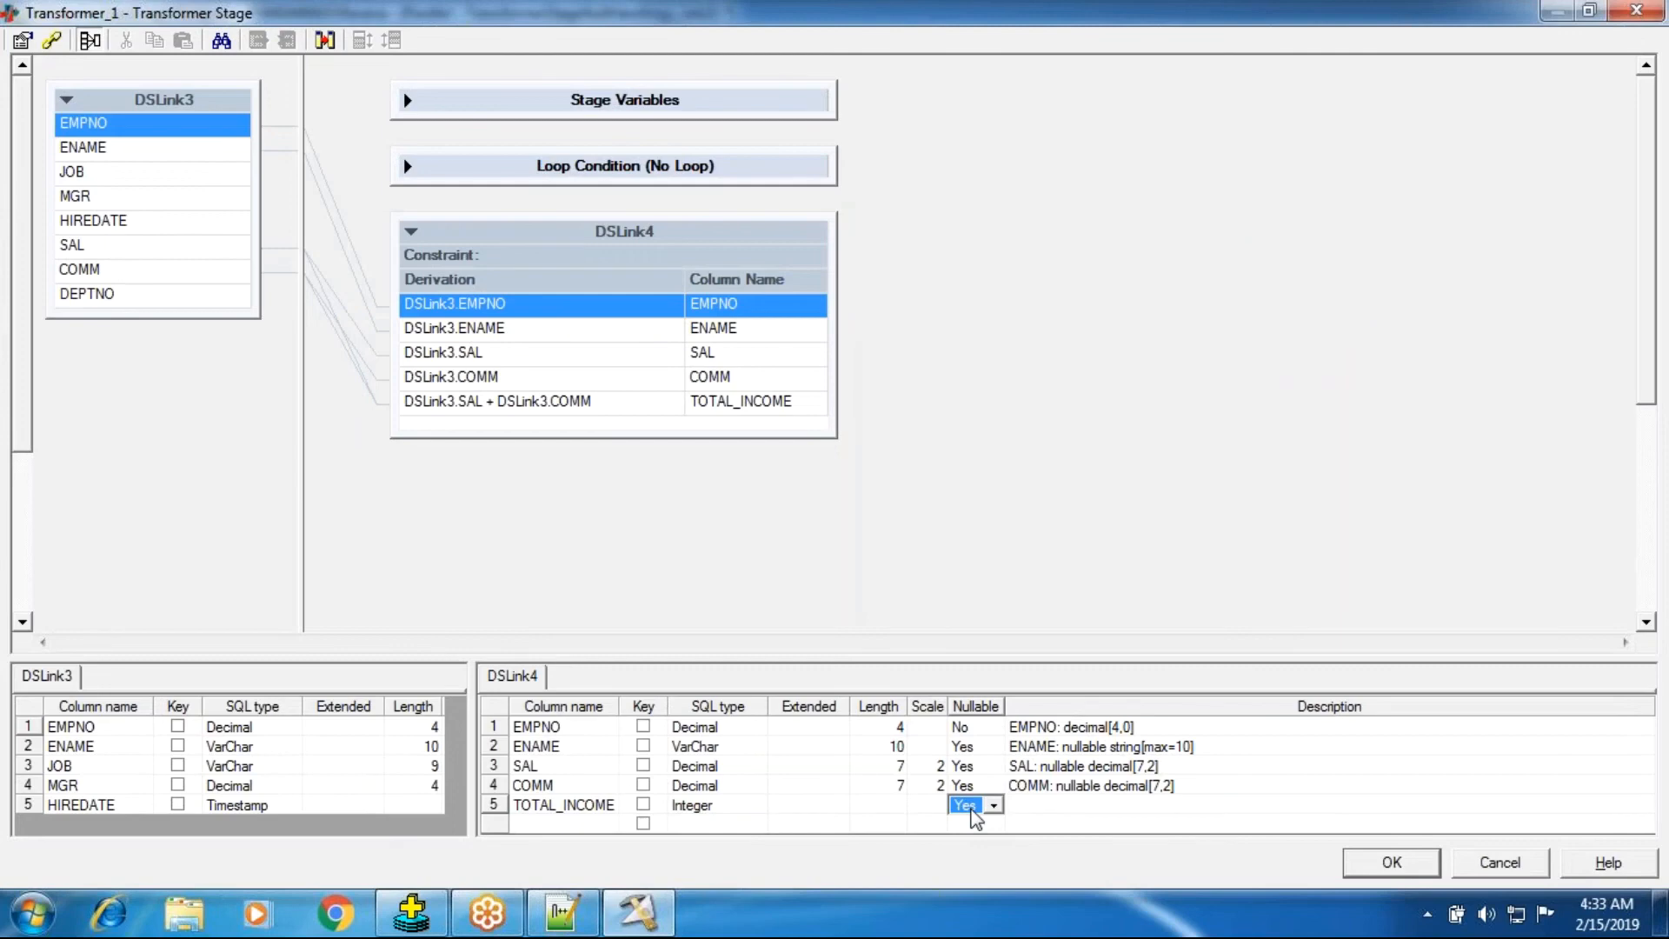
key(Return)
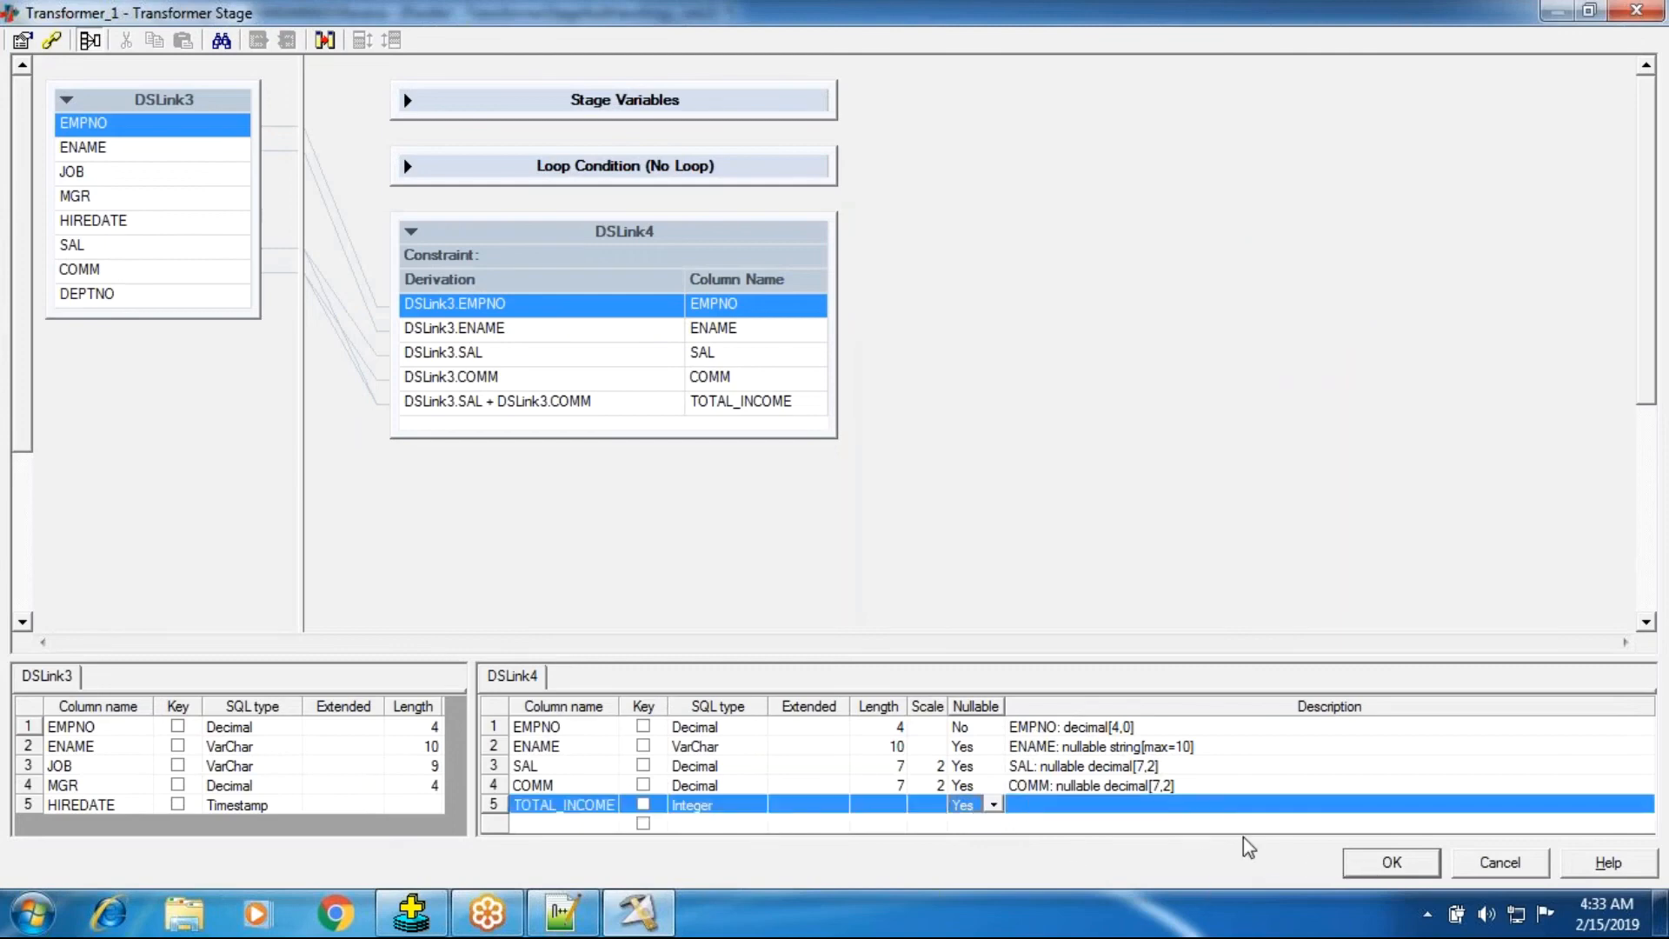
click(1361, 865)
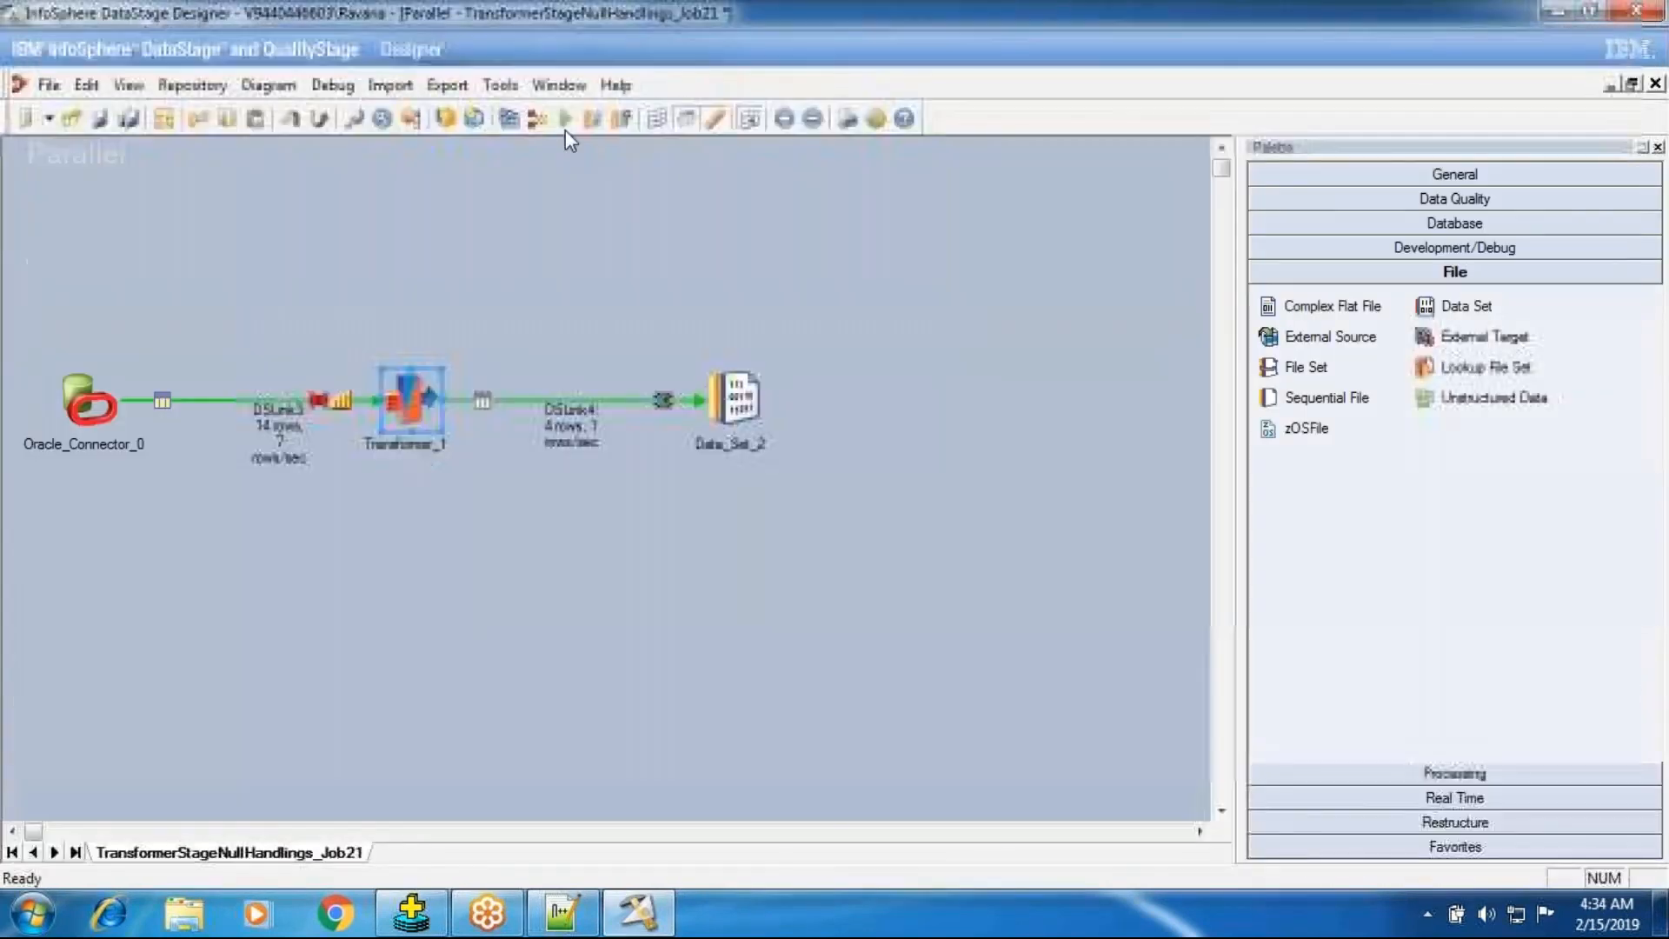
Save and compile the job, then run it.
click(537, 118)
click(782, 496)
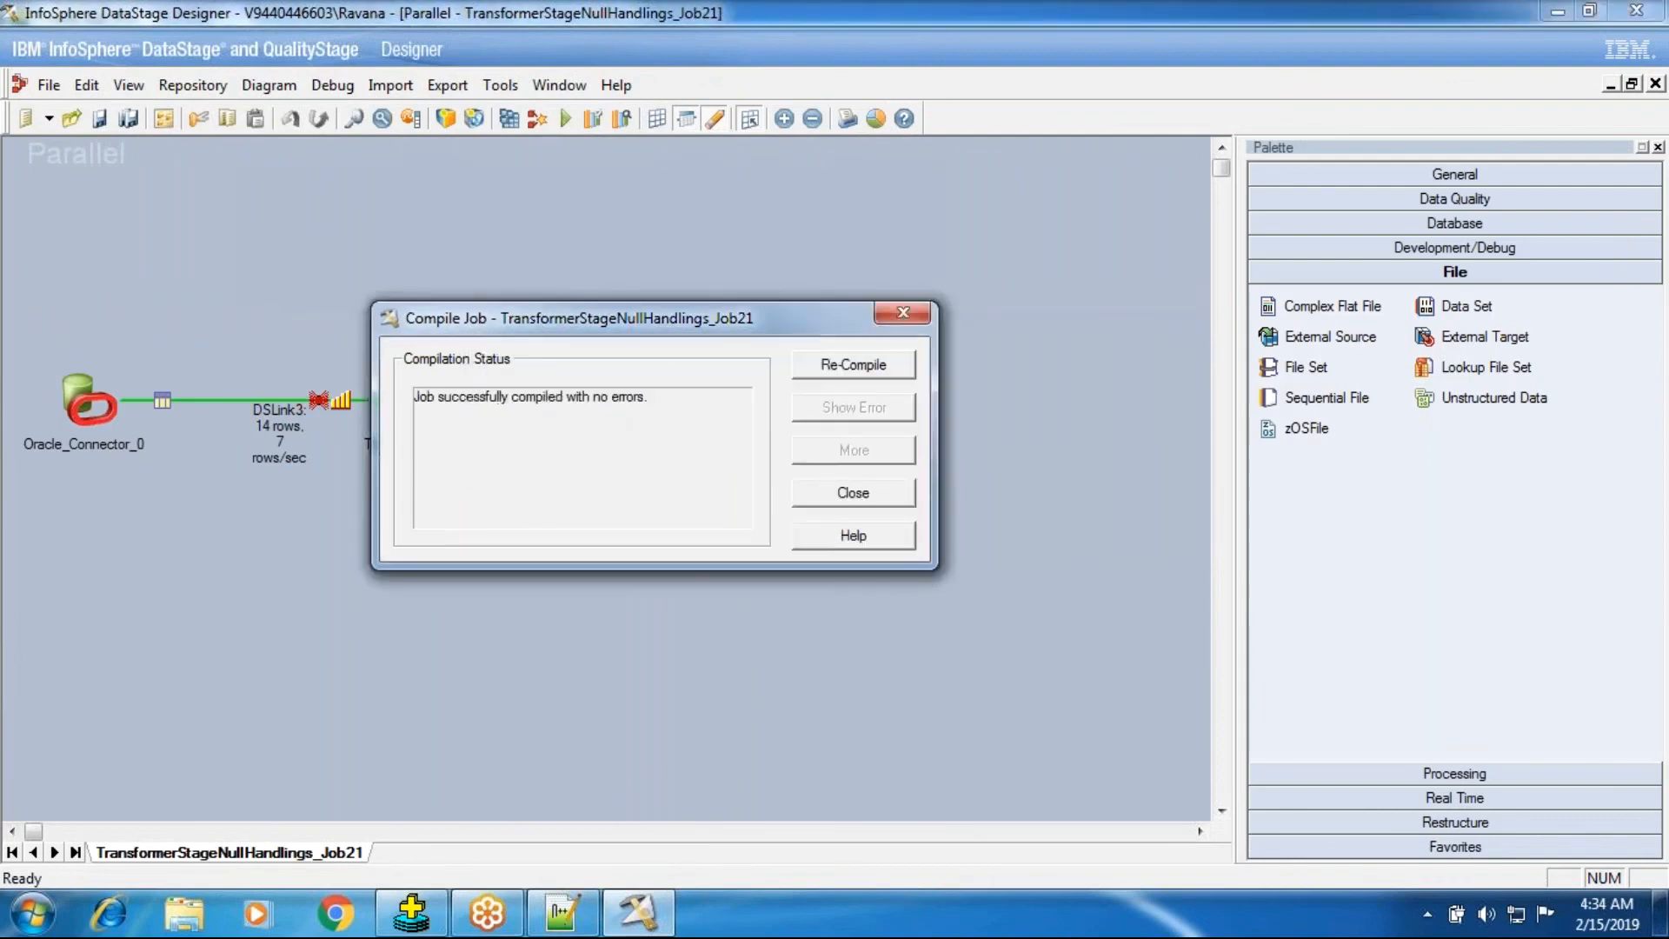
click(820, 495)
click(565, 118)
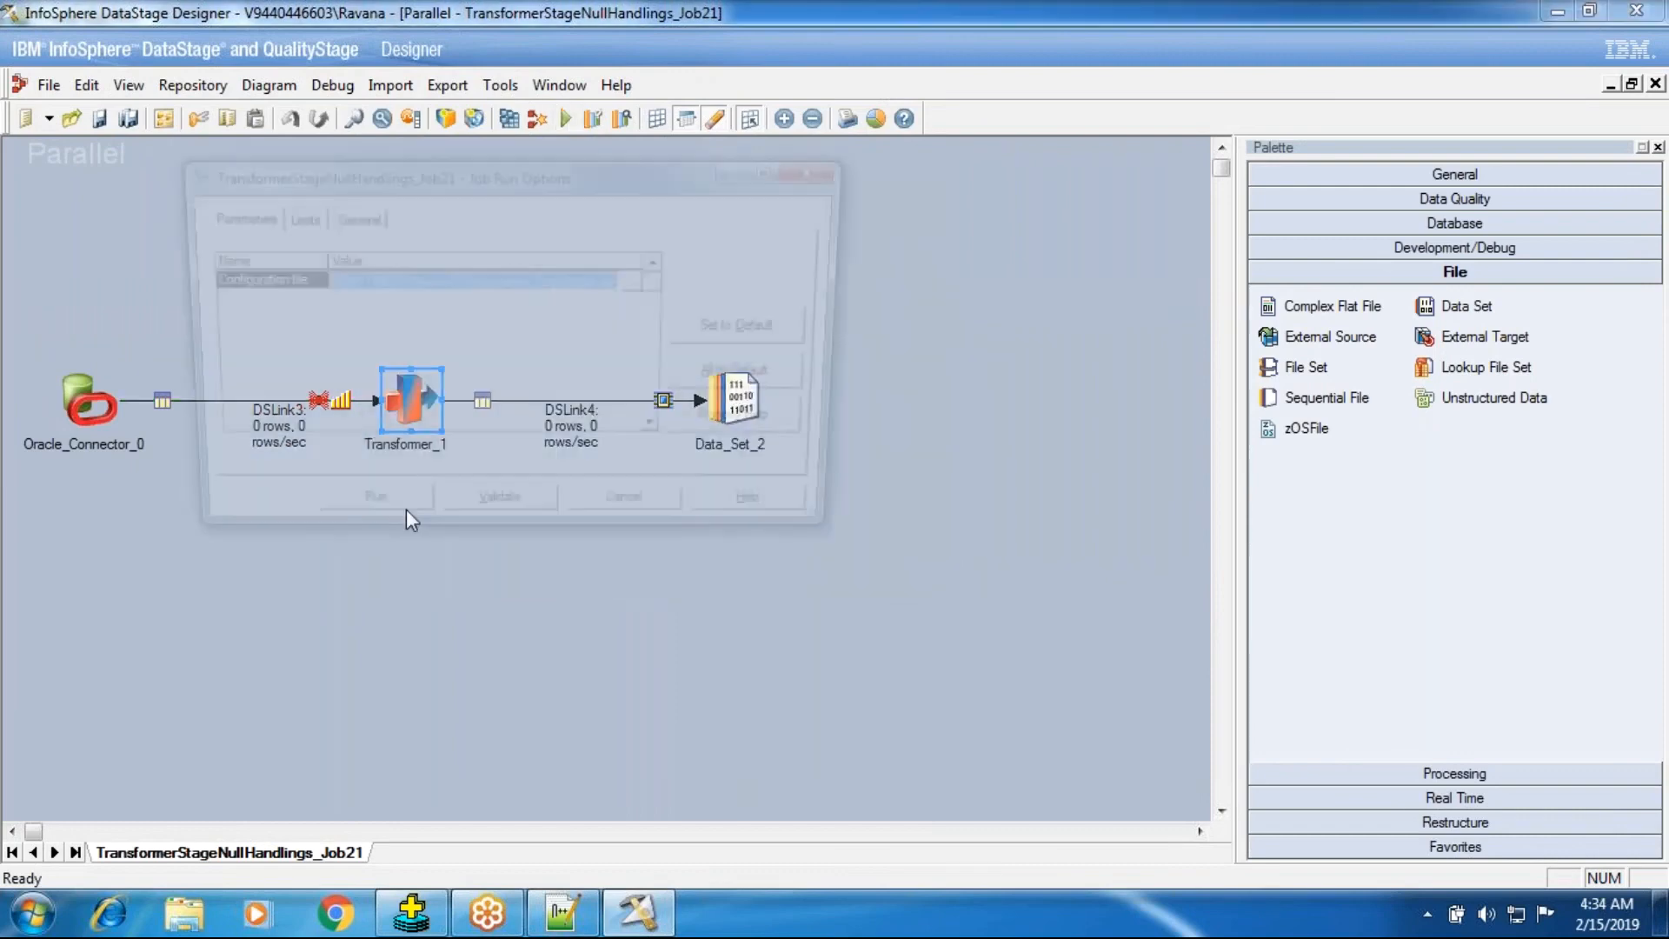
click(378, 519)
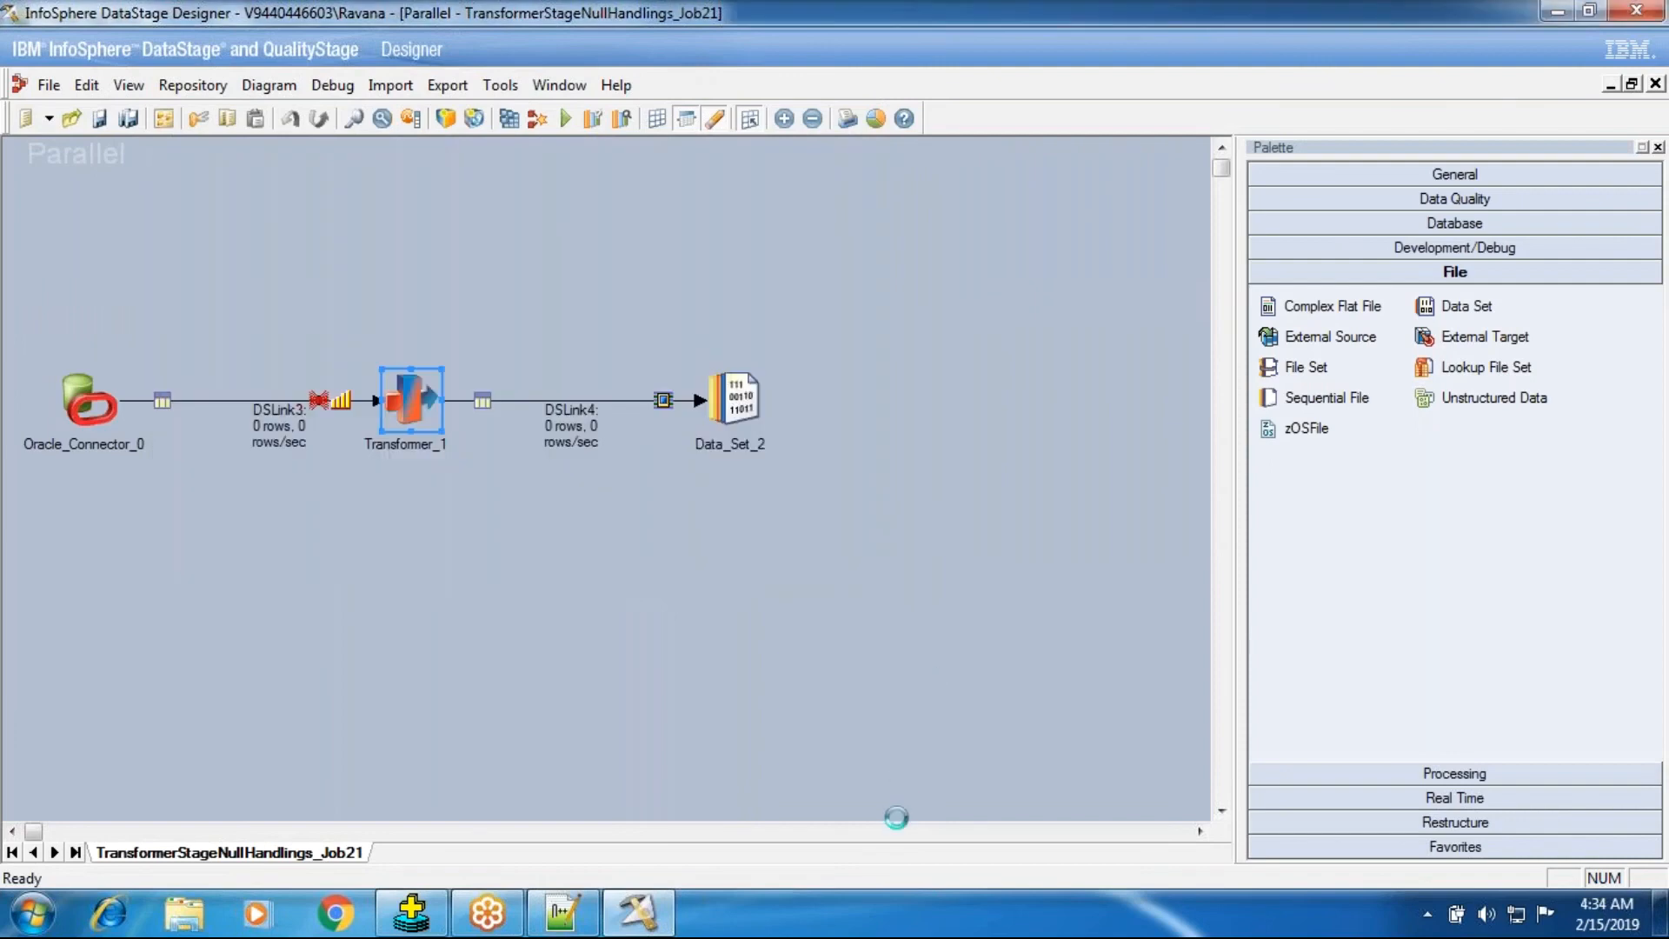
double_click(403, 383)
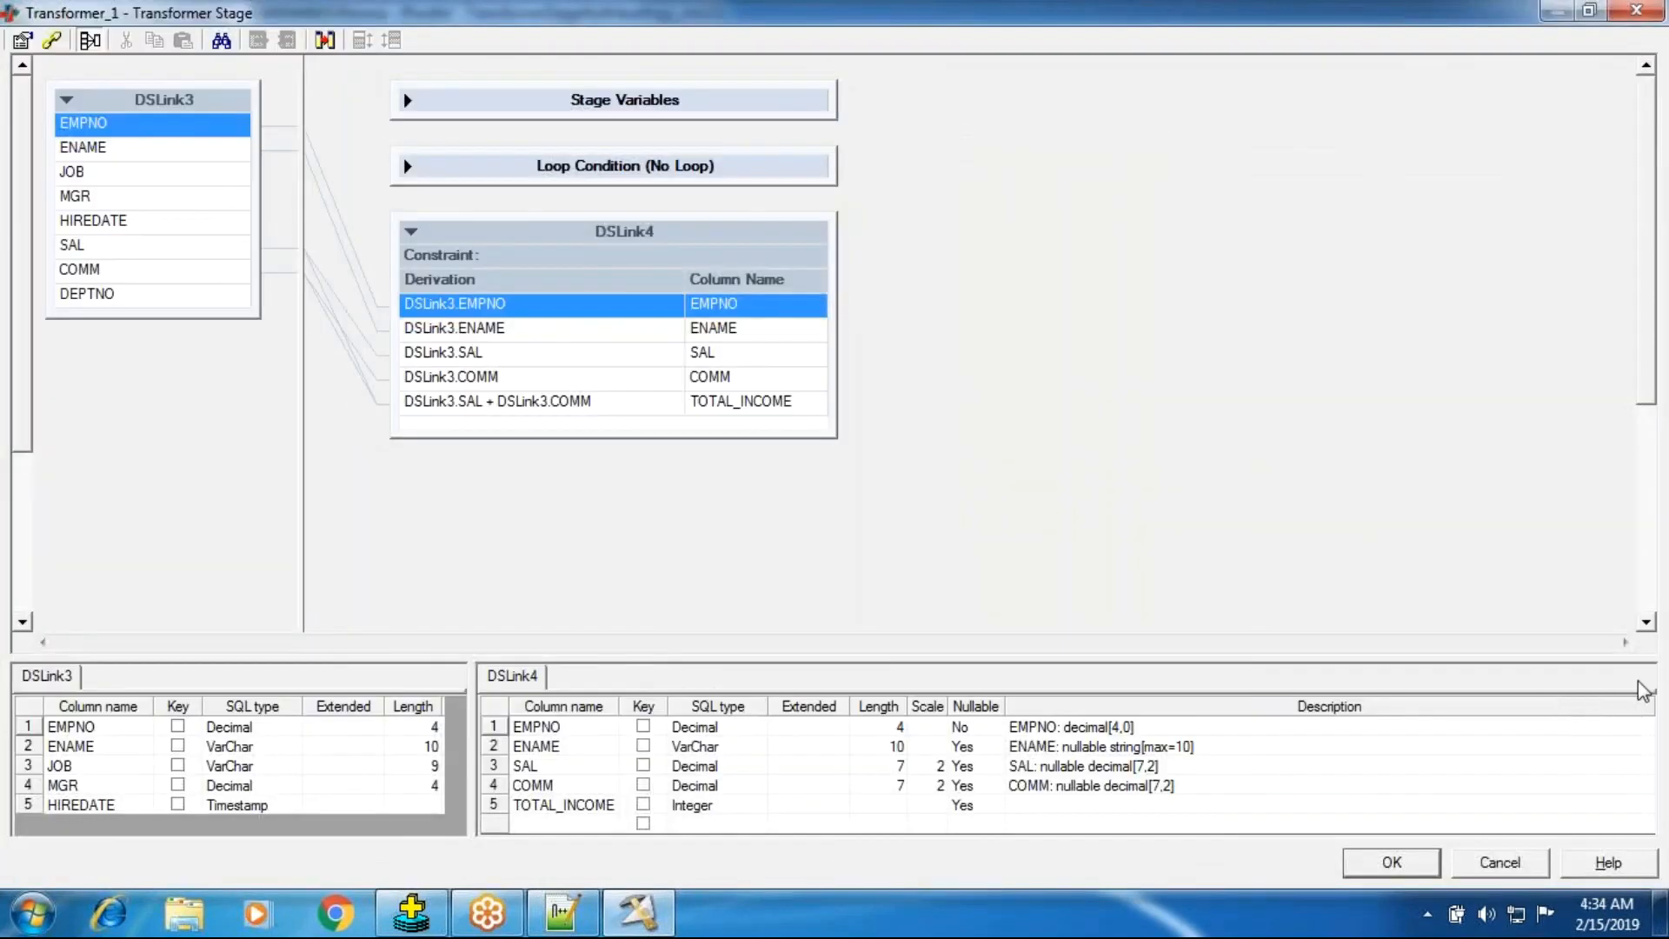
drag(1030, 606, 1032, 522)
click(1389, 862)
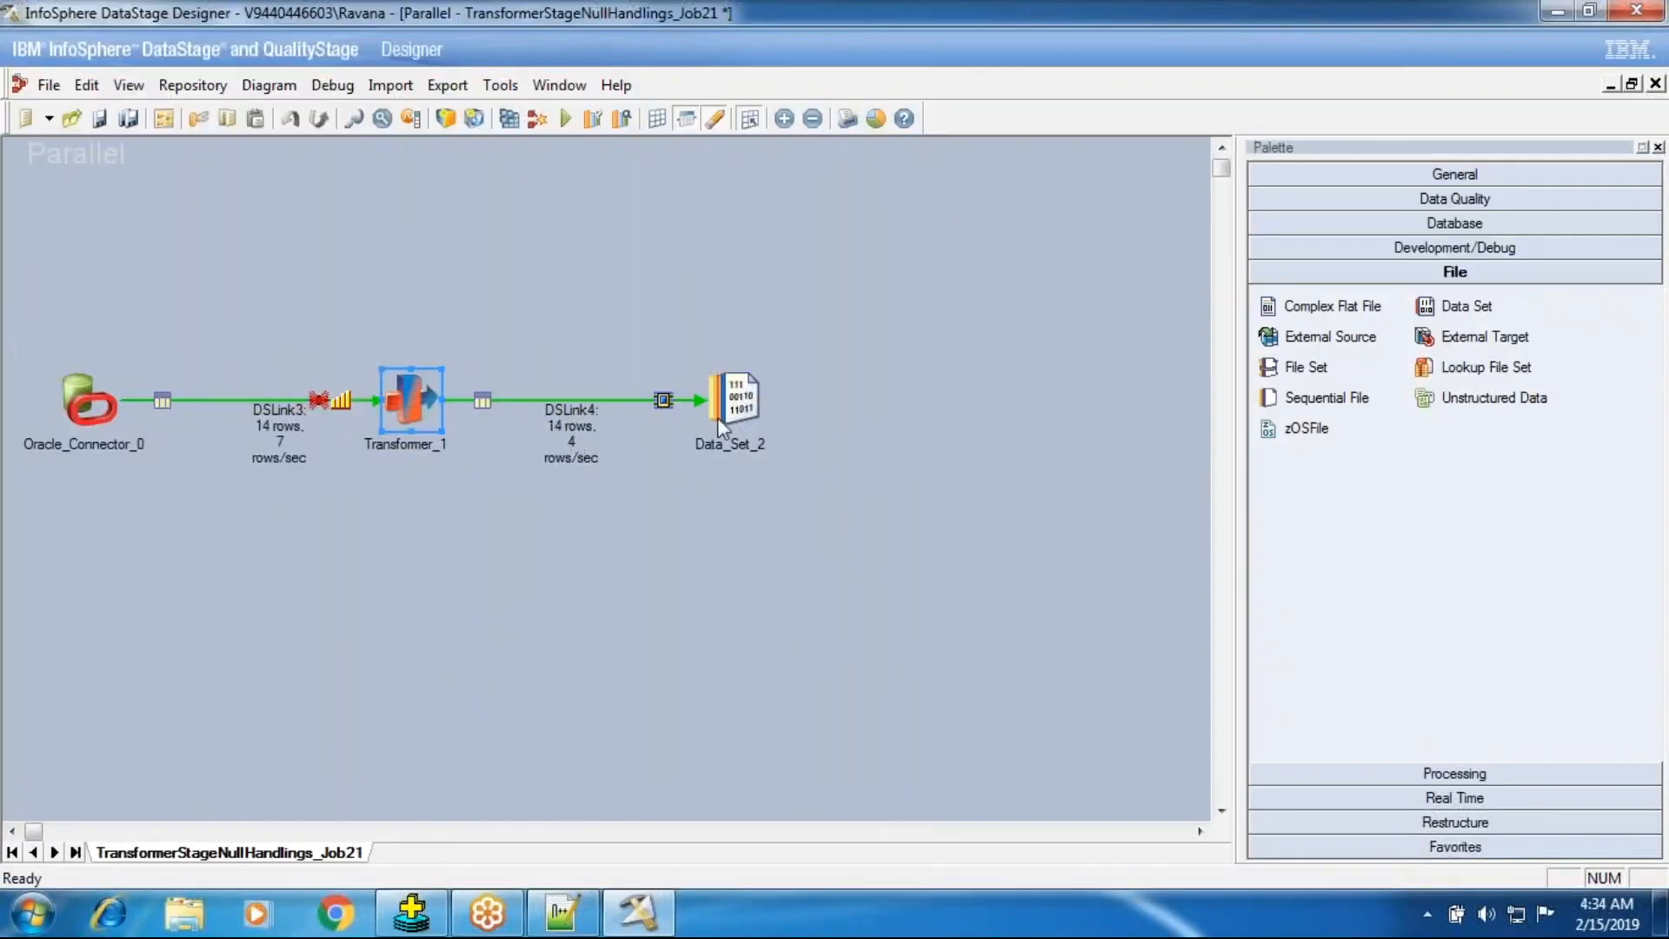
right_click(765, 389)
click(860, 464)
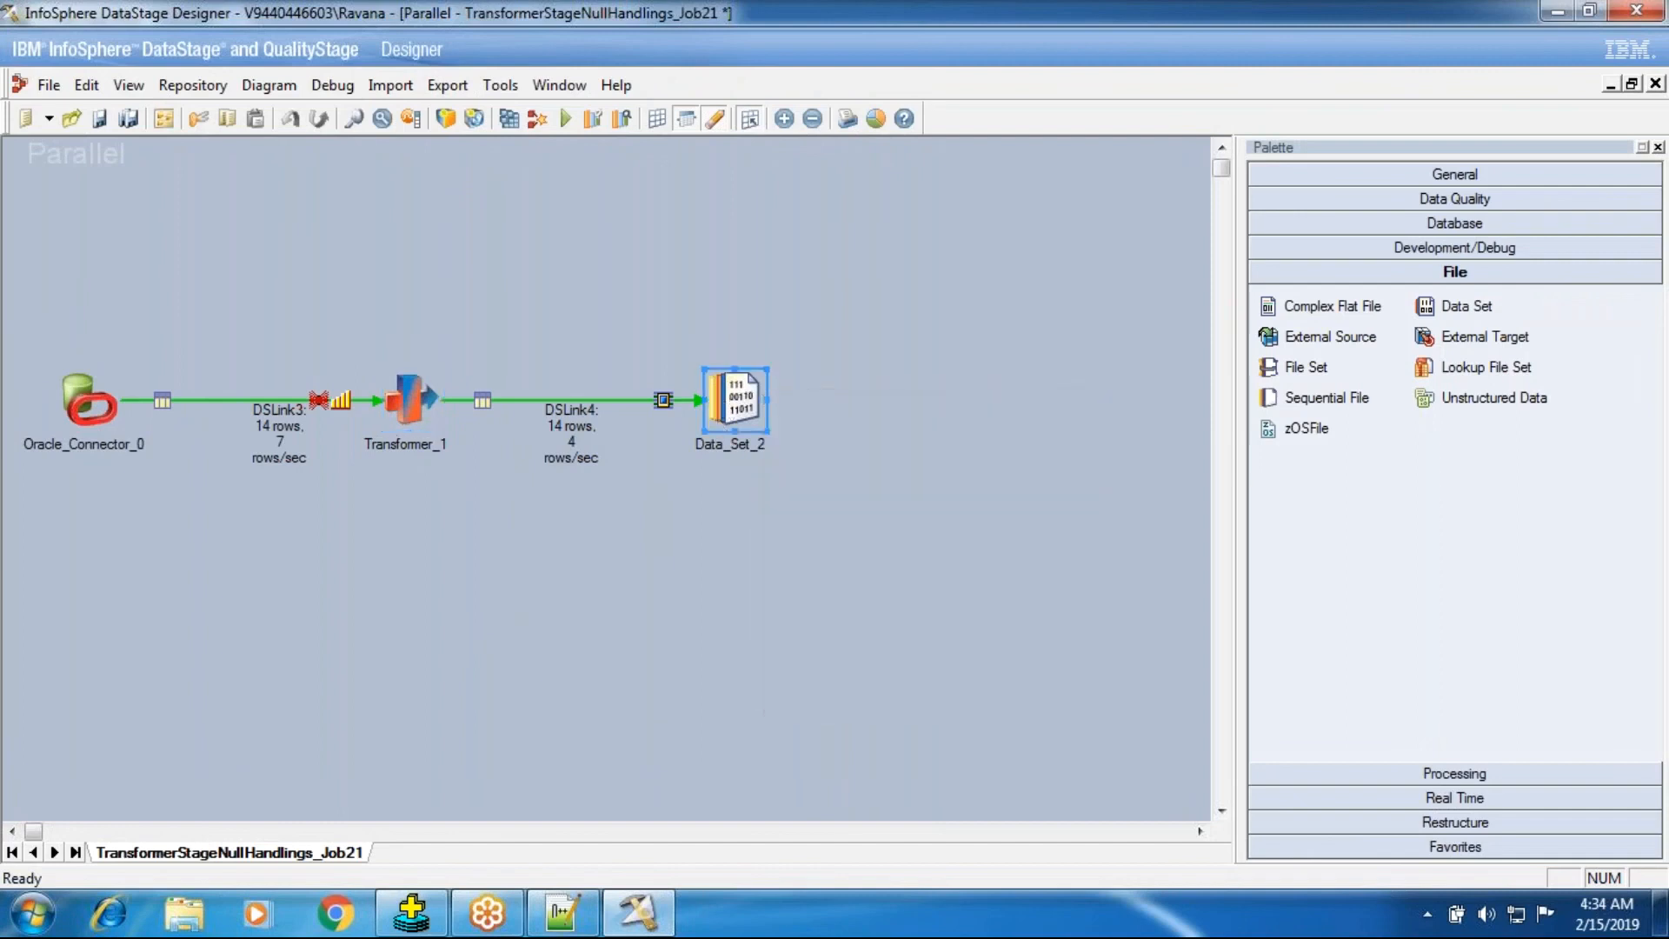
right_click(725, 398)
click(643, 510)
click(419, 401)
Disable Legacy null processing in the transformer stage properties and close the transformer.
double_click(409, 398)
double_click(379, 489)
click(485, 578)
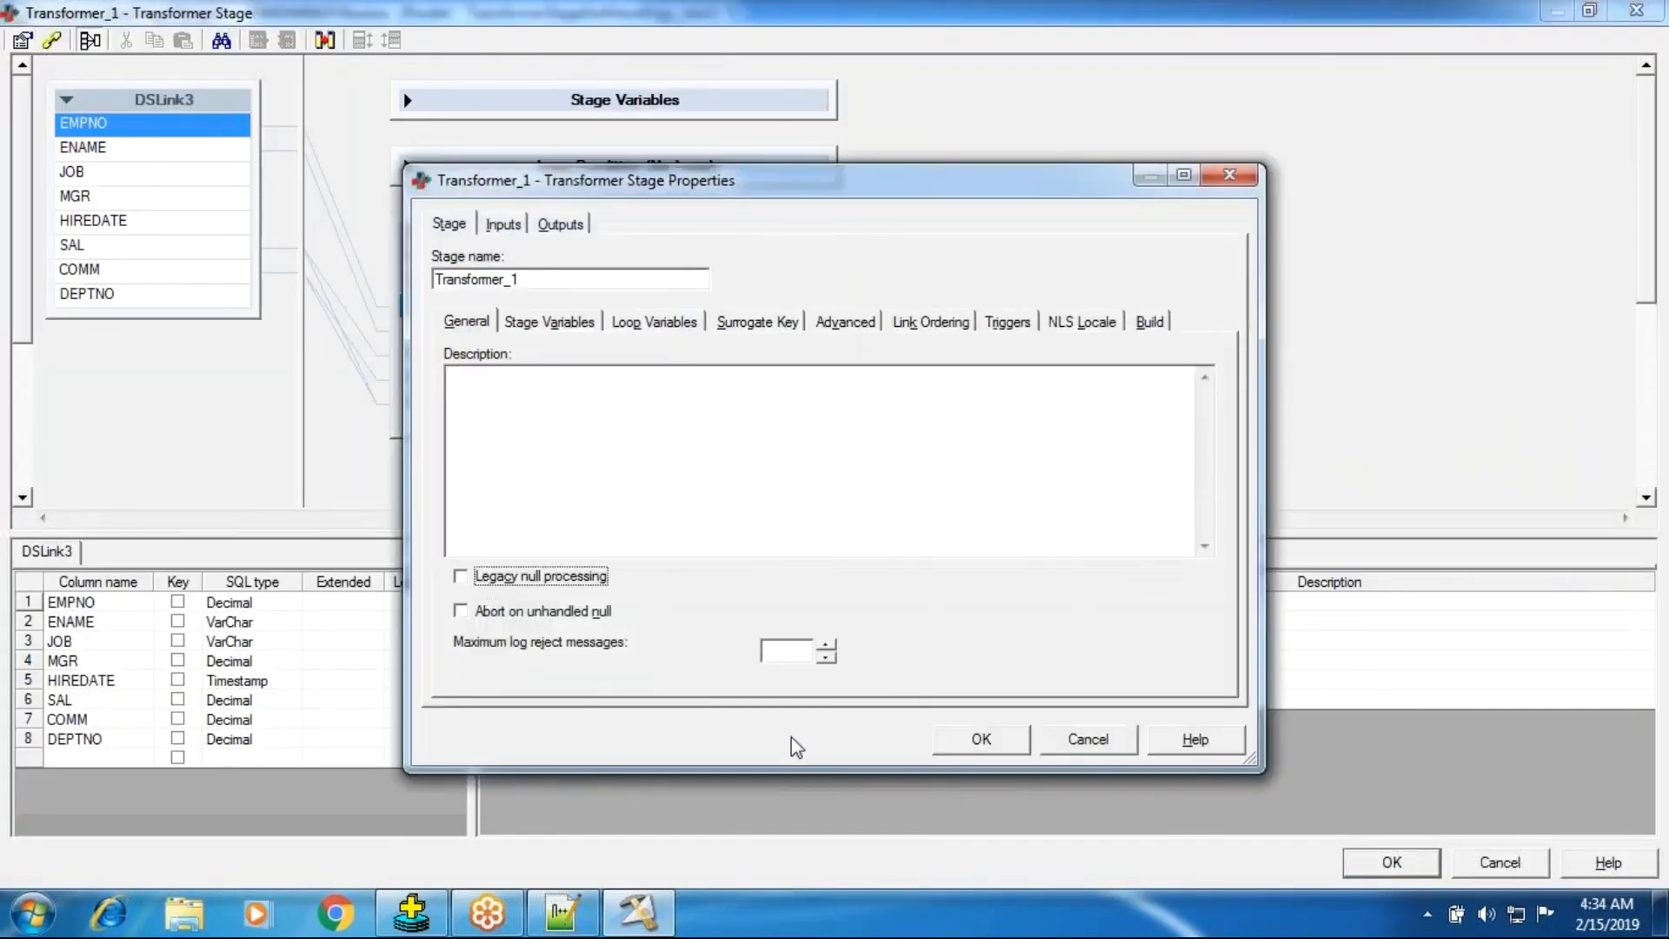
click(981, 739)
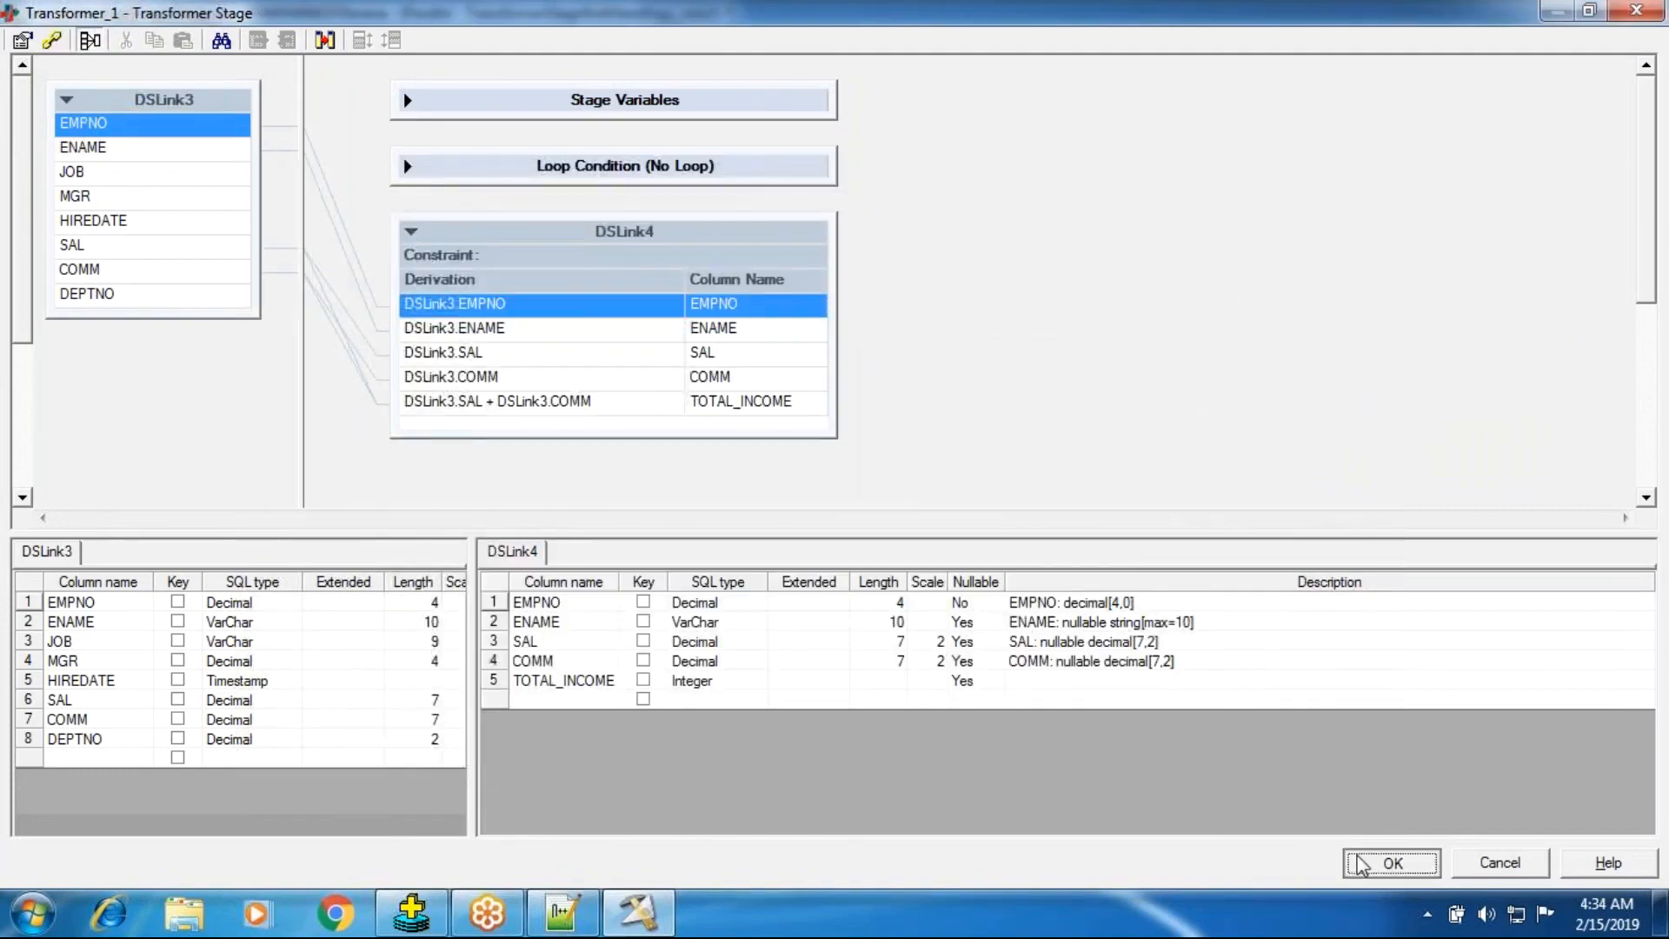
click(1361, 864)
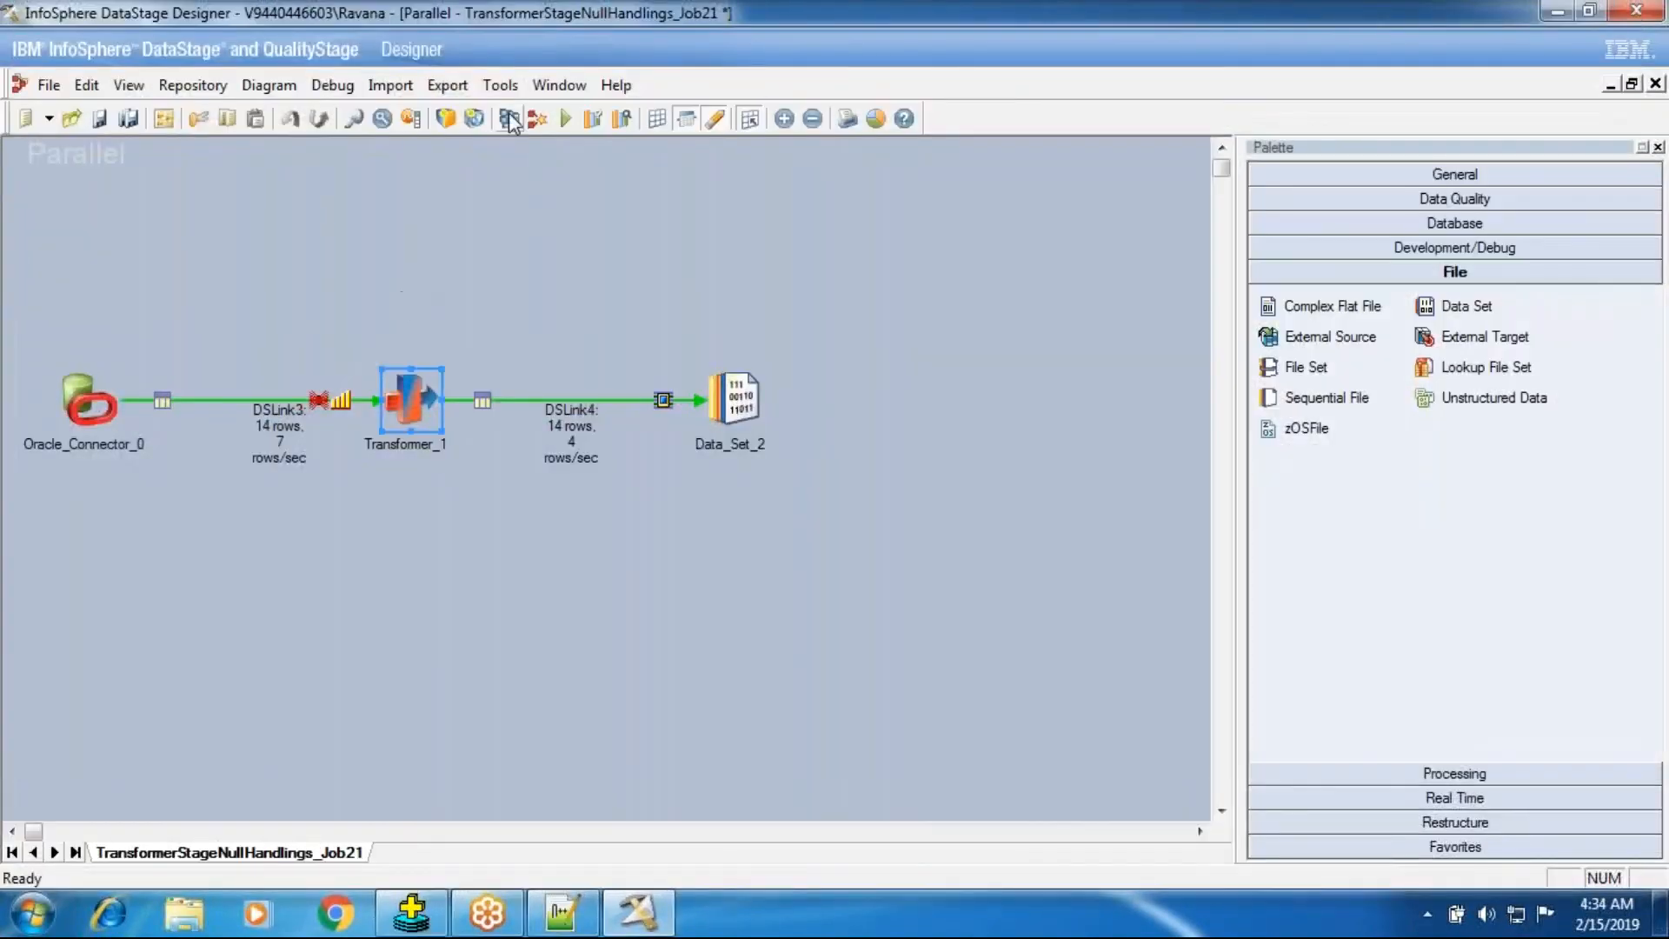
Save and compile the job again, then run it.
click(509, 119)
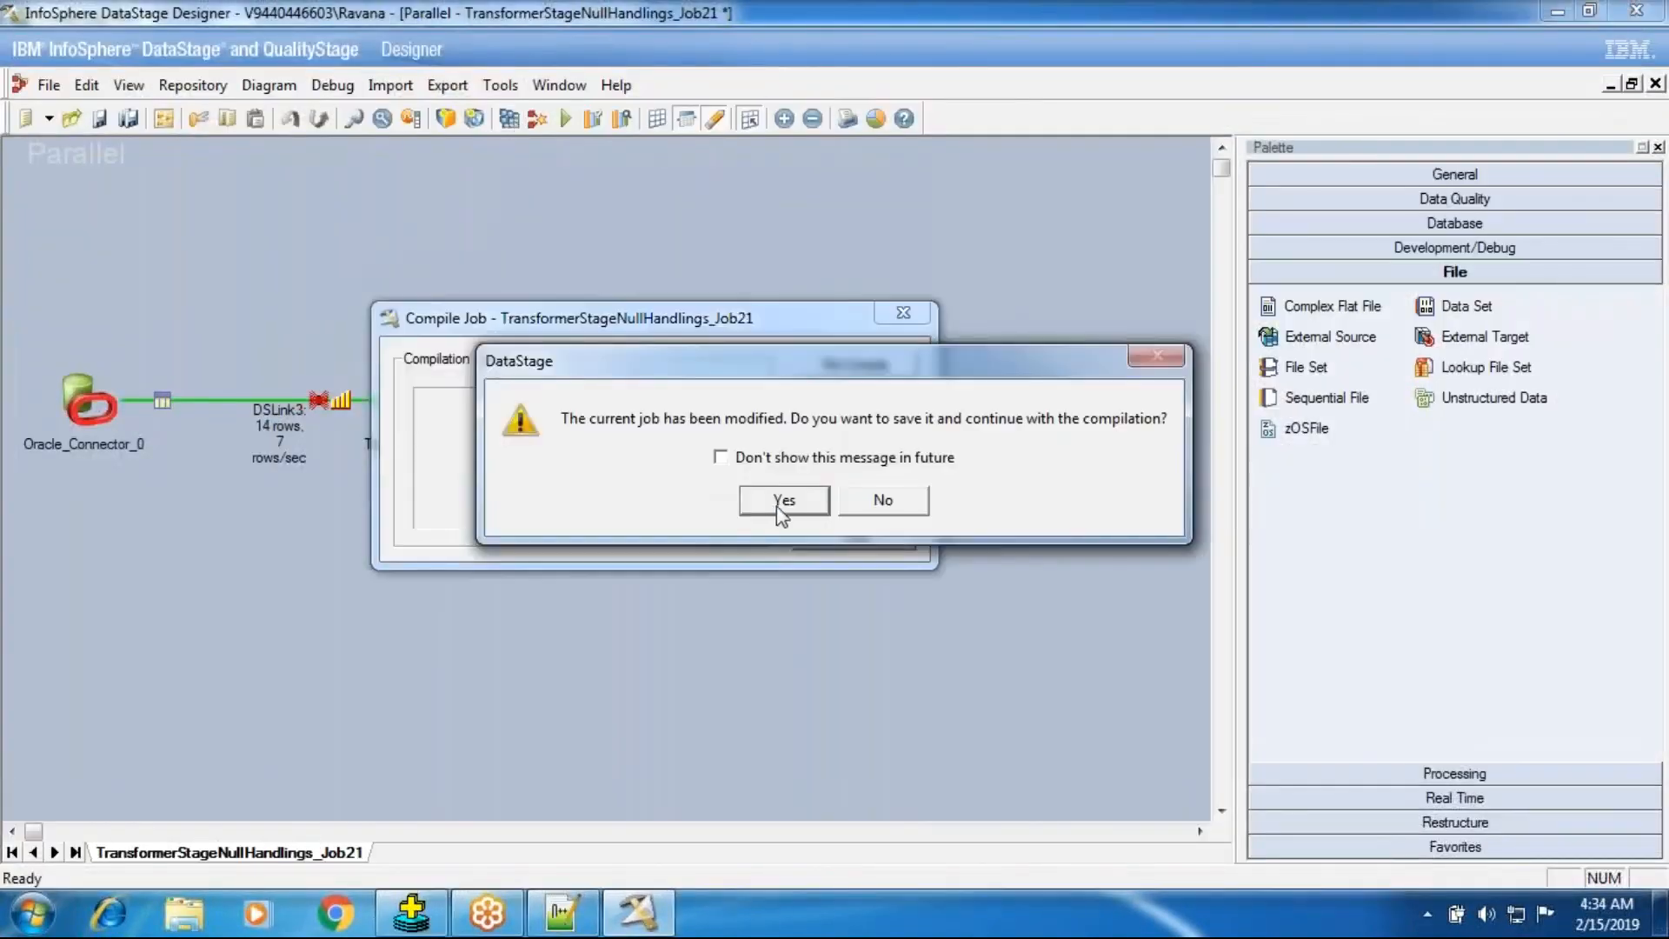
click(782, 507)
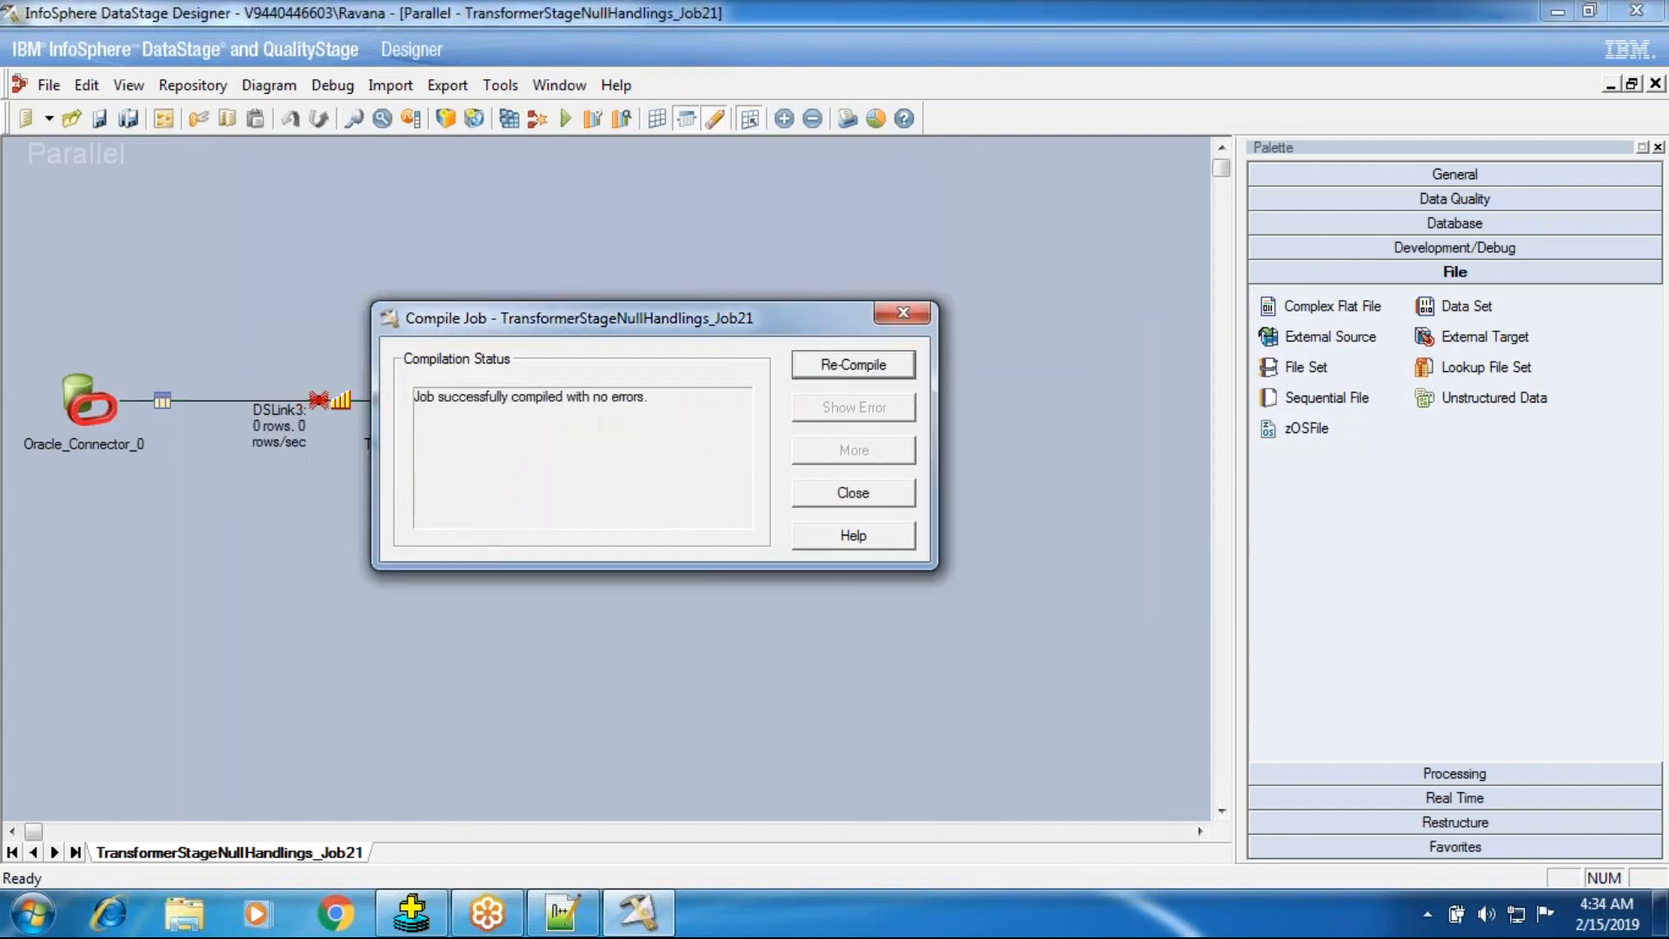
click(837, 494)
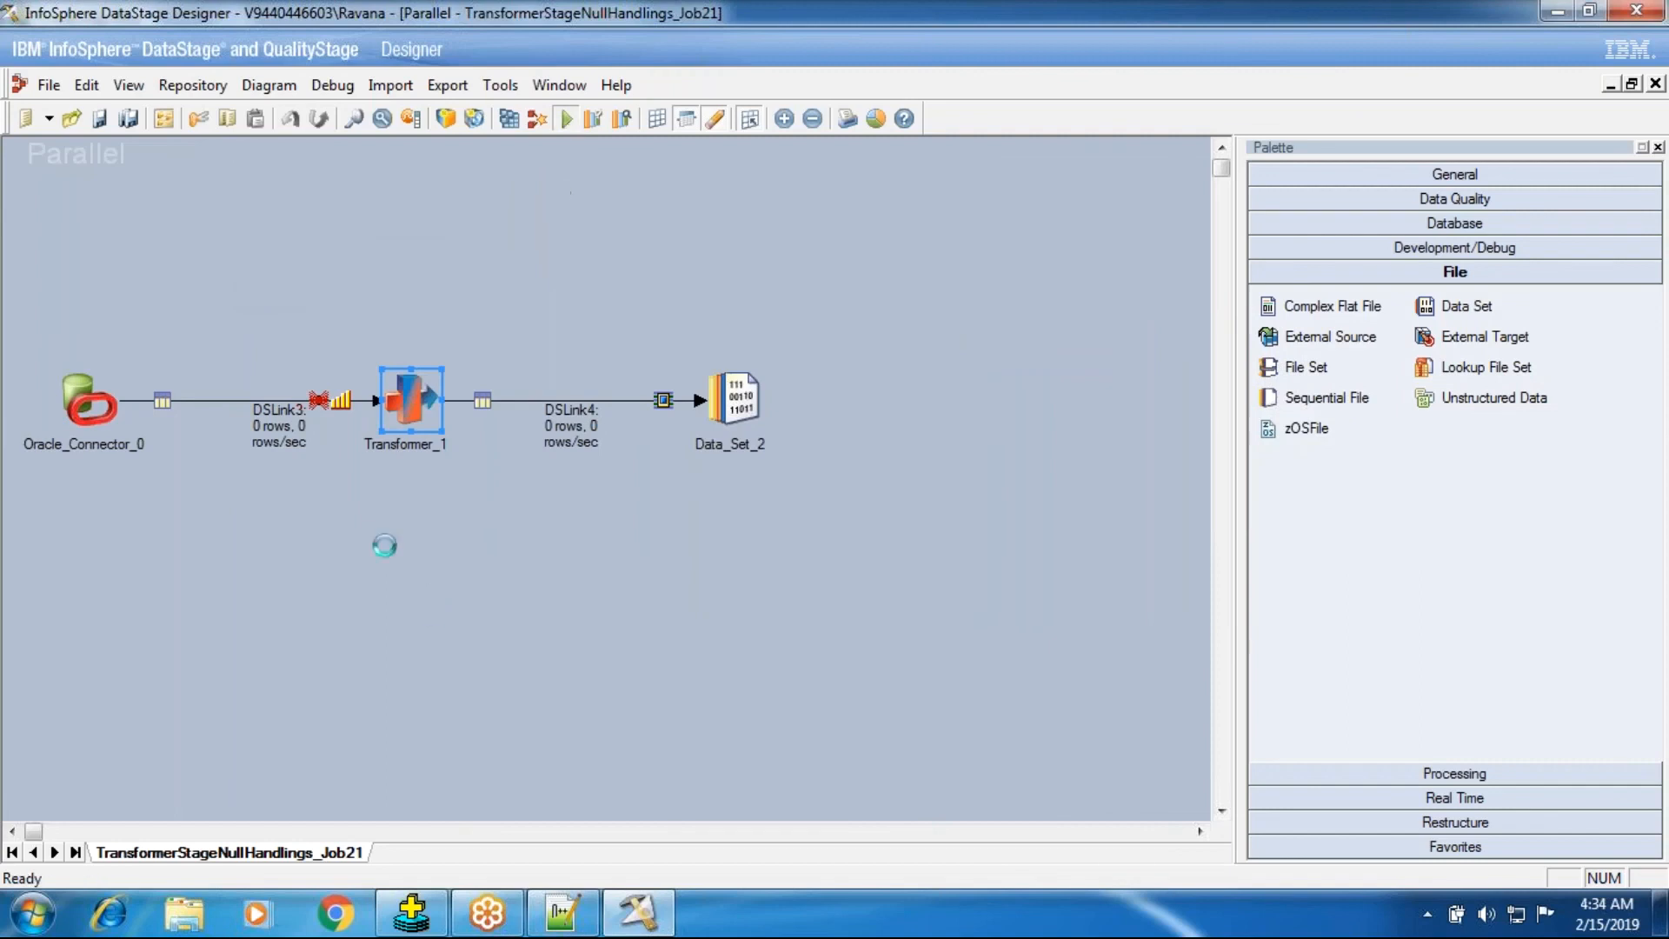
click(314, 509)
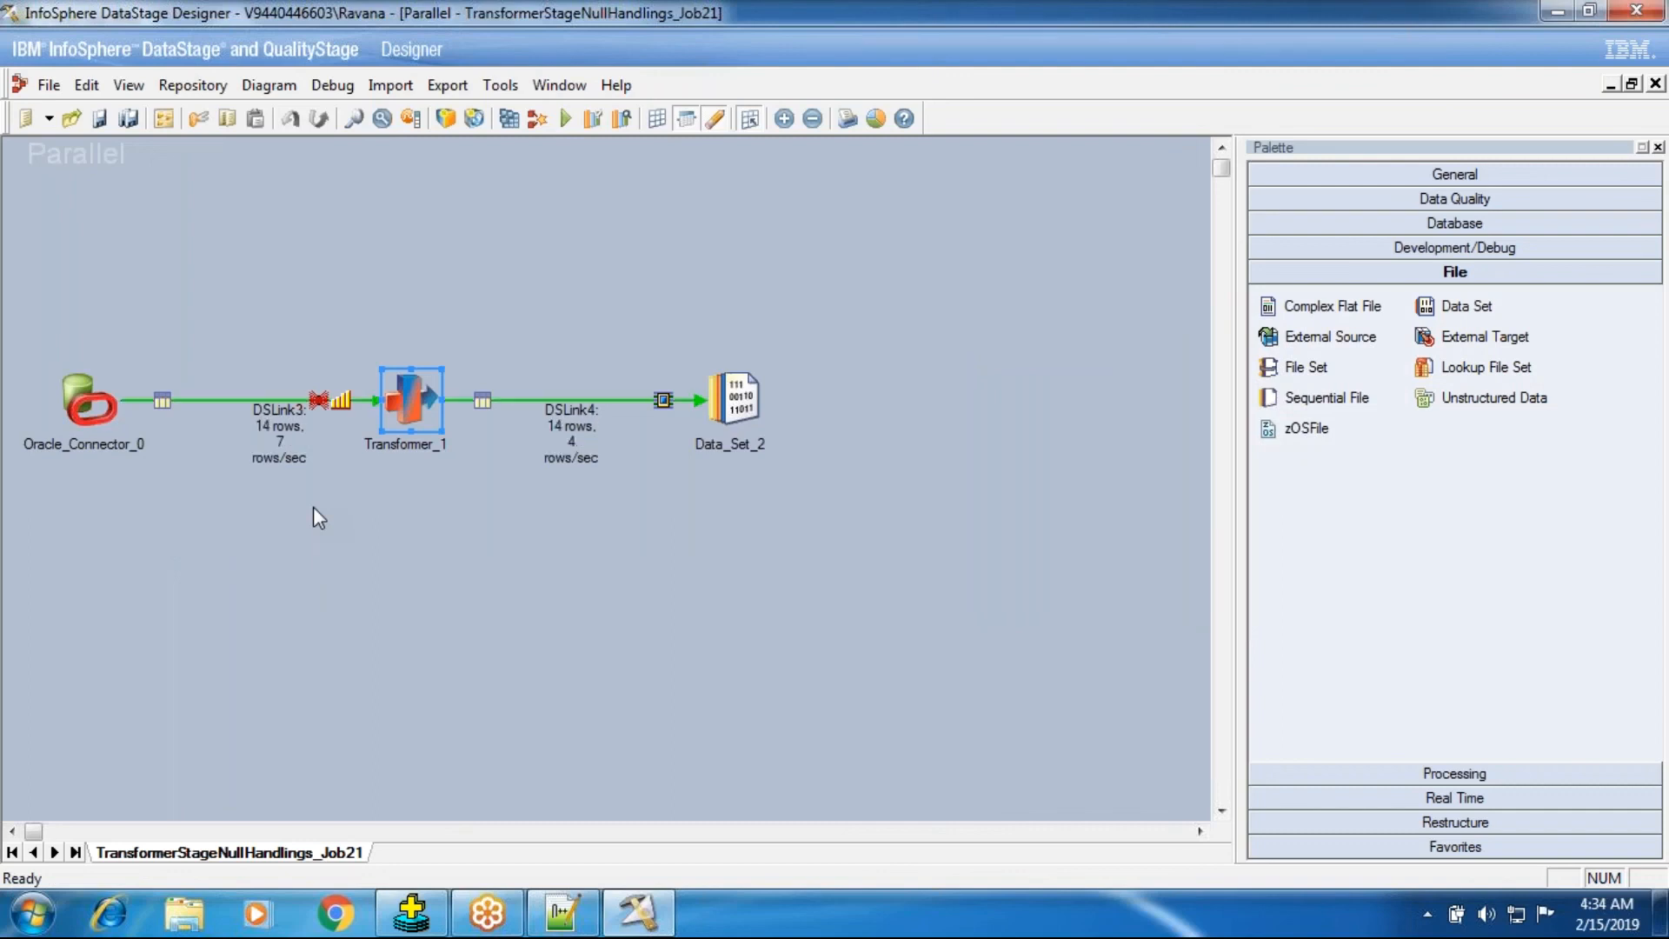
Review the TOTAL_INCOME column definition on the transformer's output link, then close the transformer.
double_click(411, 400)
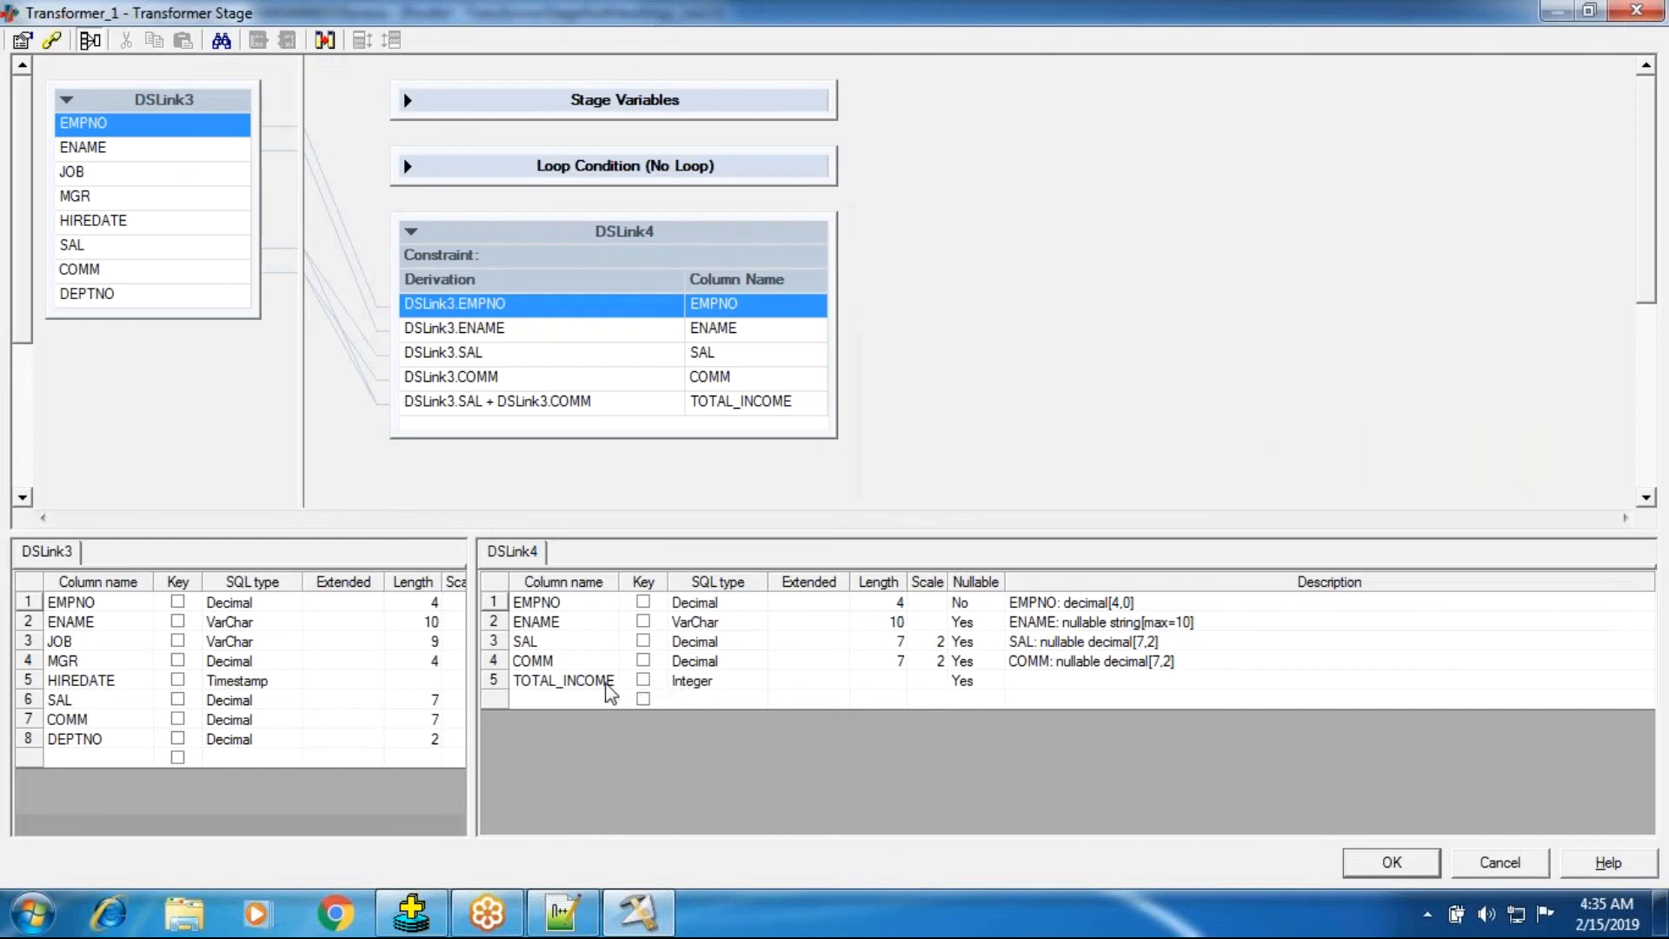
click(598, 687)
click(1402, 879)
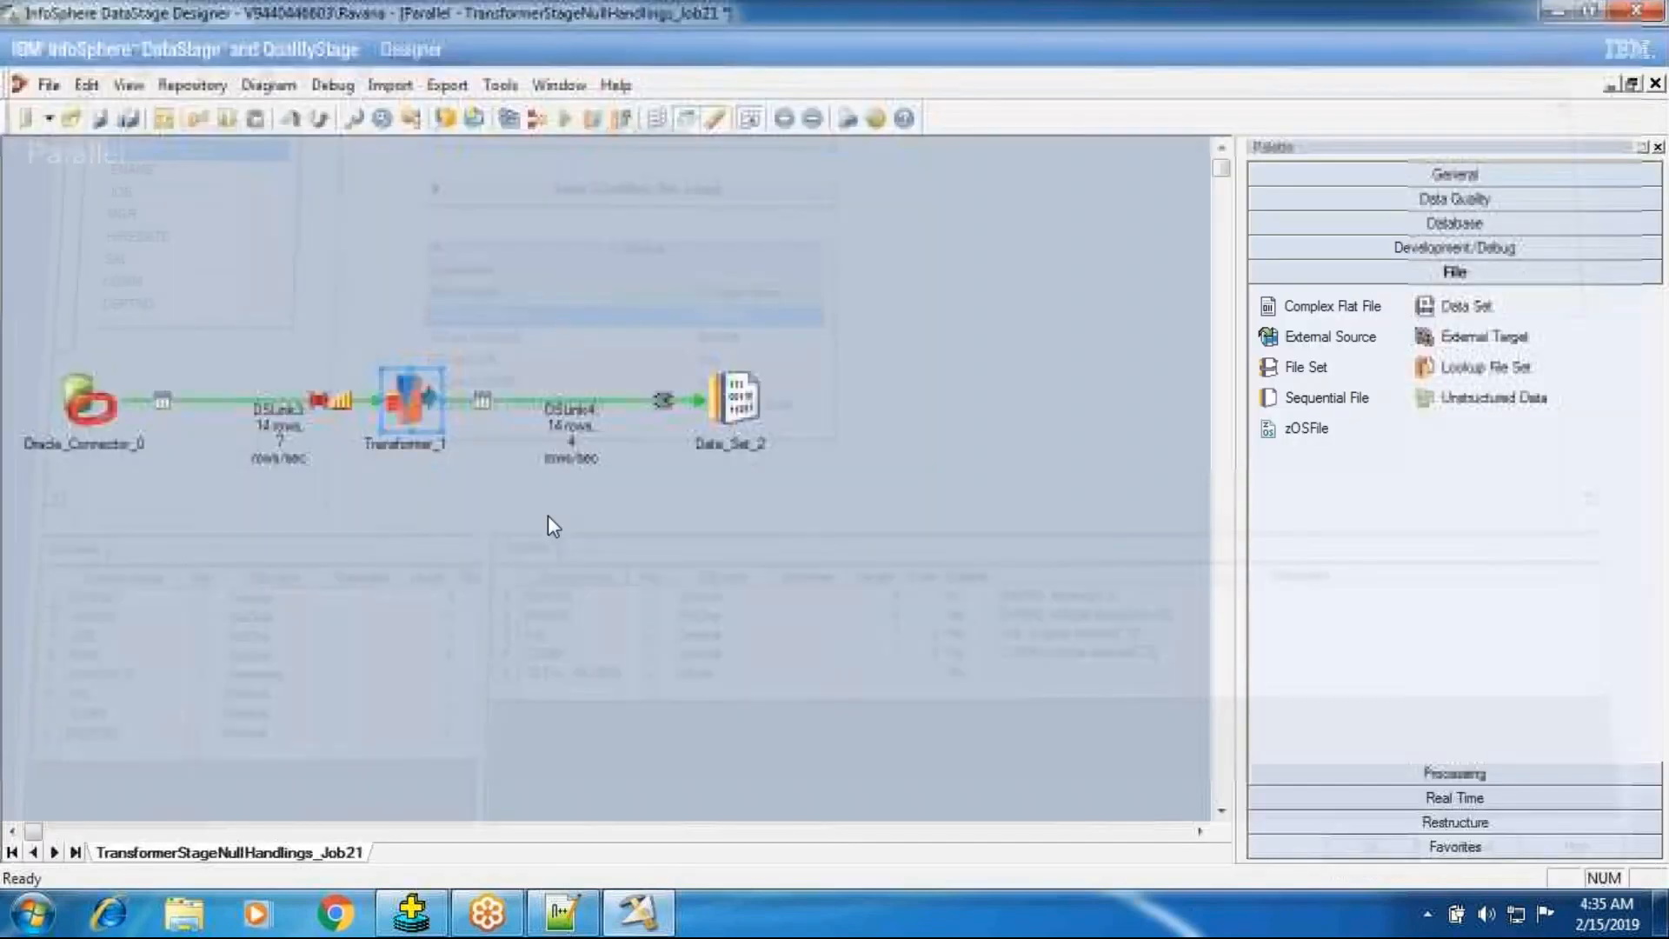
Open the DSLink4 data of Data_Set_2 in the data browser.
right_click(733, 374)
click(800, 473)
key(Return)
key(Return)
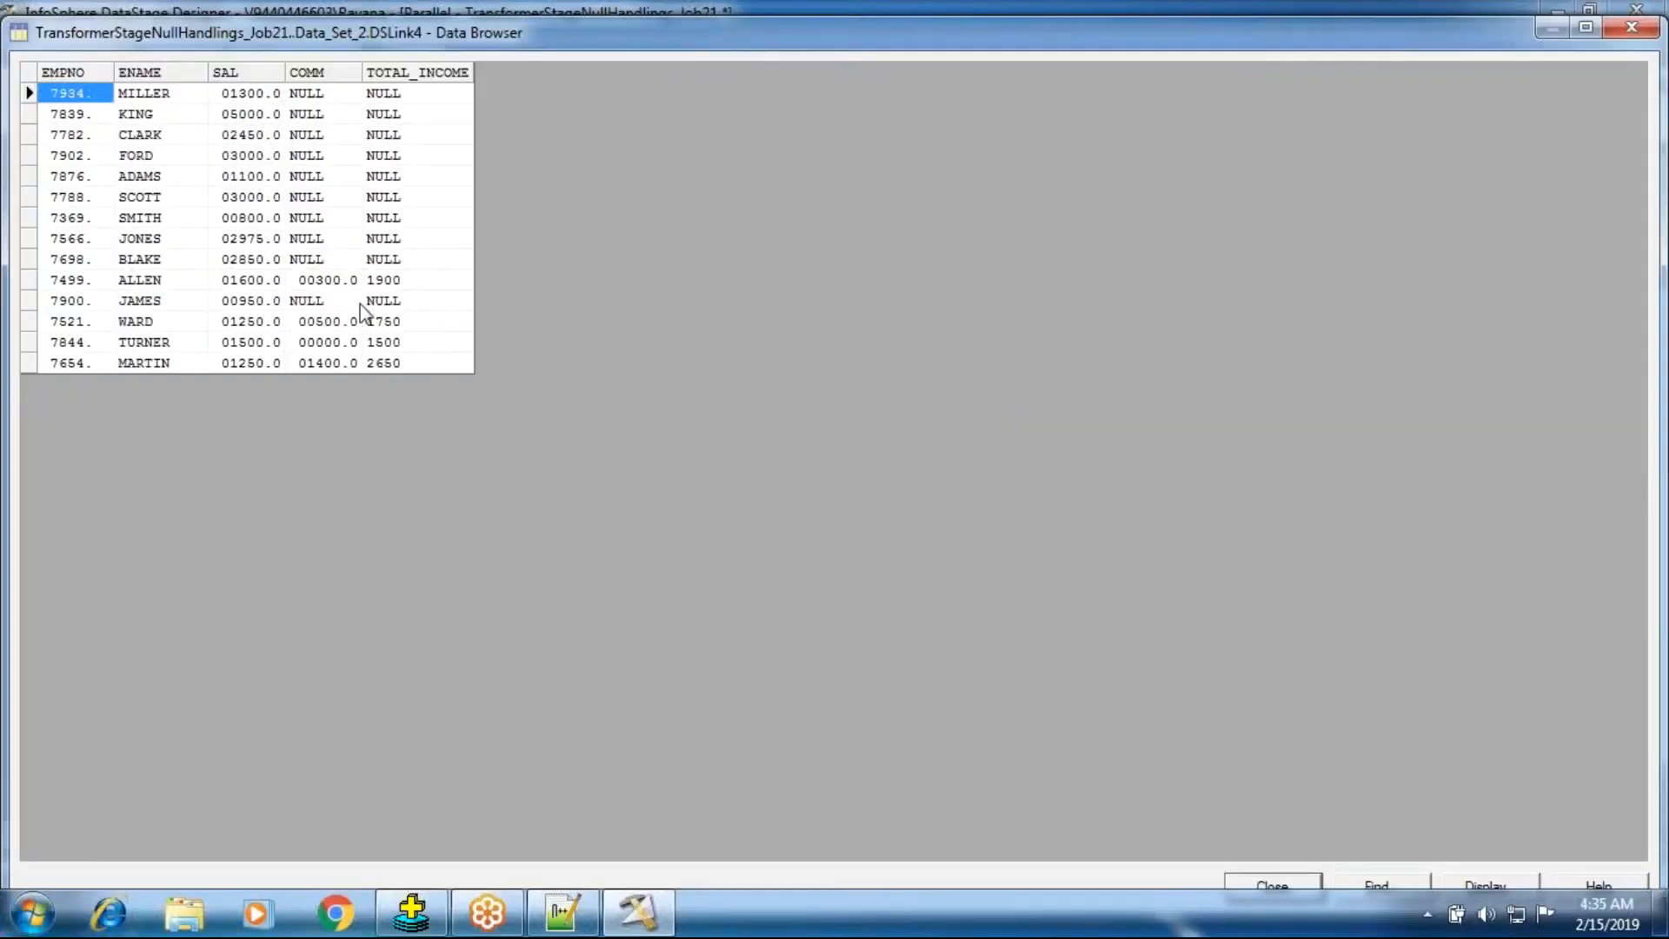
Compare the SAL, COMM and TOTAL_INCOME values row by row in the data browser.
click(348, 301)
click(382, 304)
click(393, 261)
drag(392, 237, 377, 107)
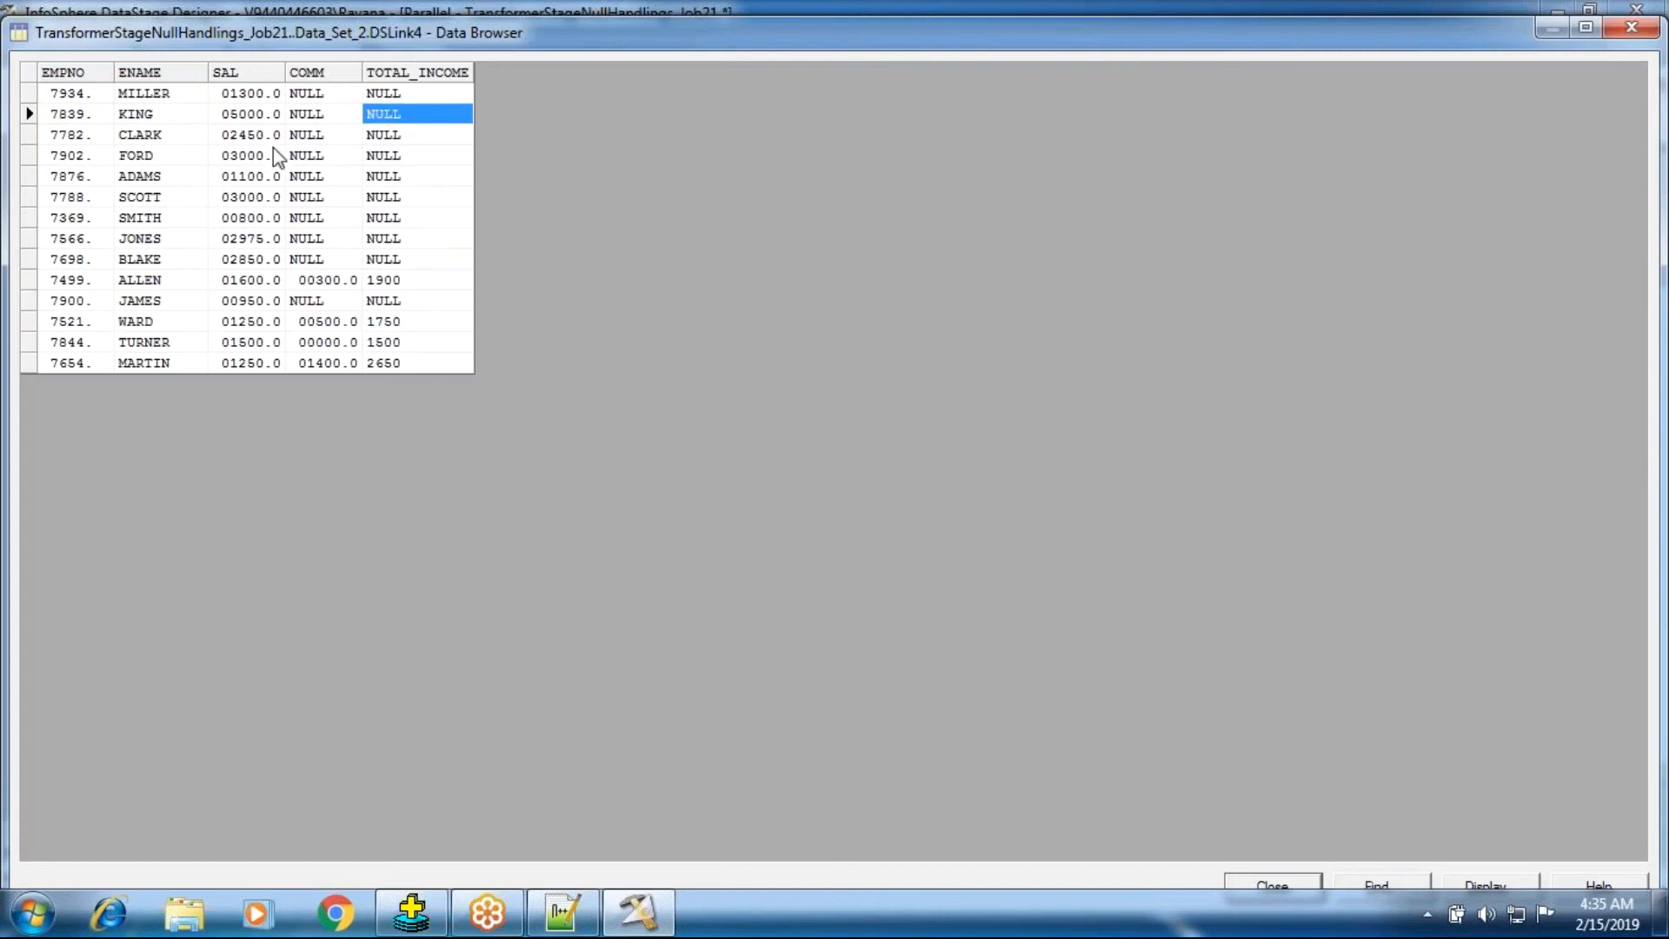
click(400, 96)
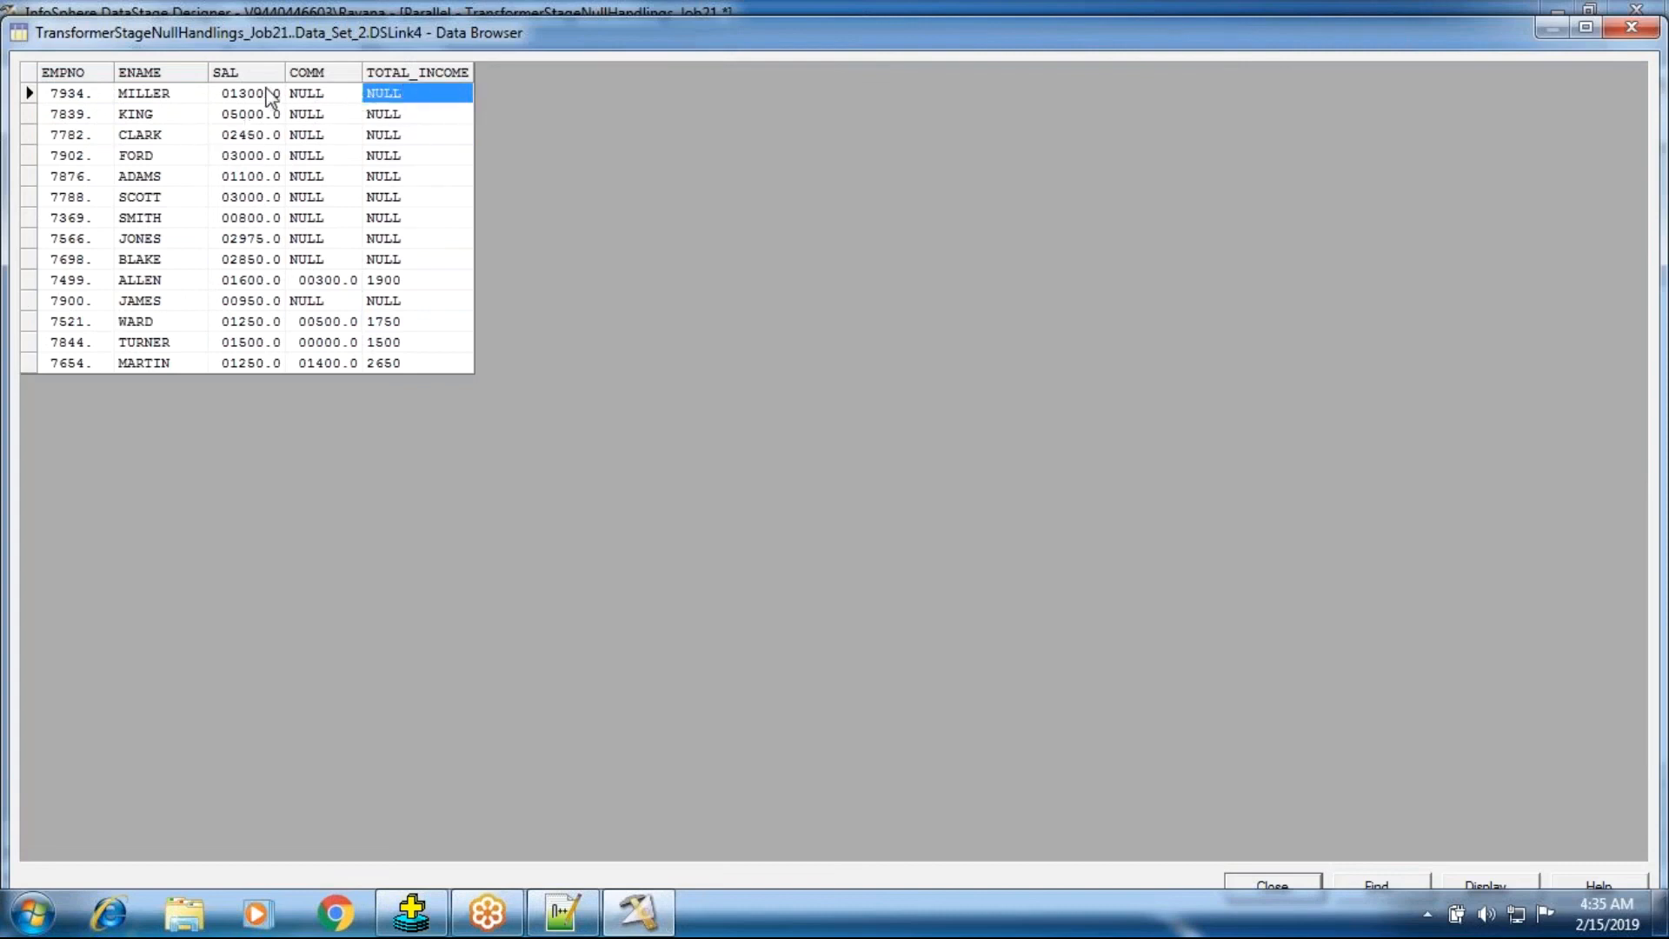
click(263, 96)
click(404, 96)
click(305, 114)
click(311, 93)
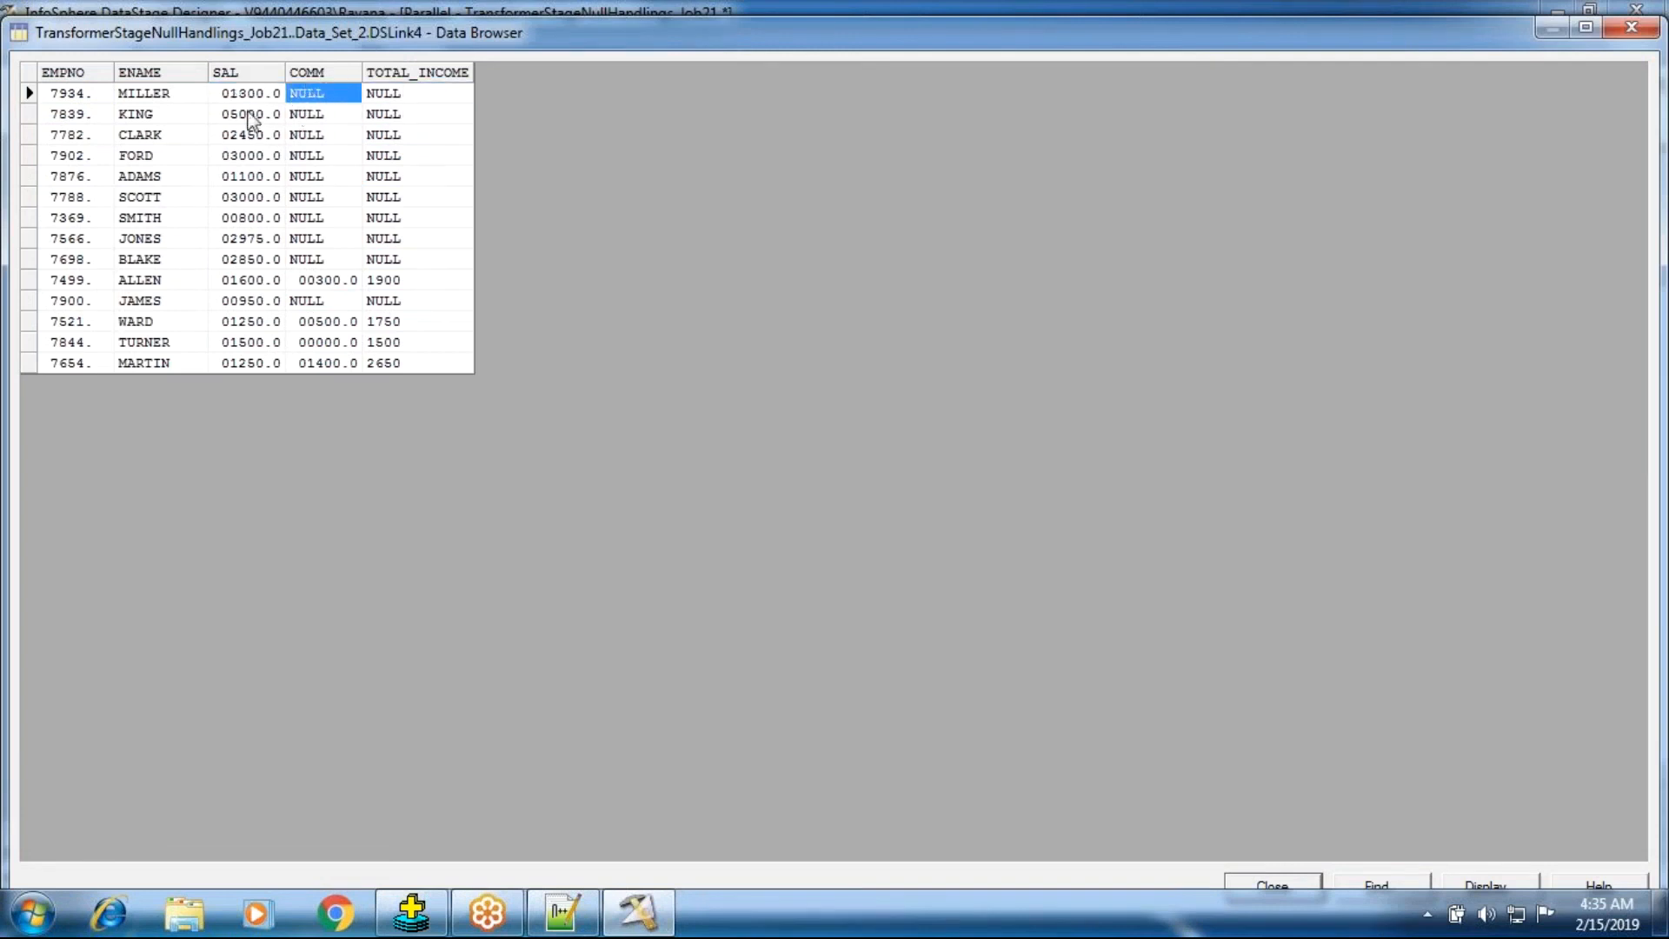
click(231, 91)
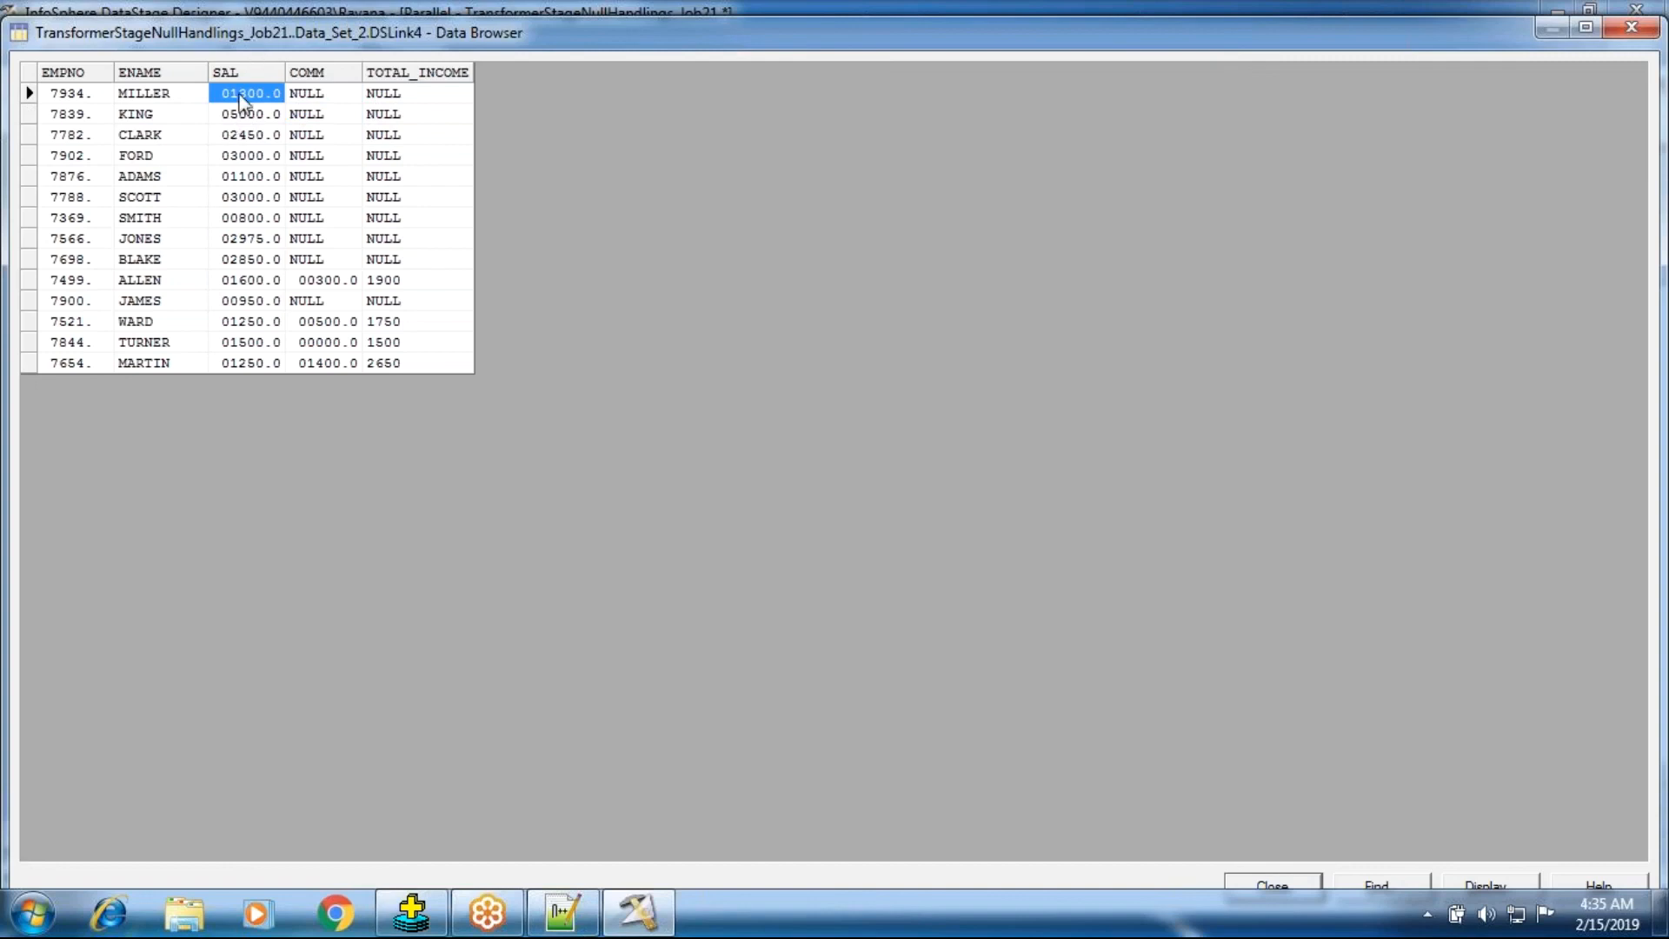
click(394, 93)
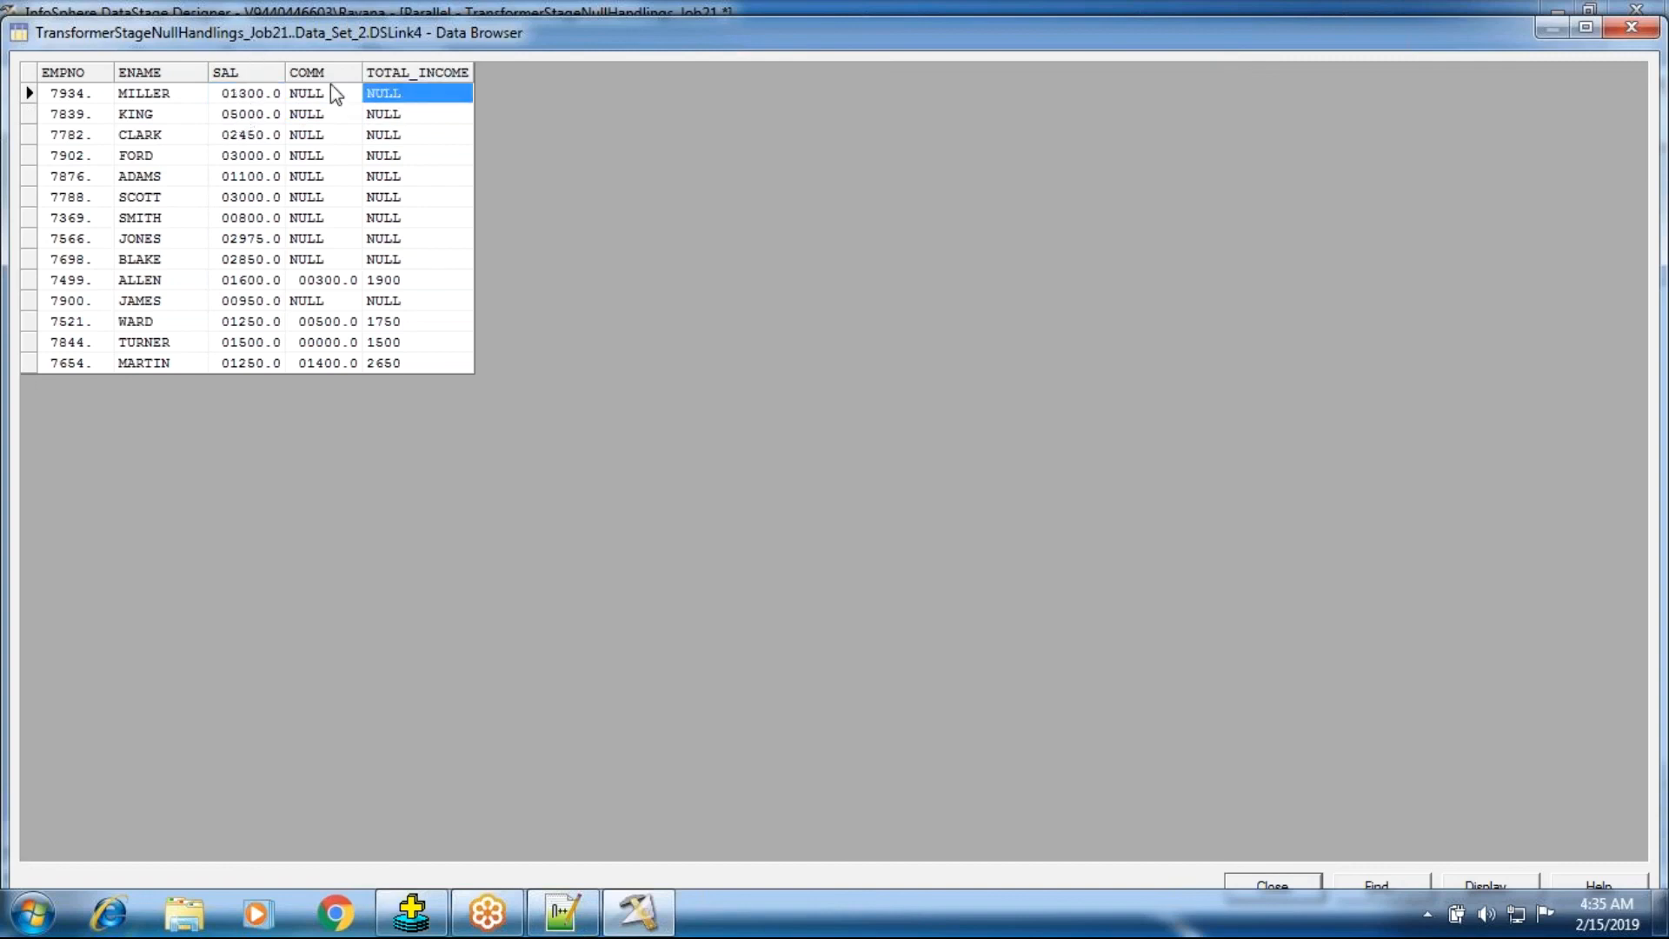
Examine the SAL, COMM and TOTAL_INCOME cells of the first two employee rows in the data browser.
click(253, 96)
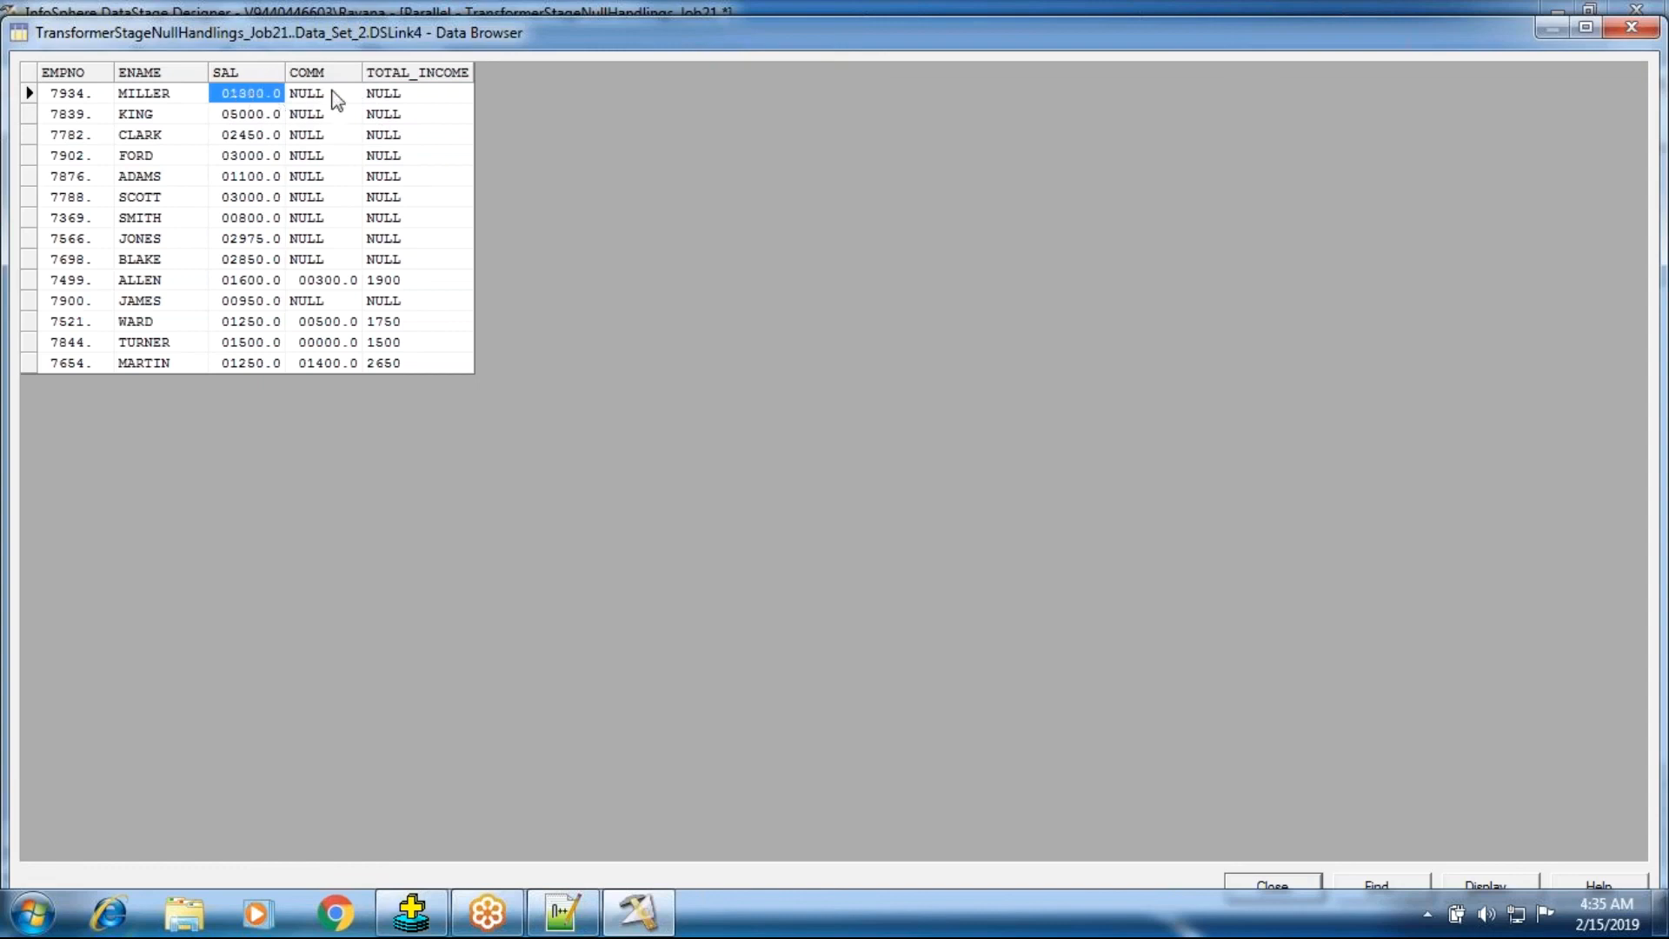
click(391, 114)
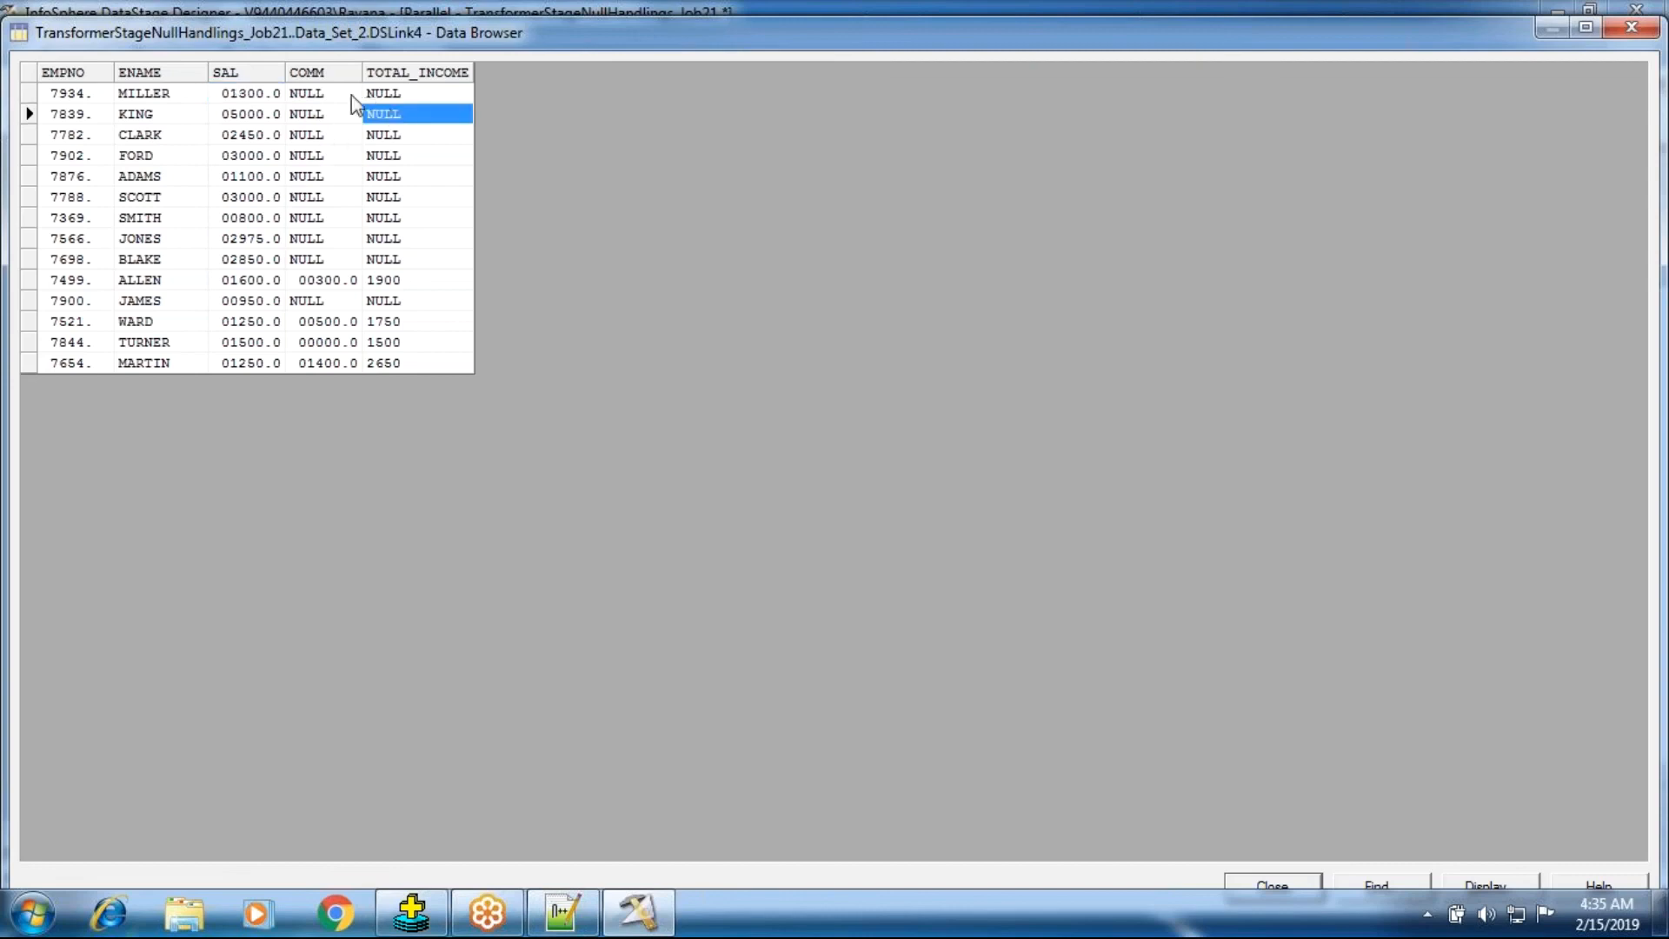
click(255, 93)
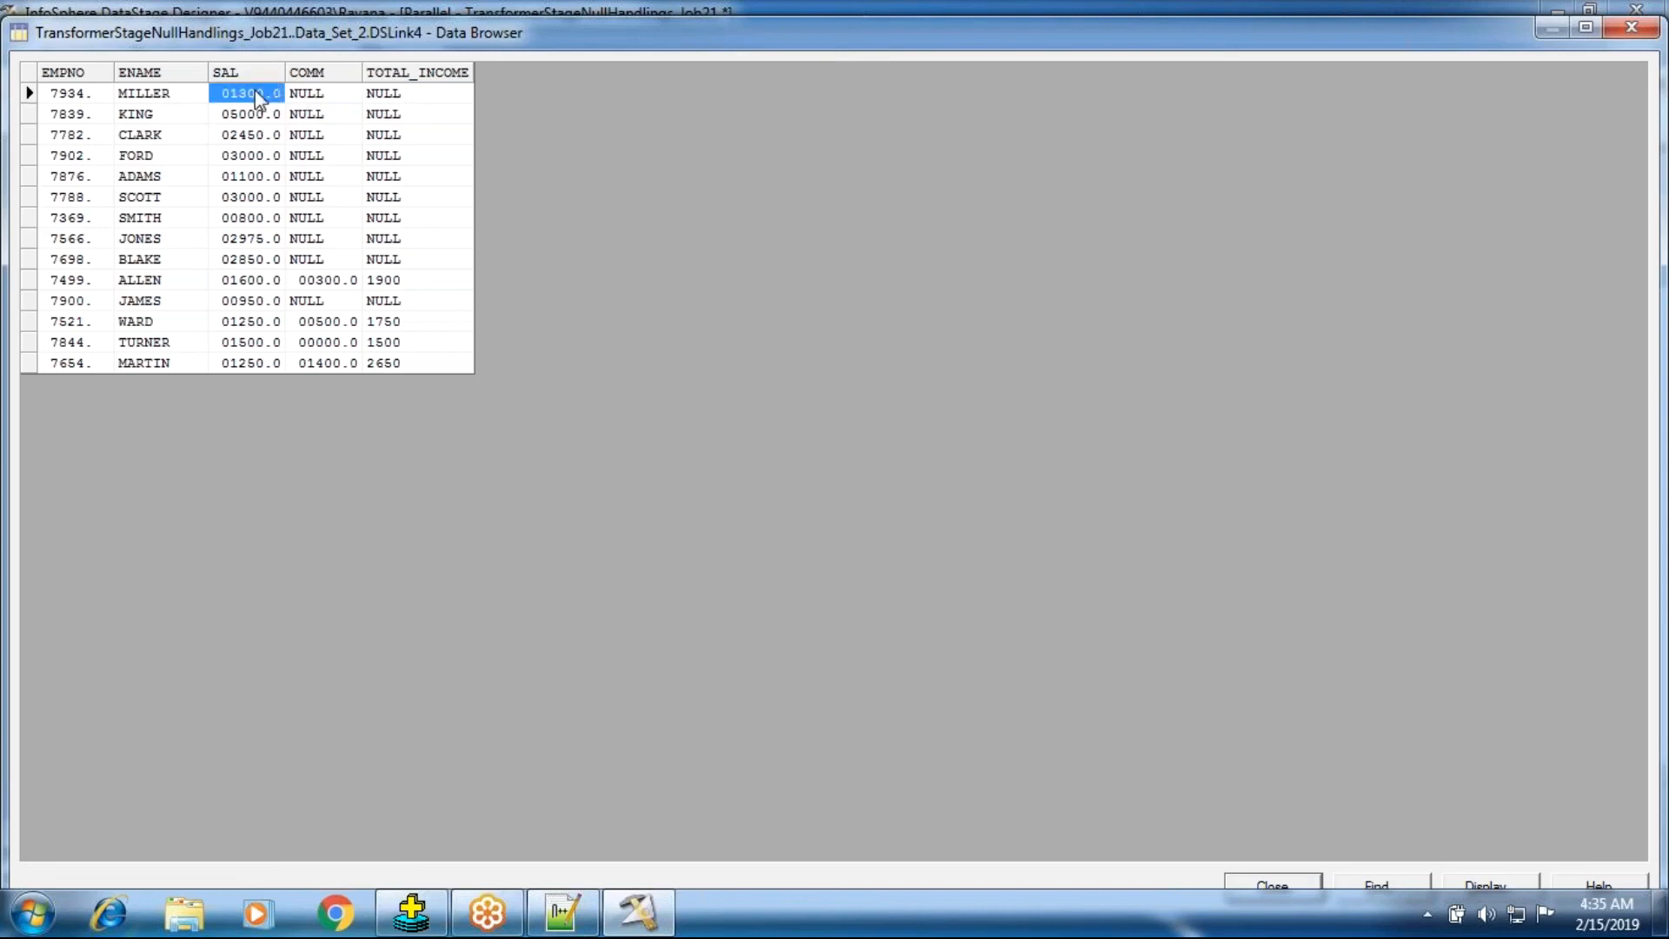
click(379, 92)
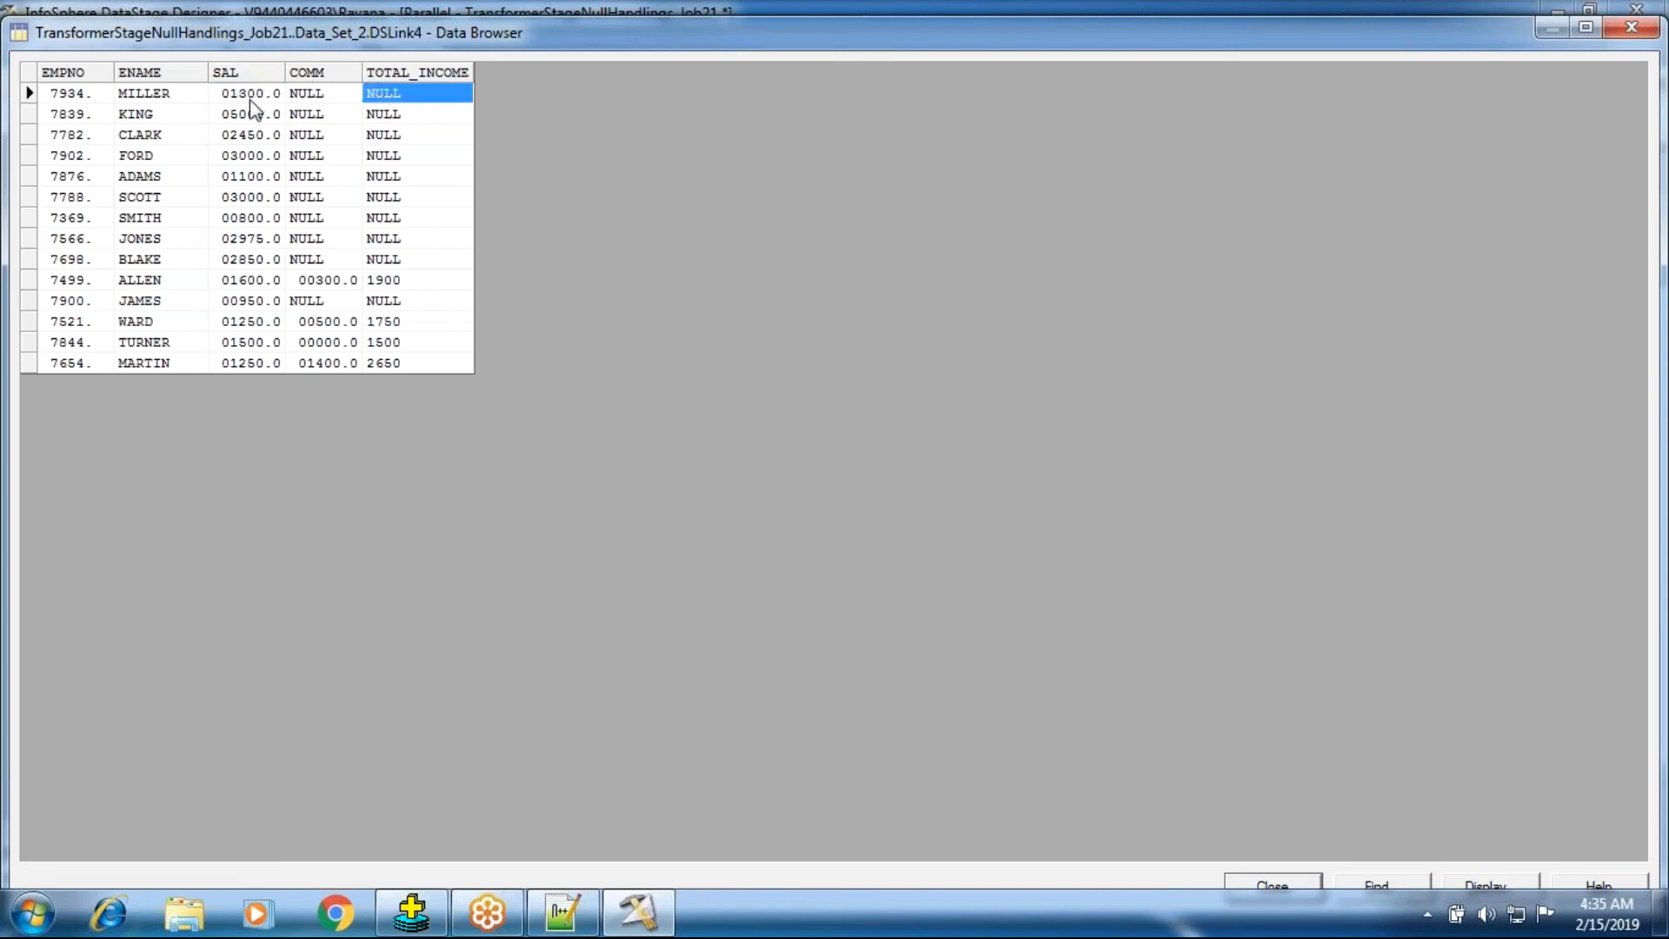
click(250, 97)
click(373, 97)
click(306, 116)
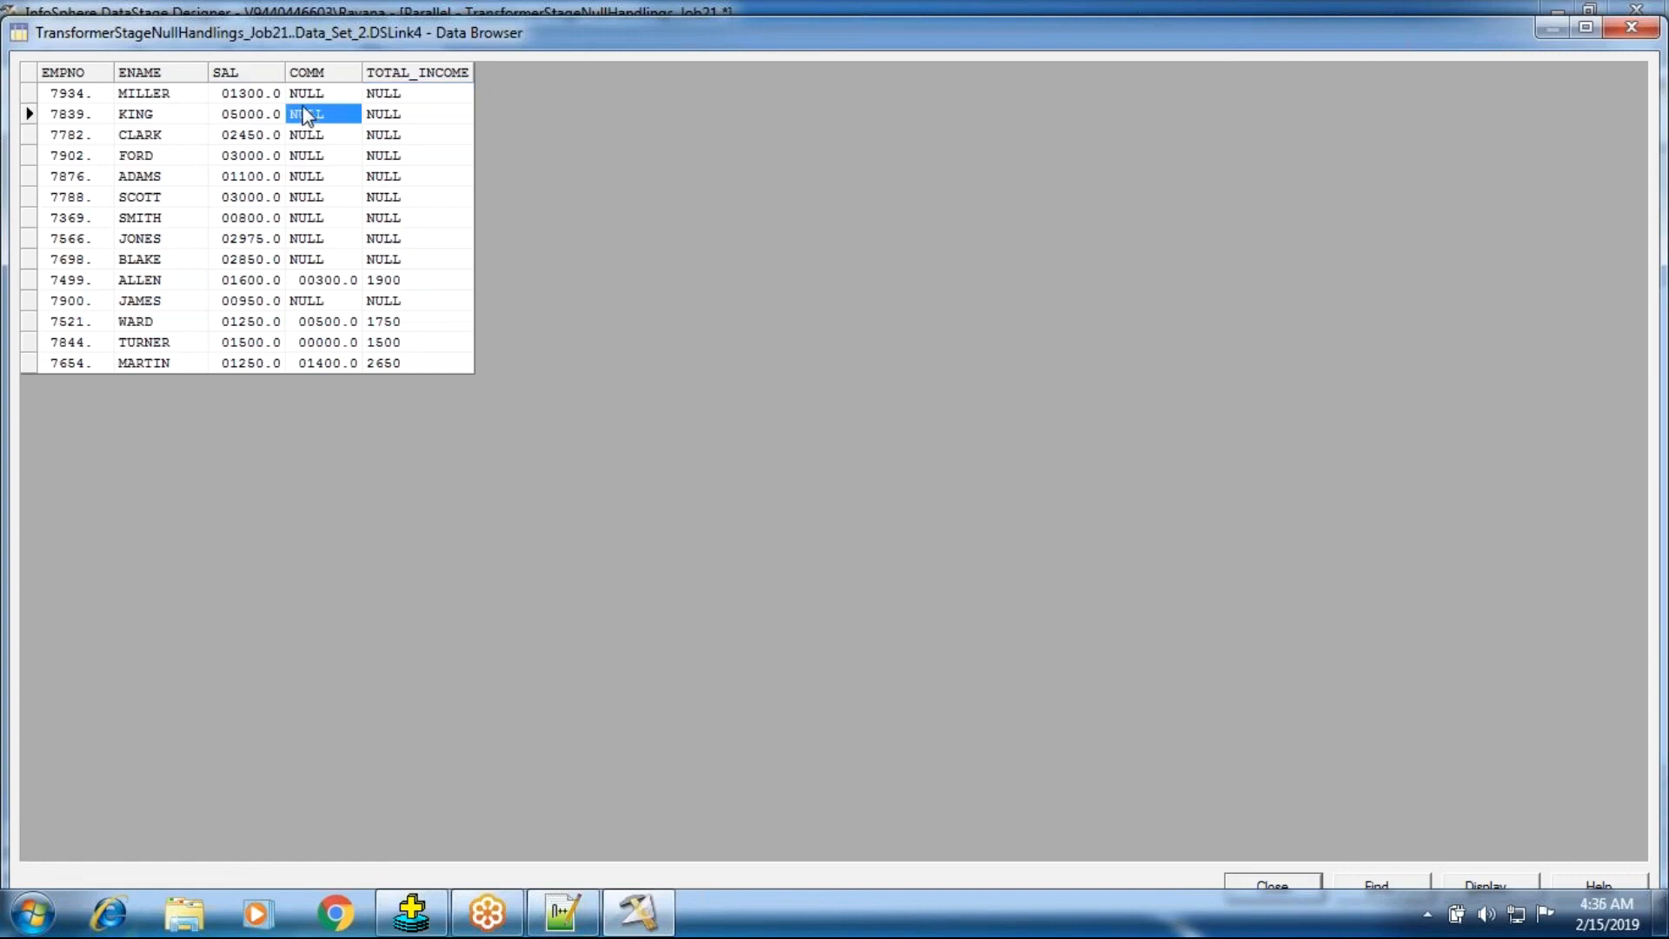
click(258, 94)
click(390, 99)
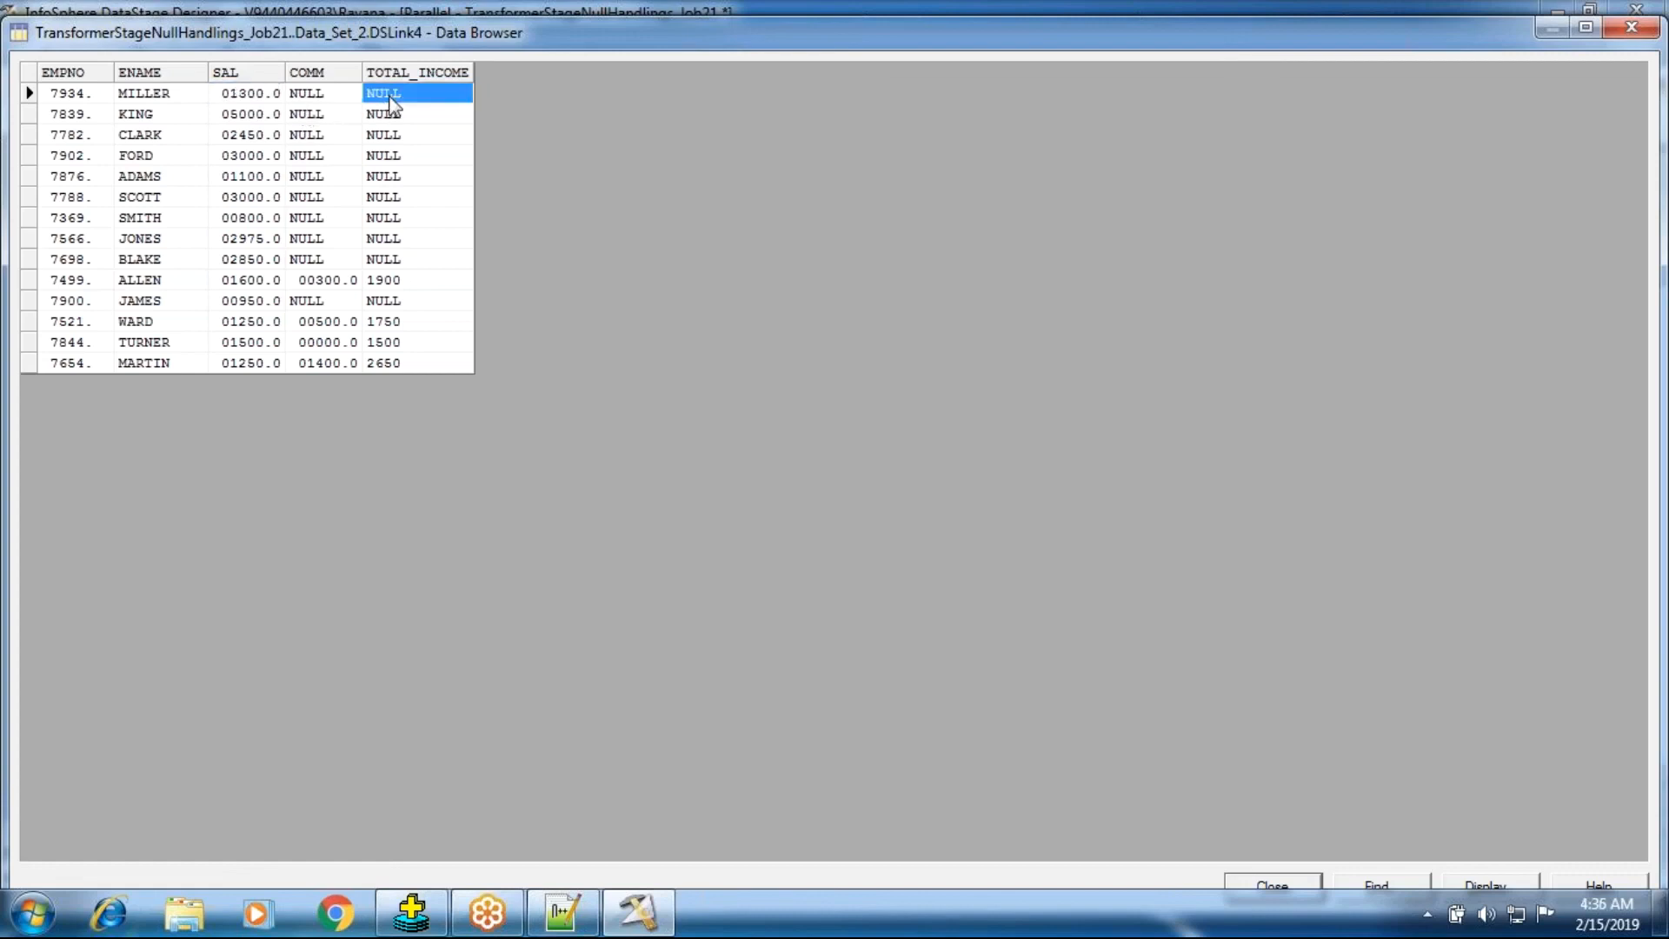